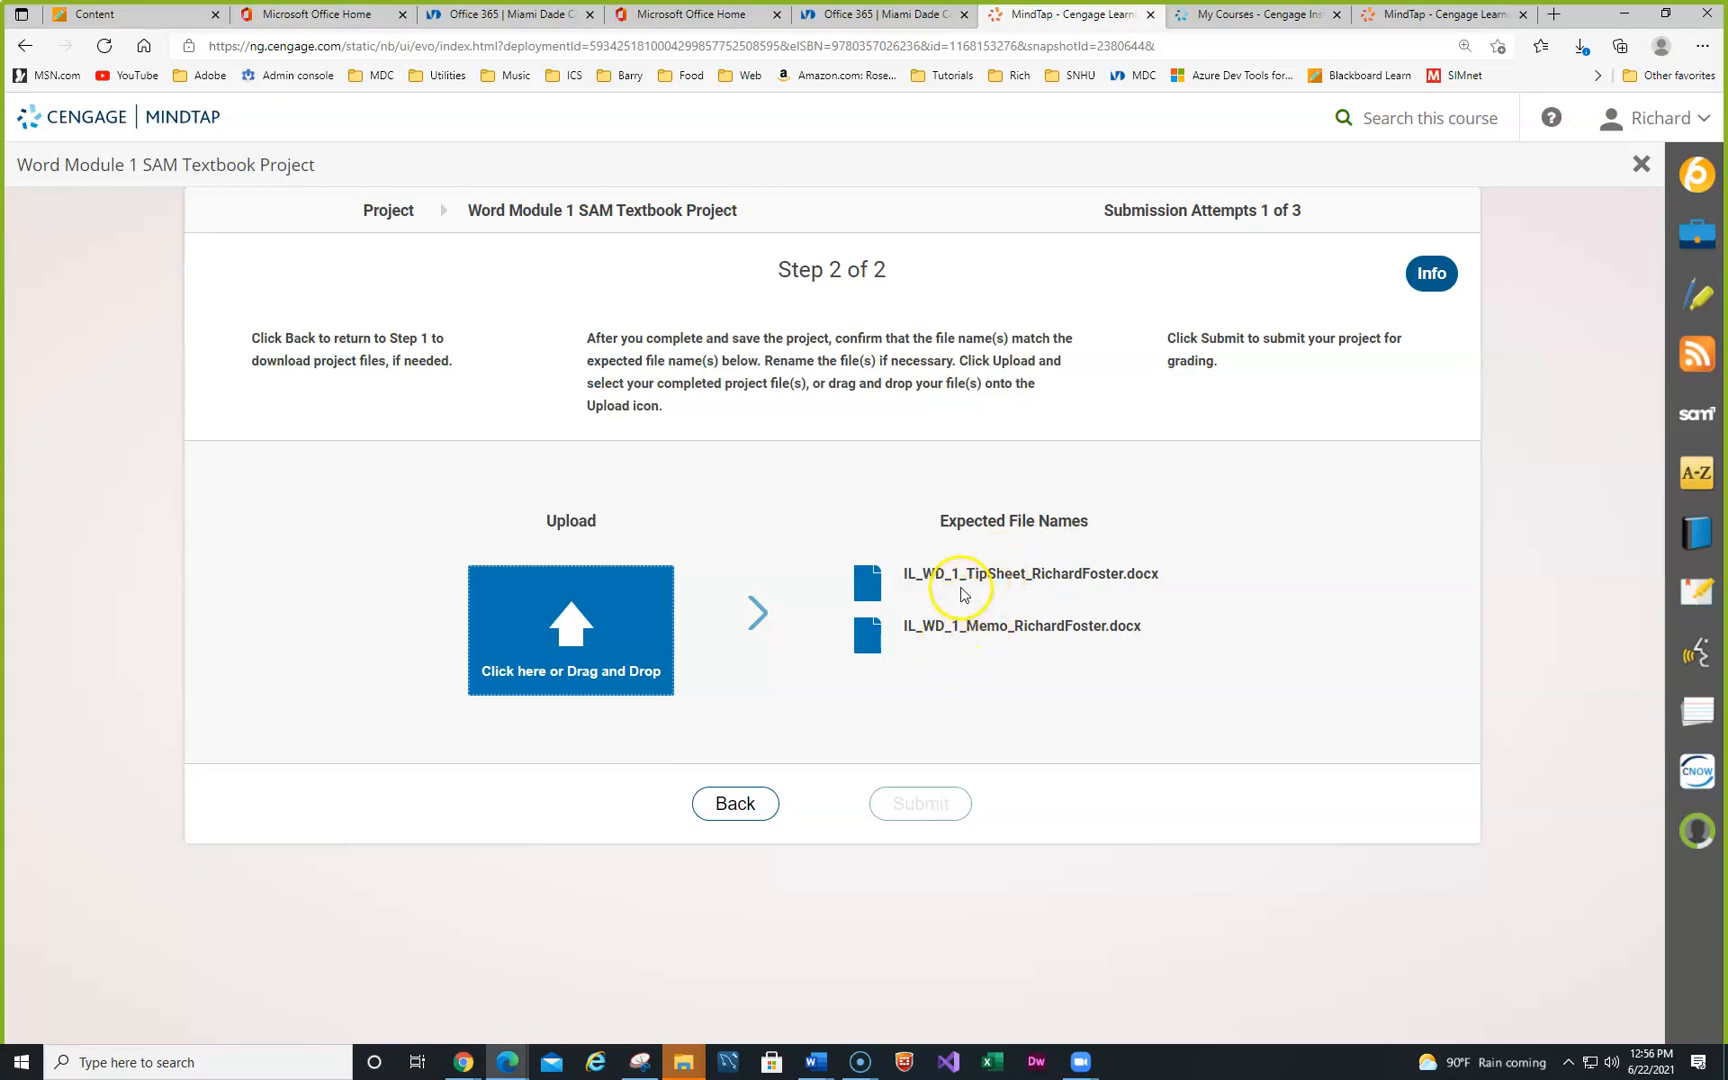
- Return to Step 1 of 2 and open the Word Module 1 reading, maximized
{"action": "left_click", "coordinate": [737, 805]}
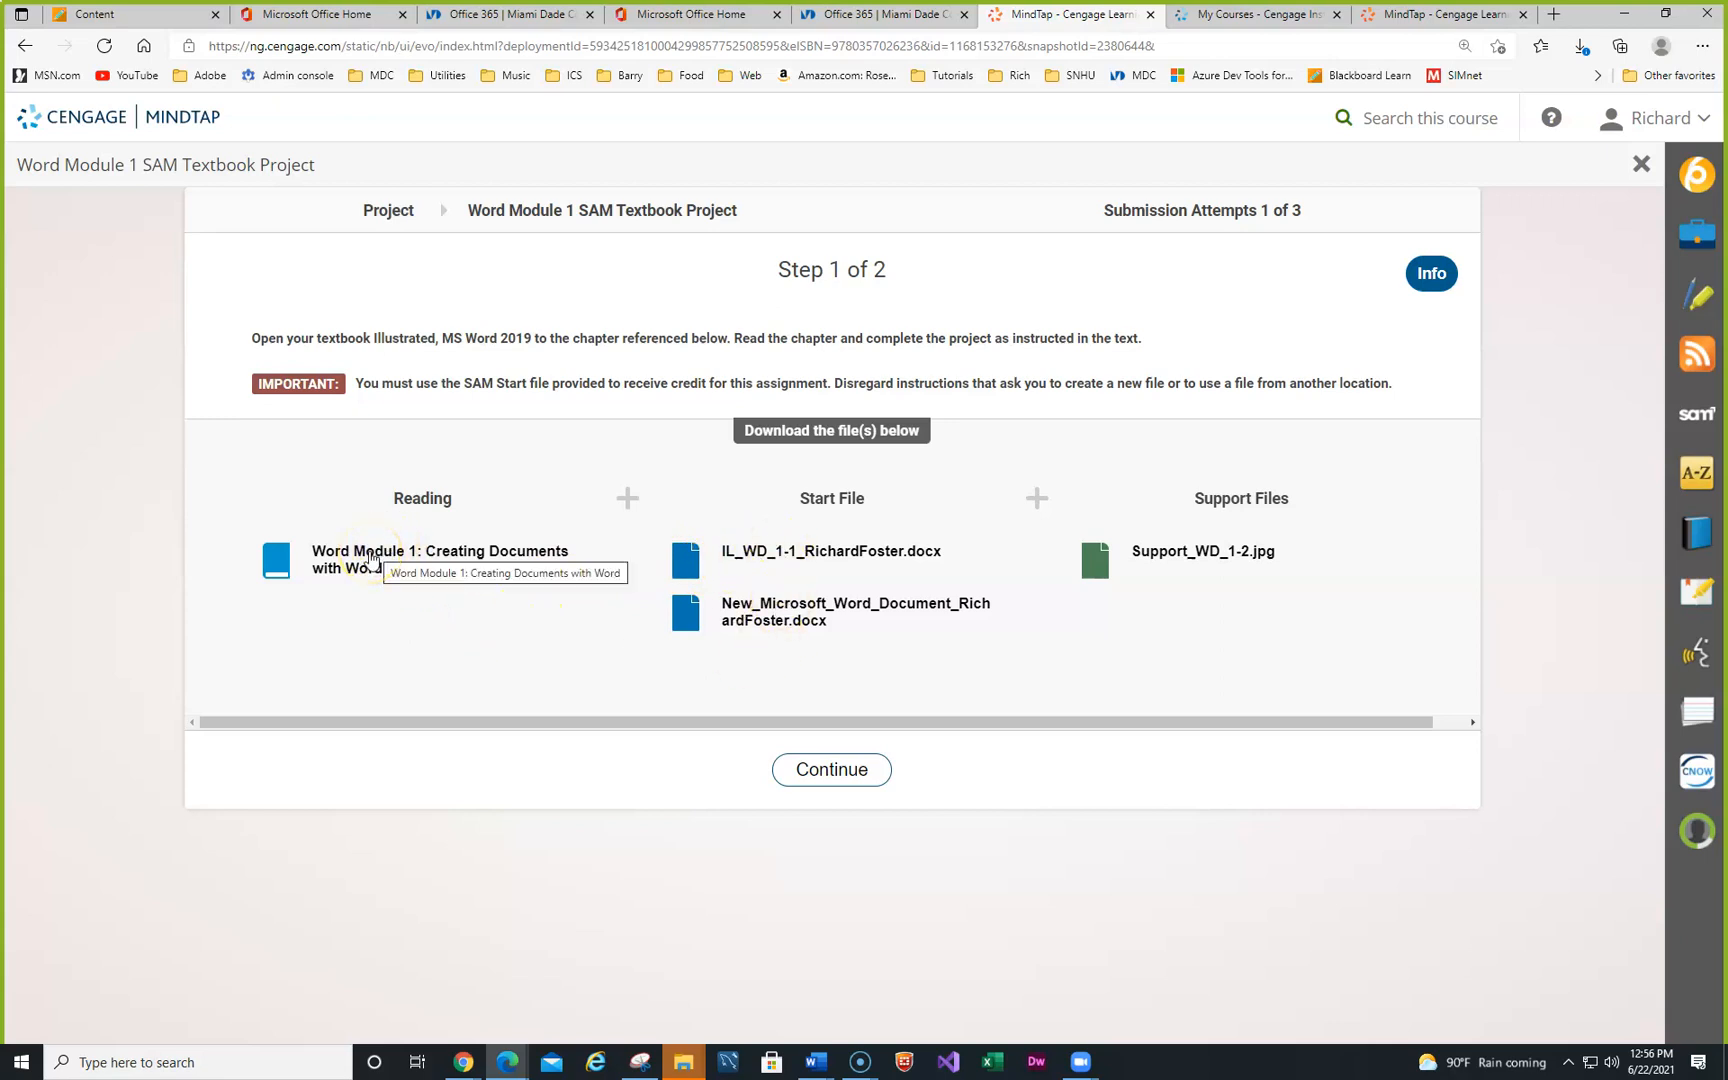
{"action": "left_click", "coordinate": [371, 558]}
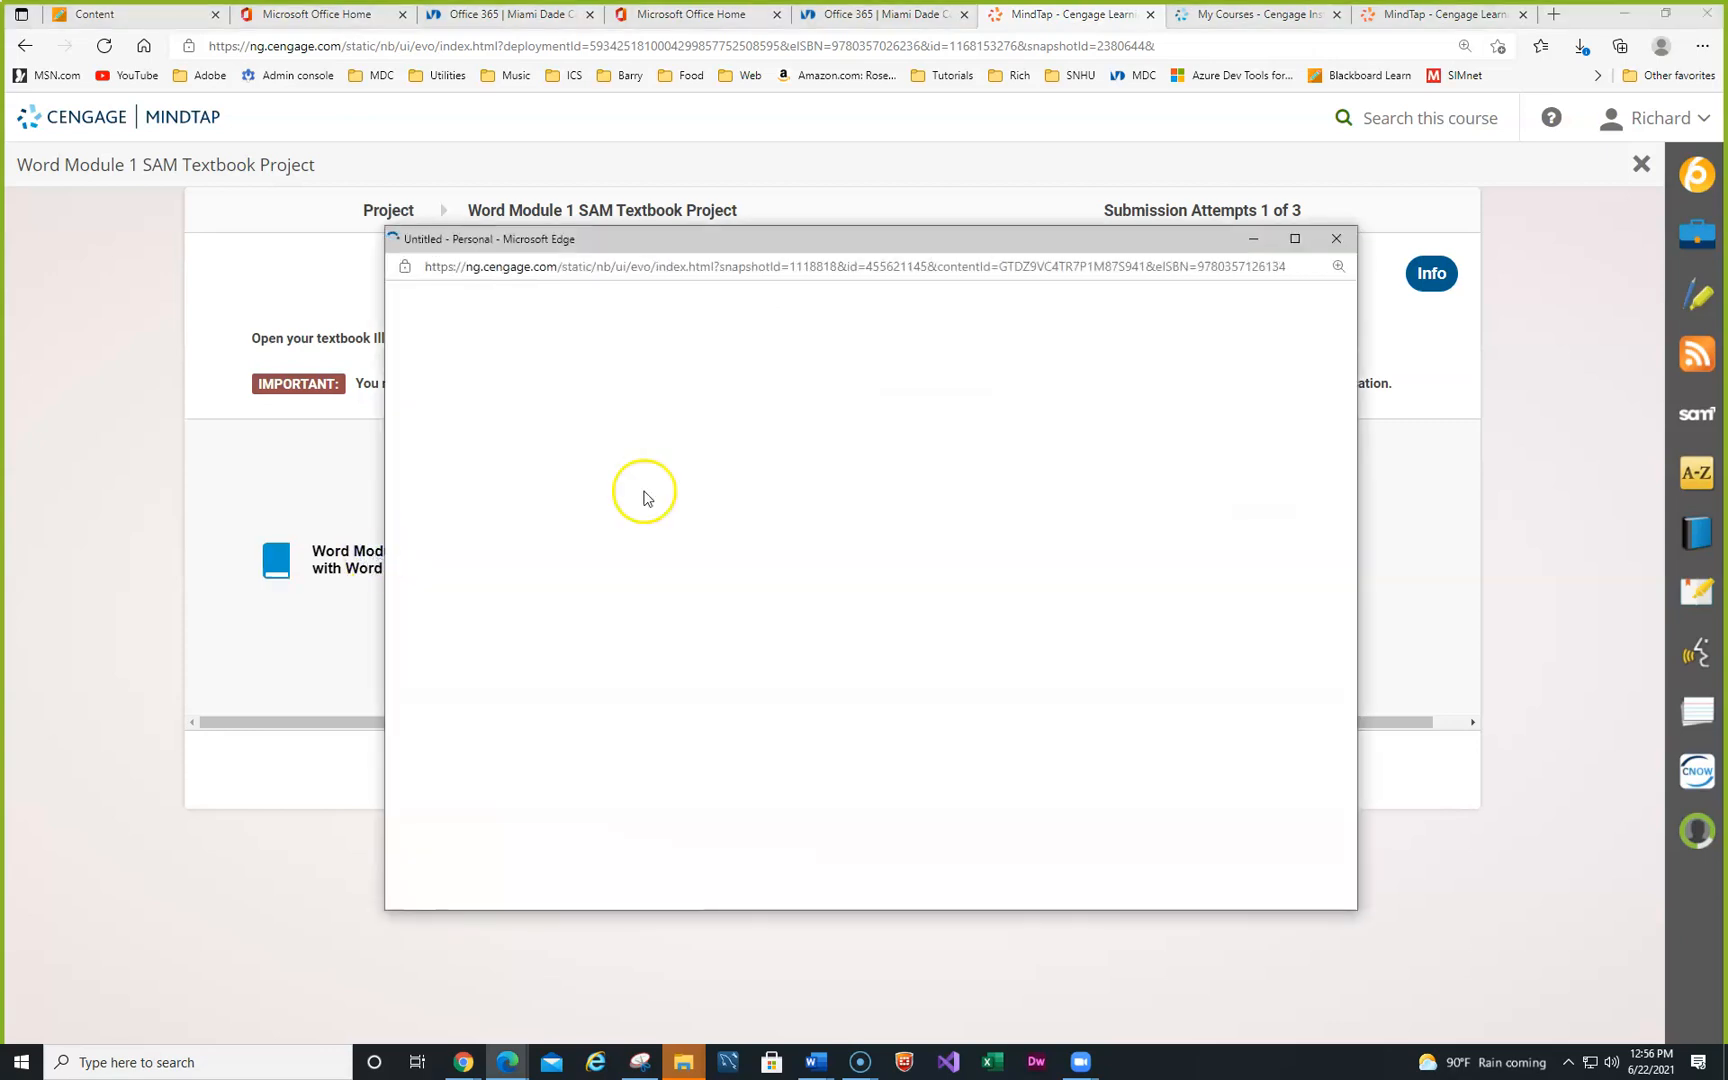
{"action": "left_click", "coordinate": [1296, 240]}
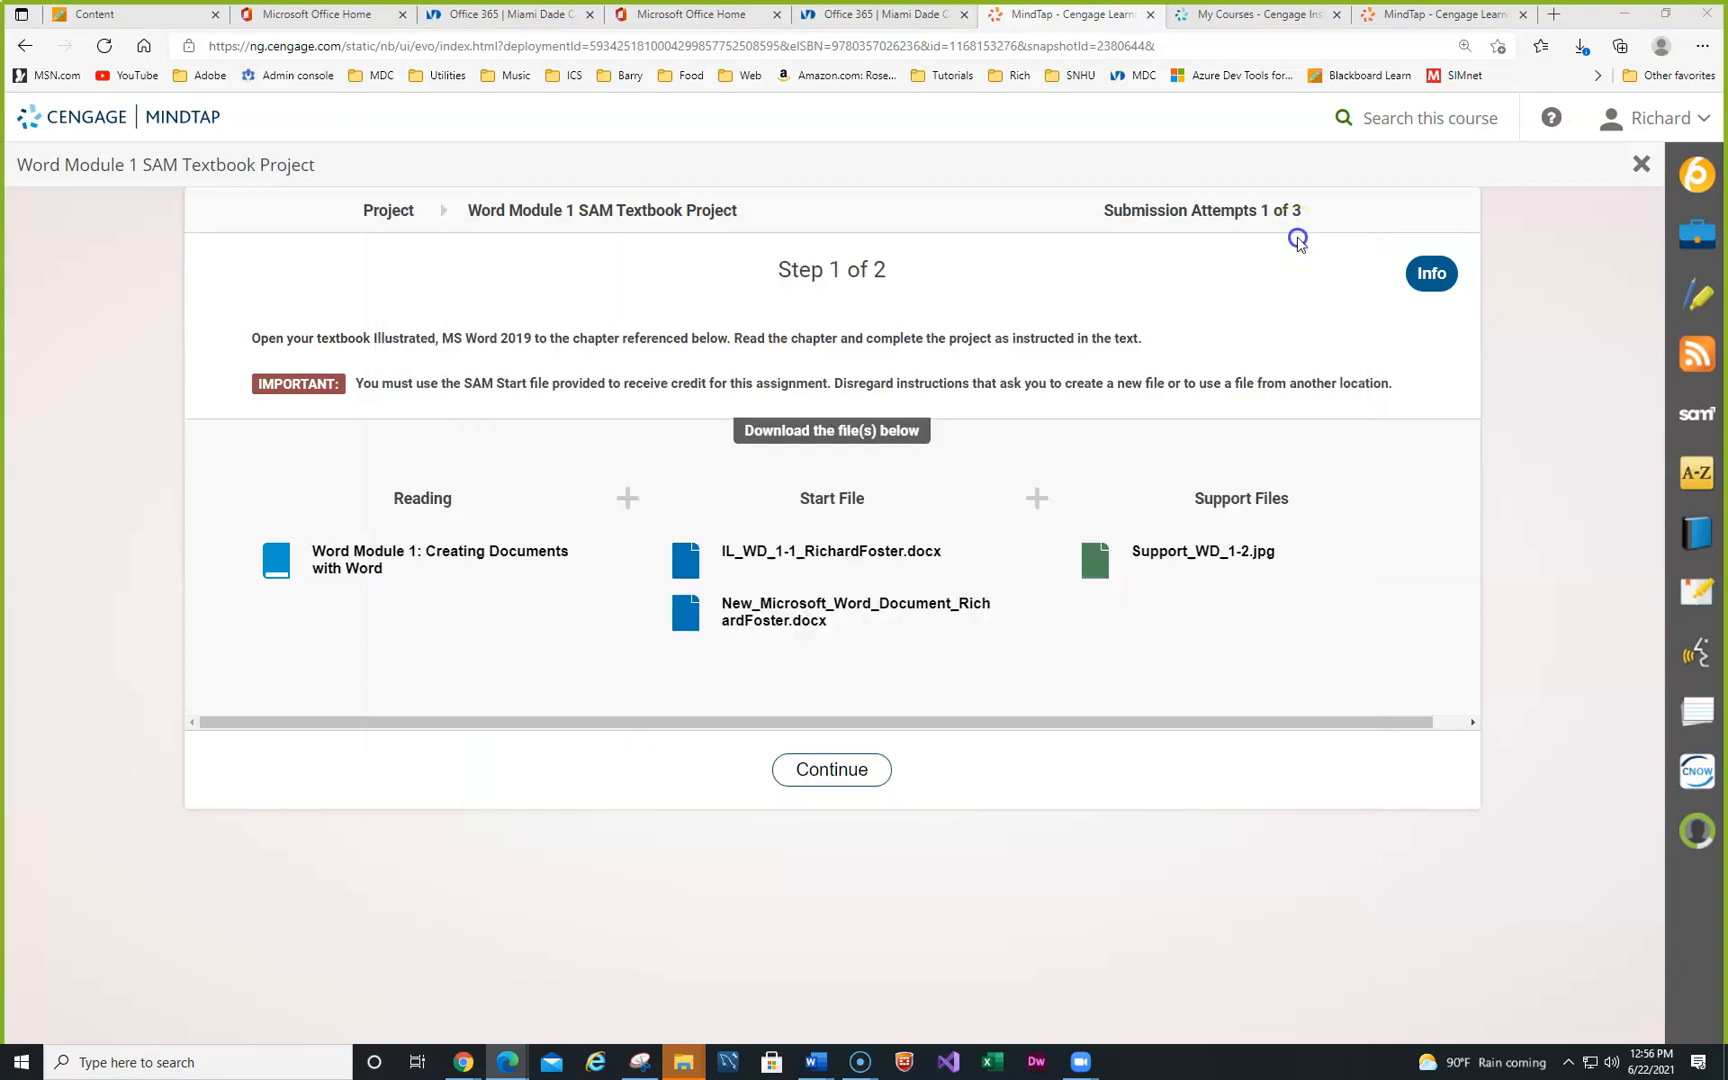
- Skim the WD 1-2 Explore the Word Window reading, then move it aside to uncover the project page
{"action": "scroll", "coordinate": [710, 395], "scroll_direction": "down", "scroll_amount": 3}
{"action": "scroll", "coordinate": [710, 397], "scroll_direction": "up", "scroll_amount": 3}
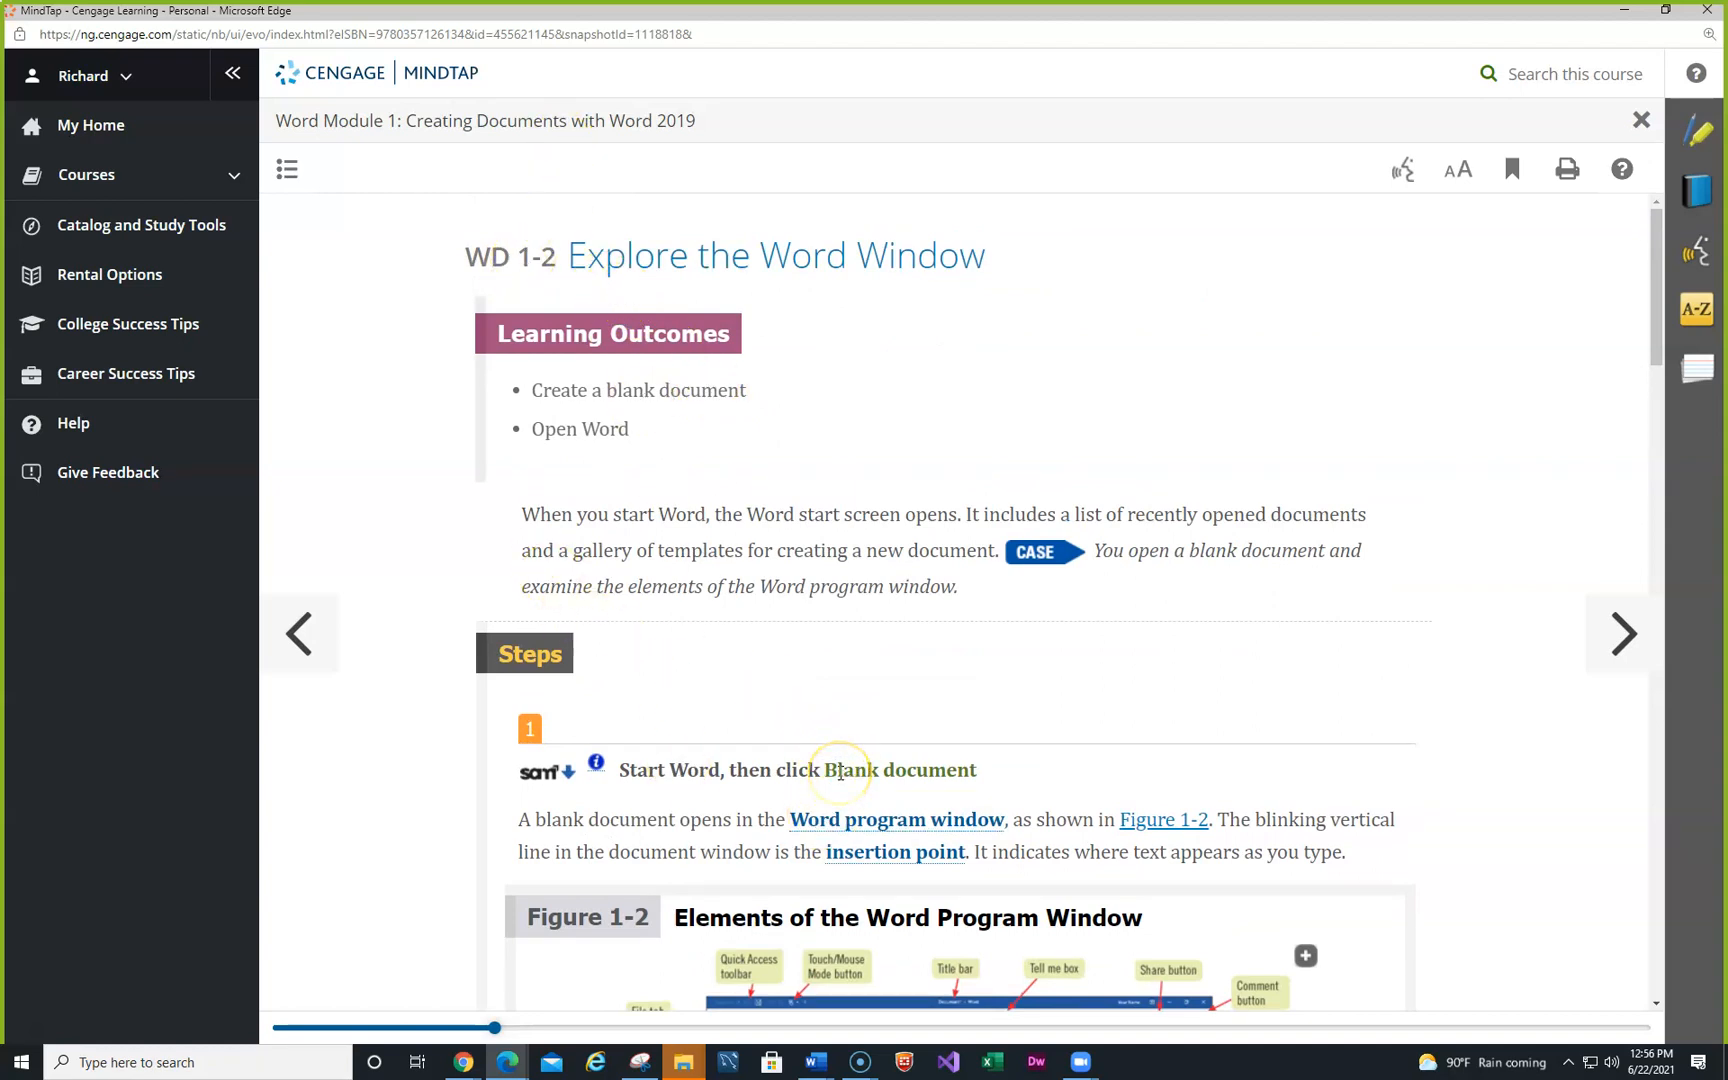
{"action": "scroll", "coordinate": [840, 770], "scroll_direction": "down", "scroll_amount": 7}
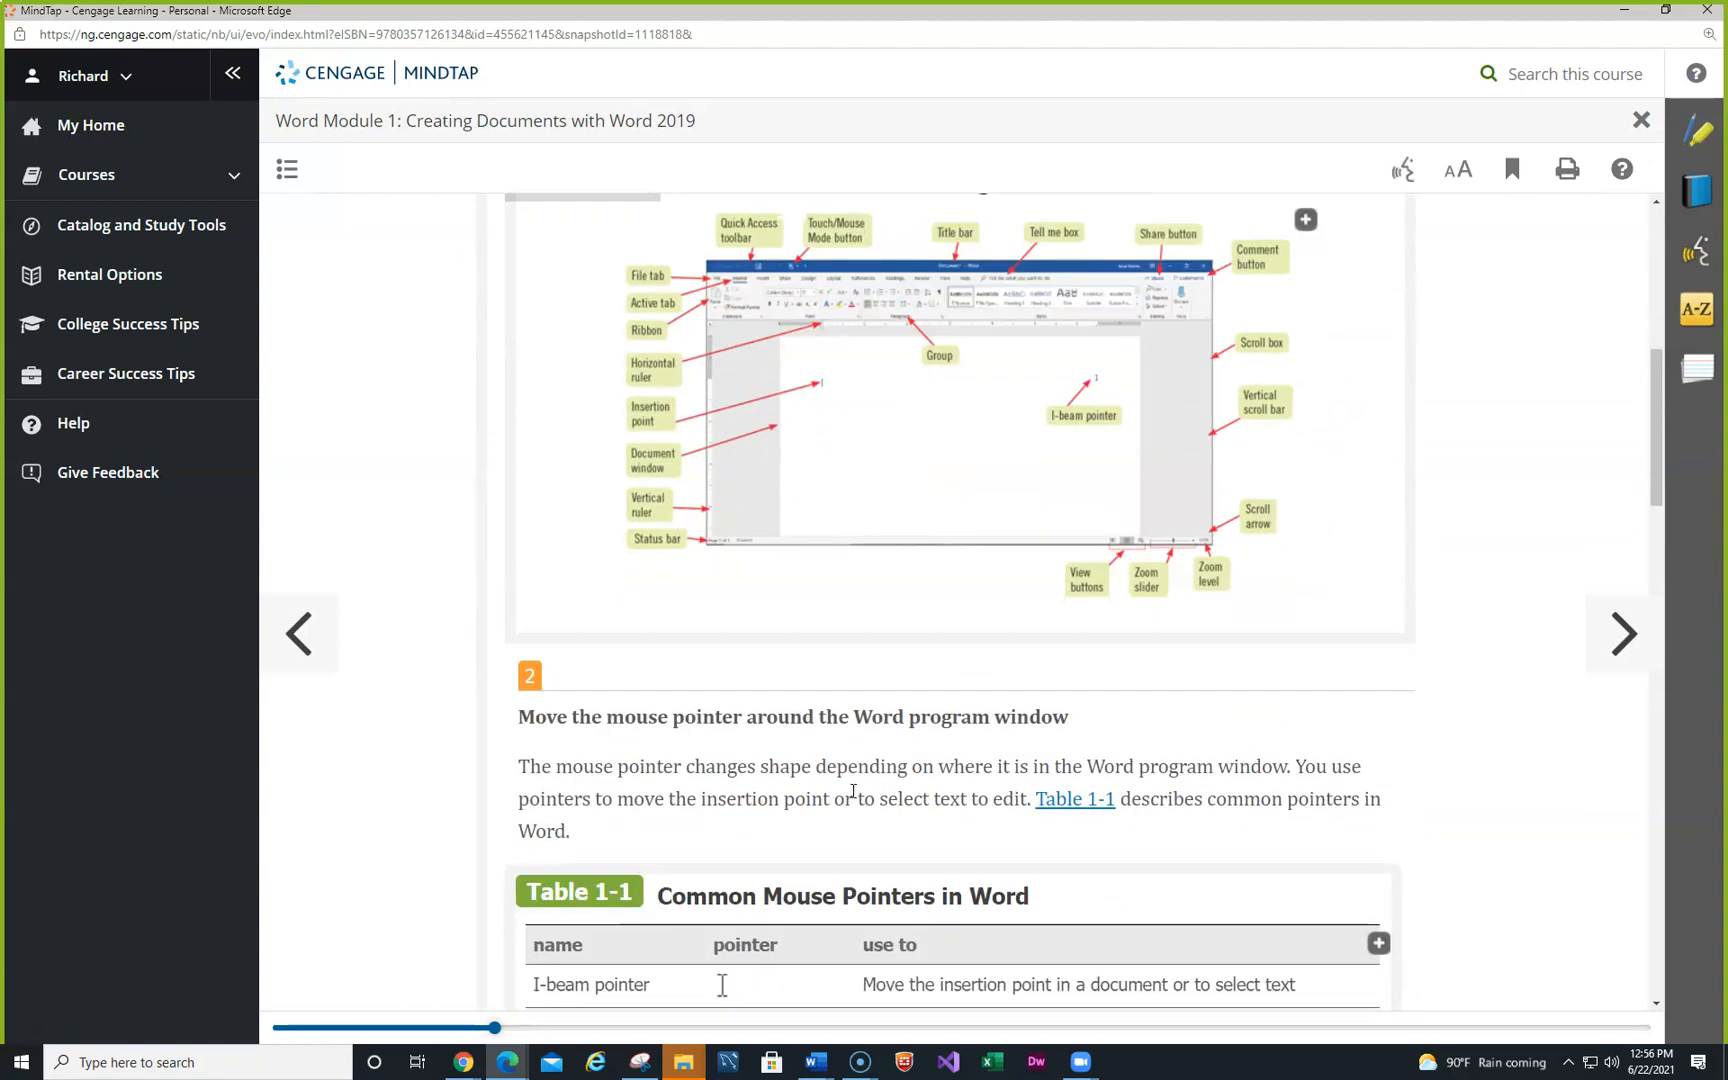
{"action": "scroll", "coordinate": [854, 791], "scroll_direction": "up", "scroll_amount": 10}
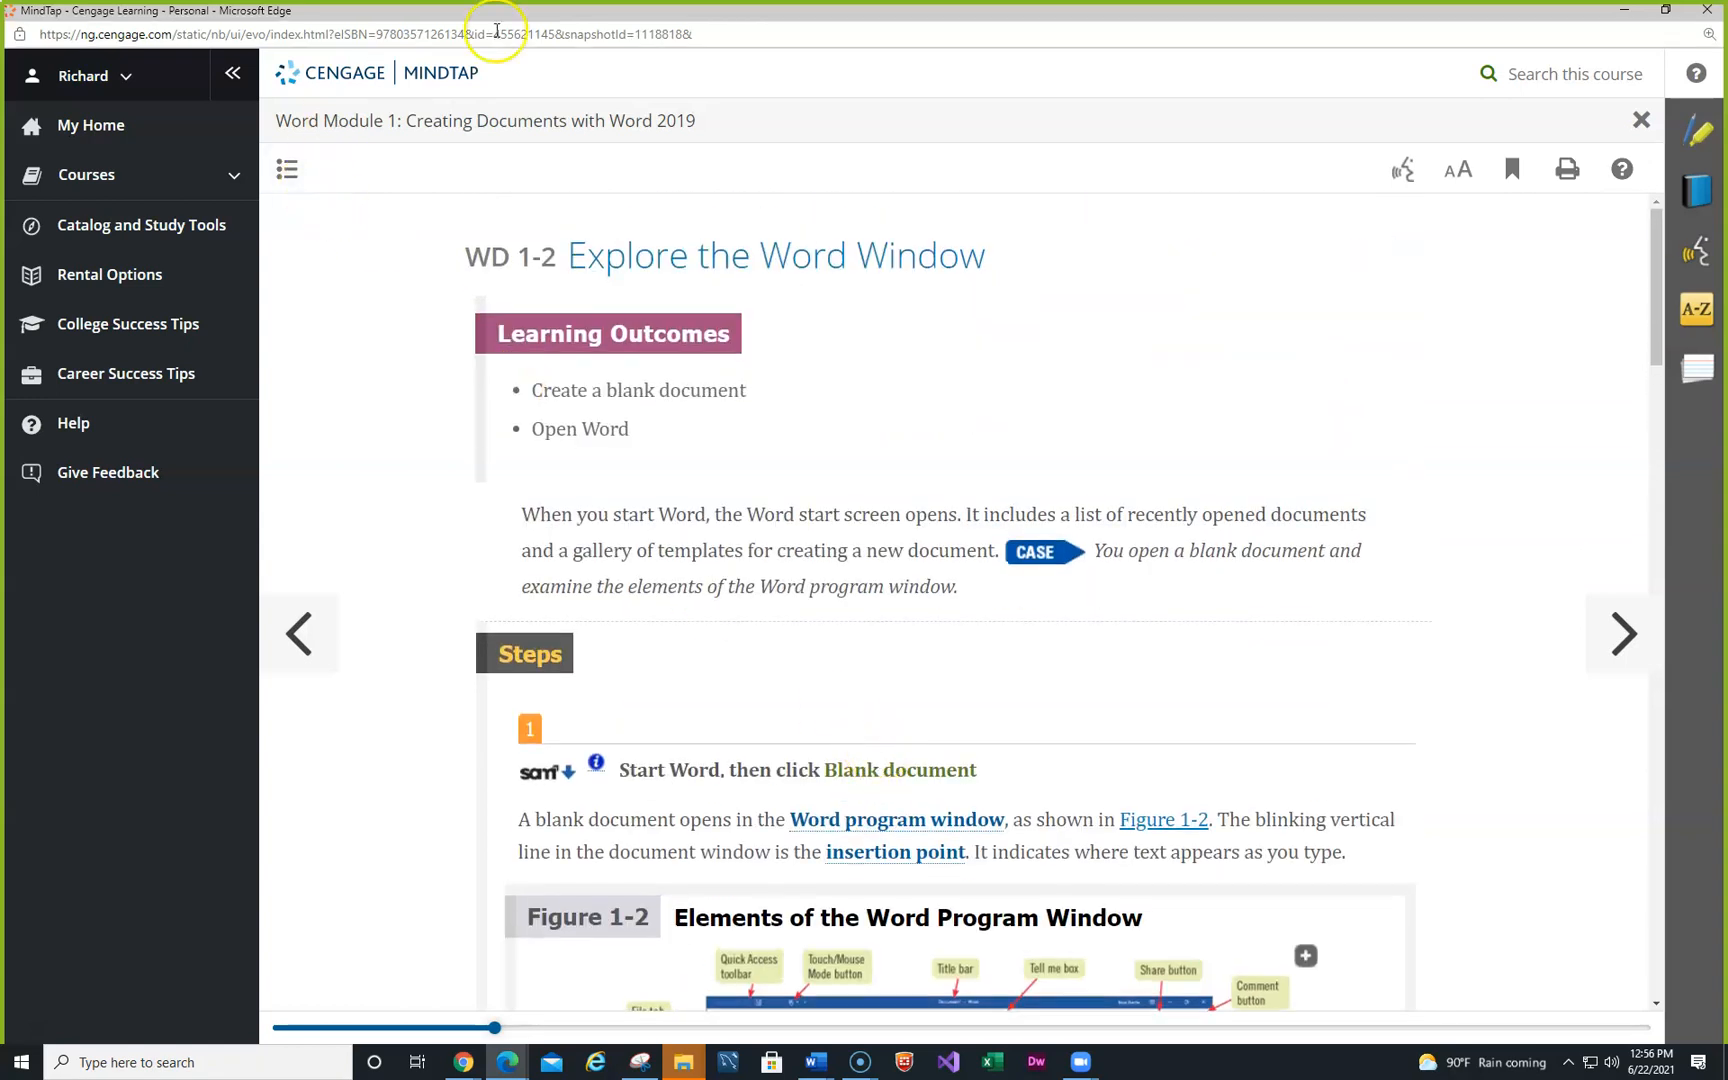
{"action": "left_click_drag", "start_coordinate": [848, 18], "coordinate": [0, 390]}
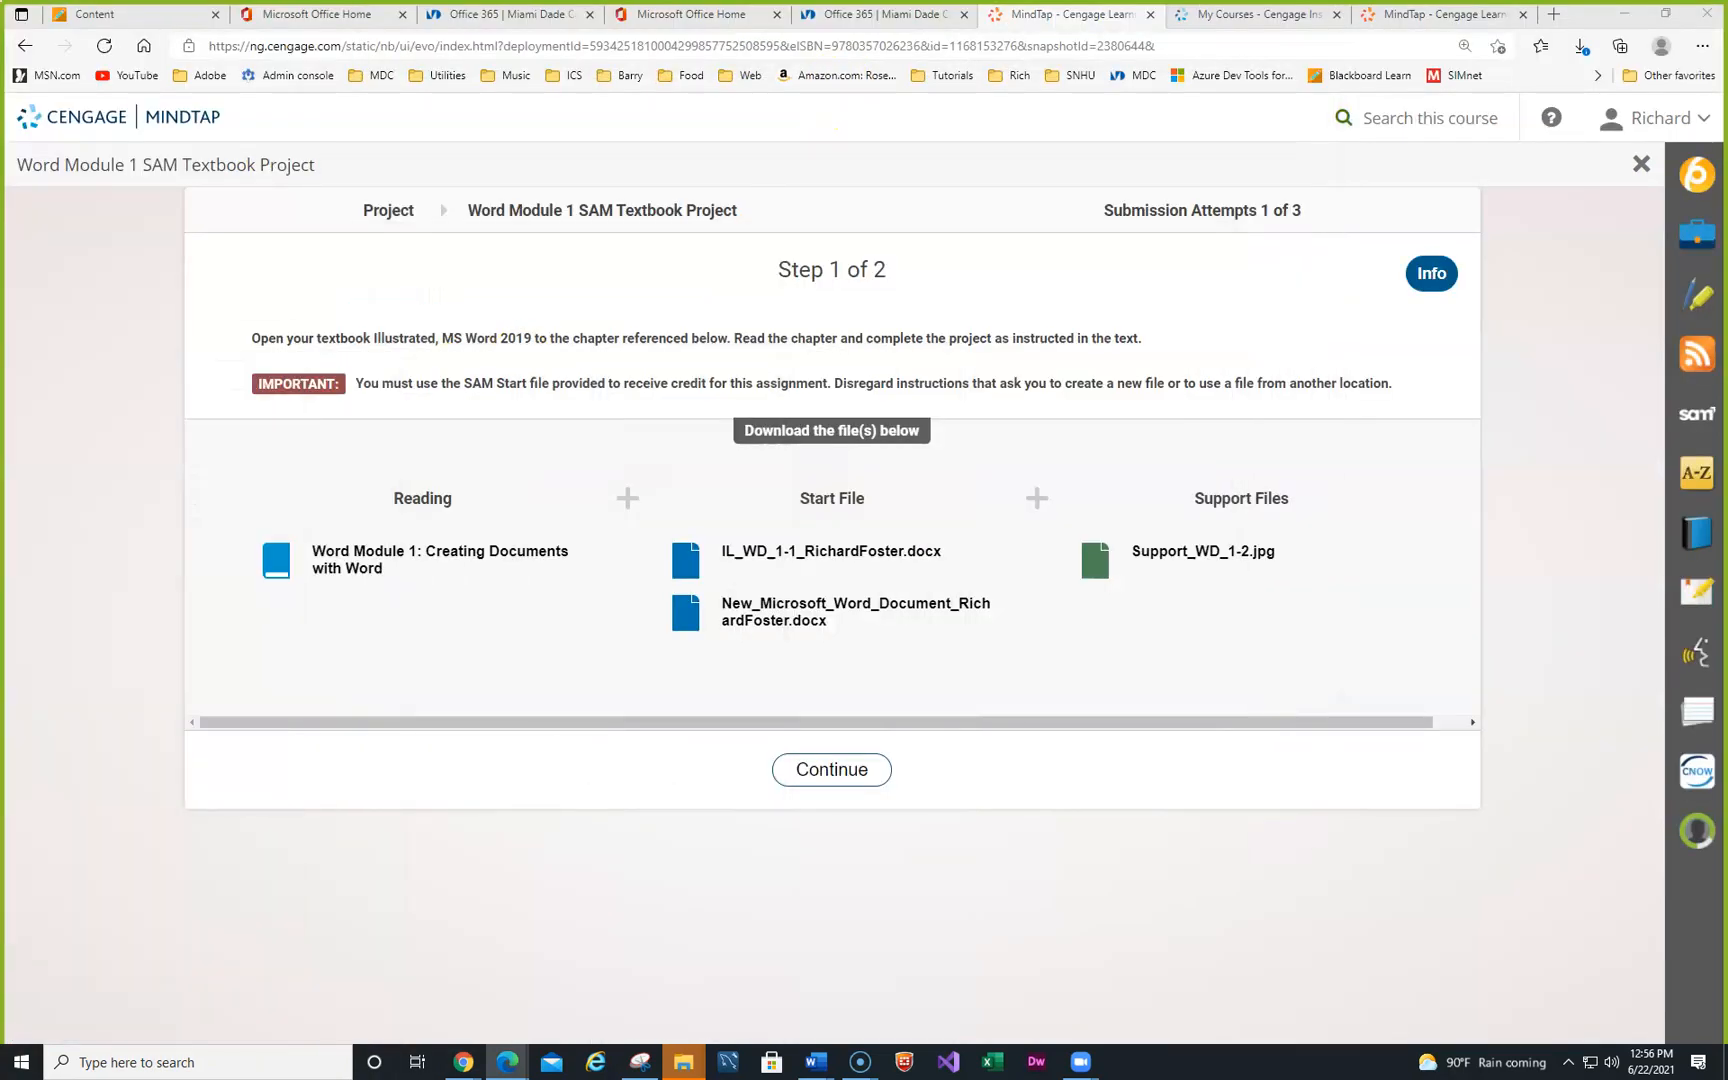
- Download the start file IL_WD_1-1_RichardFoster.docx and dismiss the downloads list
{"action": "left_click", "coordinate": [828, 551]}
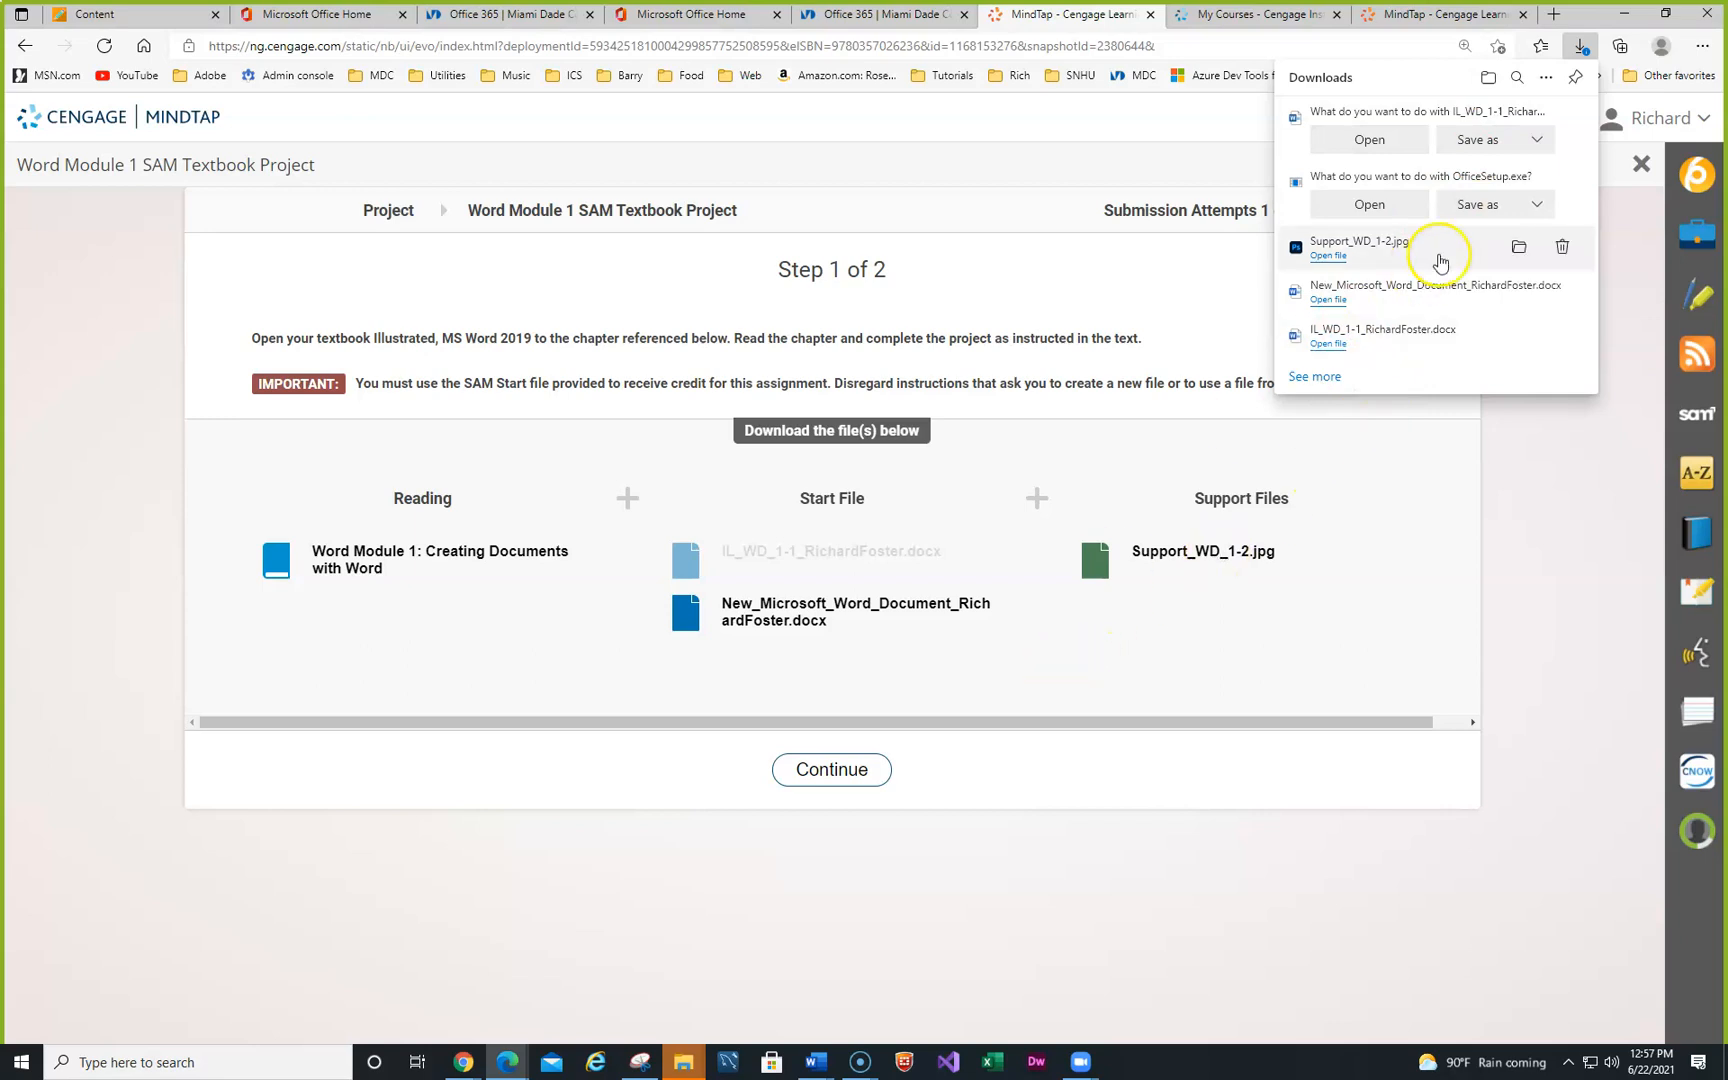
{"action": "left_click", "coordinate": [1590, 613]}
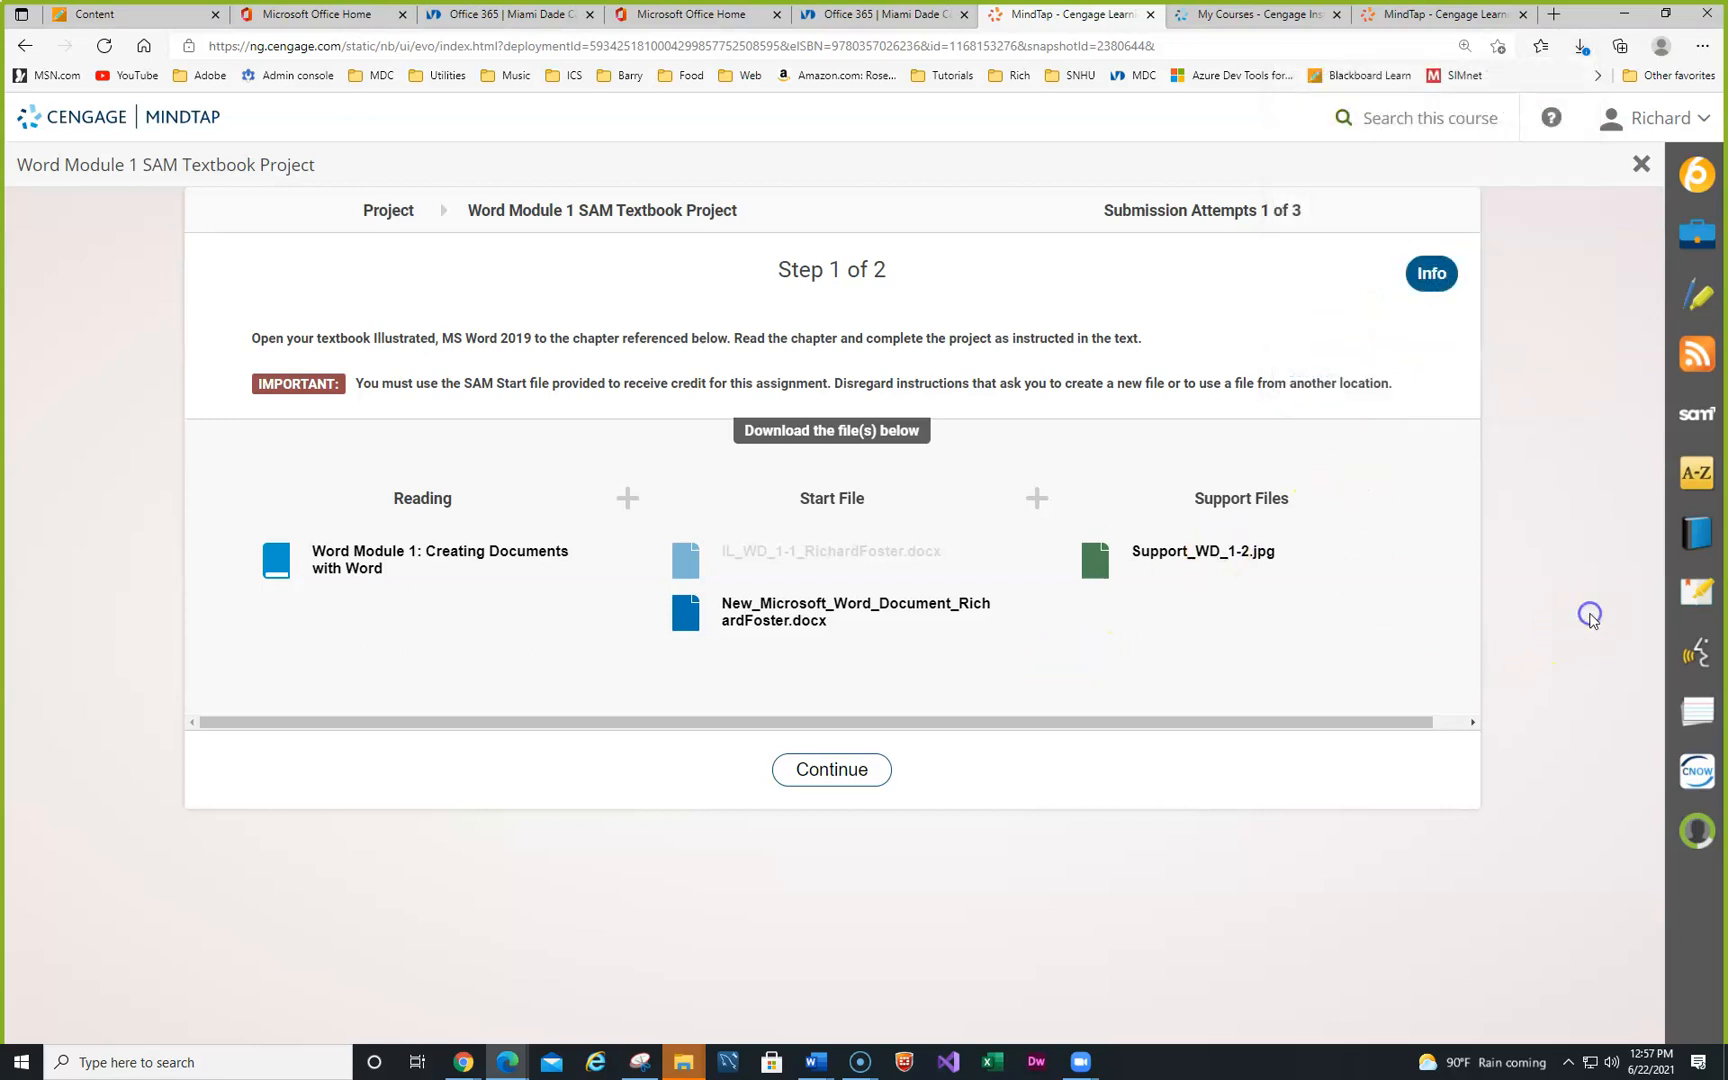
- Open New_Microsoft_Word_Document_RichardFoster.docx from the Module-01 folder in Word
{"action": "mouse_move", "coordinate": [678, 1069]}
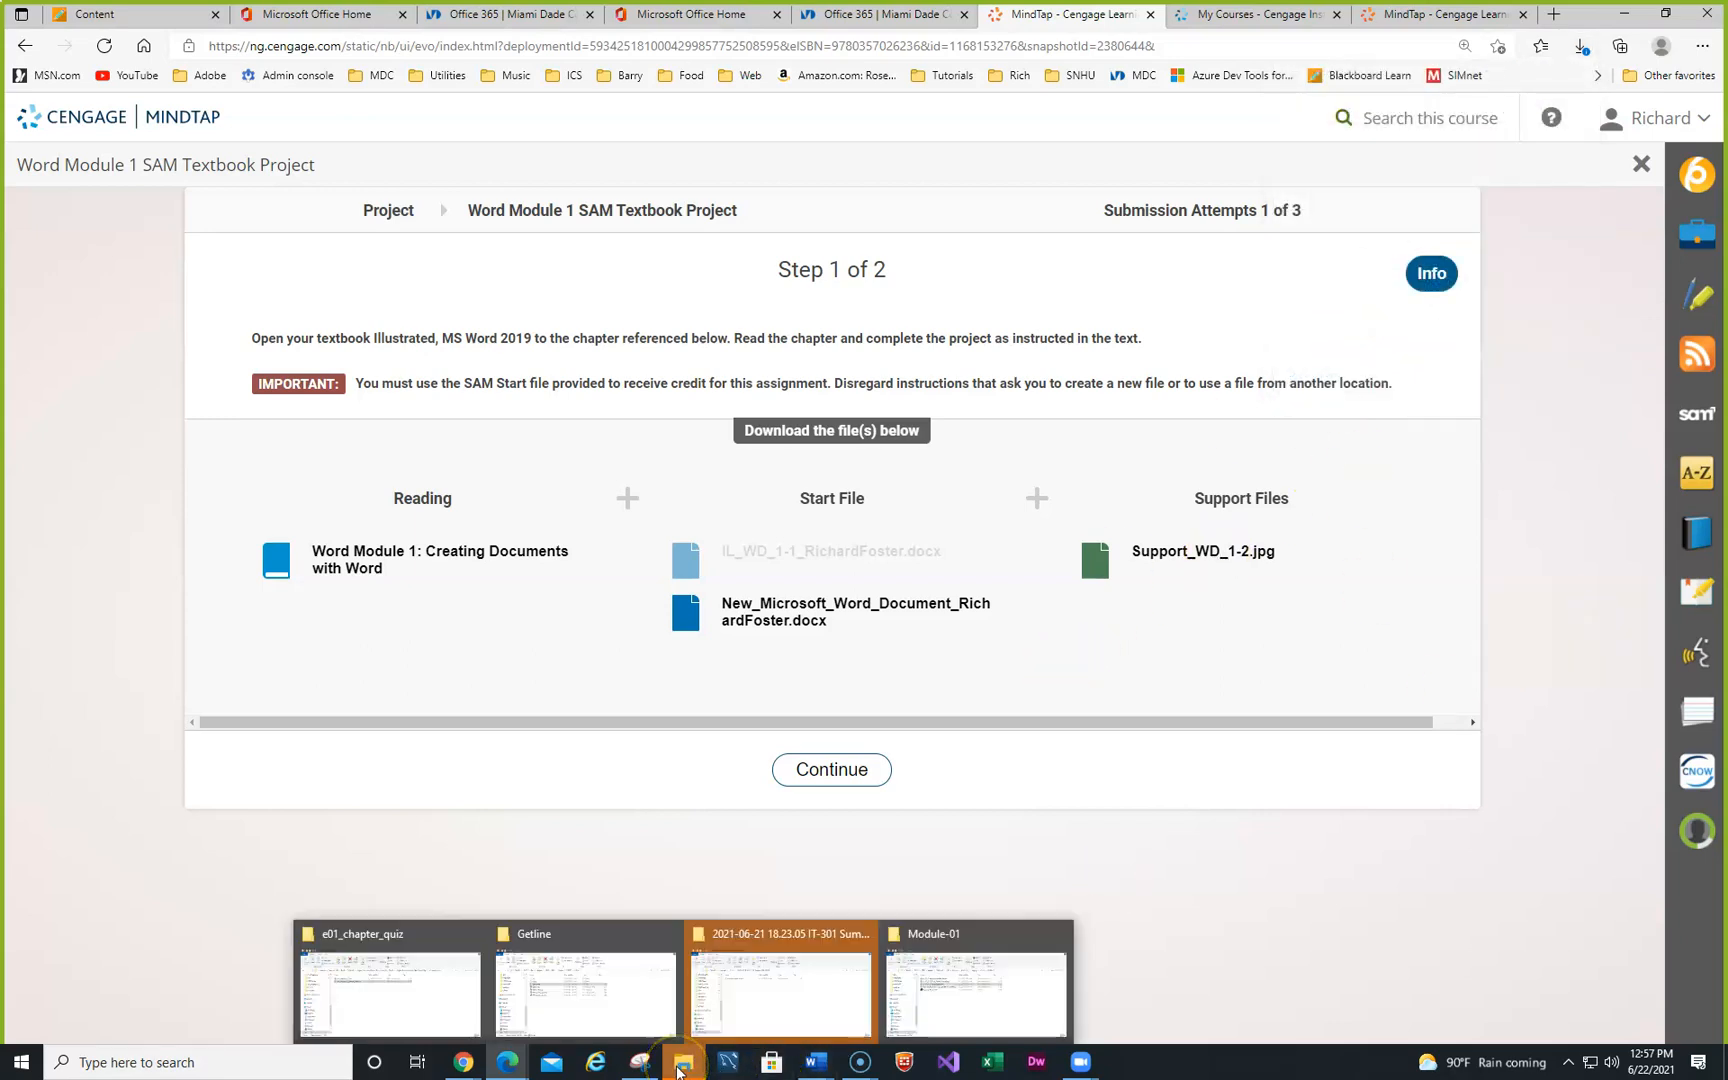
{"action": "left_click", "coordinate": [940, 985]}
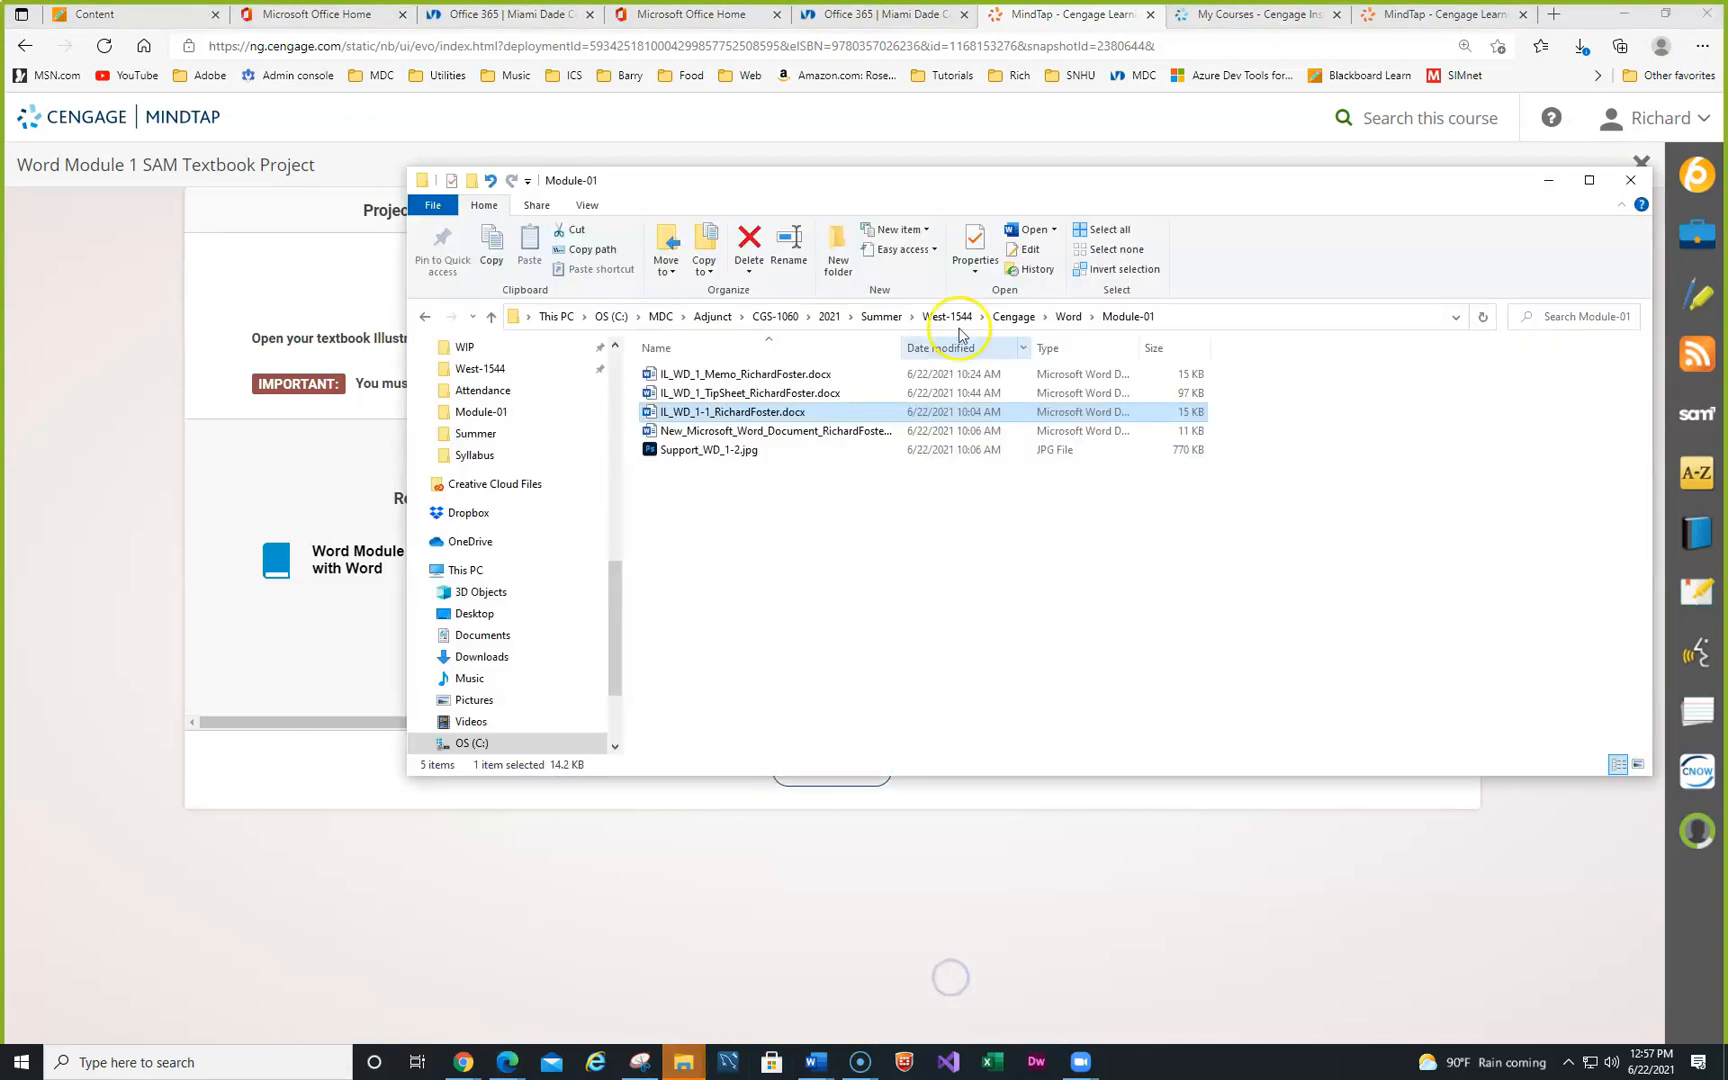
{"action": "left_click_drag", "start_coordinate": [996, 193], "coordinate": [1073, 314]}
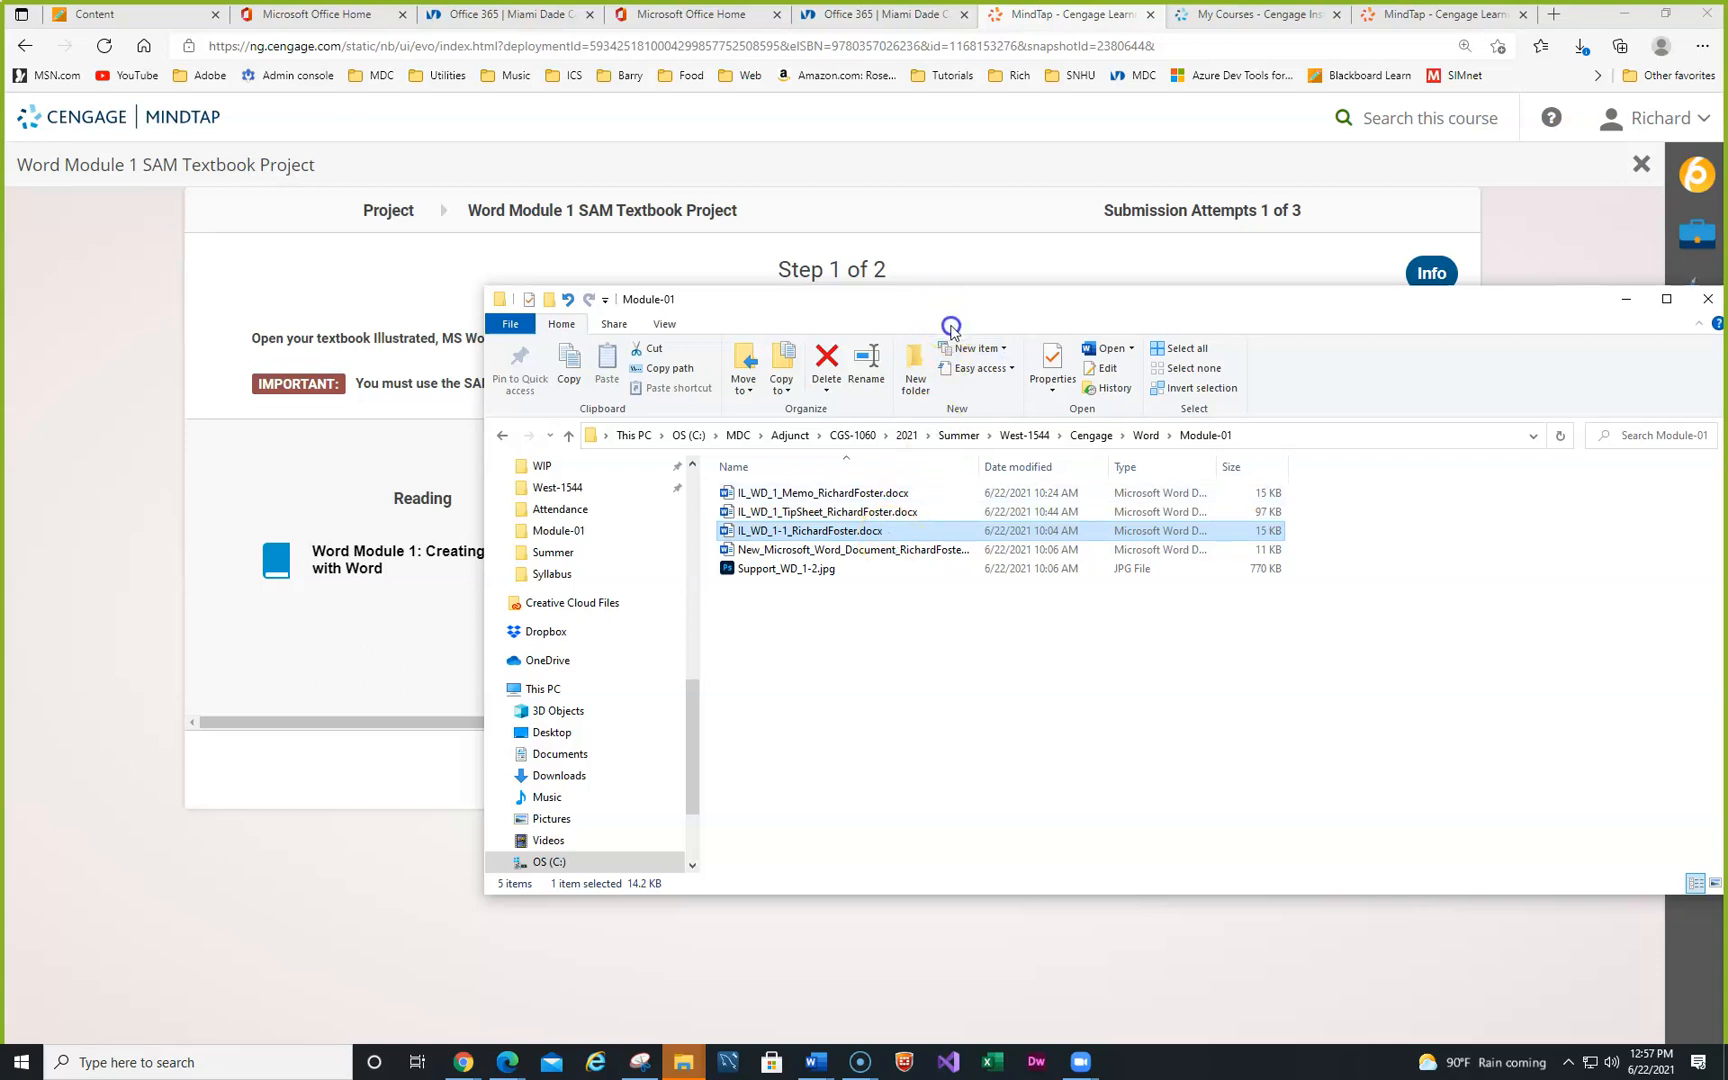
{"action": "left_click_drag", "start_coordinate": [935, 316], "coordinate": [985, 786]}
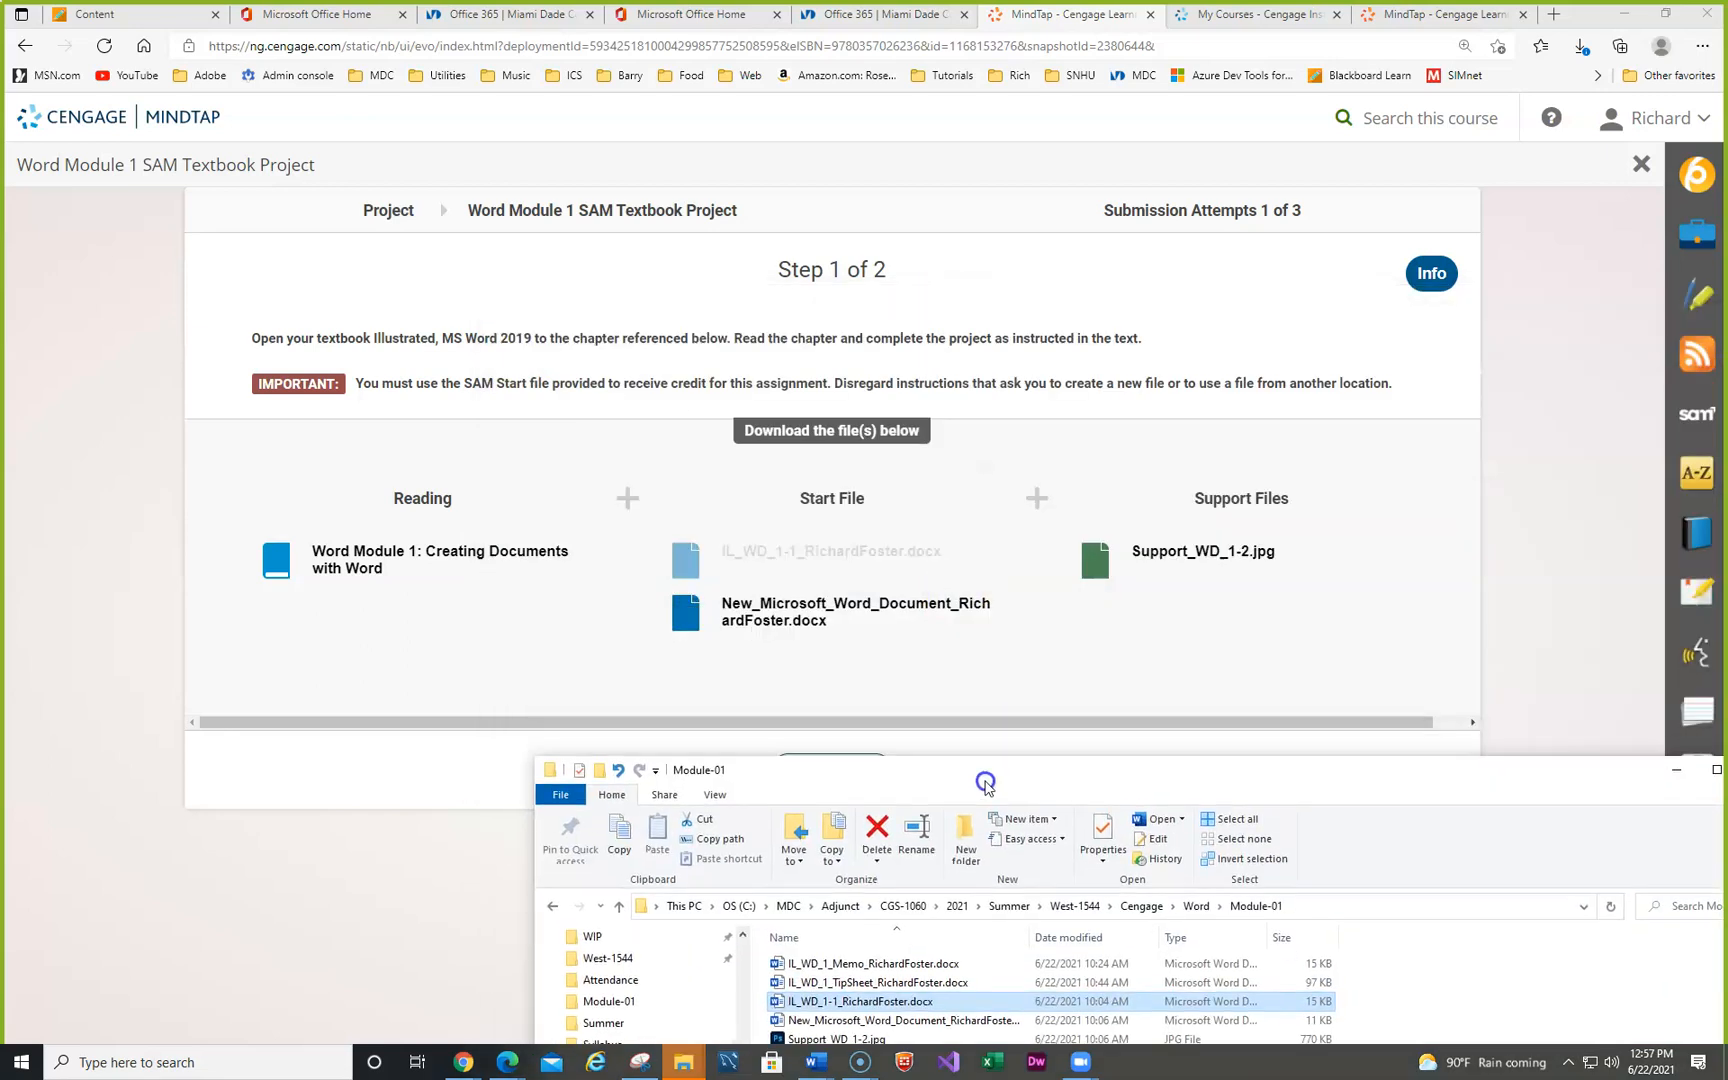
{"action": "left_click_drag", "start_coordinate": [985, 786], "coordinate": [971, 415]}
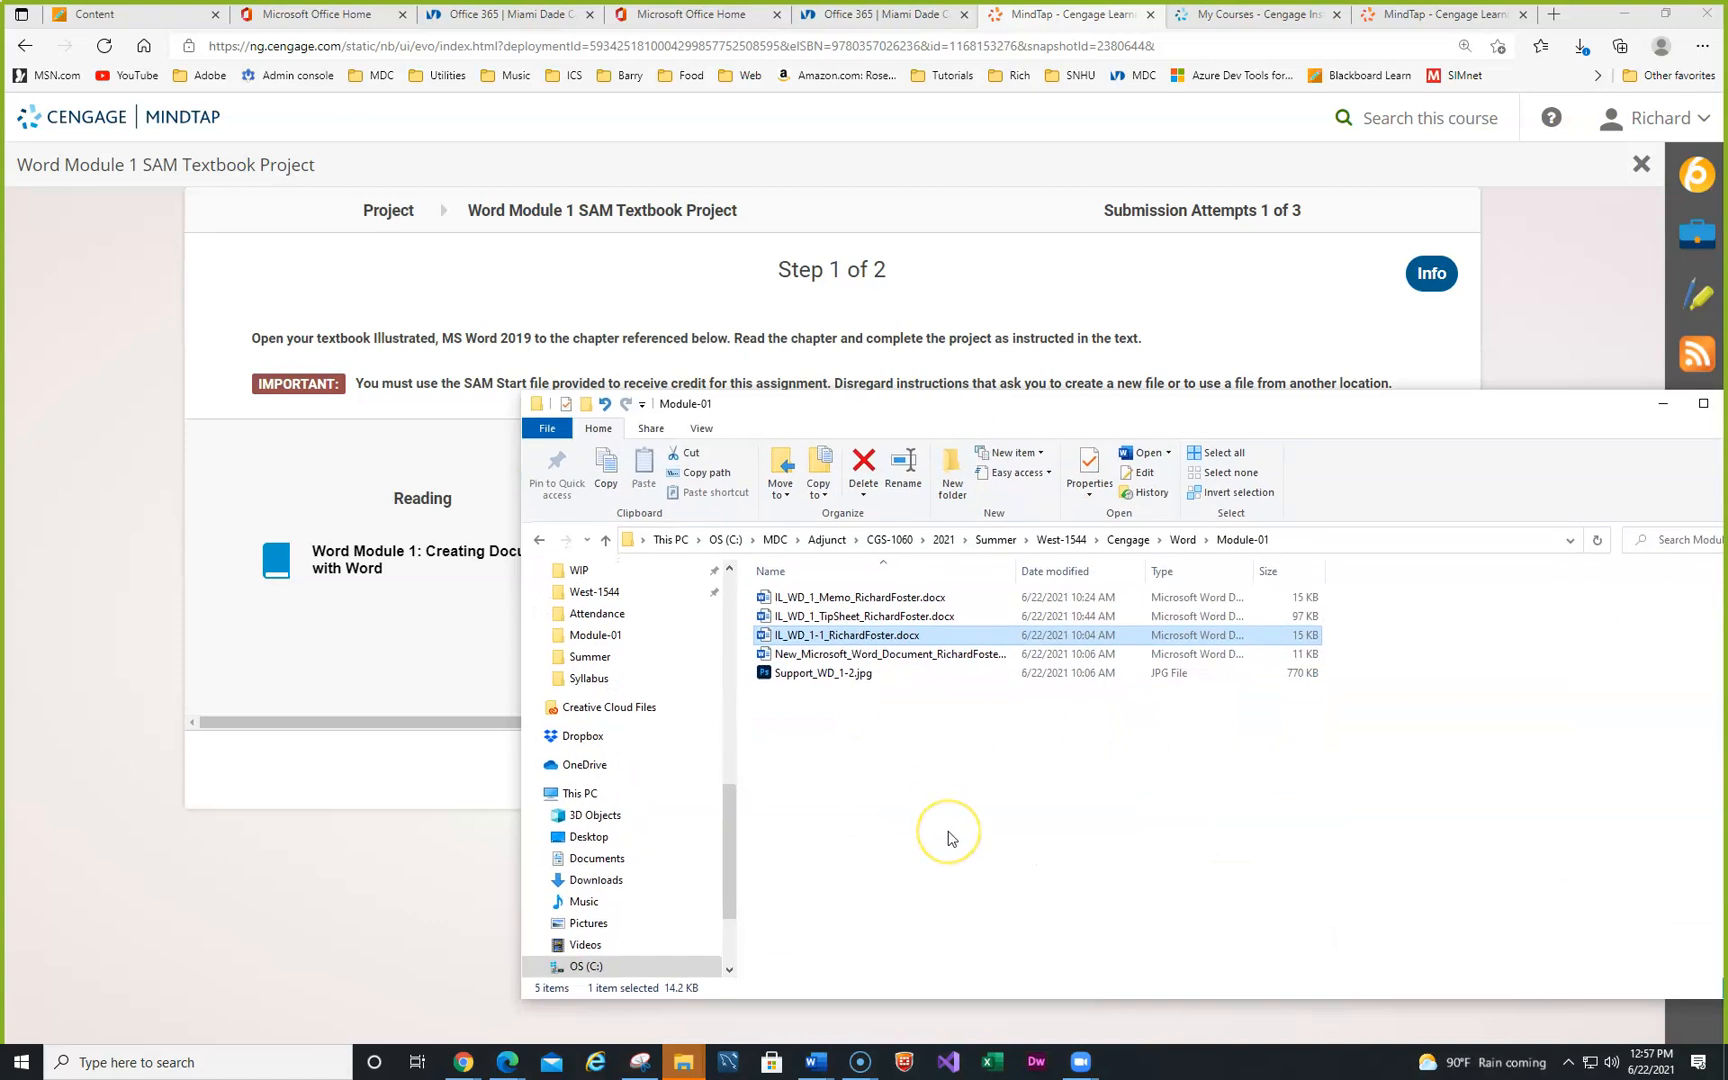
{"action": "left_click", "coordinate": [902, 655]}
{"action": "double_click", "coordinate": [902, 655]}
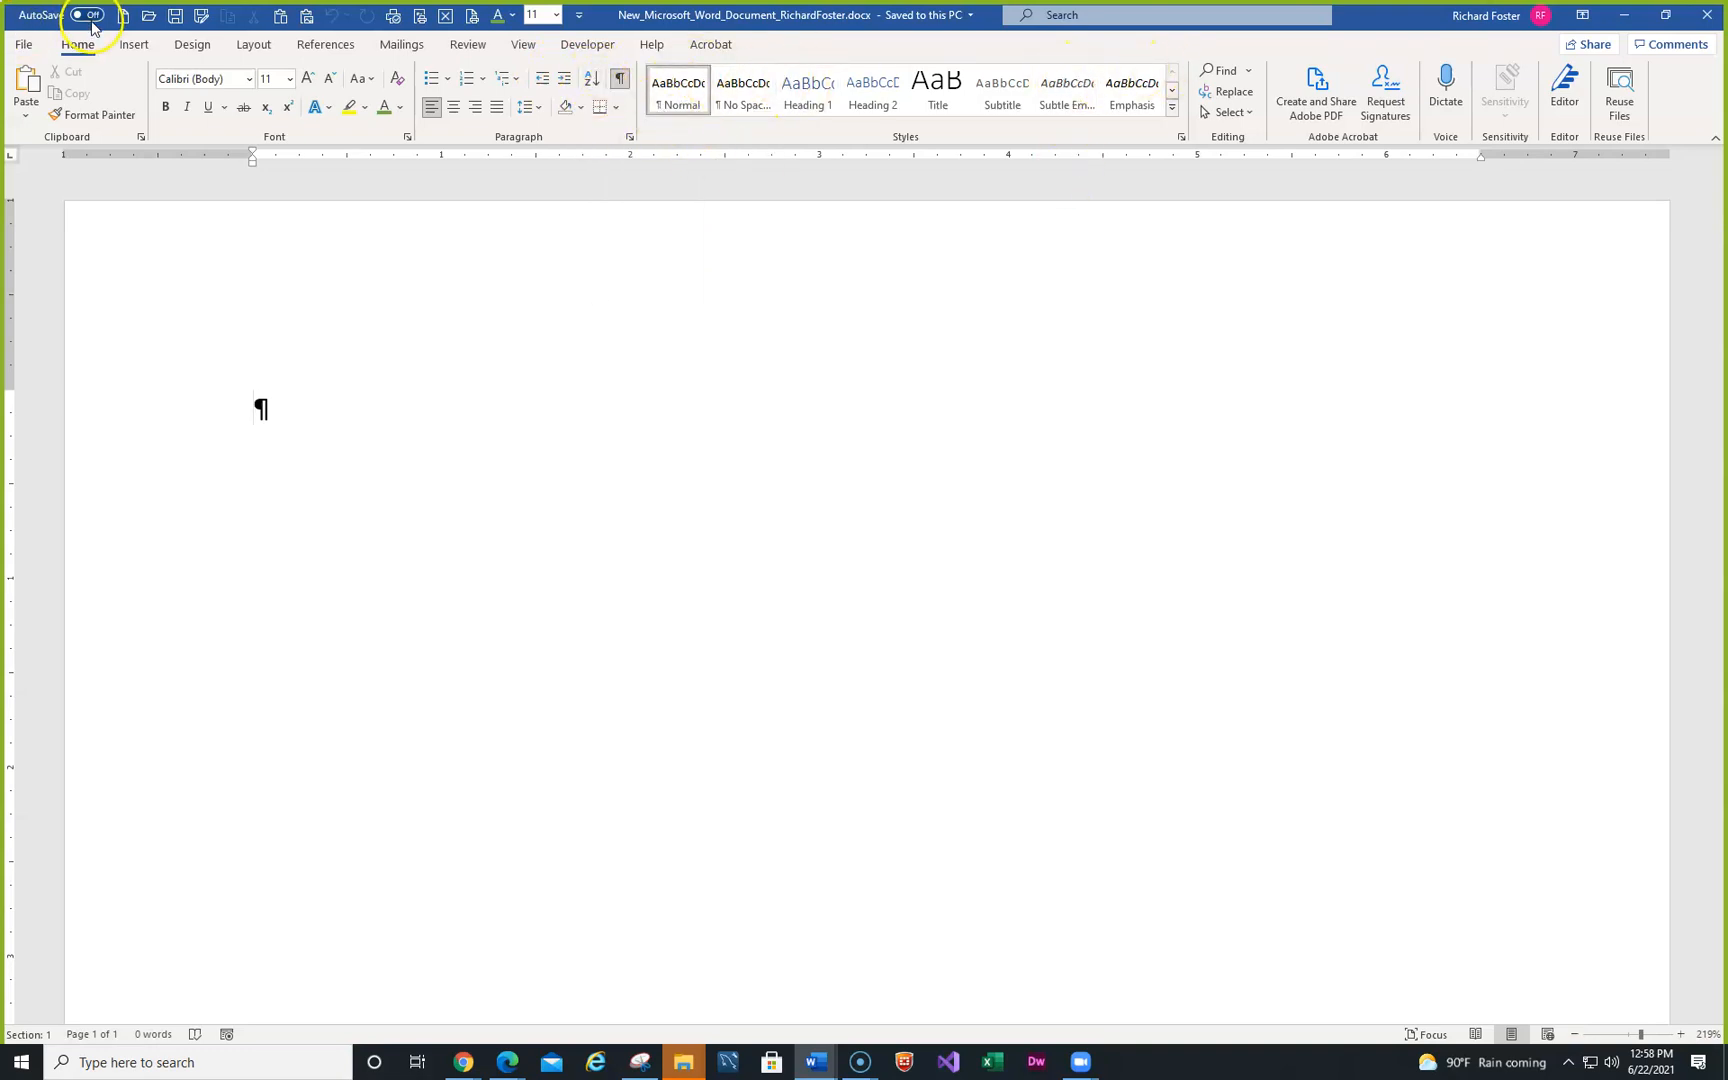
{"action": "left_click", "coordinate": [131, 45]}
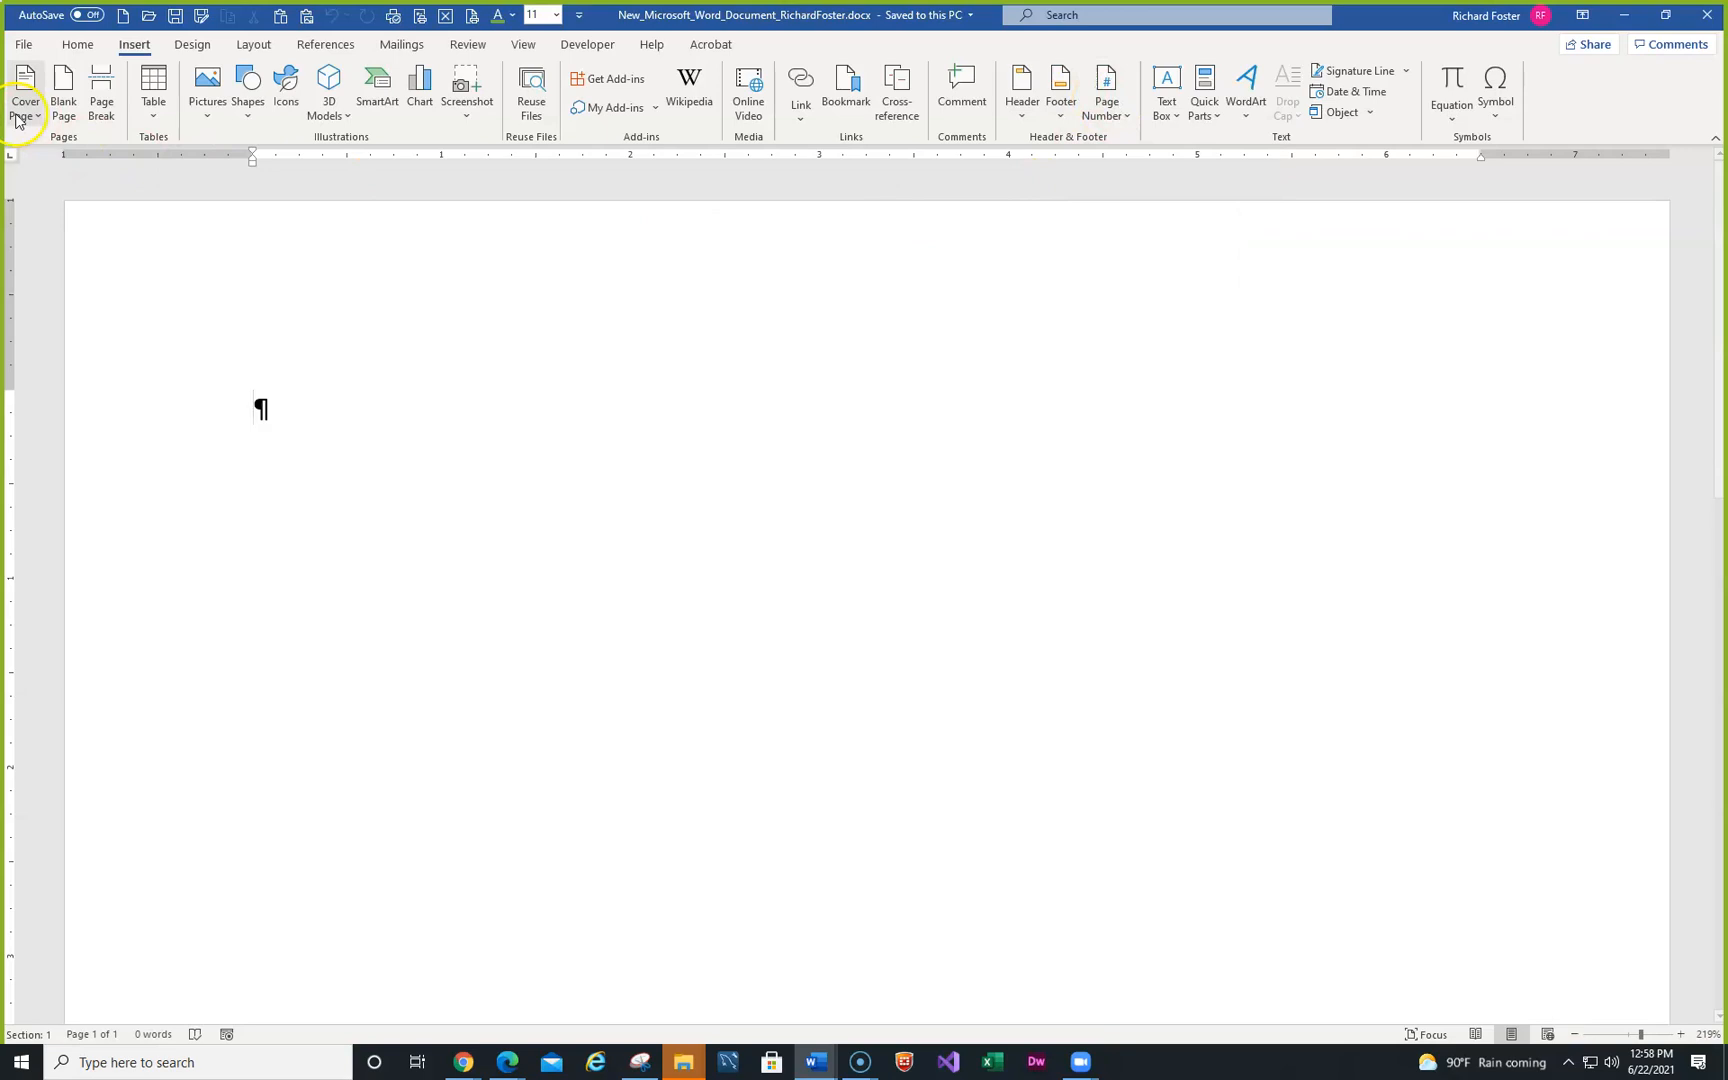
{"action": "left_click", "coordinate": [194, 45]}
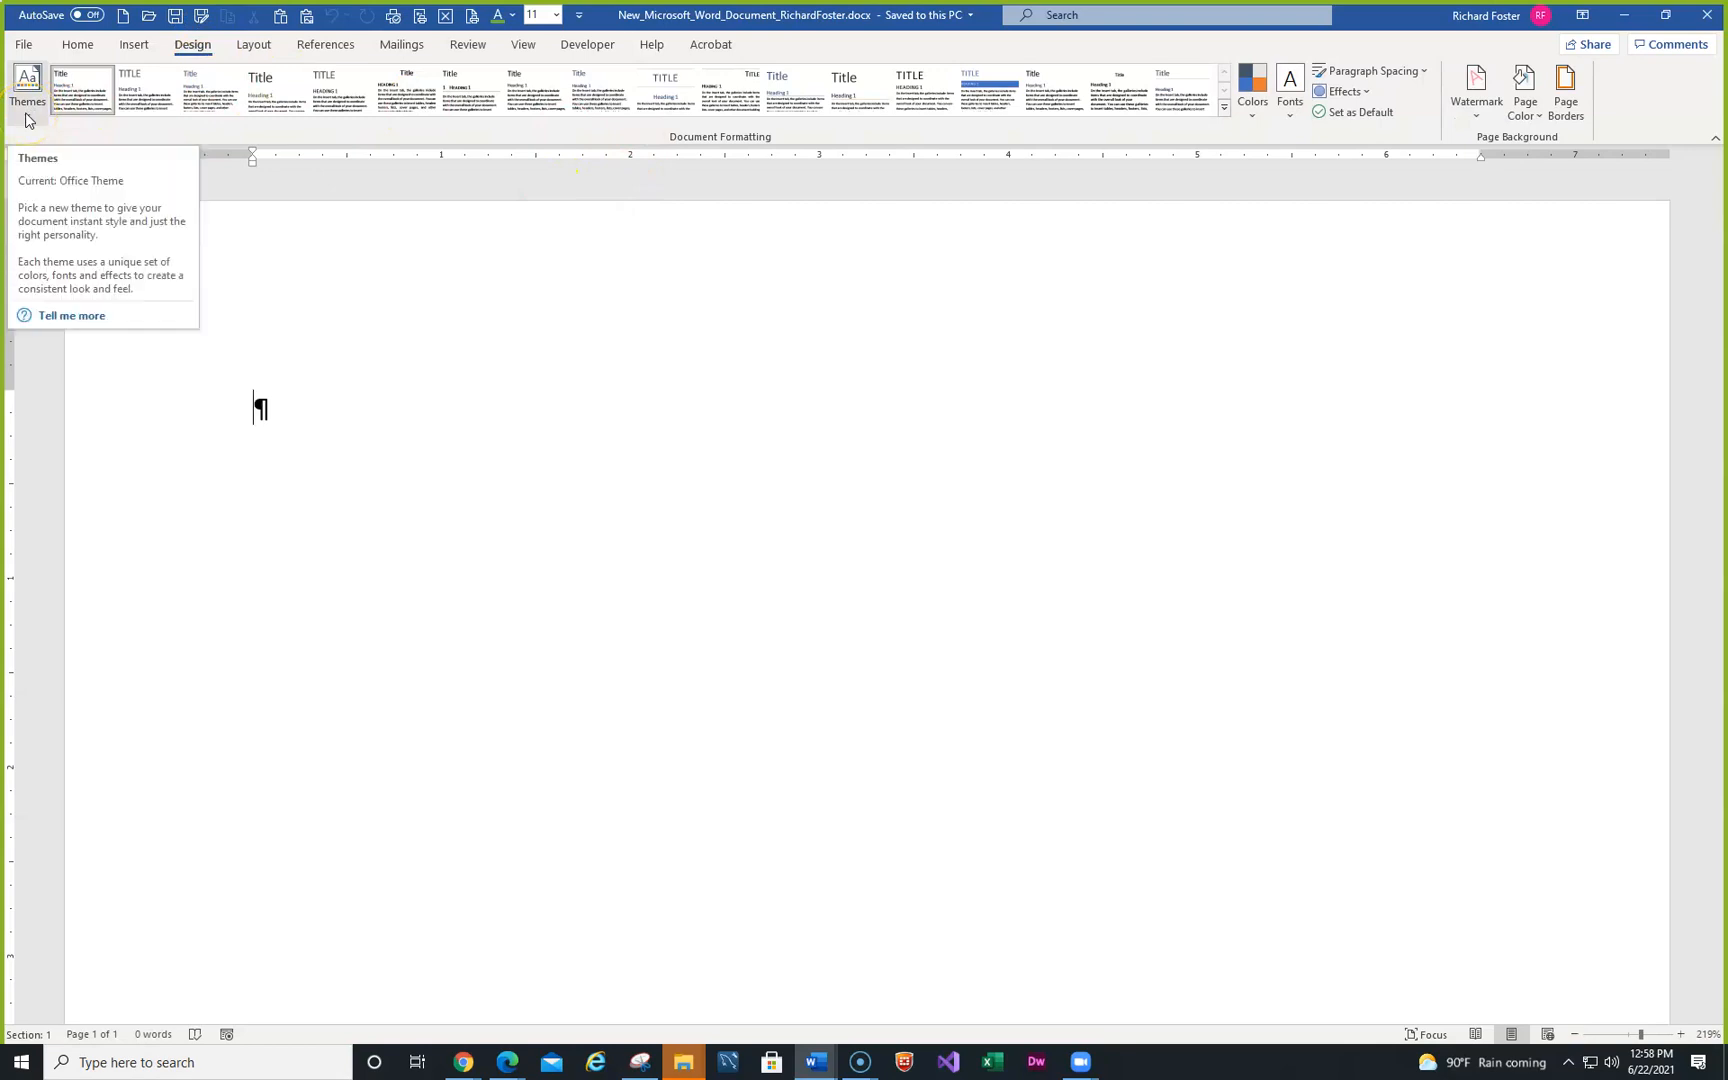
{"action": "left_click", "coordinate": [1253, 117]}
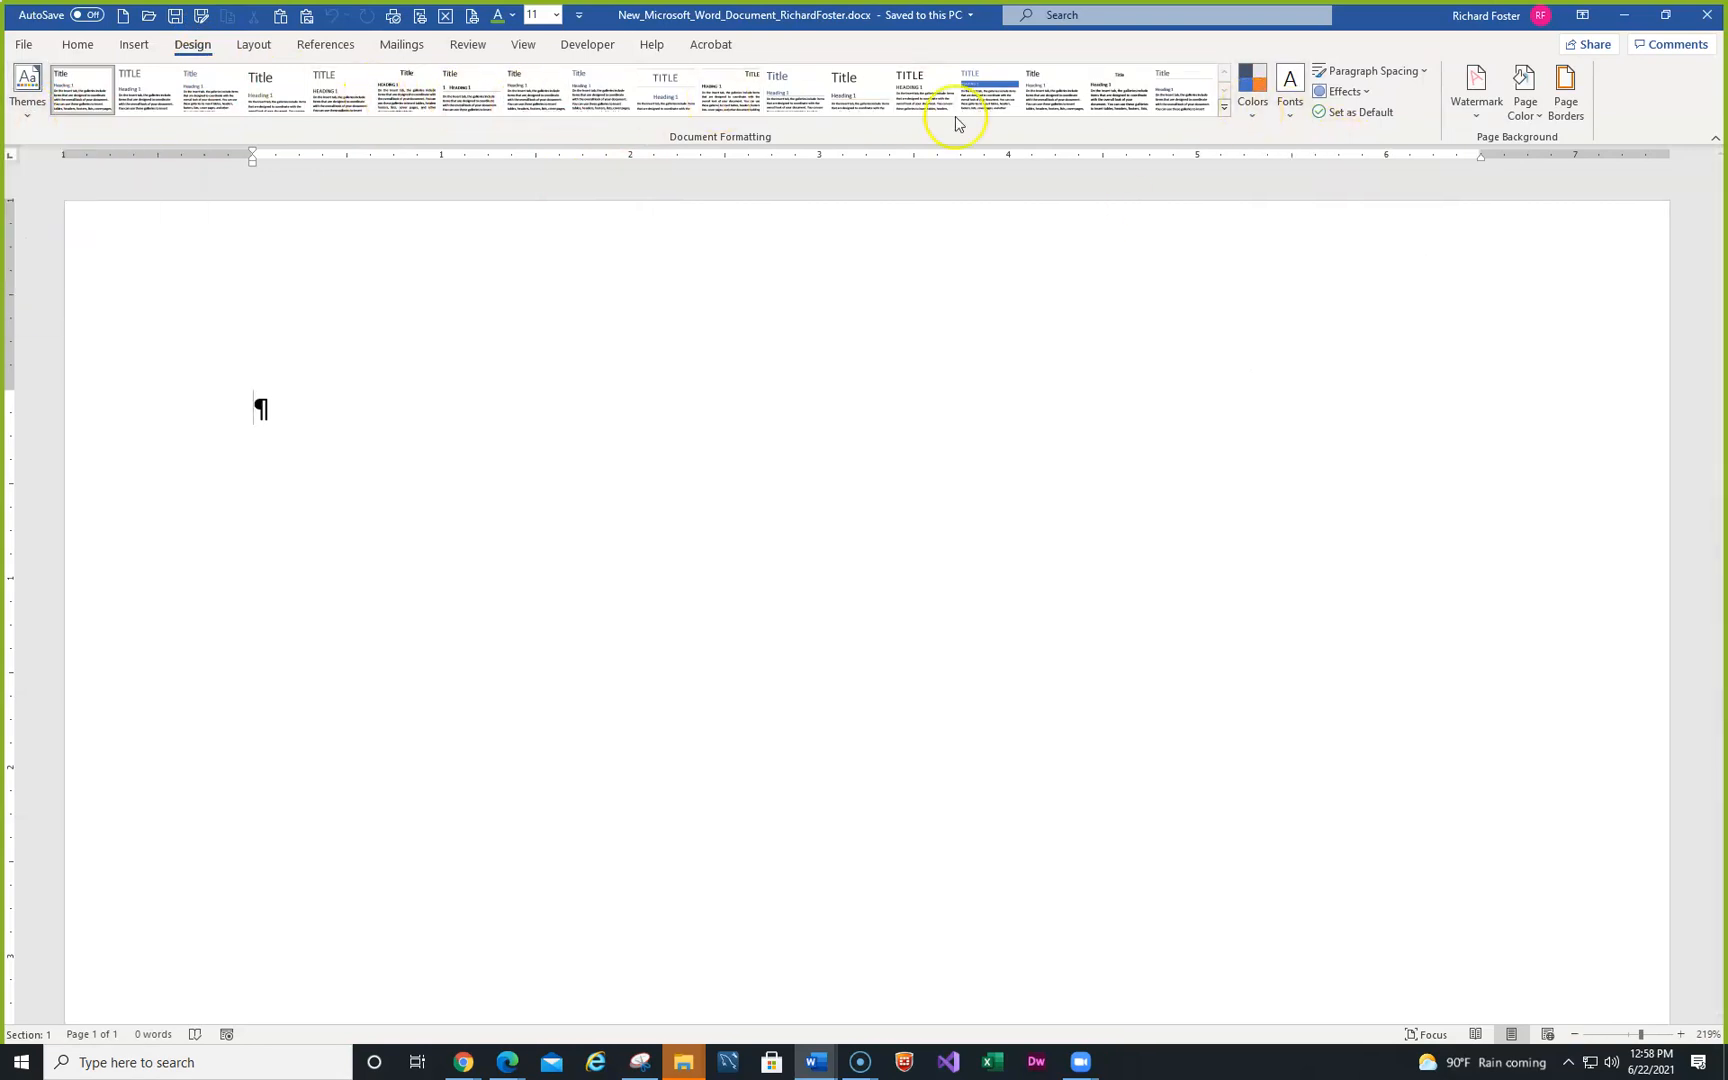
{"action": "left_click", "coordinate": [254, 46]}
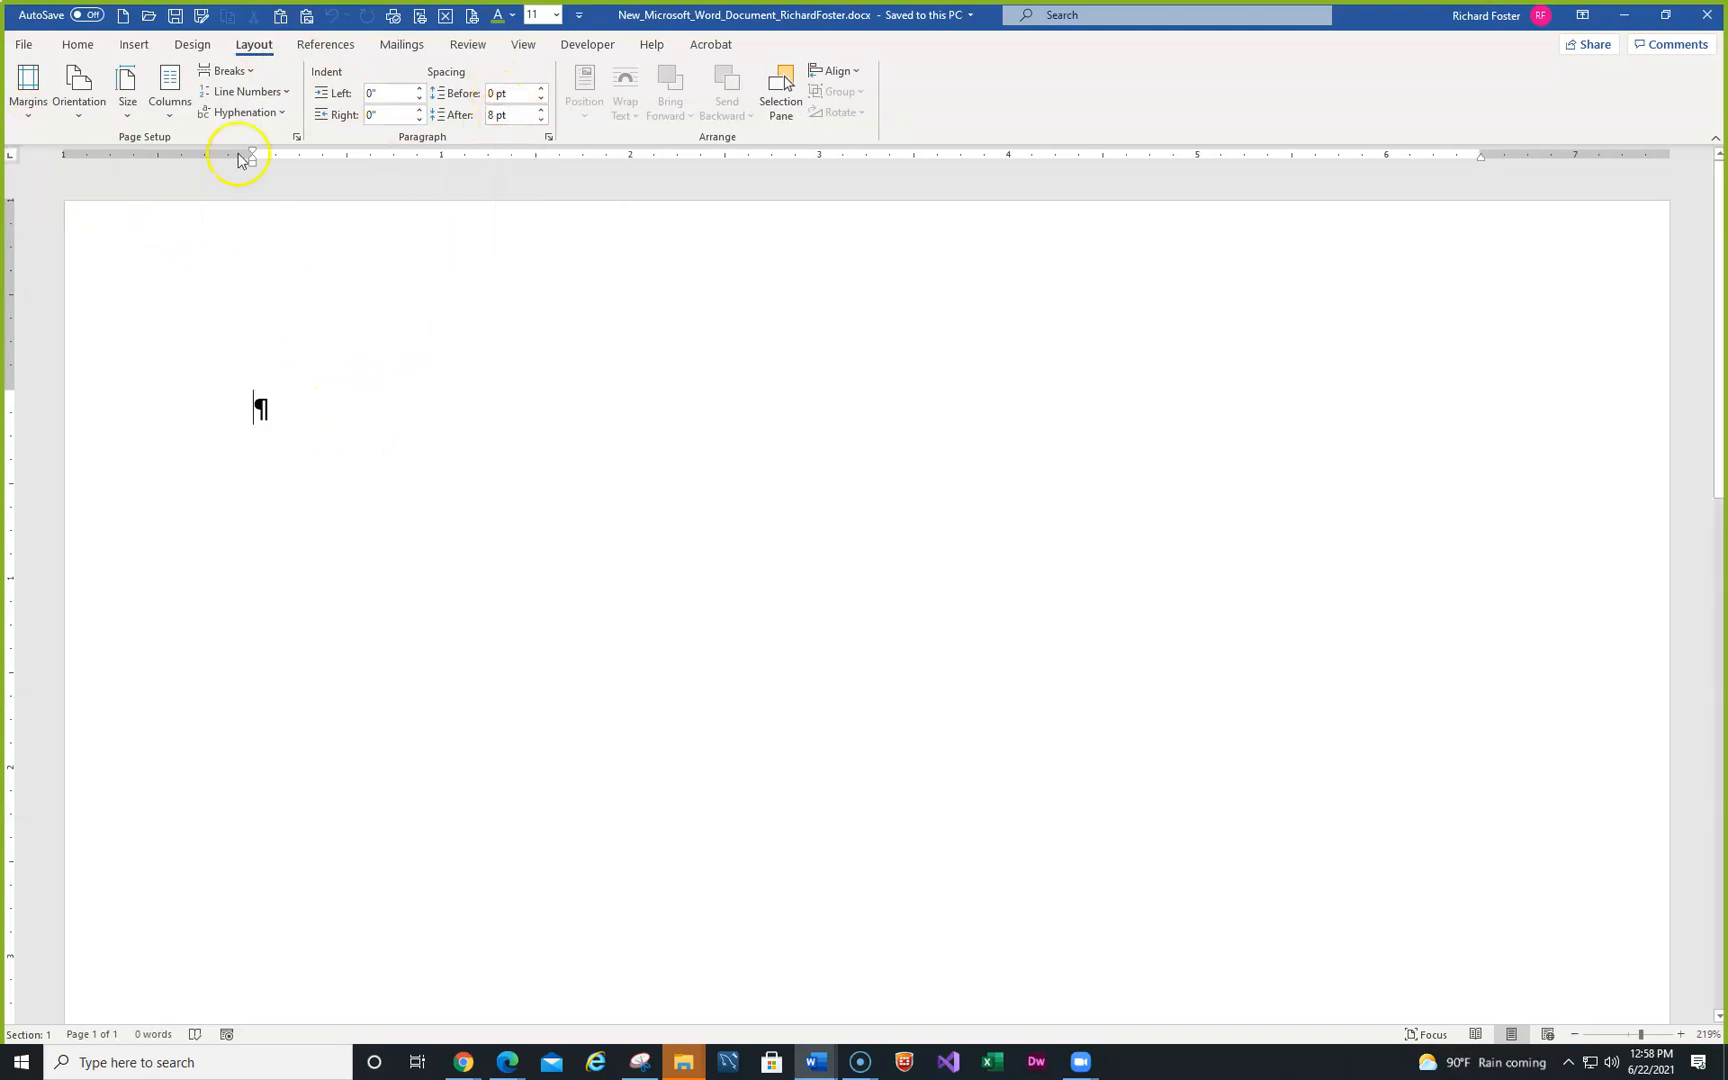
{"action": "left_click", "coordinate": [193, 45]}
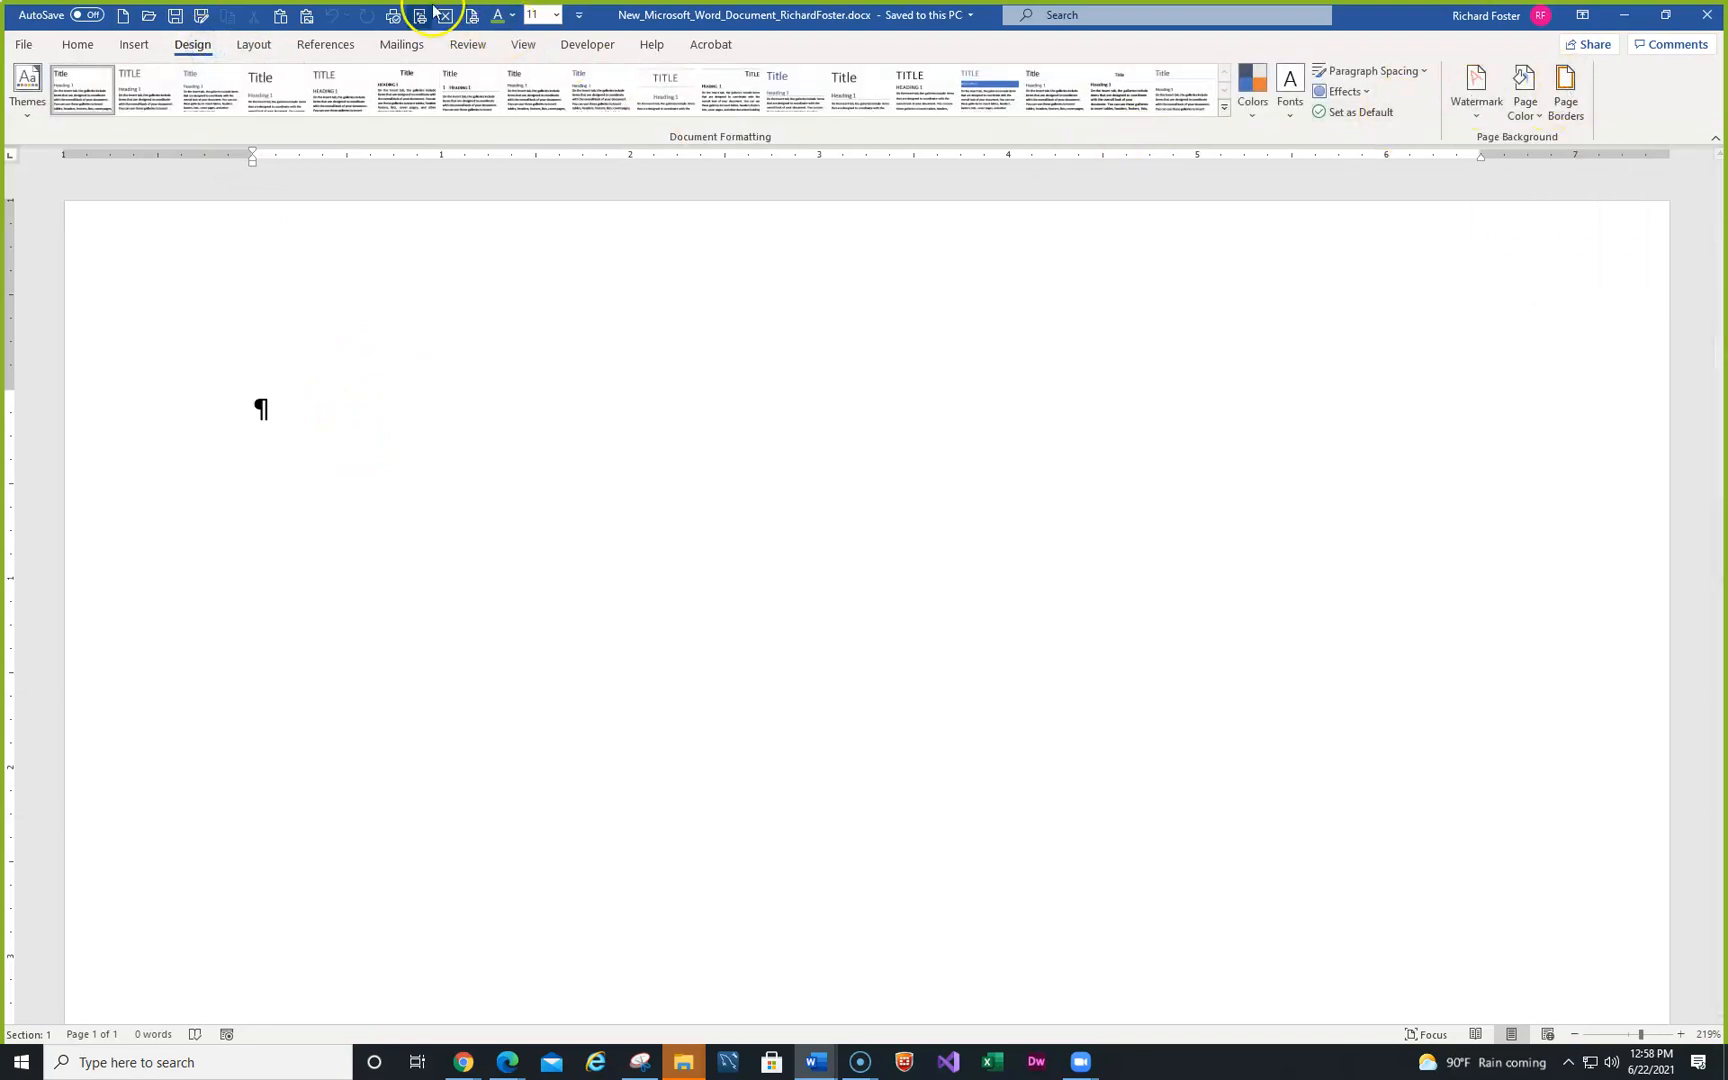
{"action": "left_click", "coordinate": [79, 45]}
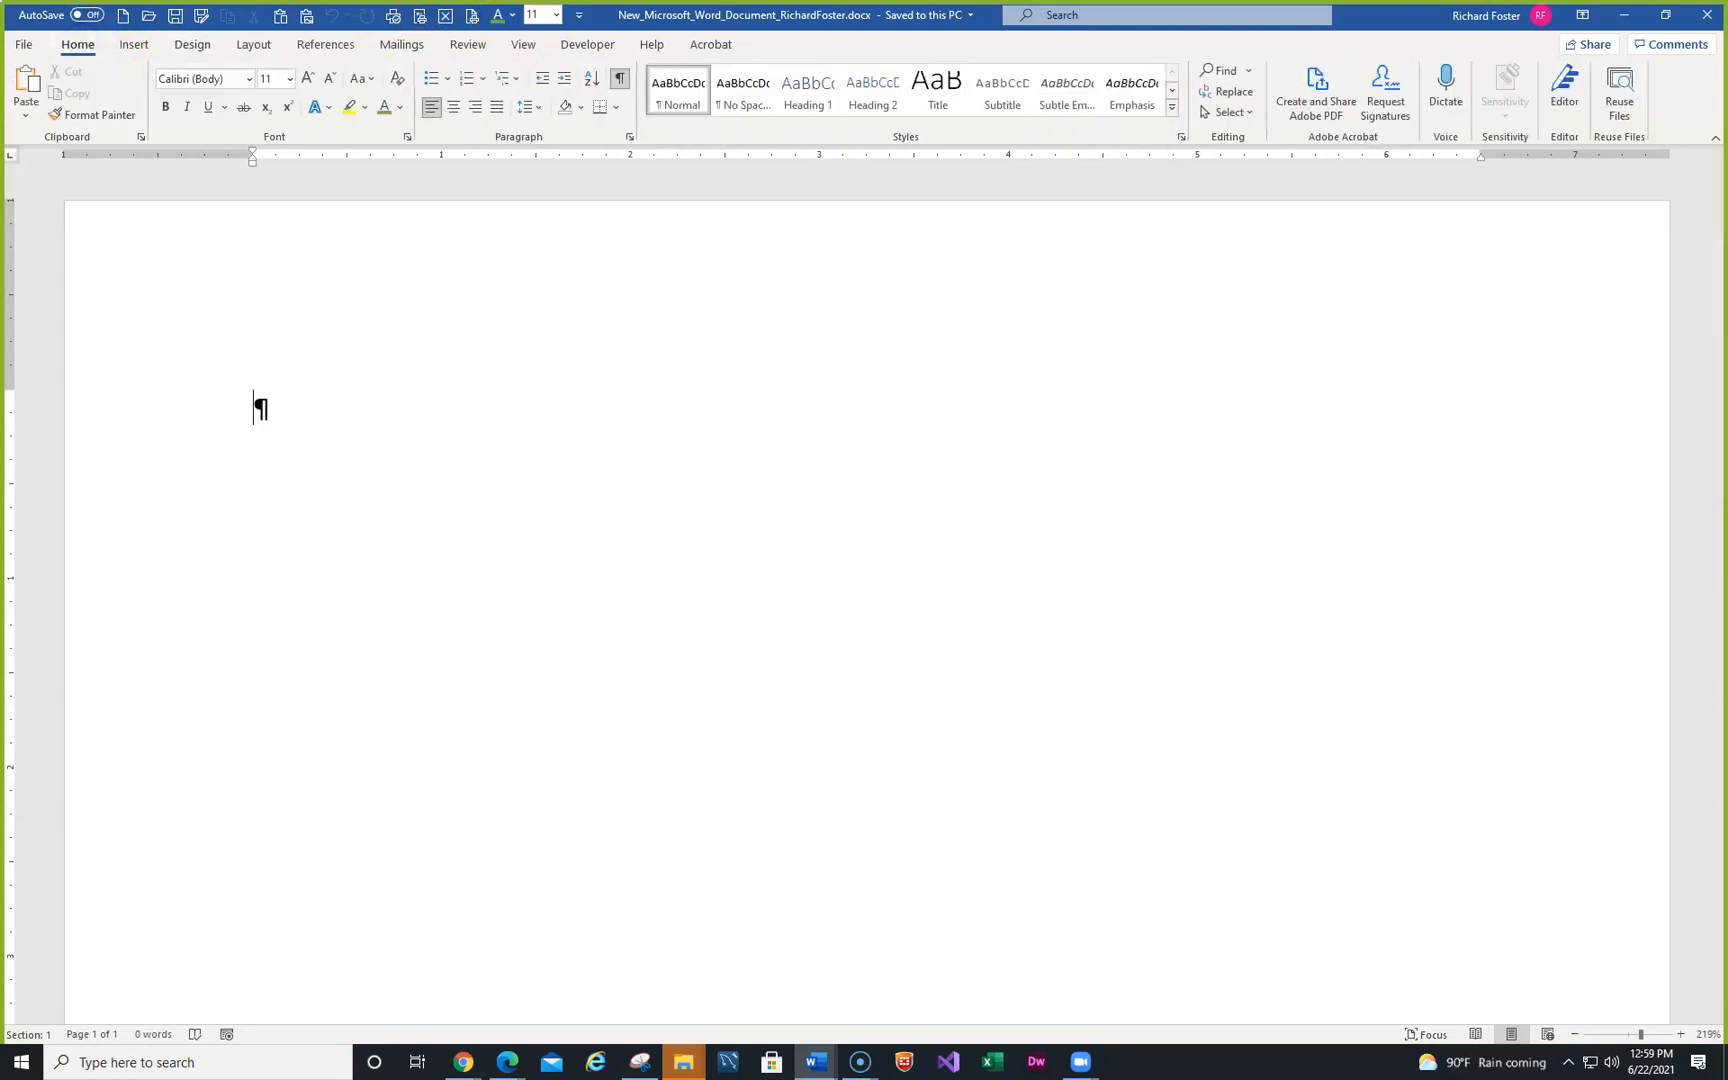
{"action": "key", "text": "alt+Tab"}
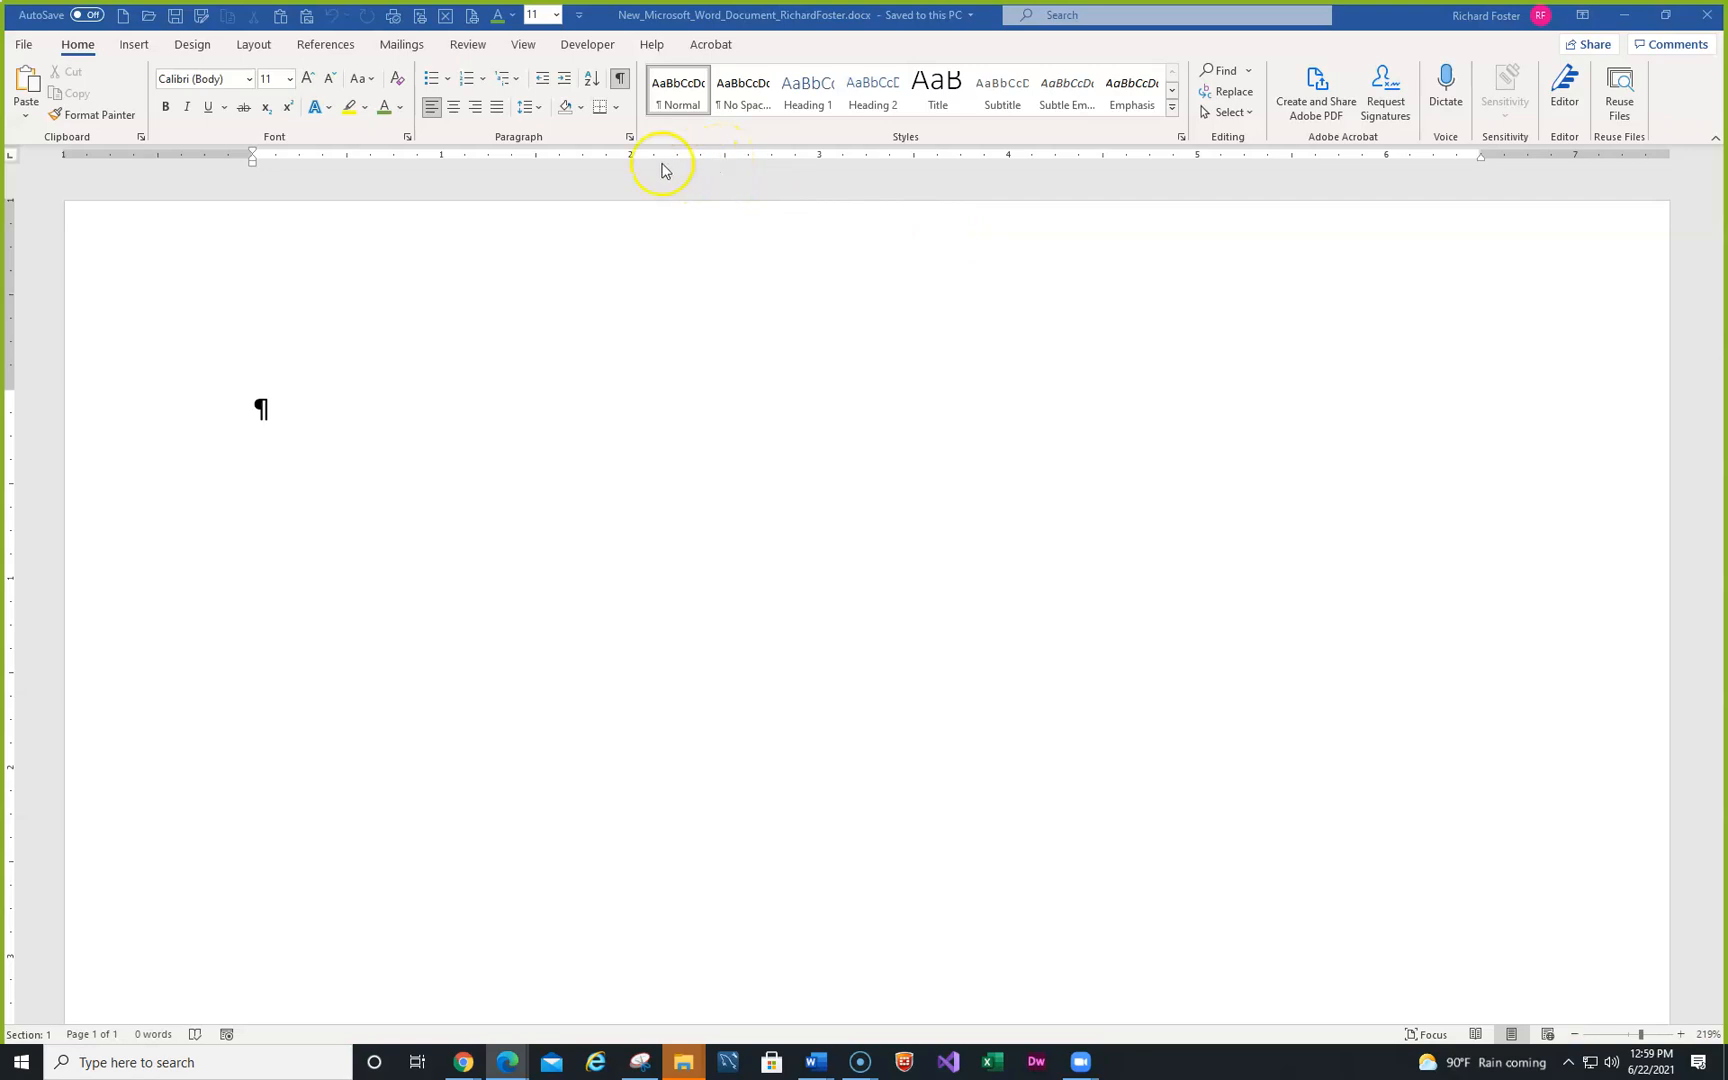
- Add an empty second paragraph to the blank document and return the cursor to the first line
{"action": "left_click", "coordinate": [620, 84]}
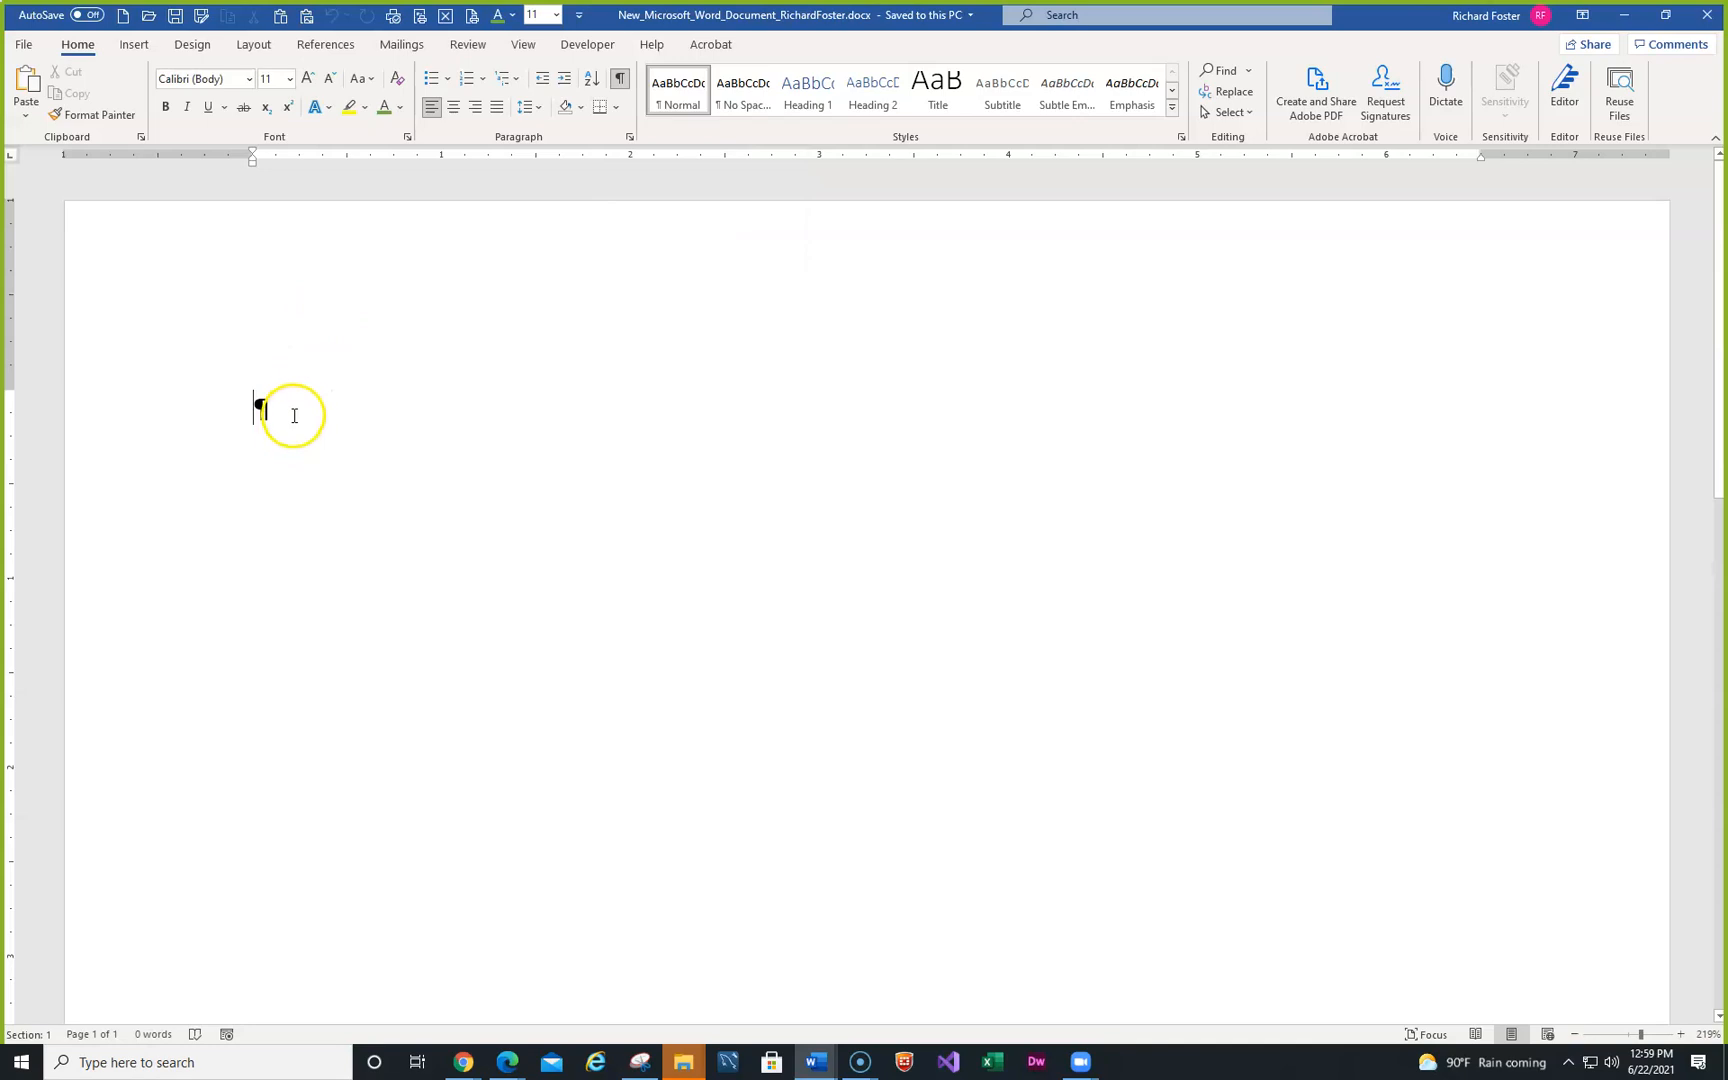
{"action": "key", "text": "Return"}
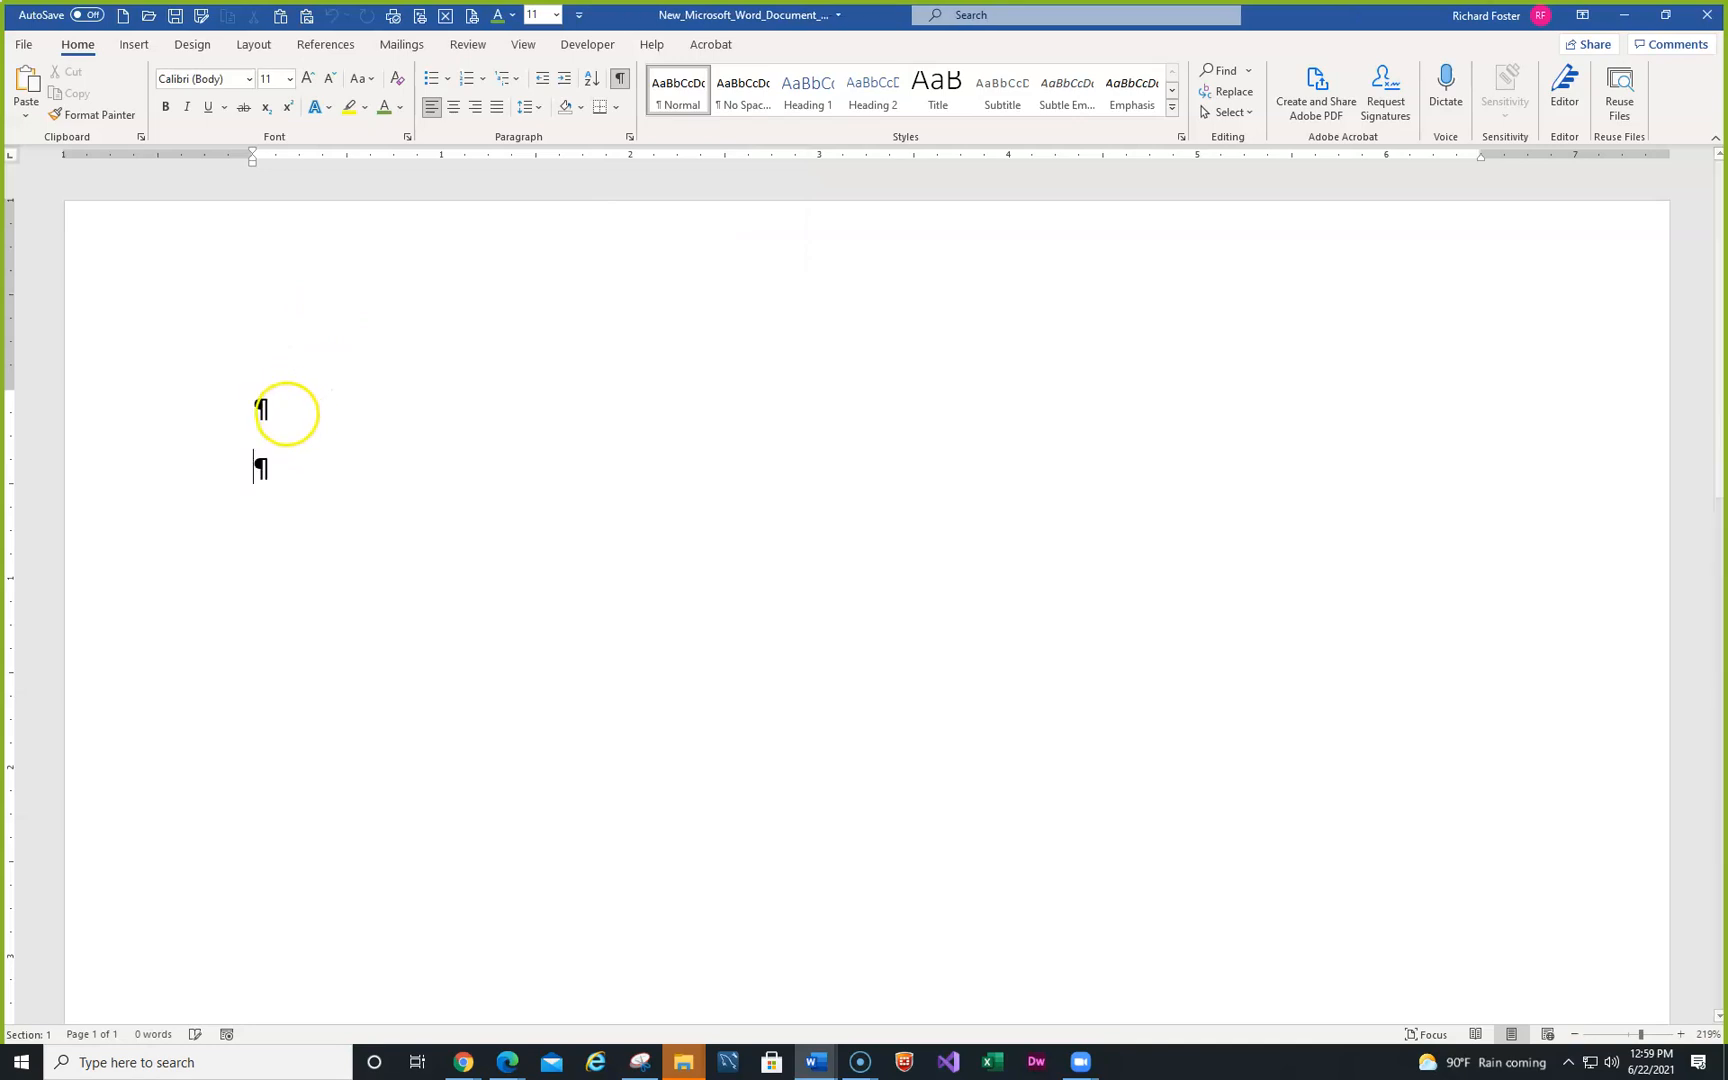
{"action": "key", "text": "Up"}
- With formatting marks showing, delete the extra empty paragraph and test a tab, leaving one blank line
{"action": "left_click", "coordinate": [620, 80]}
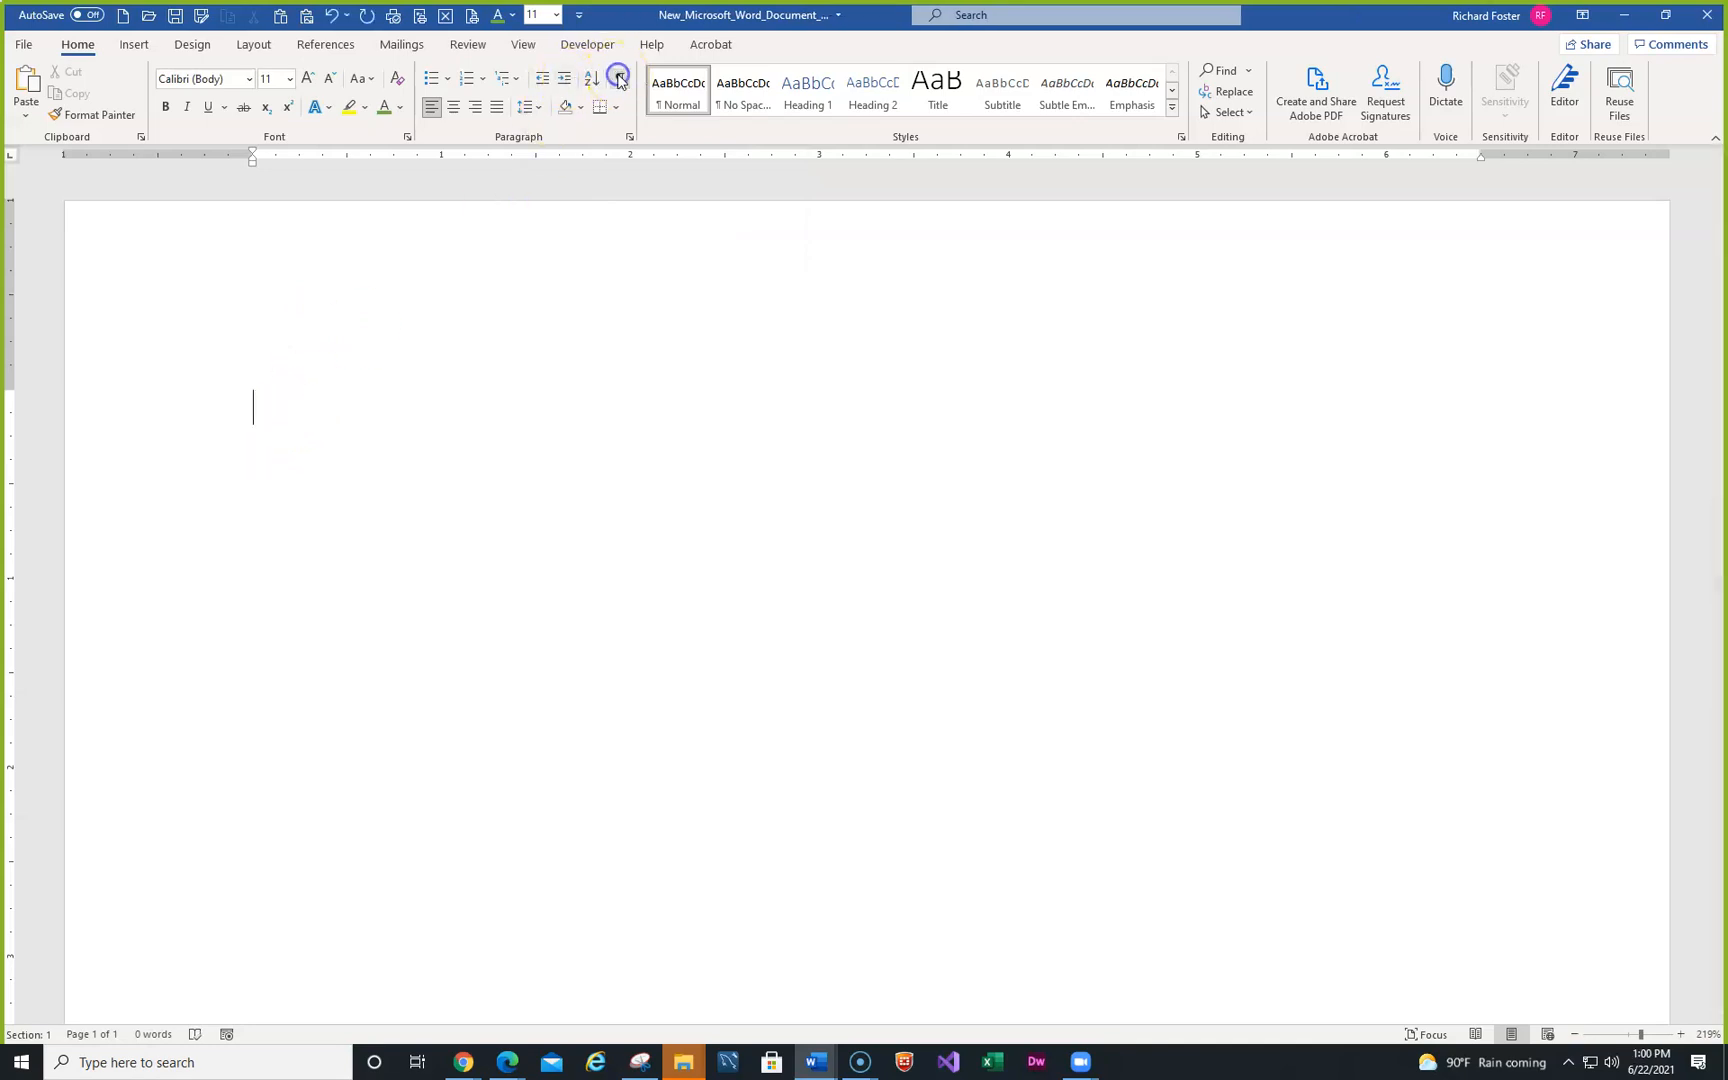
{"action": "left_click", "coordinate": [620, 80]}
{"action": "left_click", "coordinate": [281, 442]}
{"action": "key", "text": "Delete"}
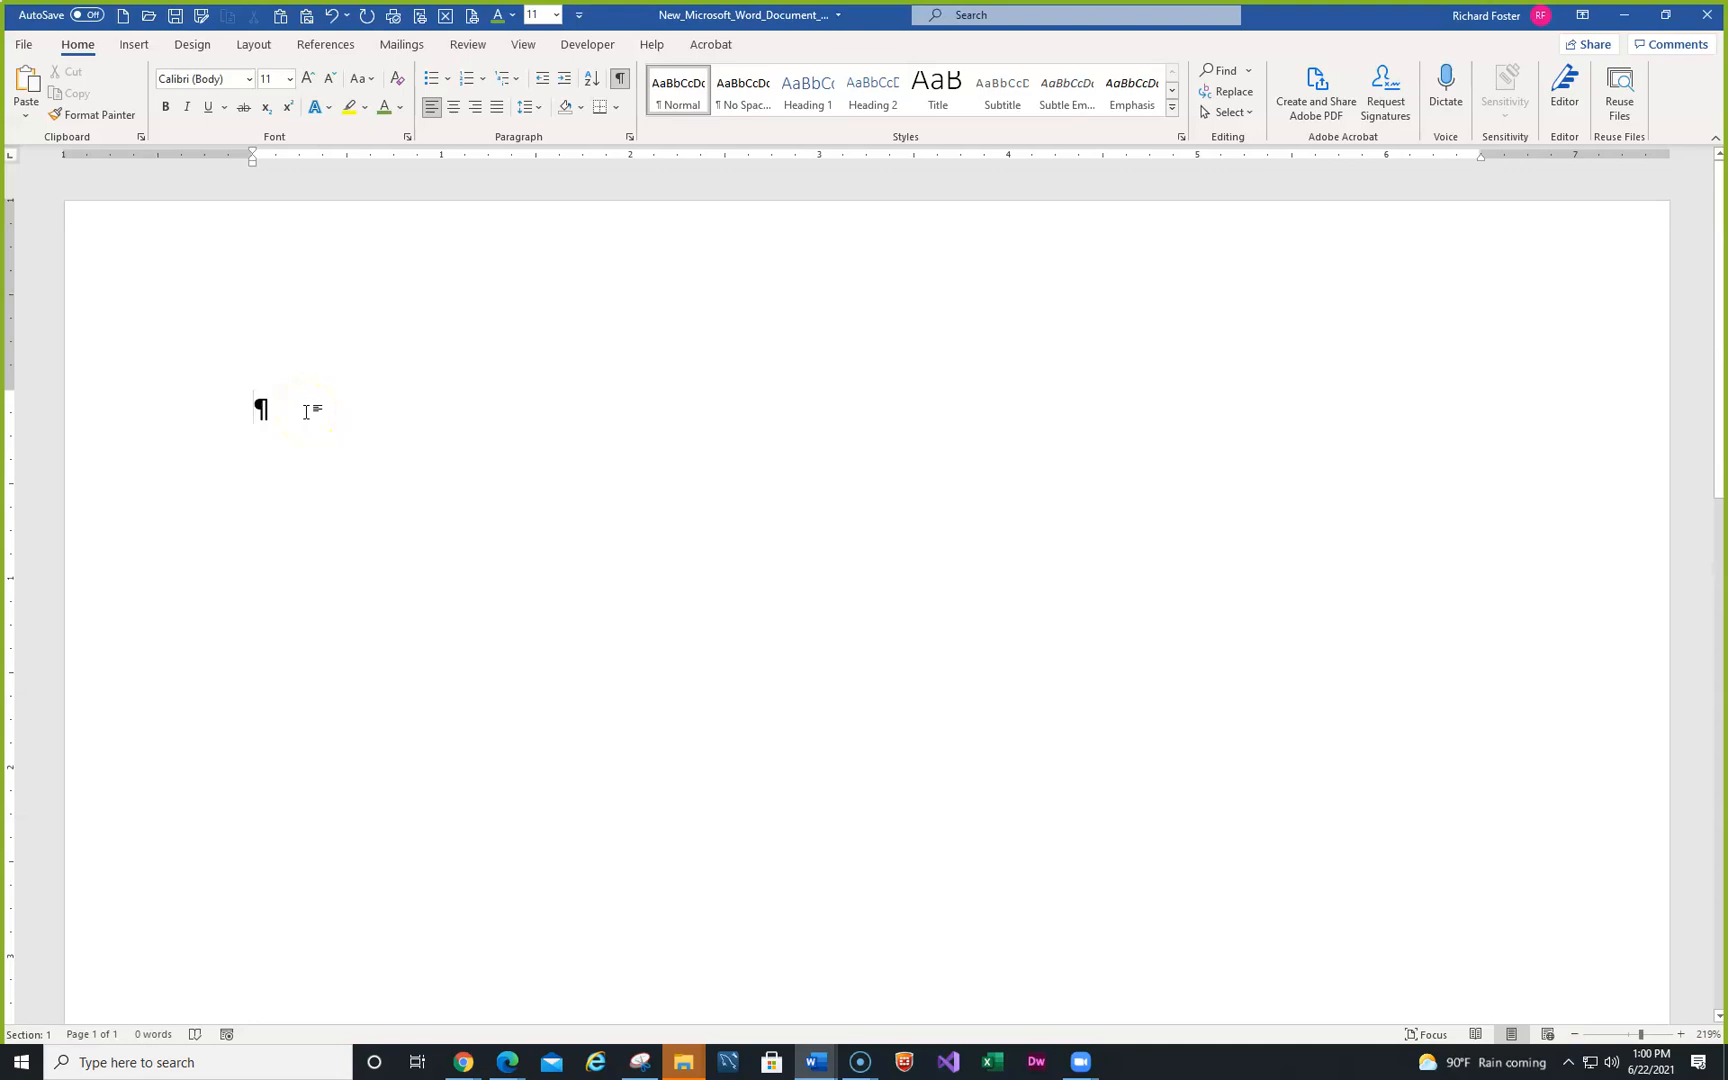
{"action": "key", "text": "Tab"}
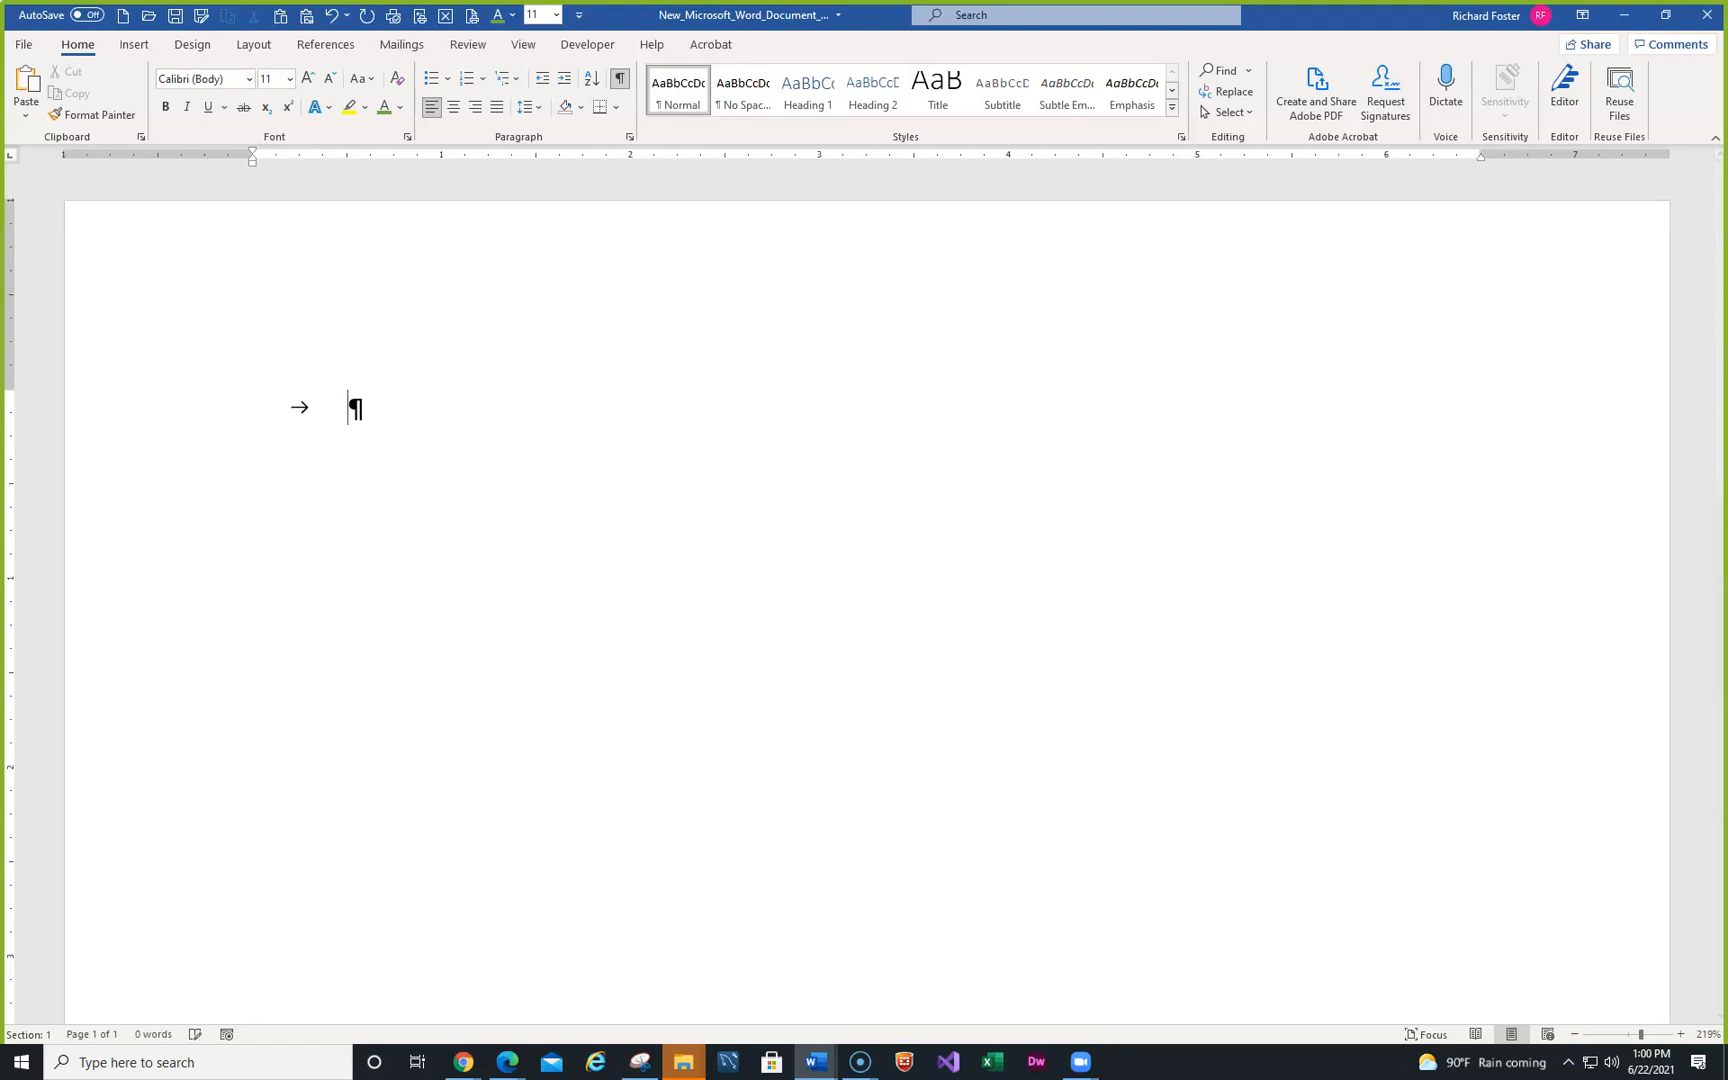
{"action": "key", "text": "BackSpace"}
{"action": "key", "text": "BackSpace"}
{"action": "key", "text": "BackSpace"}
{"action": "key", "text": "BackSpace"}
{"action": "key", "text": "BackSpace"}
{"action": "key", "text": "BackSpace"}
{"action": "key", "text": "BackSpace"}
{"action": "key", "text": "alt+Tab"}
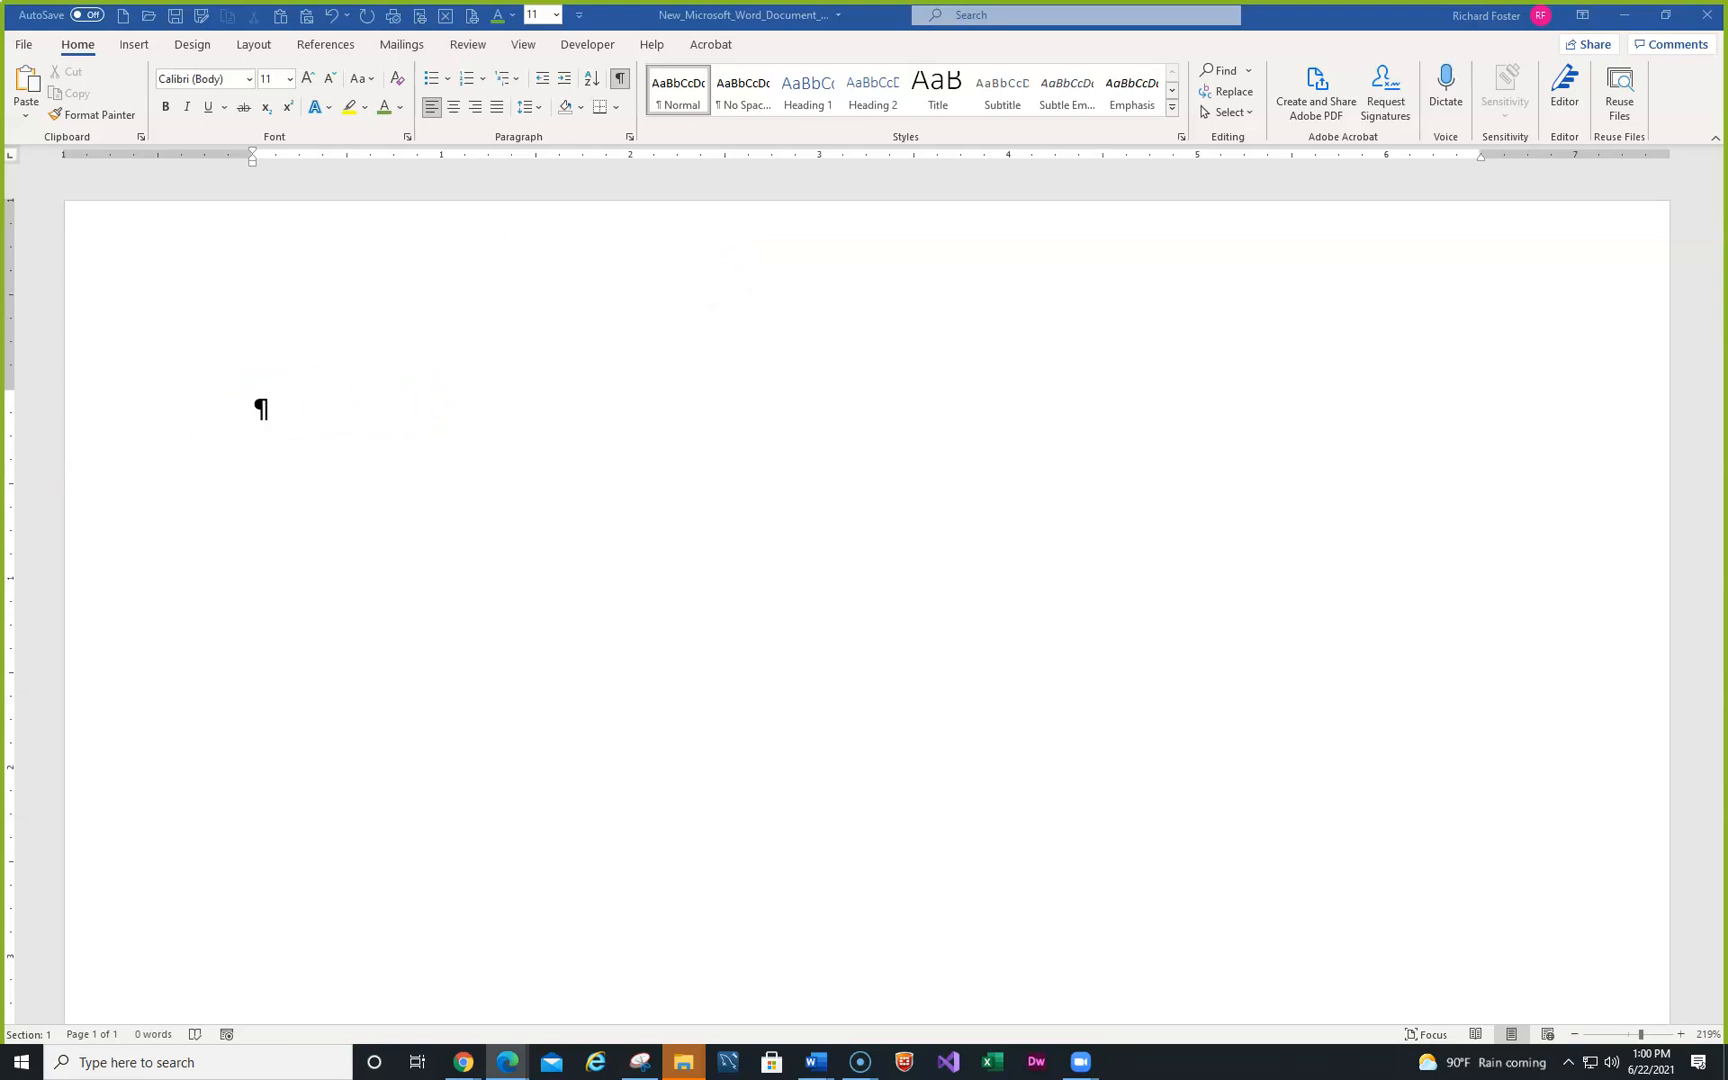
- Type the JCL Talent title and a TO: line reading JCL Managers after two tabs
{"action": "left_click", "coordinate": [276, 420]}
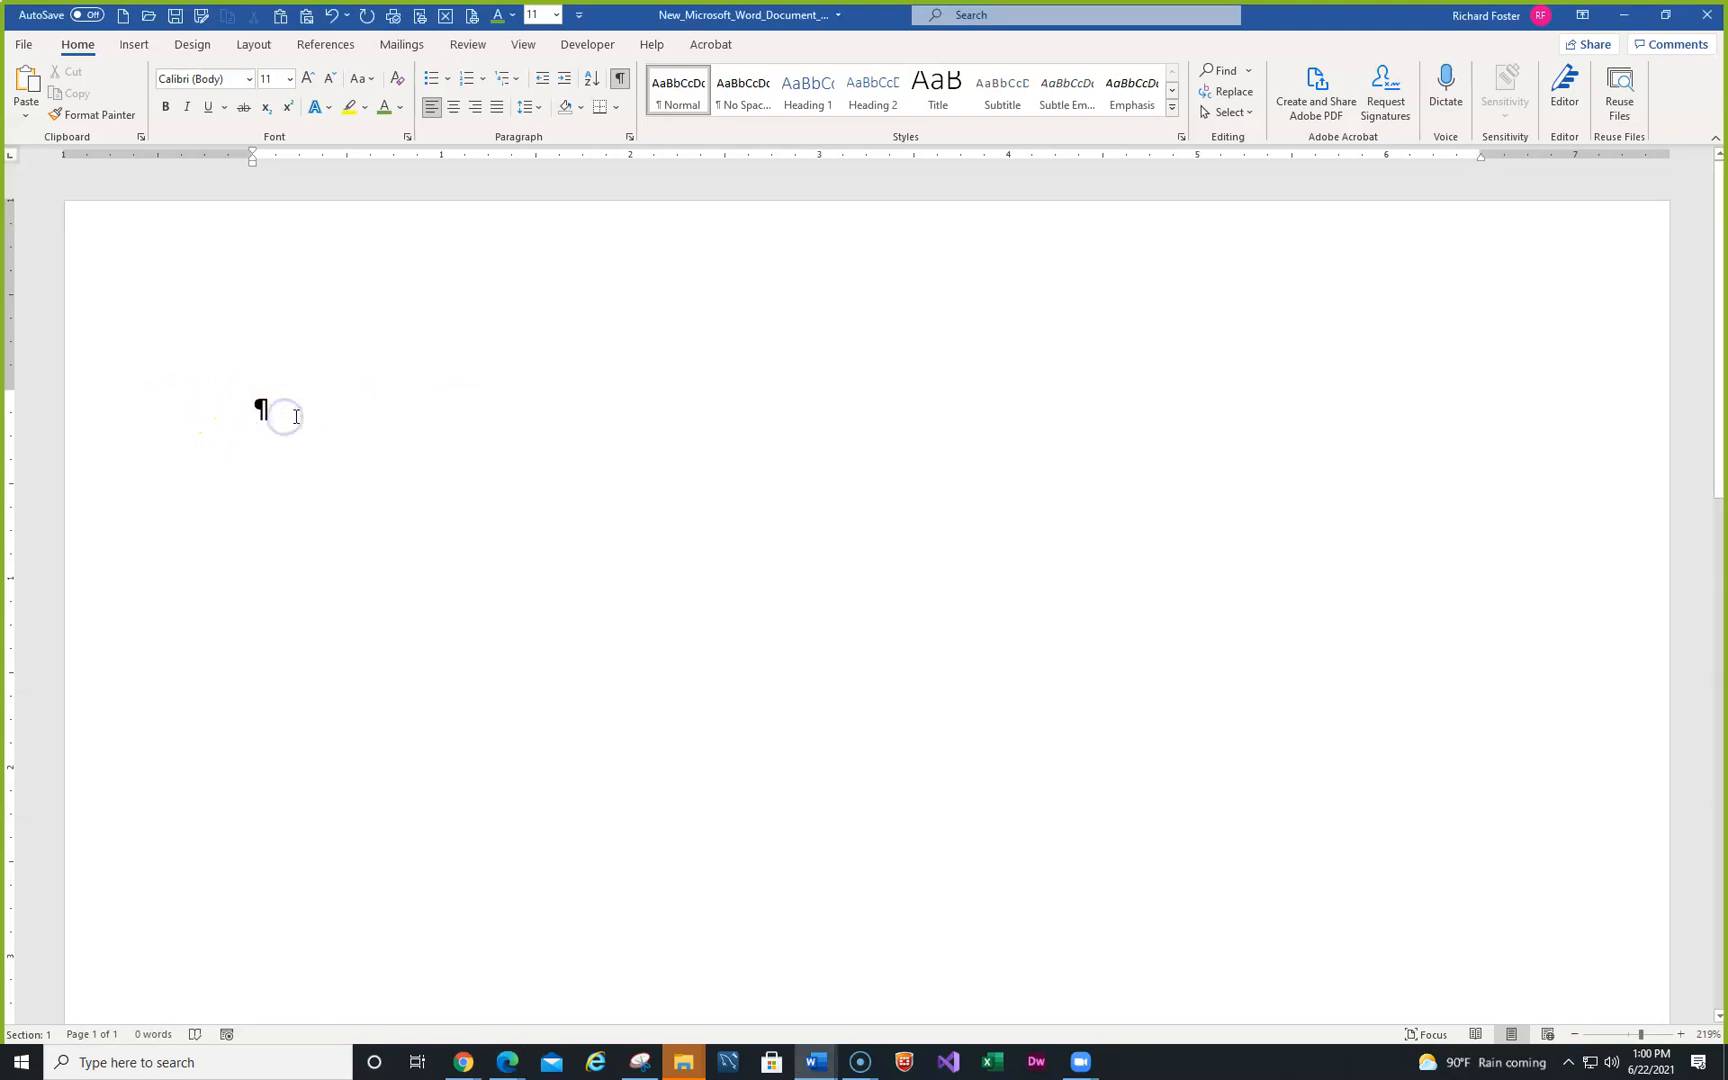
{"action": "type", "text": "J"}
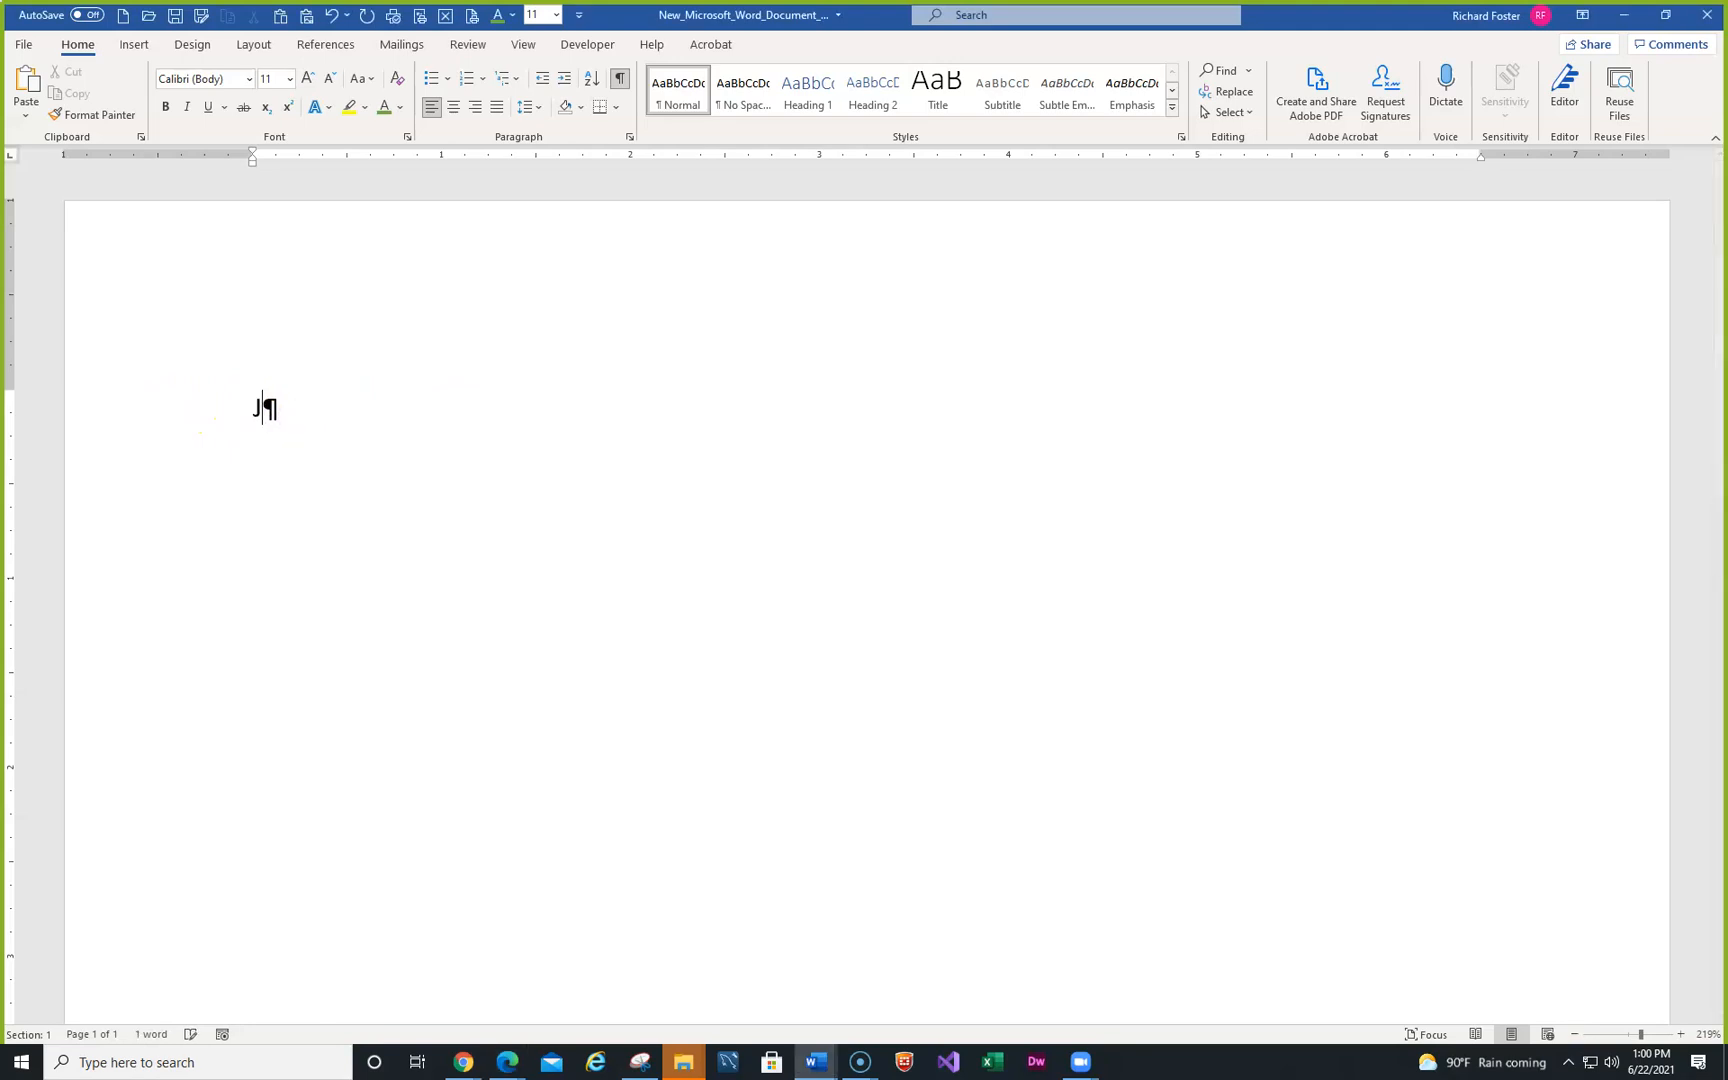
{"action": "type", "text": "CL Talent"}
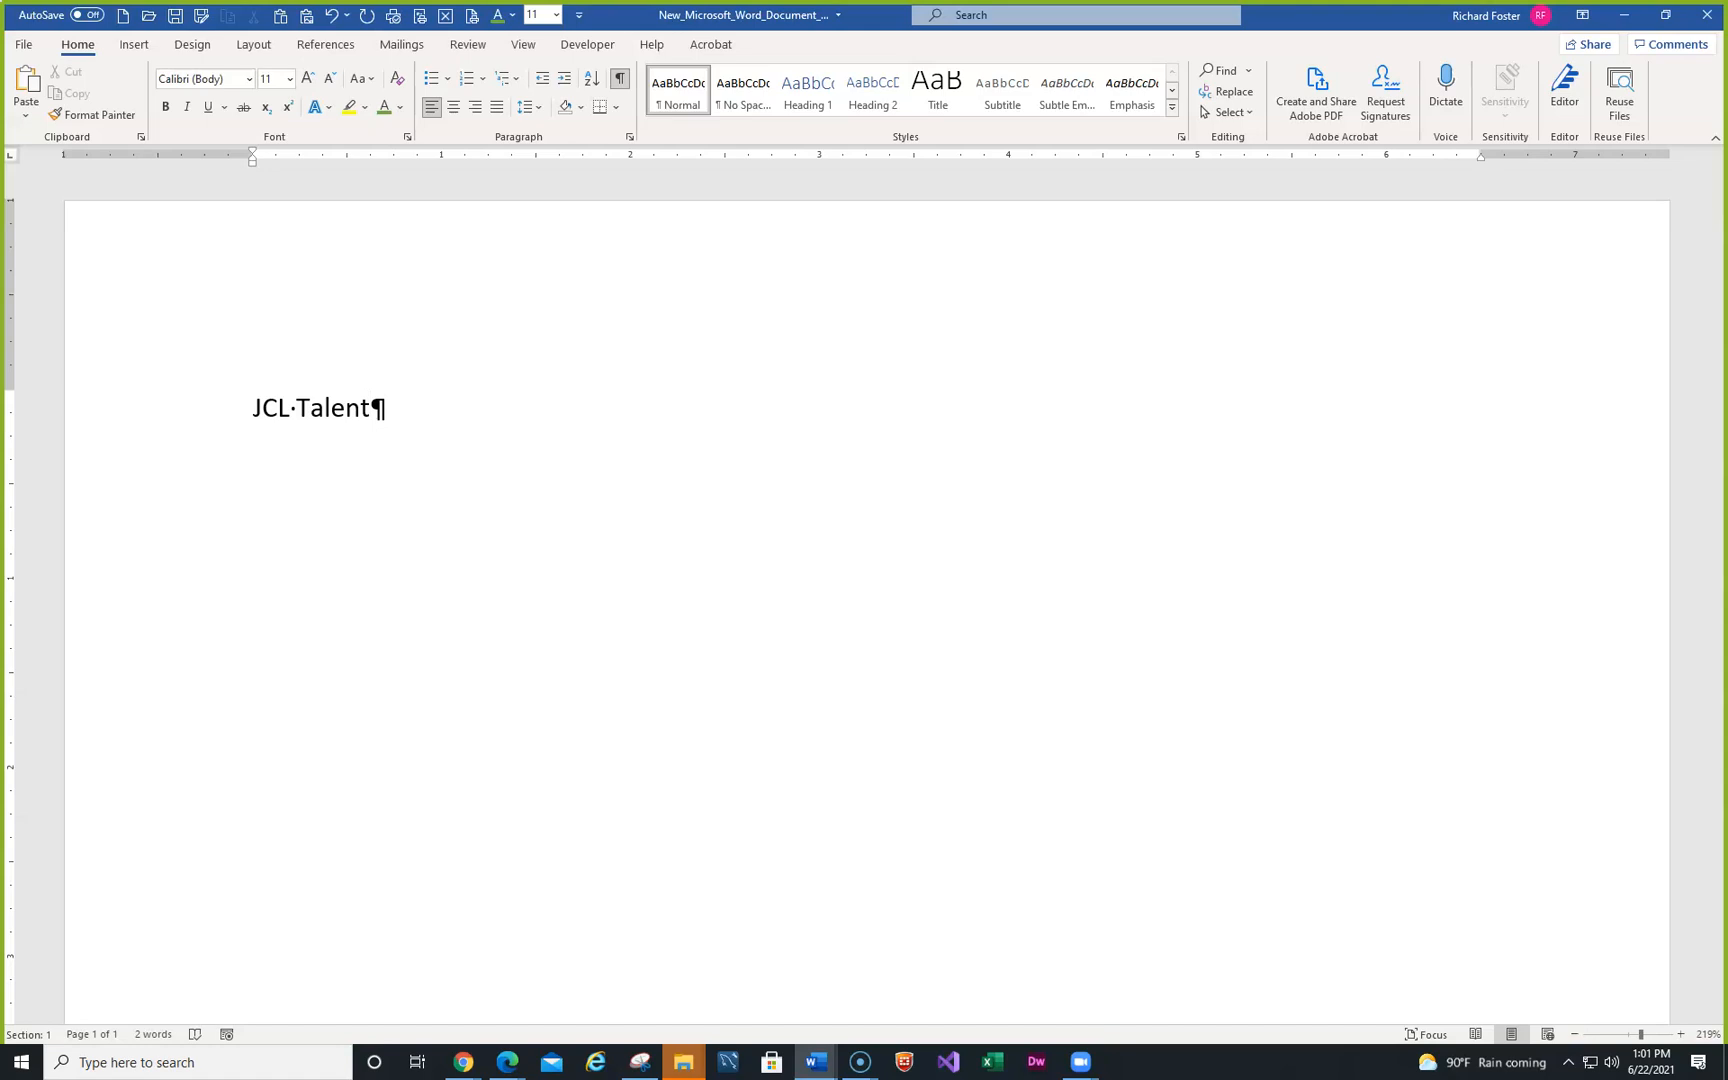
{"action": "key", "text": "Return"}
{"action": "type", "text": "TO:"}
{"action": "key", "text": "Tab"}
{"action": "key", "text": "Tab"}
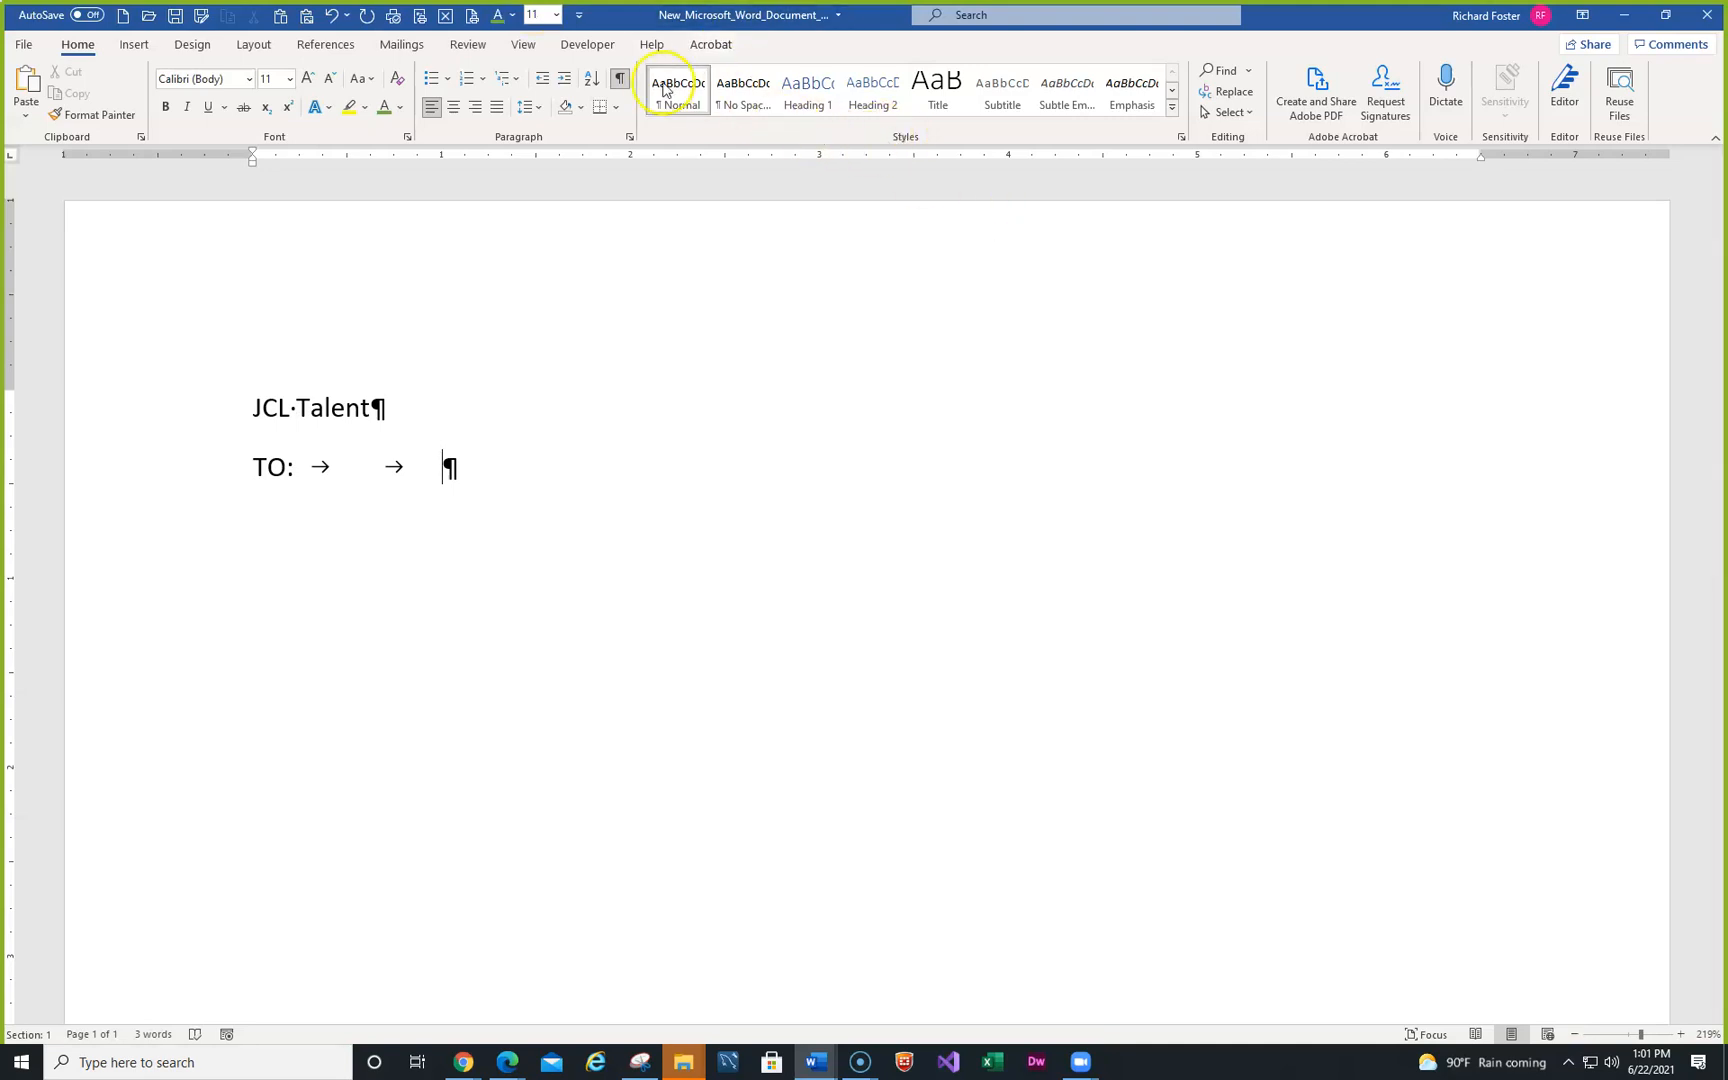
{"action": "left_click", "coordinate": [619, 82]}
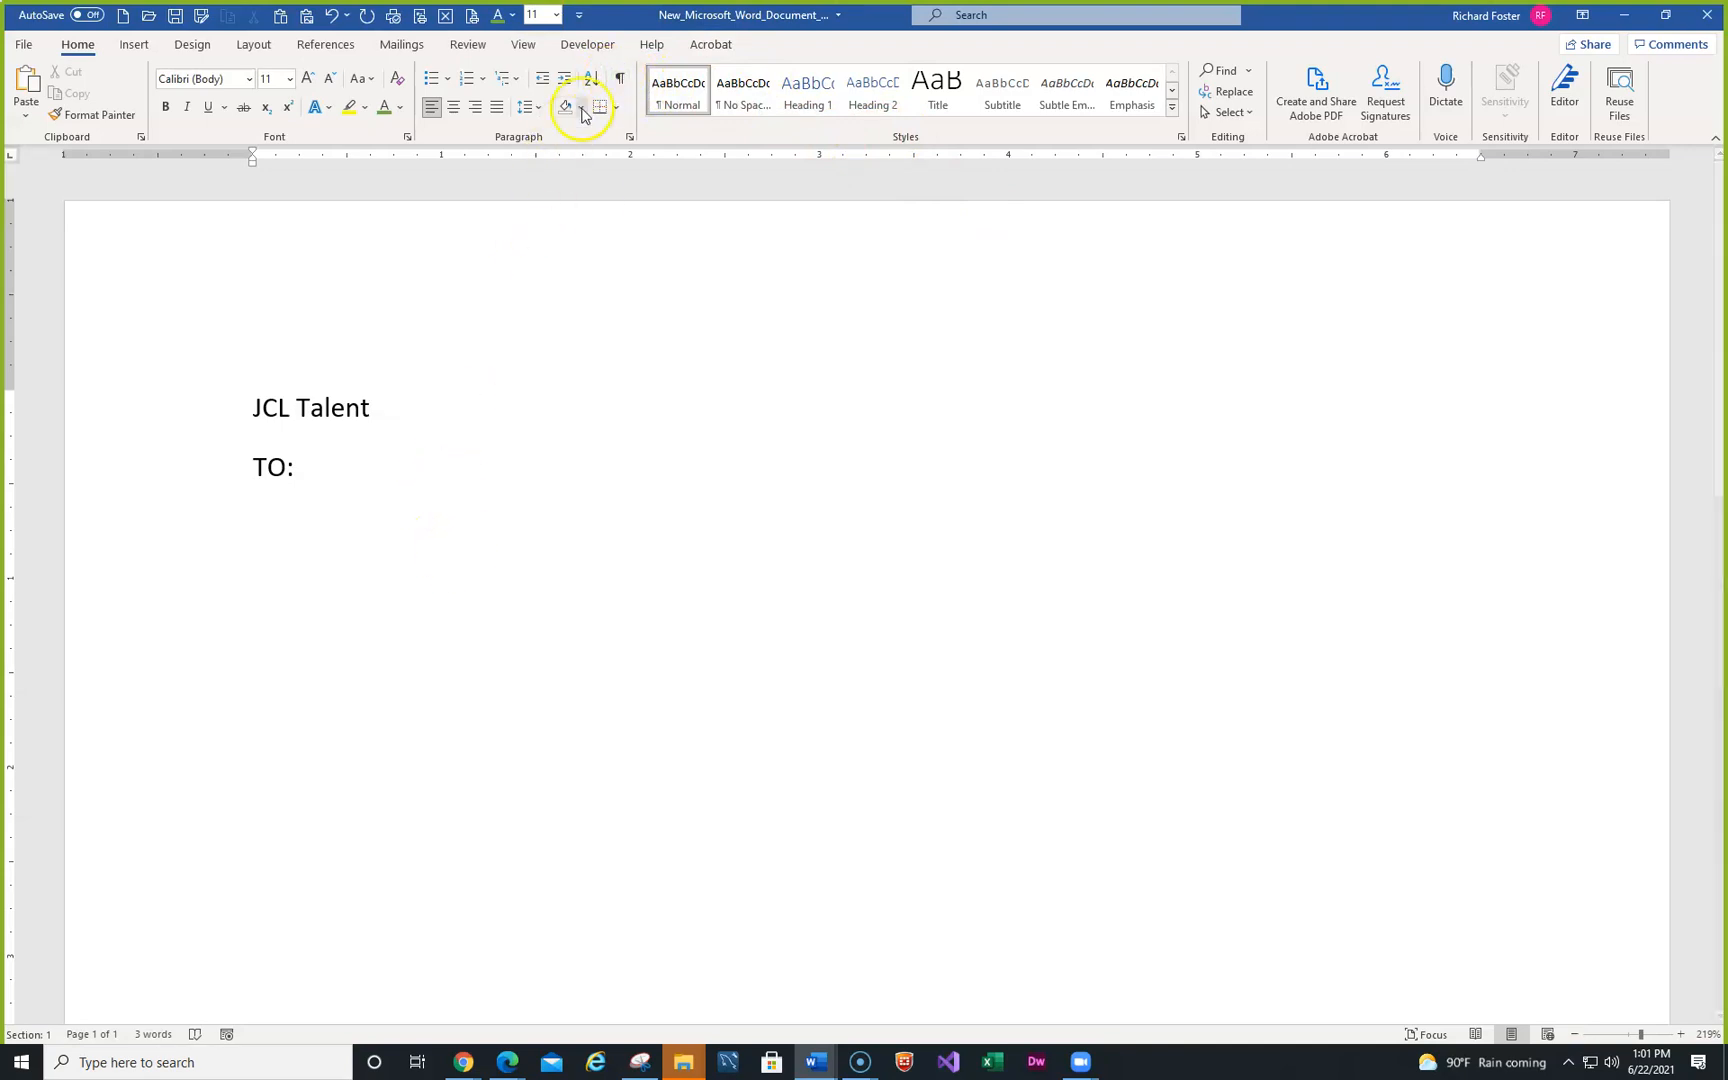
{"action": "left_click", "coordinate": [619, 82]}
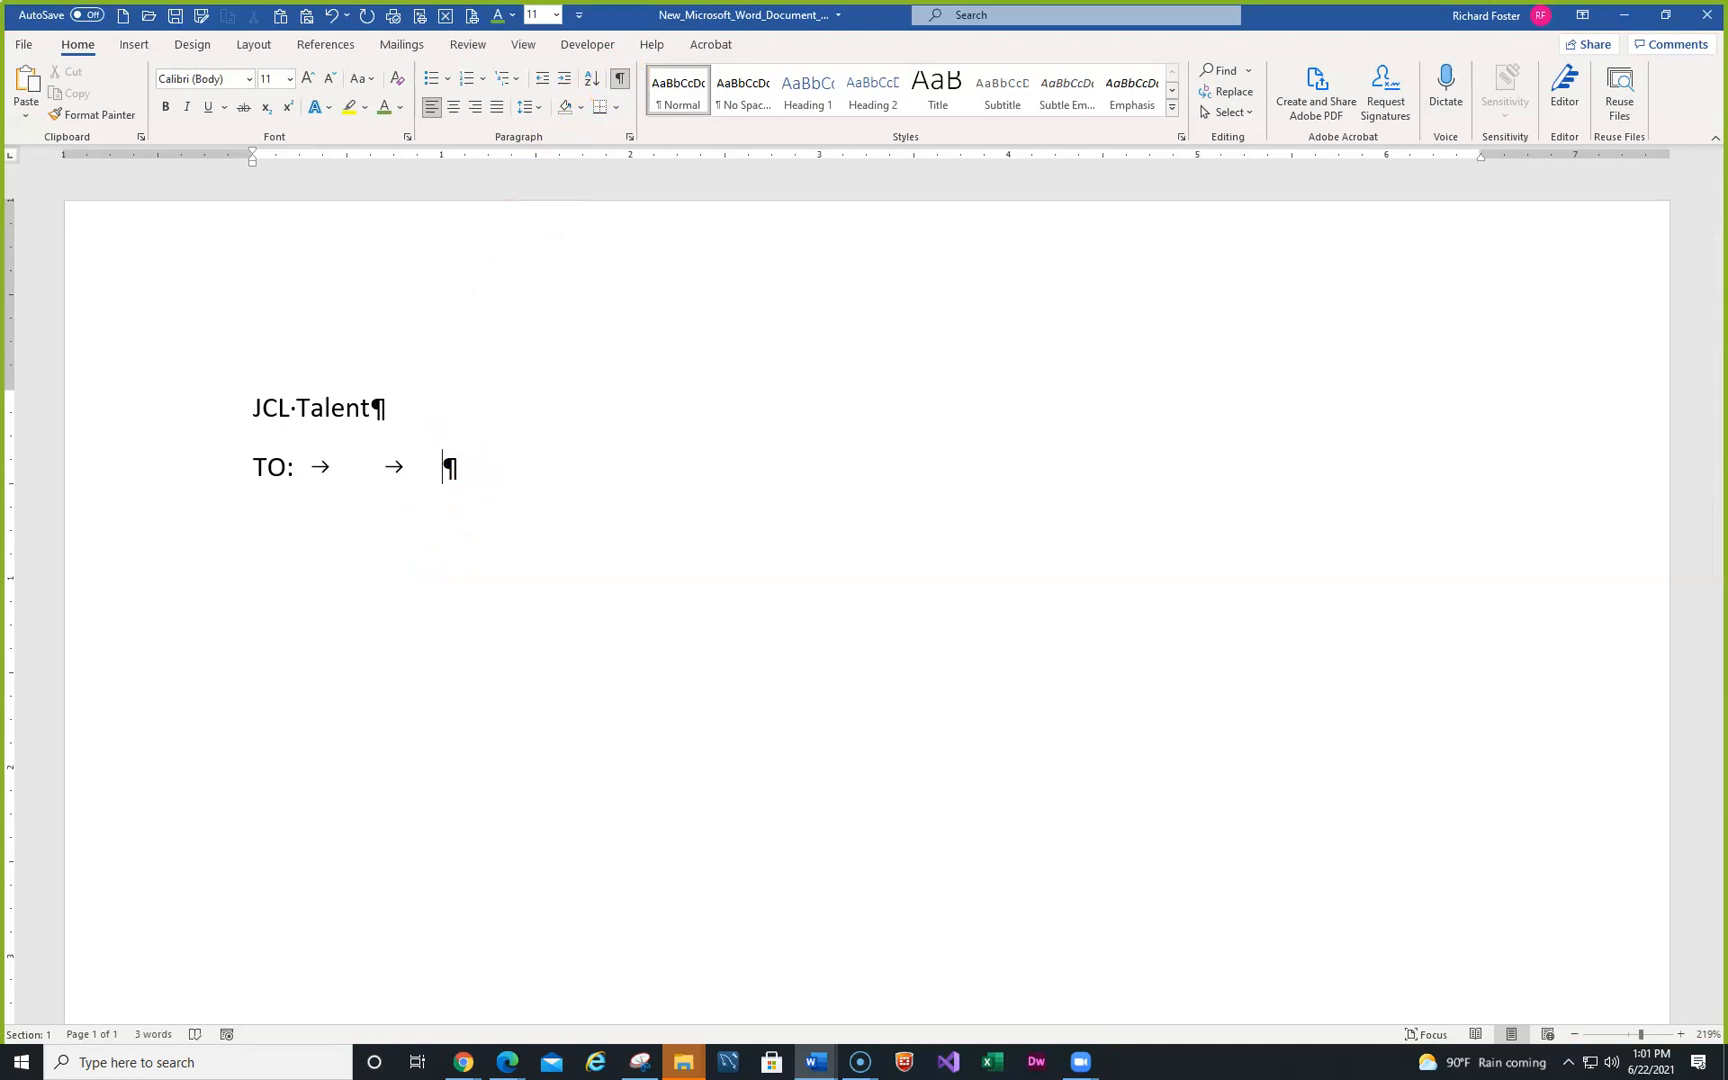
{"action": "type", "text": "JCL Managers"}
- Add a FROM: line with the sender's name after two tabs
{"action": "key", "text": "Return"}
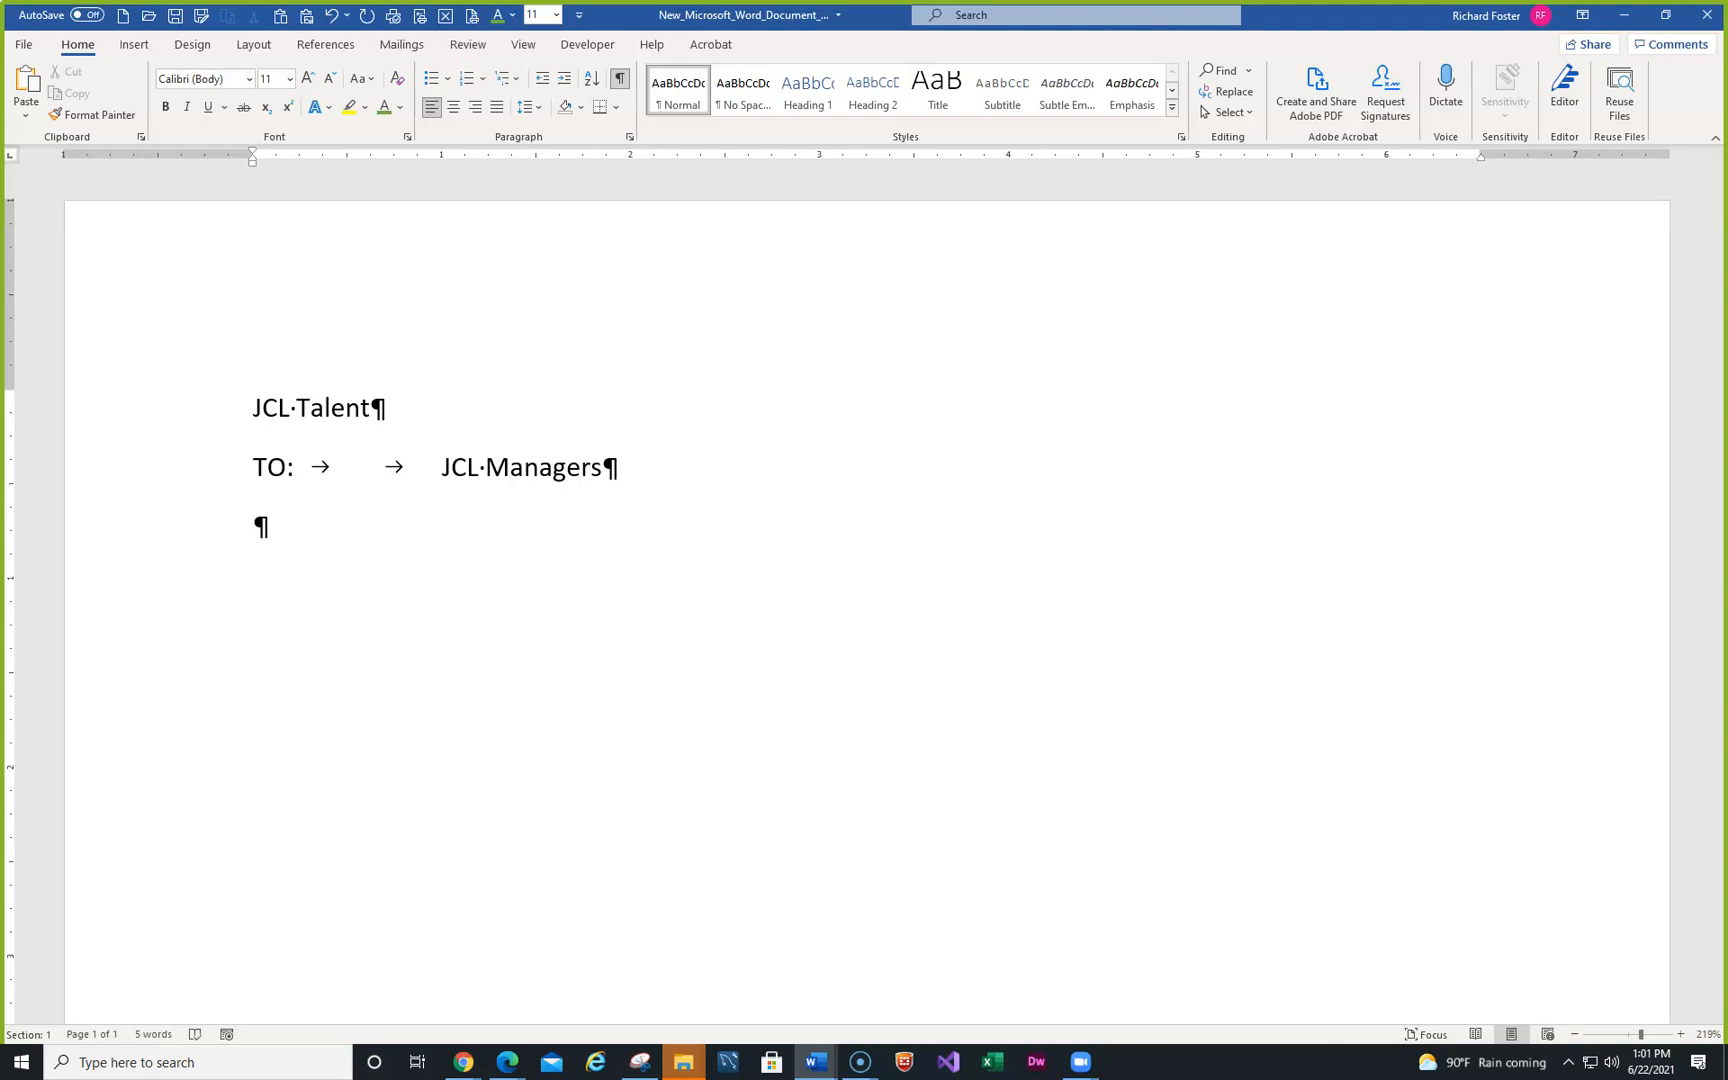
{"action": "type", "text": "FROM:"}
{"action": "key", "text": "Tab"}
{"action": "key", "text": "Tab"}
{"action": "type", "text": "Dawn La"}
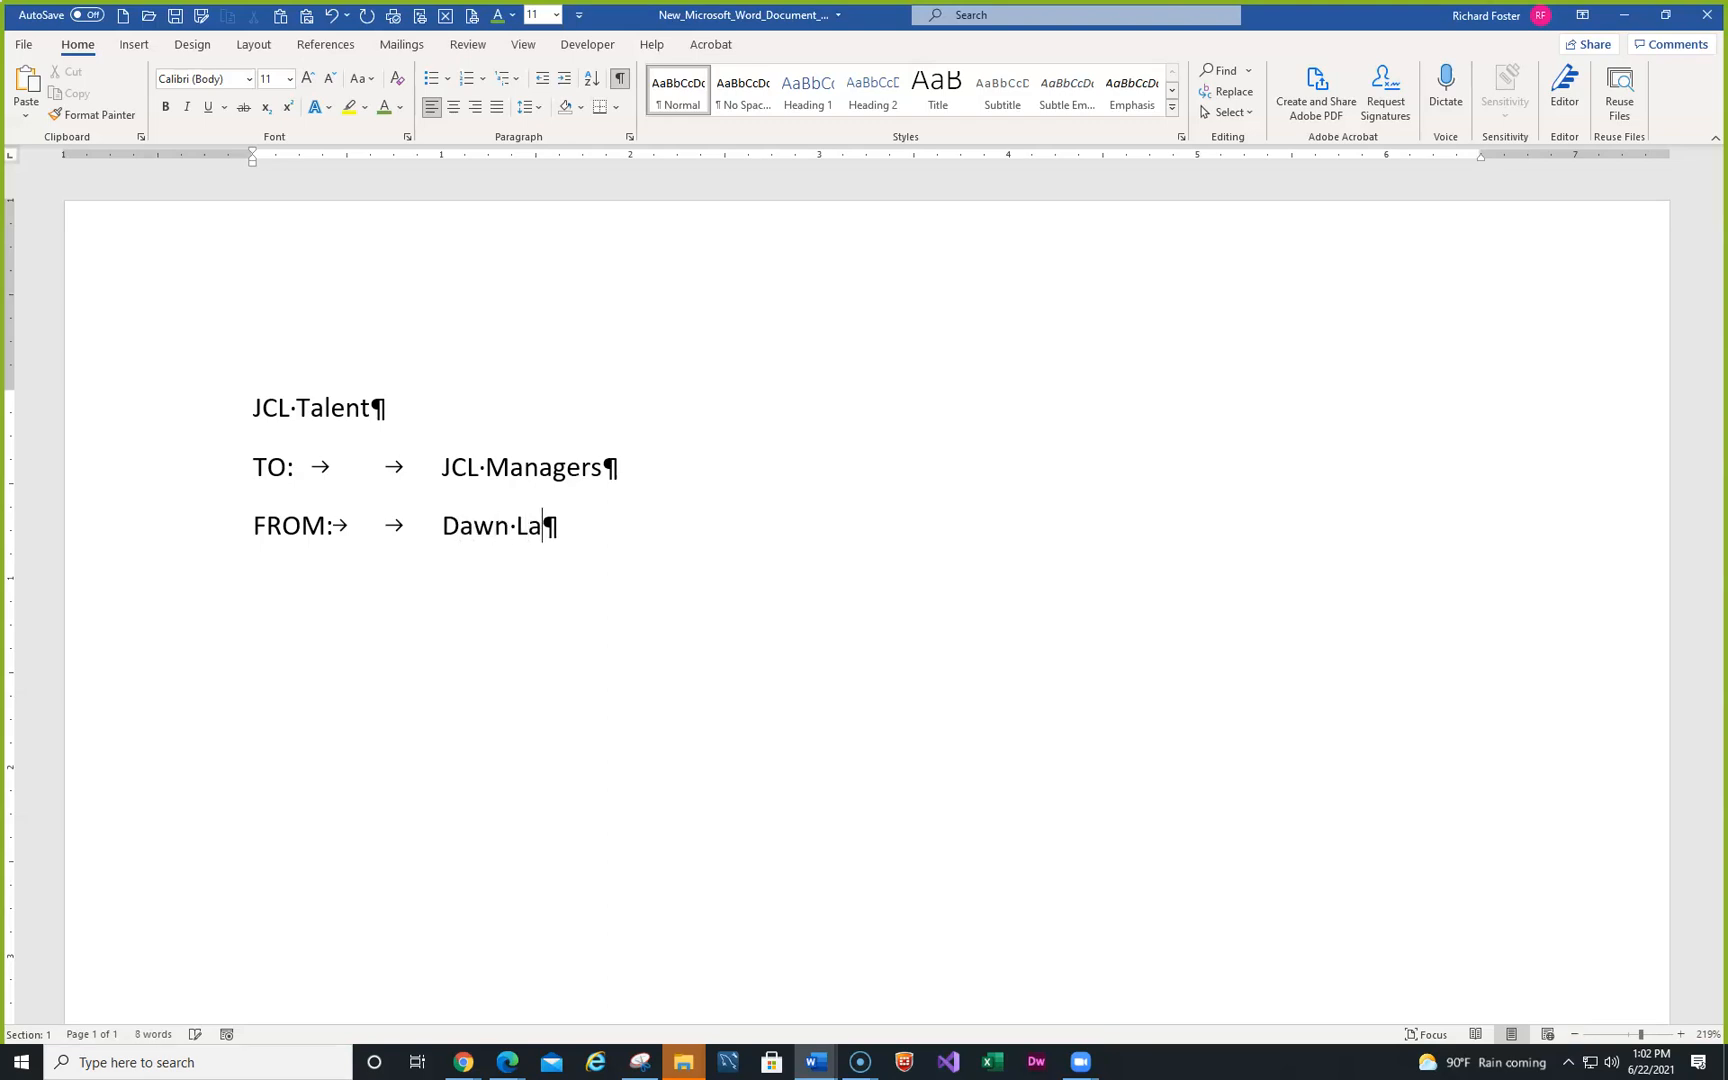
{"action": "type", "text": "pointe"}
- Add the DATE: line reading April 12, 2021, removing the stray superscript th
{"action": "key", "text": "Return"}
{"action": "type", "text": "DATE:"}
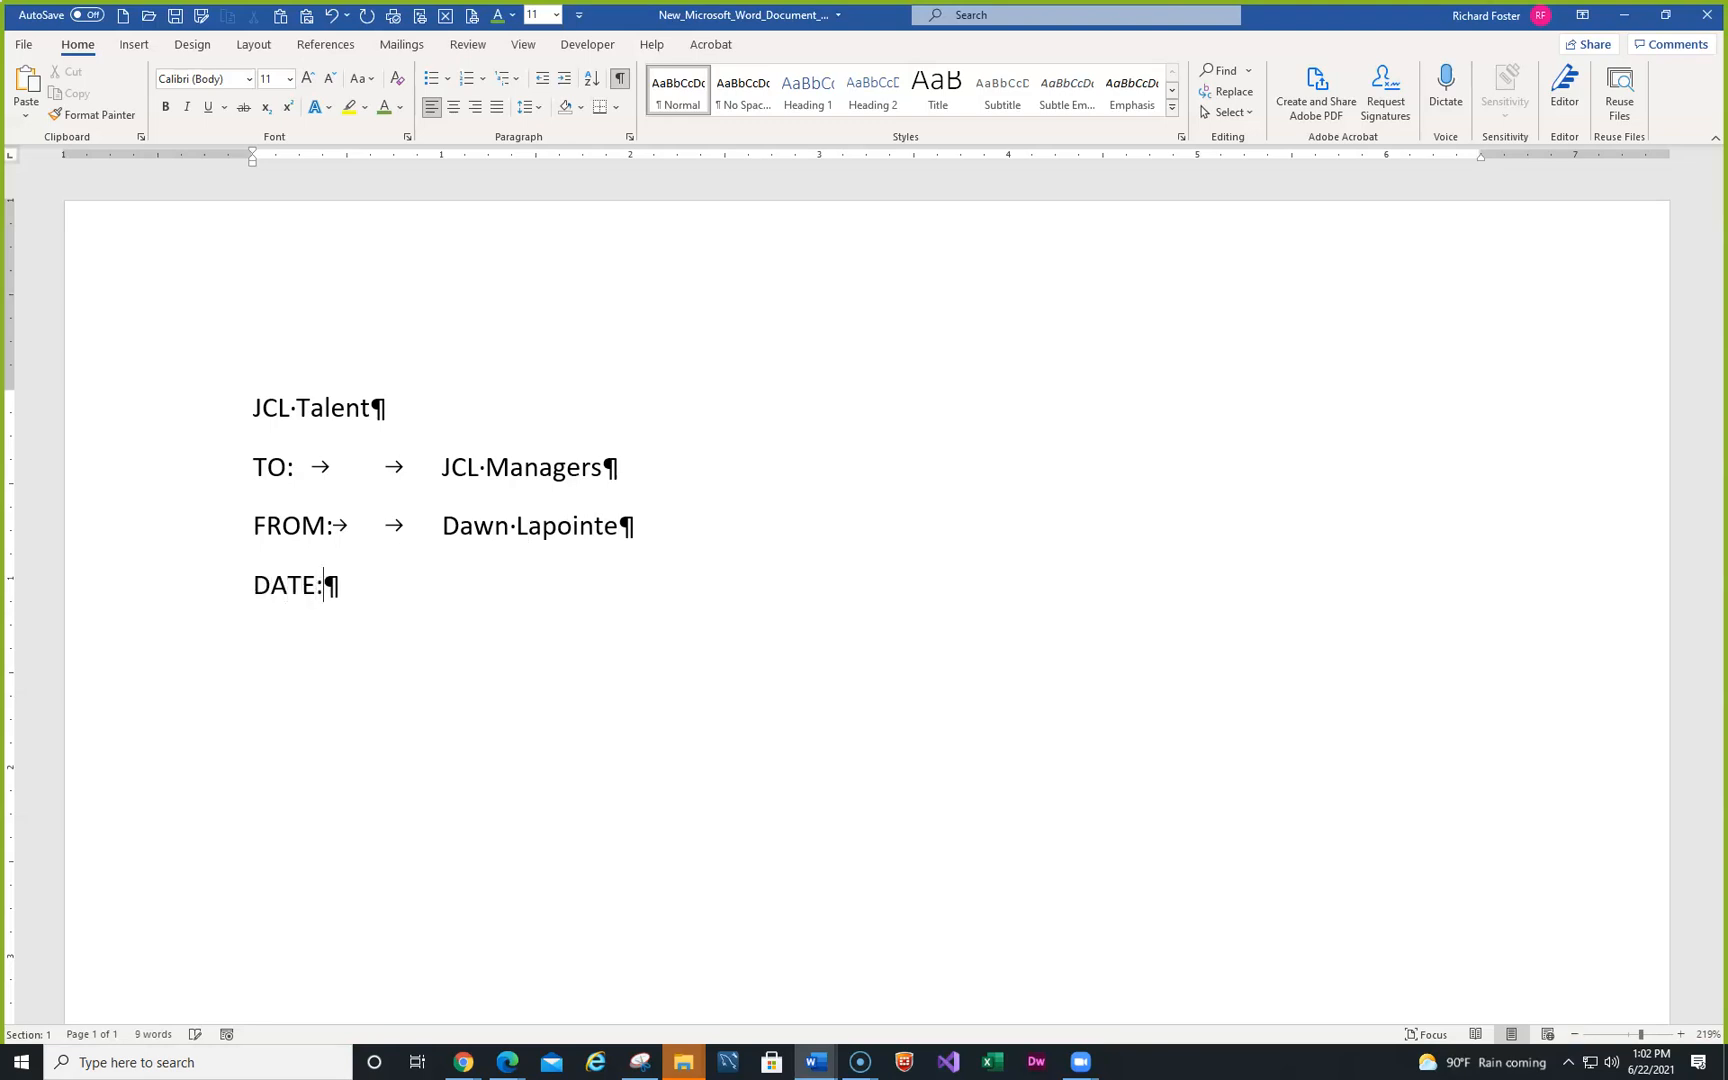
{"action": "key", "text": "Tab"}
{"action": "key", "text": "Tab"}
{"action": "type", "text": "A"}
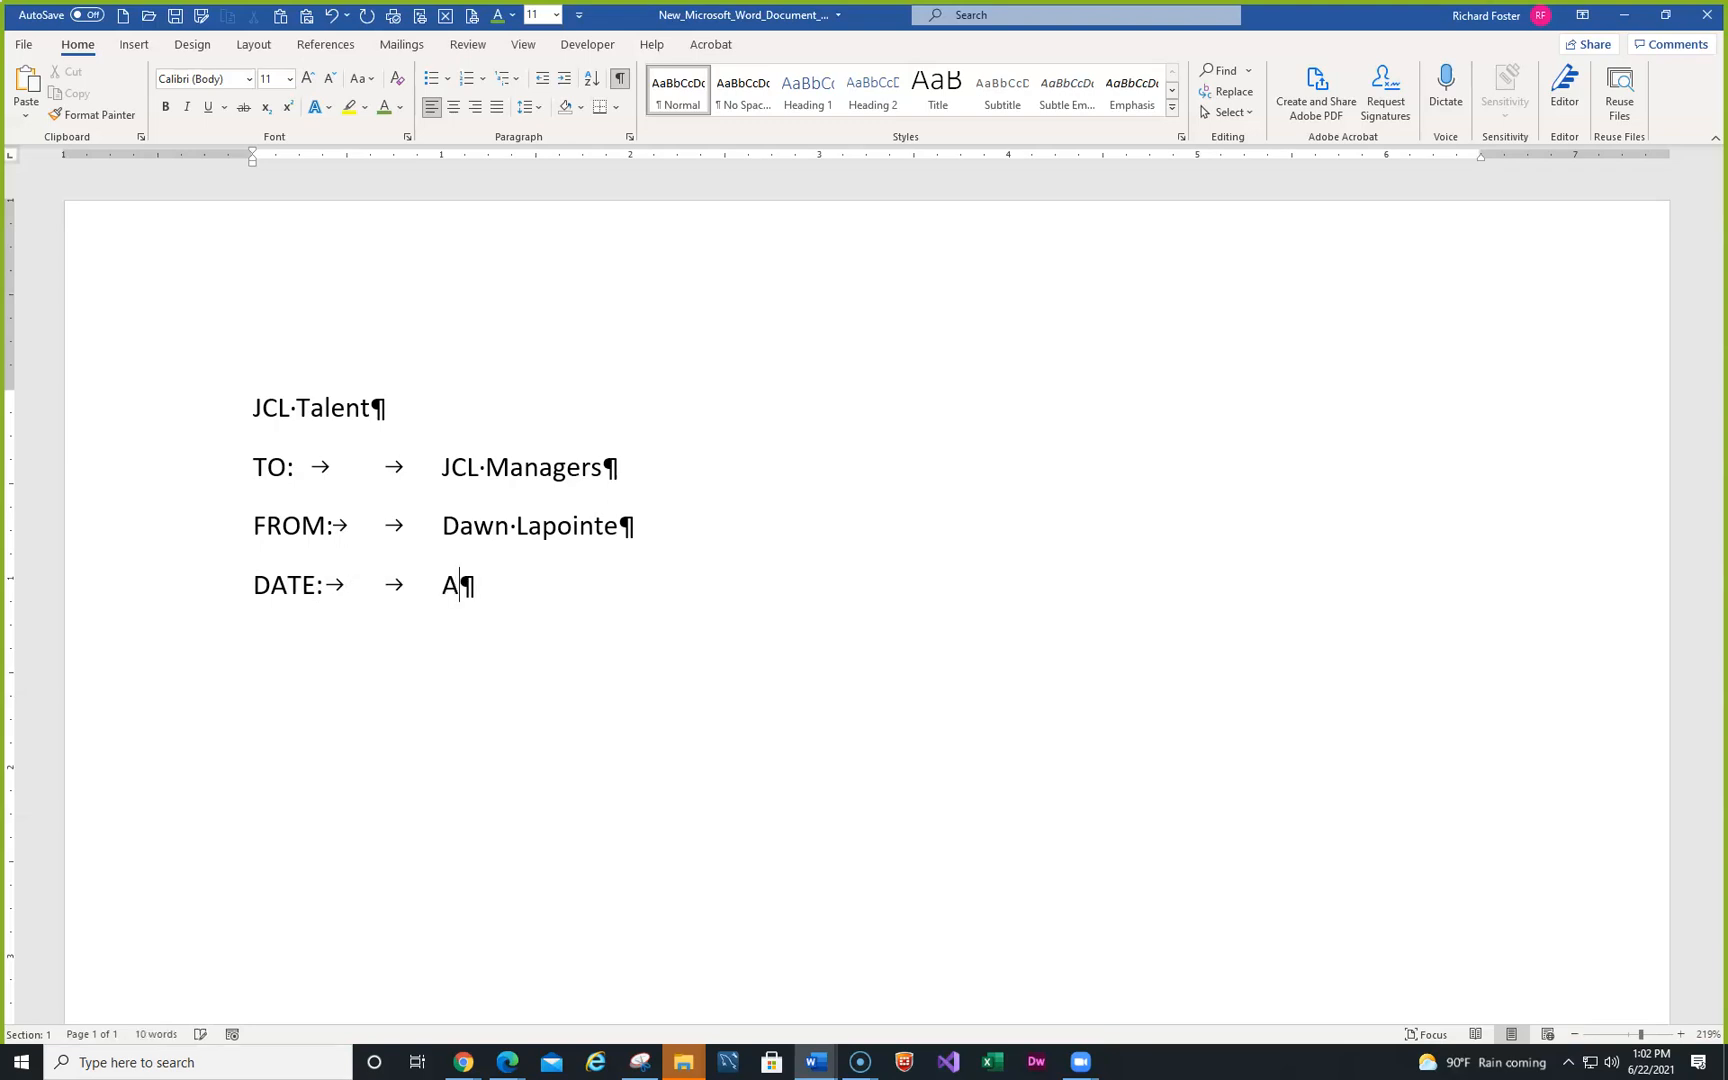
{"action": "type", "text": "pril 12"}
{"action": "type", "text": "th"}
{"action": "key", "text": "BackSpace"}
{"action": "key", "text": "BackSpace"}
{"action": "key", "text": "BackSpace"}
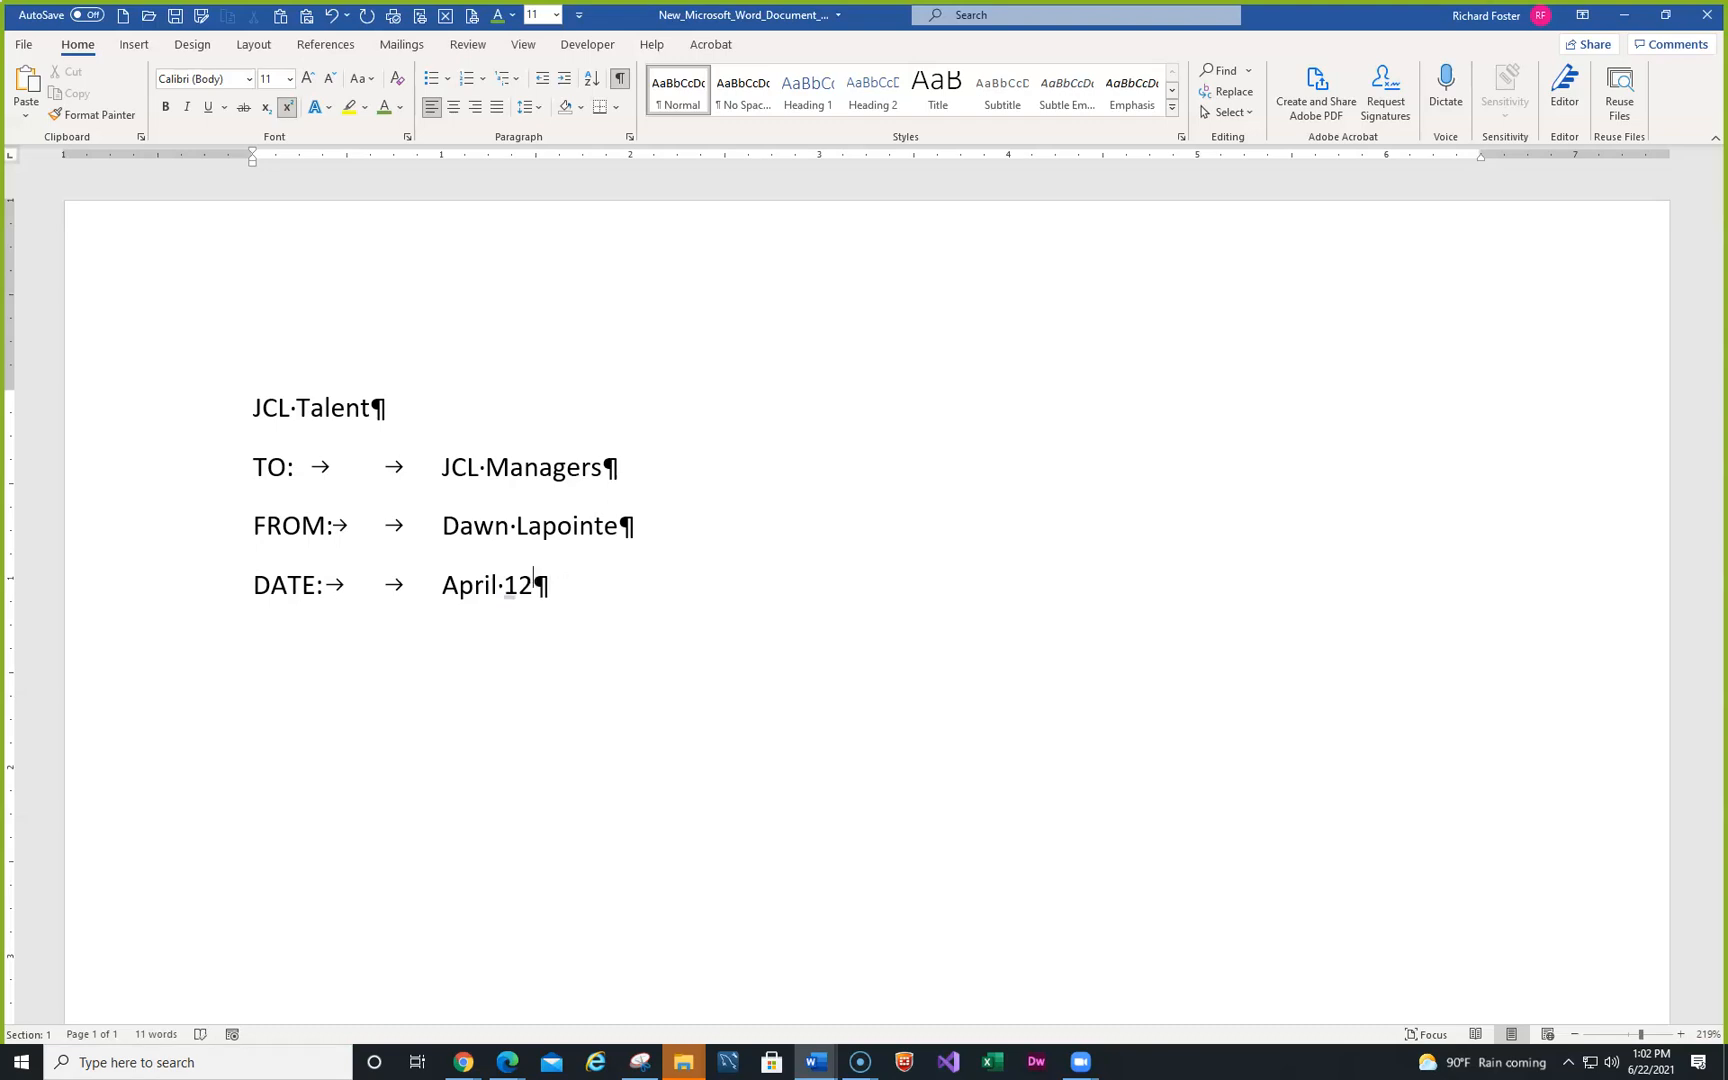
{"action": "key", "text": "BackSpace"}
{"action": "type", "text": "2, 2021"}
- Add 'RE: Creative Meeting' with tab spacing, fixing the Crative typo, plus an empty paragraph below
{"action": "key", "text": "Return"}
{"action": "type", "text": "RE:"}
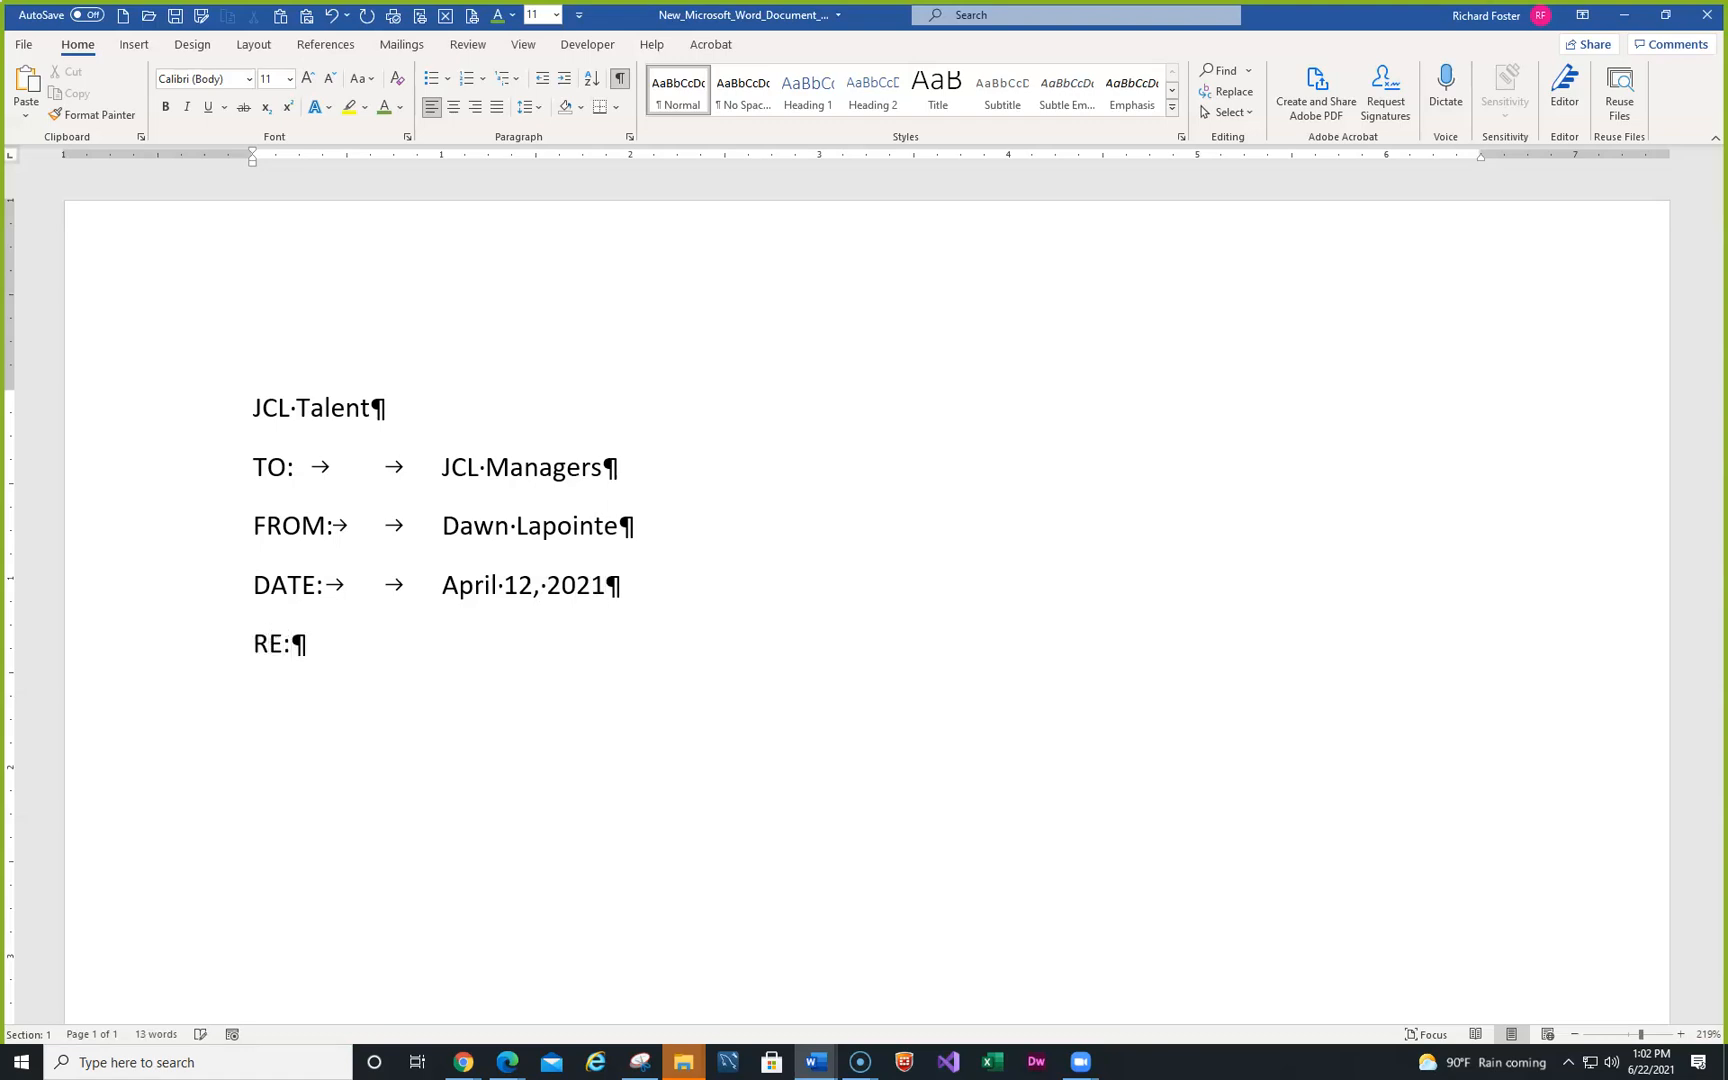
{"action": "key", "text": "Tab"}
{"action": "key", "text": "Tab"}
{"action": "type", "text": "Crative"}
{"action": "key", "text": "BackSpace"}
{"action": "key", "text": "BackSpace"}
{"action": "key", "text": "BackSpace"}
{"action": "key", "text": "BackSpace"}
{"action": "key", "text": "BackSpace"}
{"action": "type", "text": "eative "}
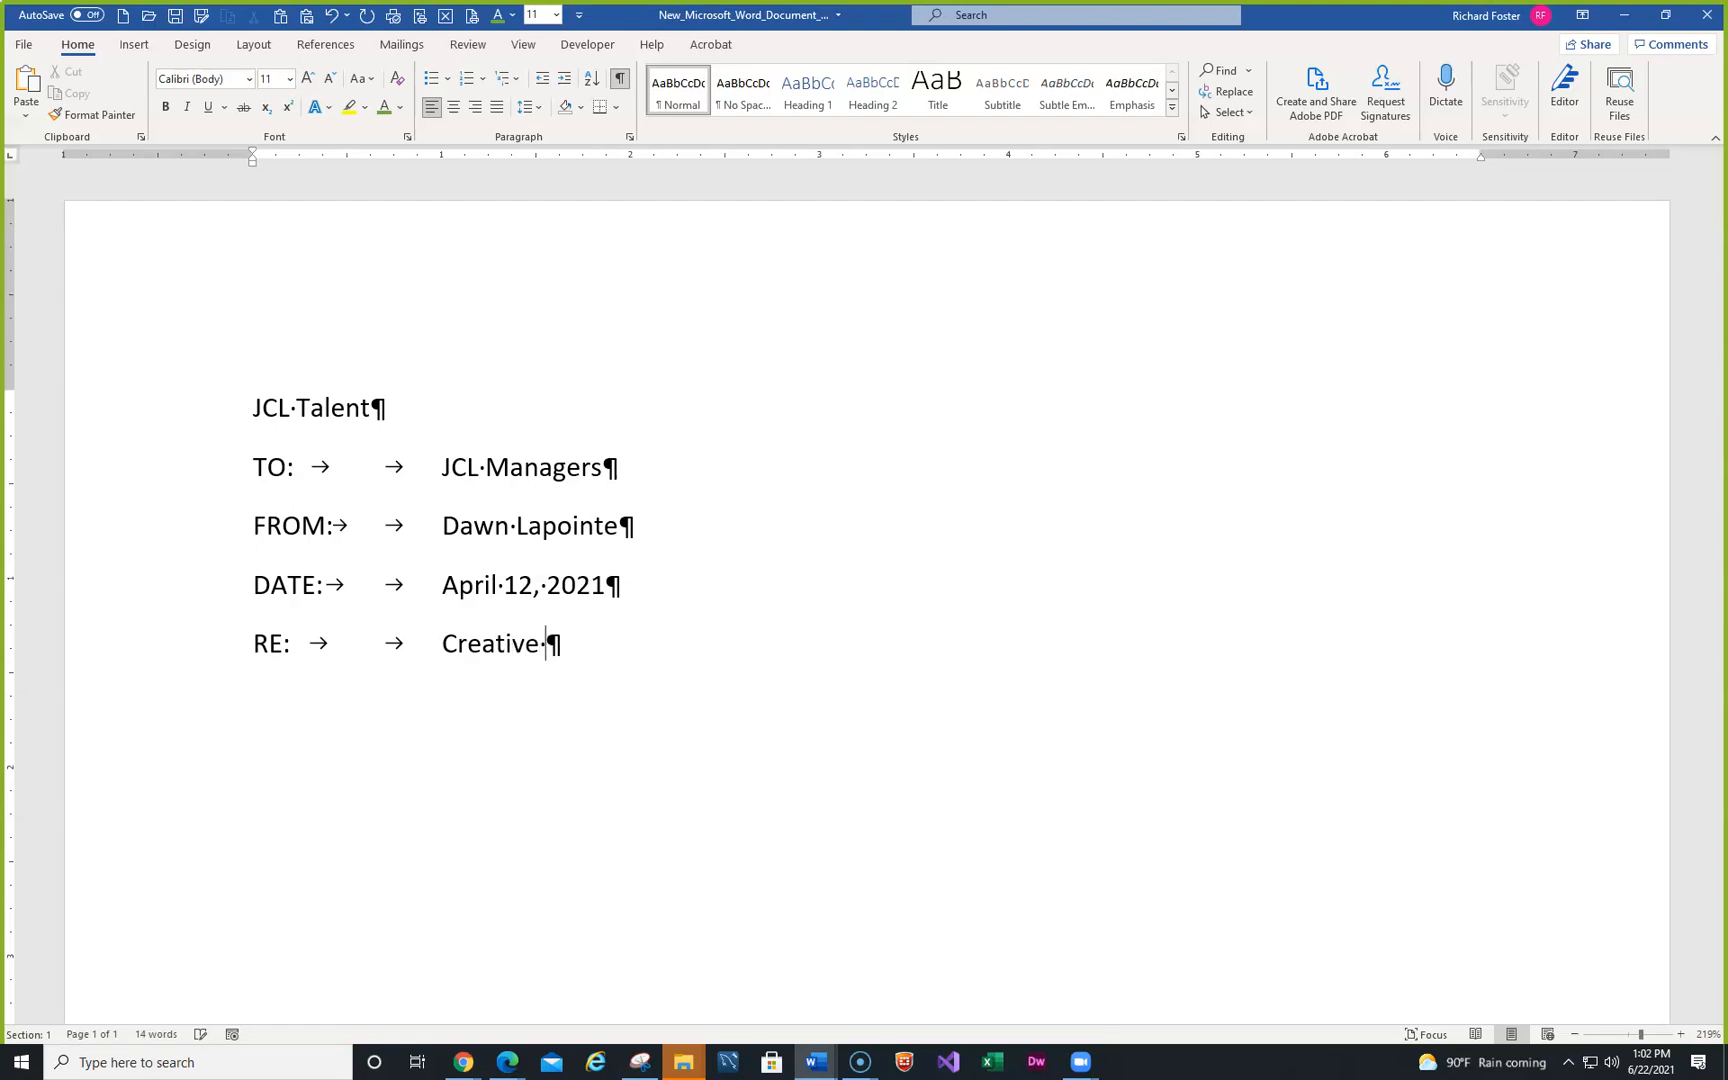
{"action": "type", "text": "Meeting"}
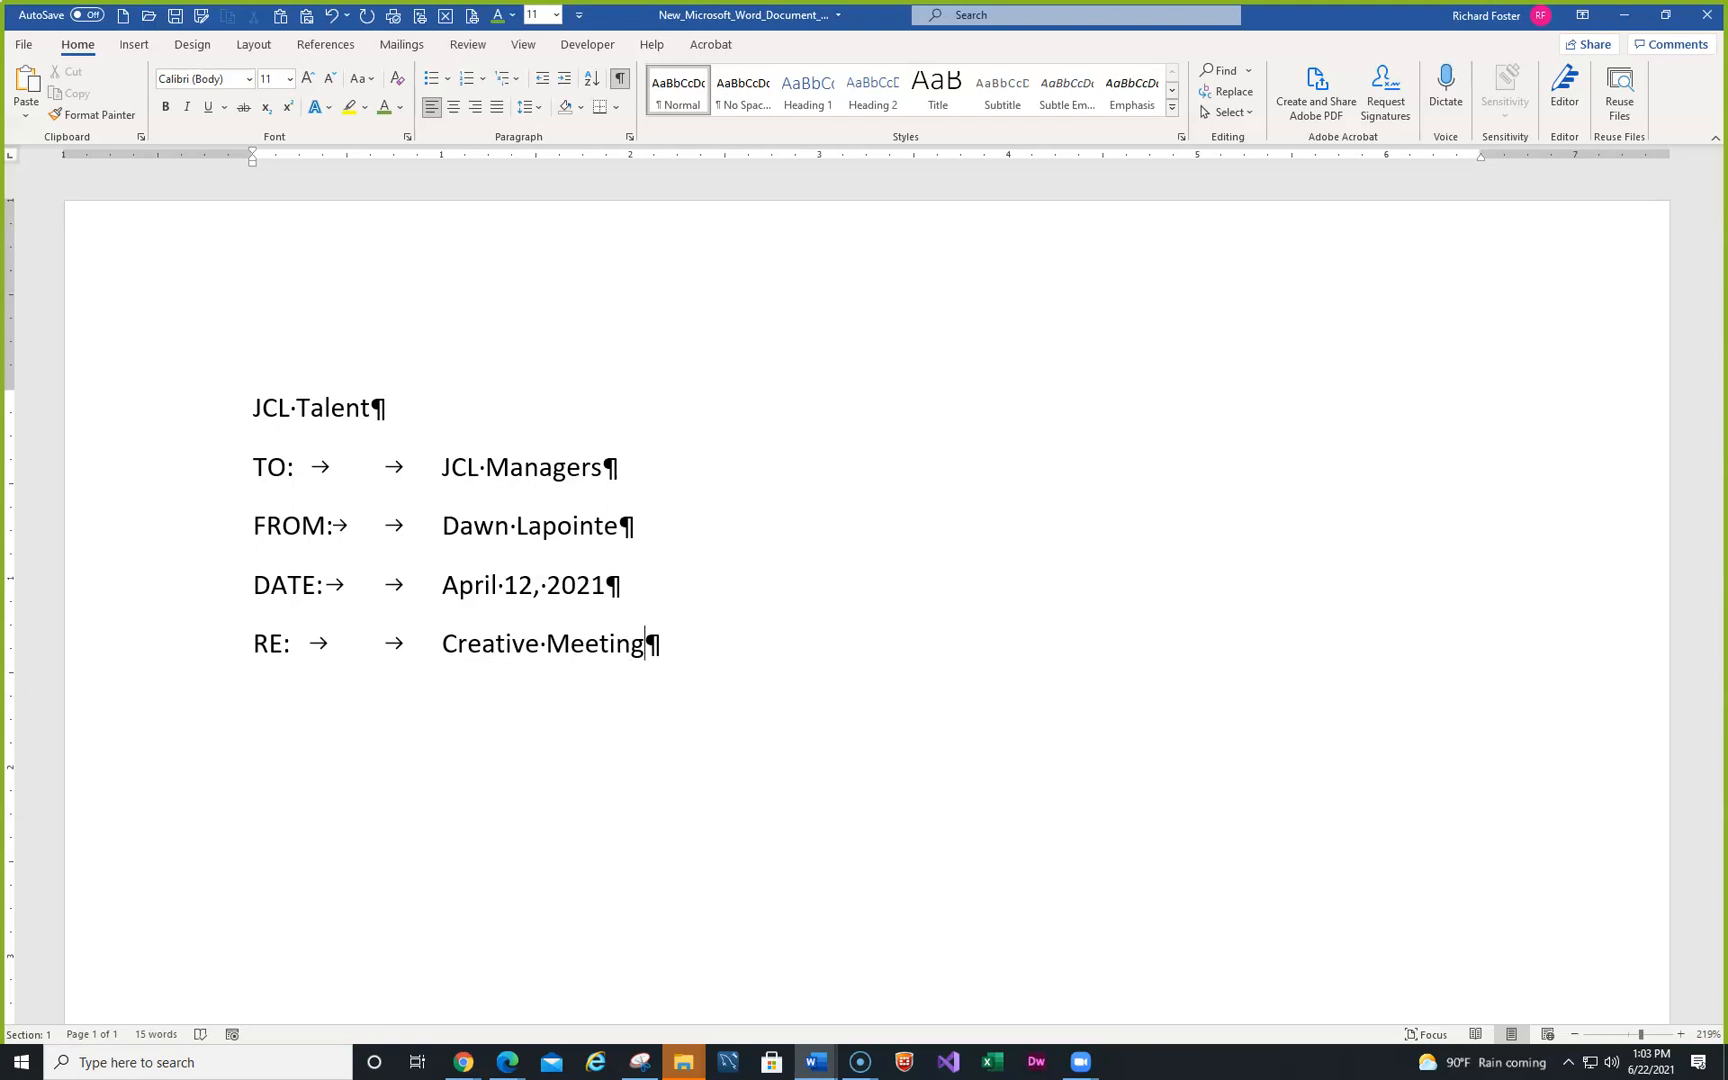
{"action": "key", "text": "Return"}
{"action": "left_click_drag", "start_coordinate": [0, 122], "coordinate": [624, 122]}
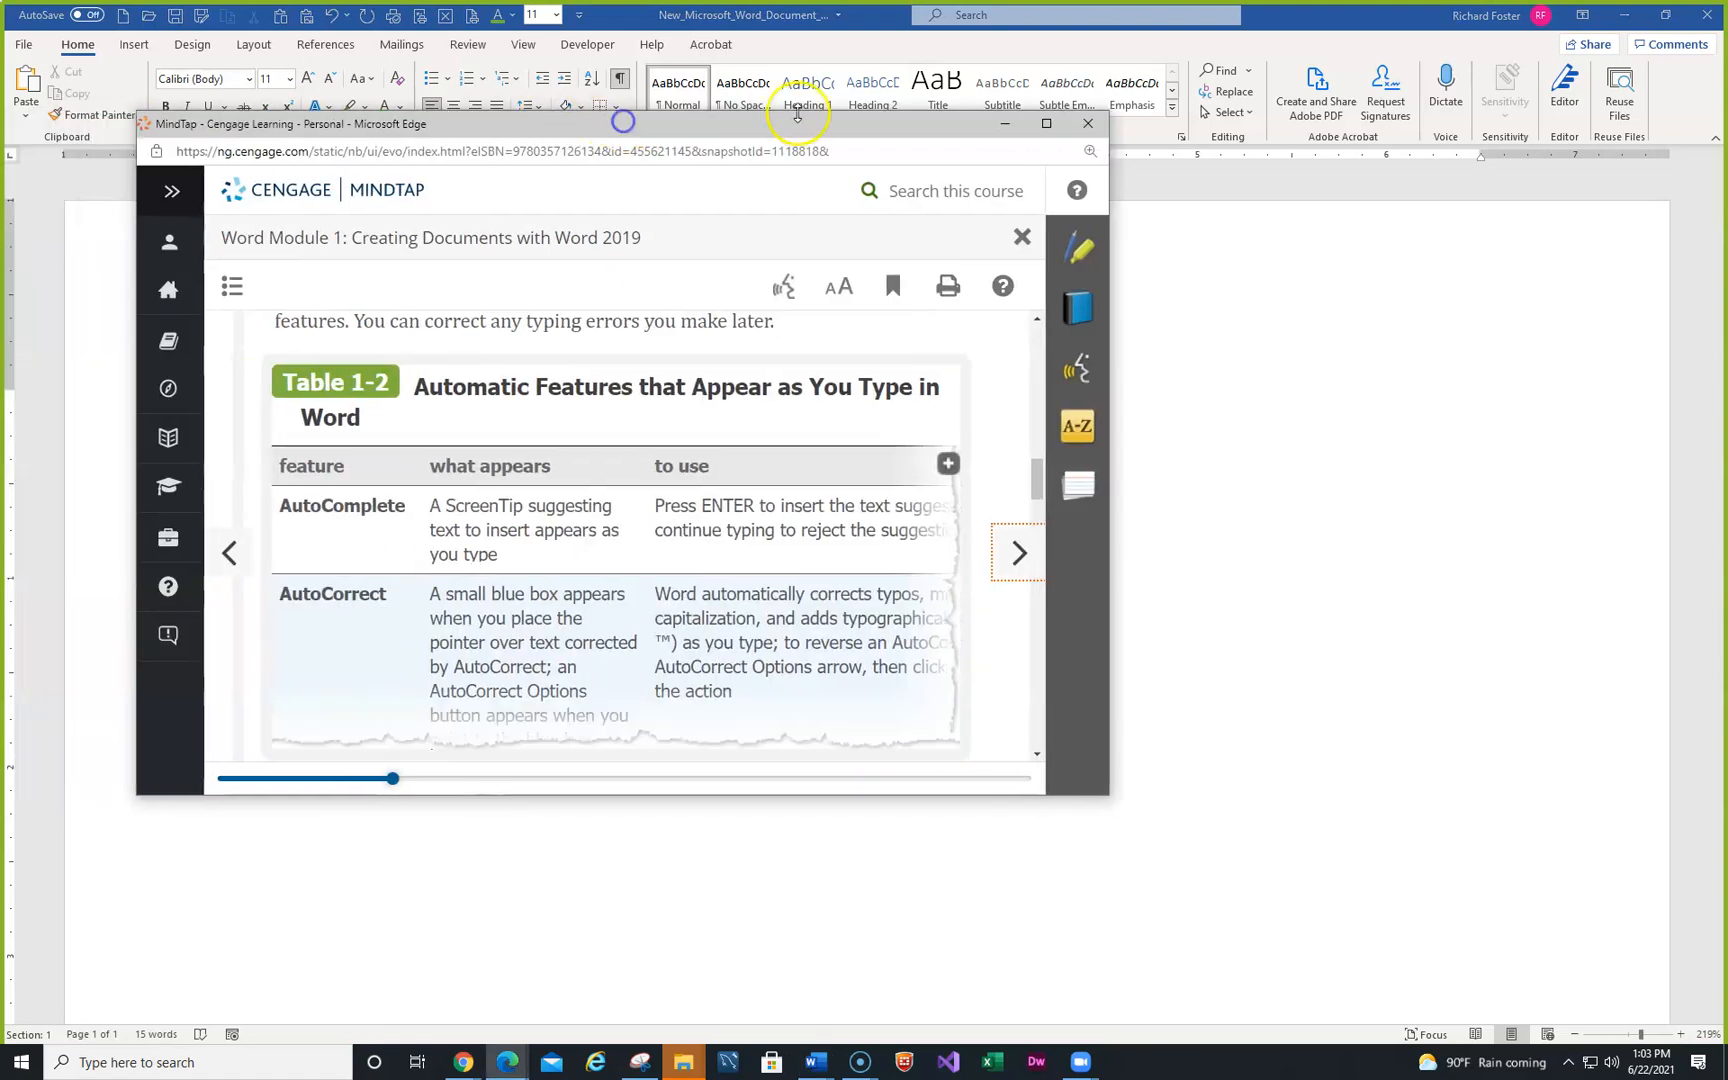
{"action": "scroll", "coordinate": [700, 412], "scroll_direction": "down", "scroll_amount": 1}
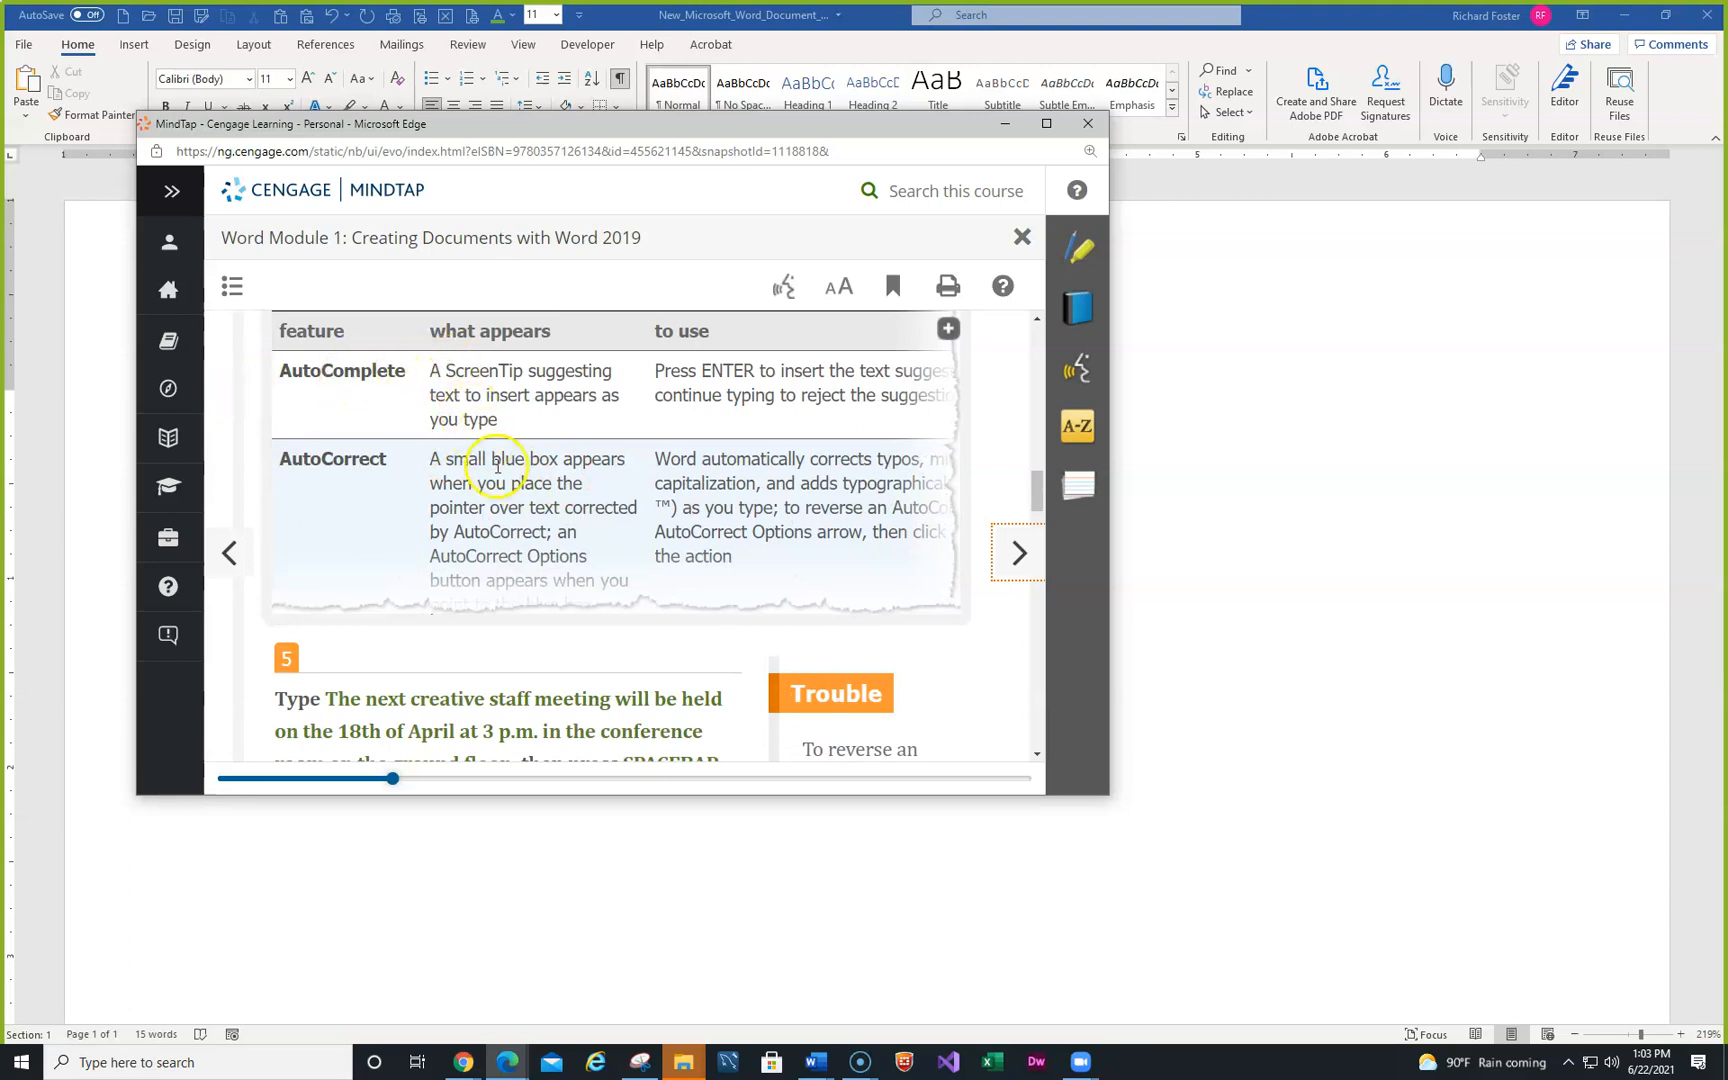
{"action": "scroll", "coordinate": [491, 449], "scroll_direction": "down", "scroll_amount": 2}
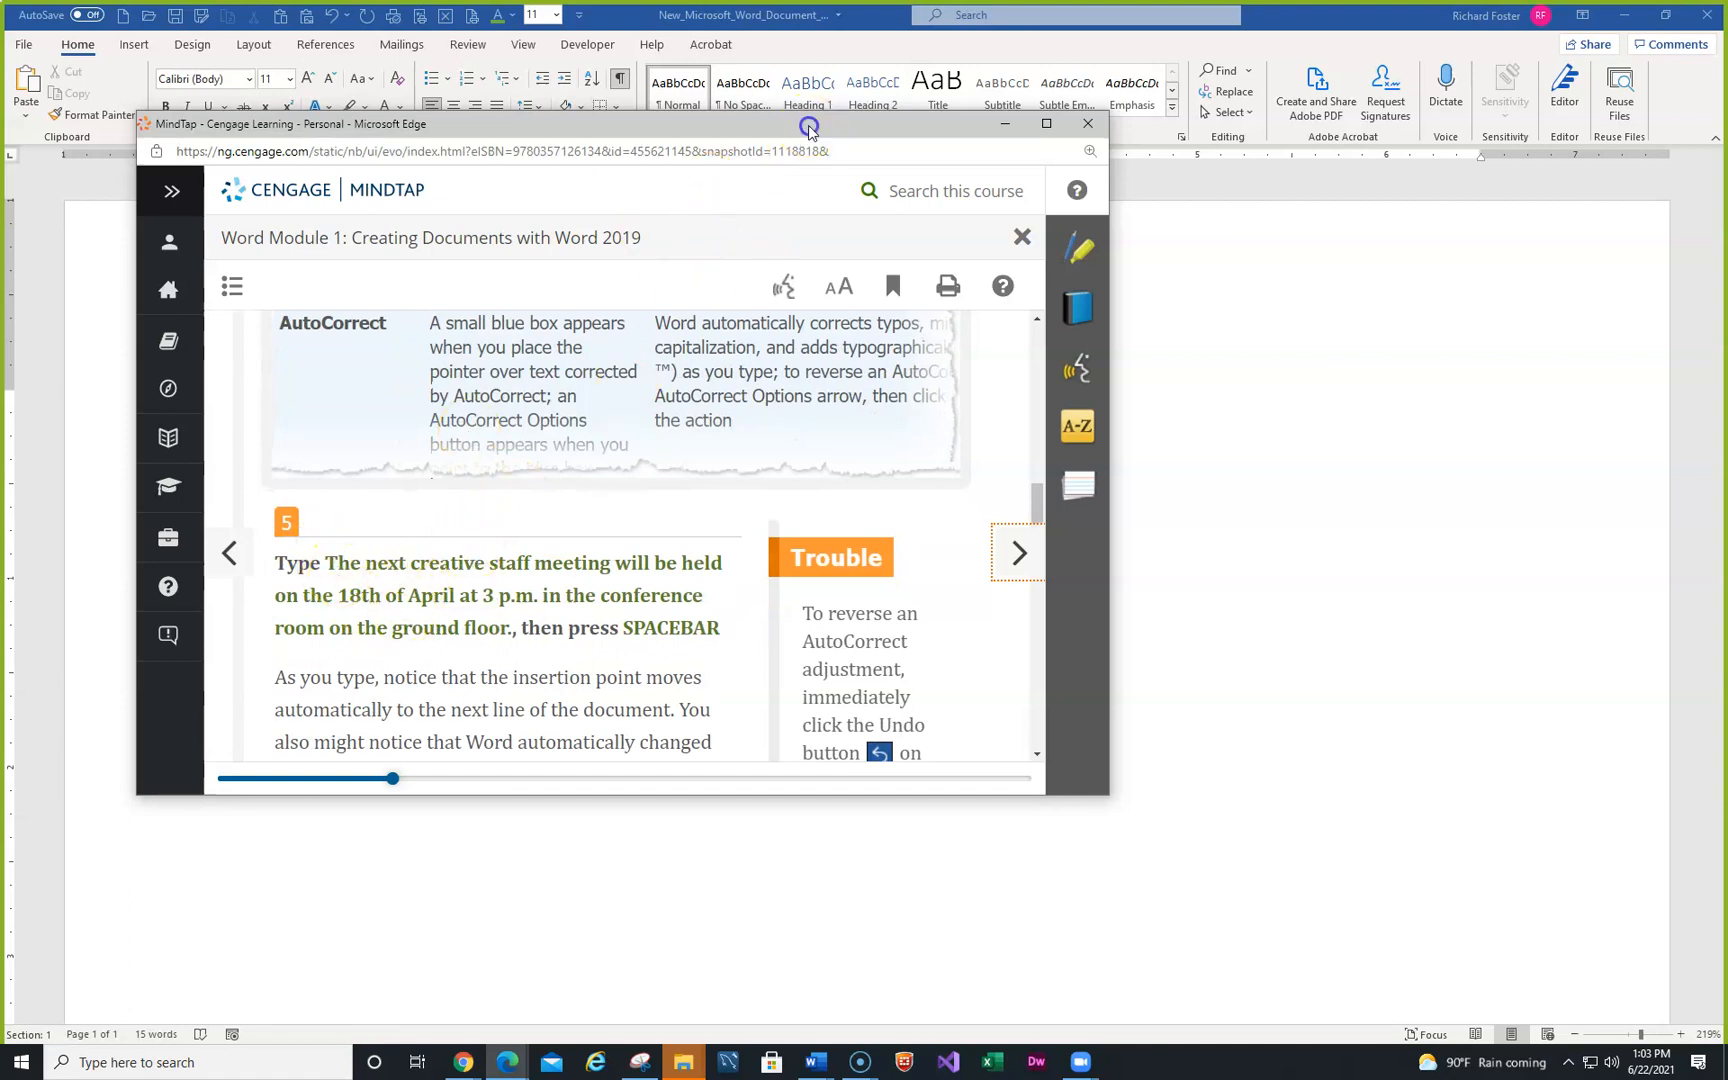
{"action": "left_click_drag", "start_coordinate": [810, 127], "coordinate": [0, 346]}
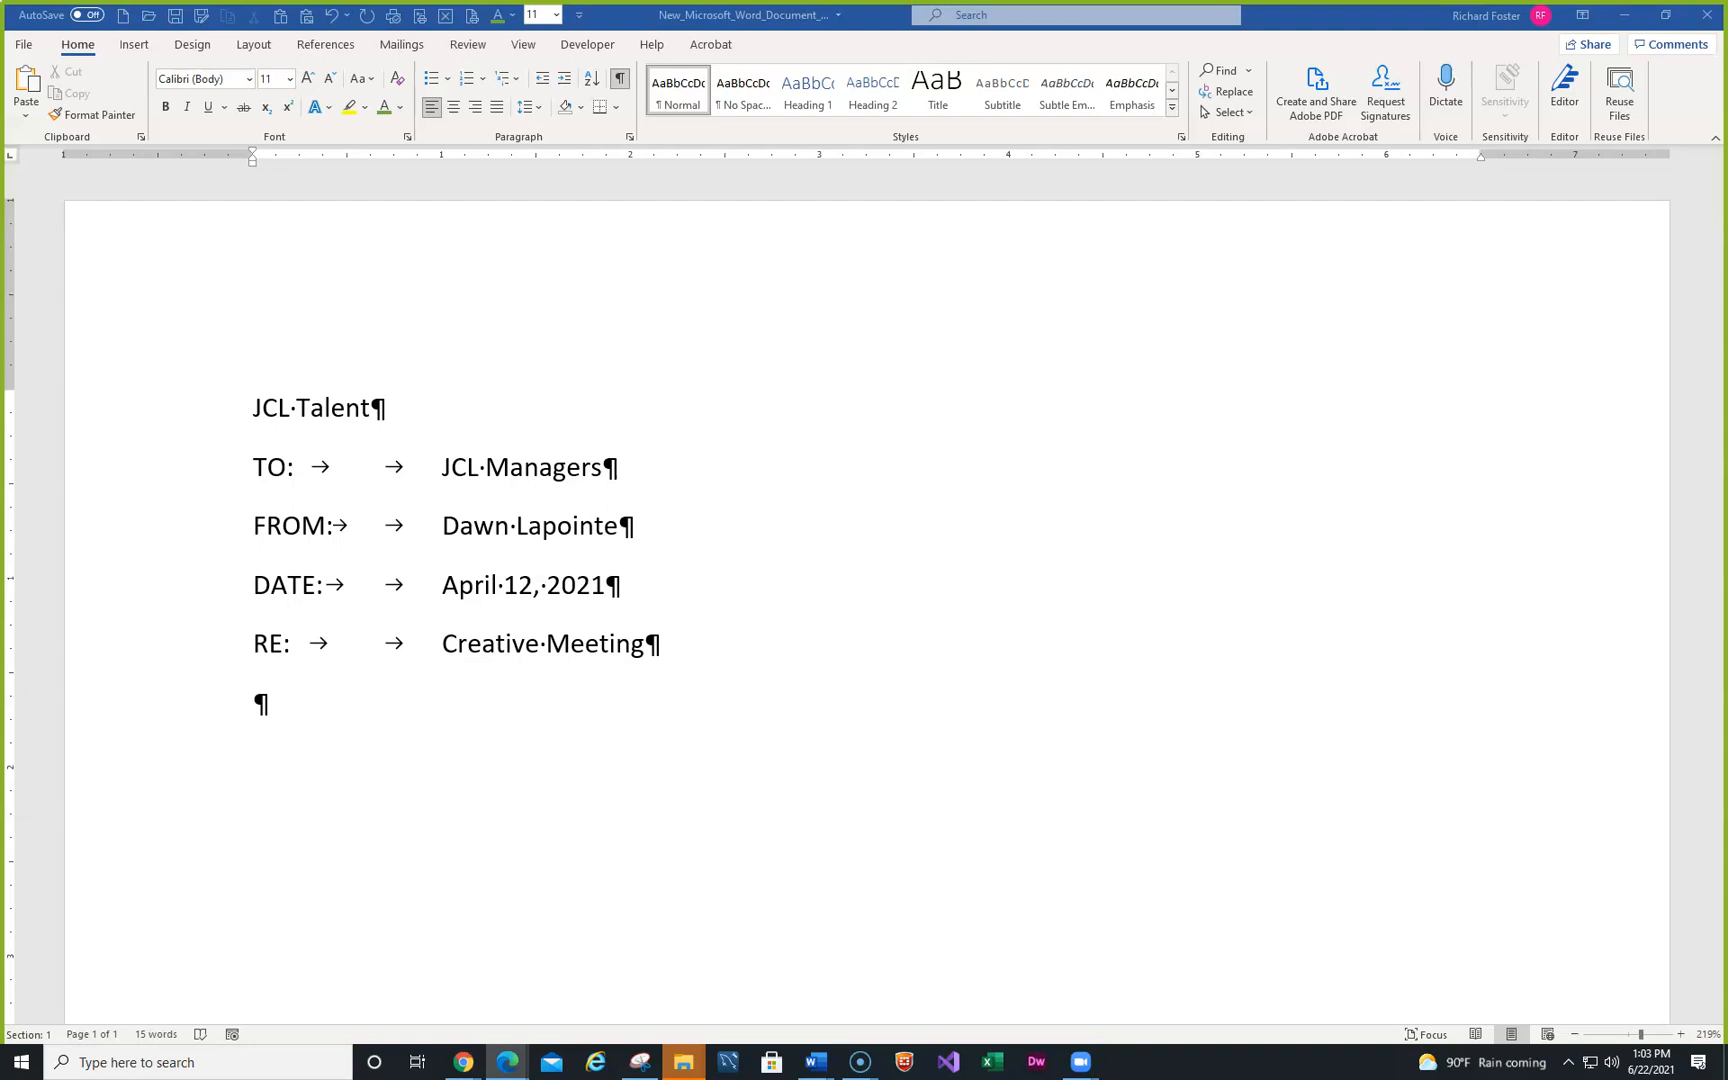
- Type 'The next creative staff meeting will be held on the 18th of April at 3 p.m.'
{"action": "left_click", "coordinate": [343, 707]}
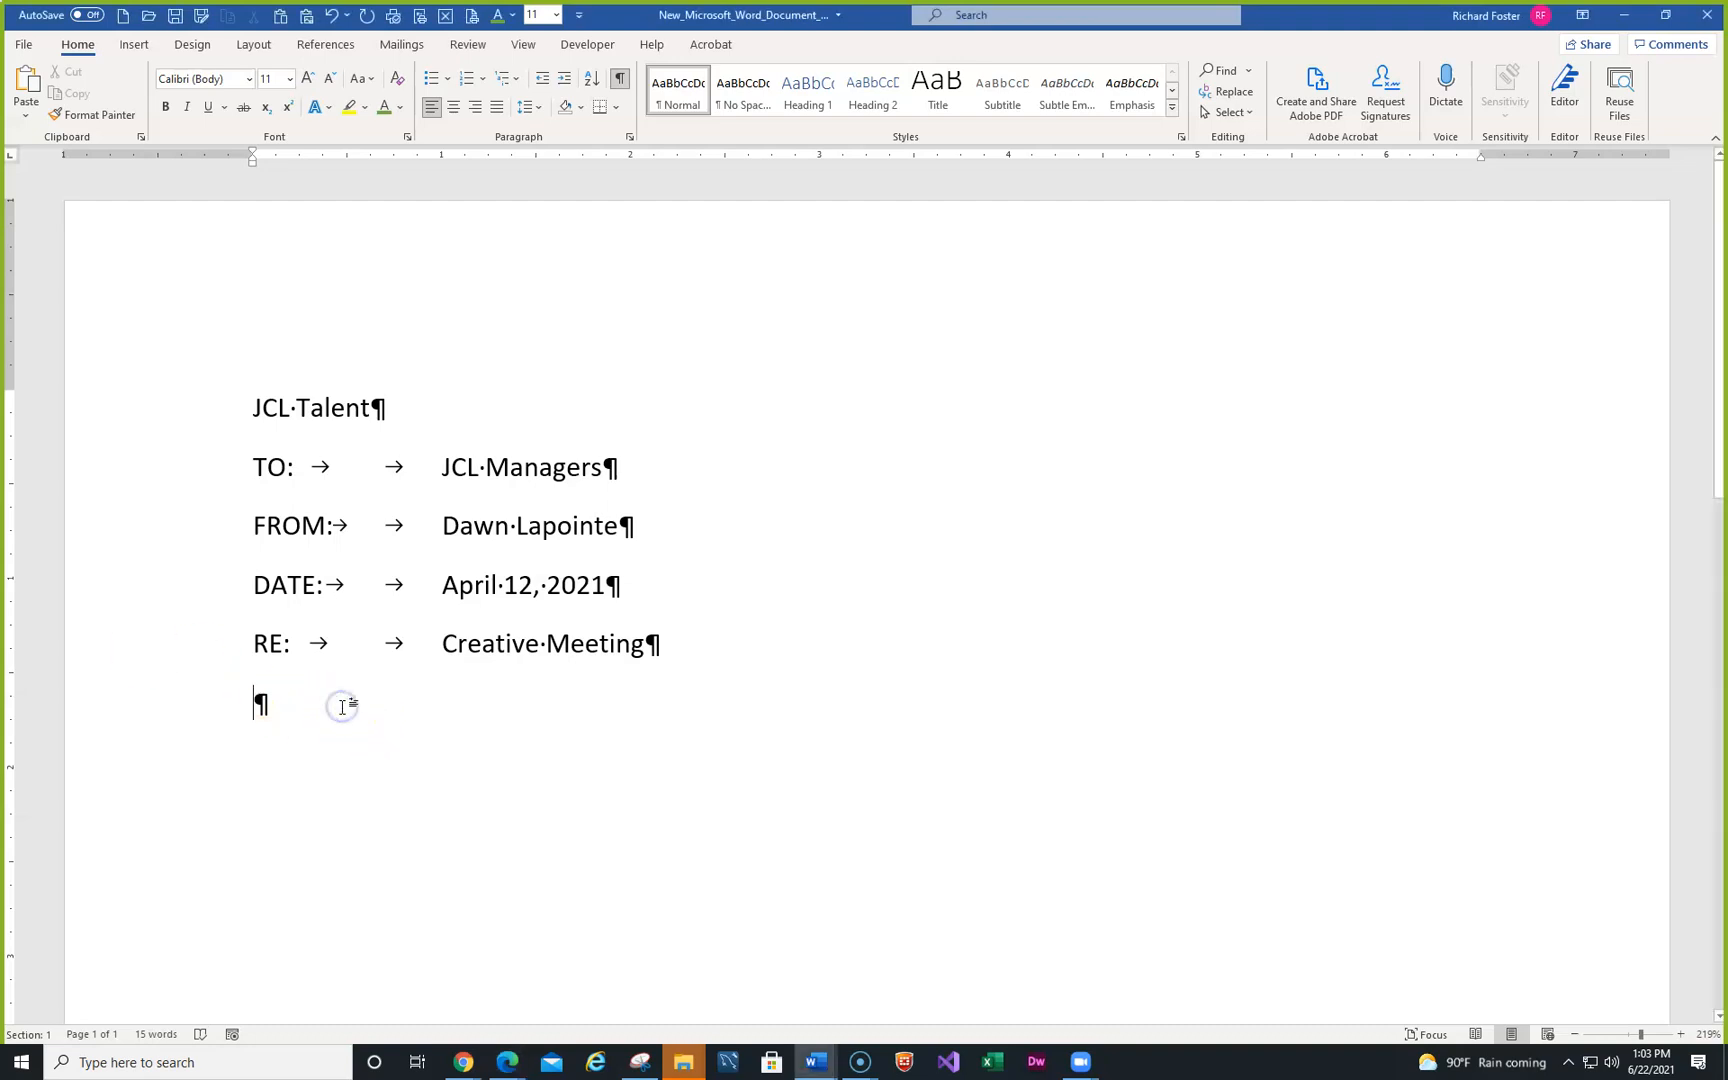
{"action": "type", "text": "T"}
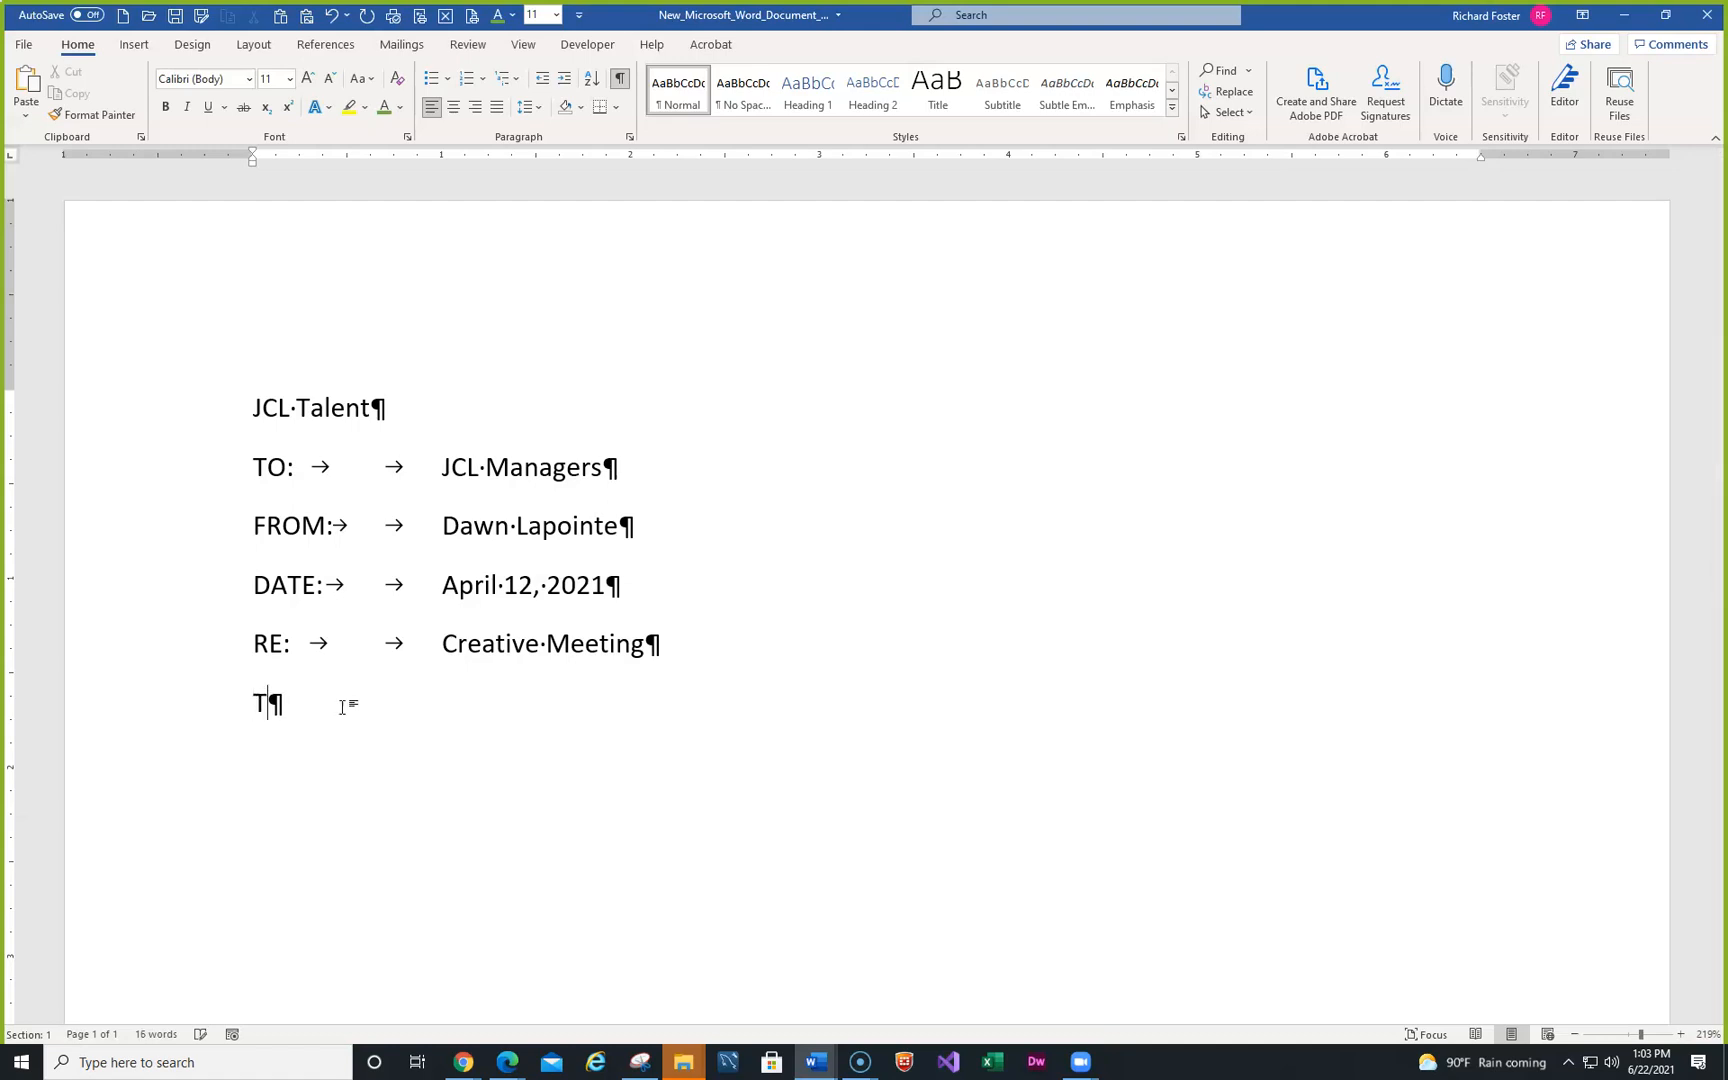
{"action": "type", "text": "he next crea"}
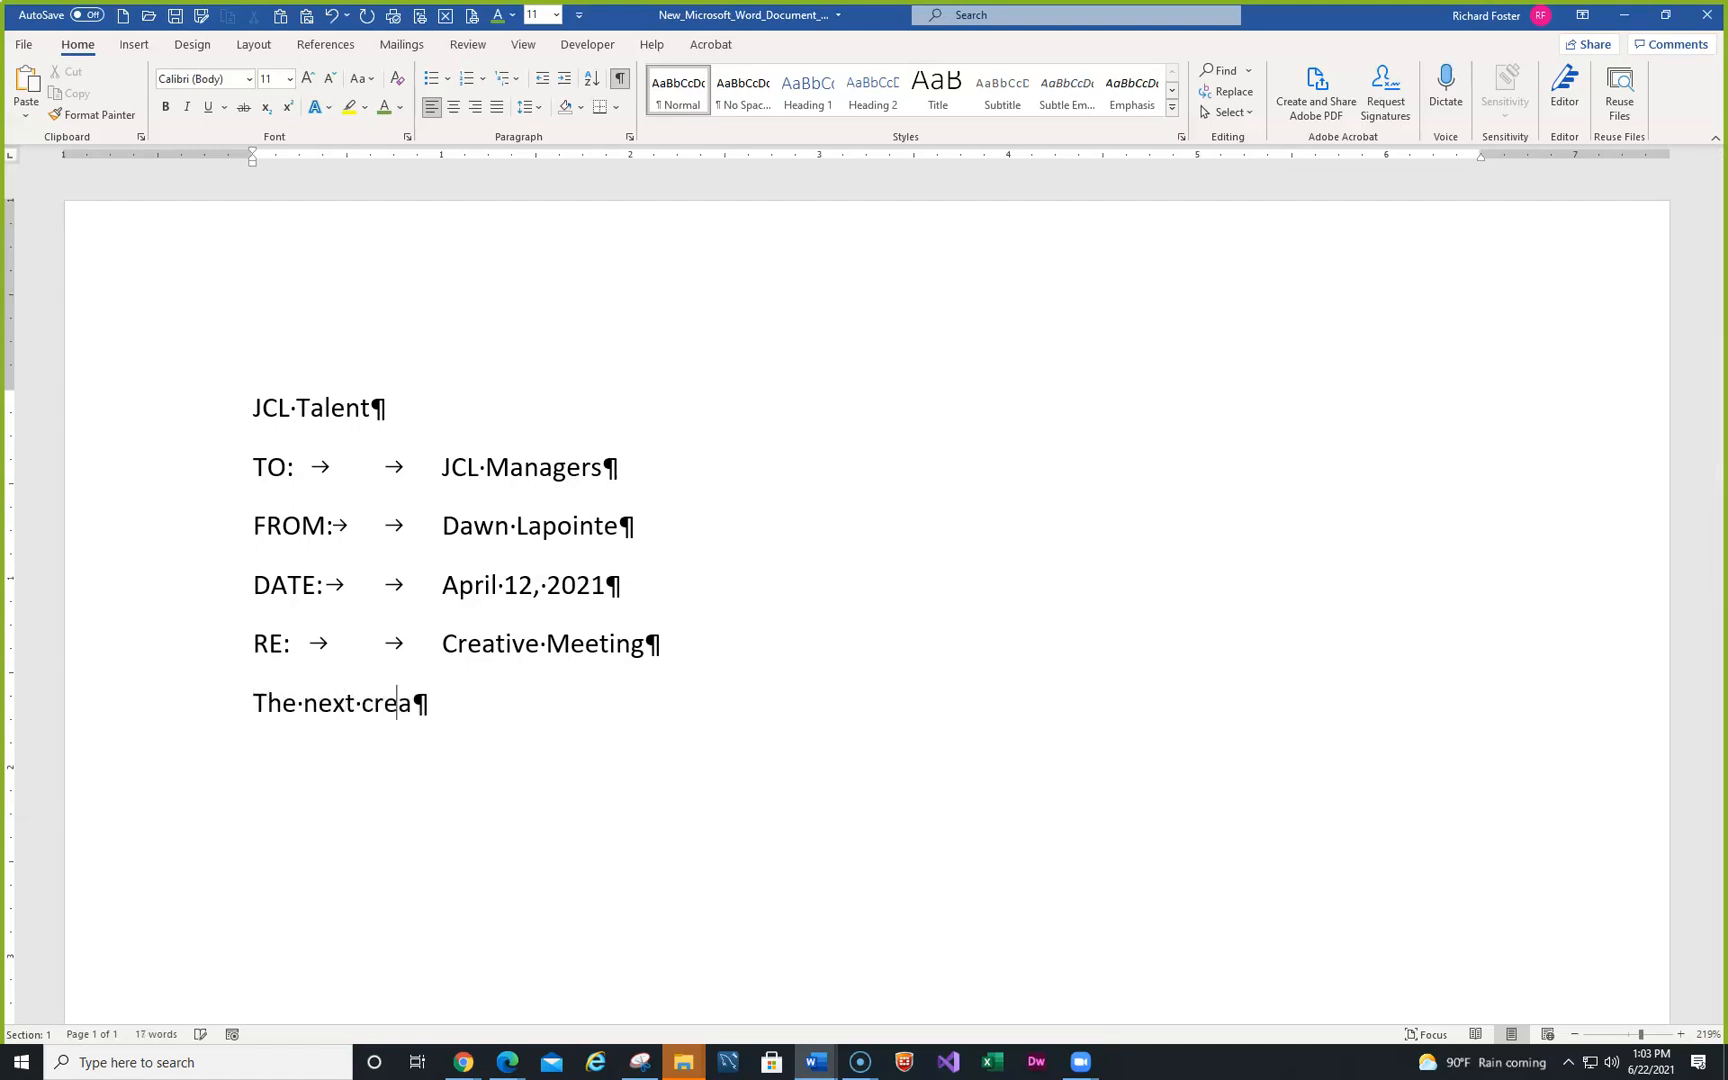
{"action": "type", "text": "tive staff "}
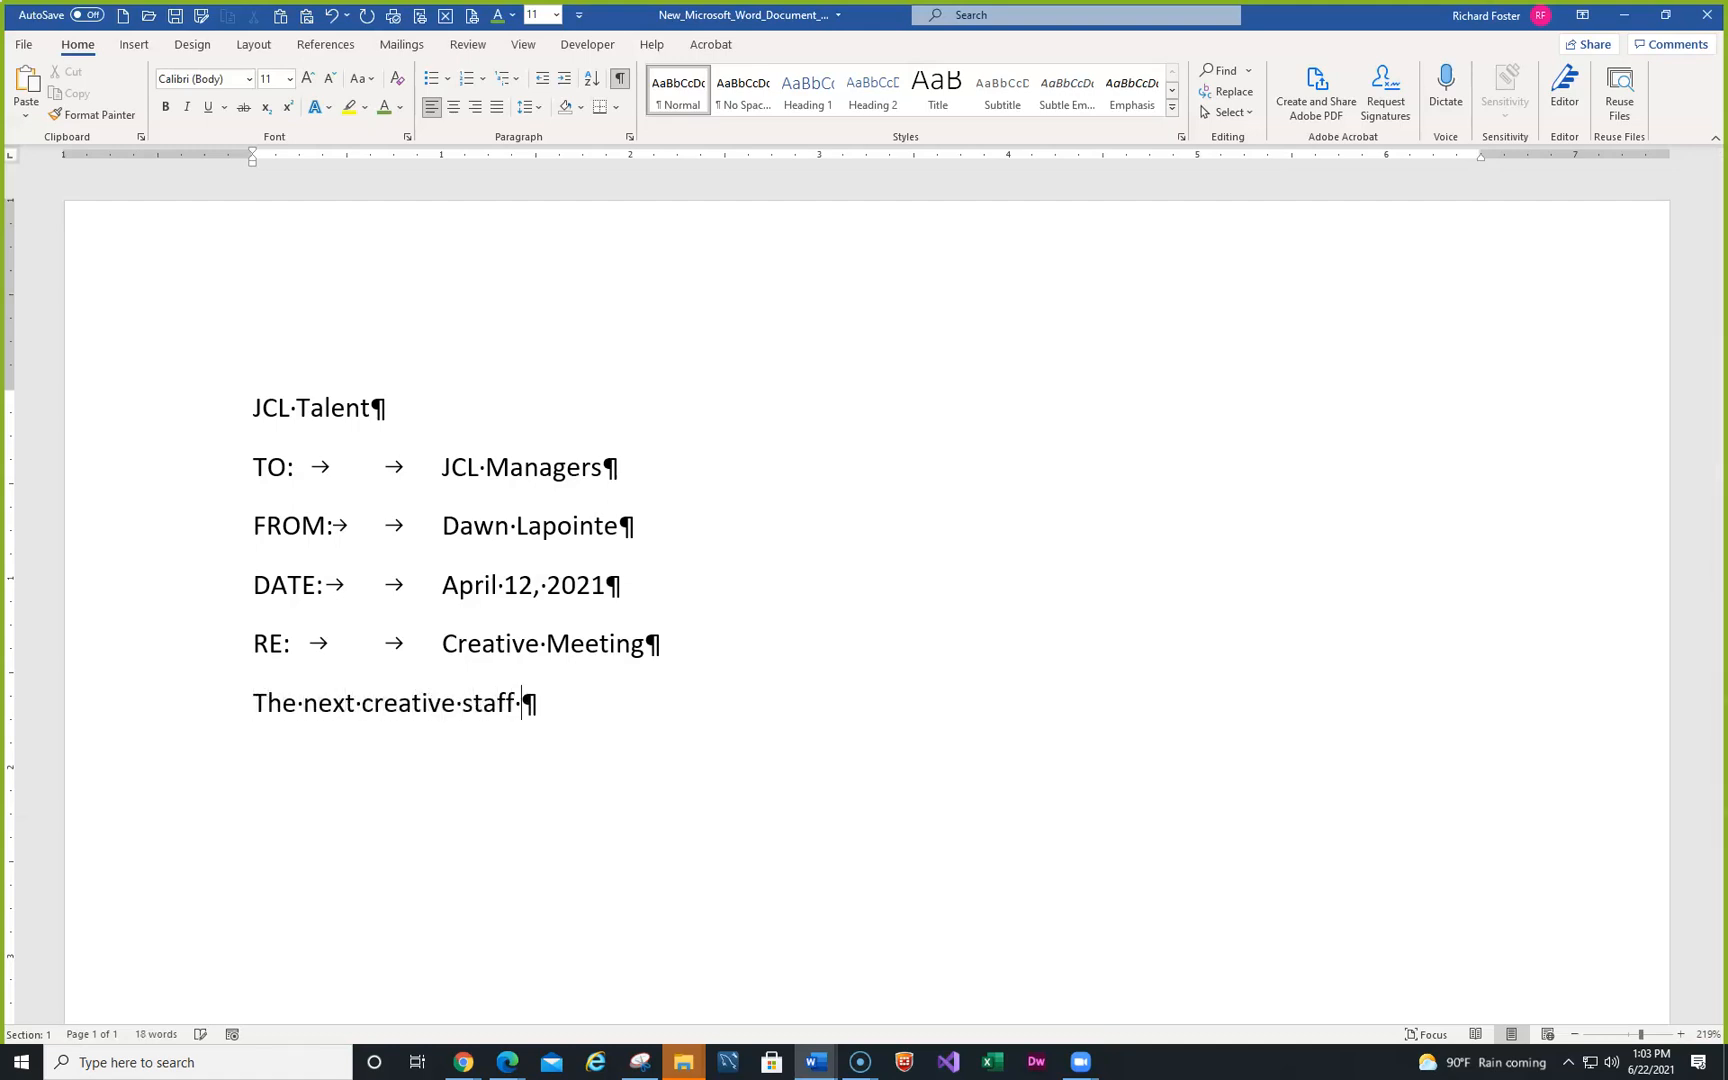
{"action": "type", "text": "meeting will b"}
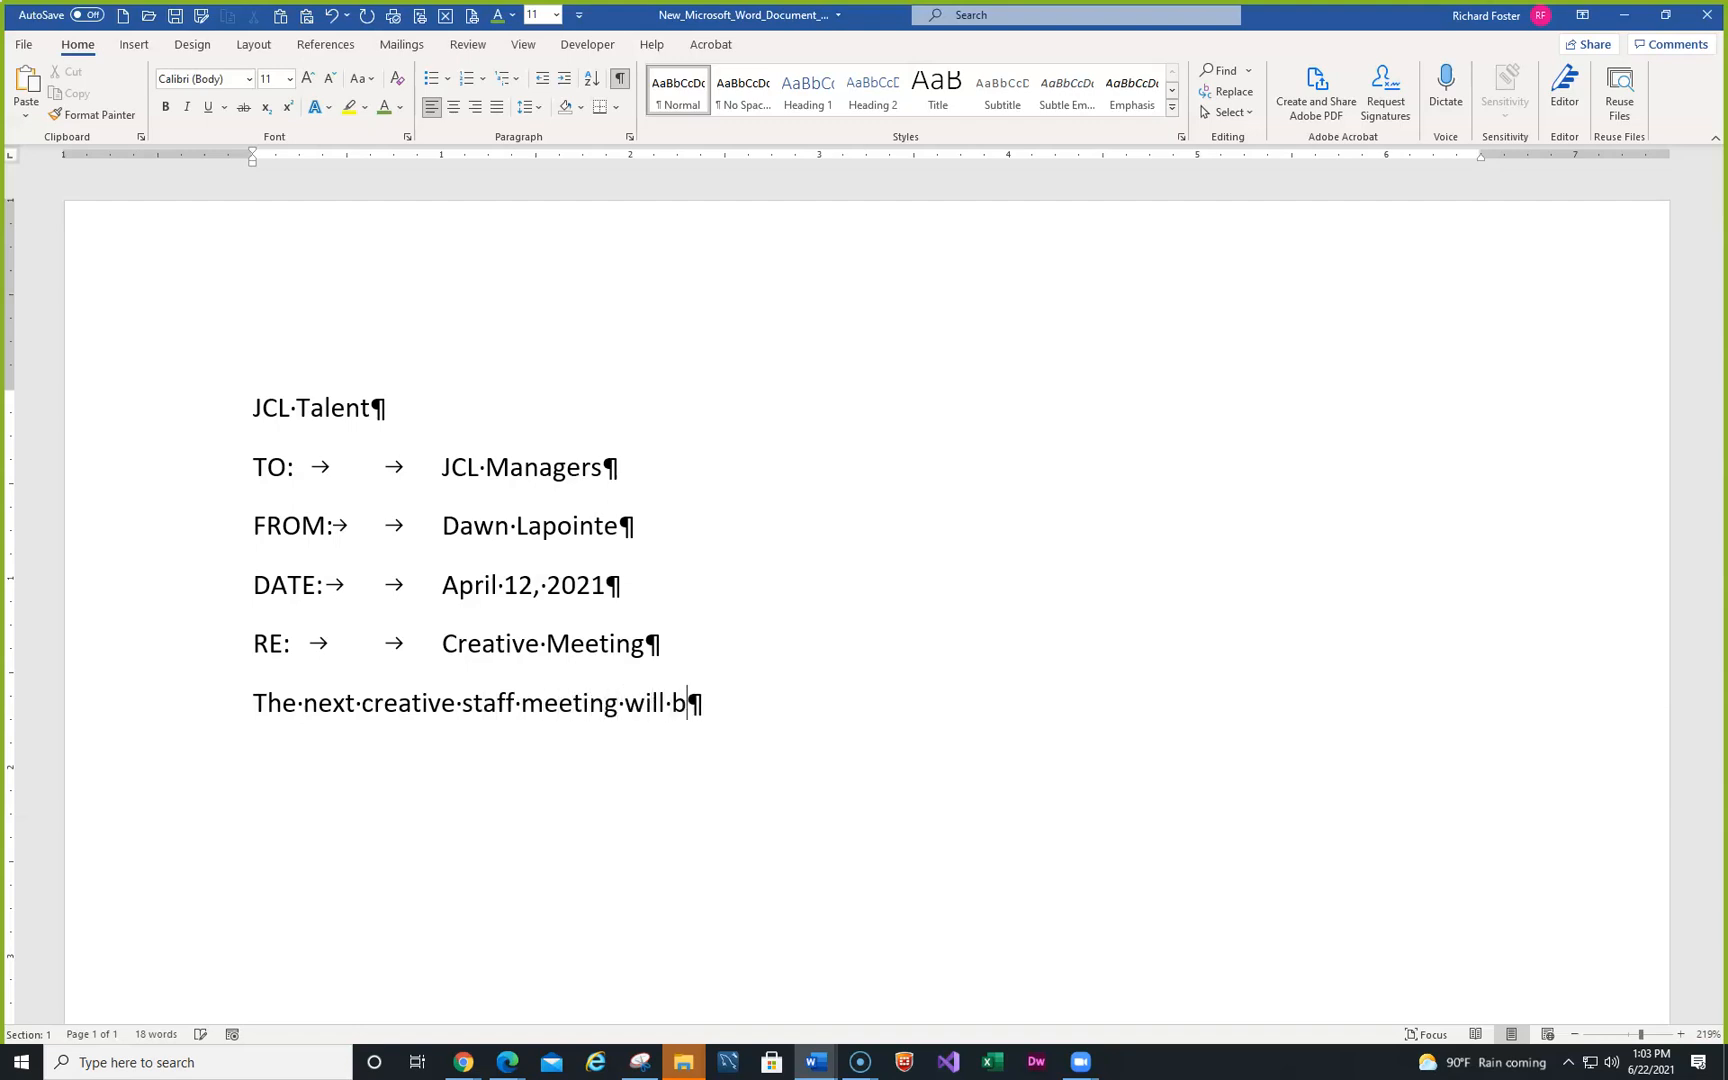
{"action": "type", "text": "e held on"}
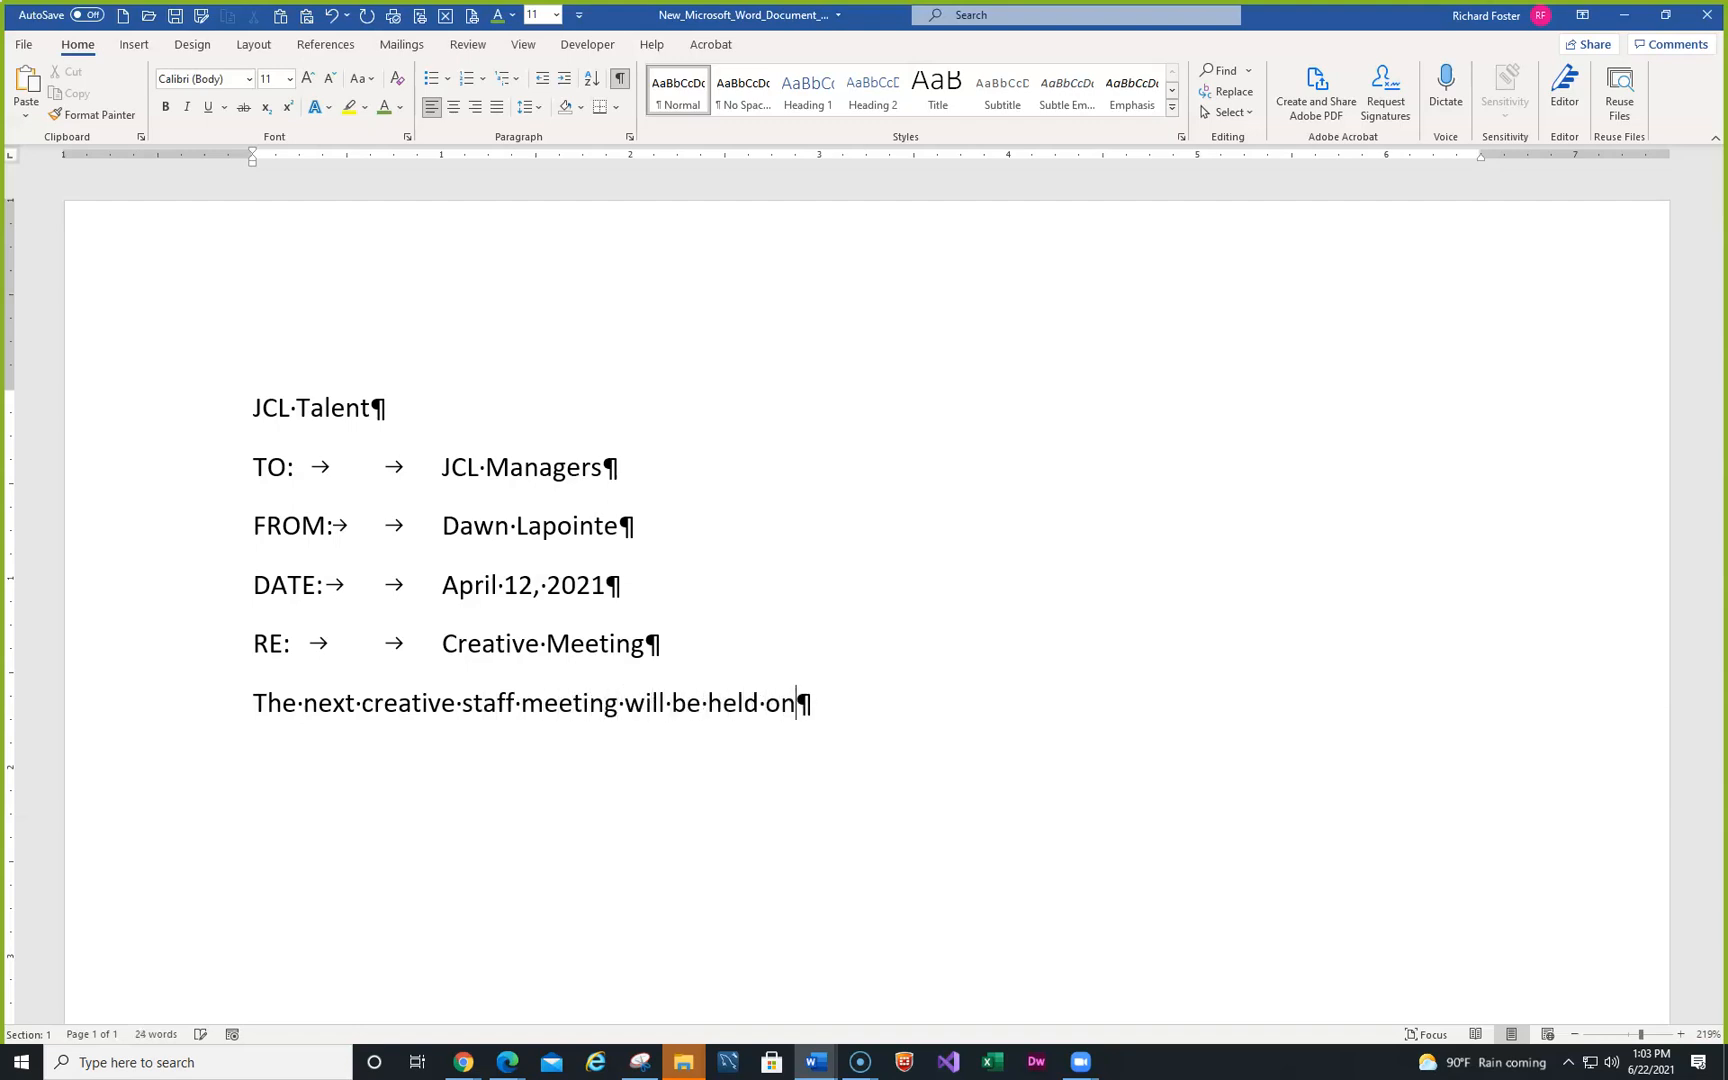
{"action": "type", "text": " the 19"}
{"action": "key", "text": "BackSpace"}
{"action": "type", "text": "8th "}
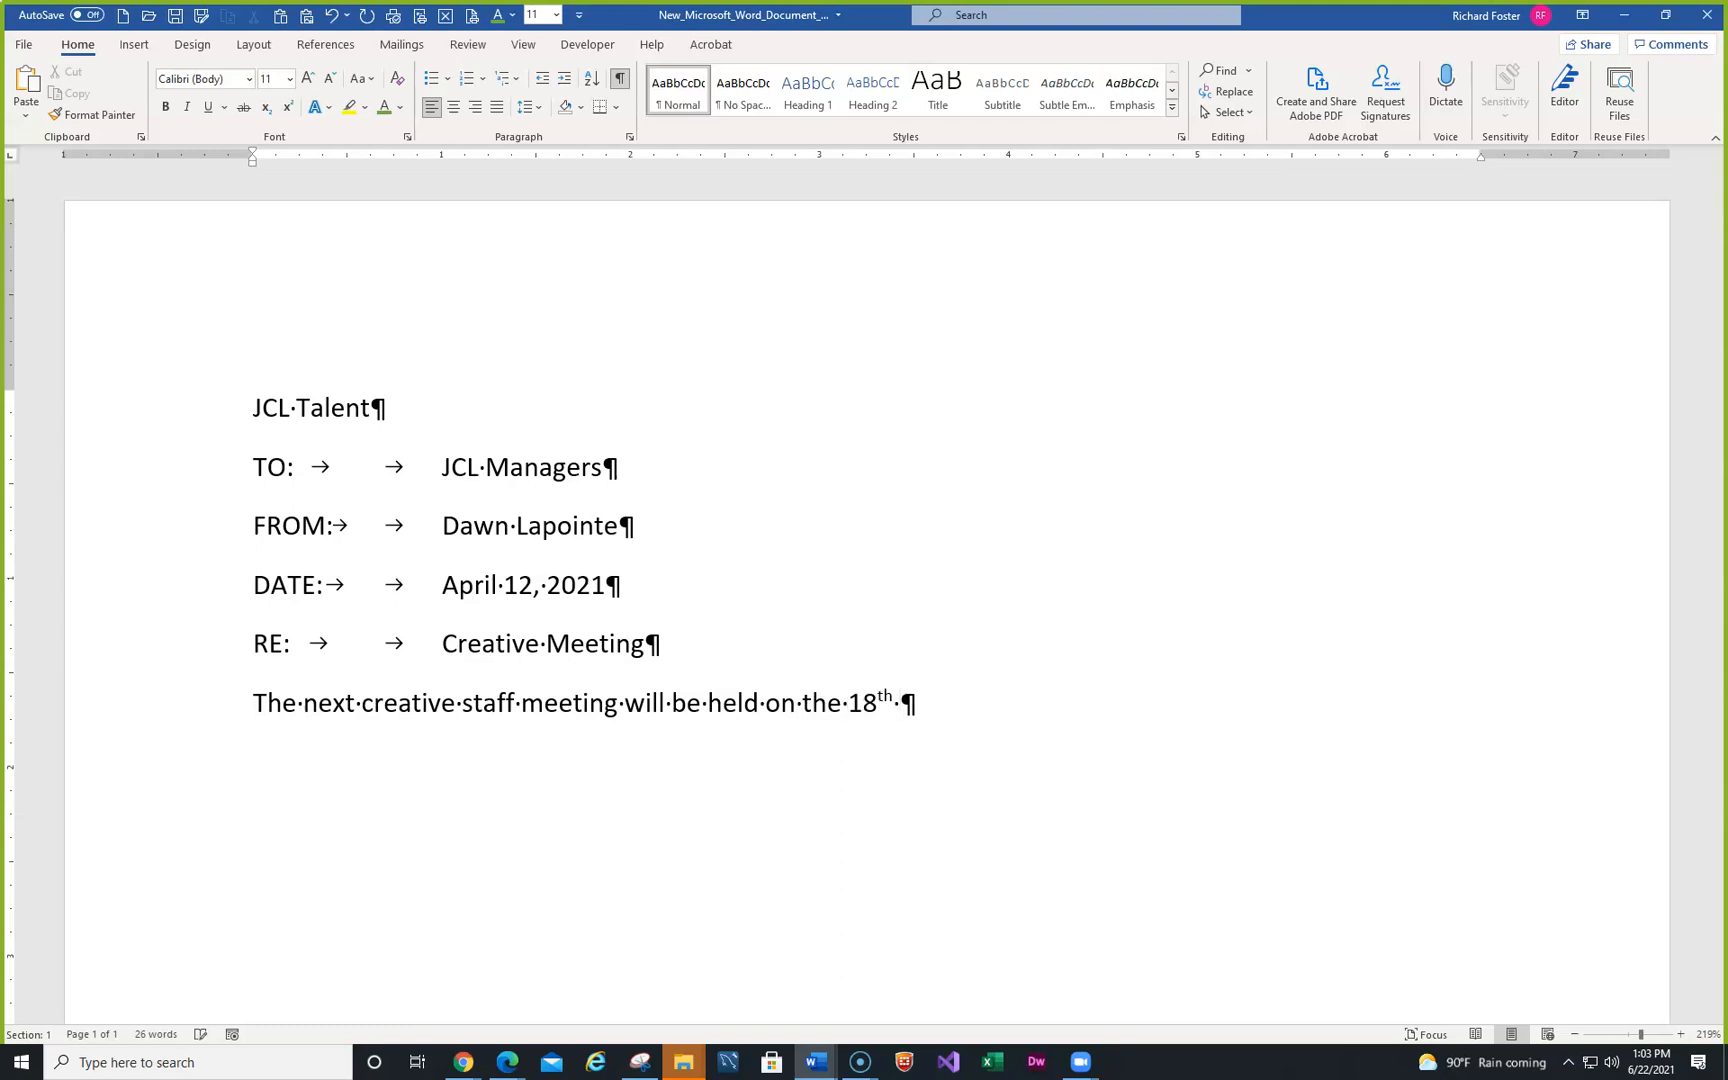
{"action": "type", "text": "of April at "}
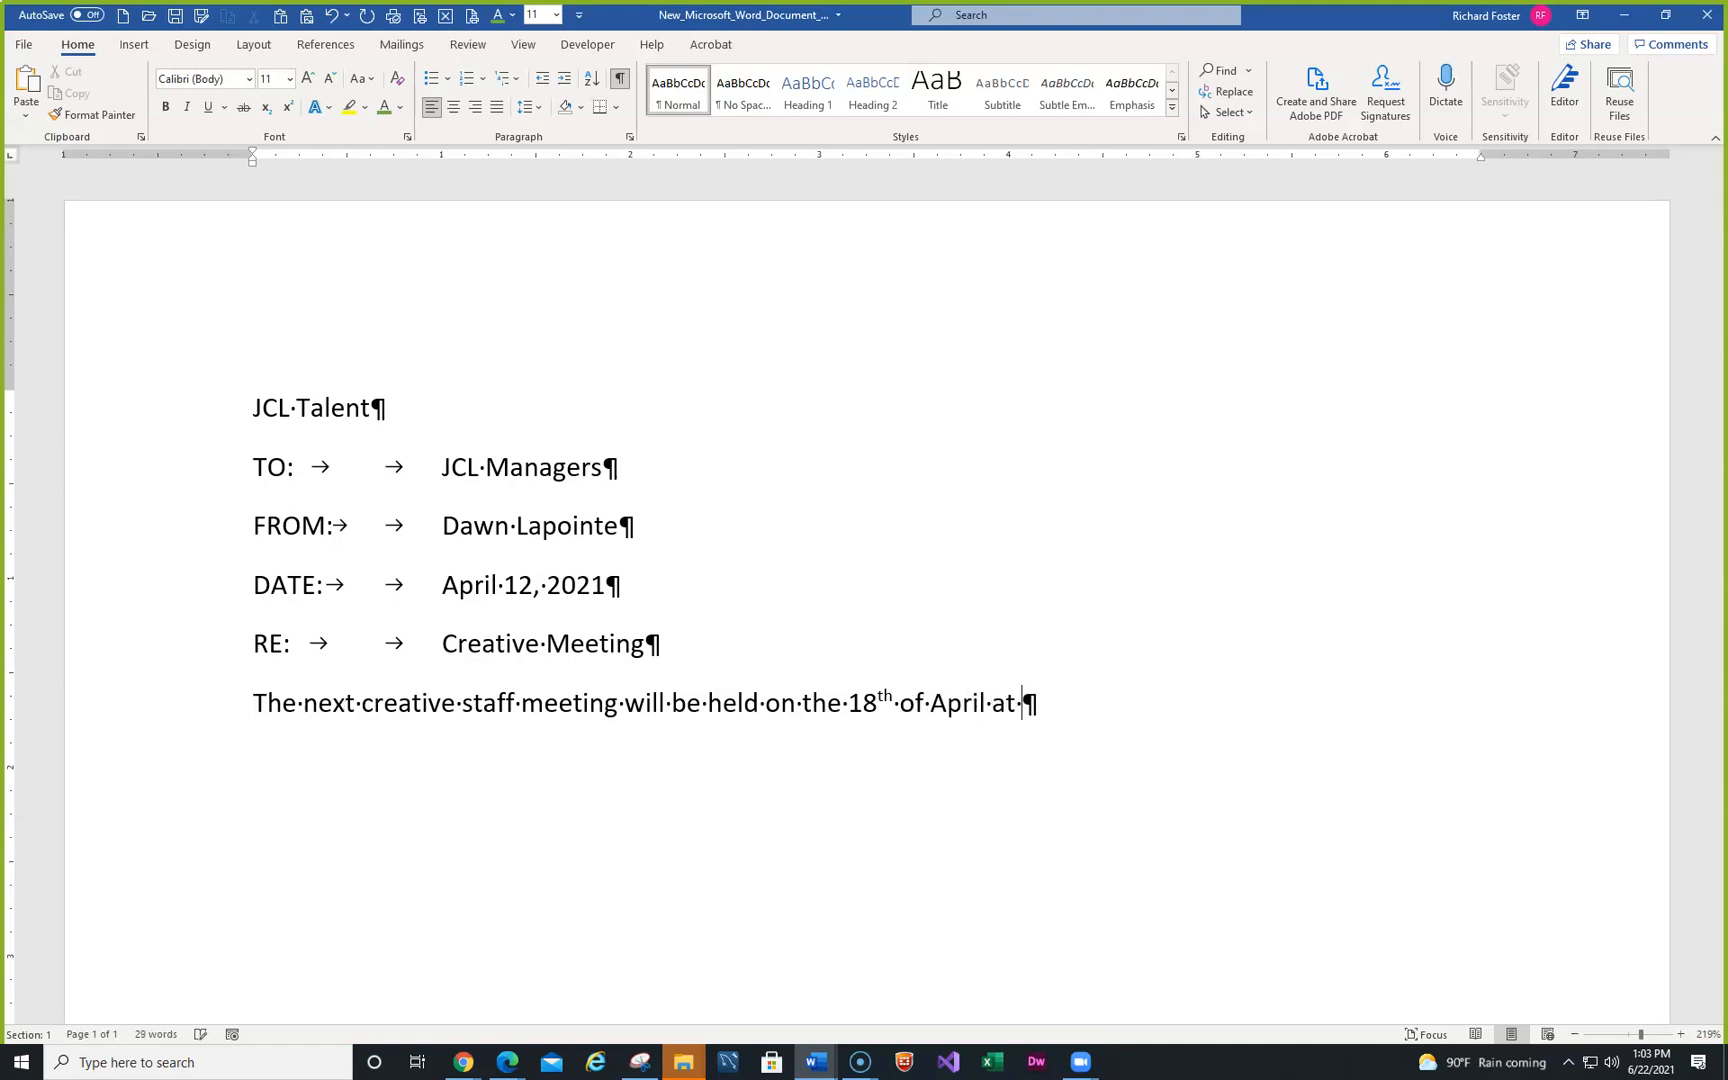
{"action": "type", "text": "3 p.m."}
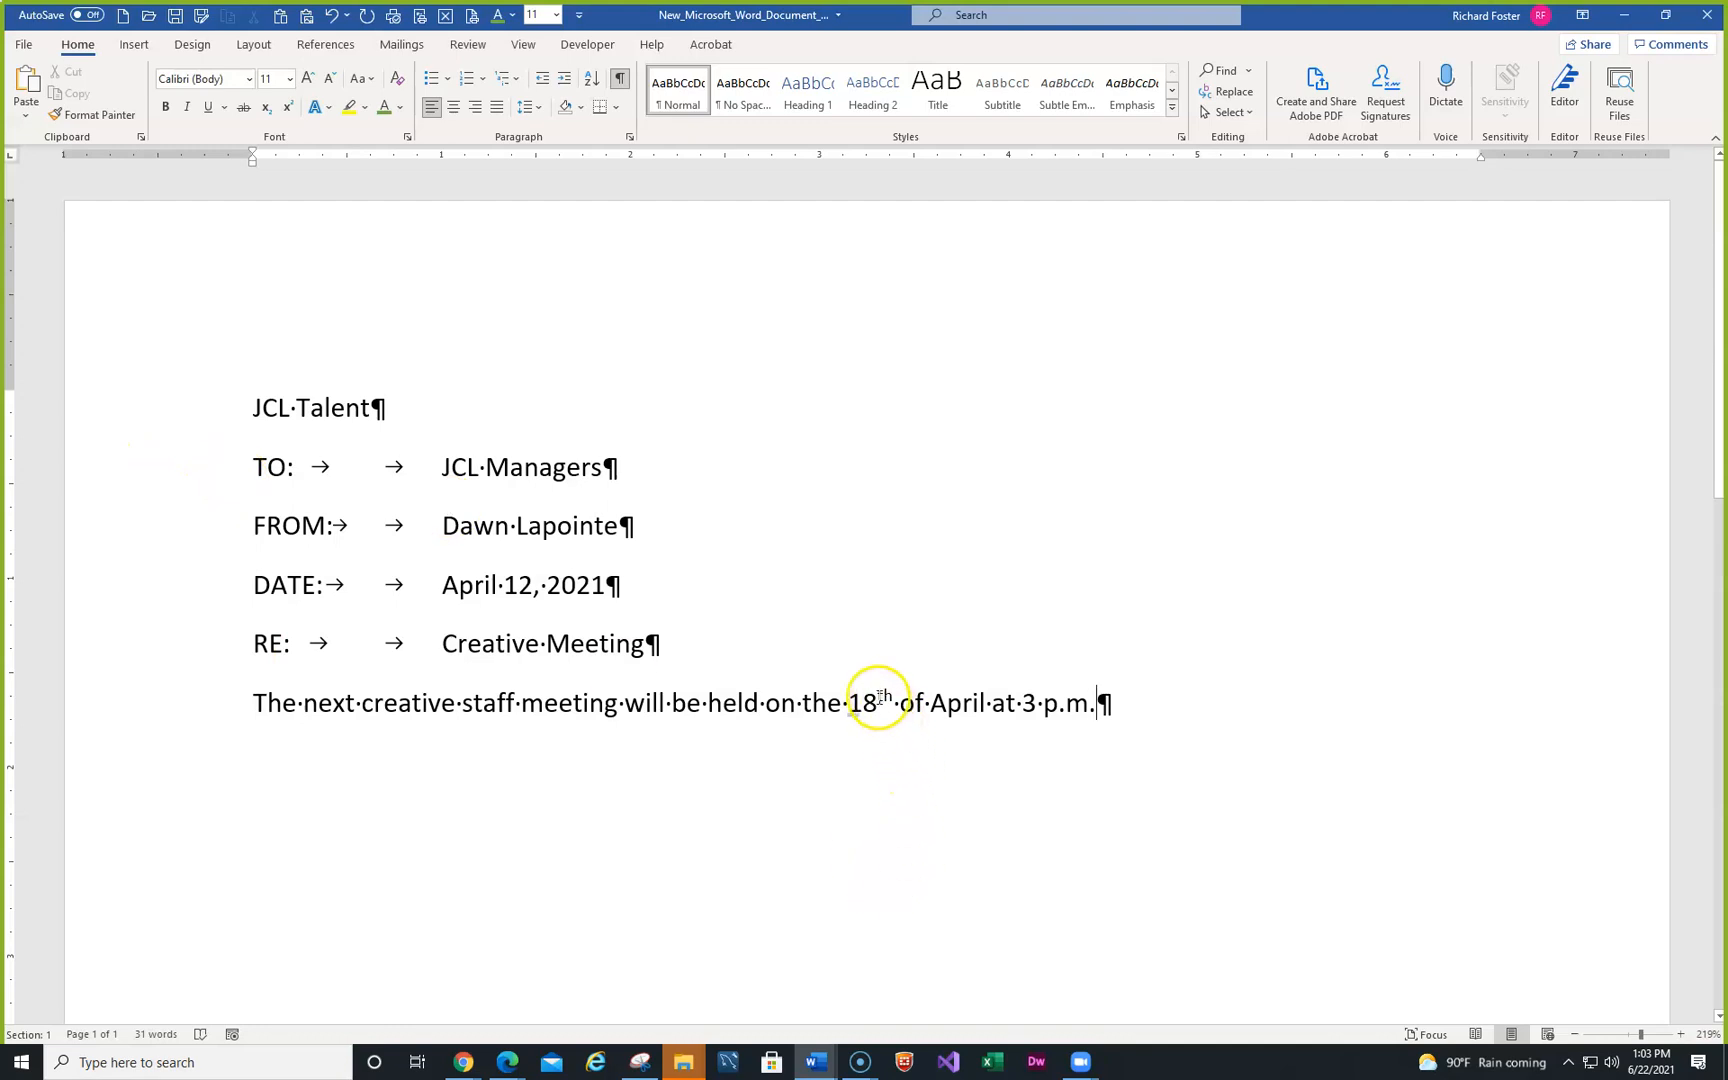
{"action": "left_click_drag", "start_coordinate": [879, 699], "coordinate": [894, 700]}
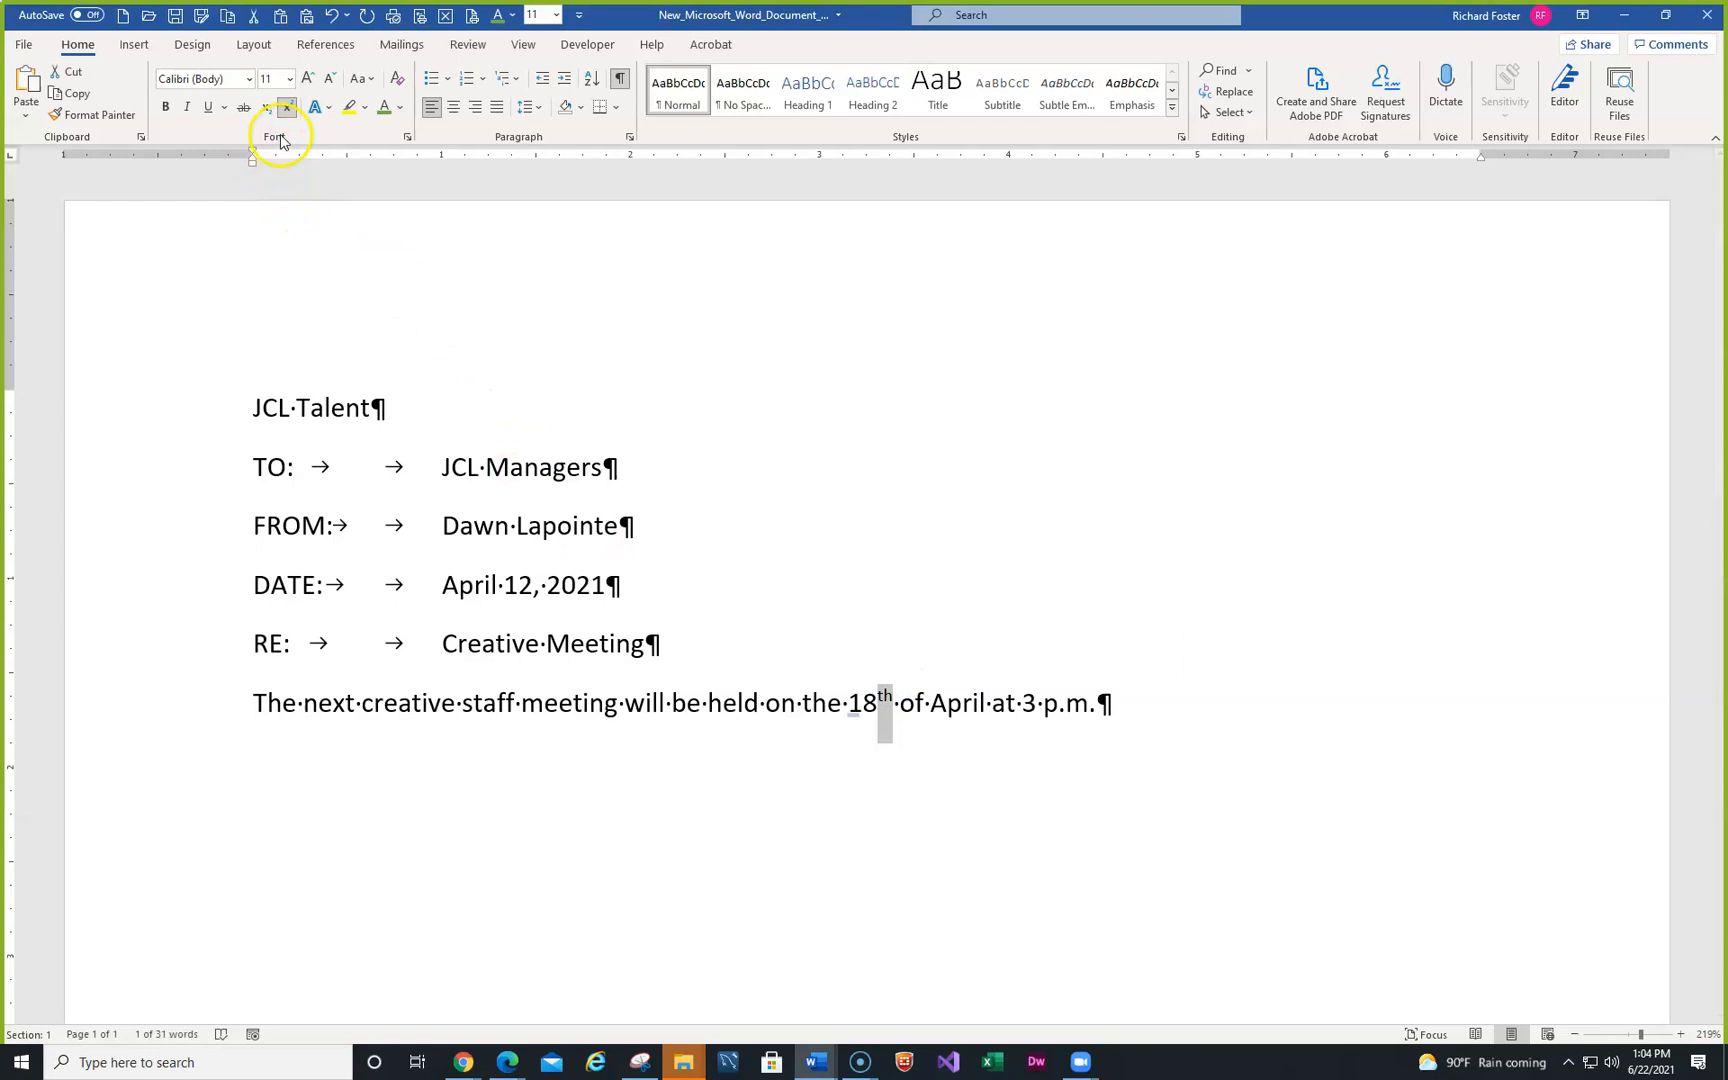
- Turn off Superscript for the 'th' after 18 in the Font dialog
{"action": "left_click", "coordinate": [407, 137]}
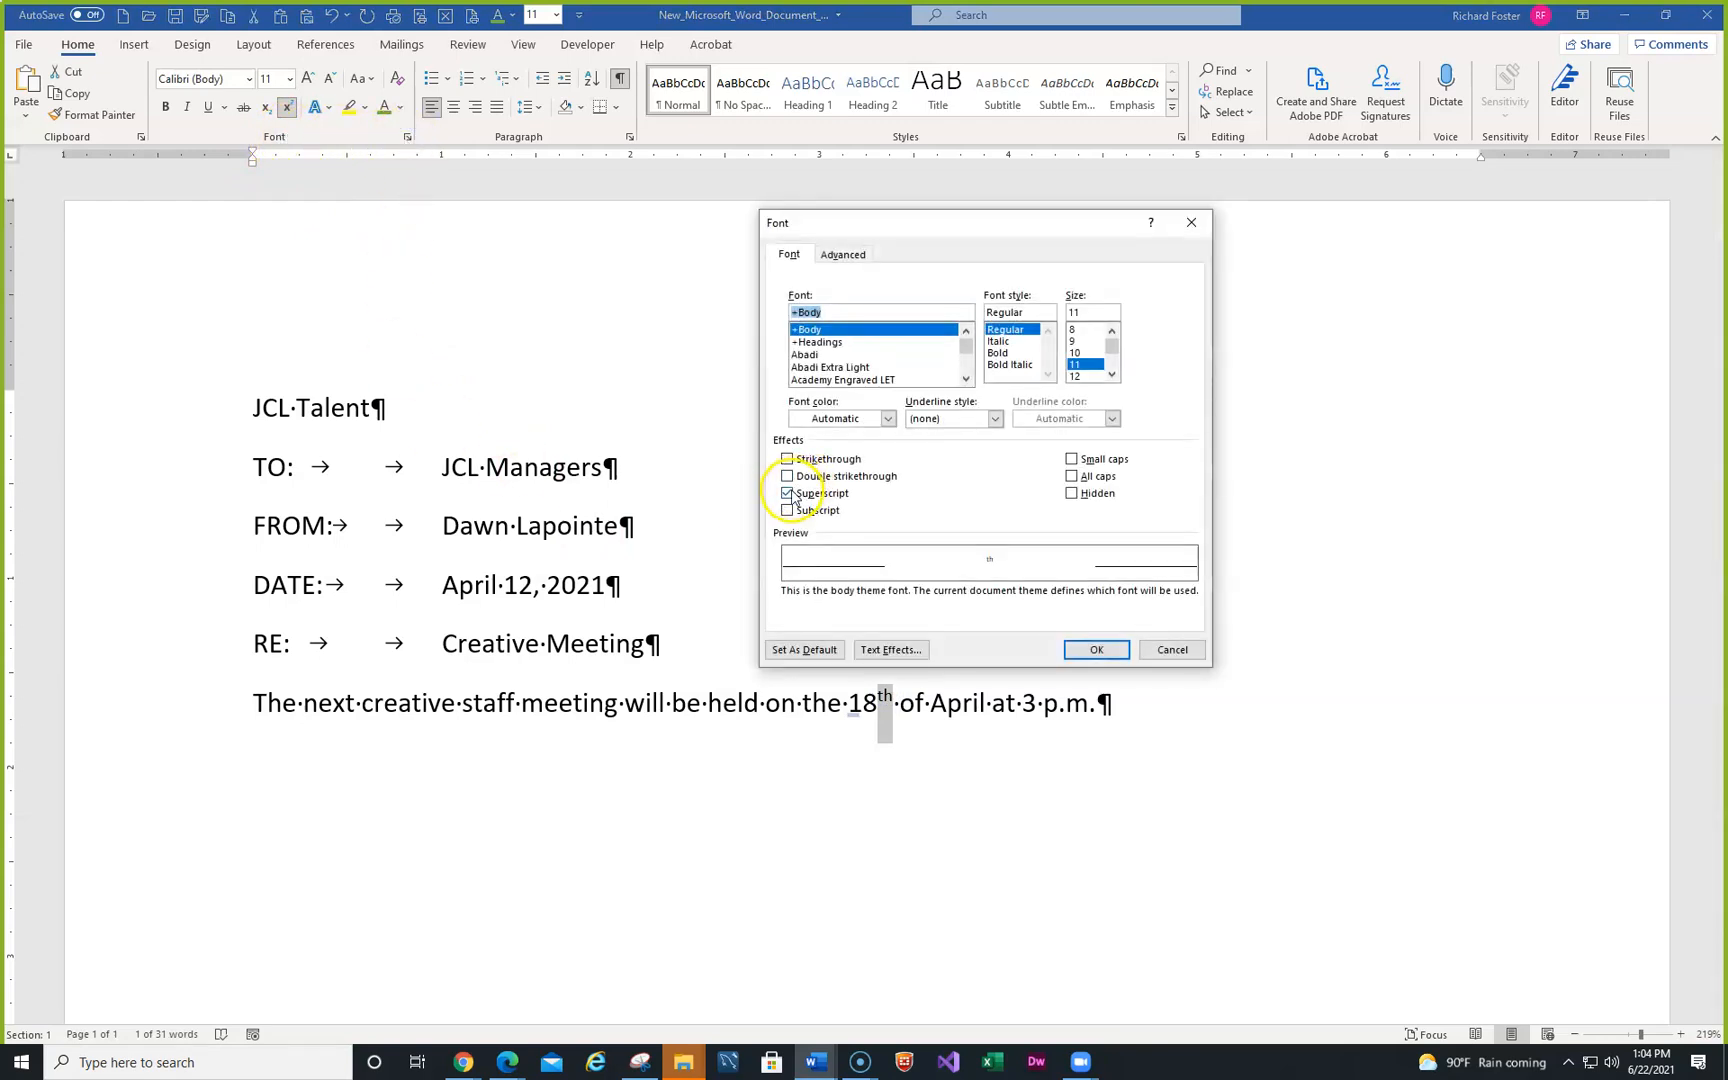
{"action": "left_click", "coordinate": [788, 494]}
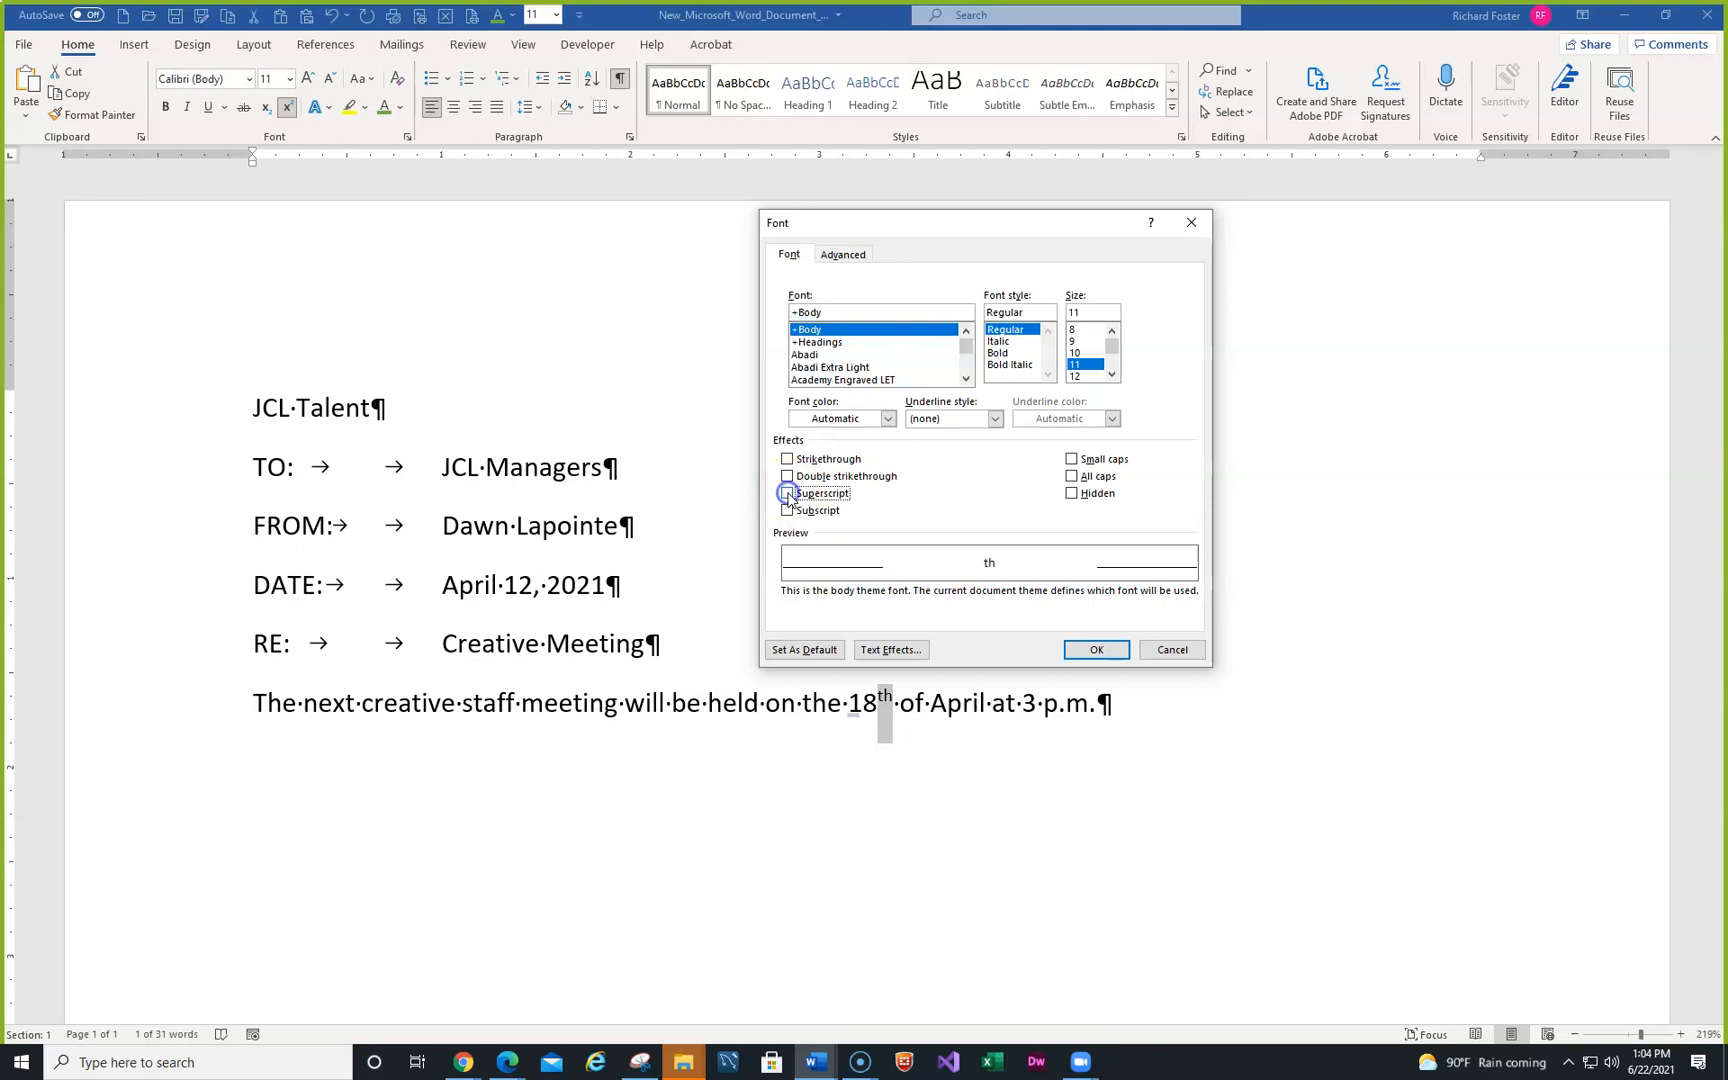
{"action": "left_click", "coordinate": [1096, 650]}
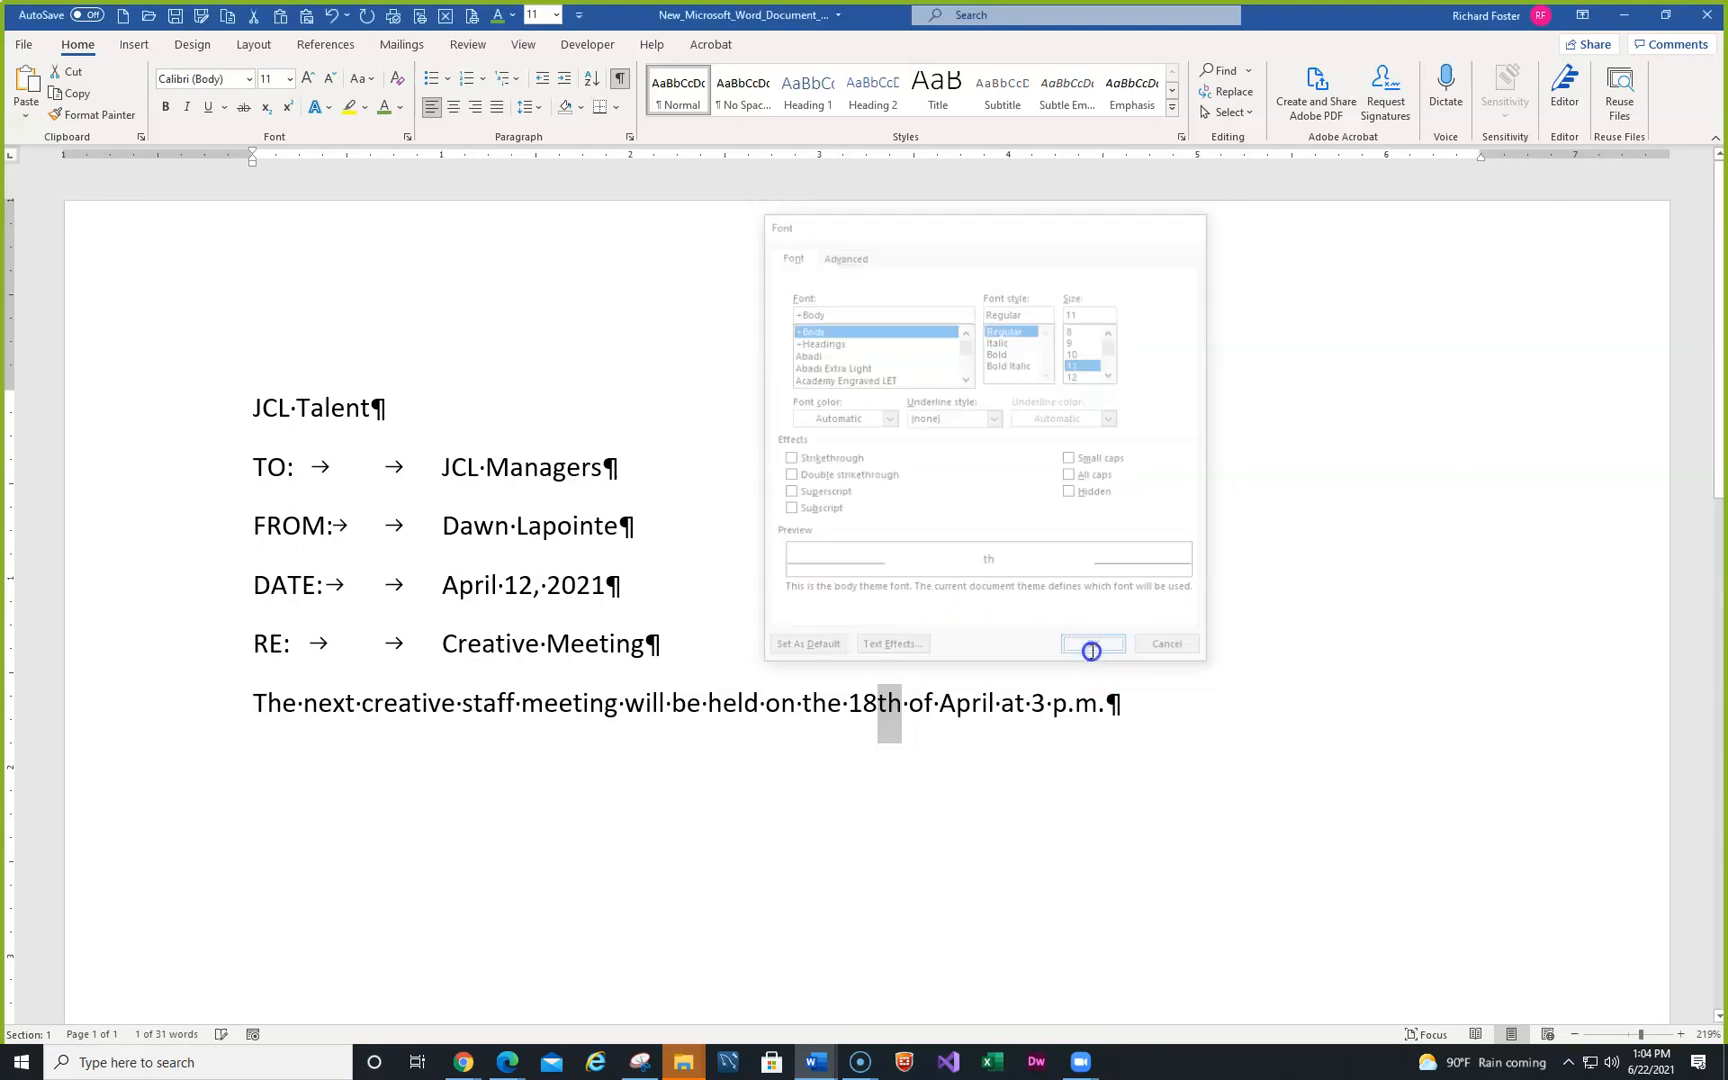
{"action": "left_click", "coordinate": [1131, 705]}
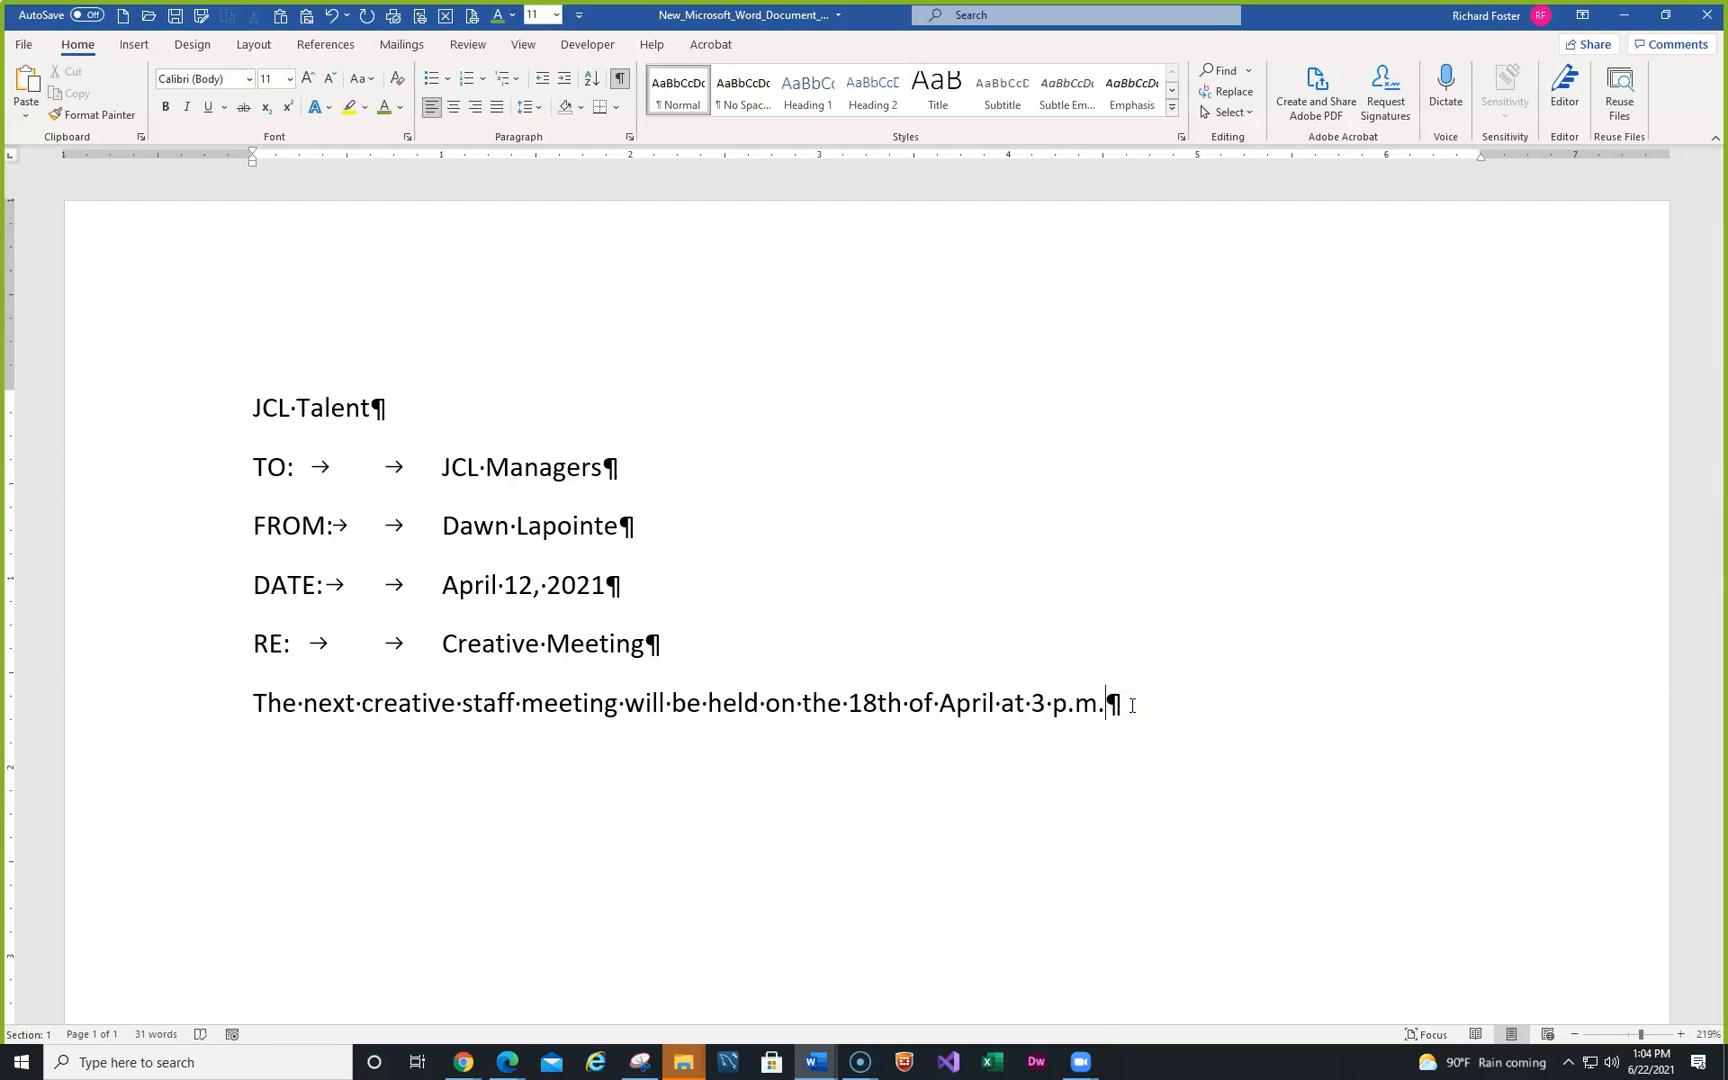
- End the first body sentence with 'in the conference room on the ground floor.', fixing the 'conference' typo
{"action": "type", "text": "in the conv"}
{"action": "key", "text": "BackSpace"}
{"action": "type", "text": "ference room"}
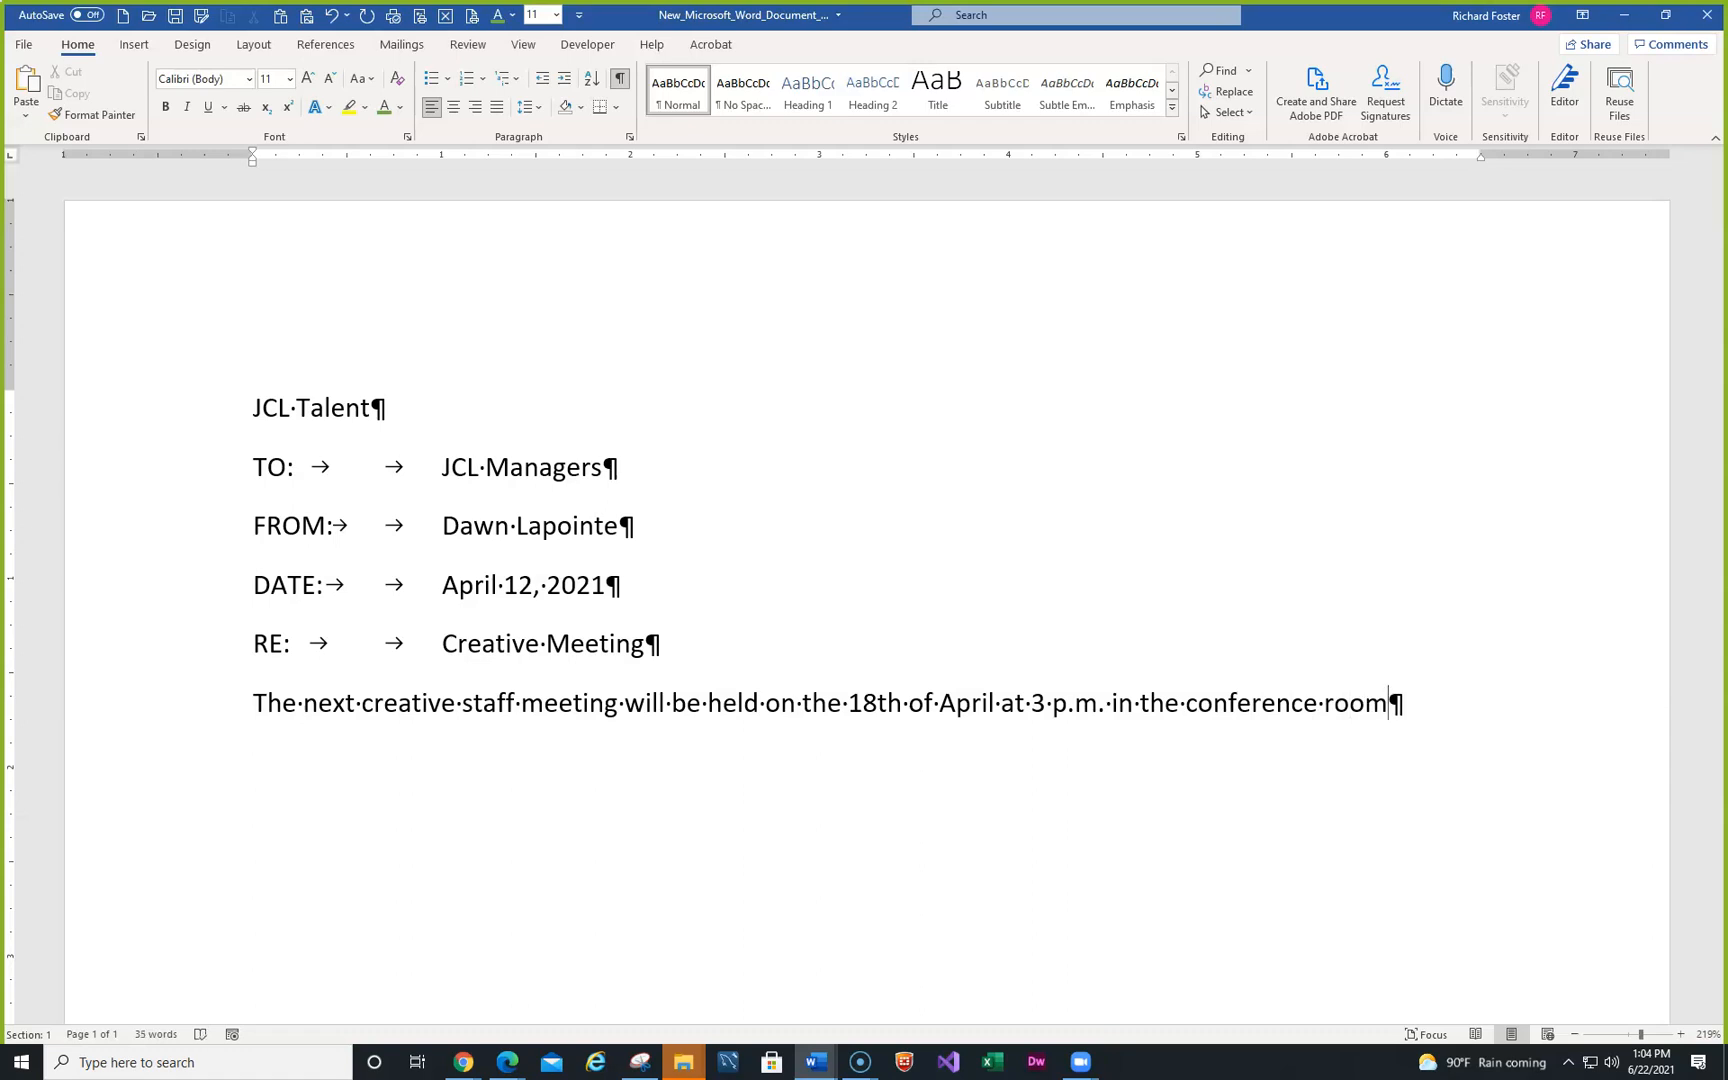
{"action": "type", "text": " on the ground f"}
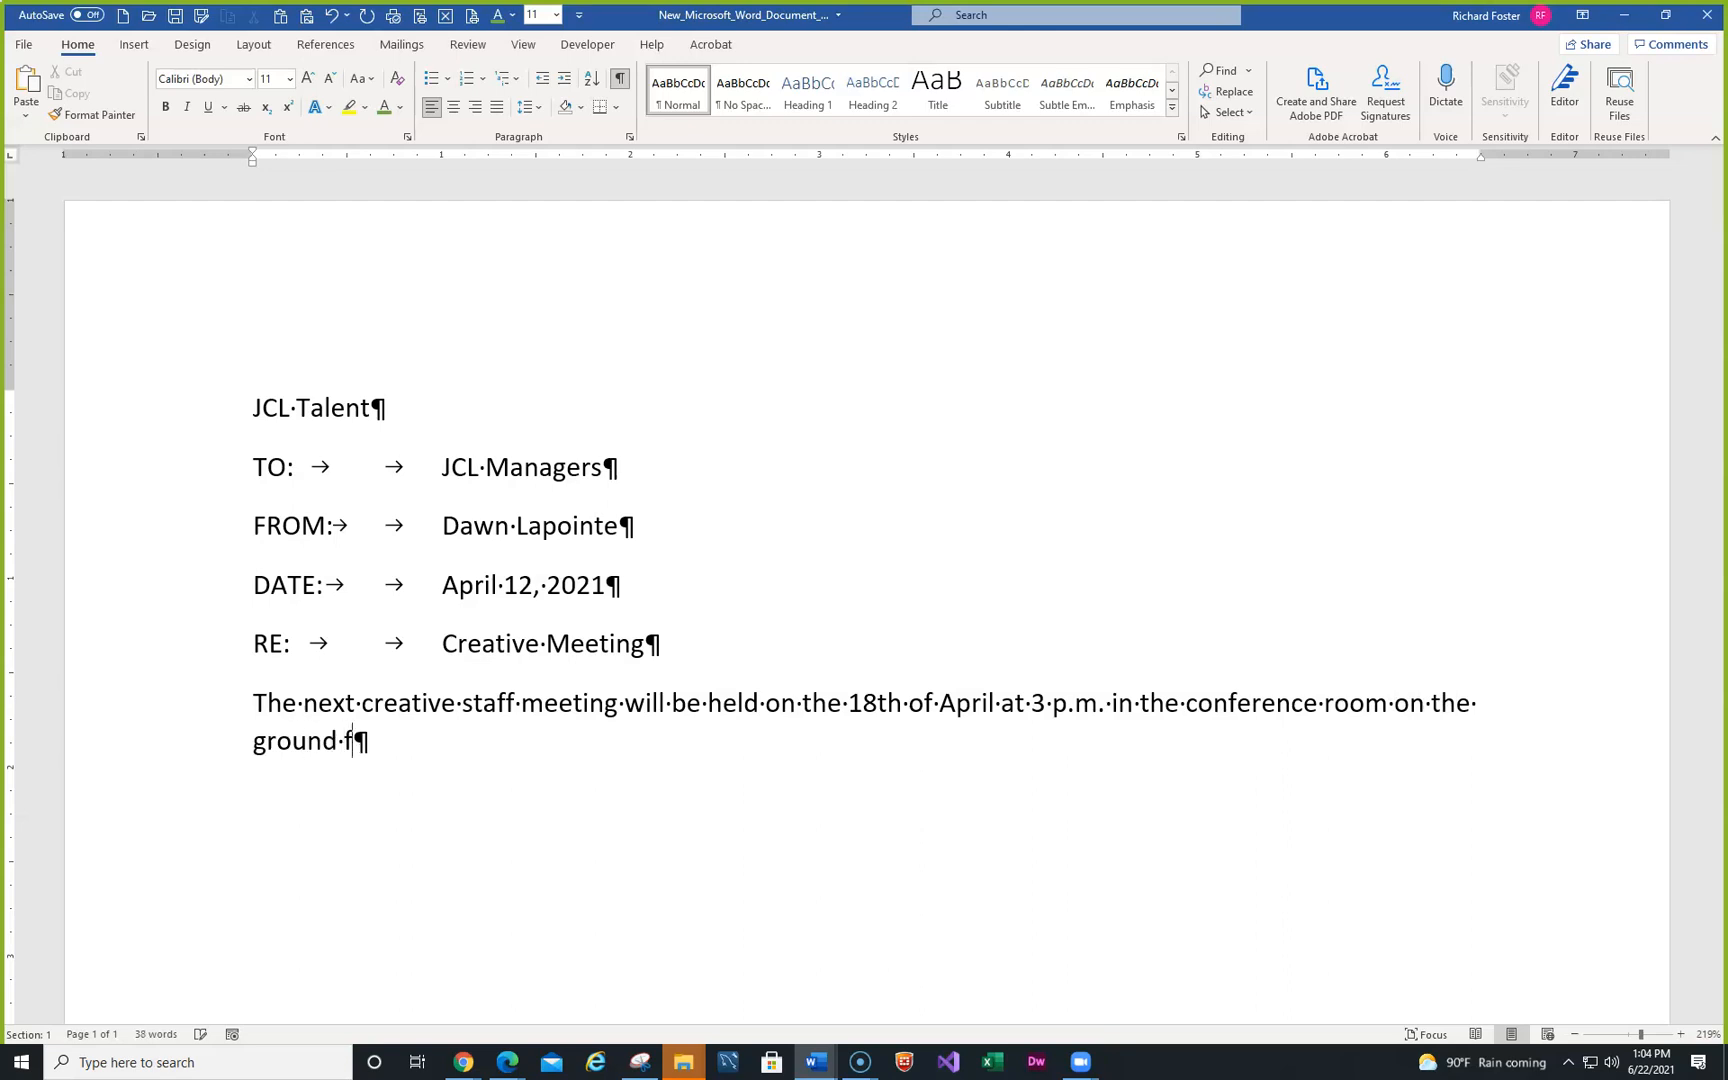
{"action": "type", "text": "loor"}
{"action": "type", "text": "."}
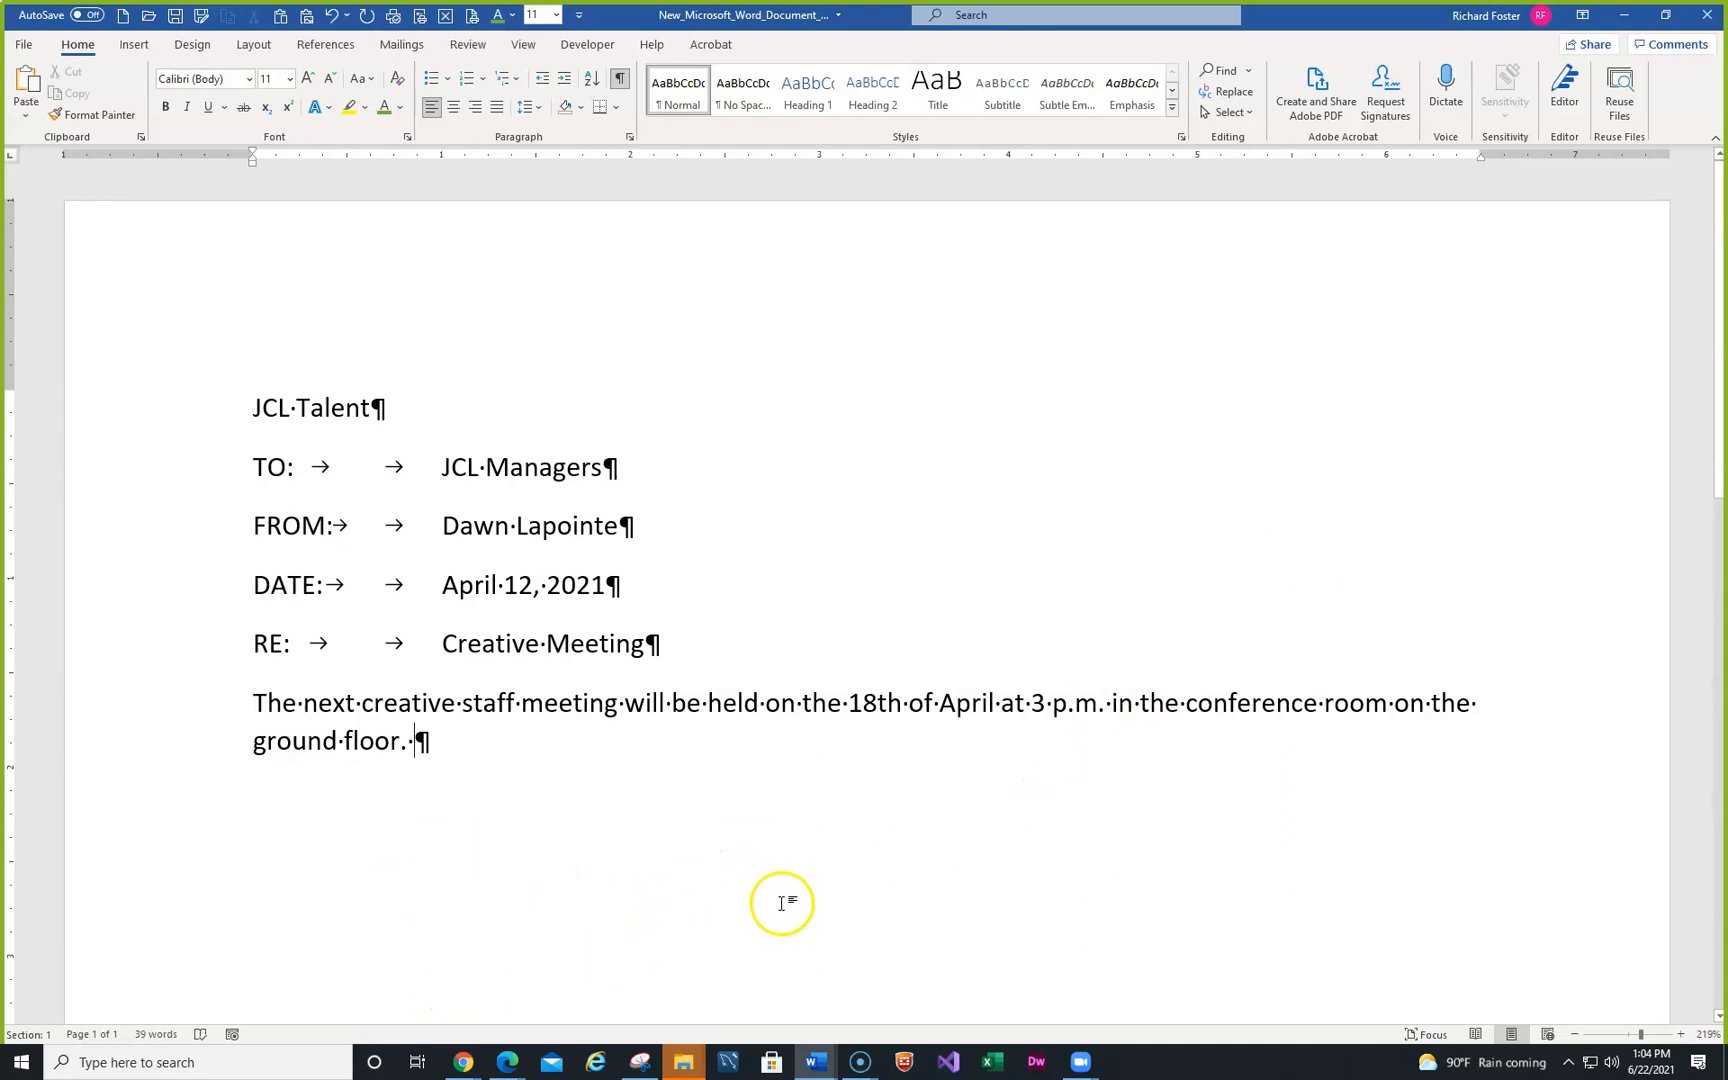
{"action": "scroll", "coordinate": [797, 910], "scroll_direction": "down", "scroll_amount": 1}
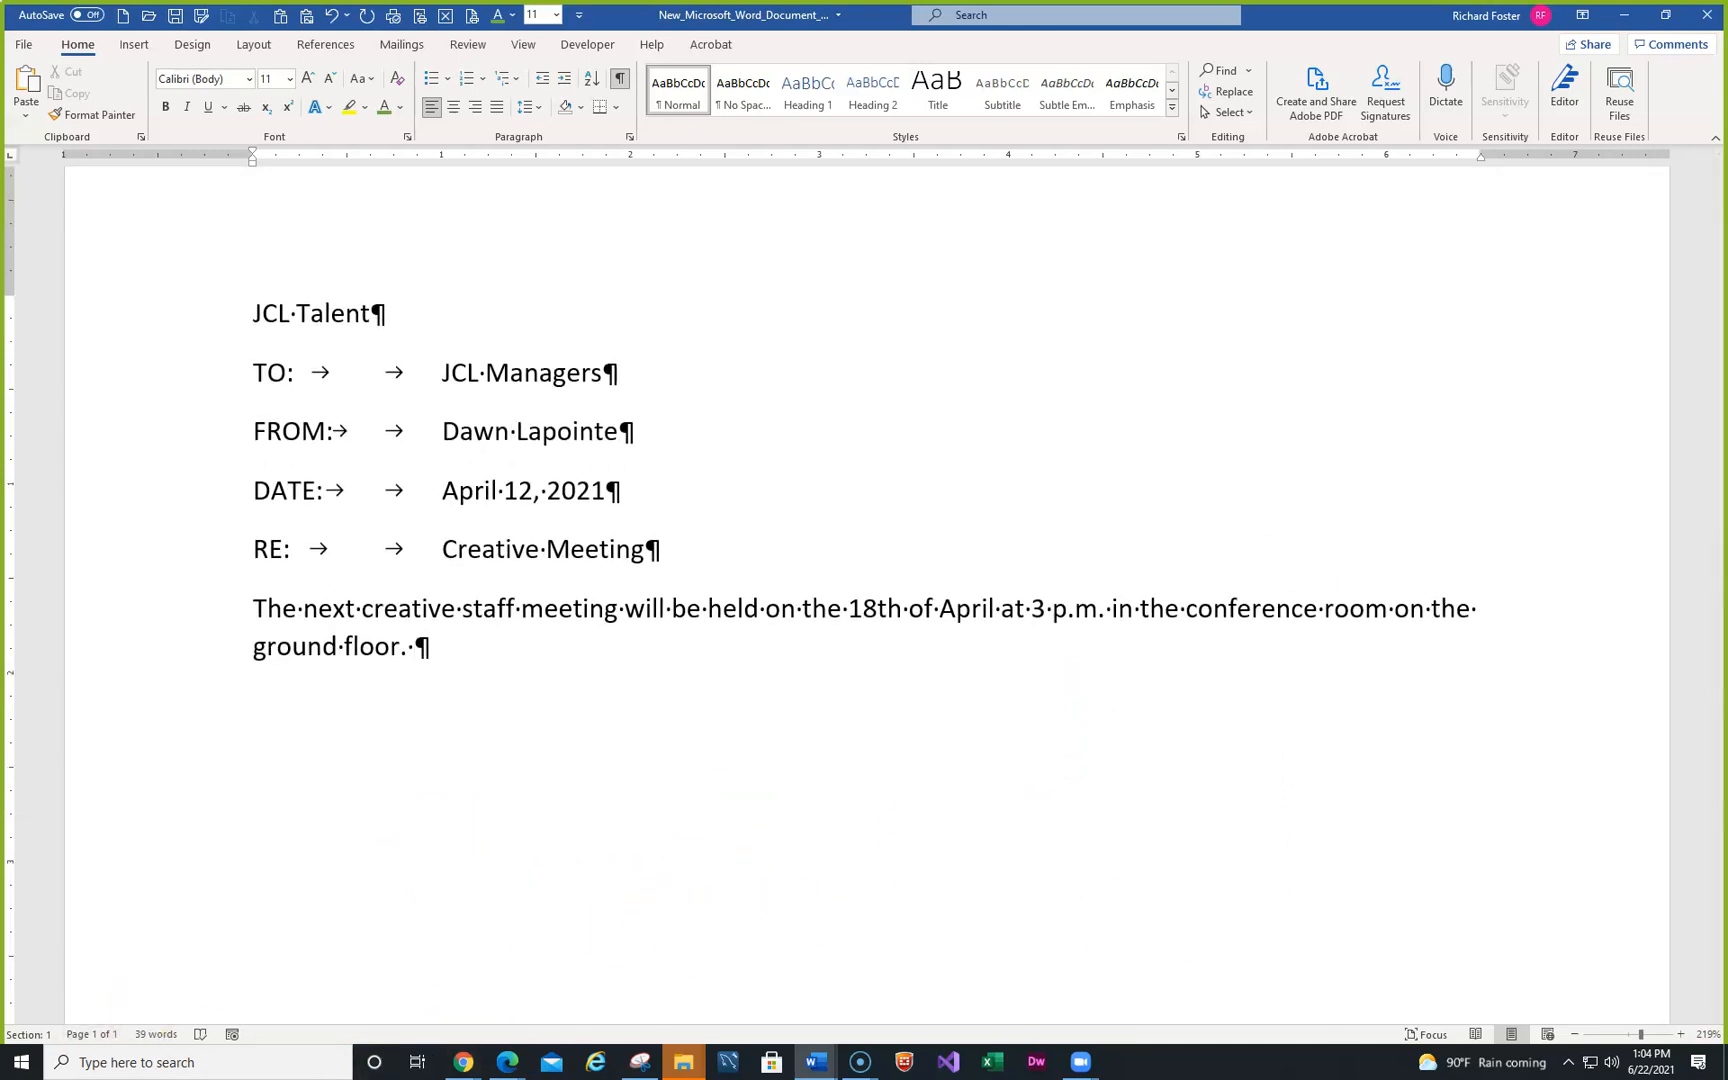
{"action": "key", "text": "alt+Tab"}
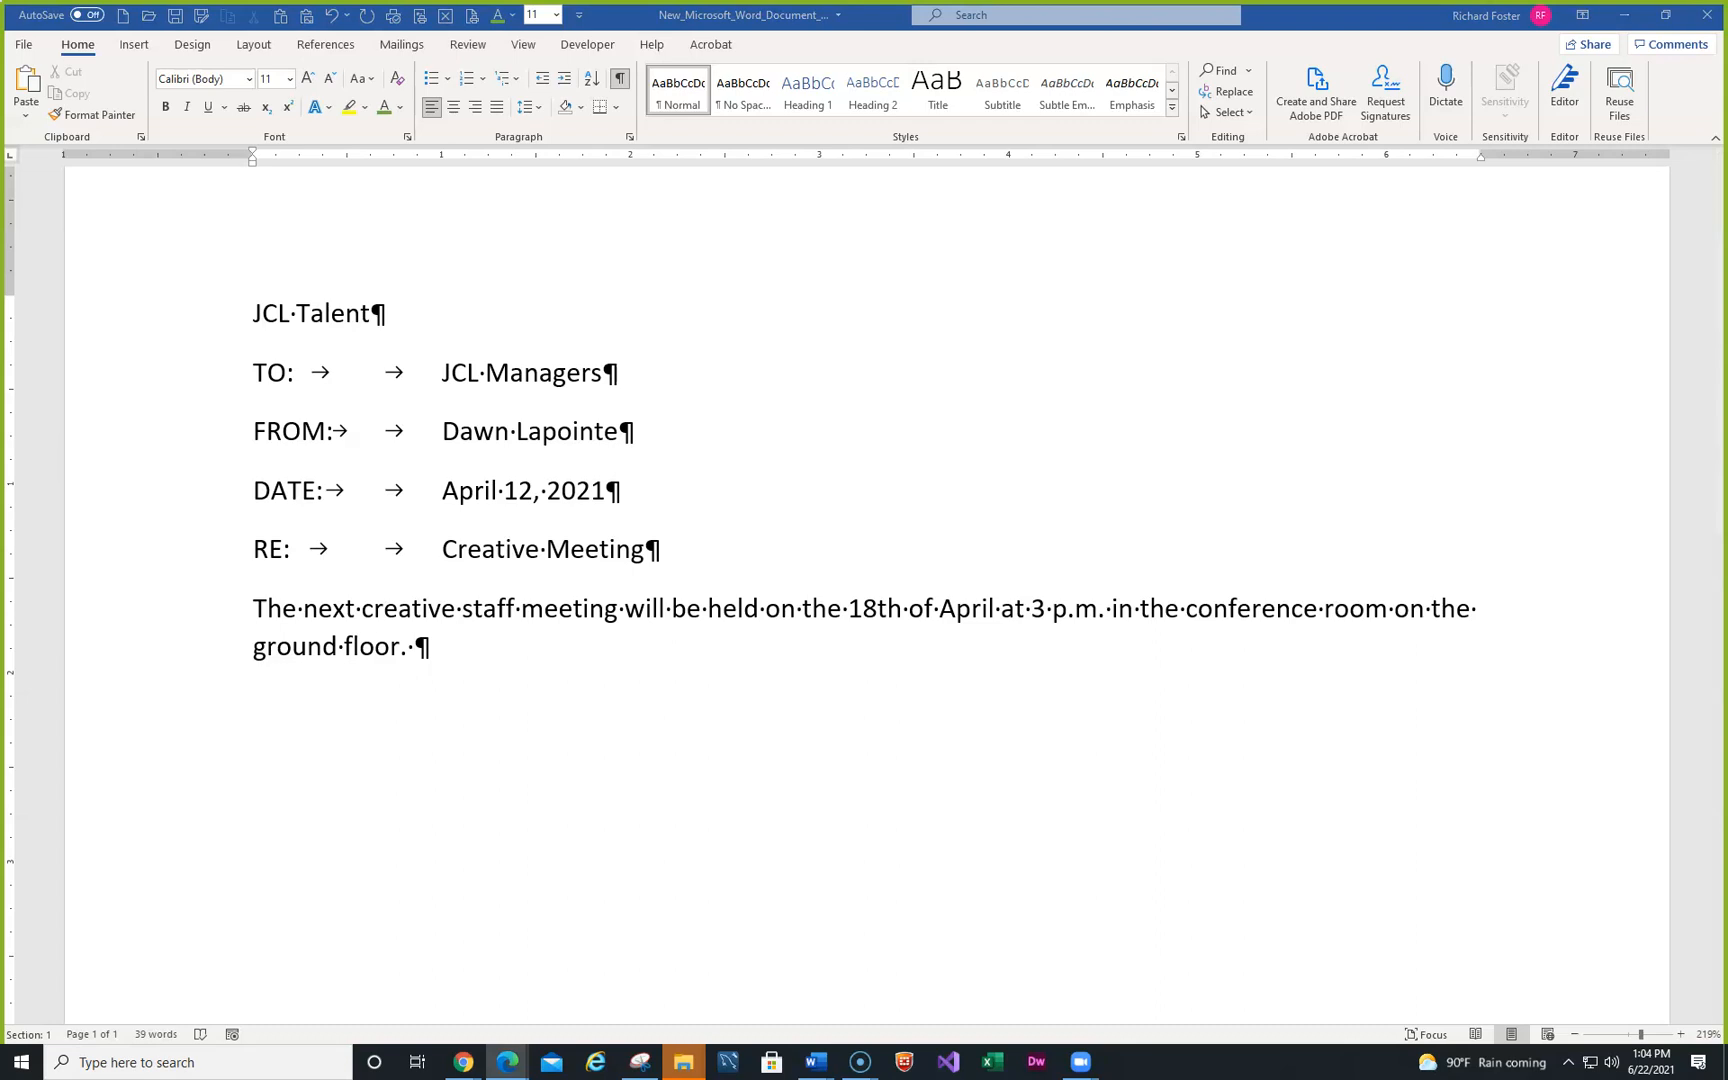
- Add sentences on the agenda (accessibility design of the new Recruitment Tips webpage) and the September schedule, then start a new paragraph
{"action": "left_click", "coordinate": [497, 648]}
{"action": "type", "text": "Headubg te="}
{"action": "key", "text": "BackSpace"}
{"action": "key", "text": "BackSpace"}
{"action": "key", "text": "BackSpace"}
{"action": "key", "text": "BackSpace"}
{"action": "key", "text": "BackSpace"}
{"action": "key", "text": "BackSpace"}
{"action": "key", "text": "BackSpace"}
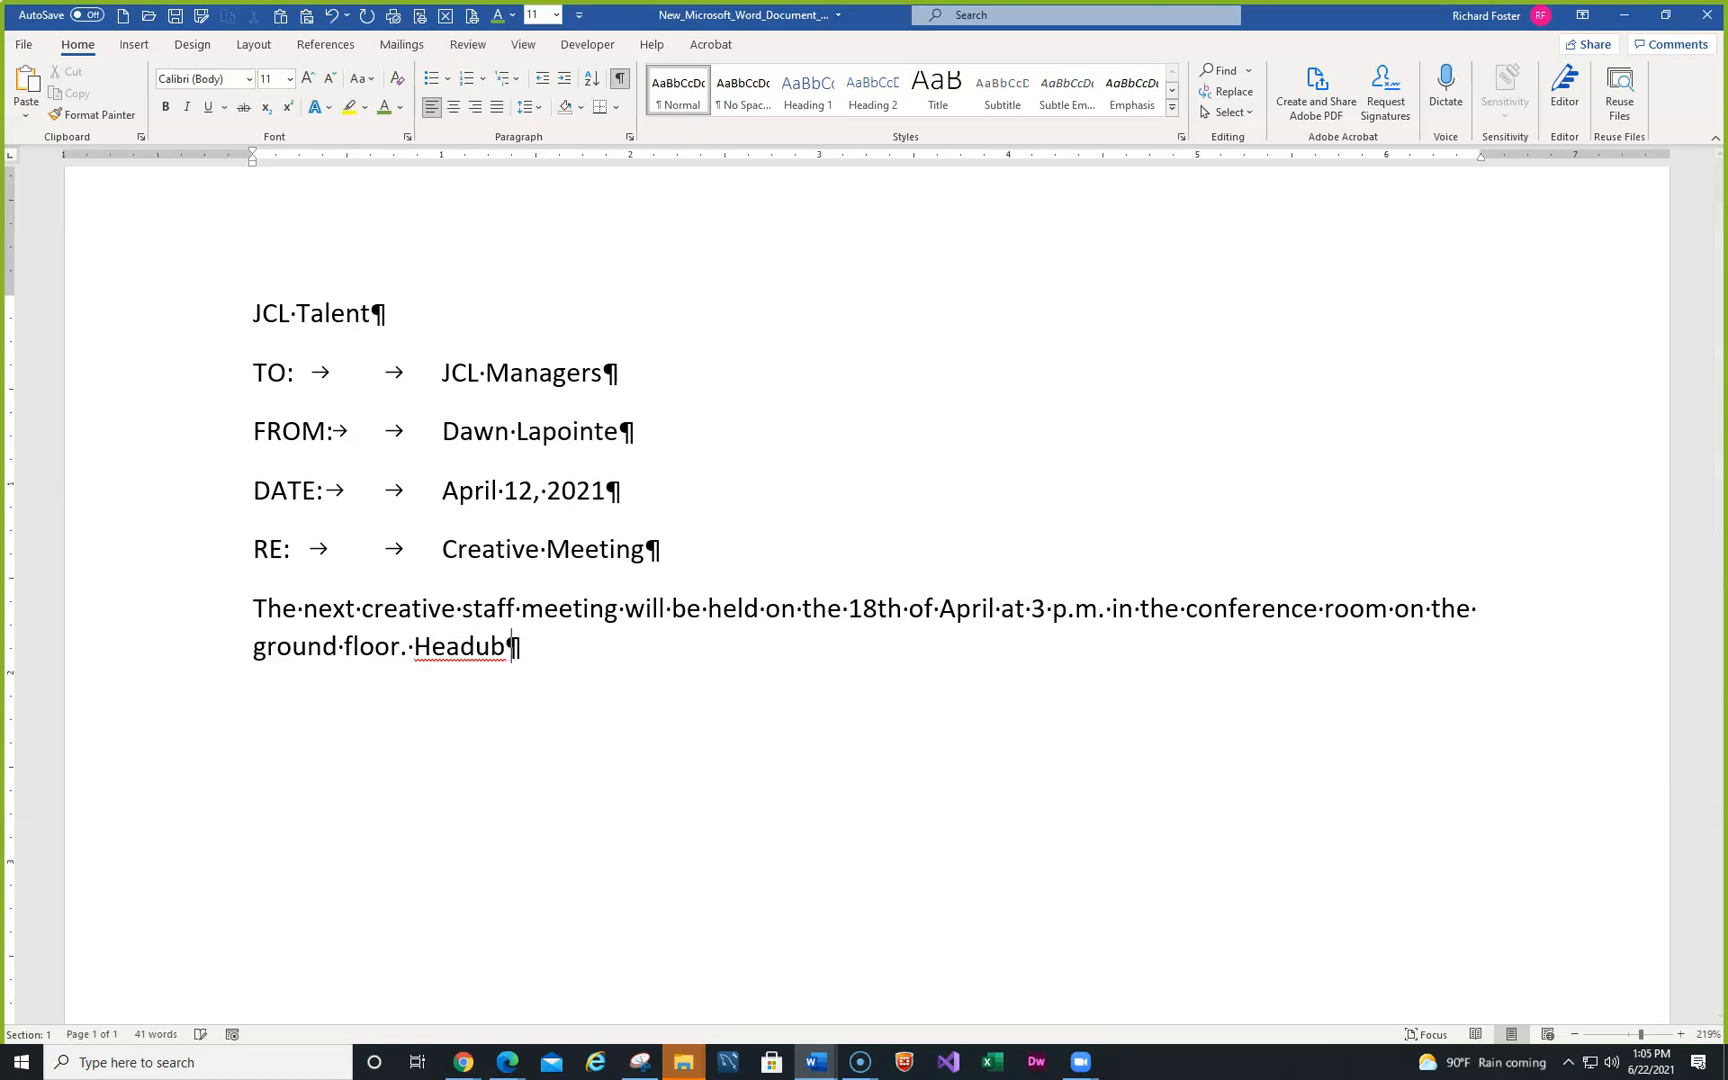
{"action": "type", "text": "ing the"}
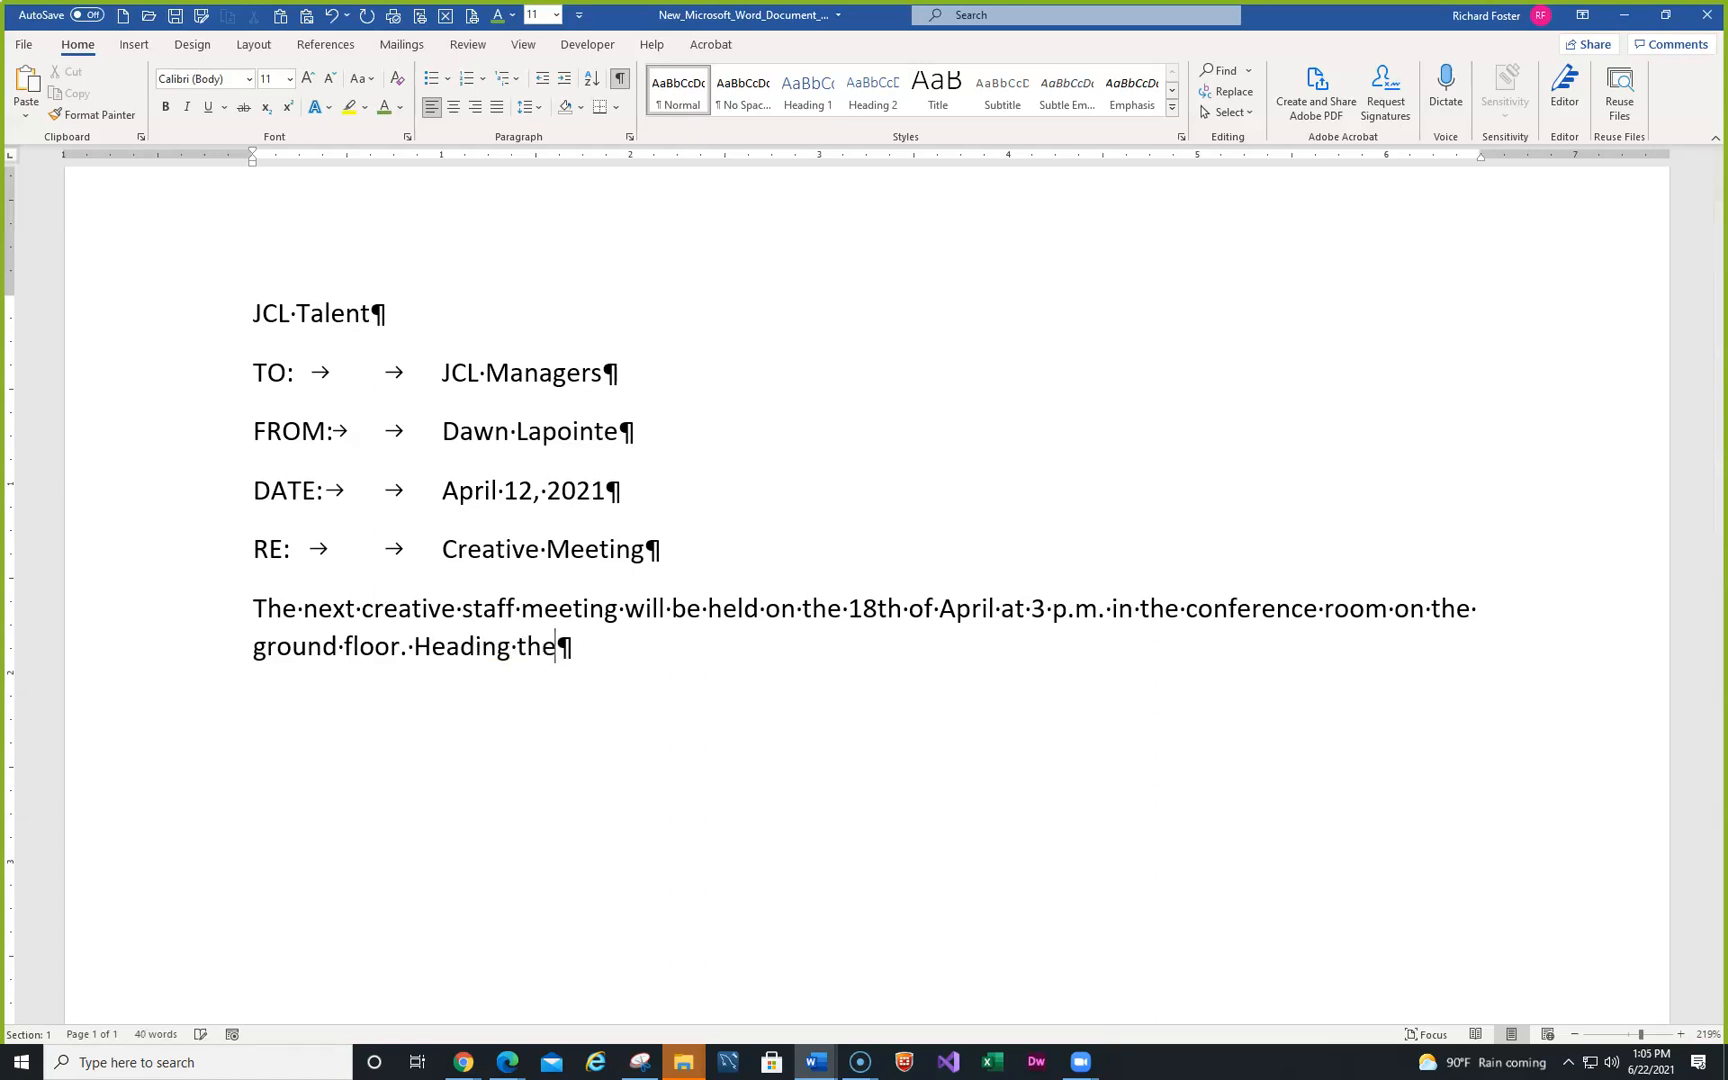
{"action": "type", "text": " agenda wil"}
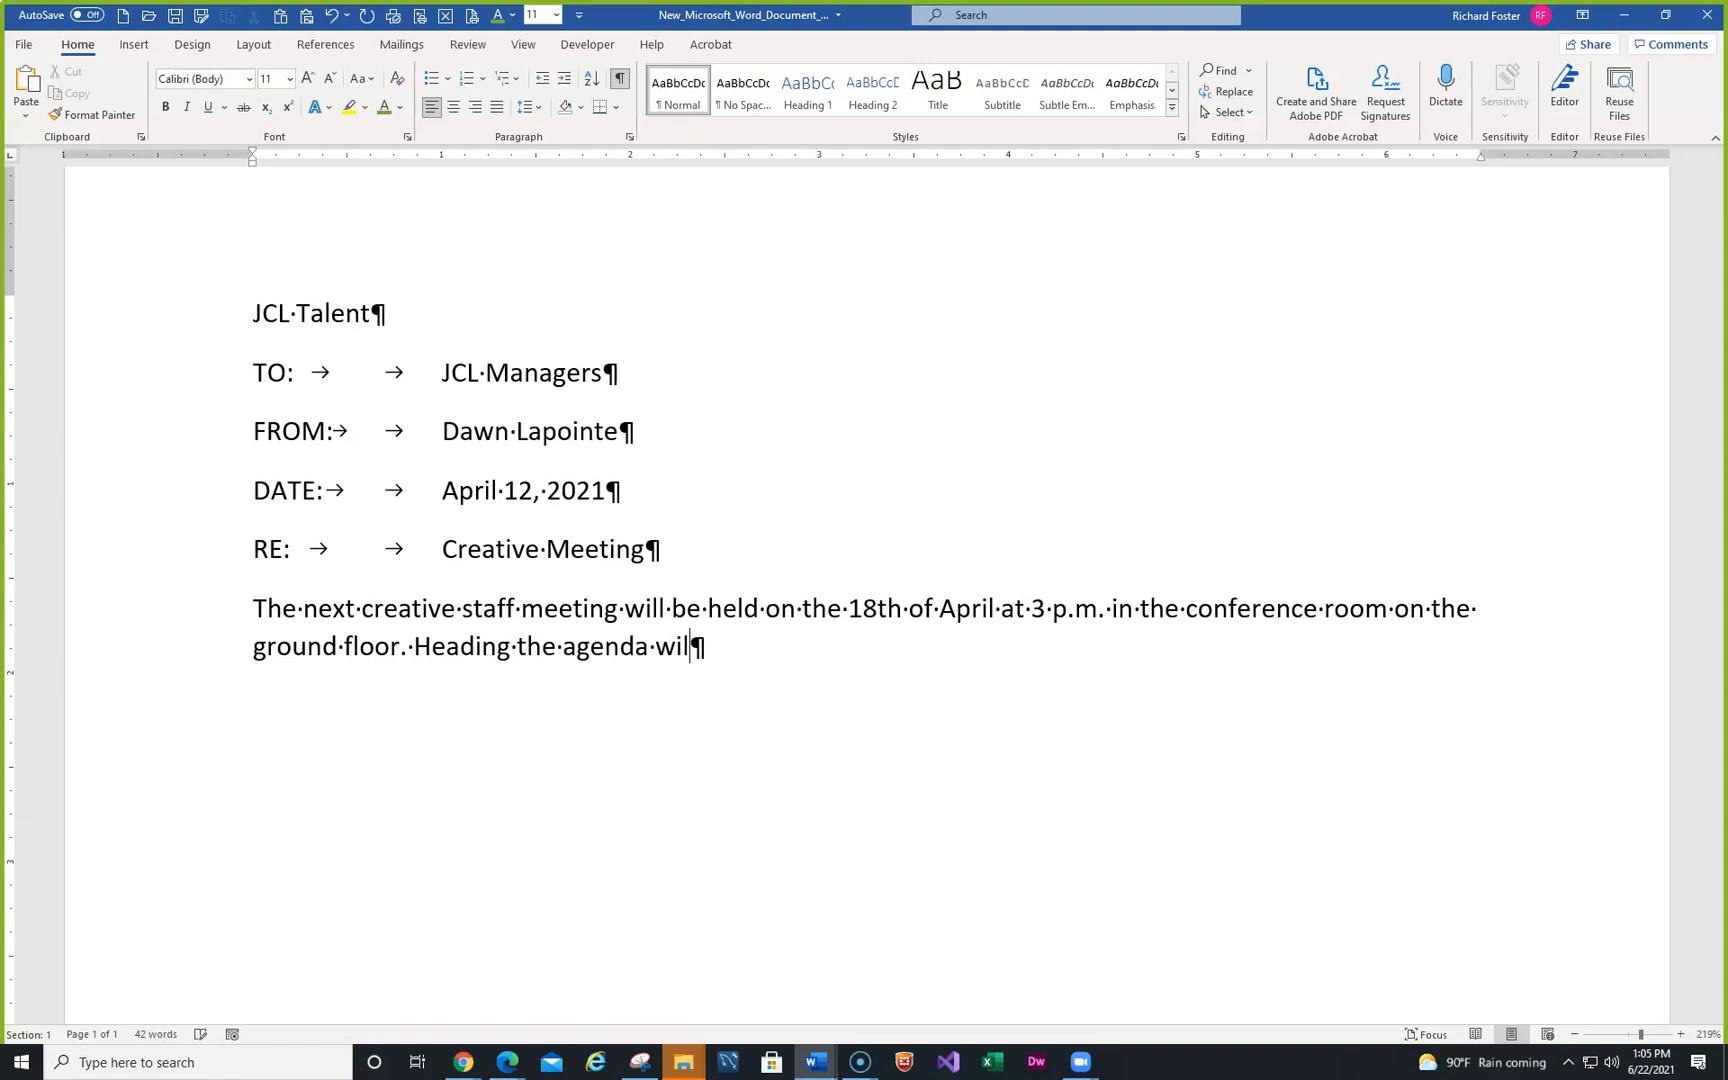
{"action": "type", "text": "l be the acc"}
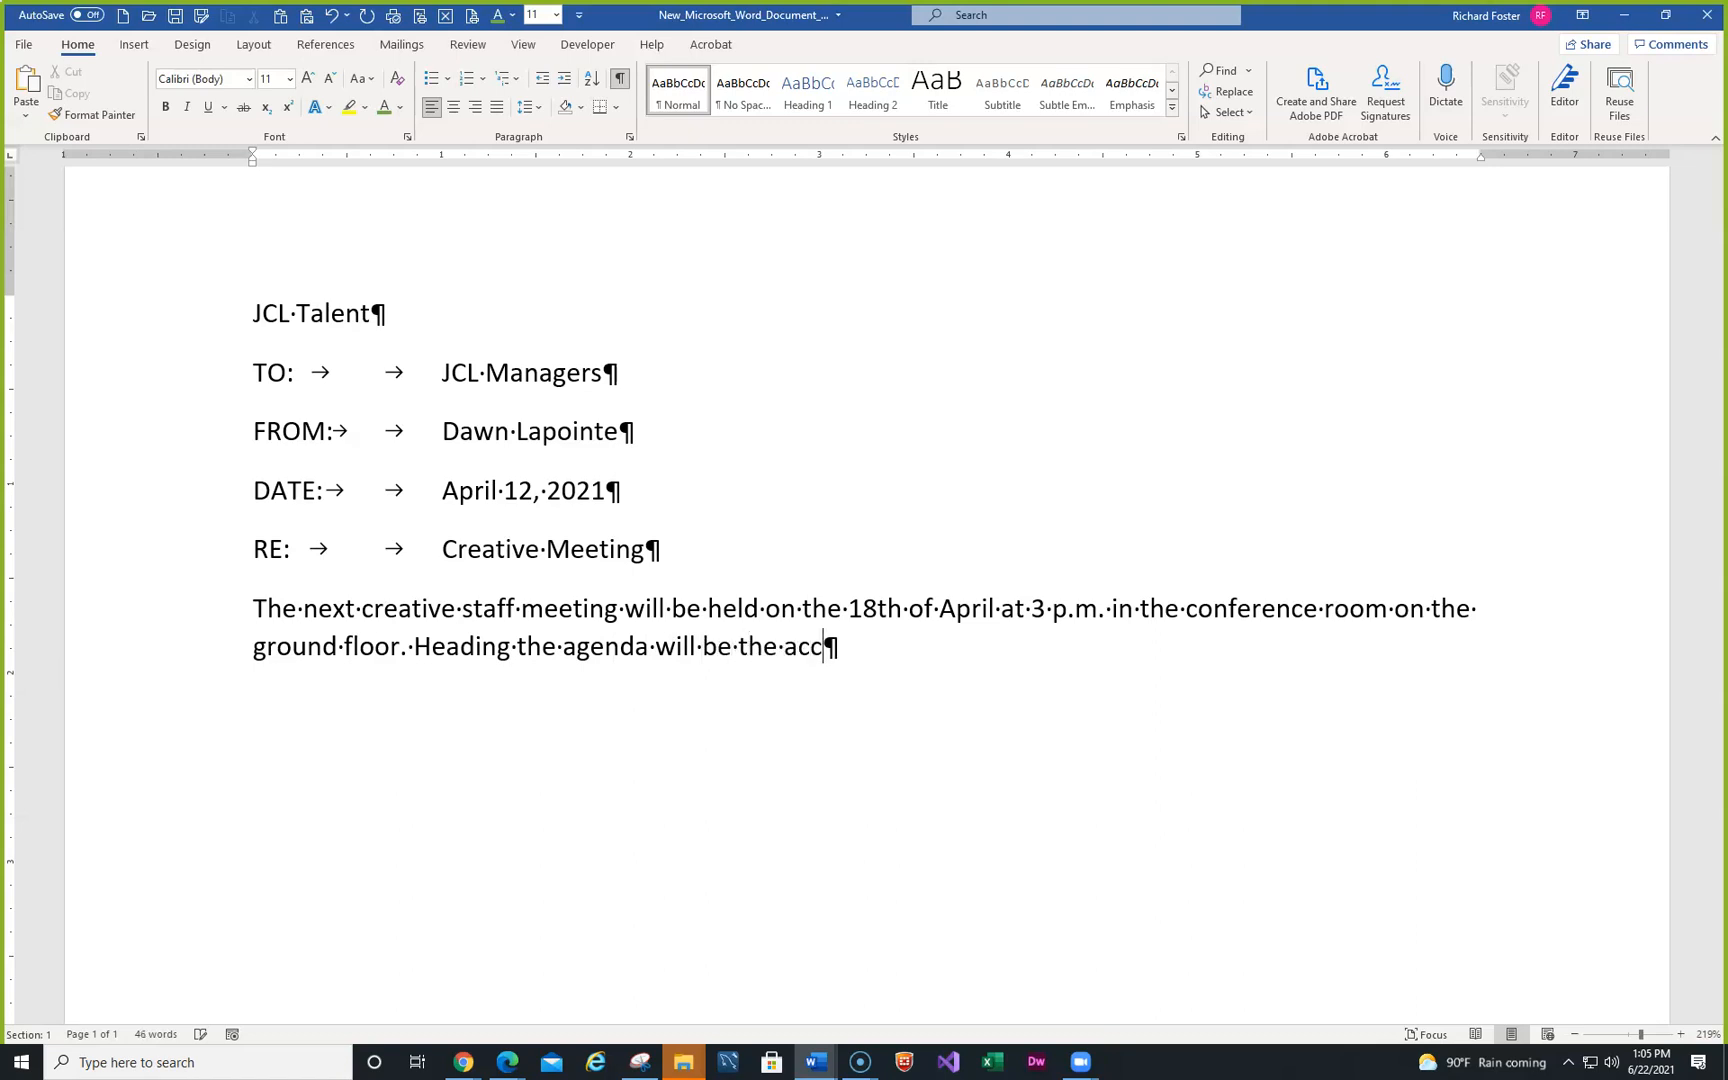
{"action": "type", "text": "essibility d"}
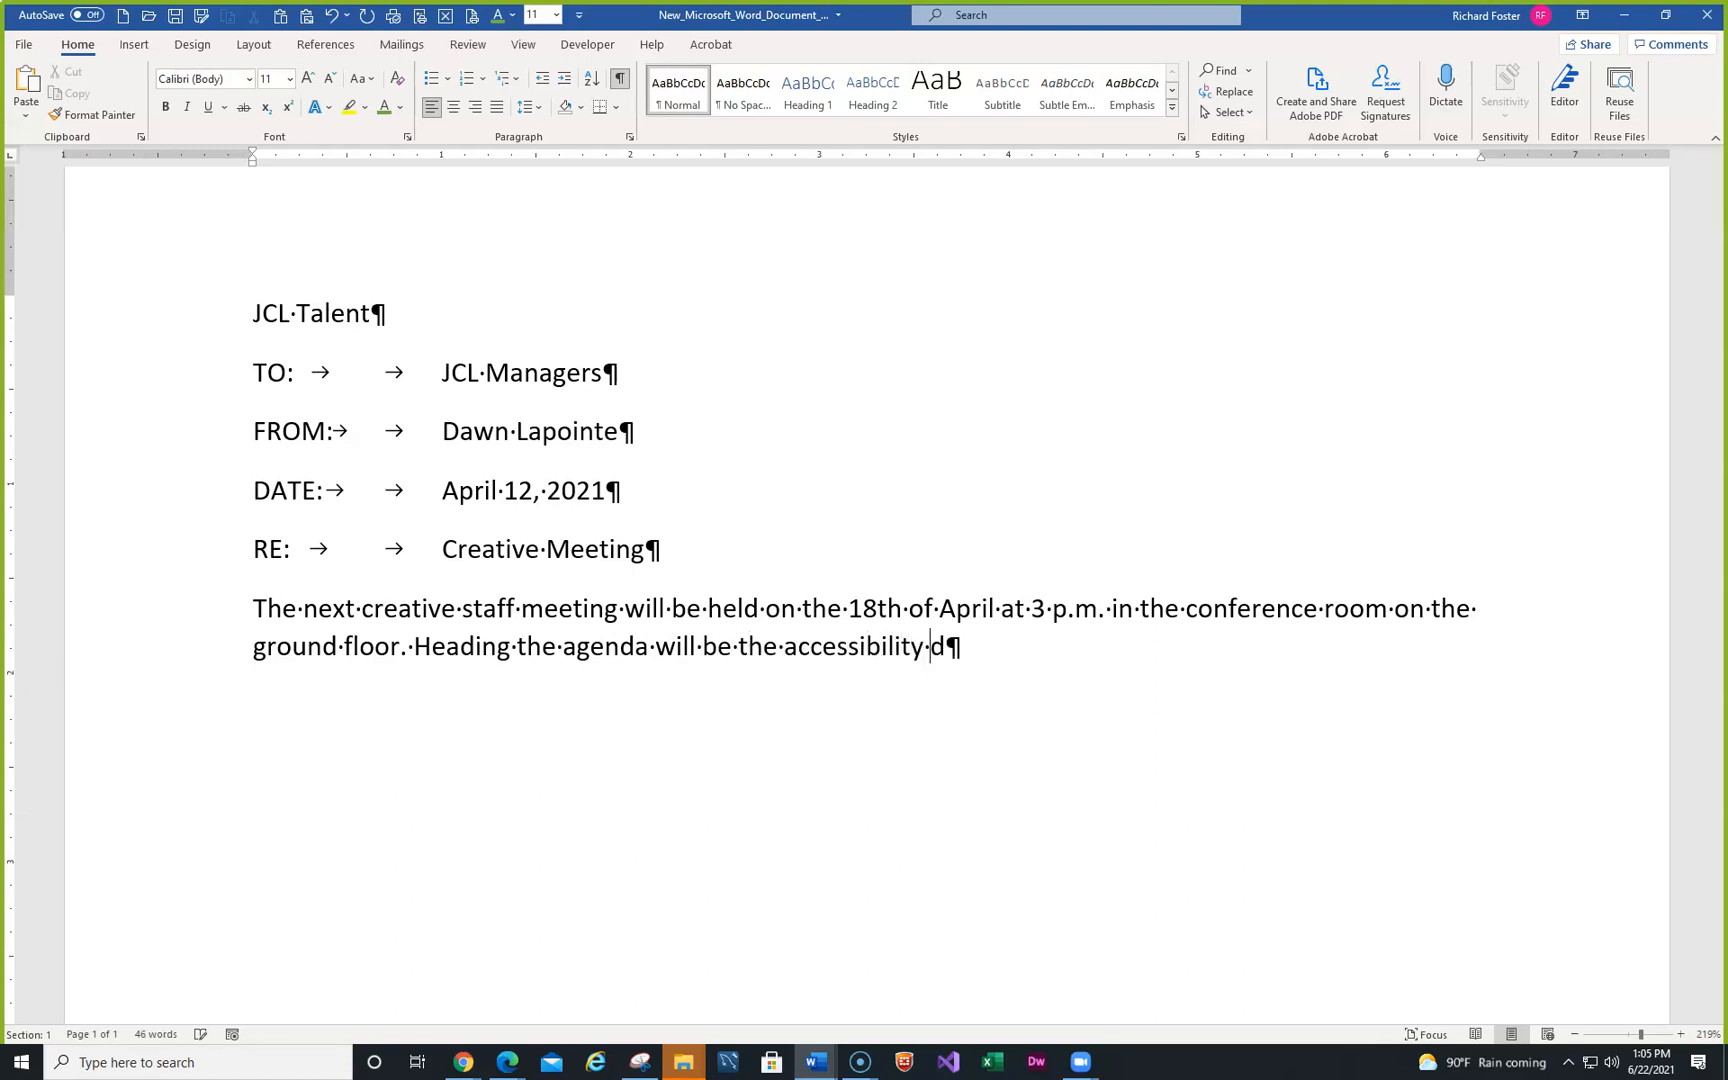
{"action": "type", "text": "esign of our new Recruitment Tips webpage. T"}
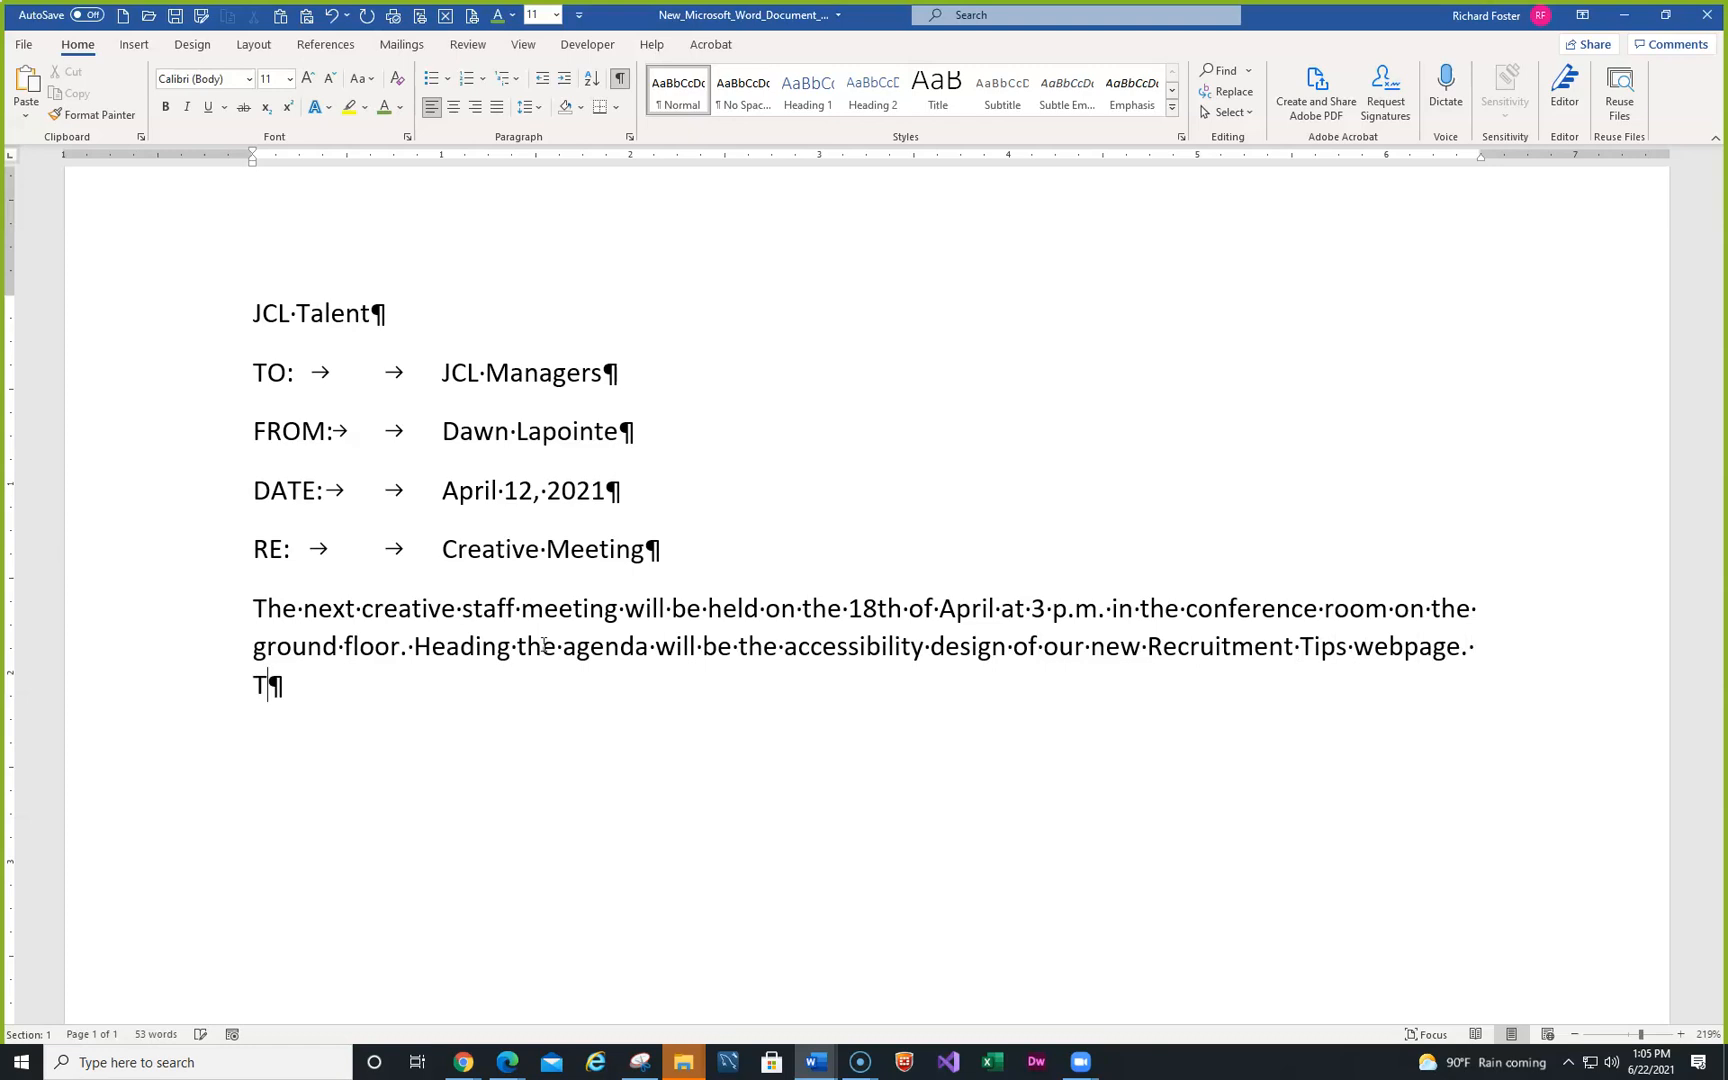
{"action": "type", "text": "he page "}
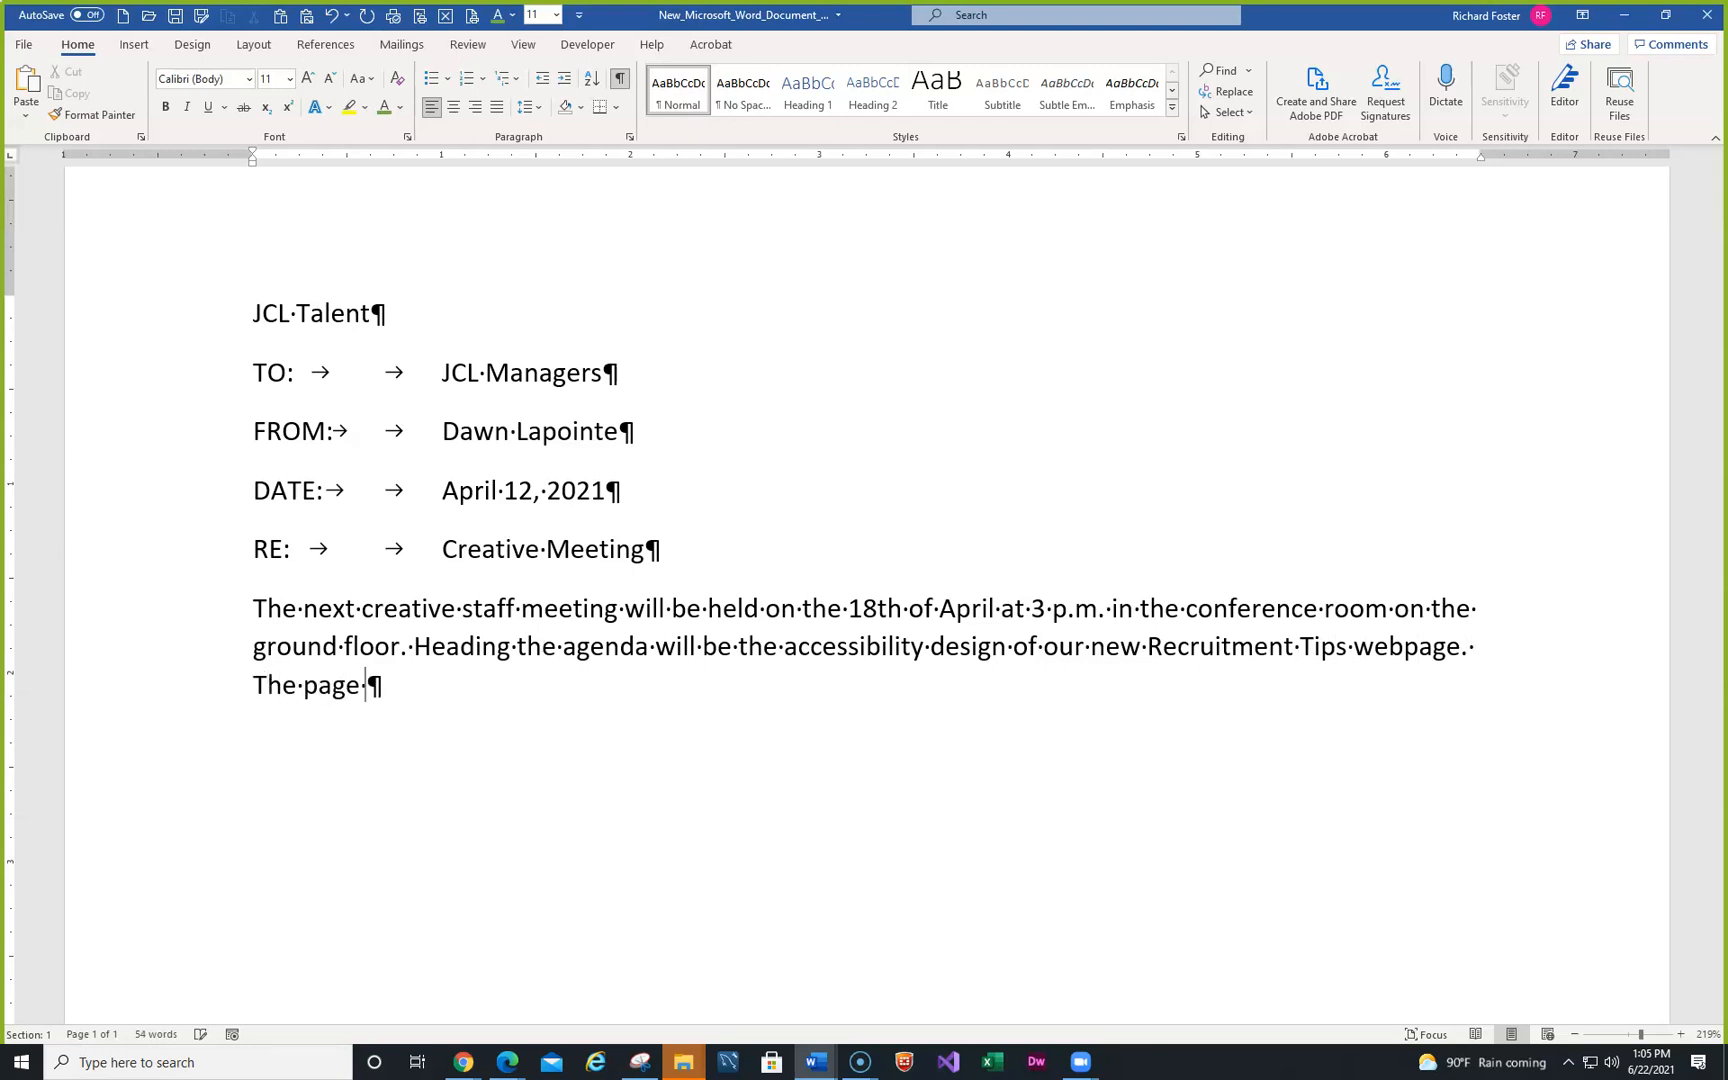
{"action": "type", "text": "is schedule"}
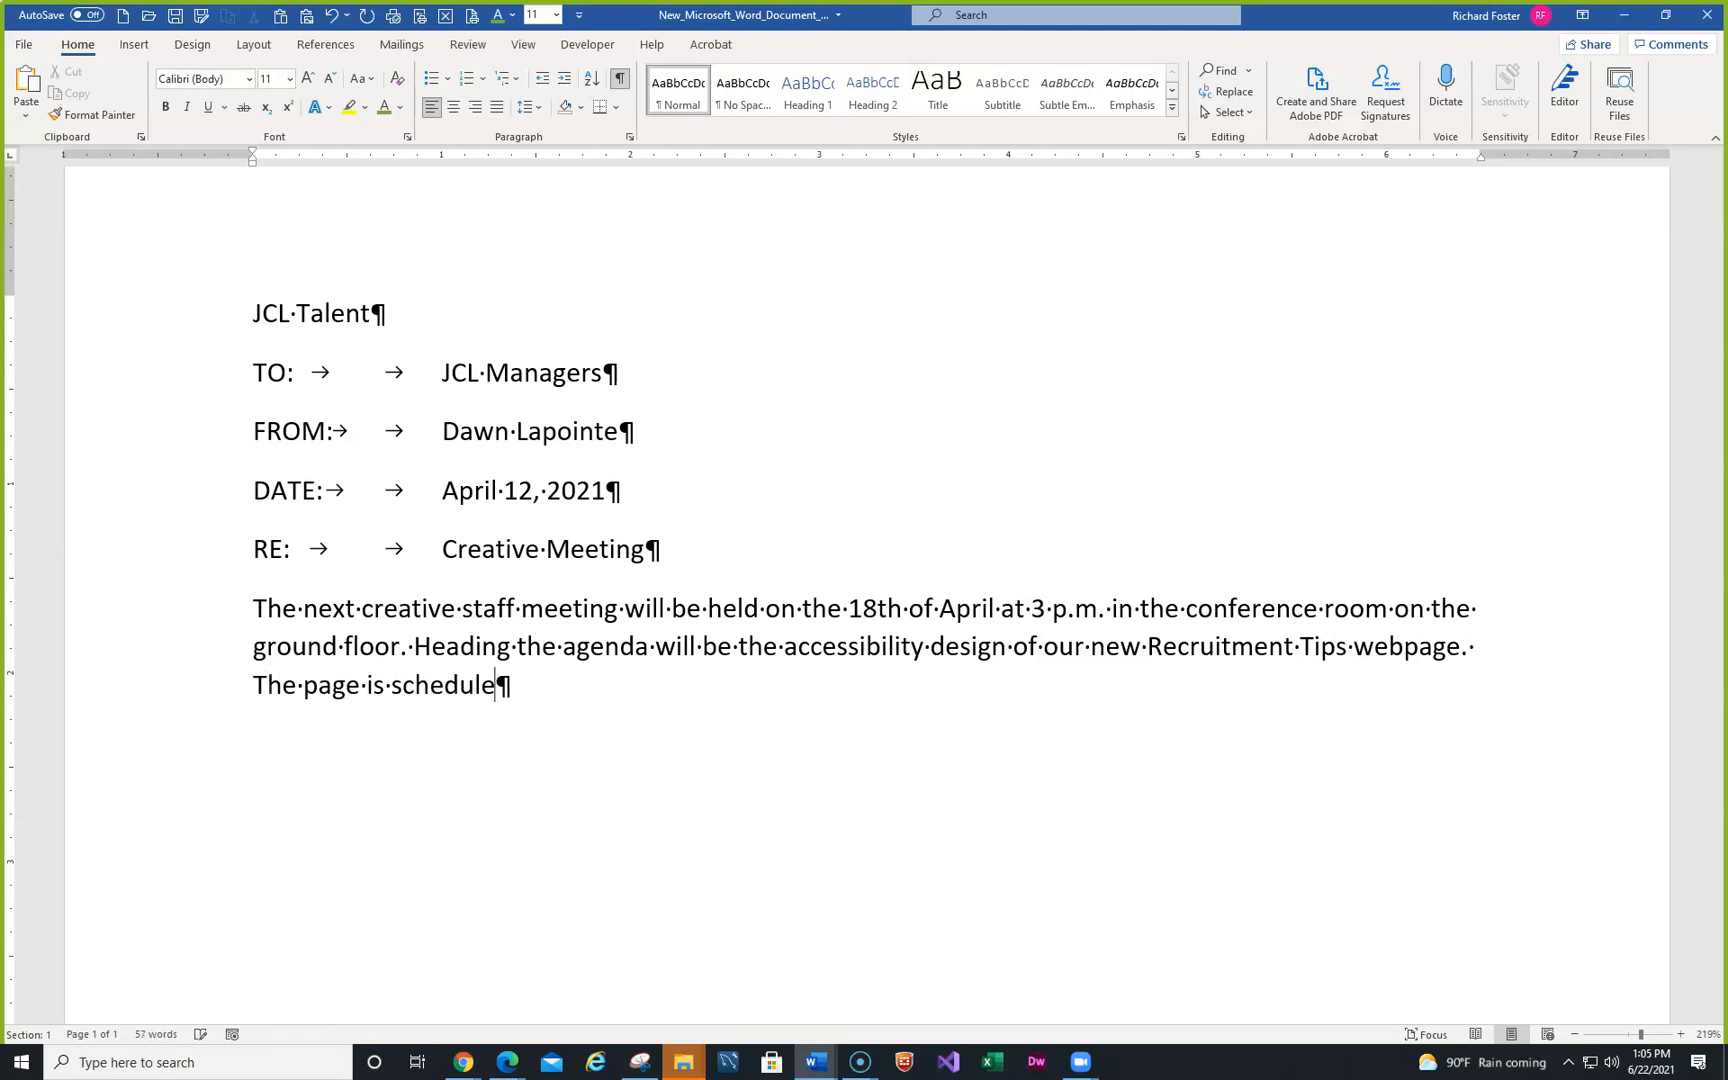
{"action": "type", "text": "d for Septe"}
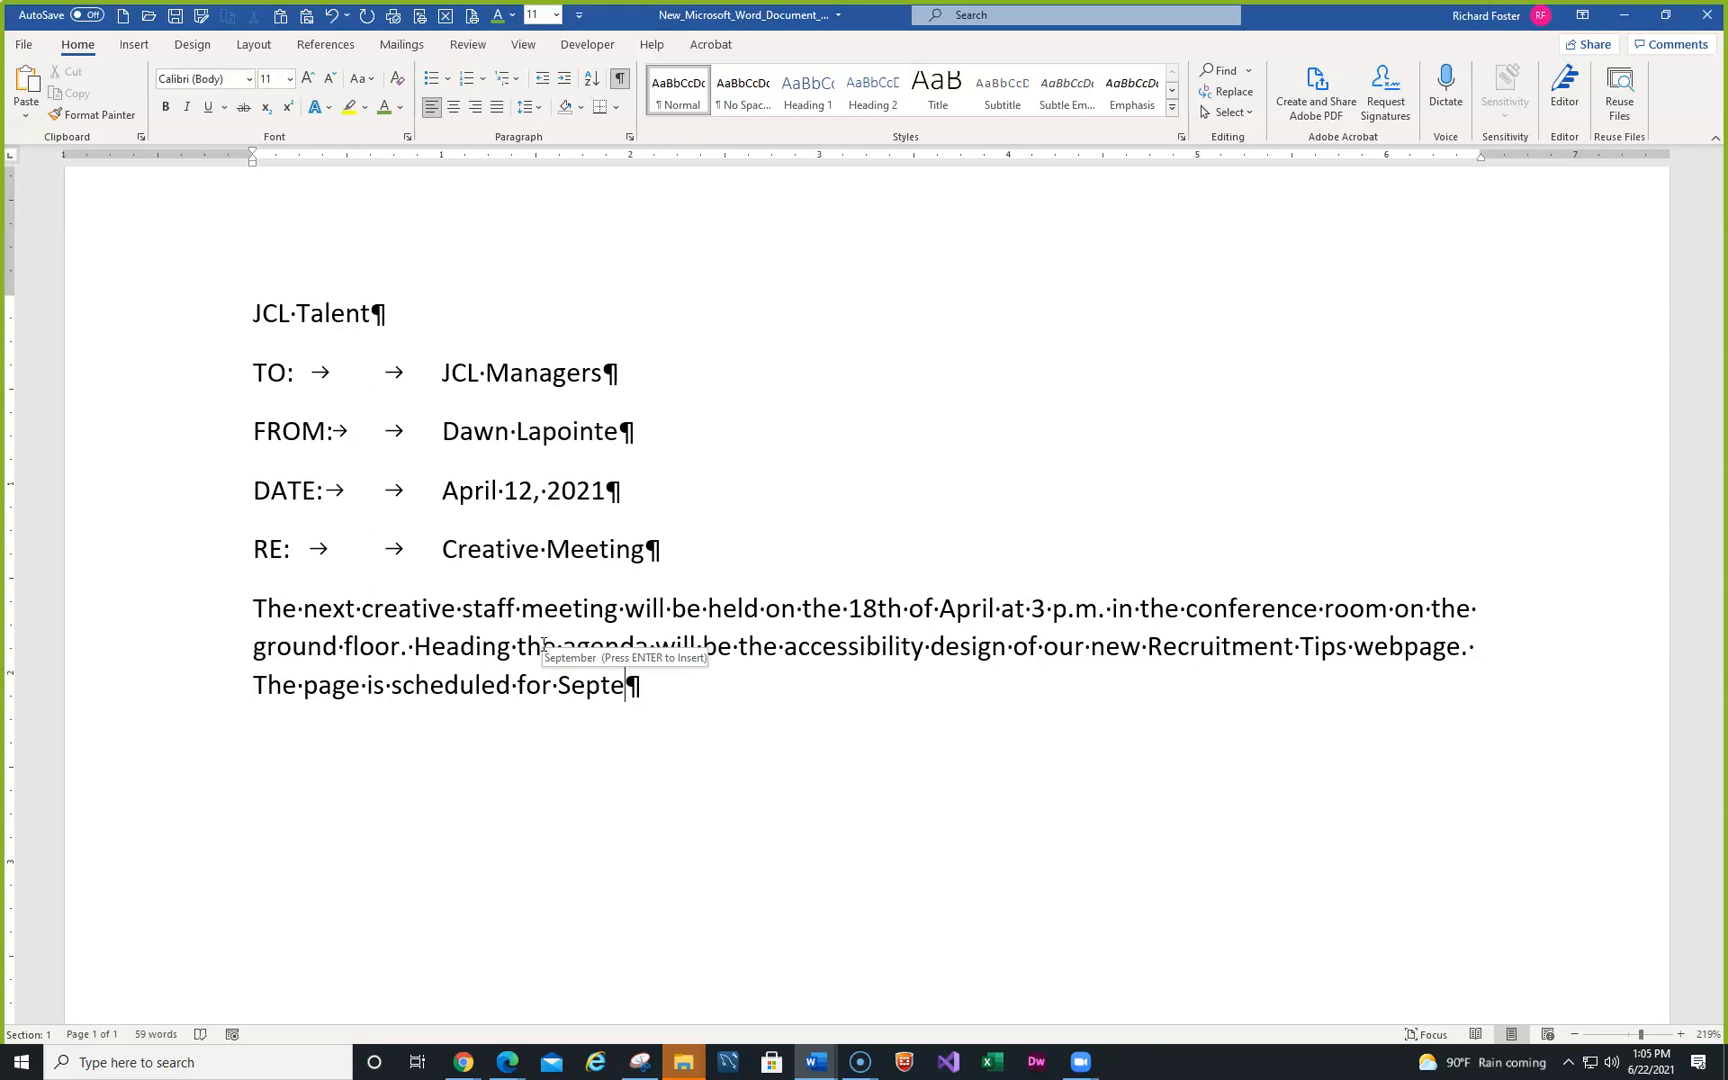
{"action": "key", "text": "Return"}
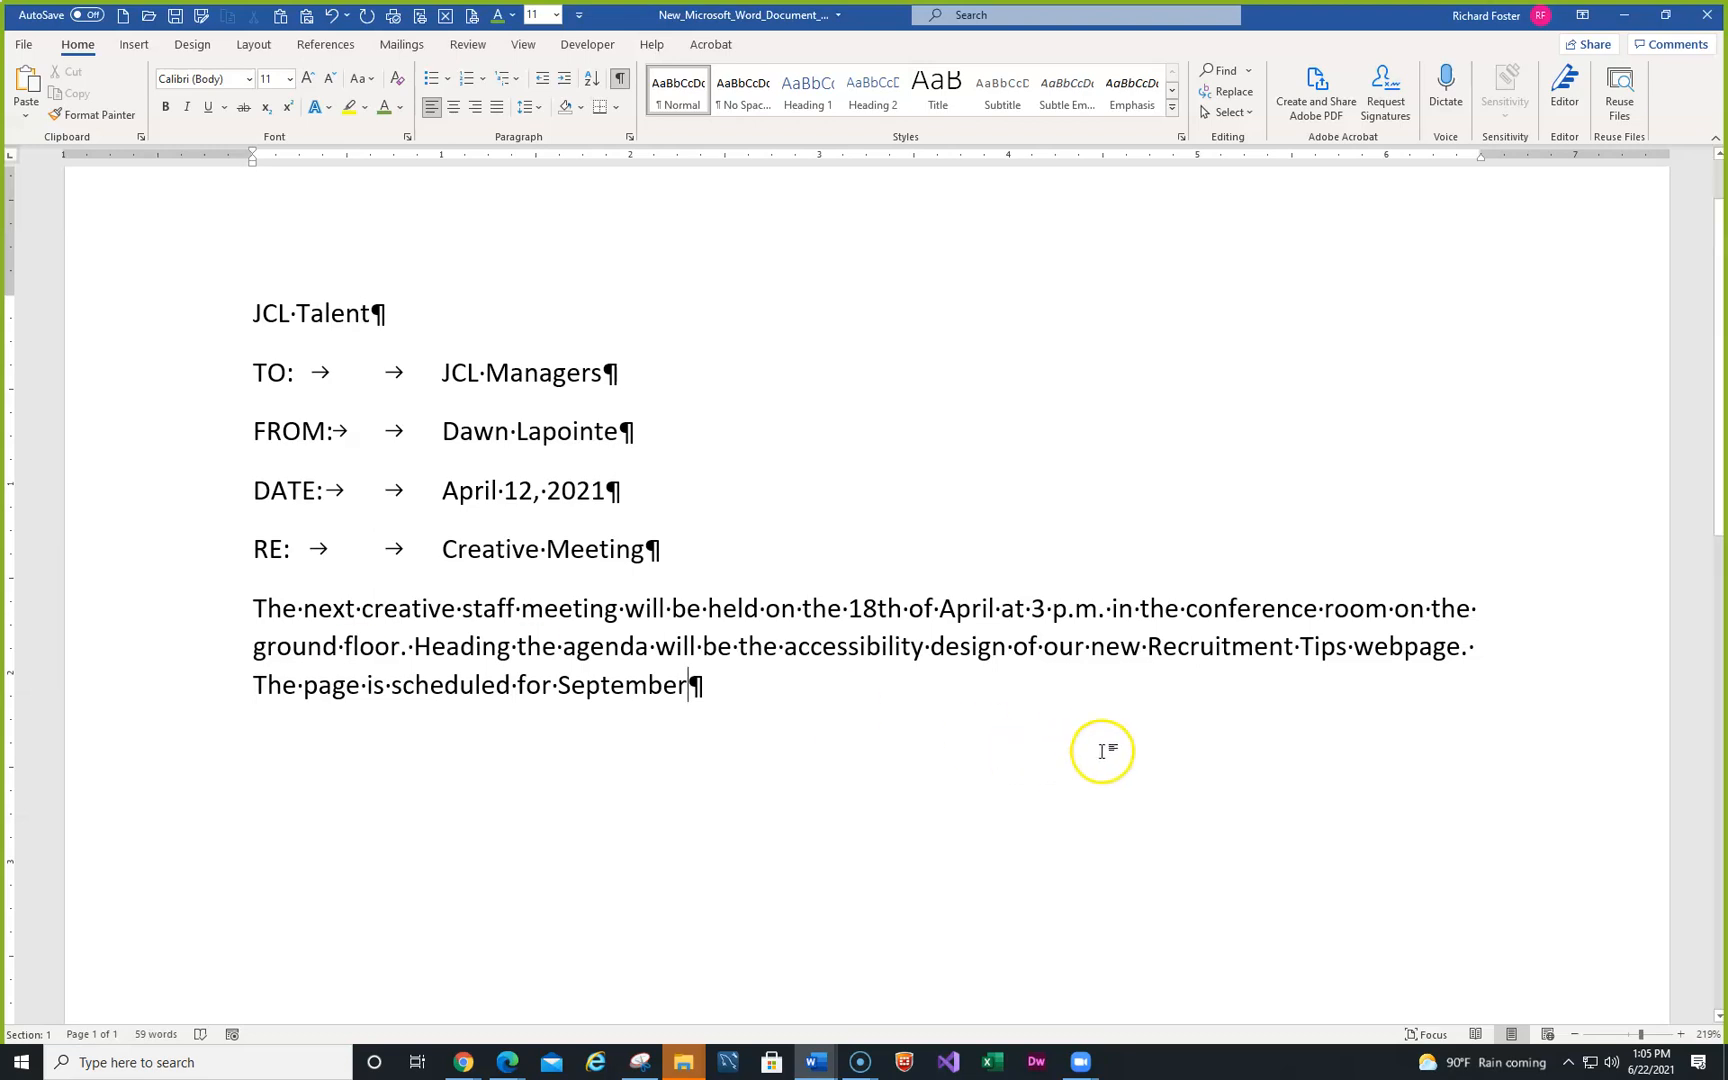
{"action": "type", "text": "."}
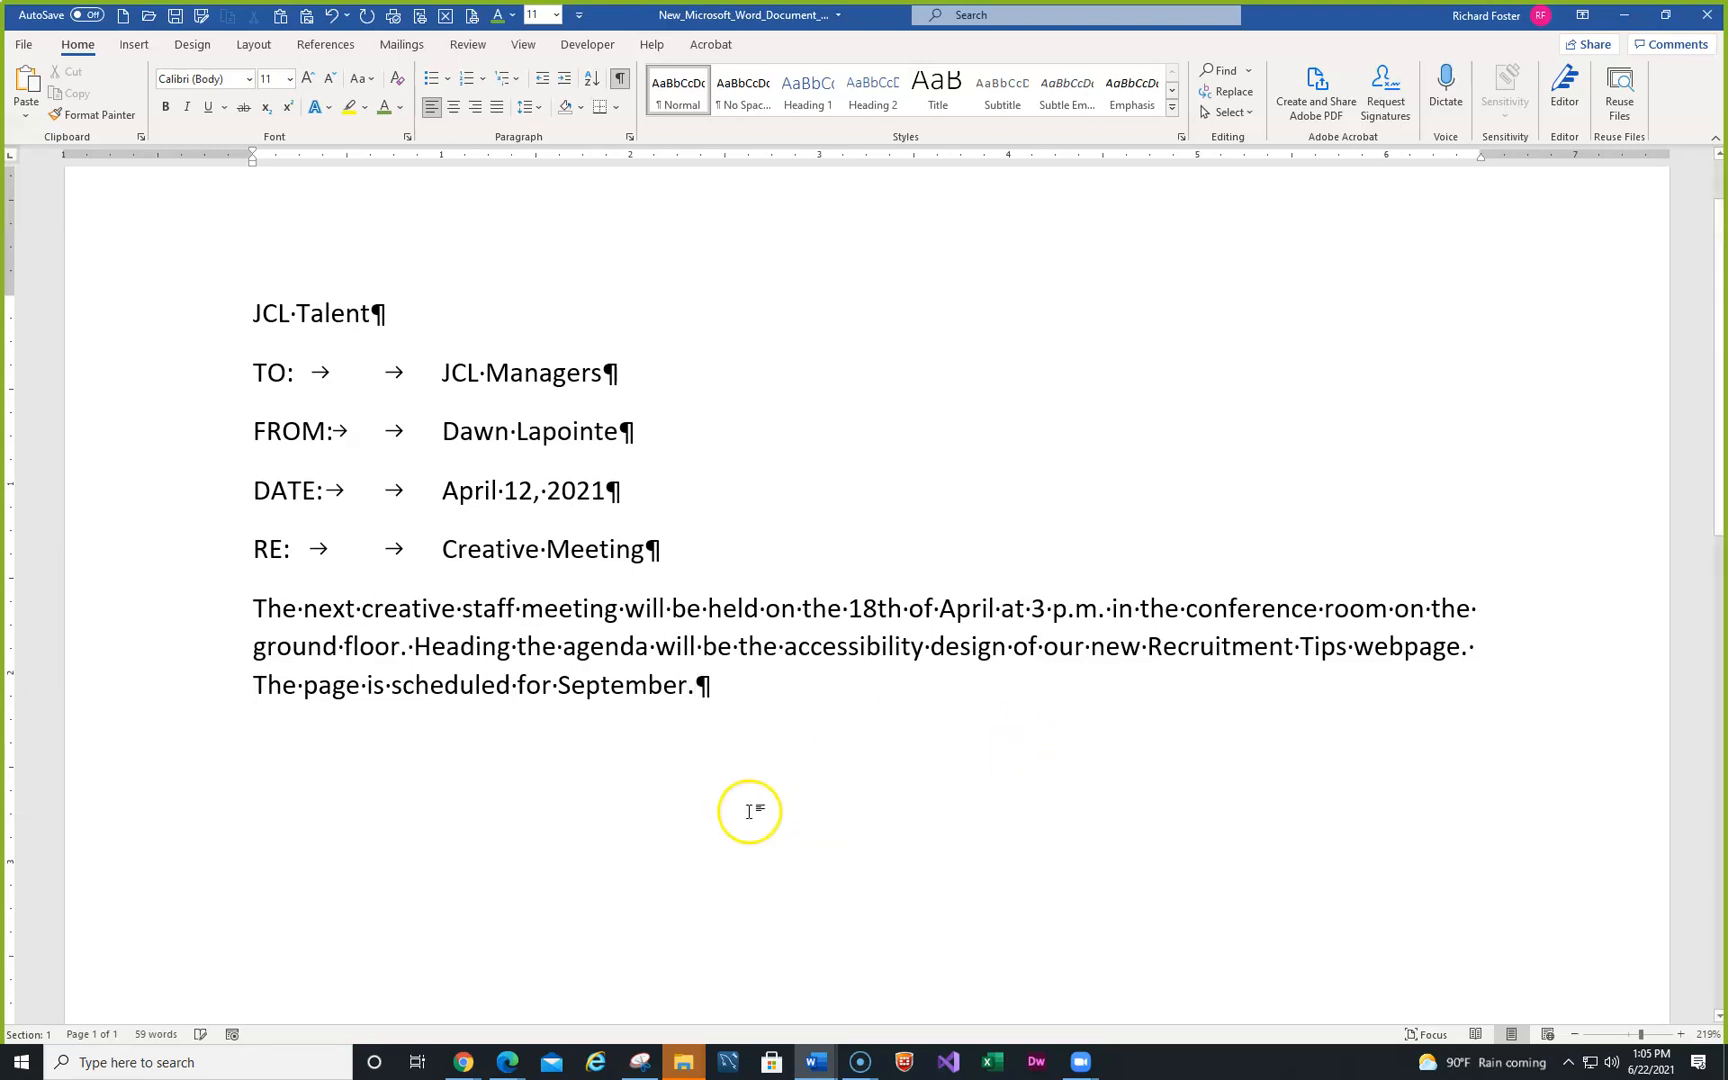
{"action": "key", "text": "Return"}
- Type the second paragraph: the new content writer hire, the attached outline, and reviewing World Wide Web Consorttium guidelines
{"action": "type", "text": "Anna J"}
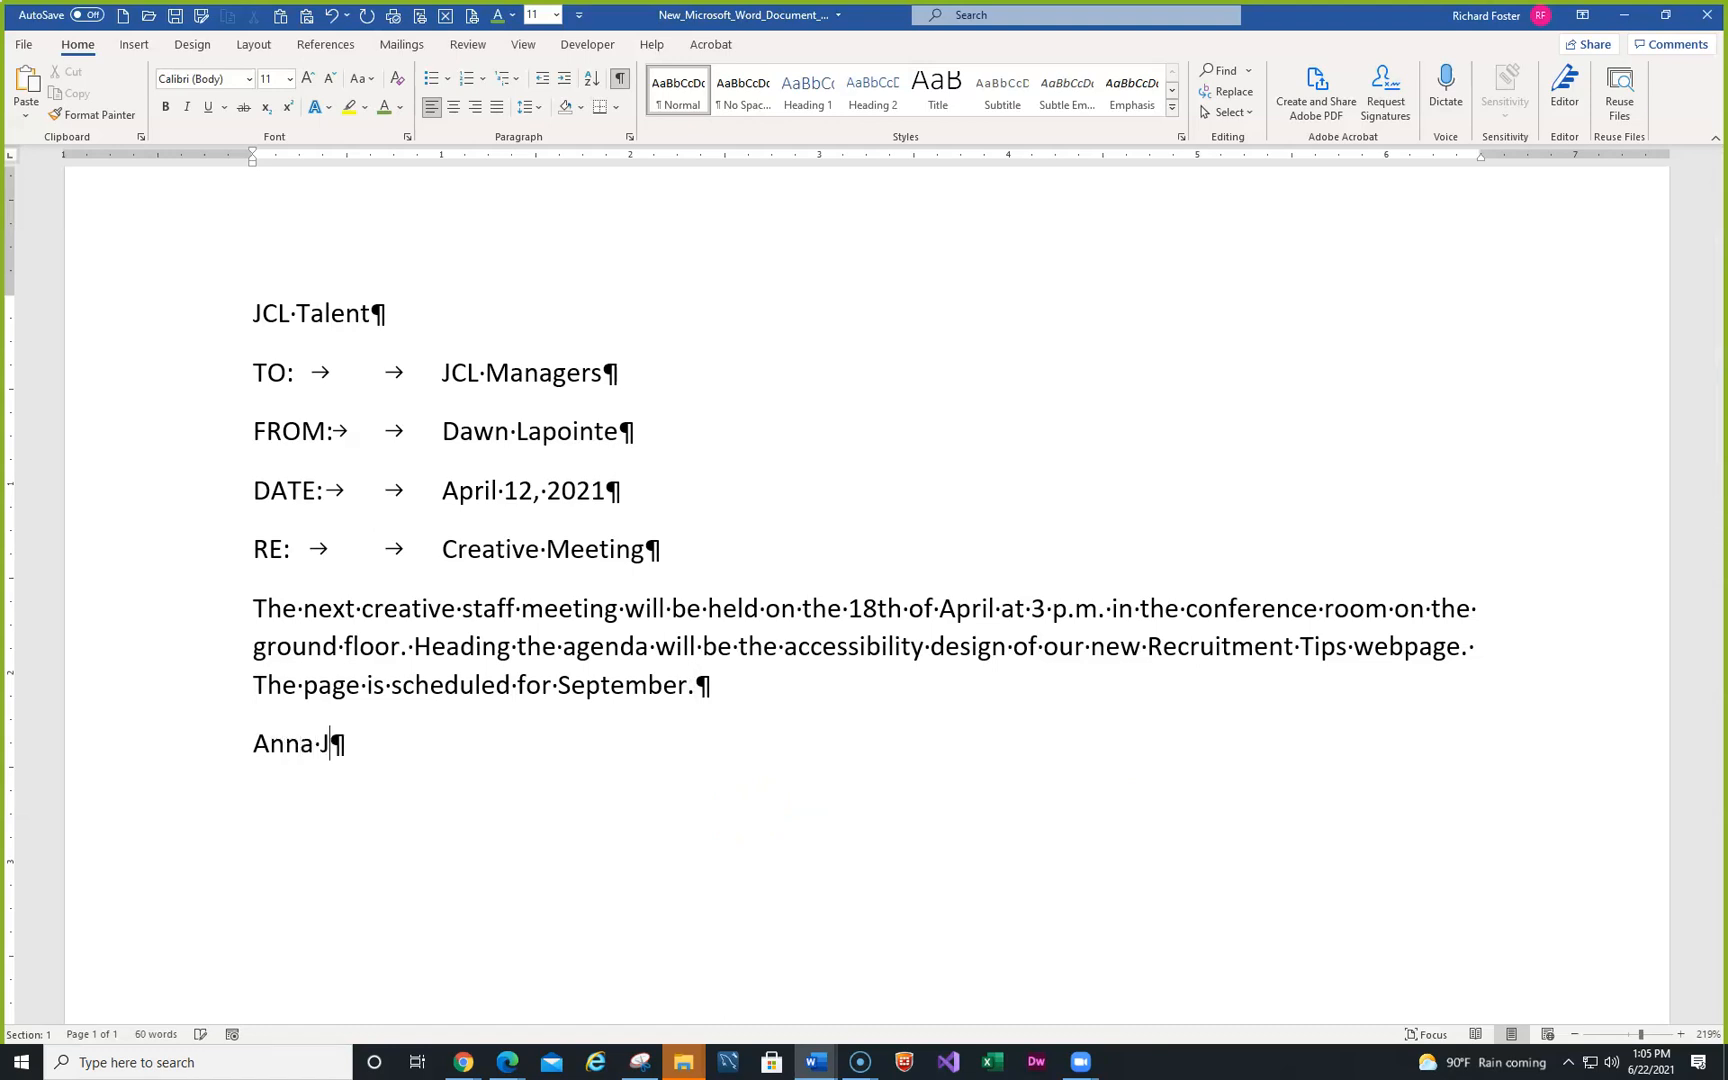
{"action": "type", "text": "ocharz has been h"}
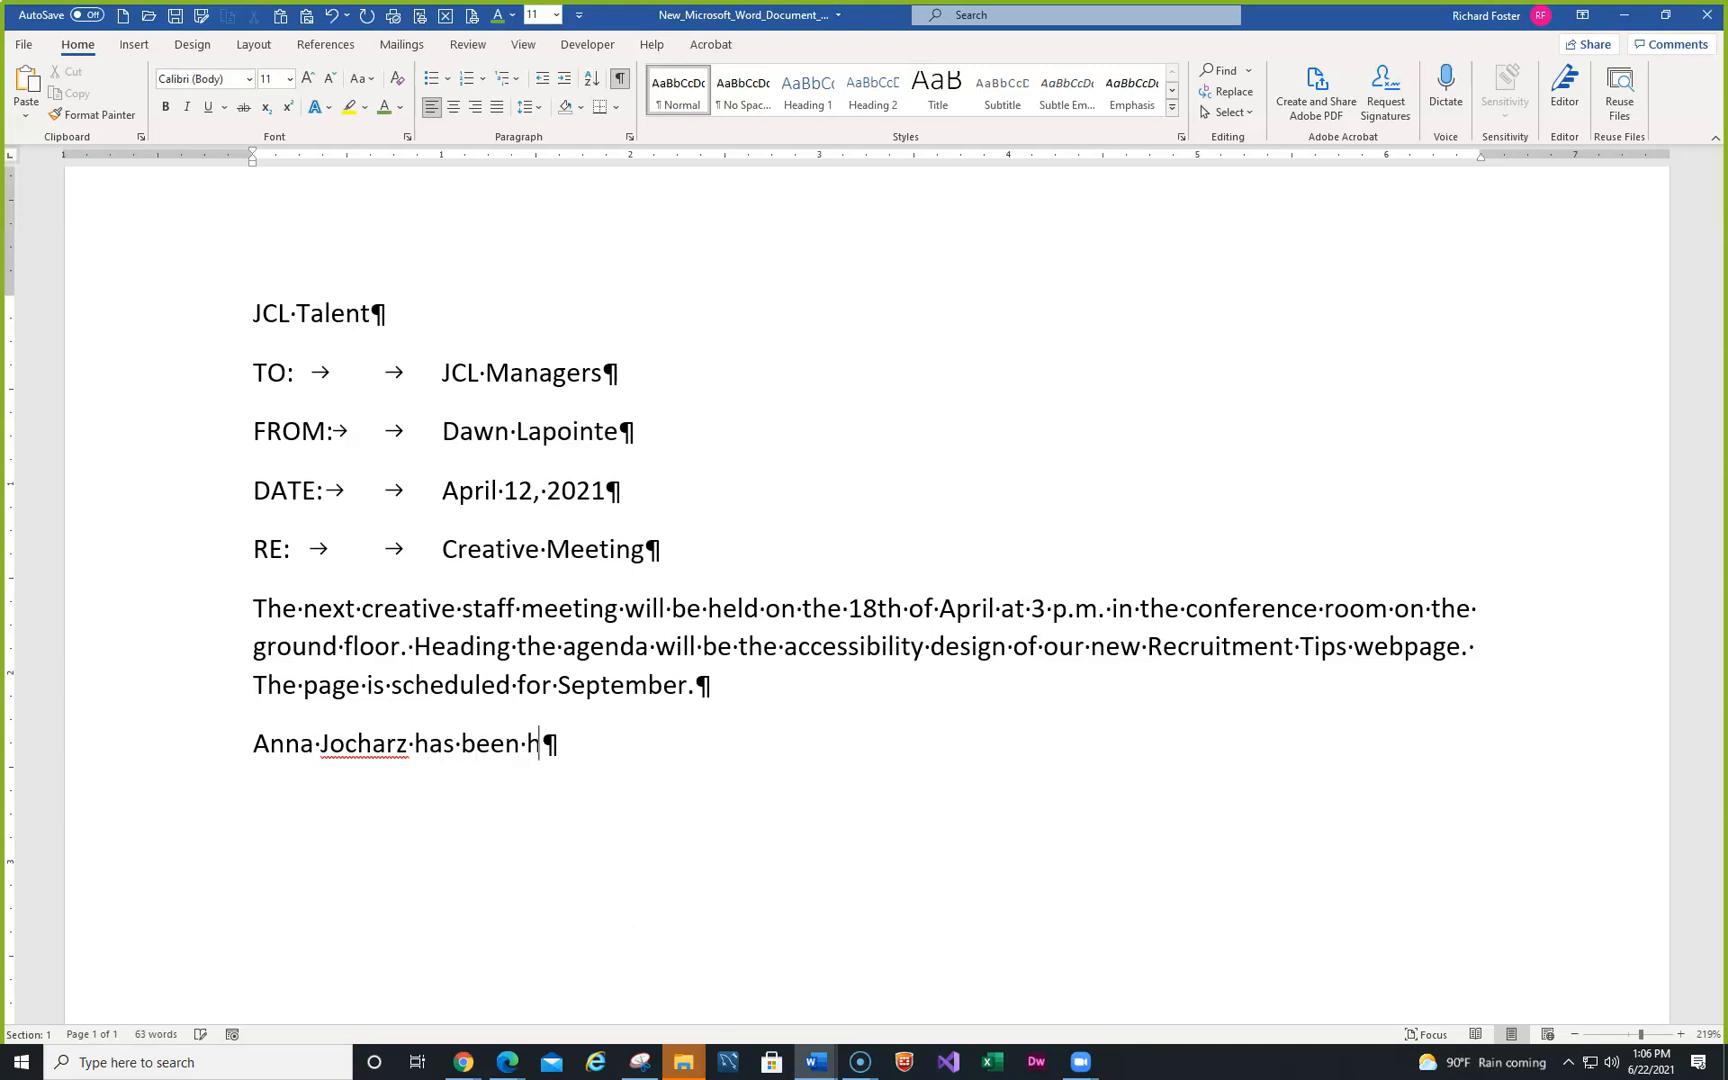
{"action": "type", "text": "ired to draft co"}
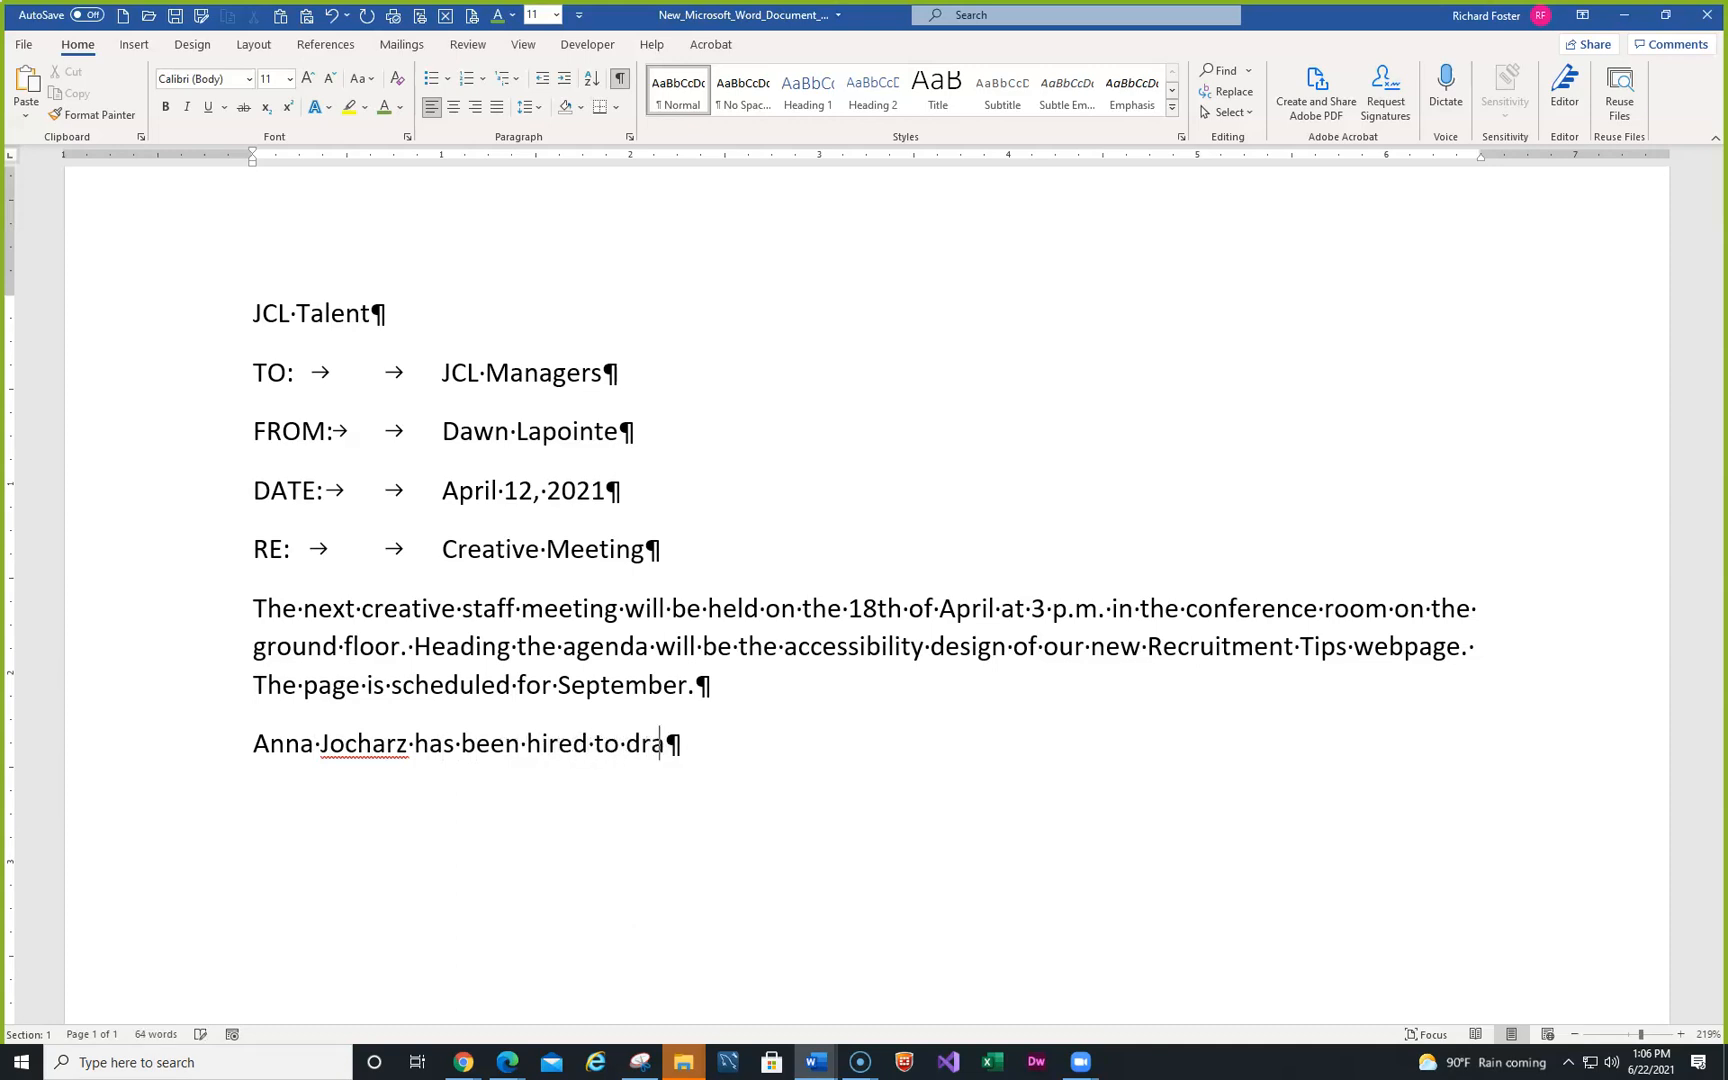
{"action": "type", "text": "t"}
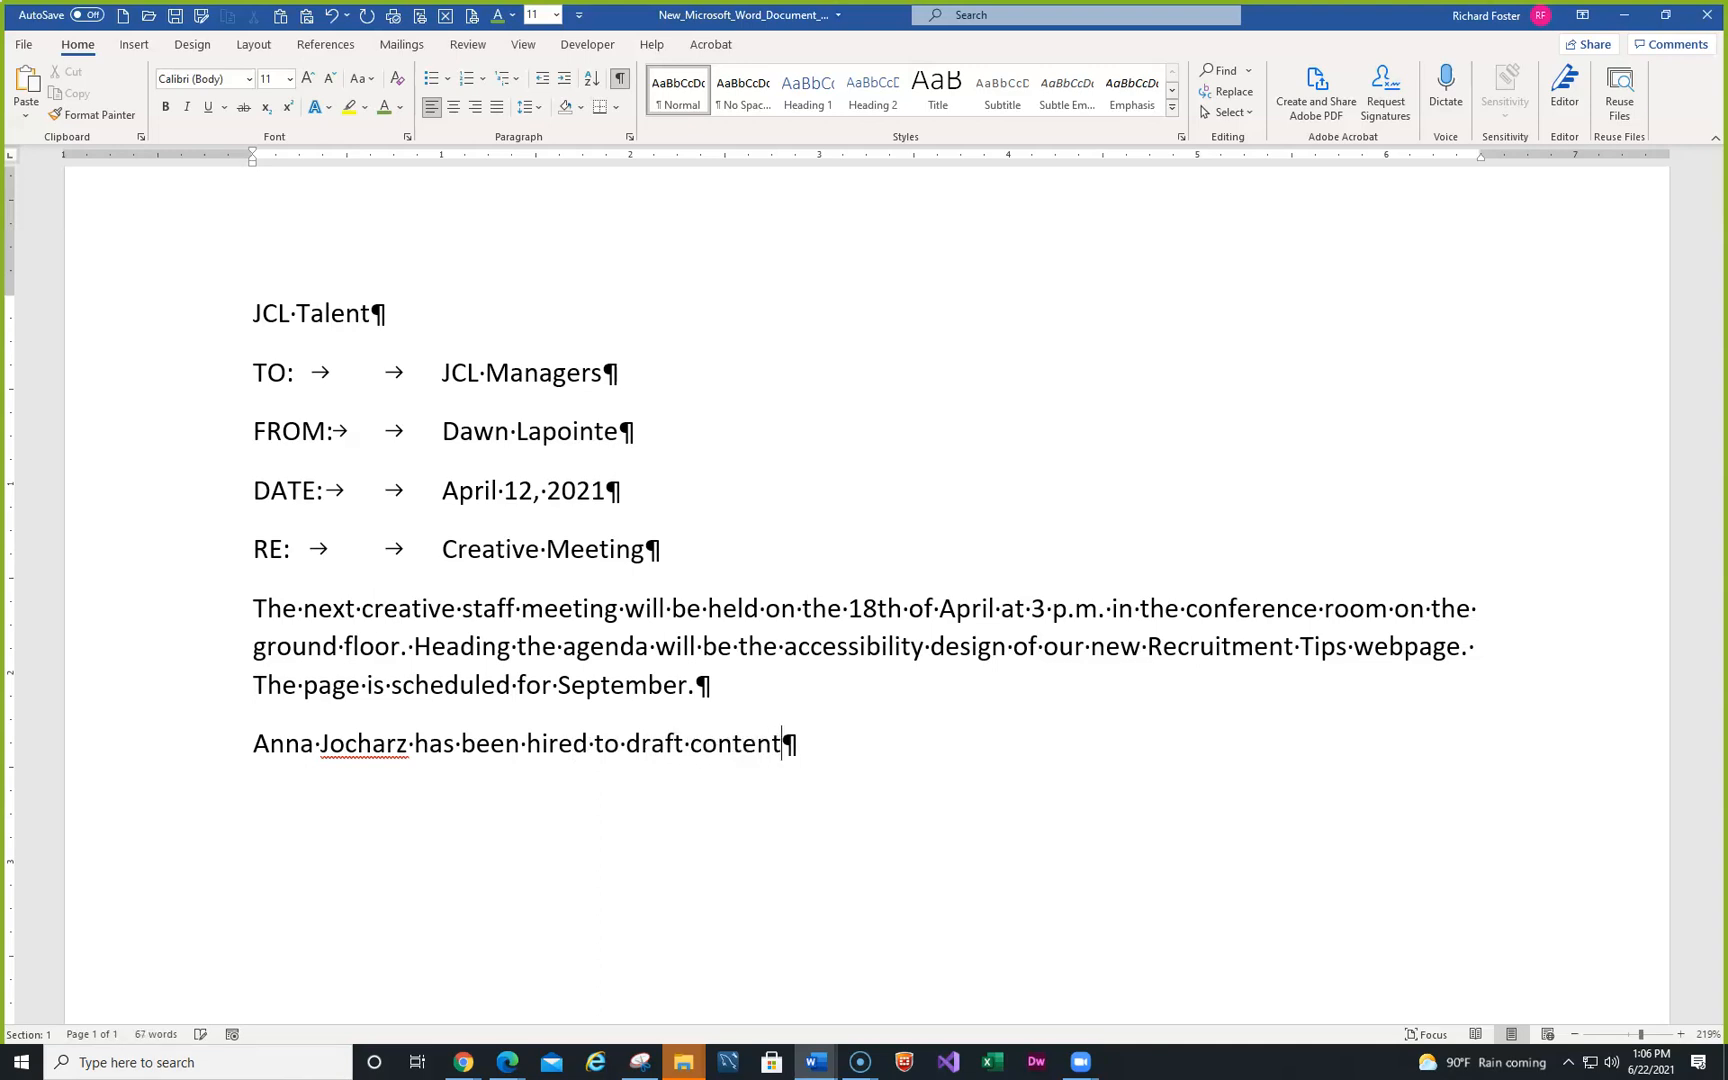
{"action": "type", "text": ". A prelim"}
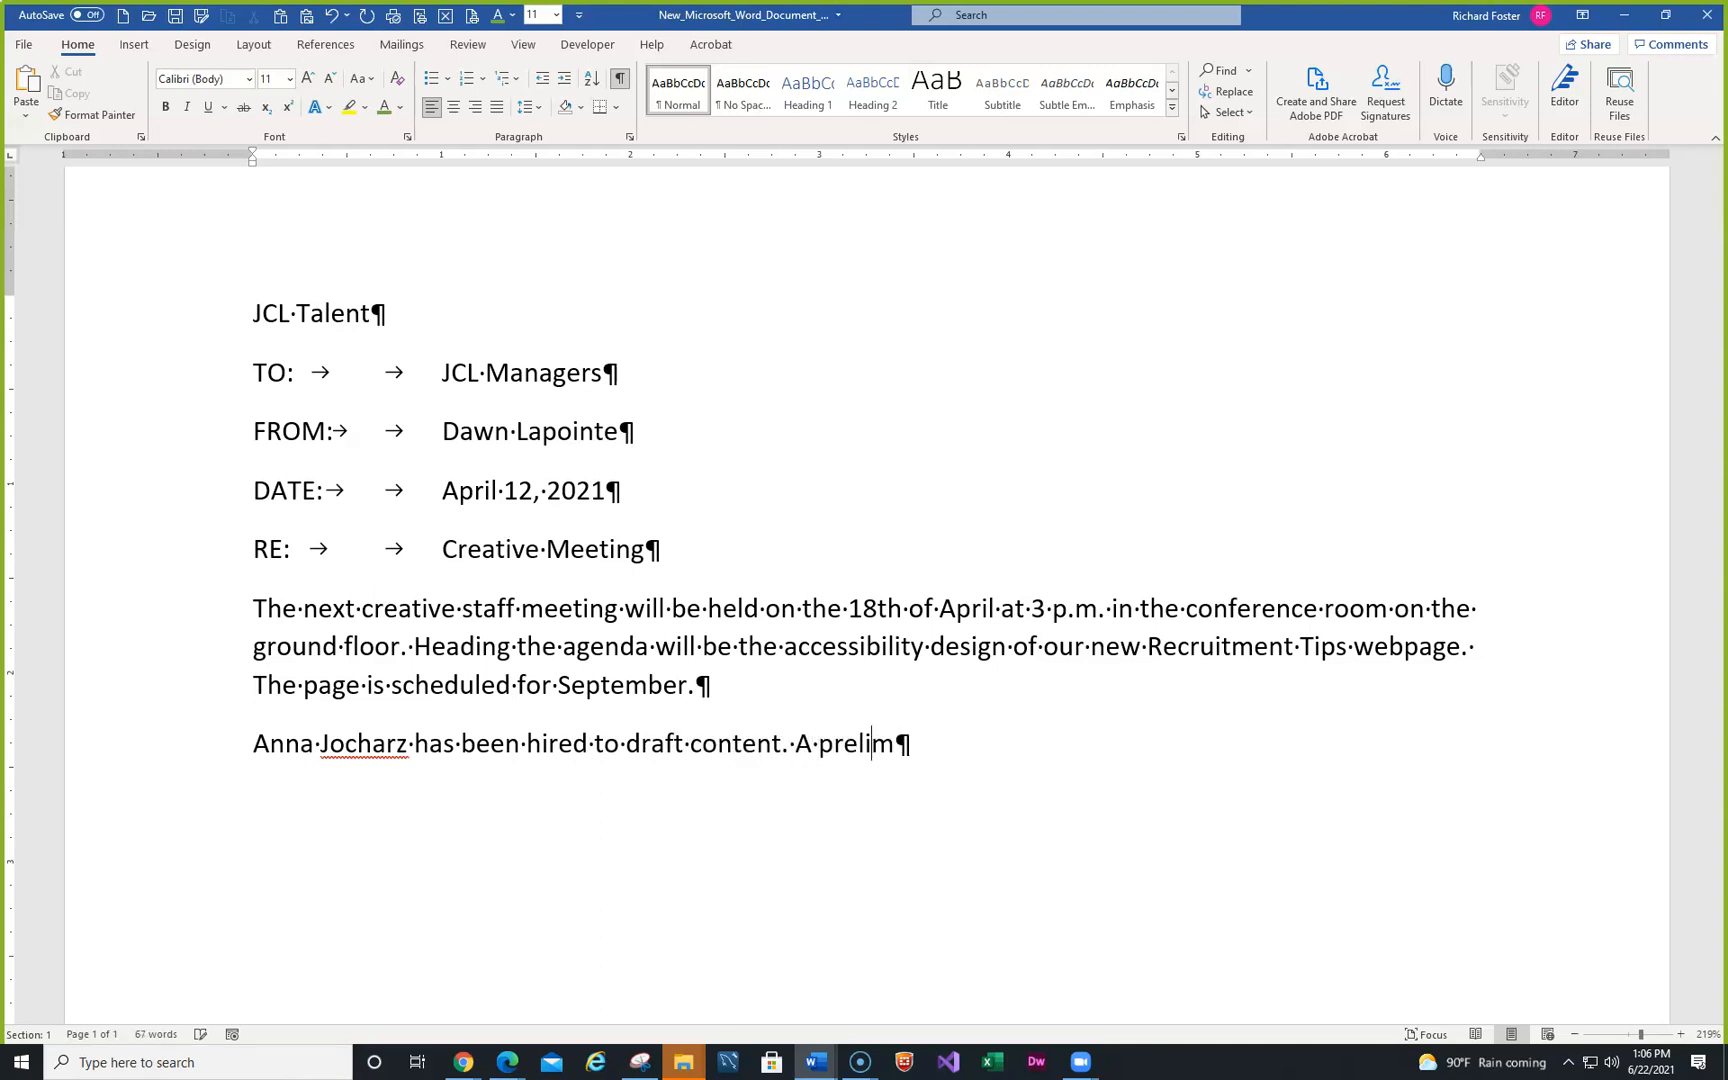
{"action": "type", "text": "inary con"}
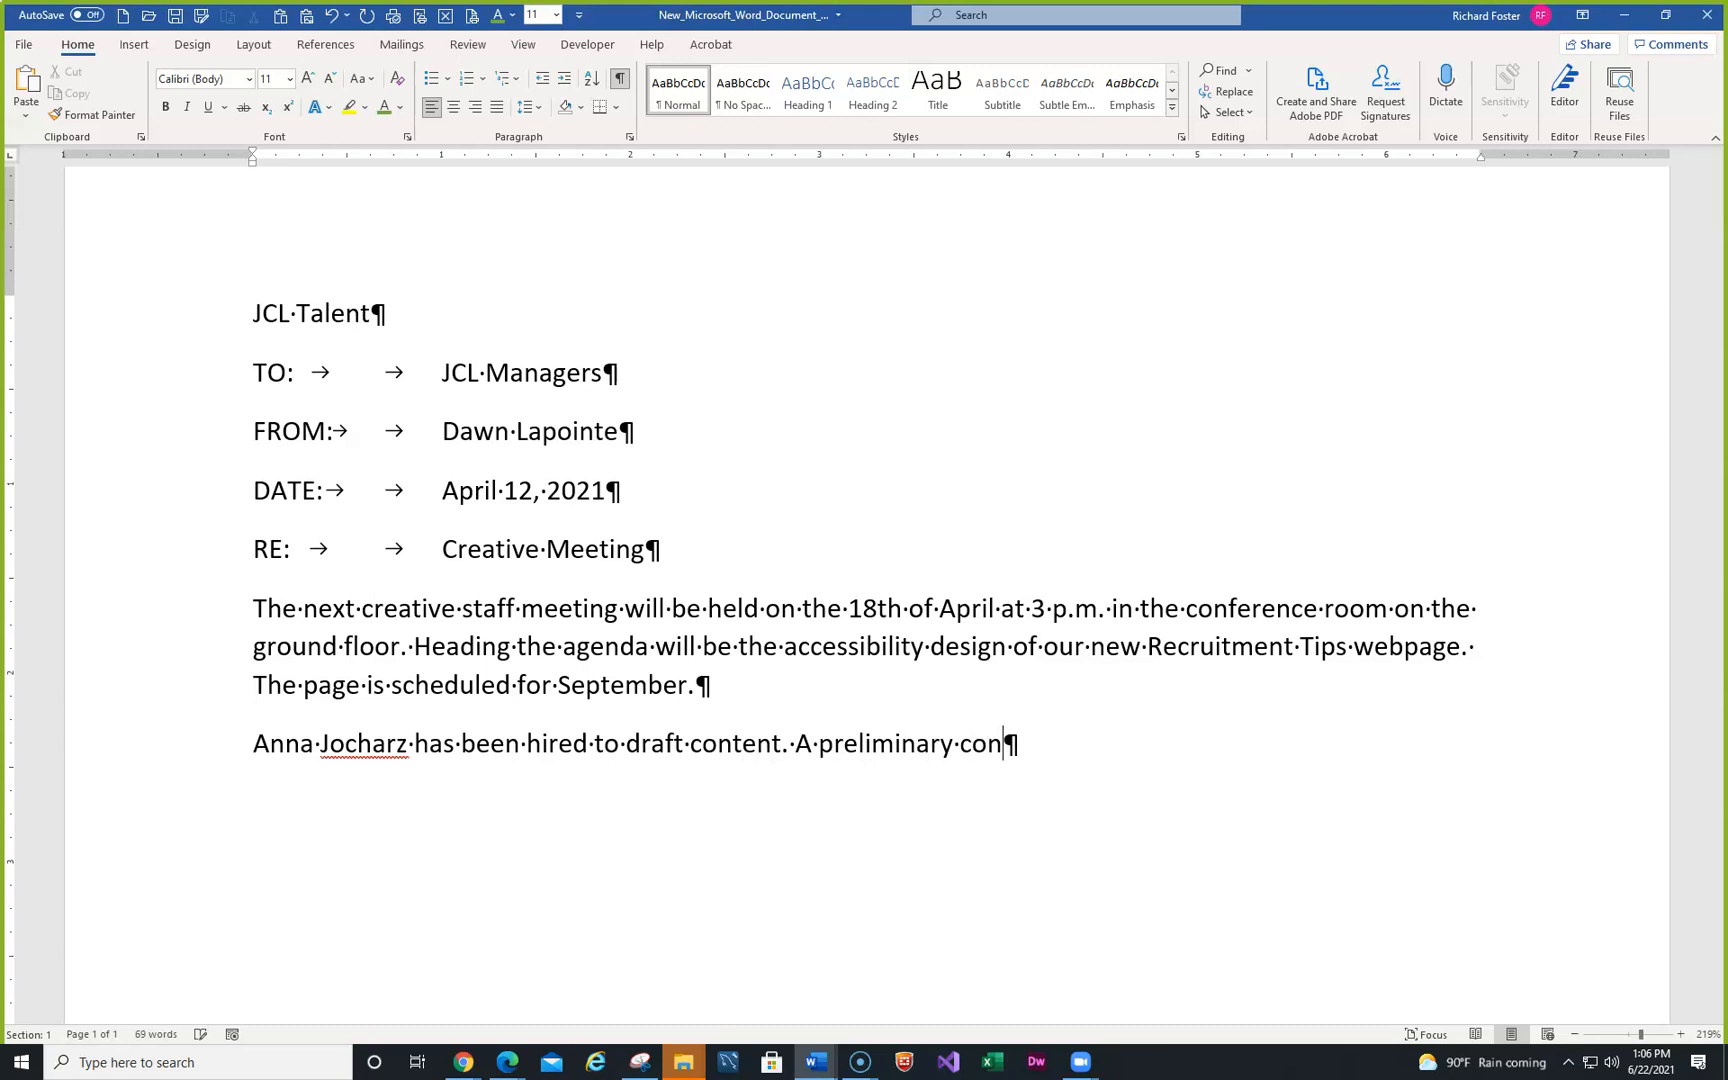
{"action": "type", "text": "tent outli"}
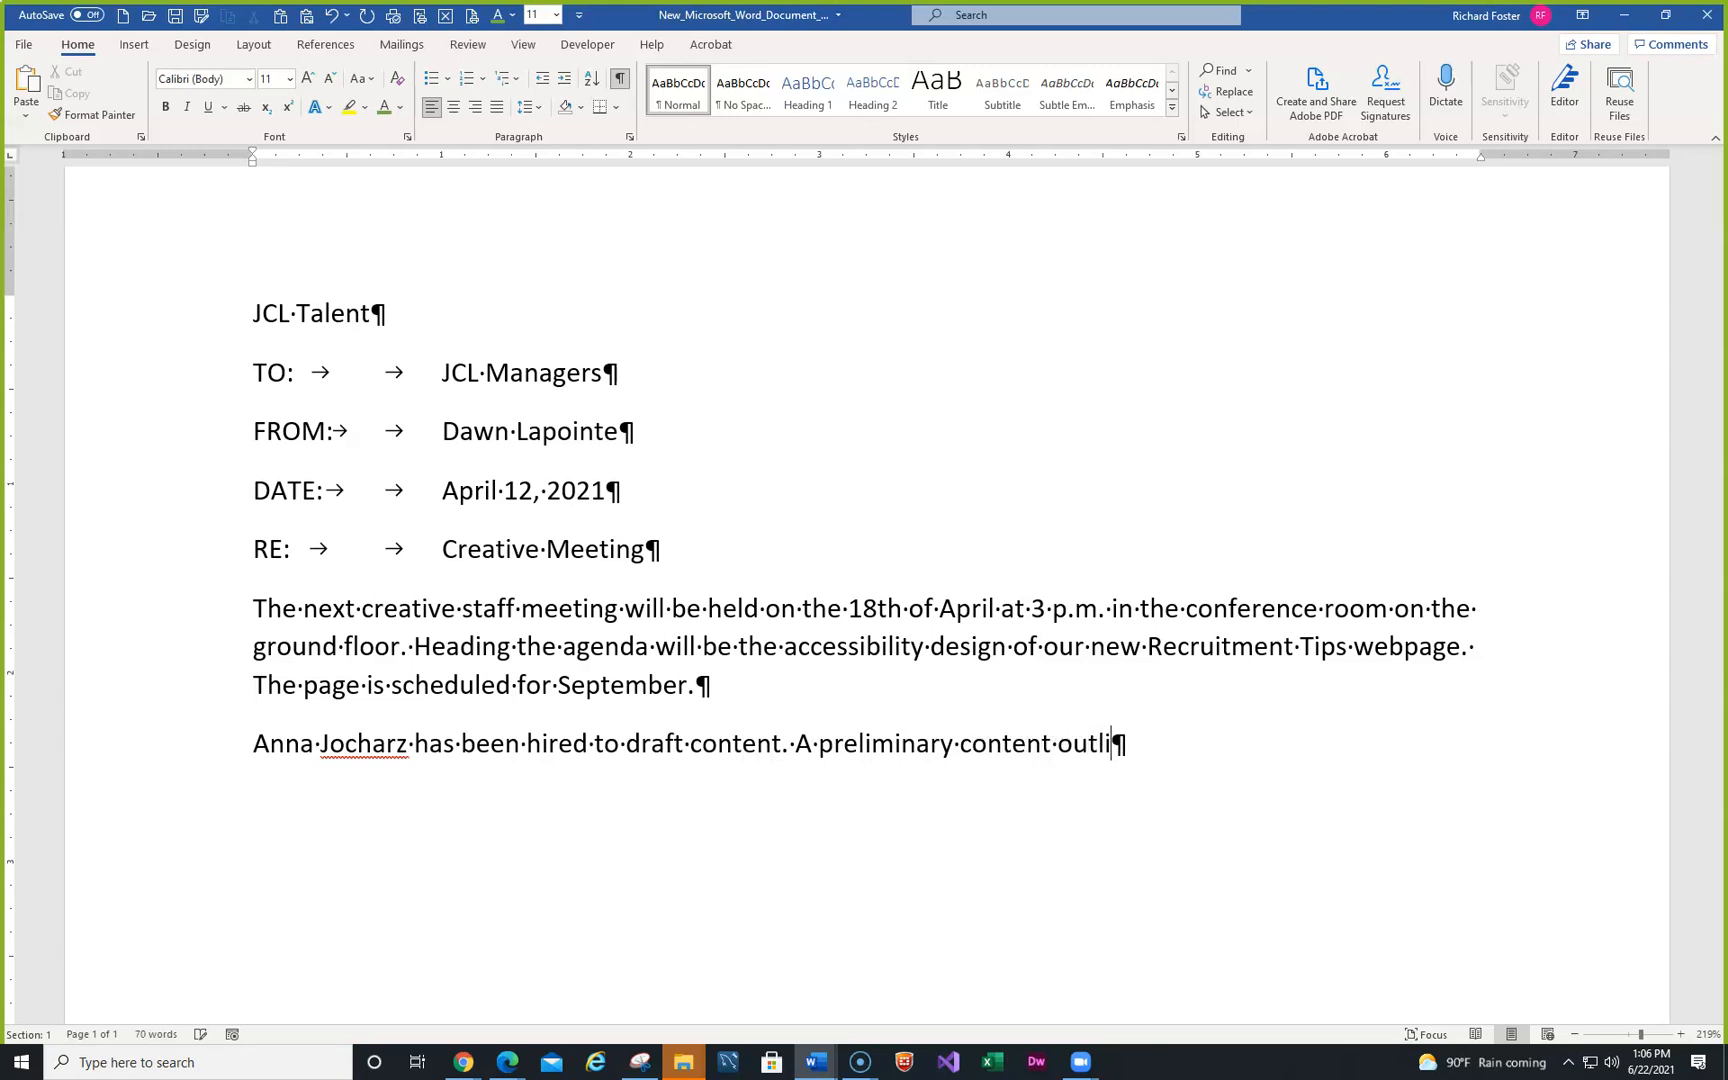
{"action": "type", "text": "ne is attache"}
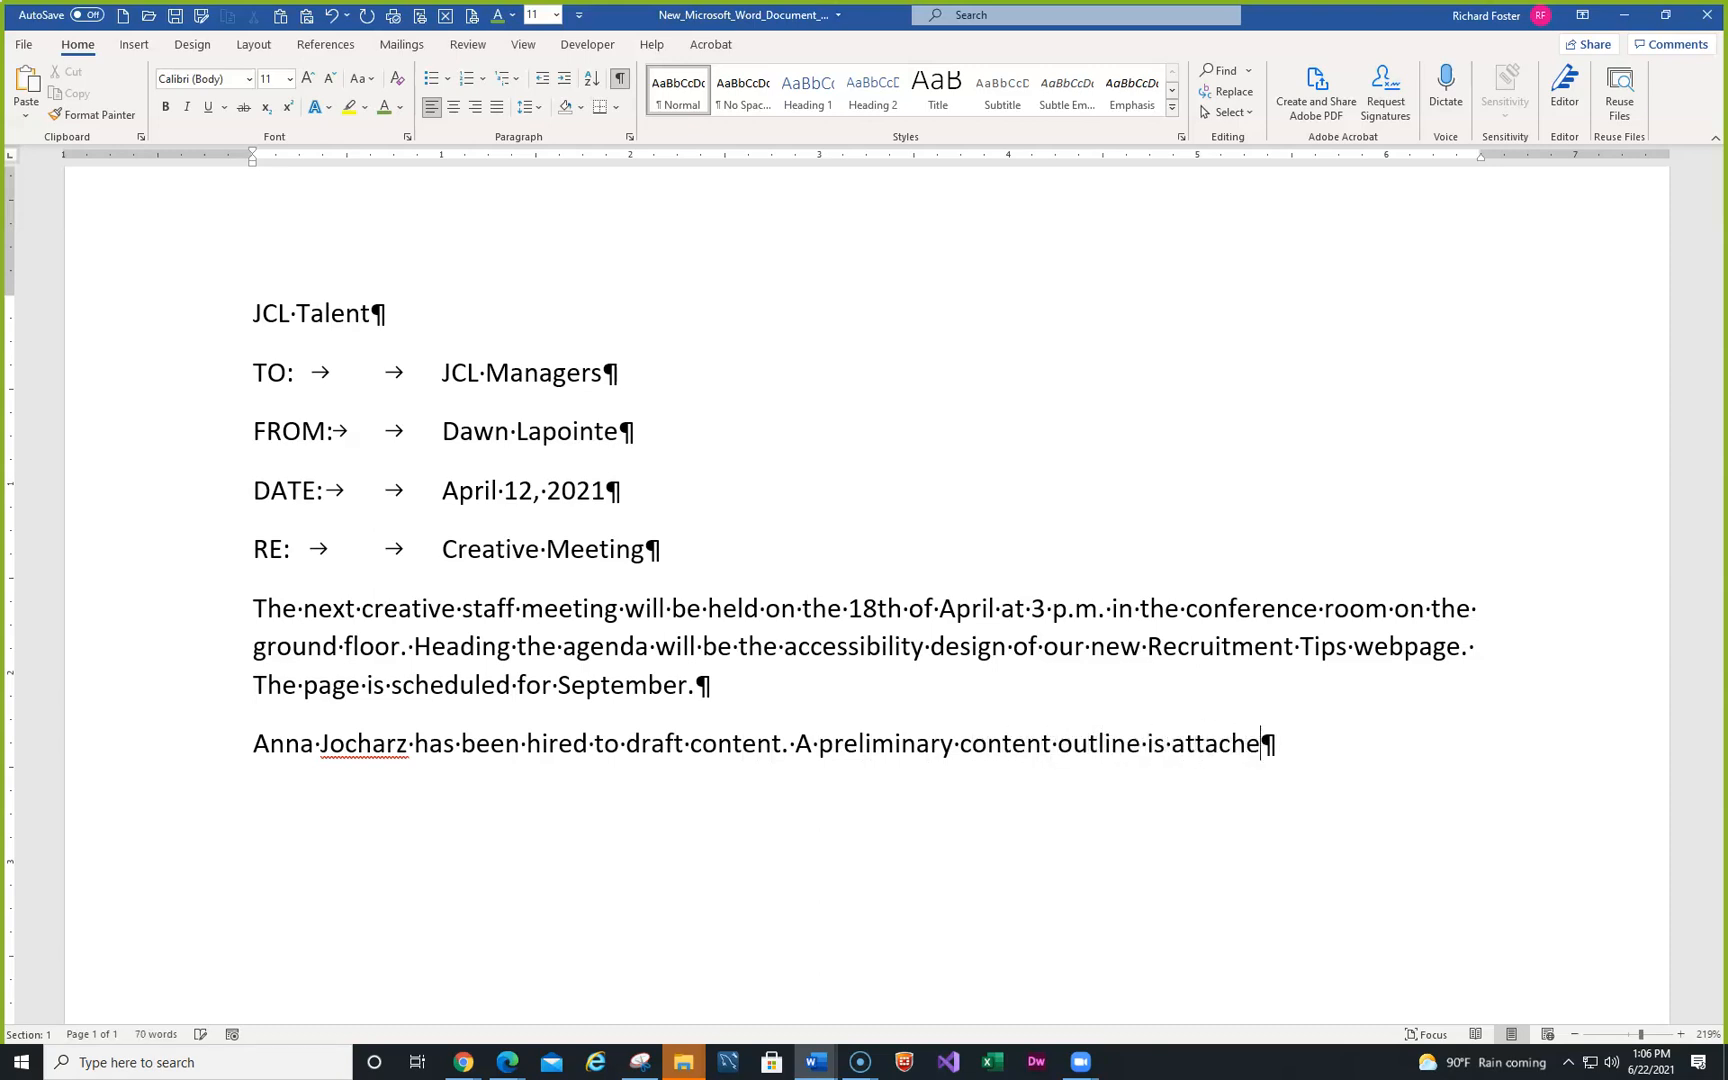
{"action": "type", "text": "d. Prior t"}
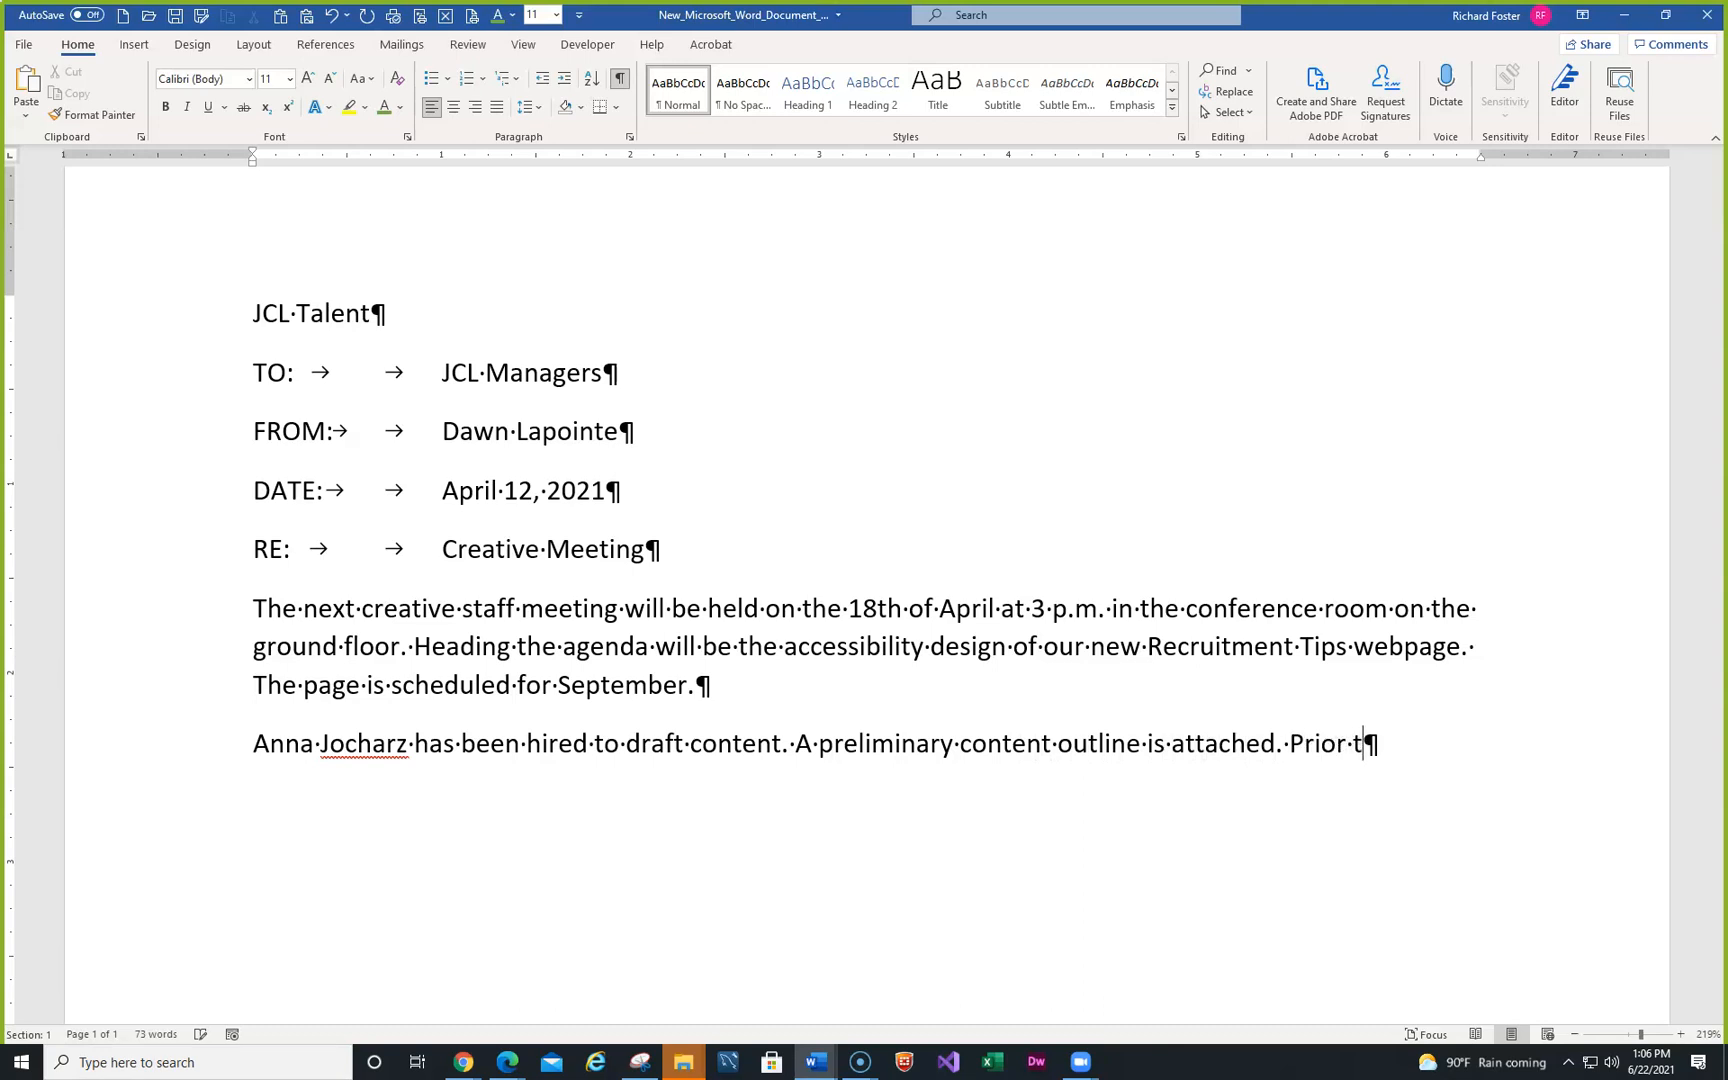
{"action": "type", "text": "o the meeting,"}
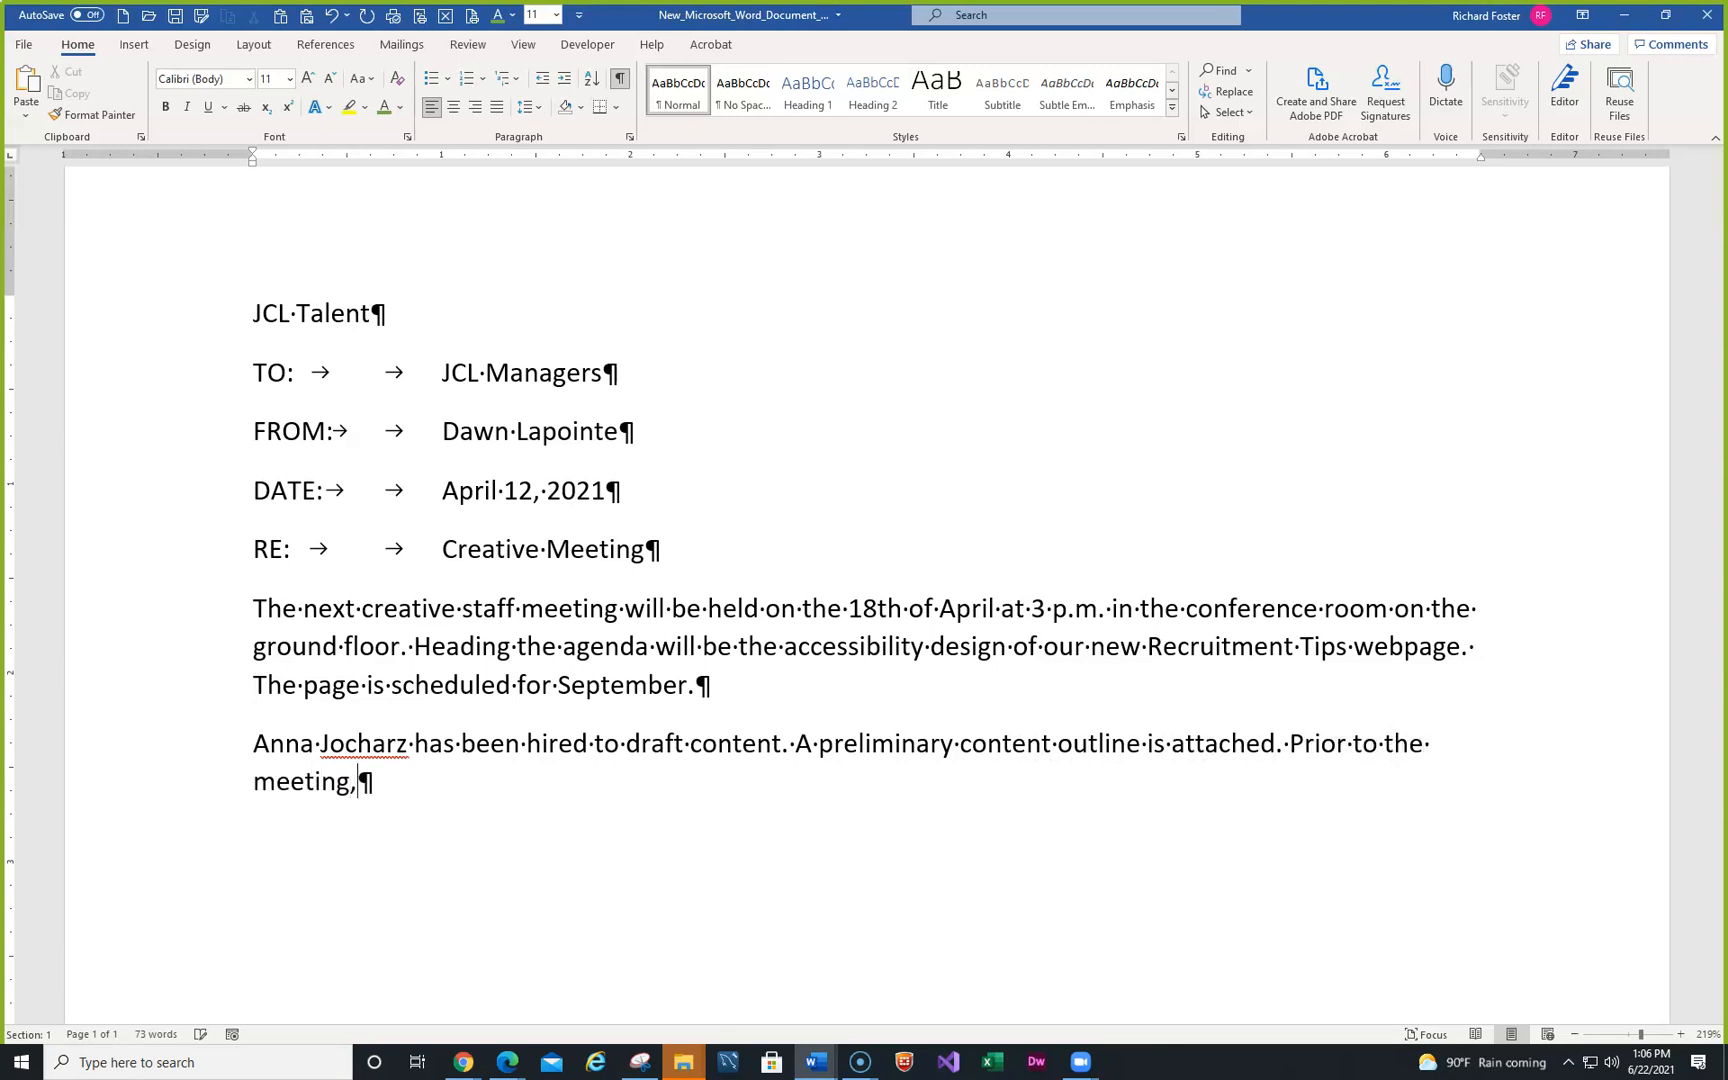
{"action": "type", "text": " please revie"}
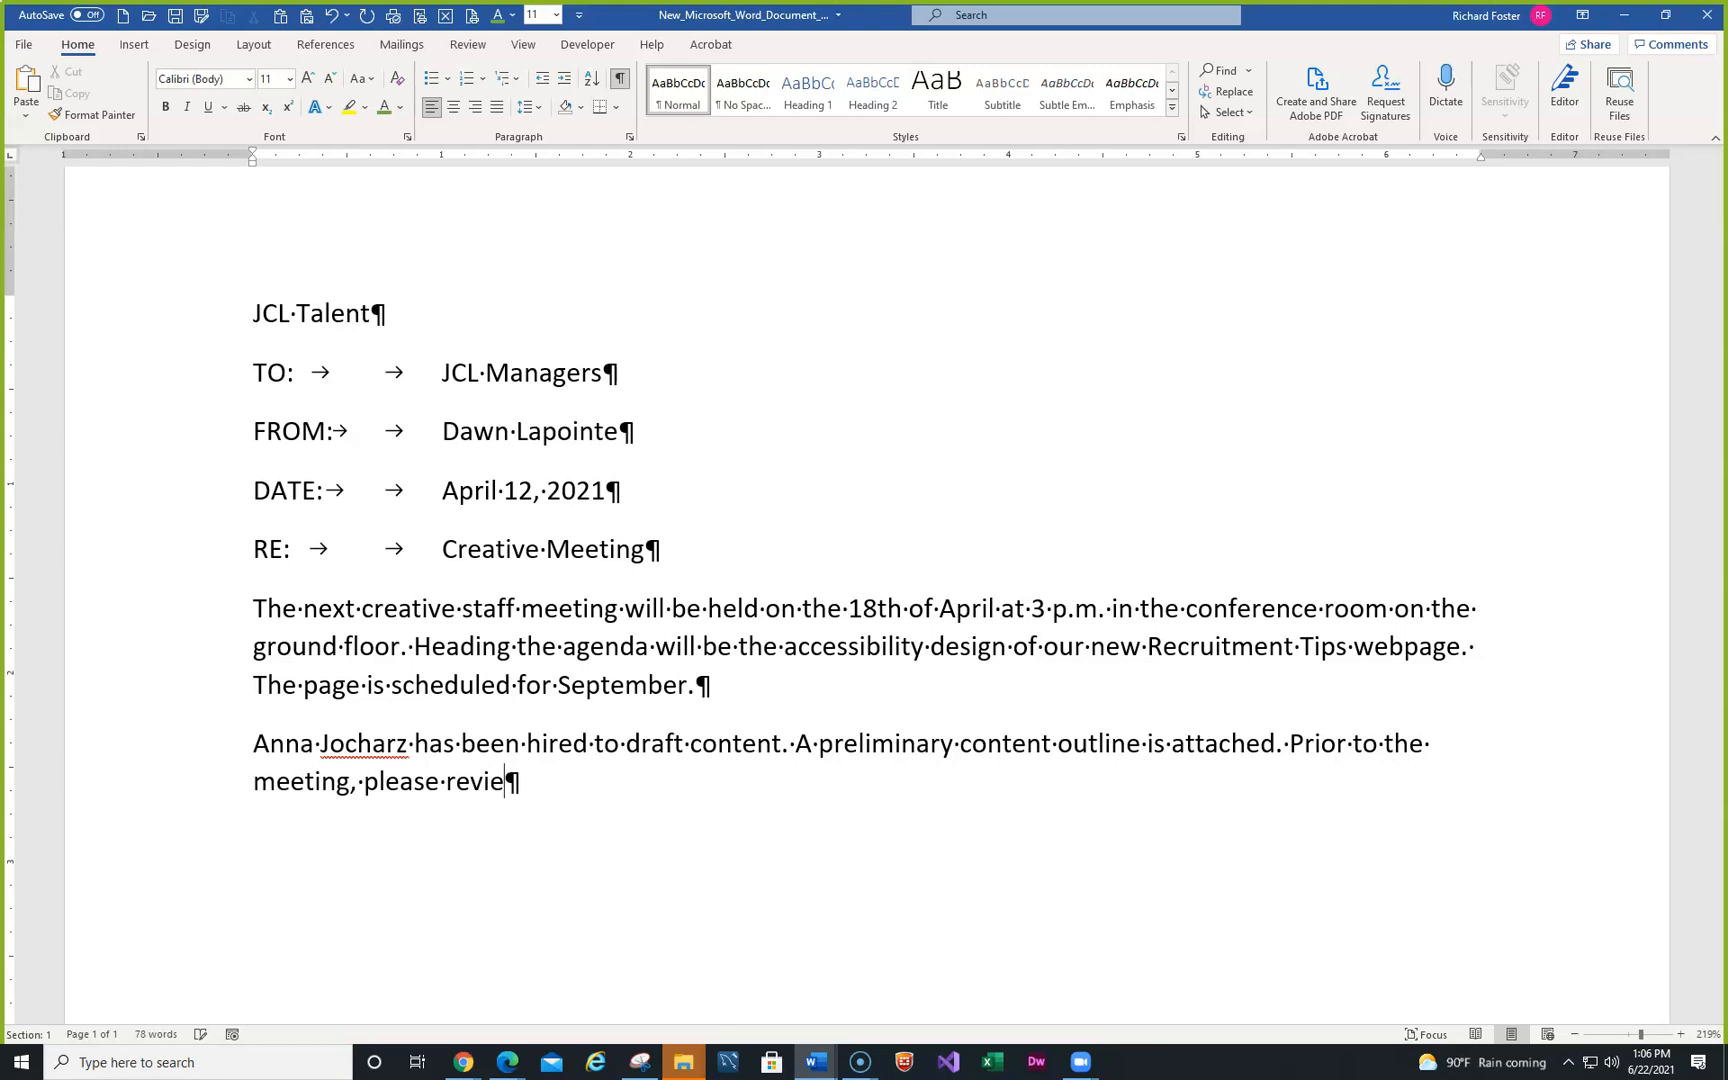
{"action": "type", "text": "w the web cont"}
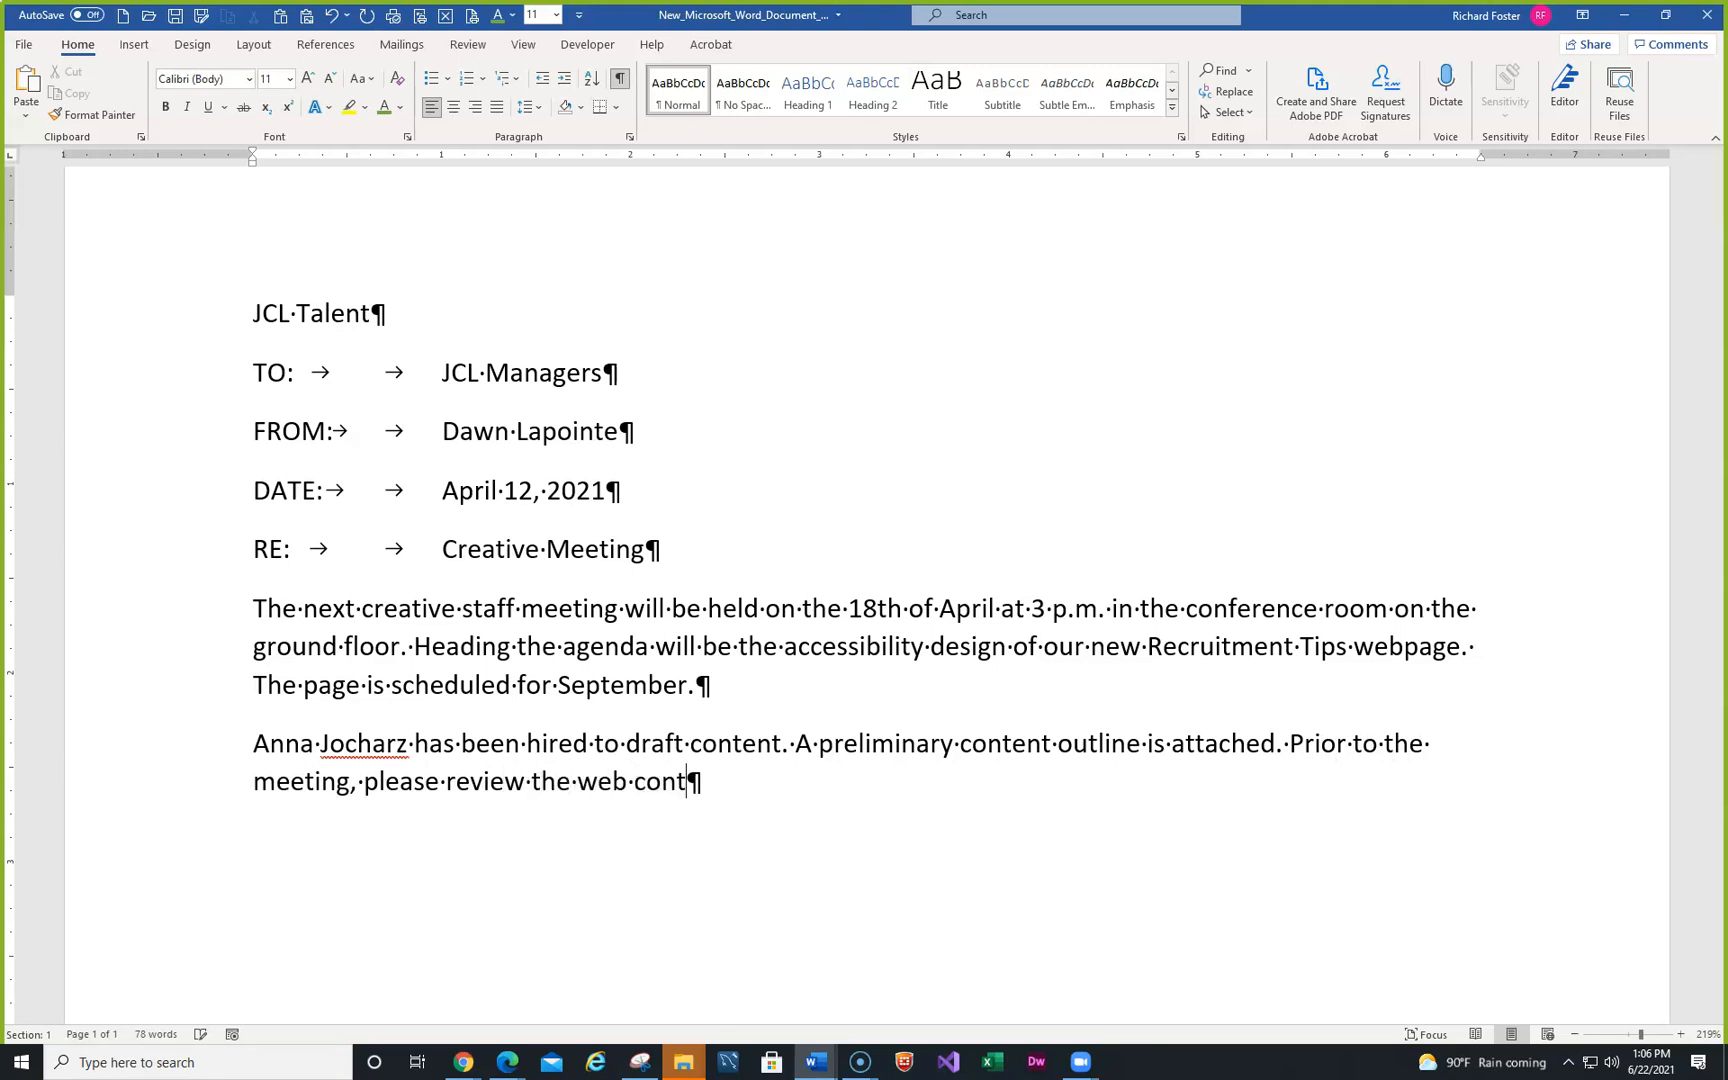
{"action": "type", "text": "ent accessib"}
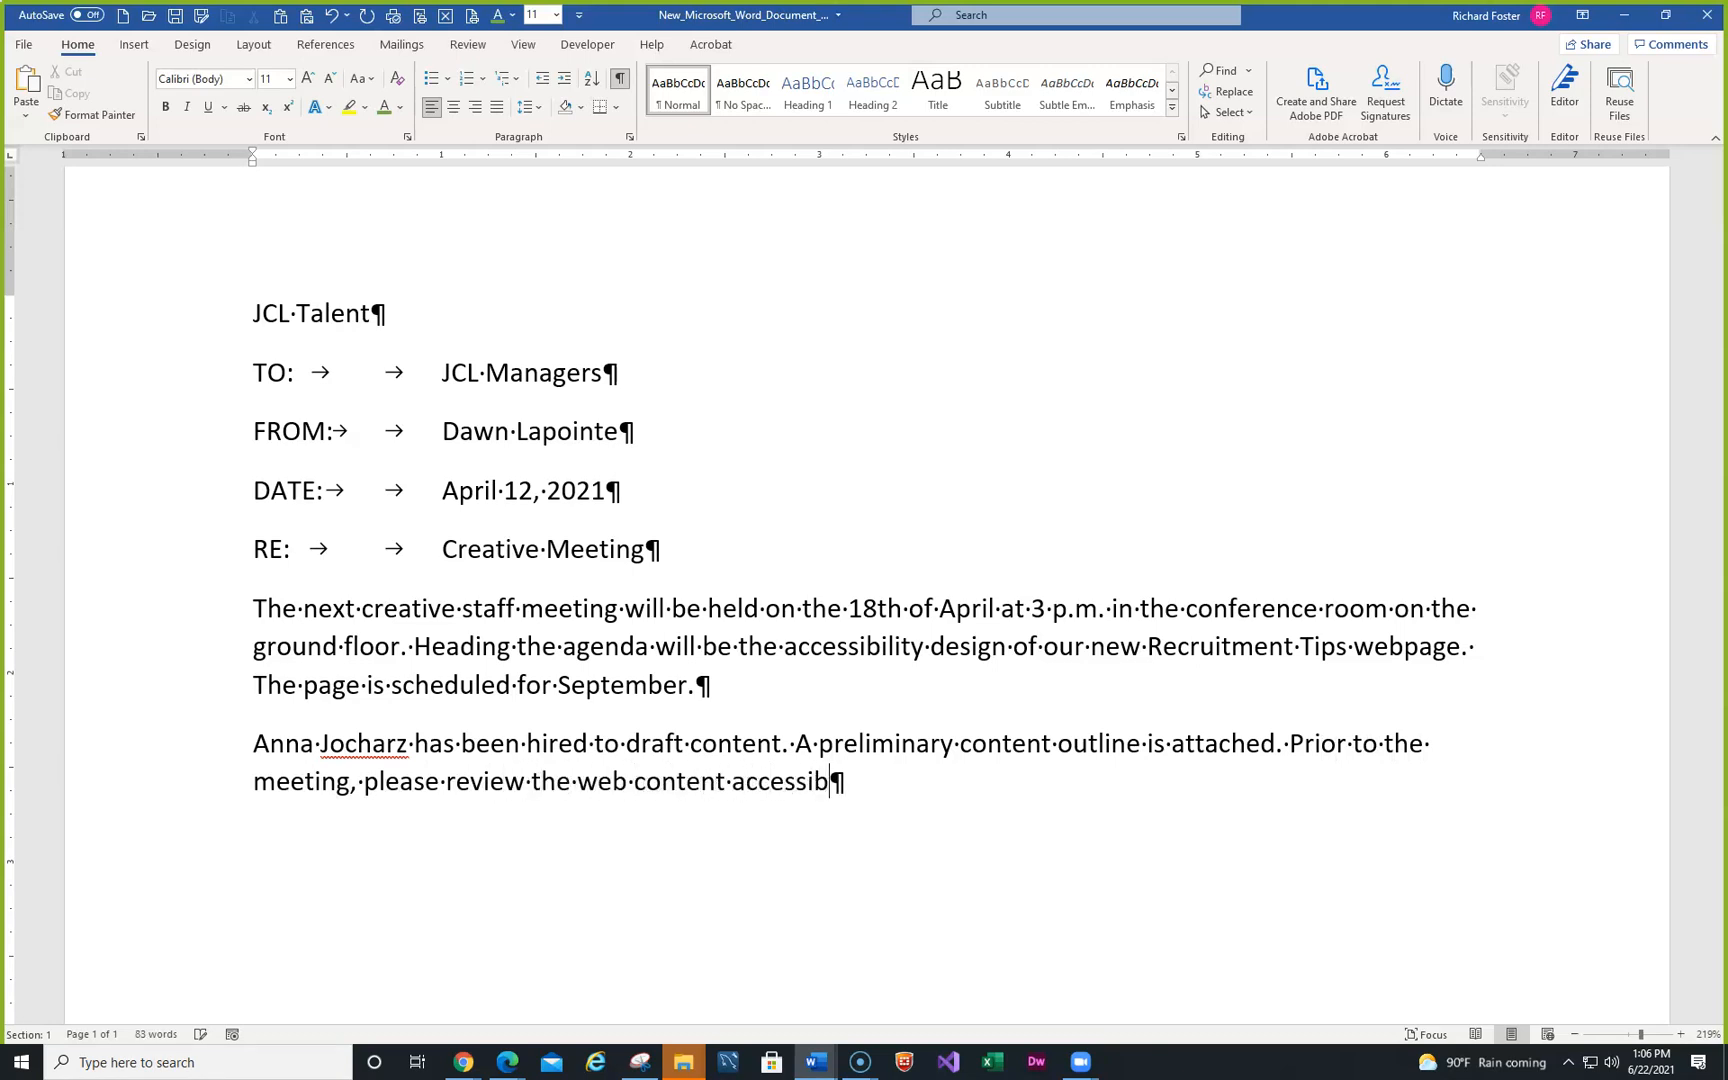
{"action": "type", "text": "ility guideline"}
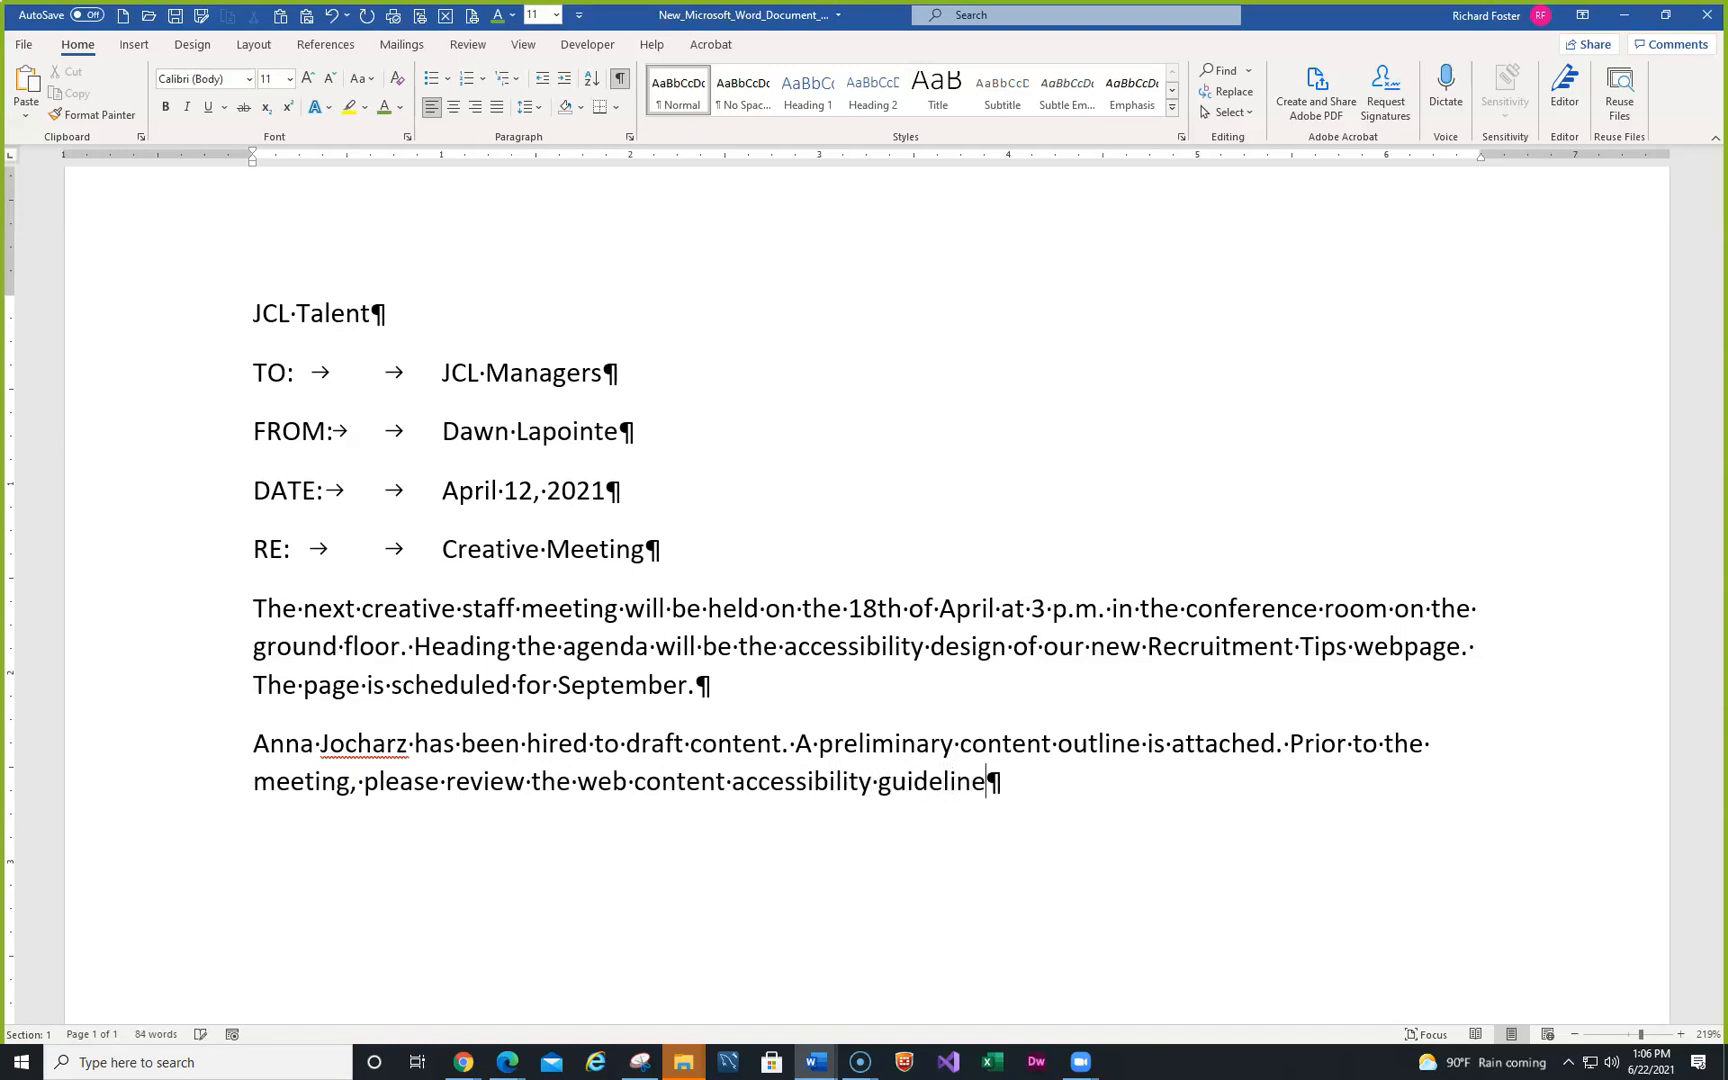
{"action": "type", "text": "s recomm"}
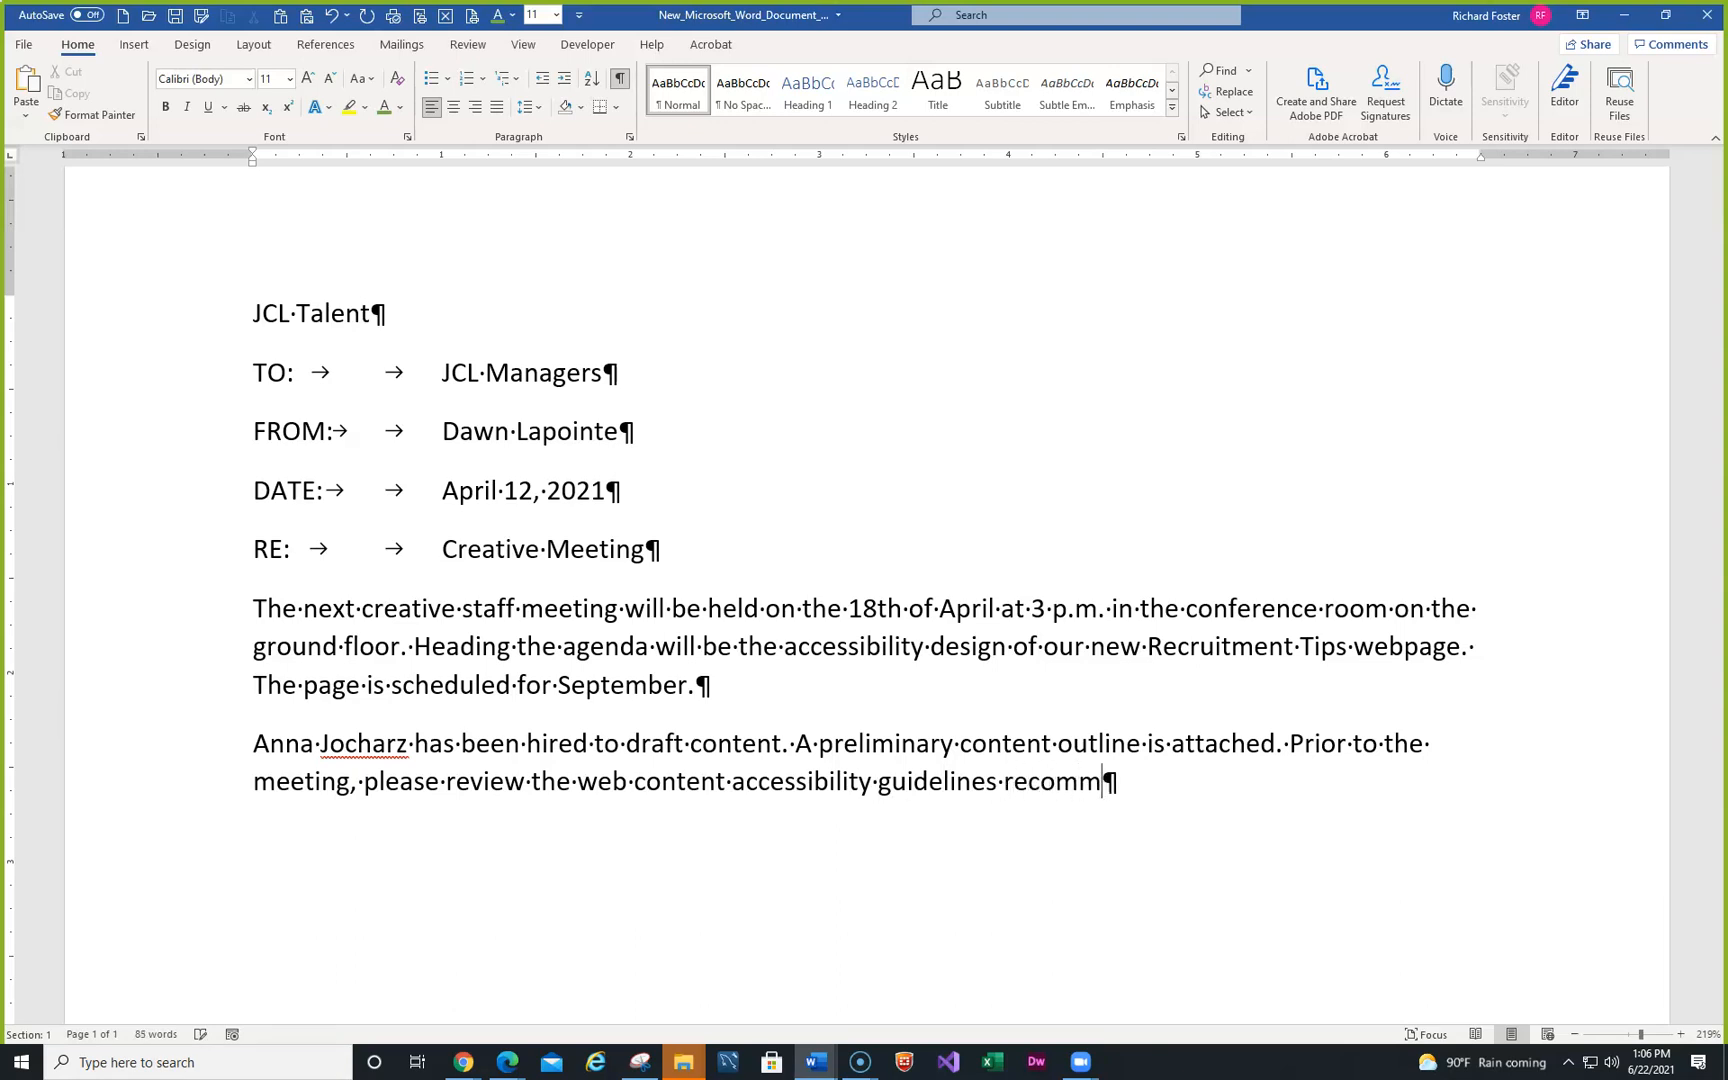
{"action": "type", "text": "ended by the "}
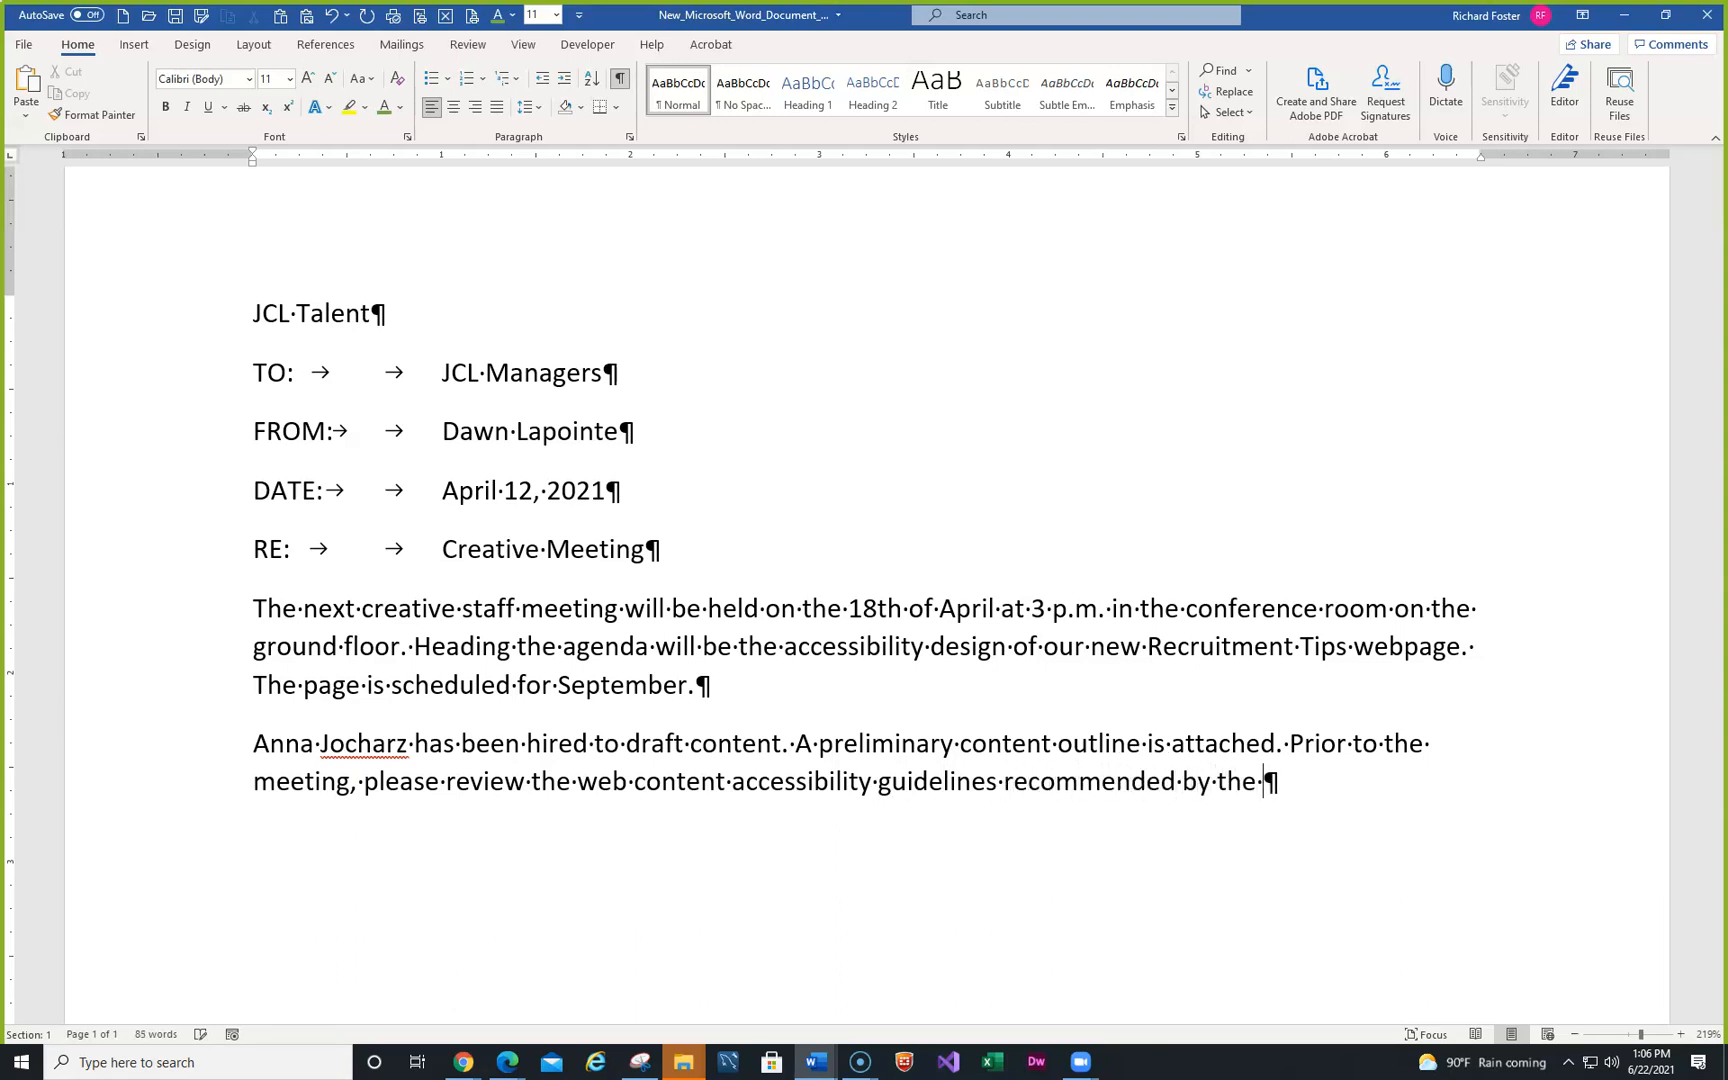
{"action": "type", "text": "World"}
{"action": "key", "text": "BackSpace"}
{"action": "type", "text": "ld WE"}
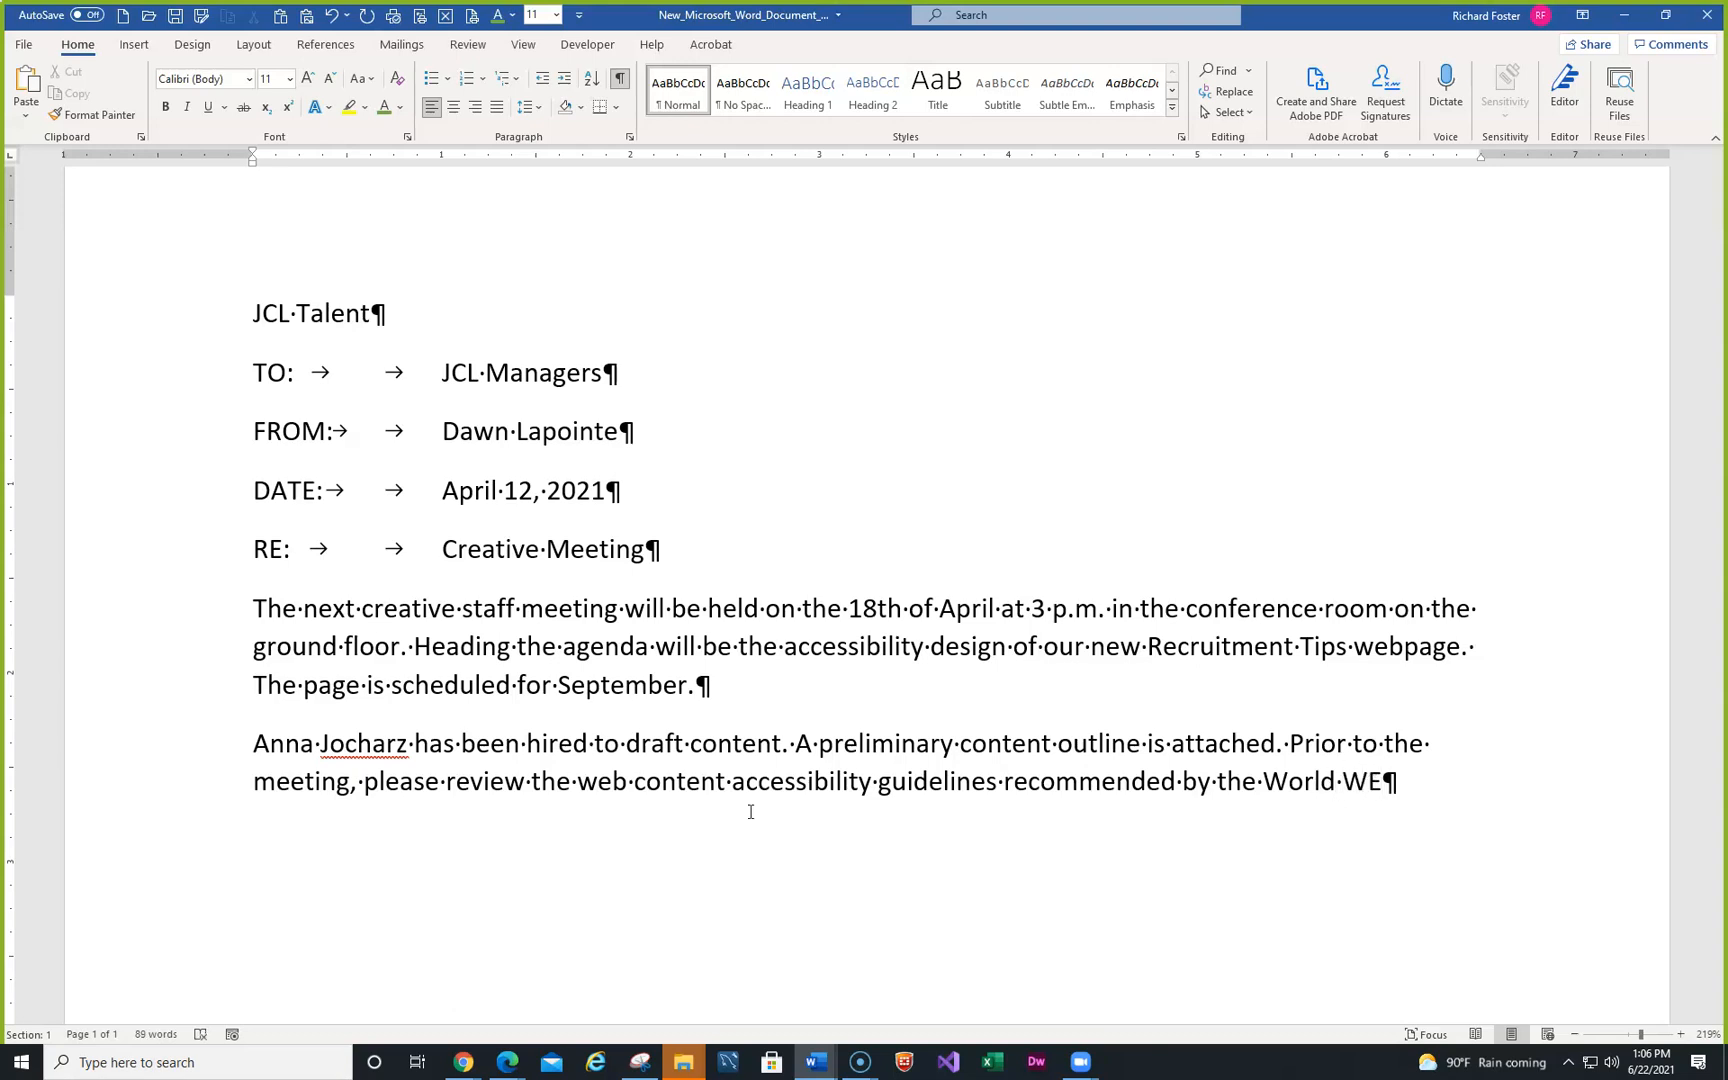
{"action": "key", "text": "BackSpace"}
{"action": "type", "text": "ide Web "}
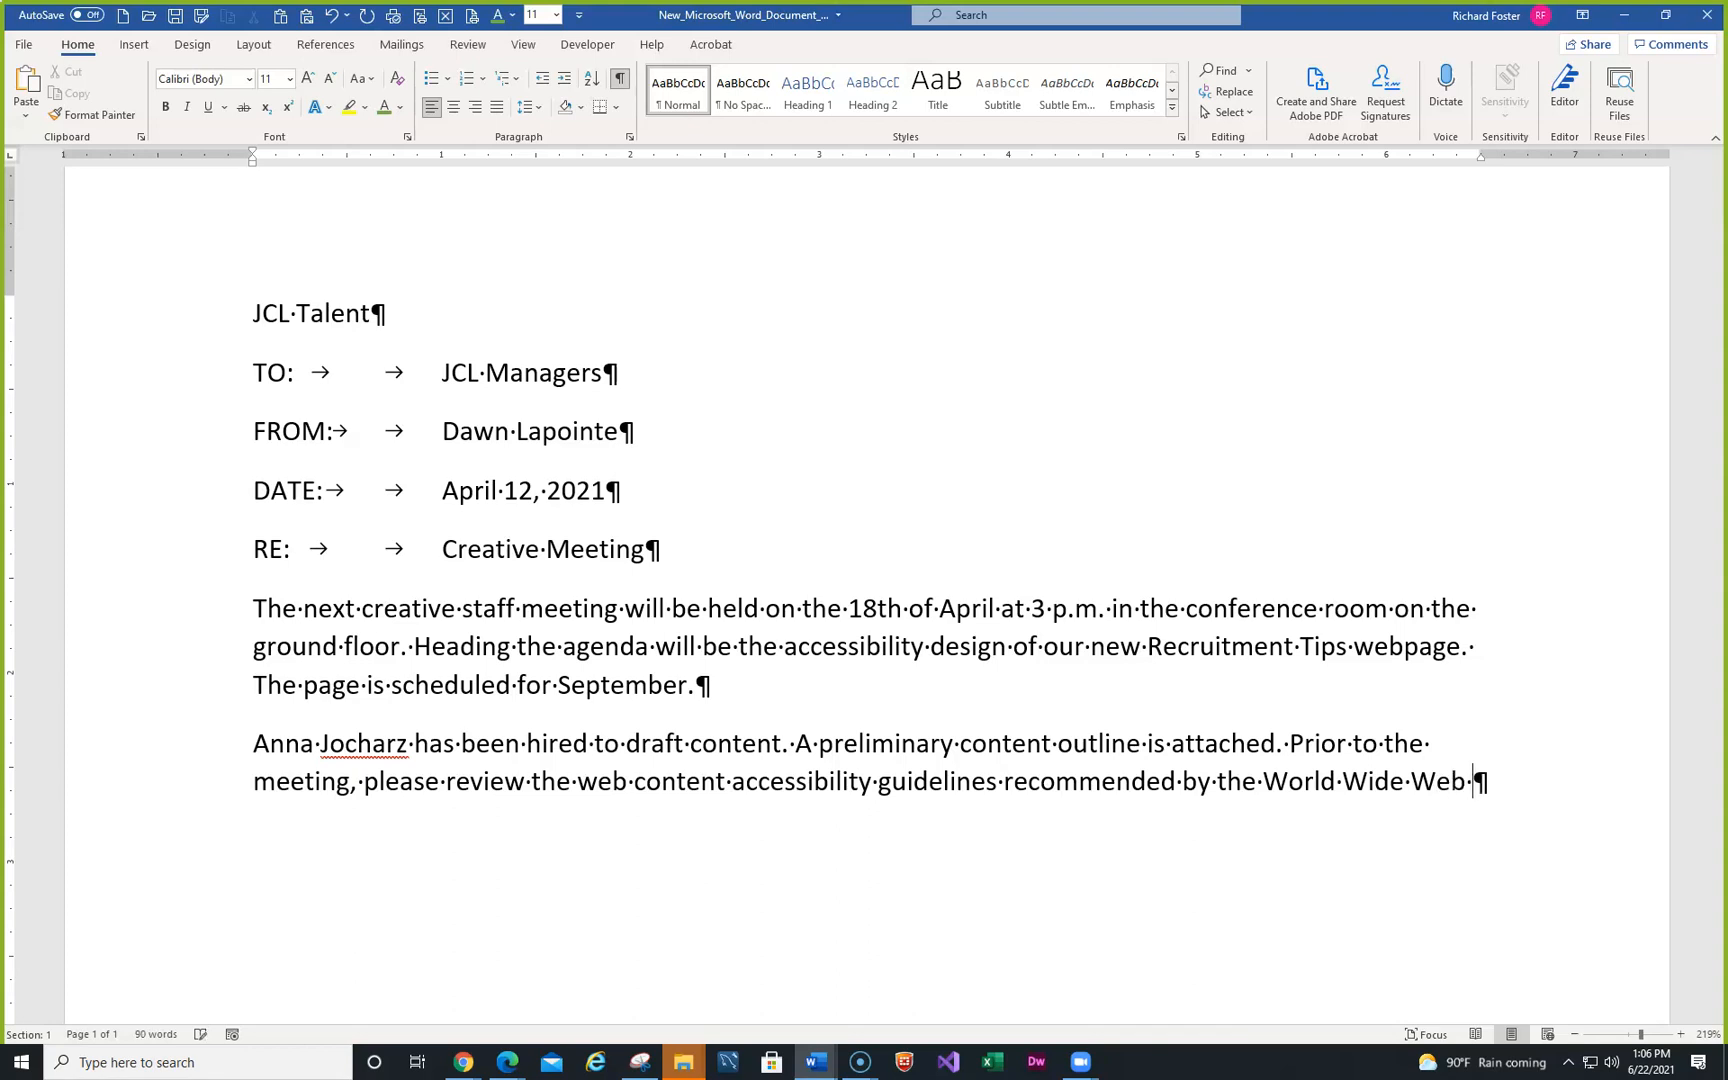
{"action": "type", "text": "Consort"}
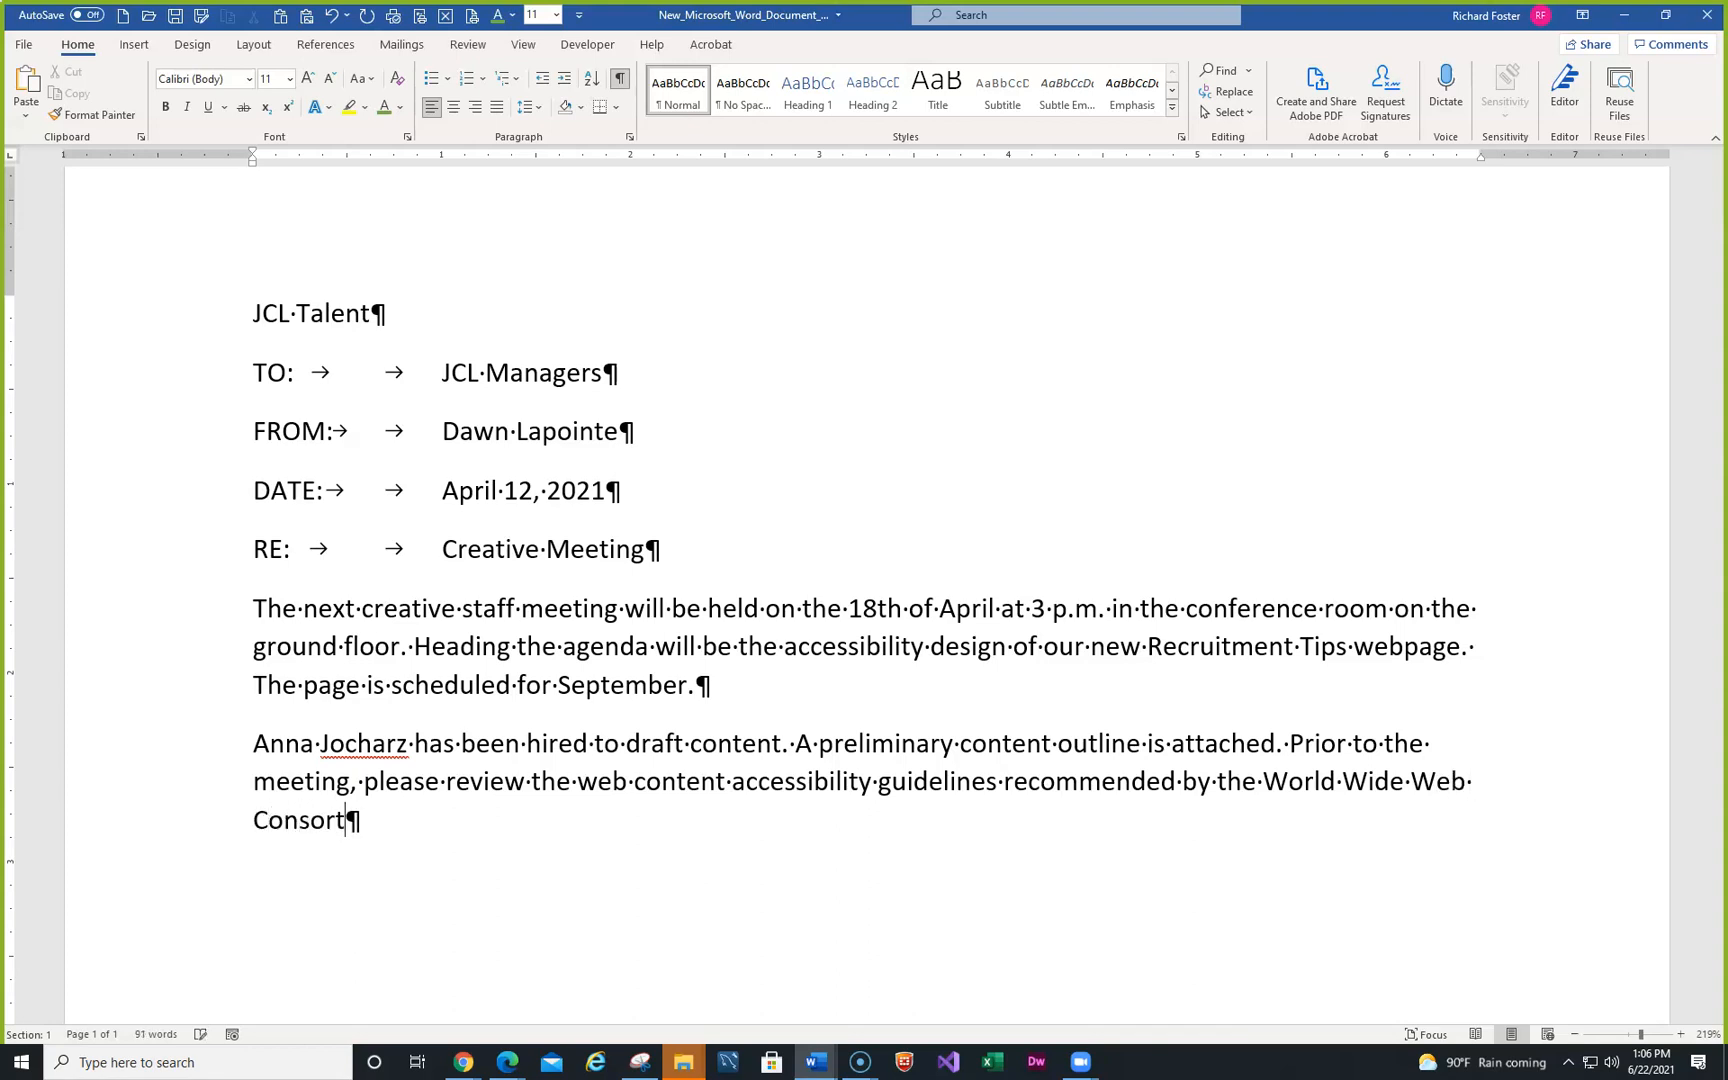
{"action": "type", "text": "tium."}
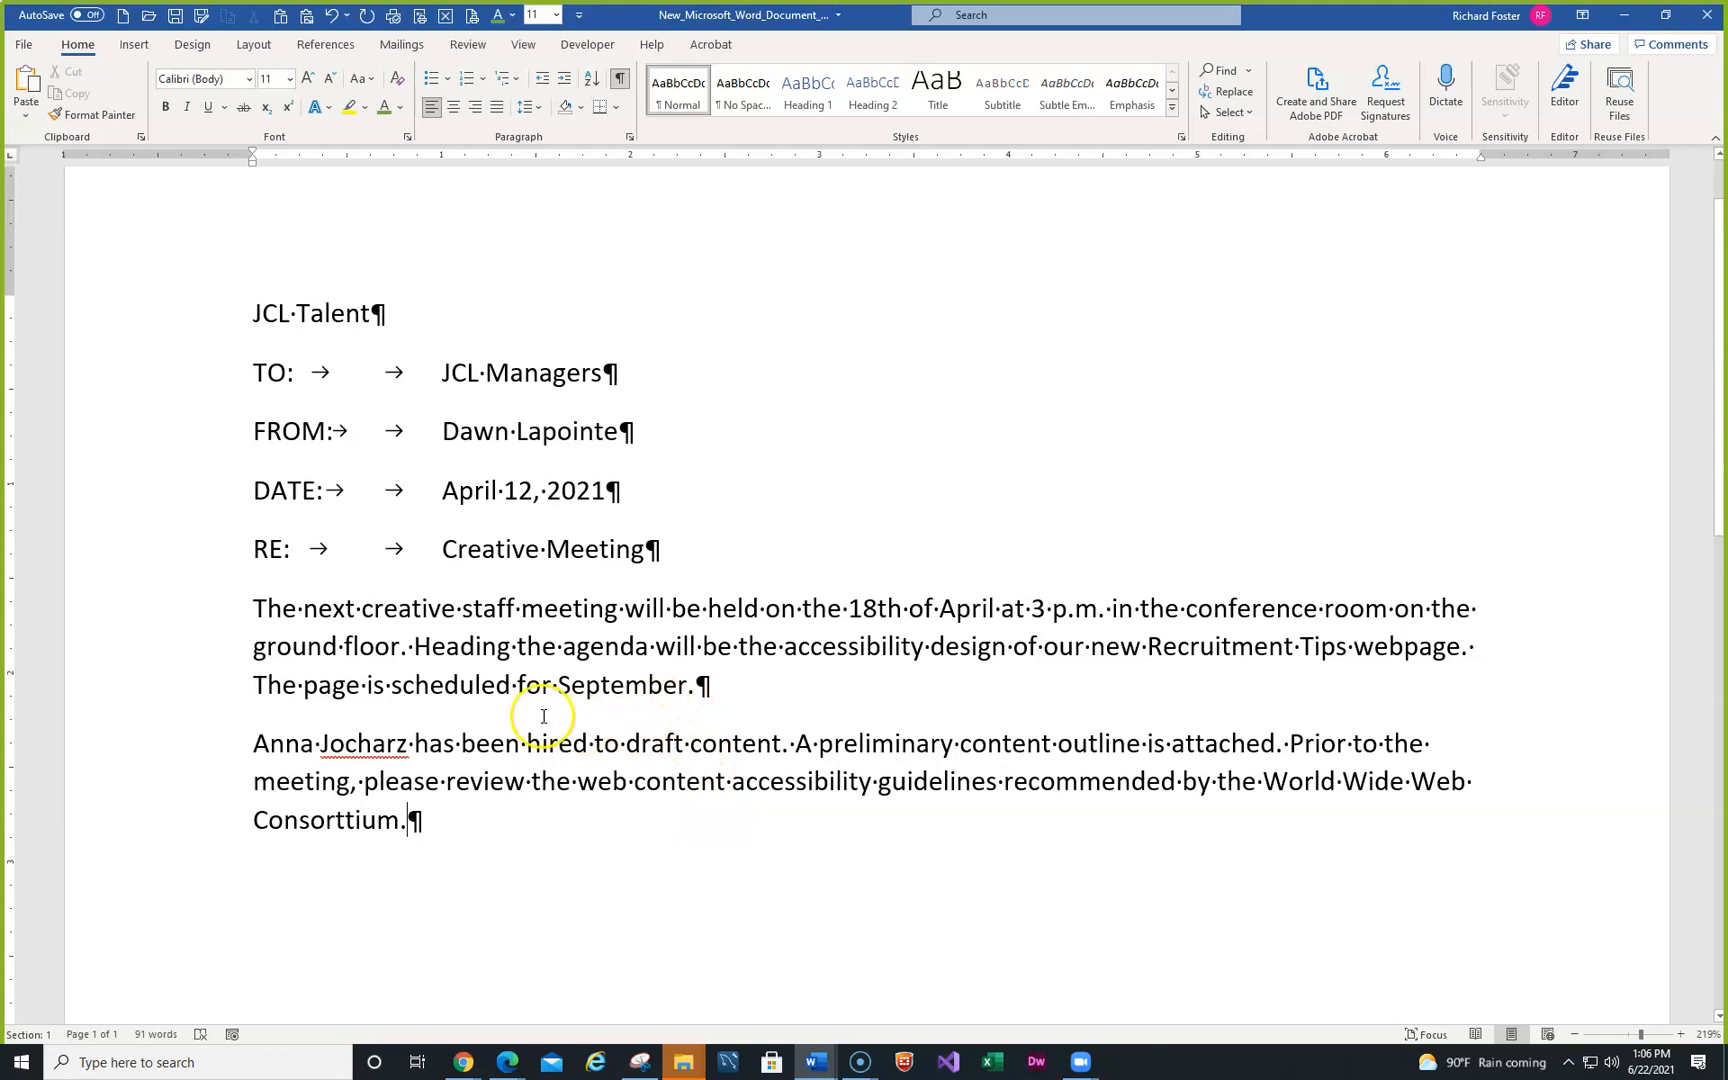
- Start an empty paragraph below the one ending 'World Wide Web Consorttium.'
{"action": "left_click", "coordinate": [253, 45]}
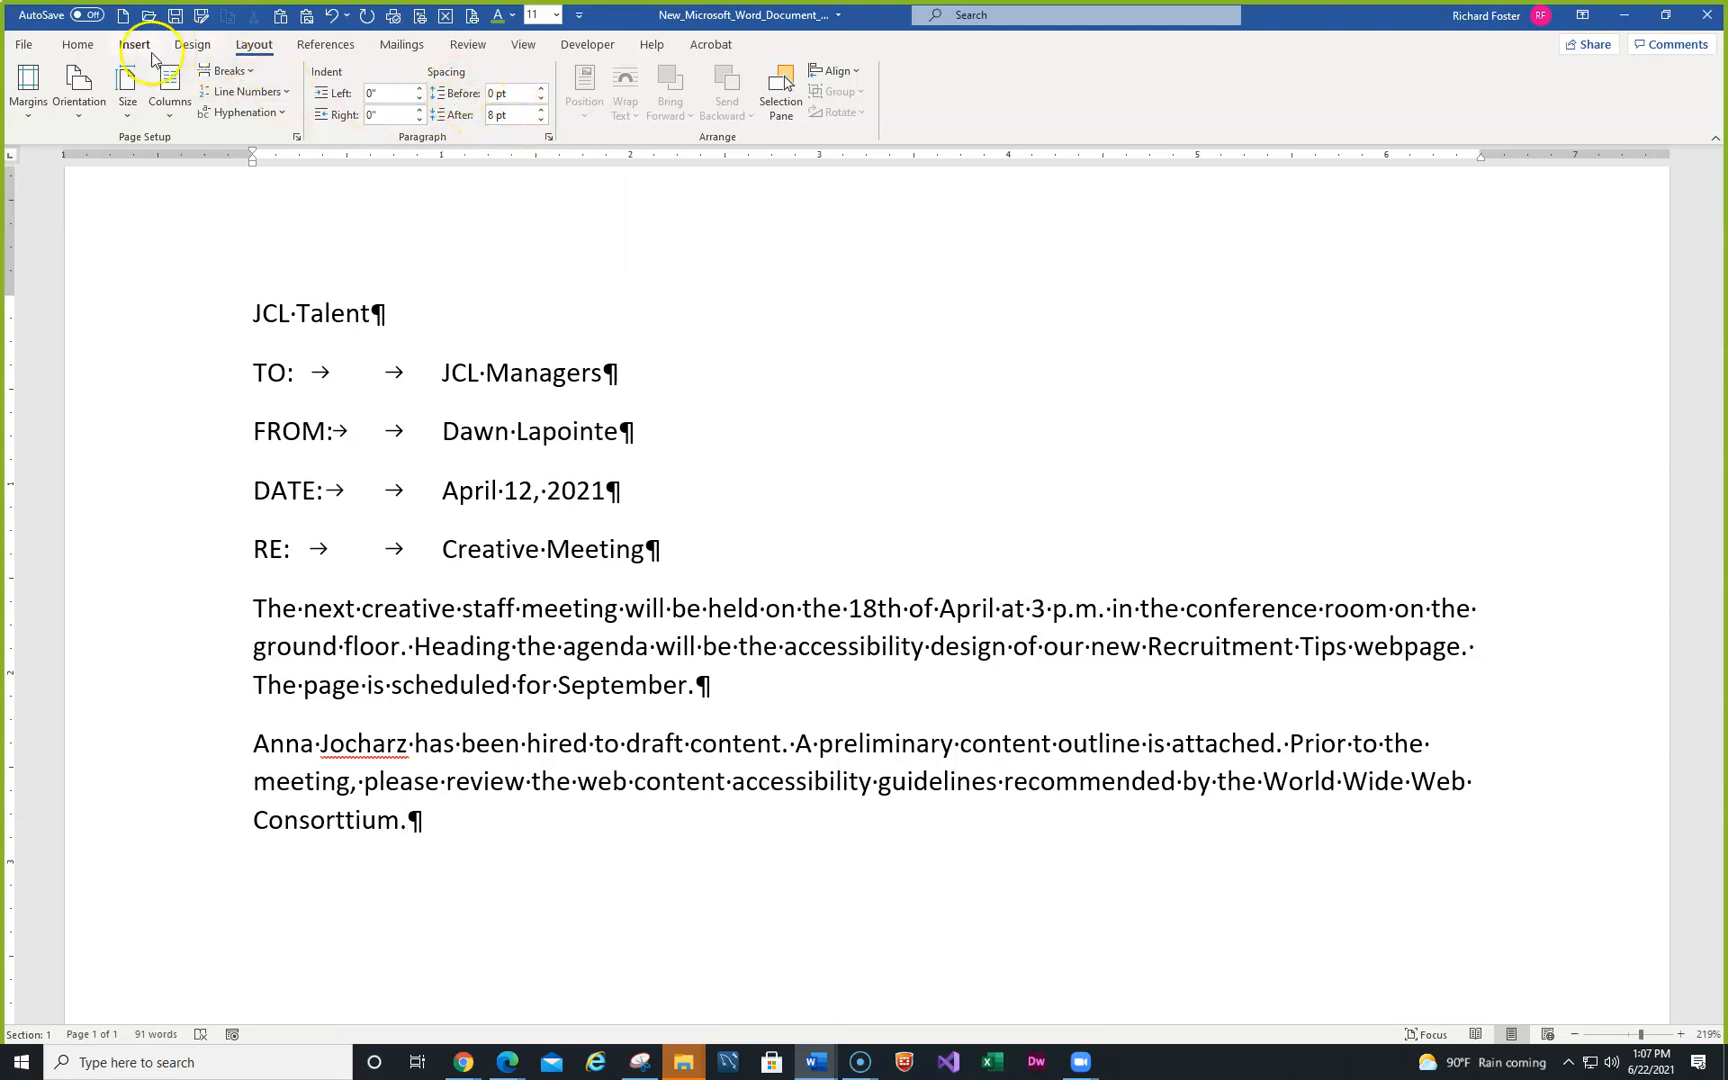
{"action": "left_click", "coordinate": [77, 45]}
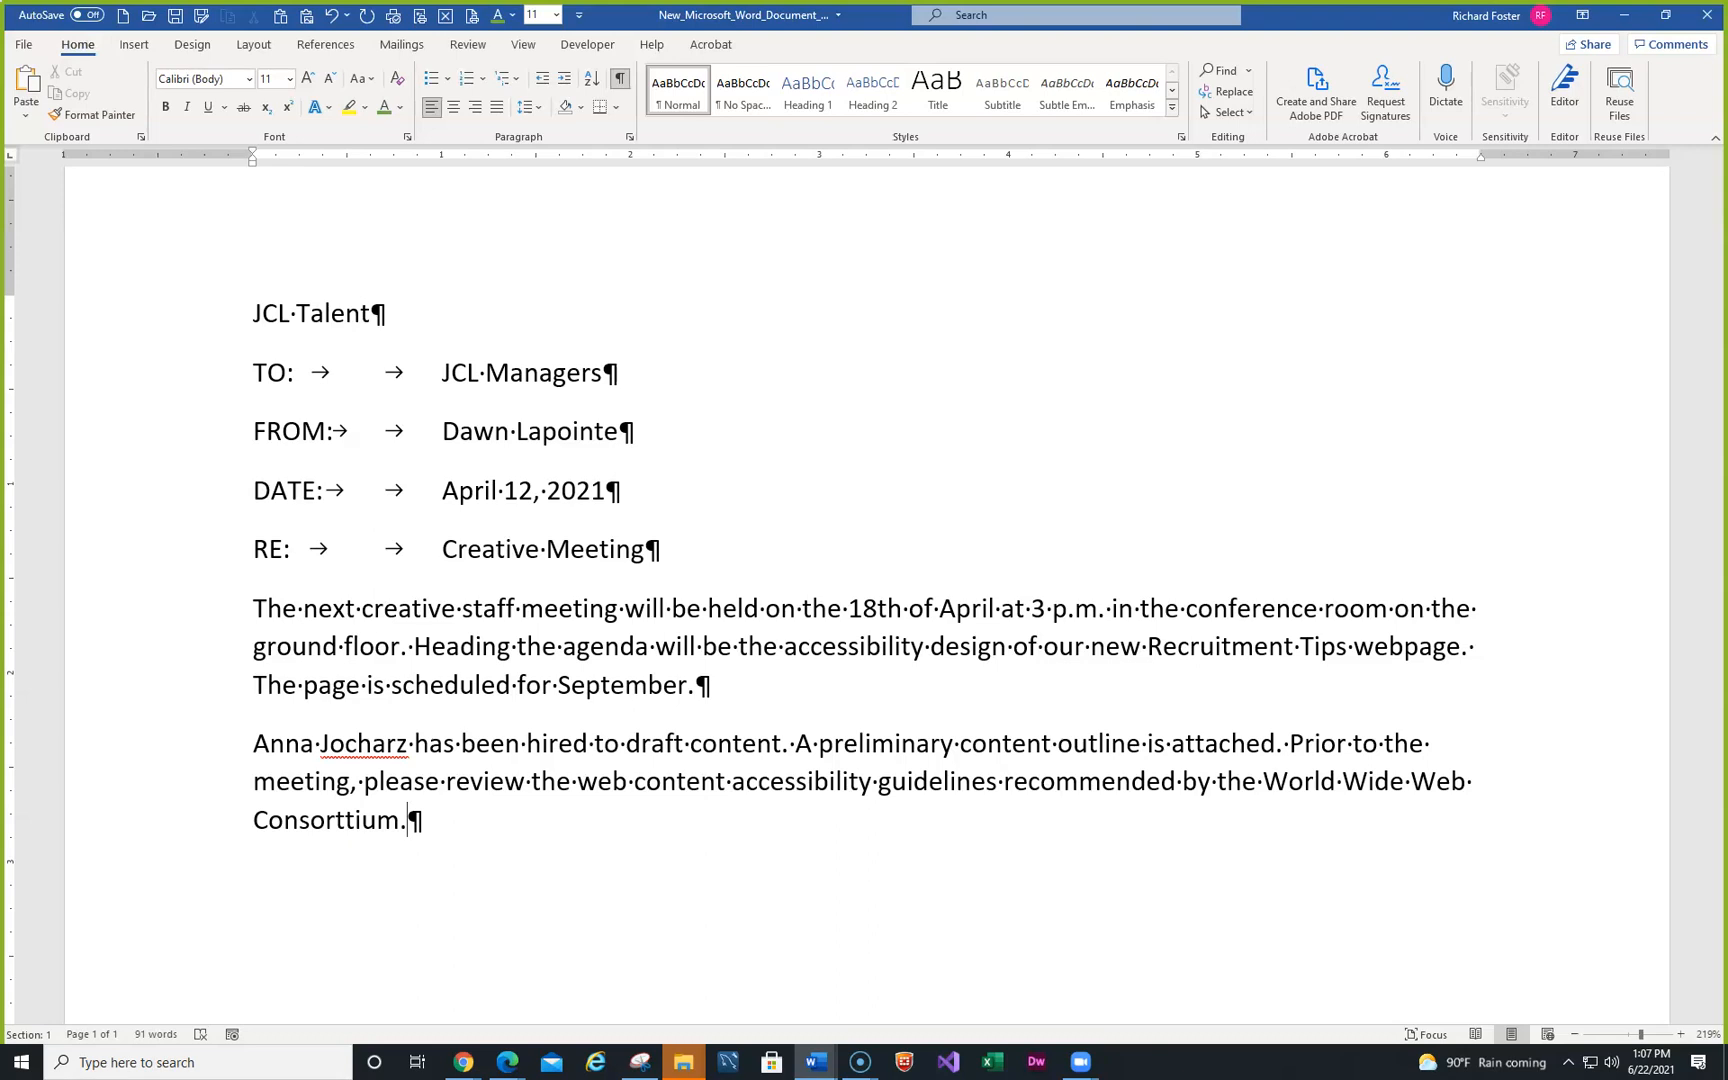
{"action": "left_click", "coordinate": [440, 818]}
{"action": "key", "text": "Return"}
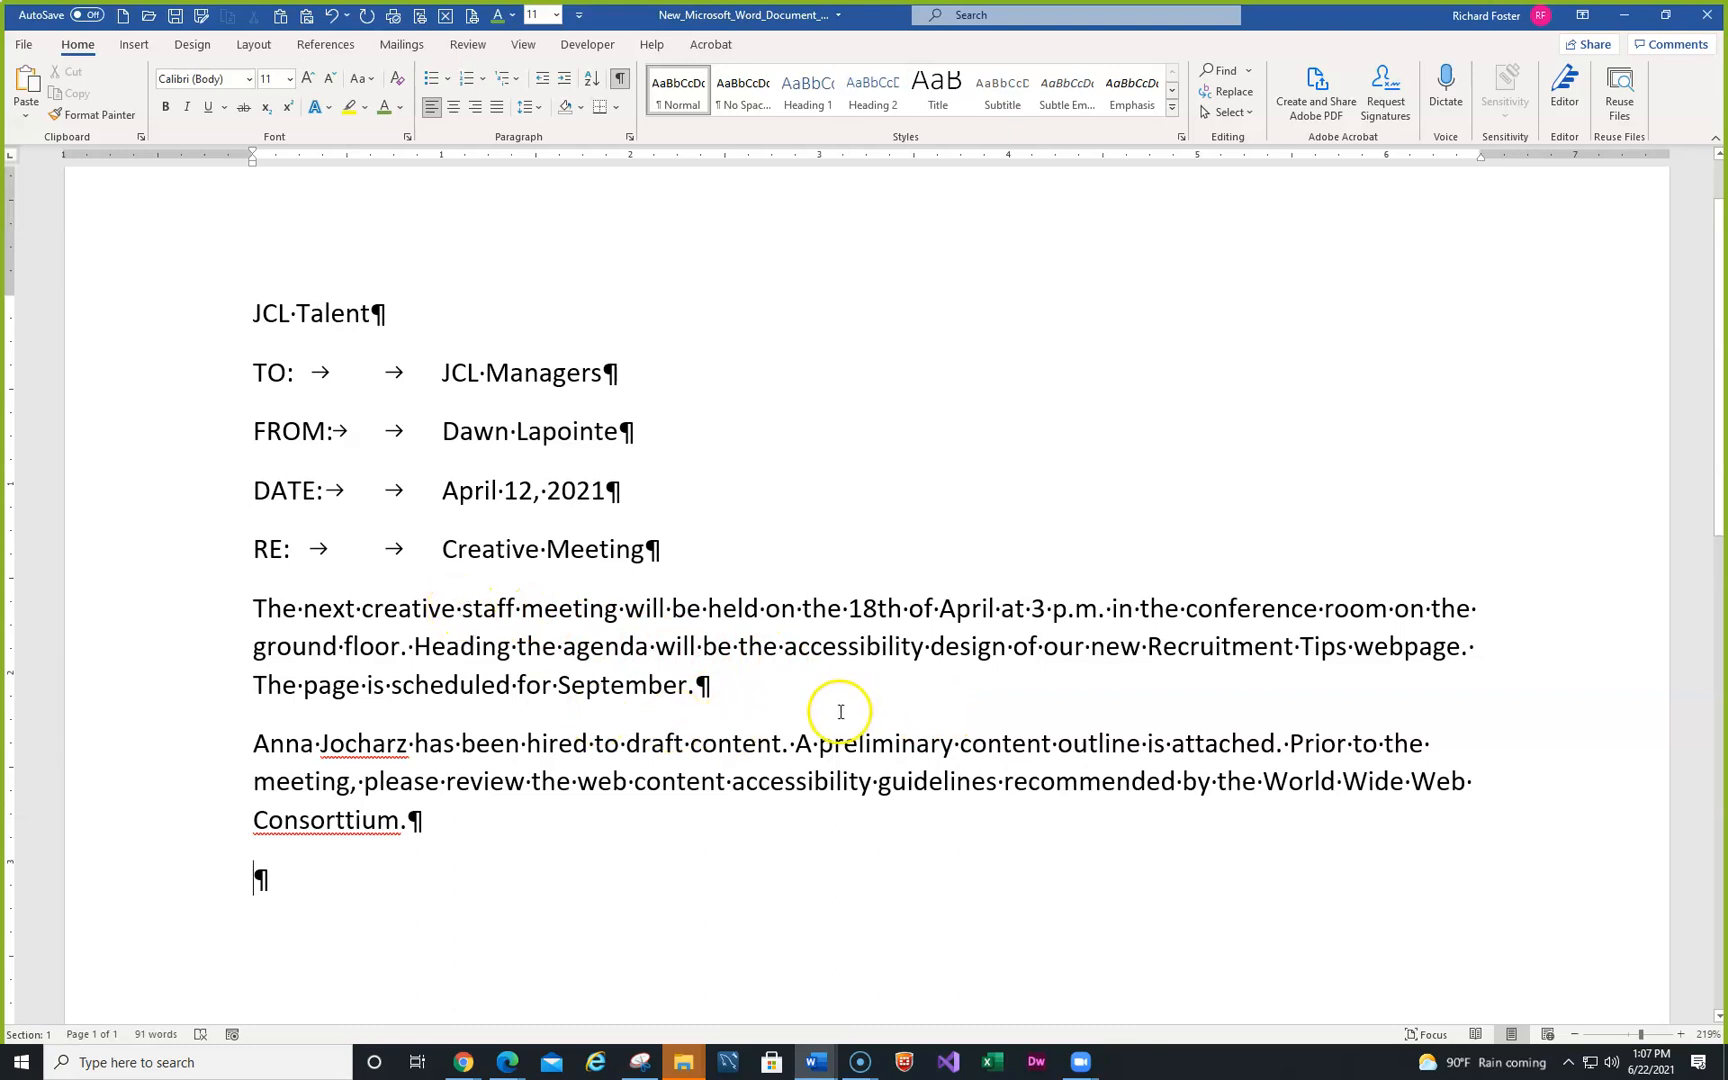
{"action": "left_click", "coordinate": [550, 685]}
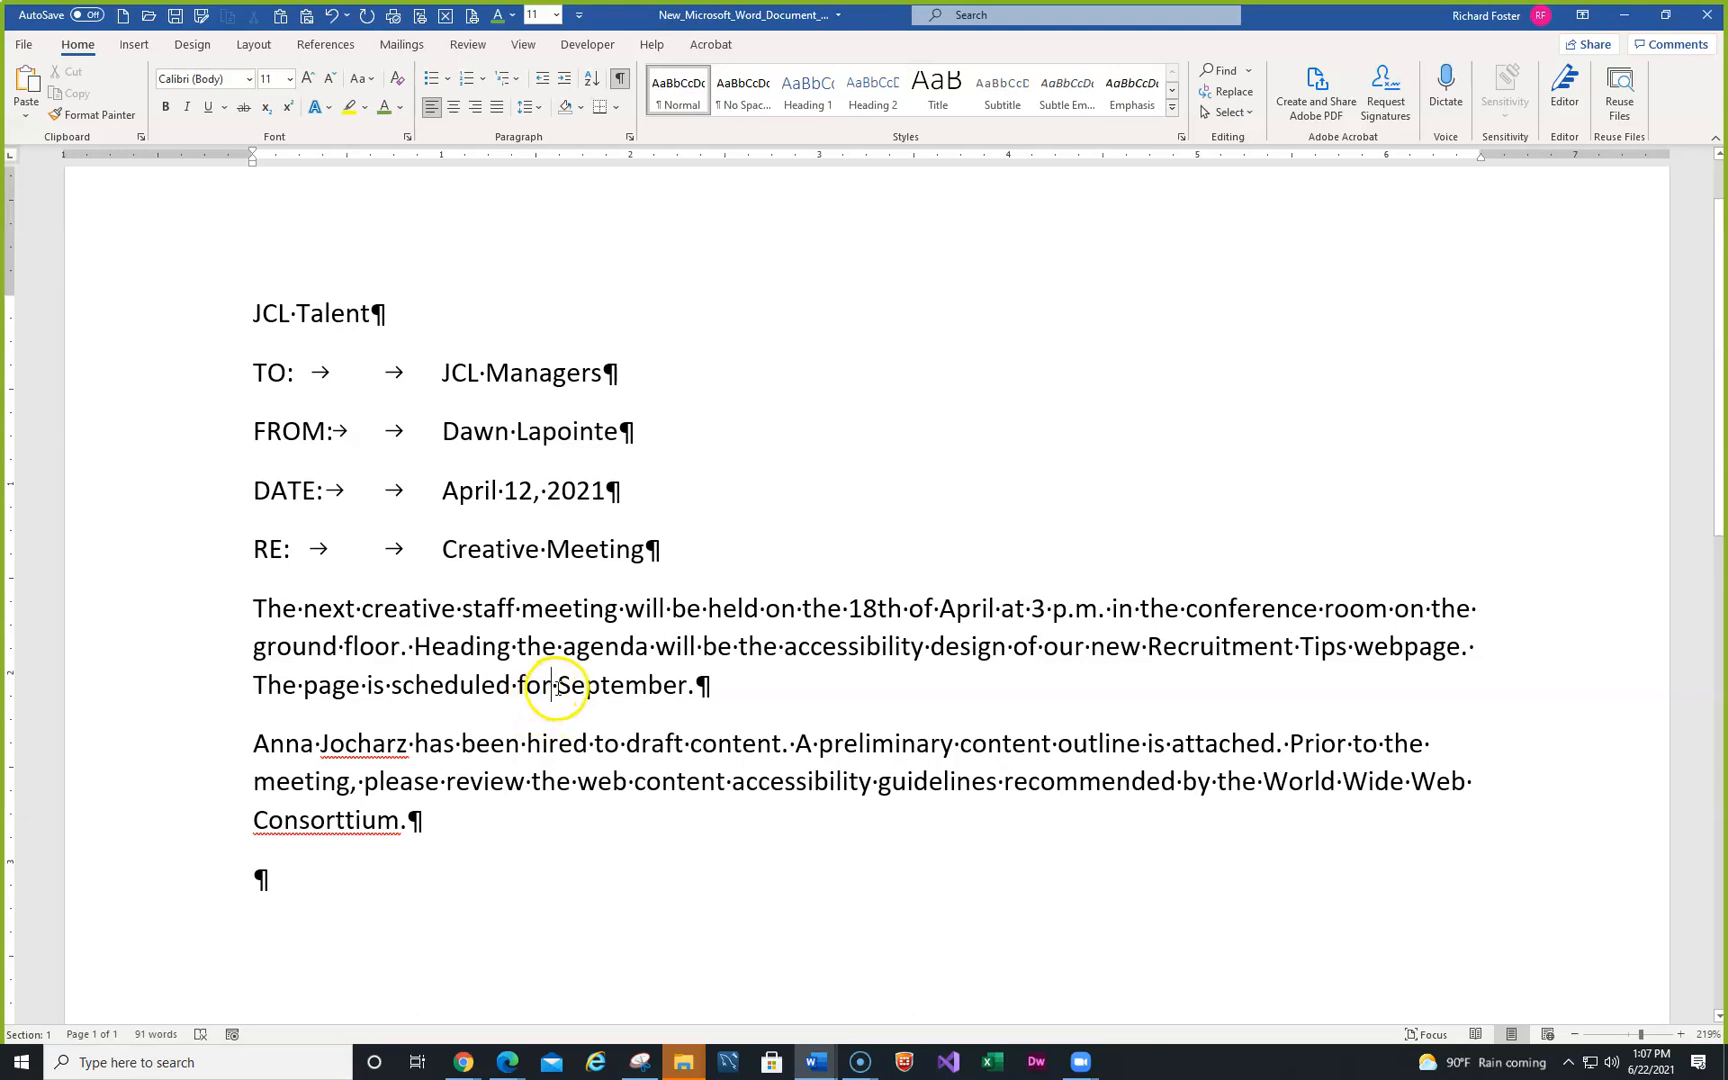
- Replace 'for' with 'to launch in' so the sentence reads 'scheduled to launch in September.'
{"action": "key", "text": "BackSpace"}
{"action": "key", "text": "BackSpace"}
{"action": "key", "text": "BackSpace"}
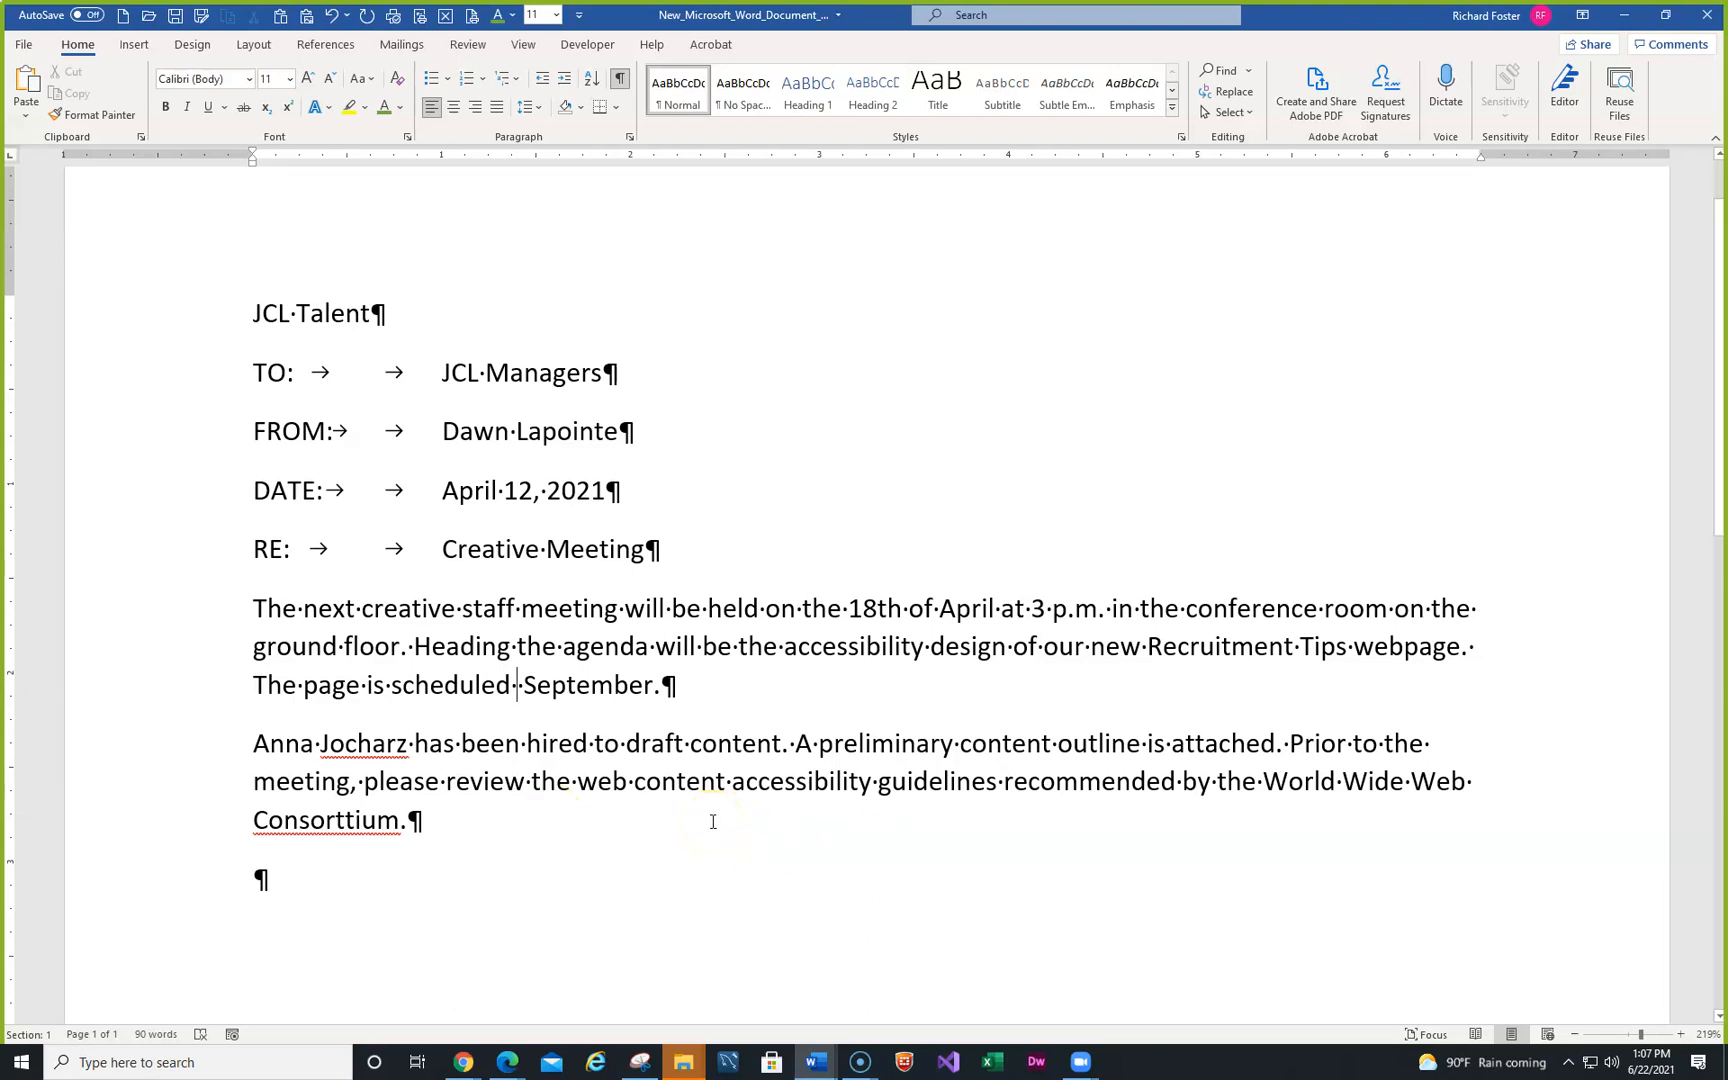
{"action": "type", "text": "to lau"}
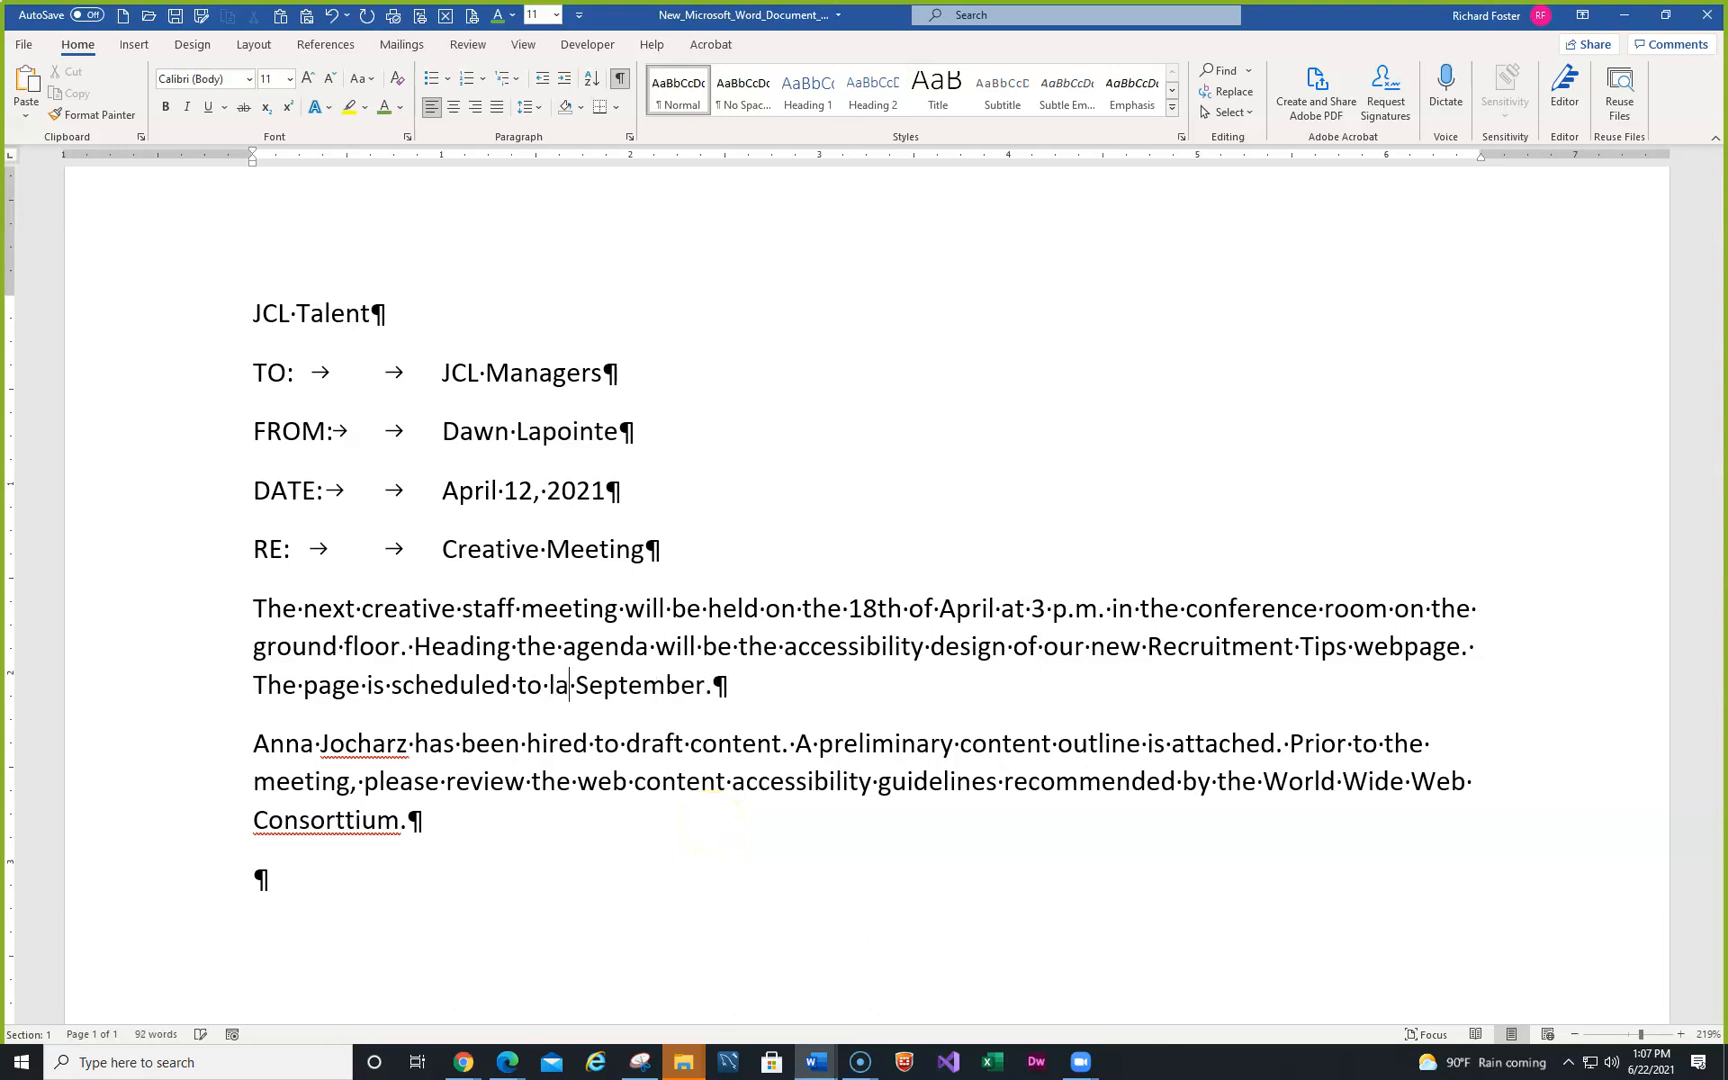
{"action": "type", "text": "nch i"}
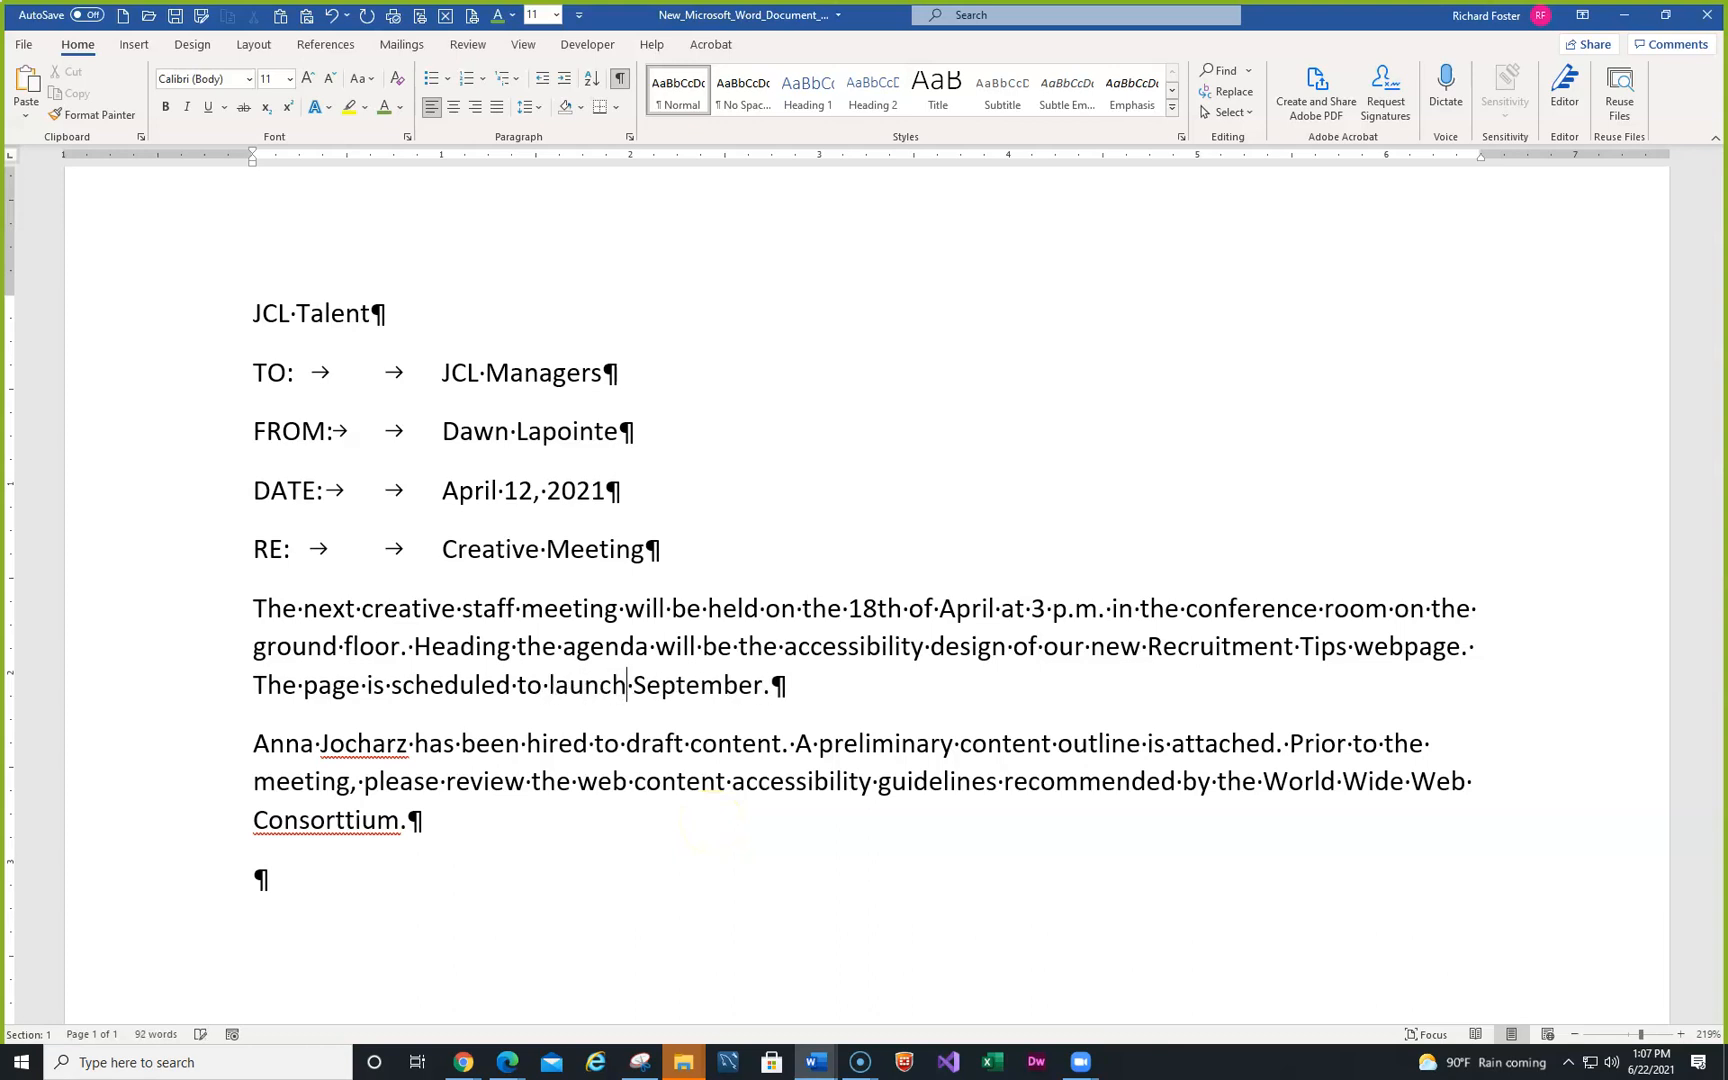
{"action": "type", "text": "n"}
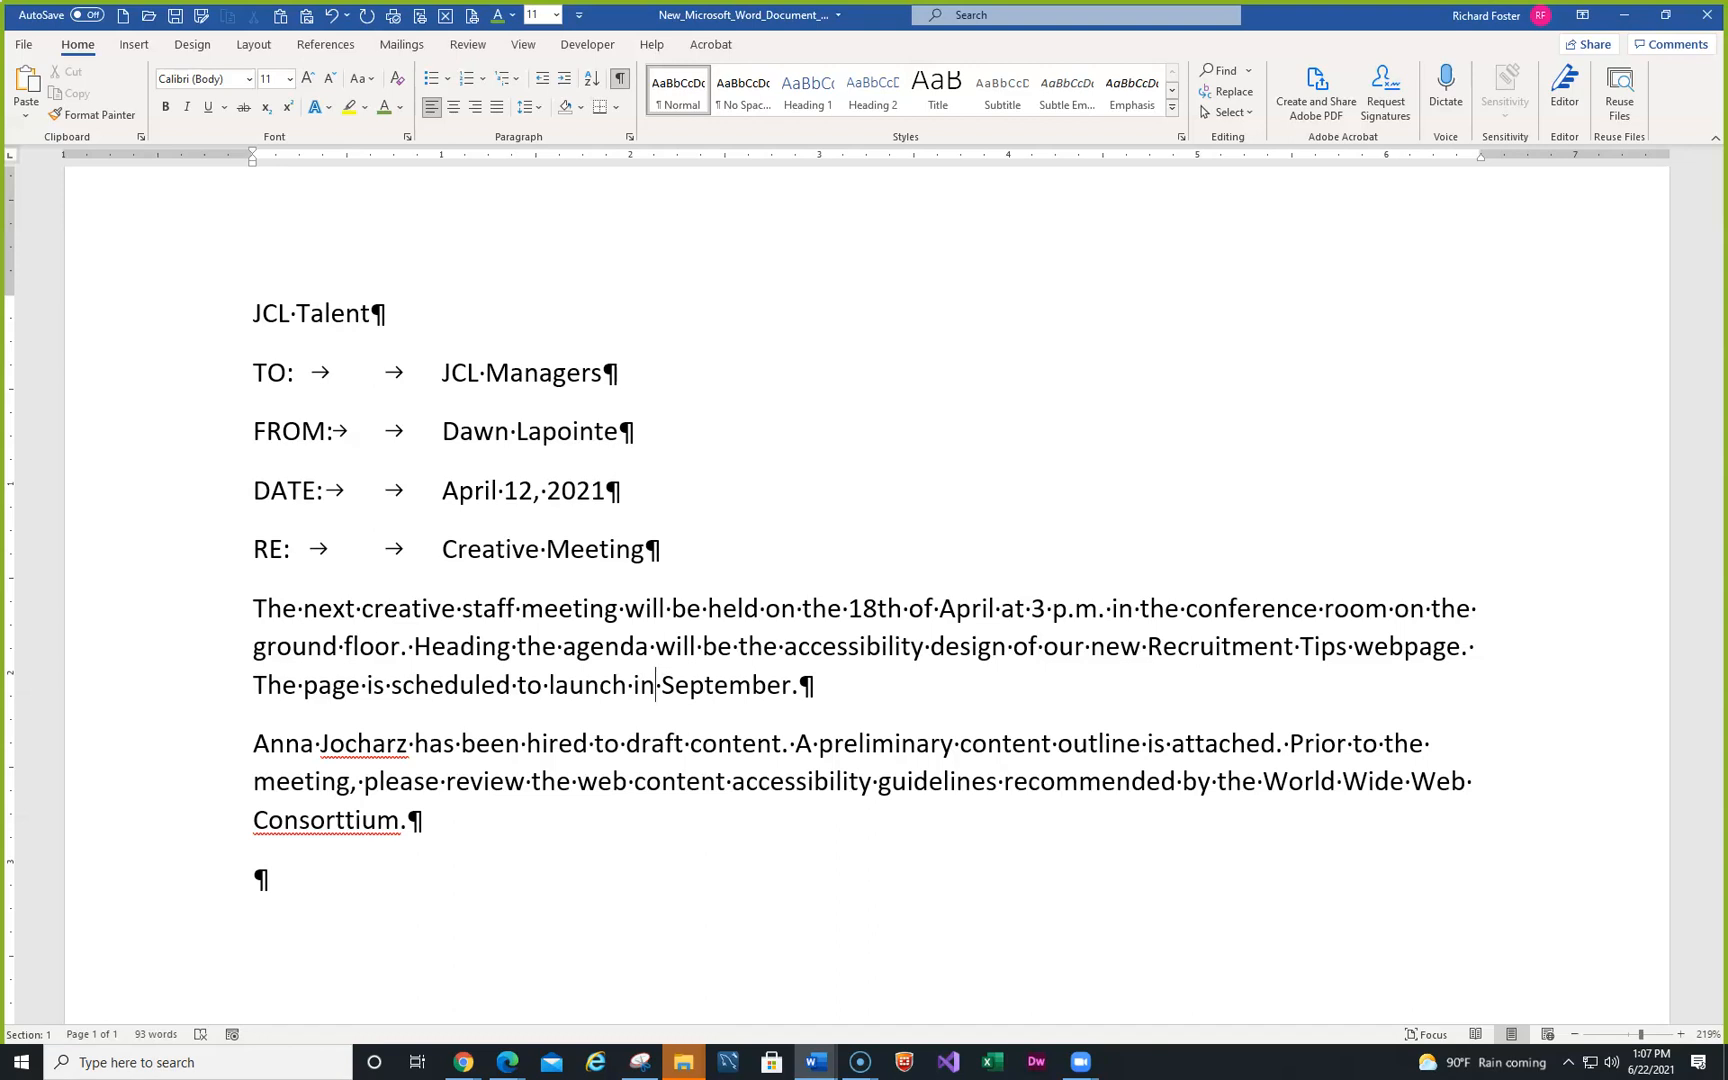
{"action": "left_click", "coordinate": [463, 610]}
- Delete 'staff' and its extra space so the sentence begins 'The next creative meeting'
{"action": "key", "text": "Delete"}
{"action": "key", "text": "Delete"}
{"action": "key", "text": "Delete"}
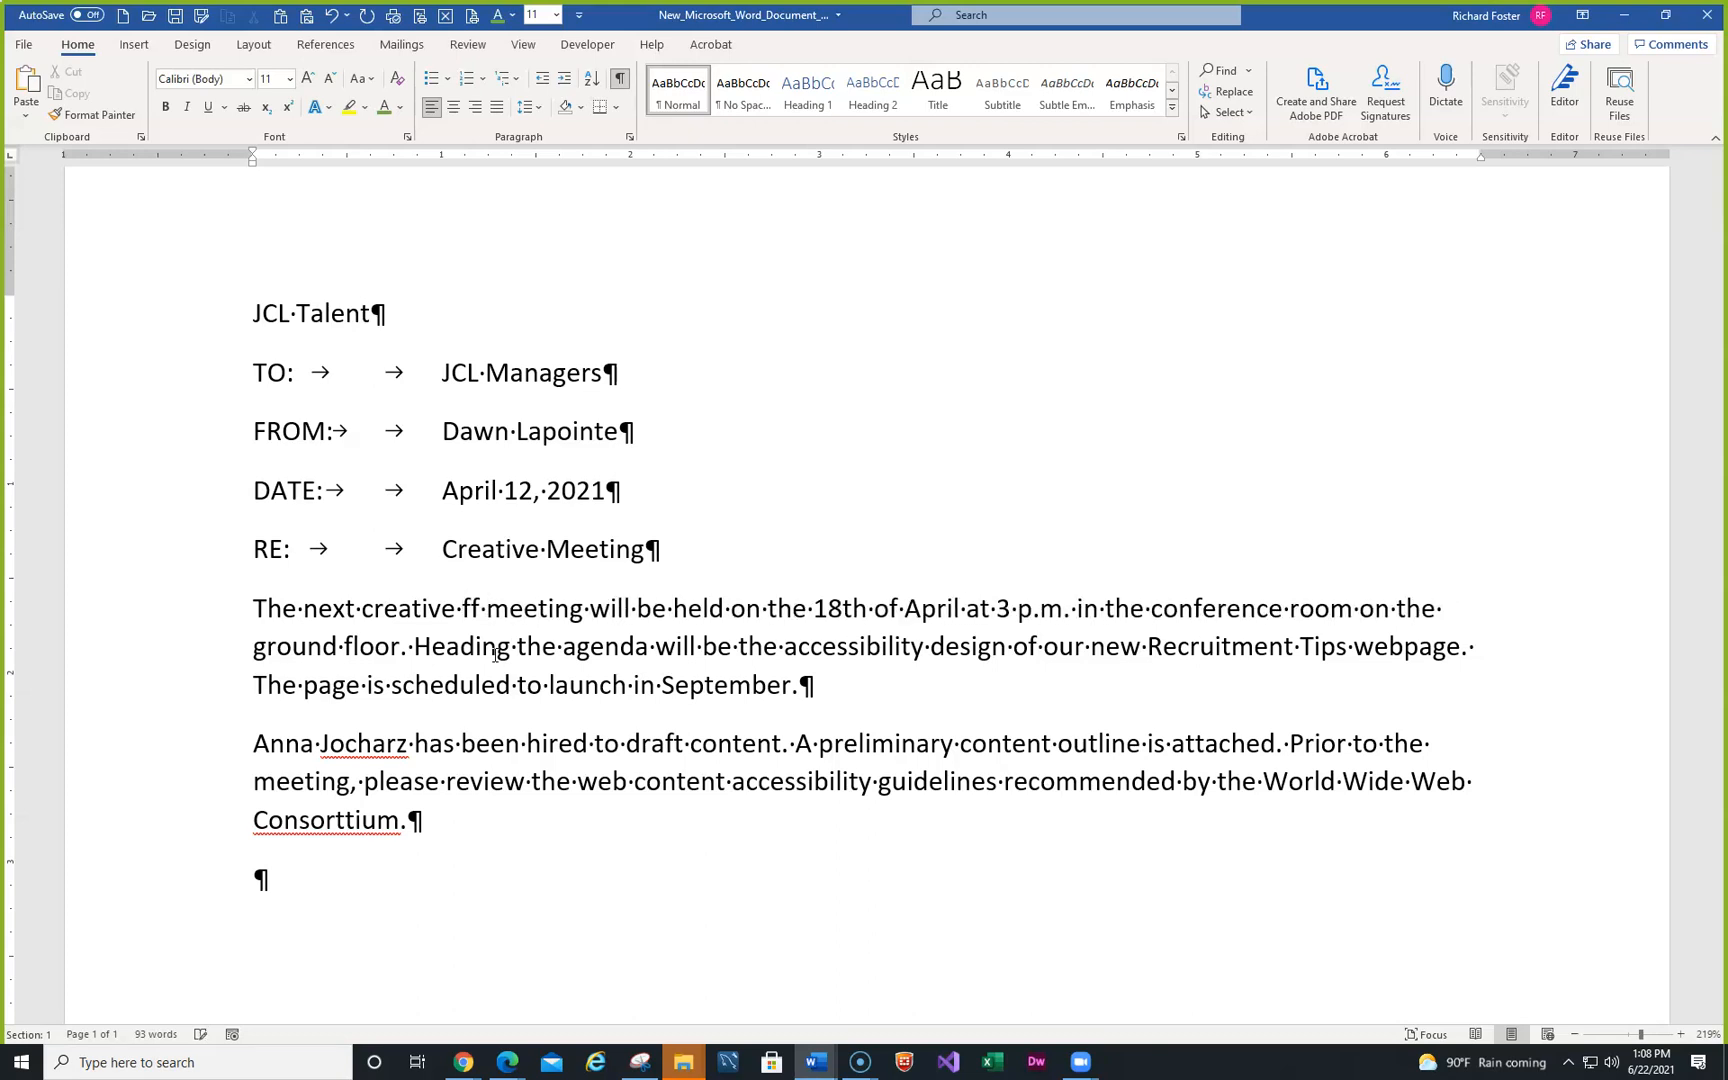
{"action": "key", "text": "Delete"}
{"action": "key", "text": "Delete"}
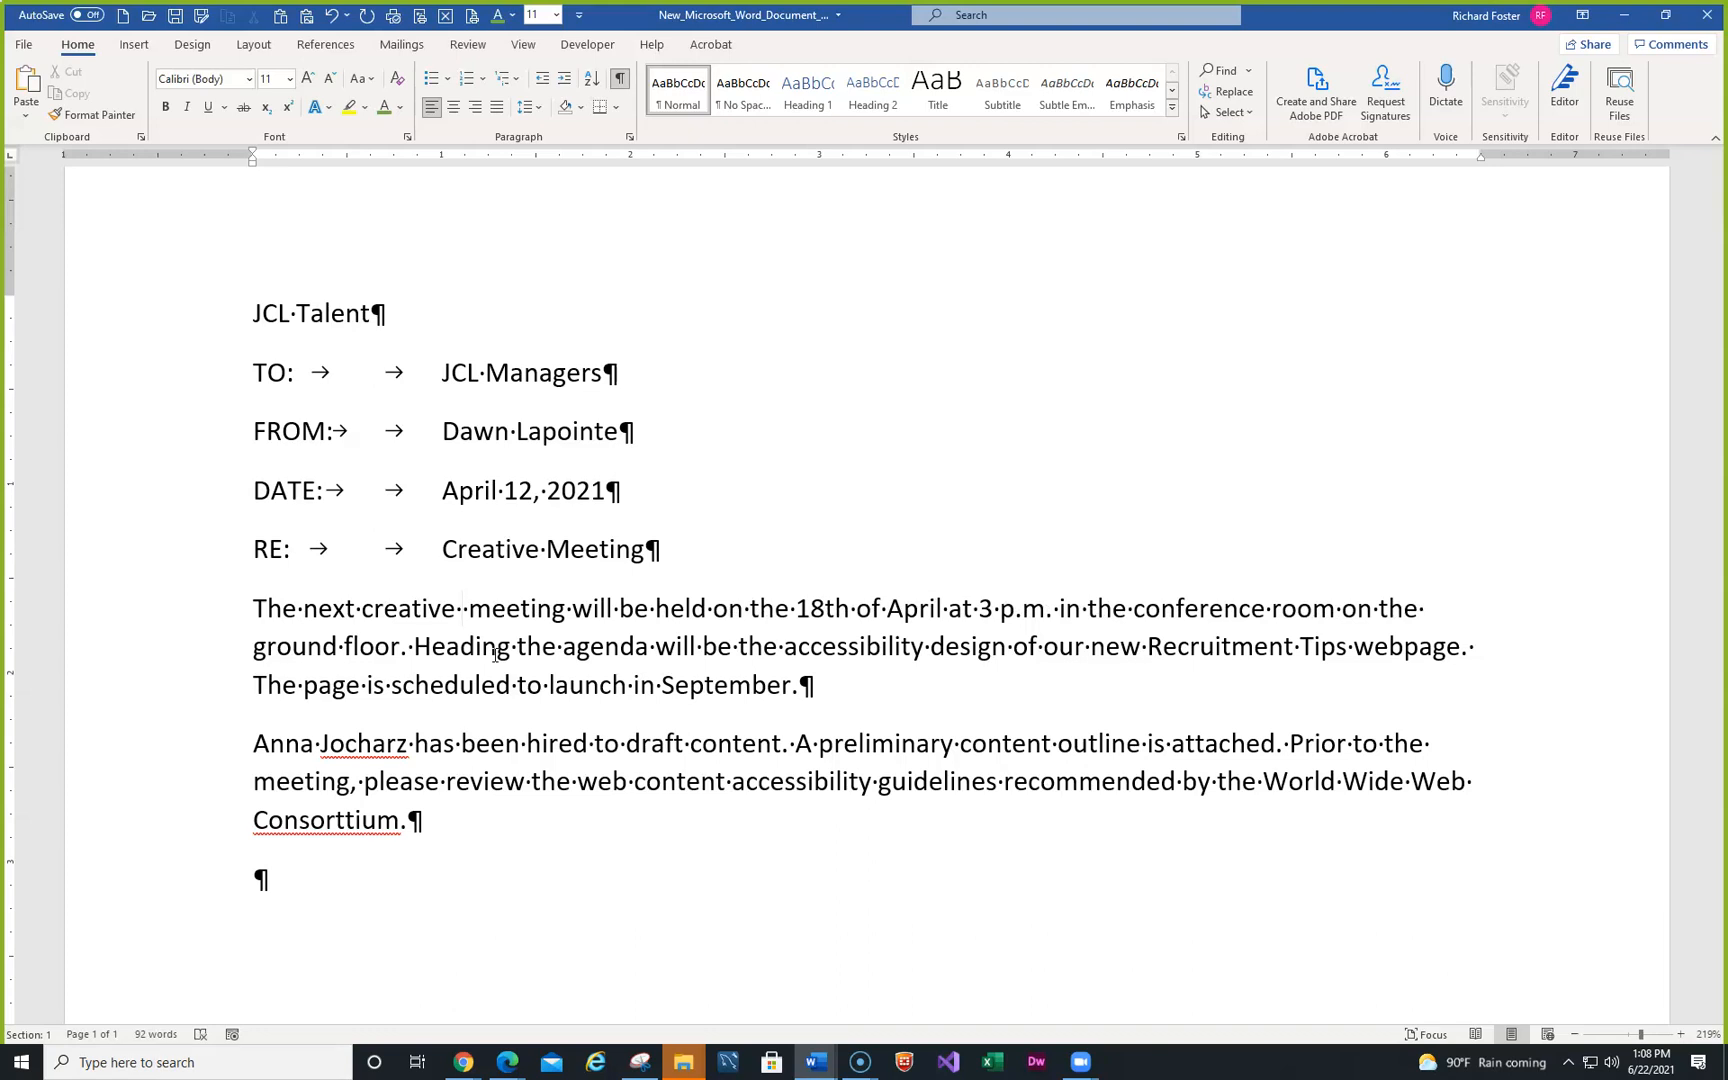
{"action": "key", "text": "Delete"}
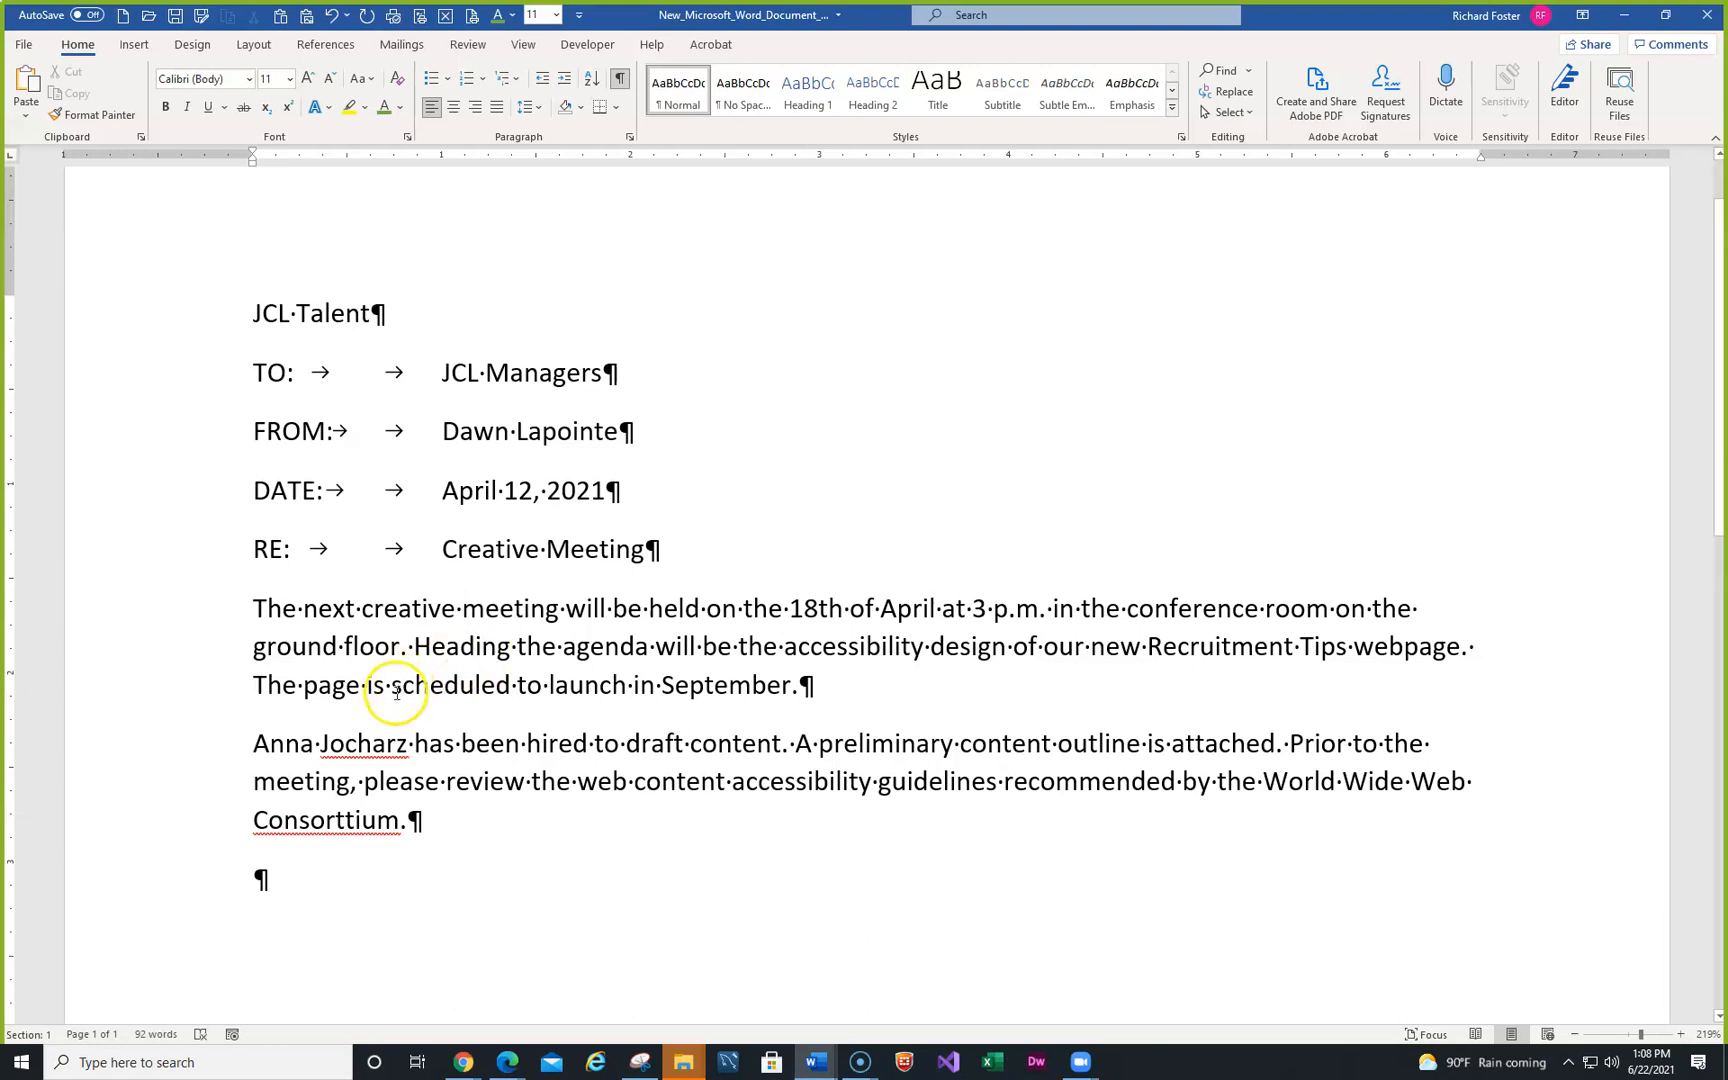
{"action": "key", "text": "alt+Tab"}
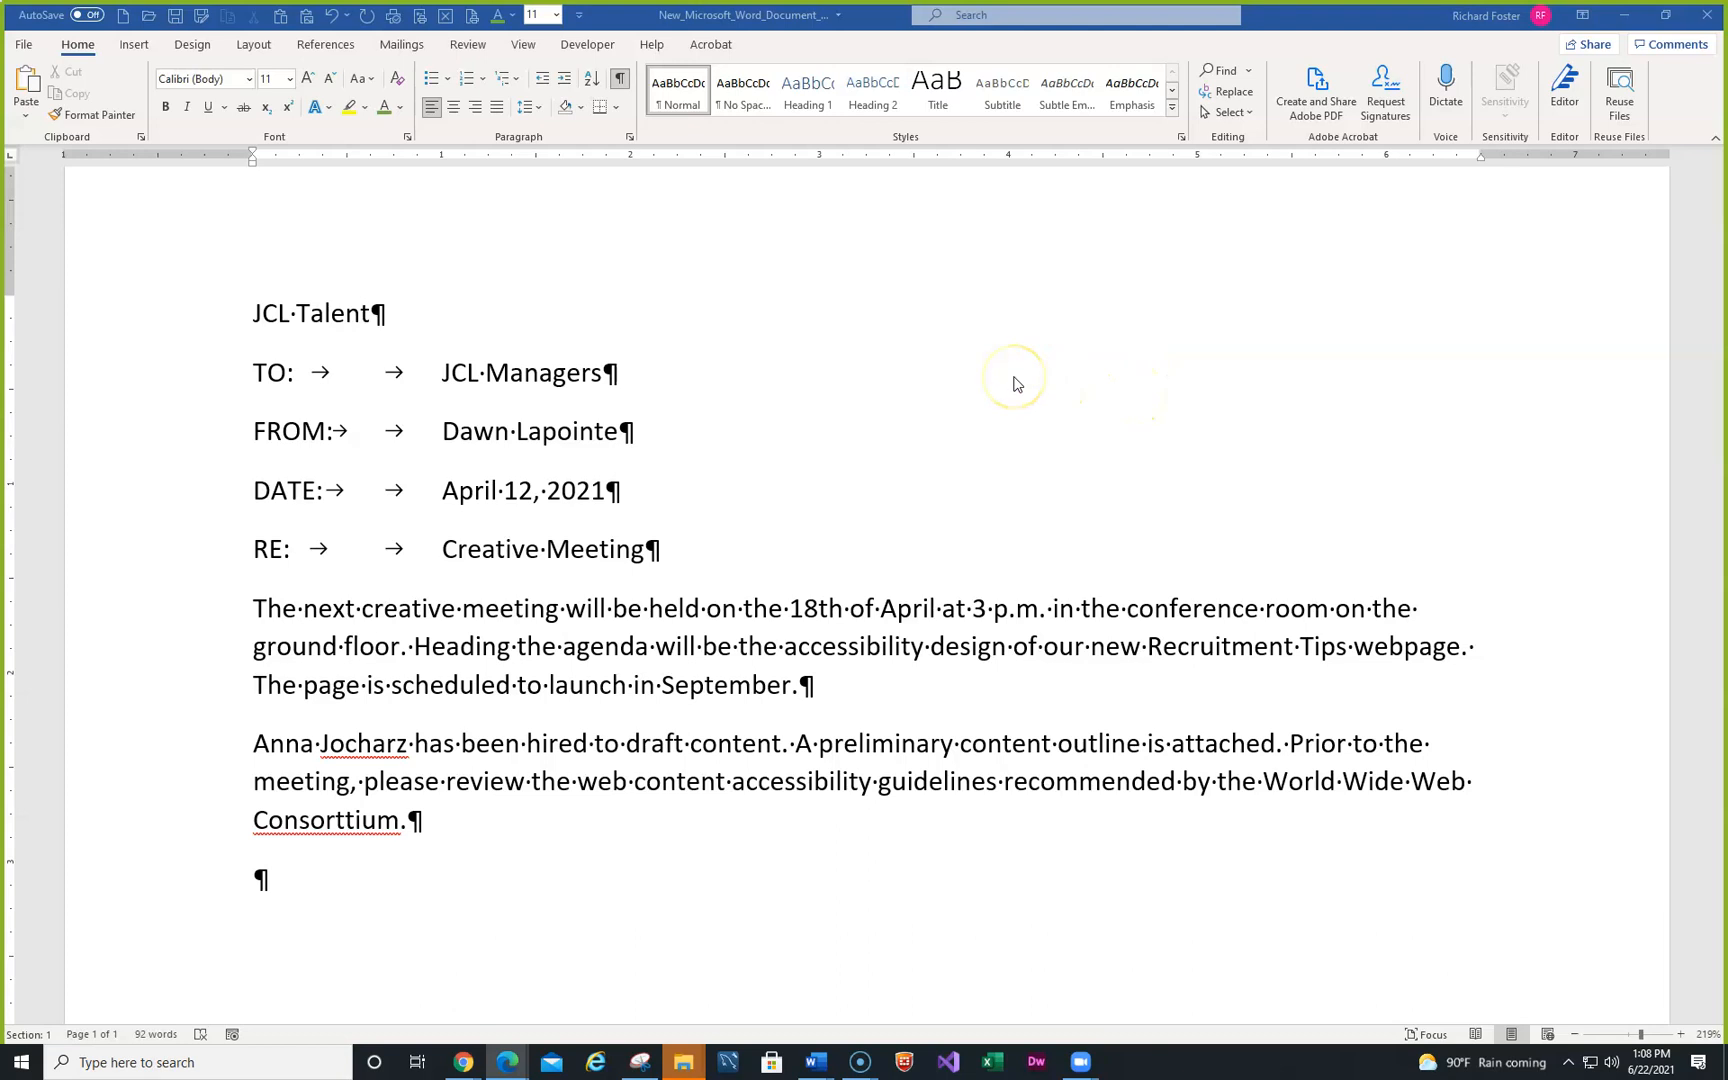
{"action": "key", "text": "F12"}
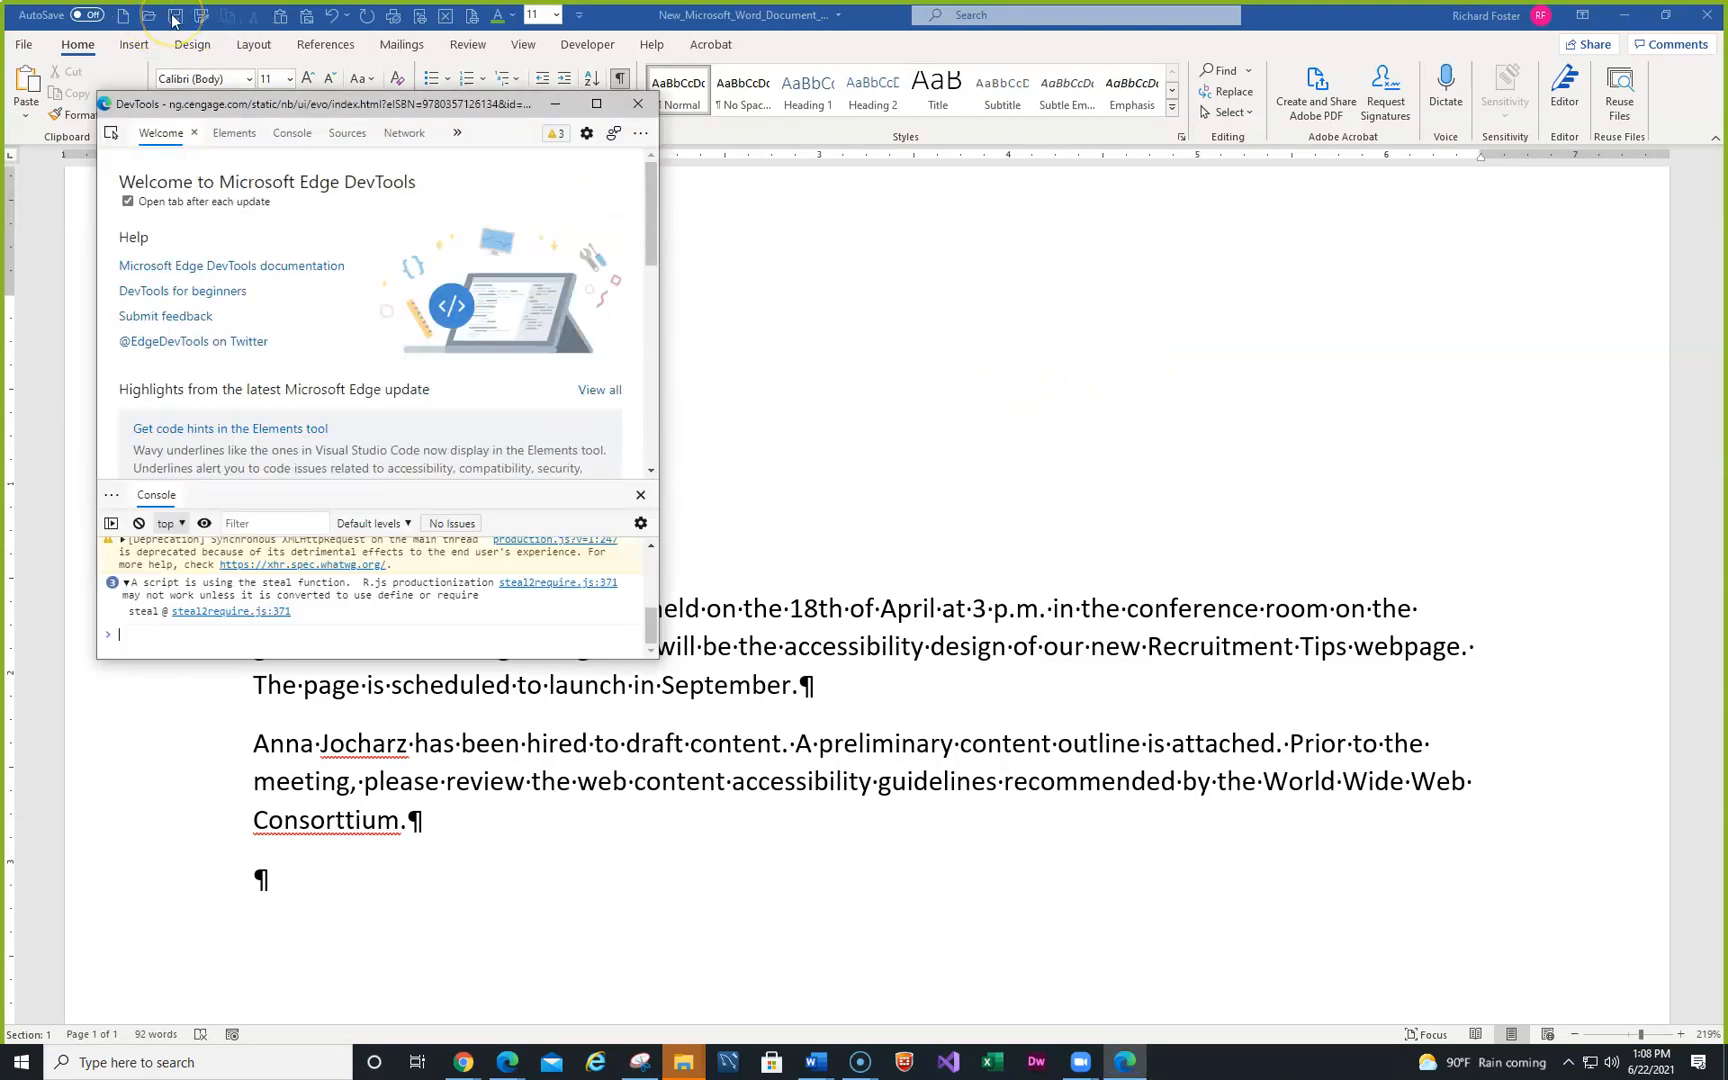
- Close the browser DevTools window and check the document's file name and location
{"action": "left_click", "coordinate": [638, 104]}
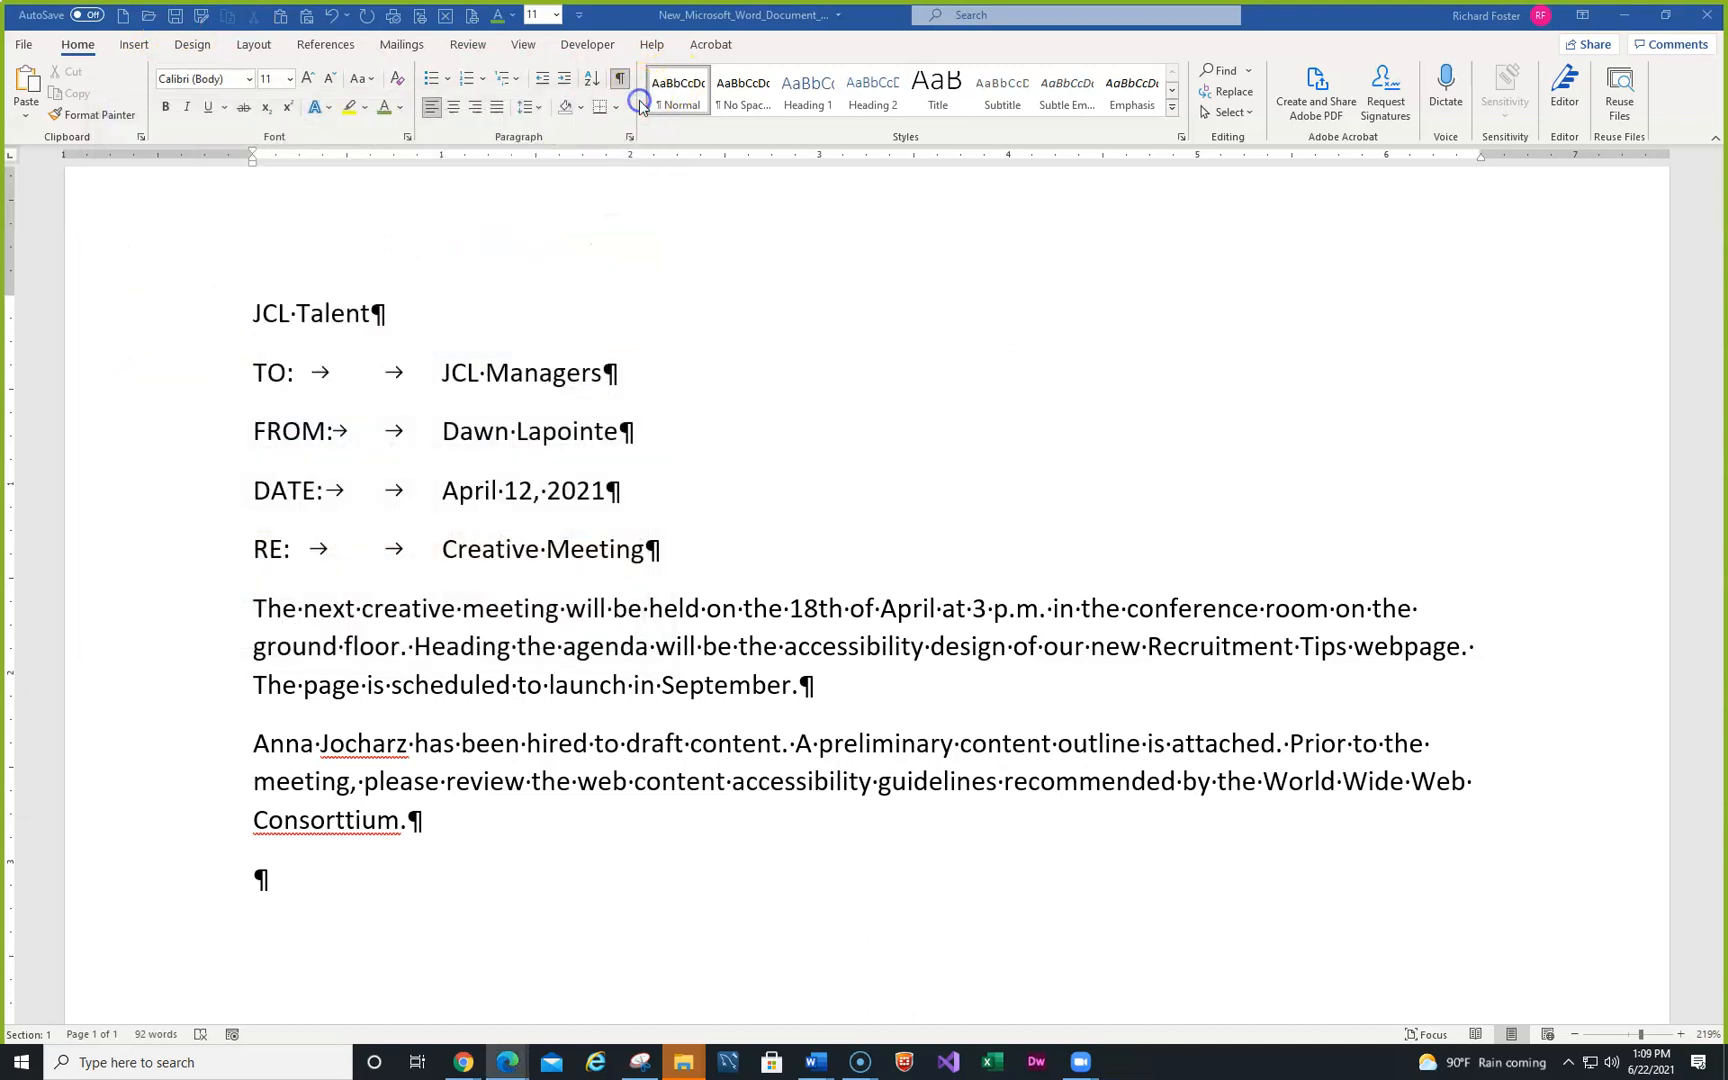
{"action": "left_click", "coordinate": [789, 18]}
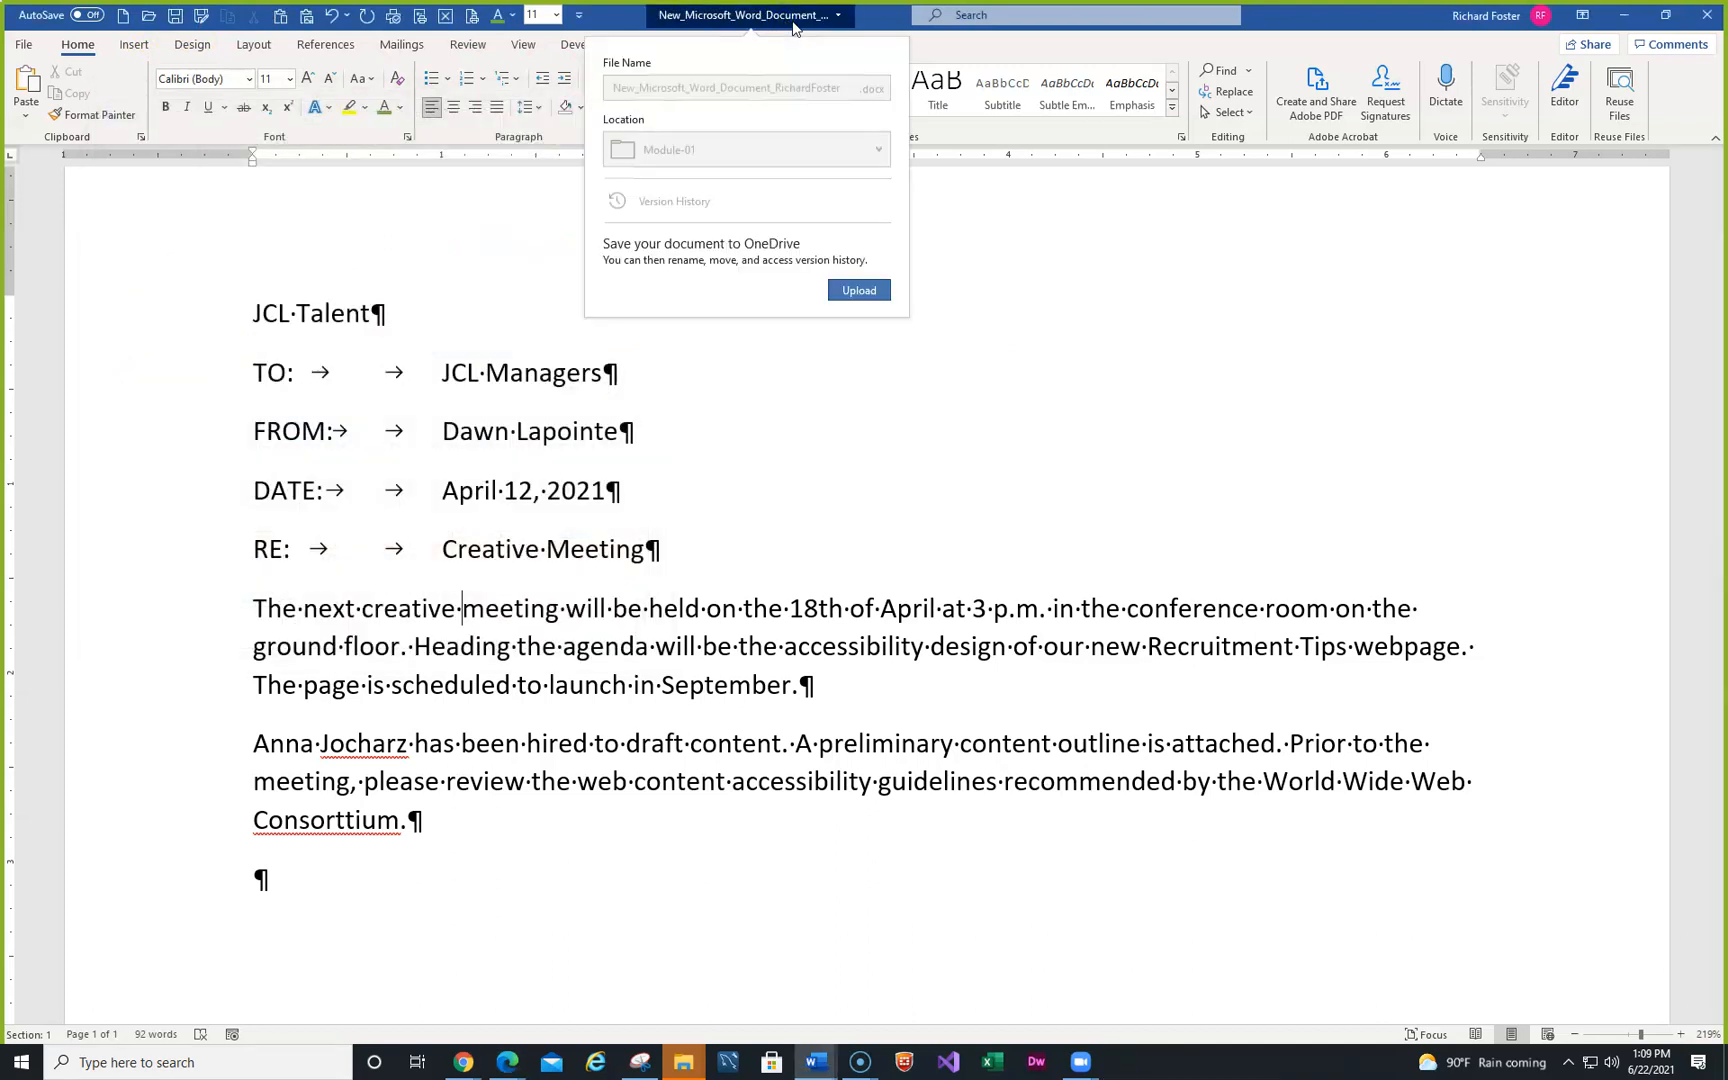
{"action": "left_click", "coordinate": [1095, 318]}
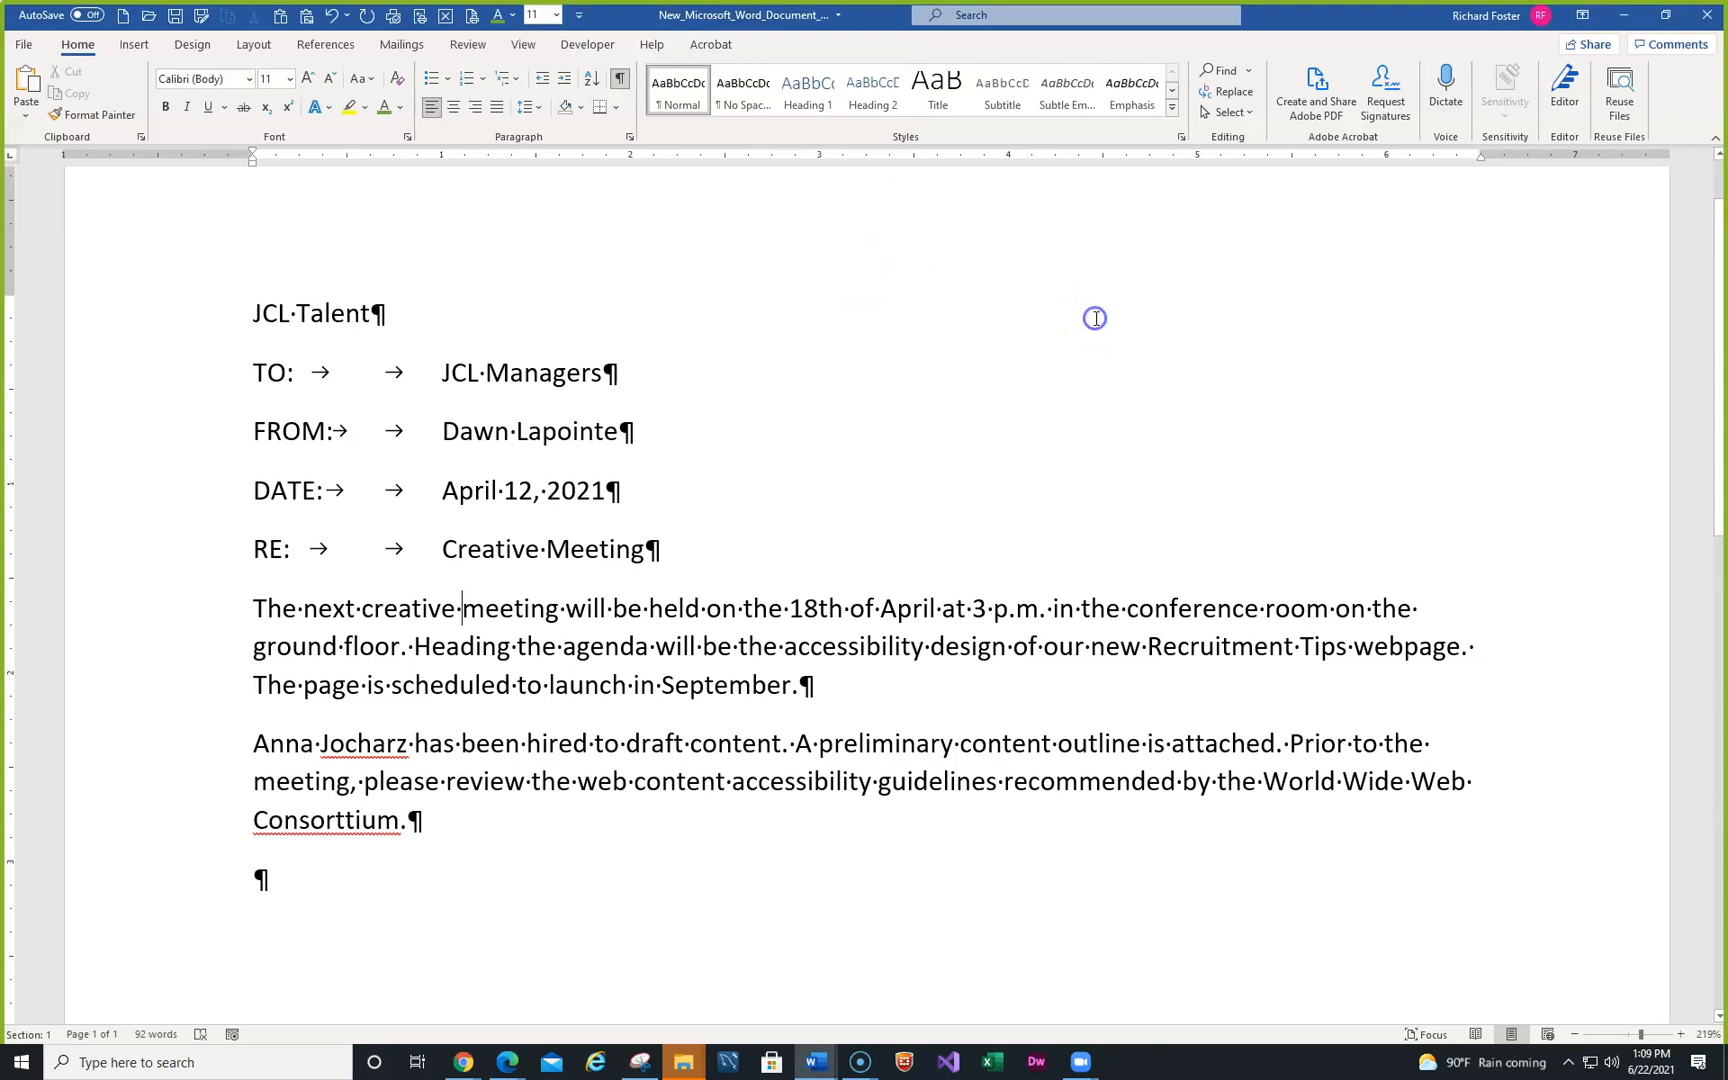
- Open Save As and change the start of the file name to IL_WD_1_Memo
{"action": "key", "text": "F12"}
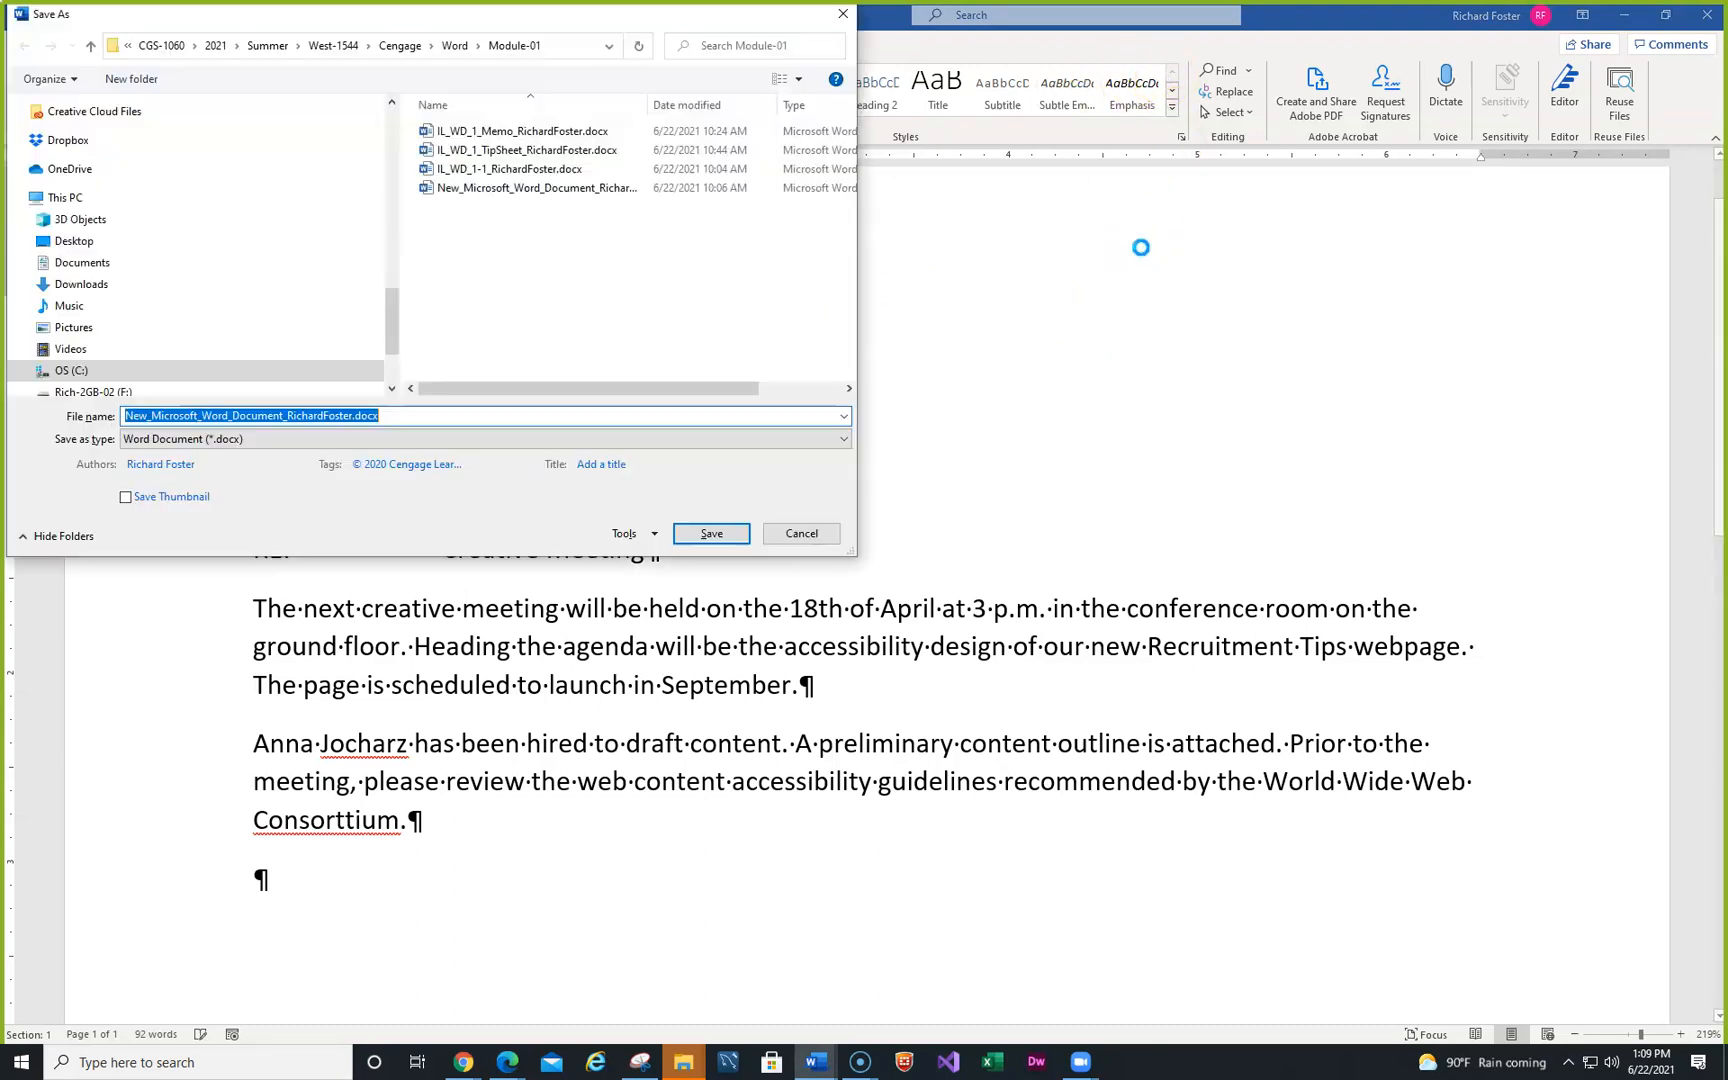
{"action": "left_click_drag", "start_coordinate": [530, 14], "coordinate": [1128, 143]}
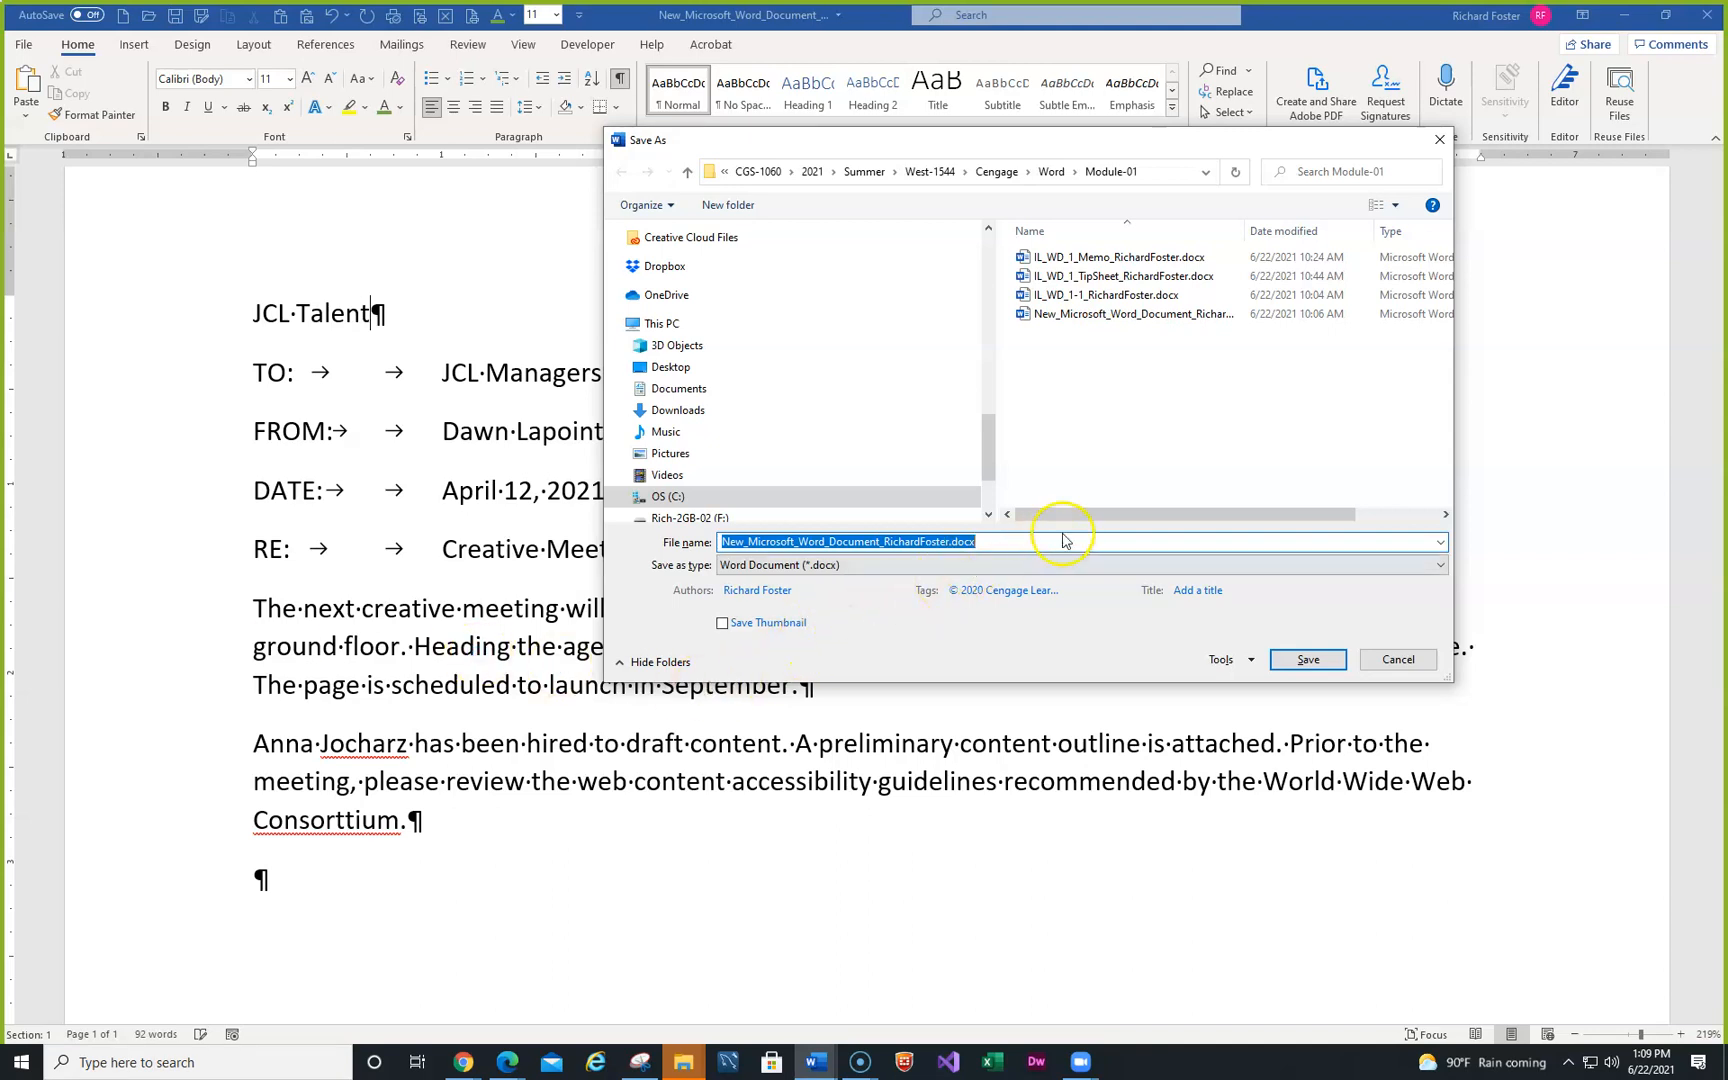
{"action": "left_click", "coordinate": [752, 543]}
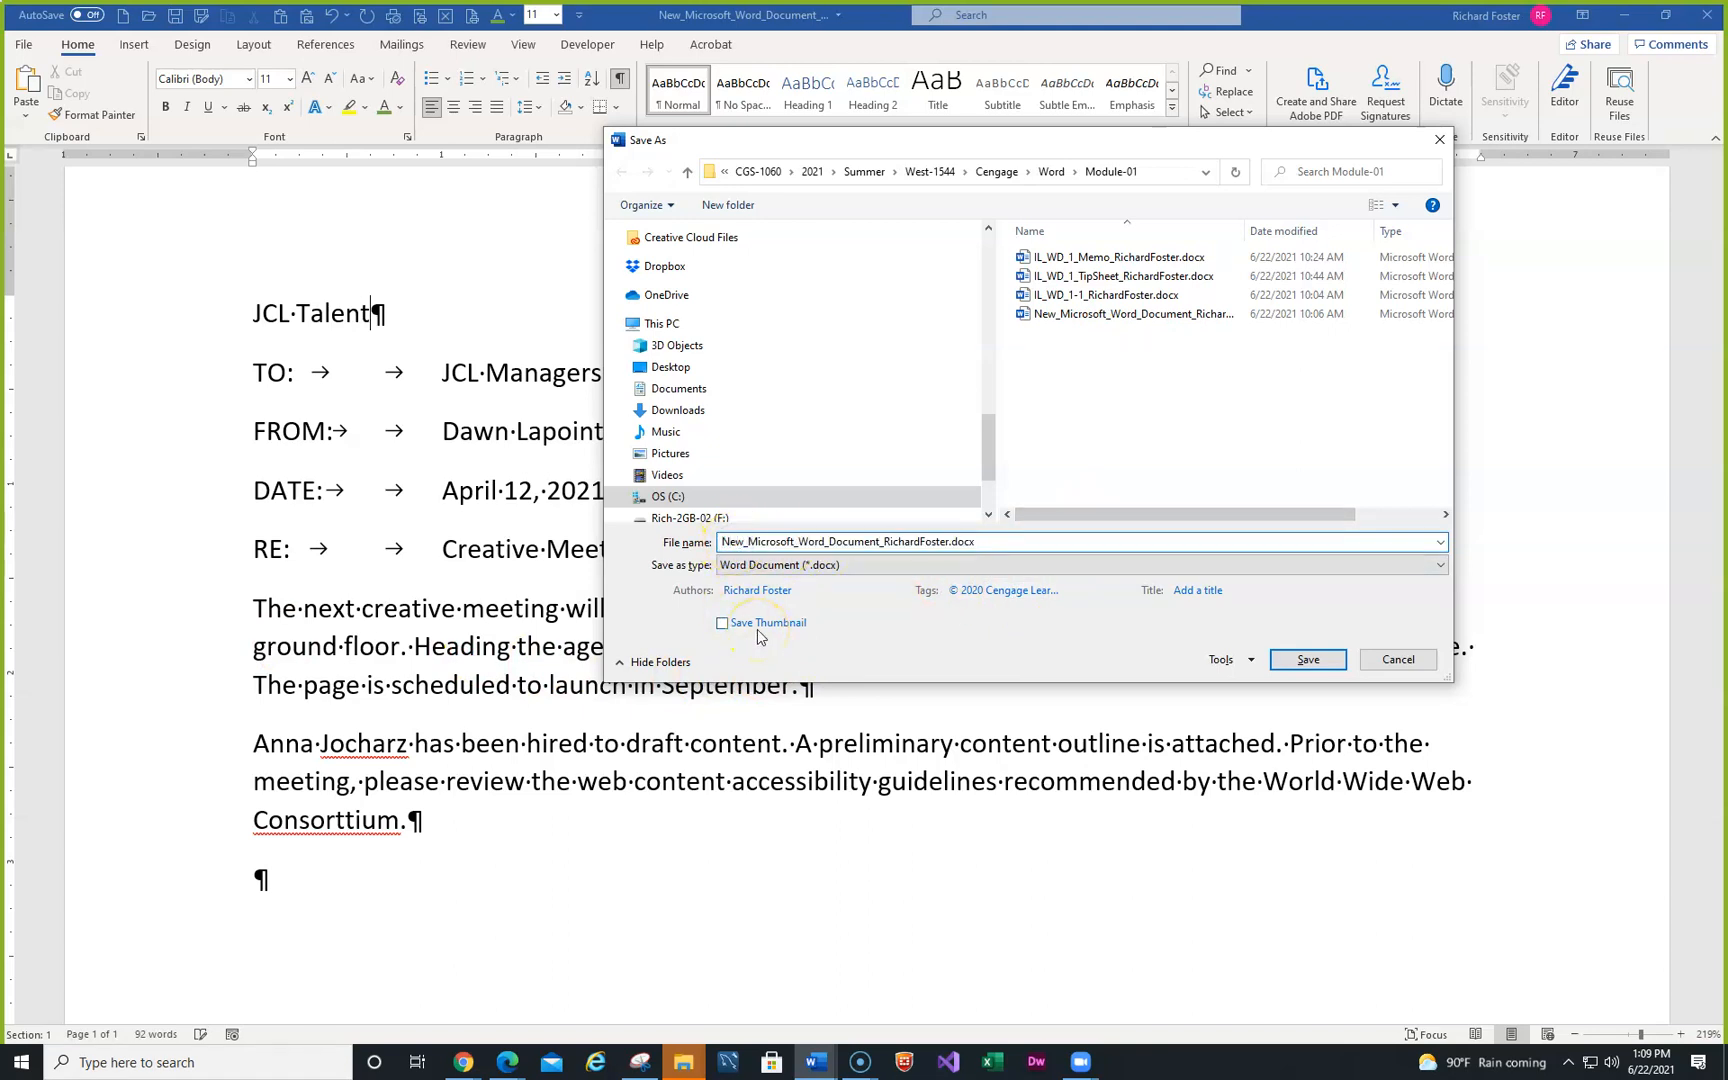
{"action": "key", "text": "Delete"}
{"action": "key", "text": "Delete"}
{"action": "key", "text": "Delete"}
{"action": "key", "text": "Delete"}
{"action": "key", "text": "Delete"}
{"action": "key", "text": "Delete"}
{"action": "key", "text": "Delete"}
{"action": "key", "text": "Delete"}
{"action": "key", "text": "Delete"}
{"action": "key", "text": "Delete"}
{"action": "key", "text": "Delete"}
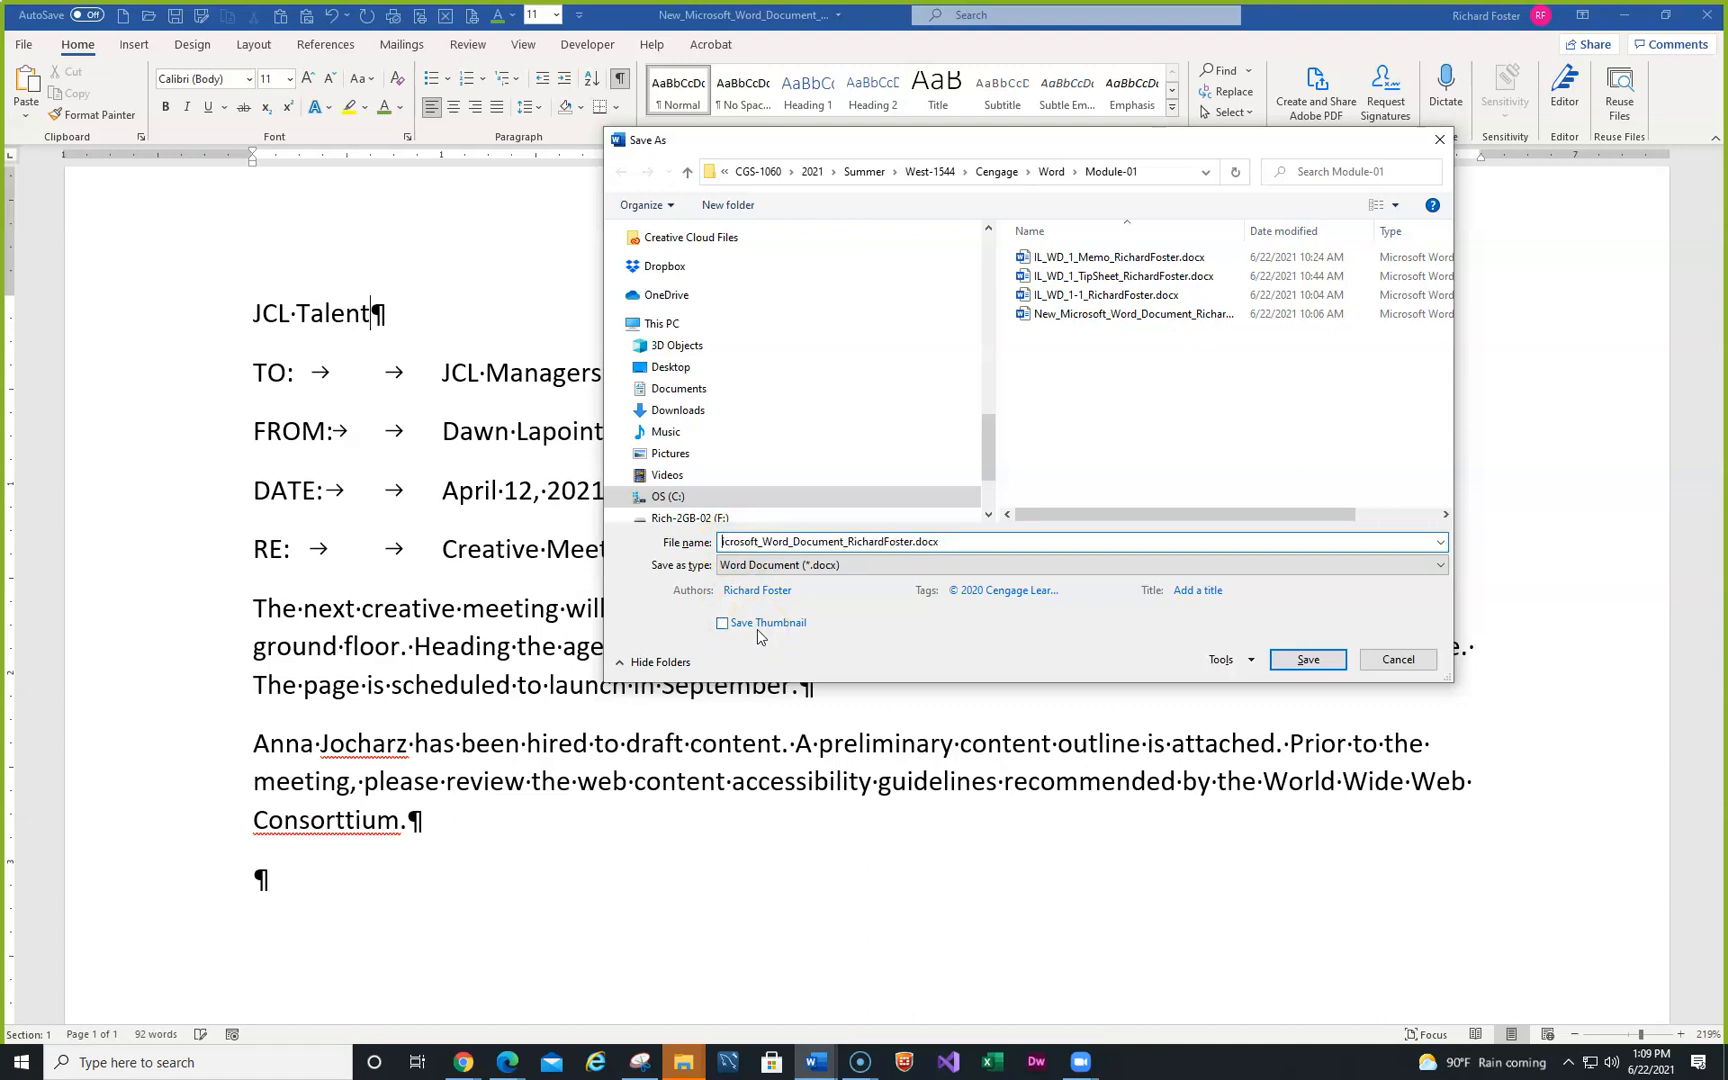
{"action": "key", "text": "Delete"}
{"action": "key", "text": "Delete"}
{"action": "key", "text": "Delete"}
{"action": "key", "text": "Delete"}
{"action": "key", "text": "Delete"}
{"action": "key", "text": "Delete"}
{"action": "key", "text": "Delete"}
{"action": "key", "text": "Delete"}
{"action": "key", "text": "Delete"}
{"action": "key", "text": "Delete"}
{"action": "key", "text": "Delete"}
{"action": "key", "text": "Delete"}
{"action": "key", "text": "Delete"}
{"action": "type", "text": "IL_WD_1_Memo"}
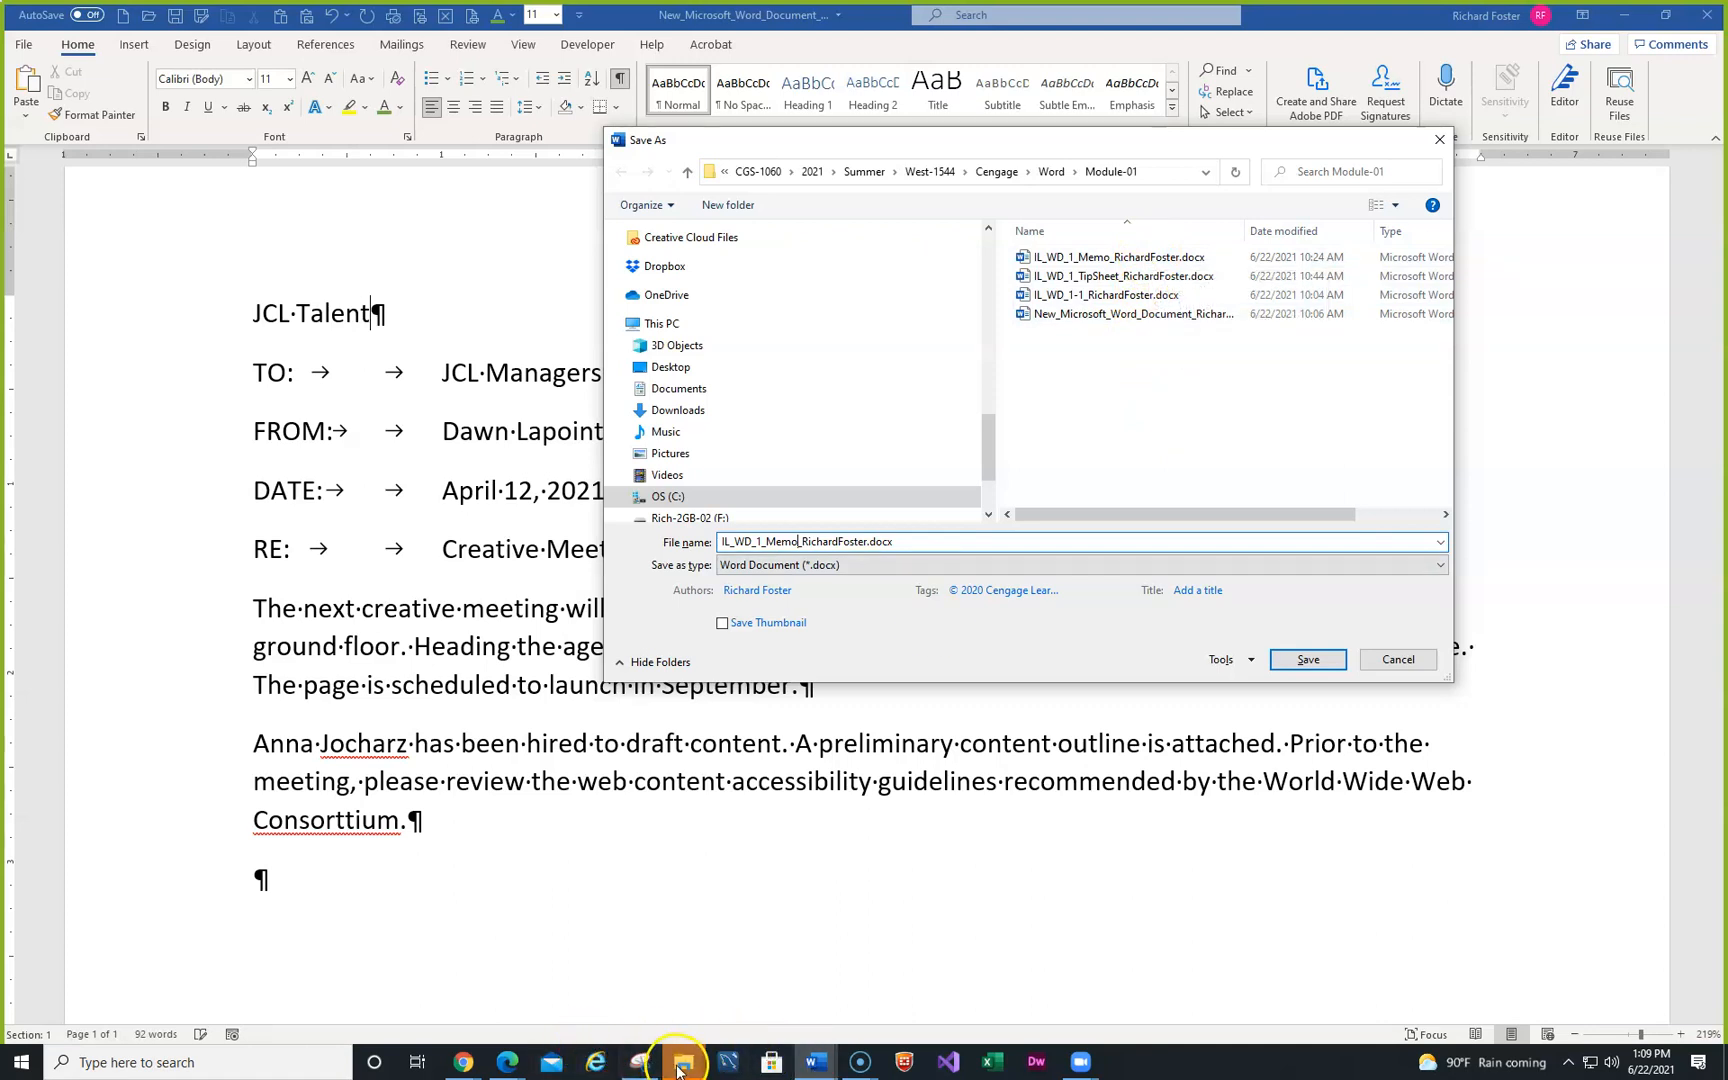
- Cancel the pending Save As for the current document
{"action": "mouse_move", "coordinate": [679, 1070]}
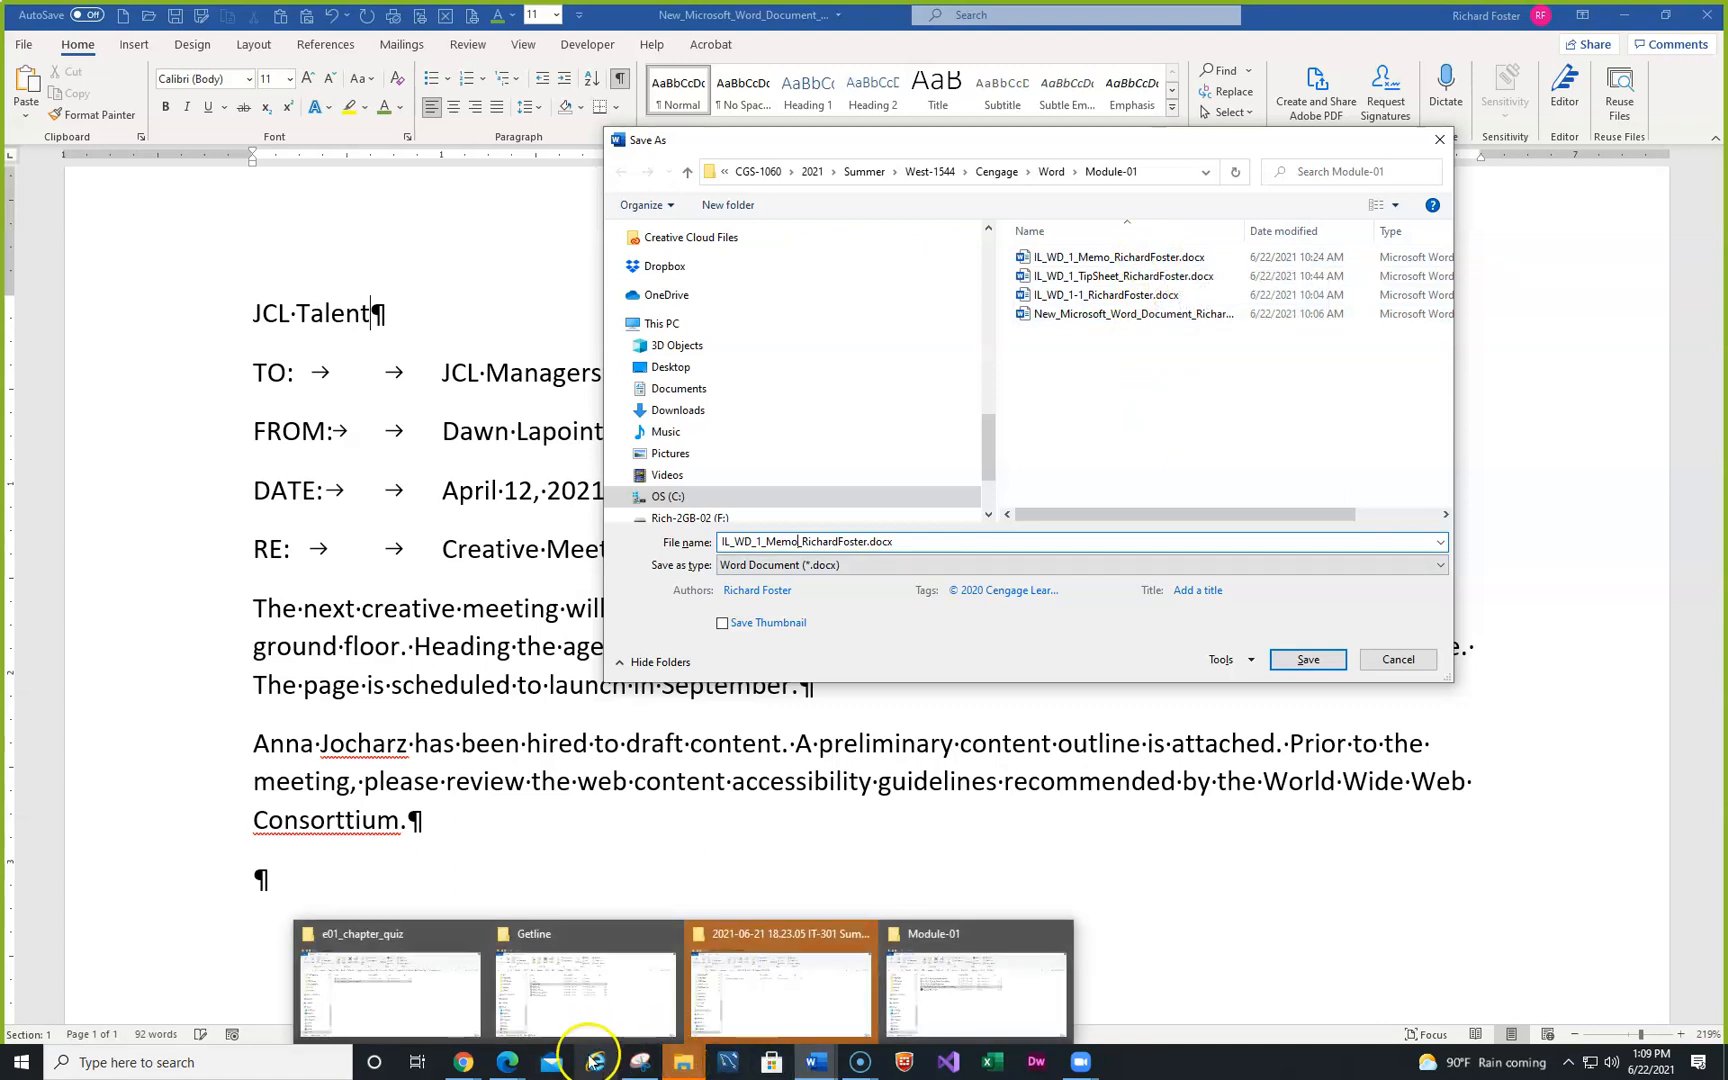
{"action": "mouse_move", "coordinate": [818, 1062]}
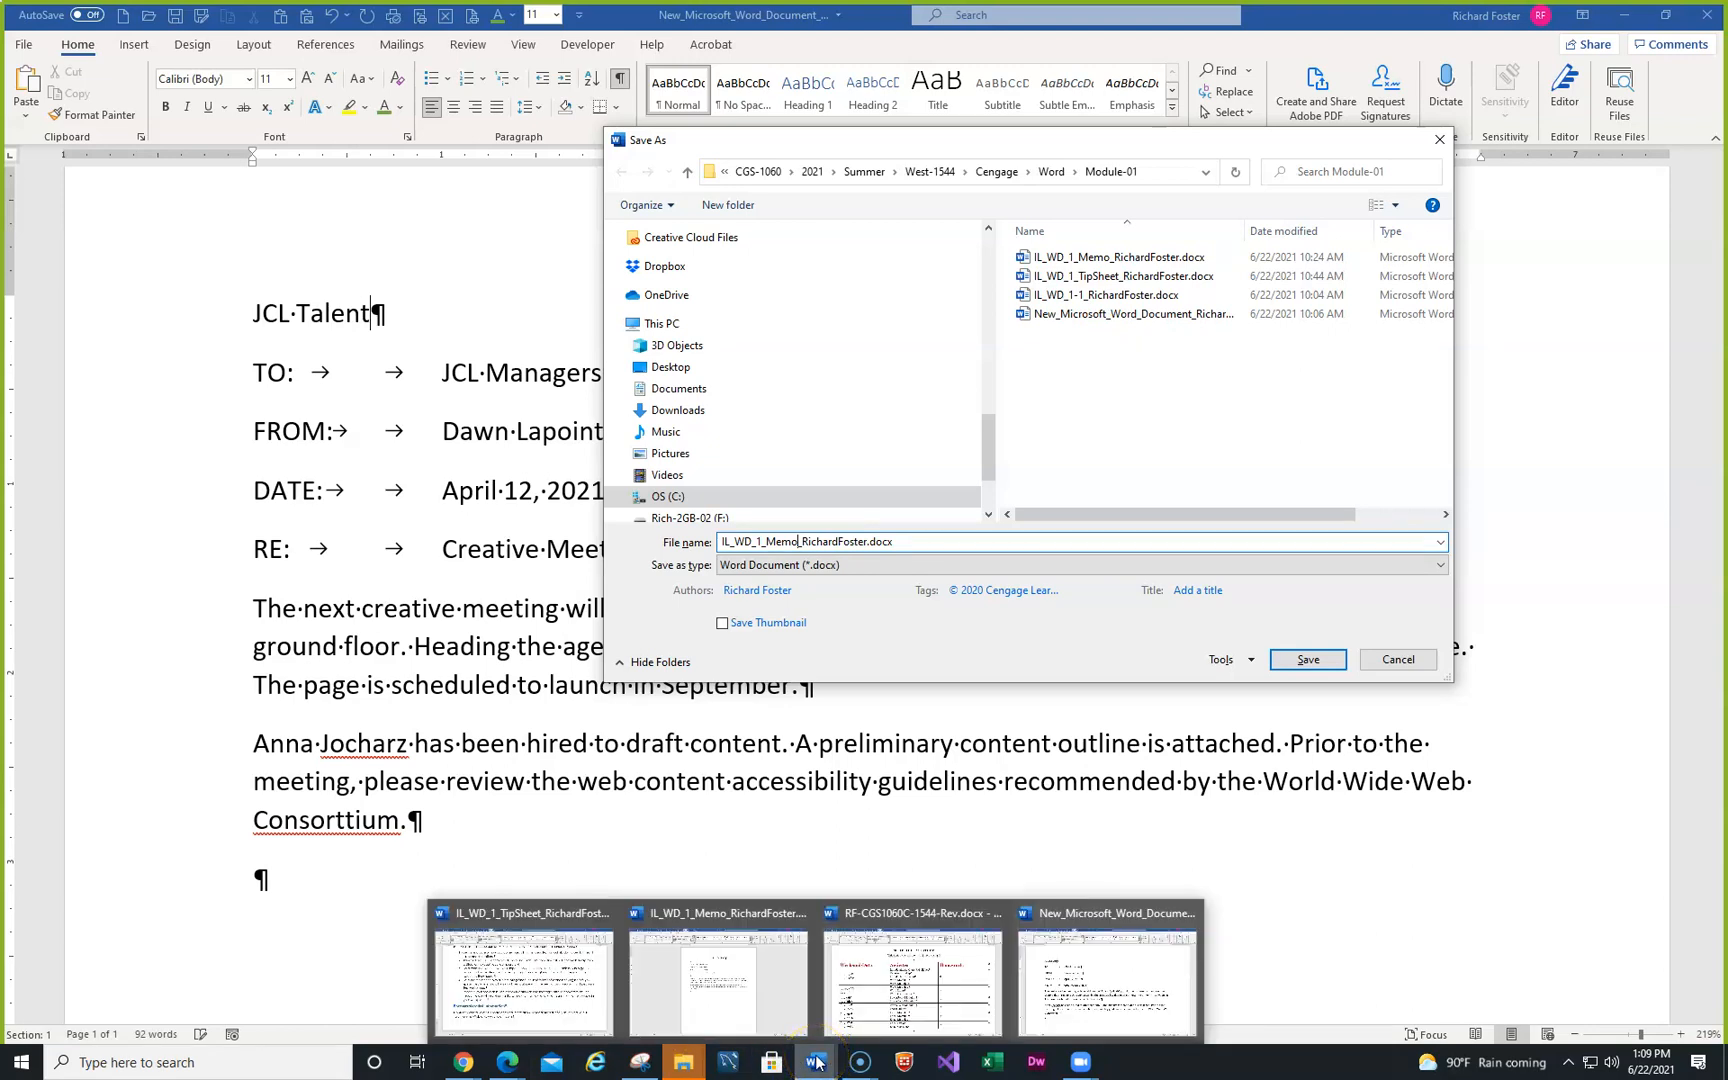
{"action": "left_click", "coordinate": [690, 975]}
{"action": "key", "text": "ctrl+c"}
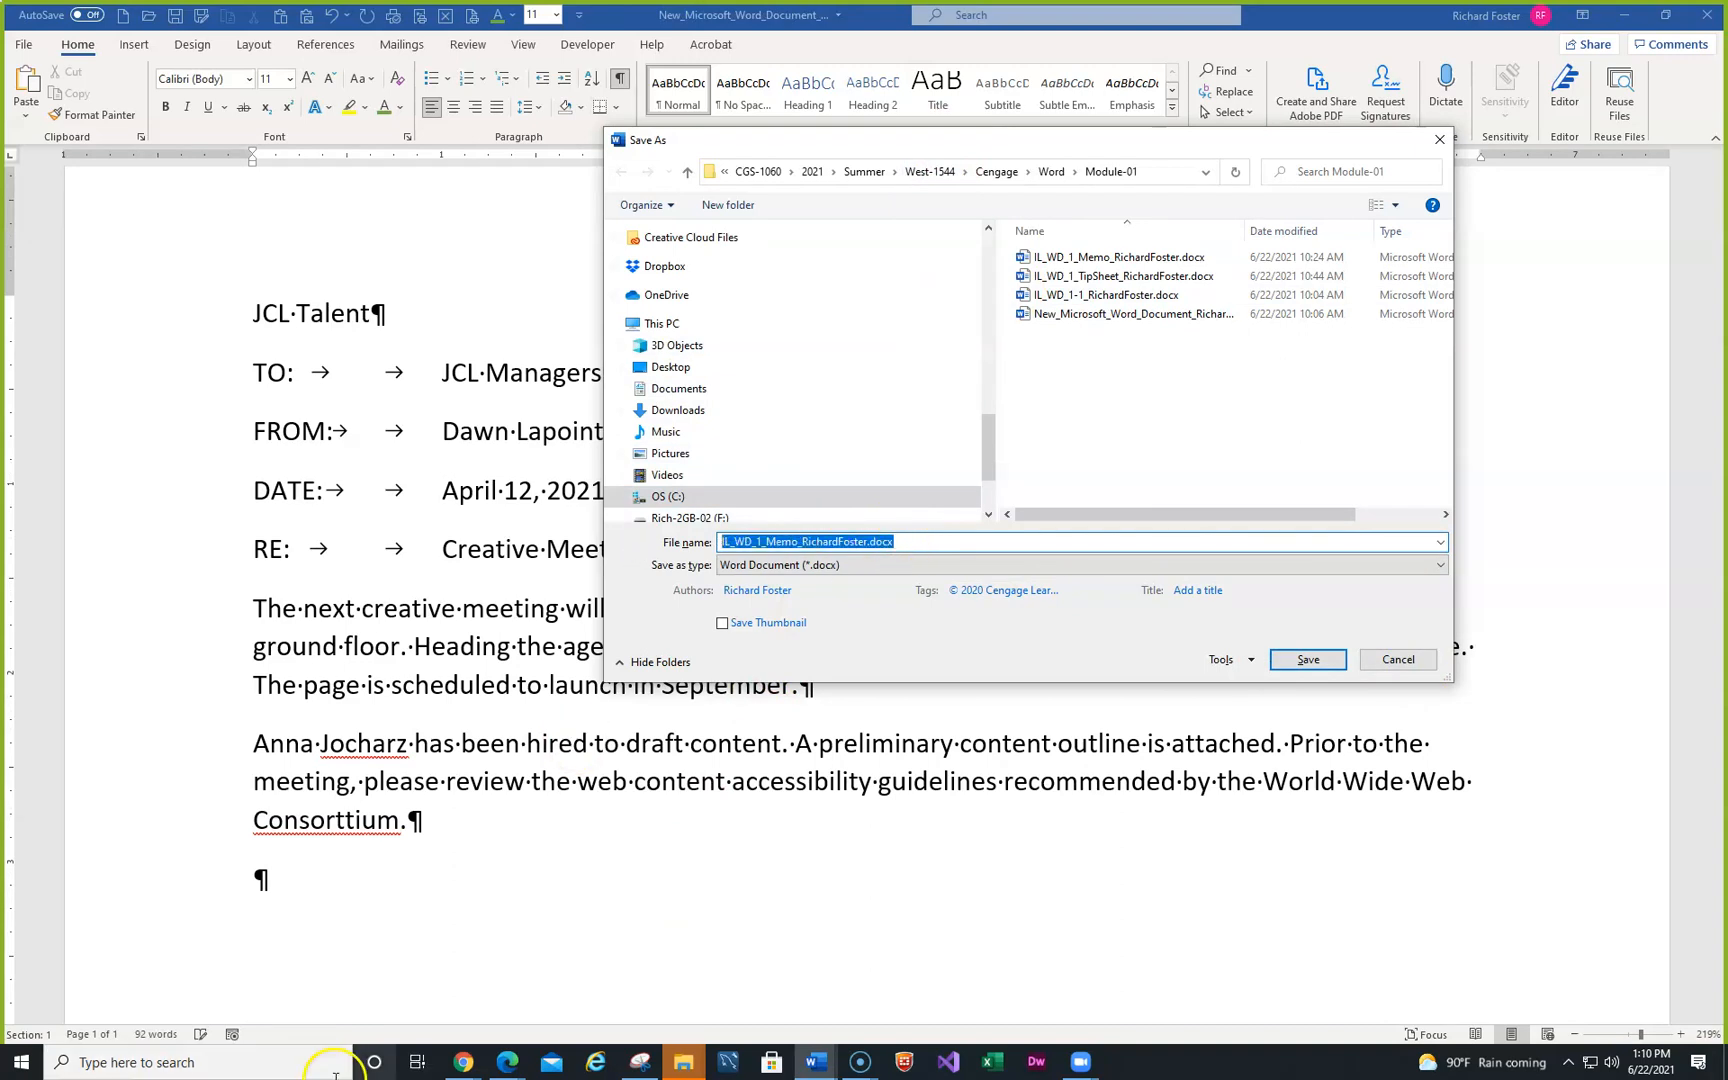
{"action": "left_click", "coordinate": [1399, 662]}
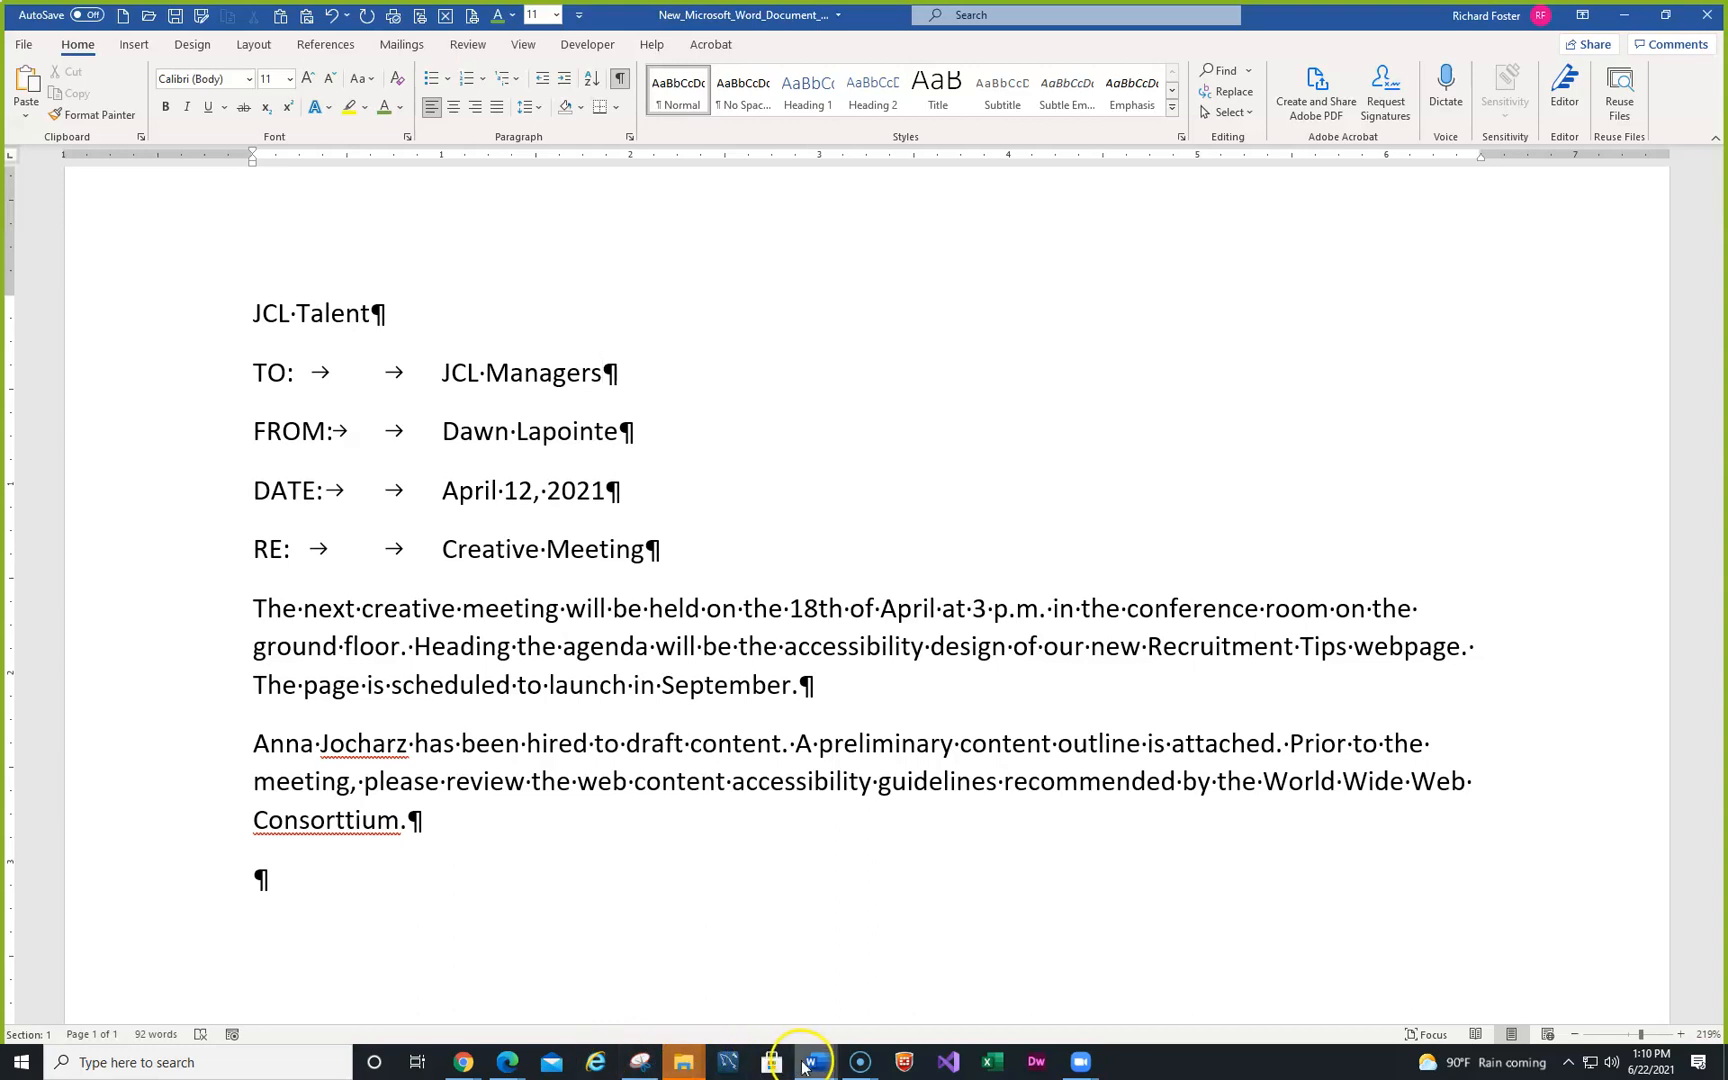
- Save the finished memo as a copy with '-02' added to its name, then close it
{"action": "mouse_move", "coordinate": [815, 1068]}
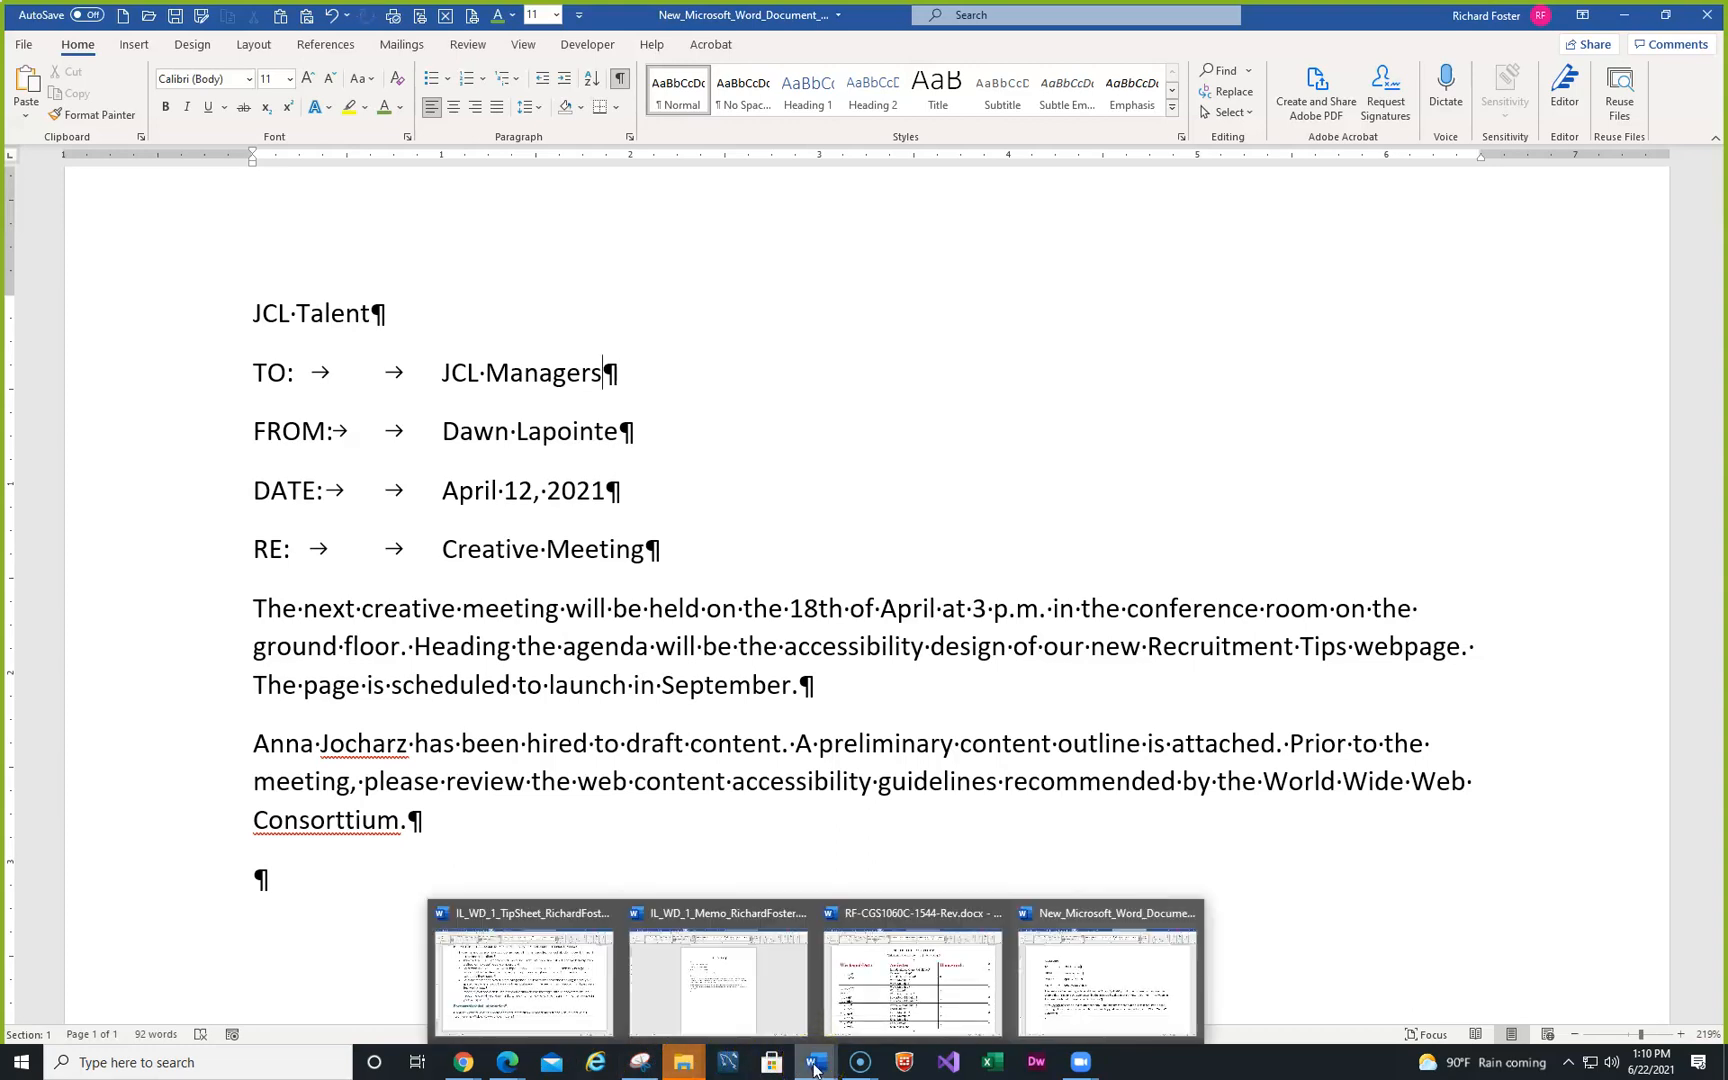
{"action": "left_click", "coordinate": [697, 996]}
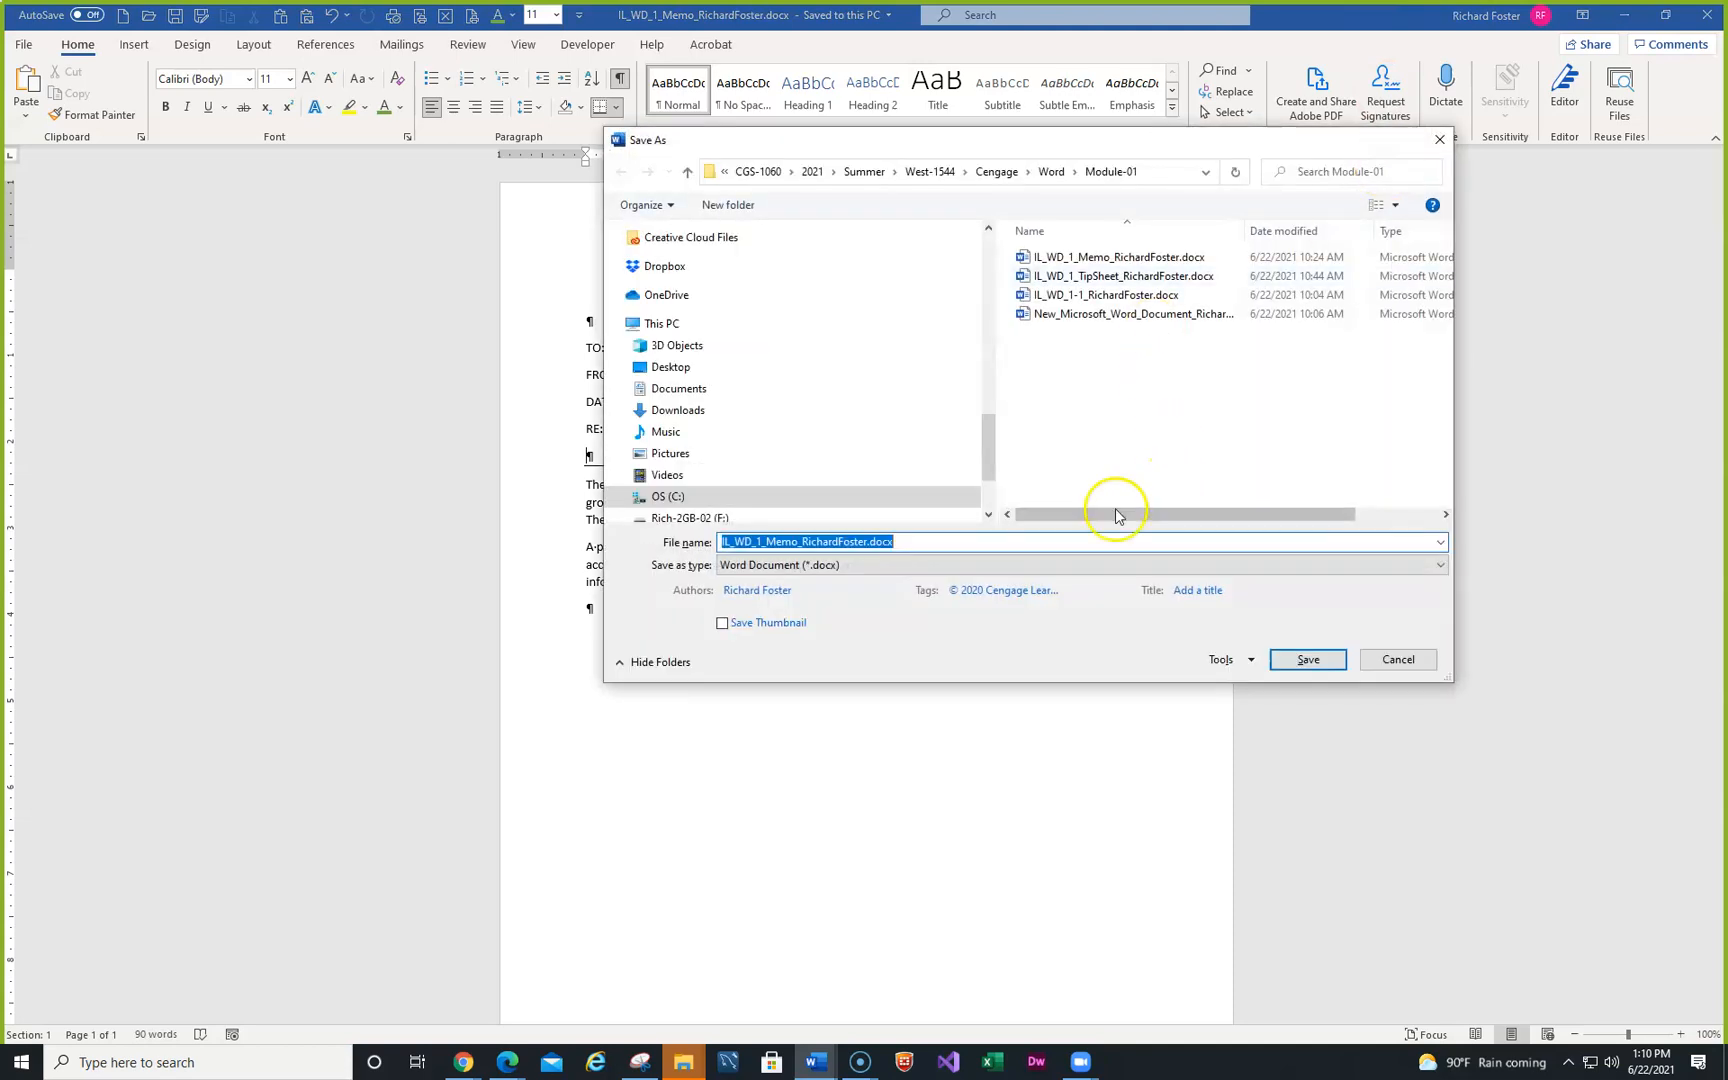
{"action": "left_click", "coordinate": [911, 547]}
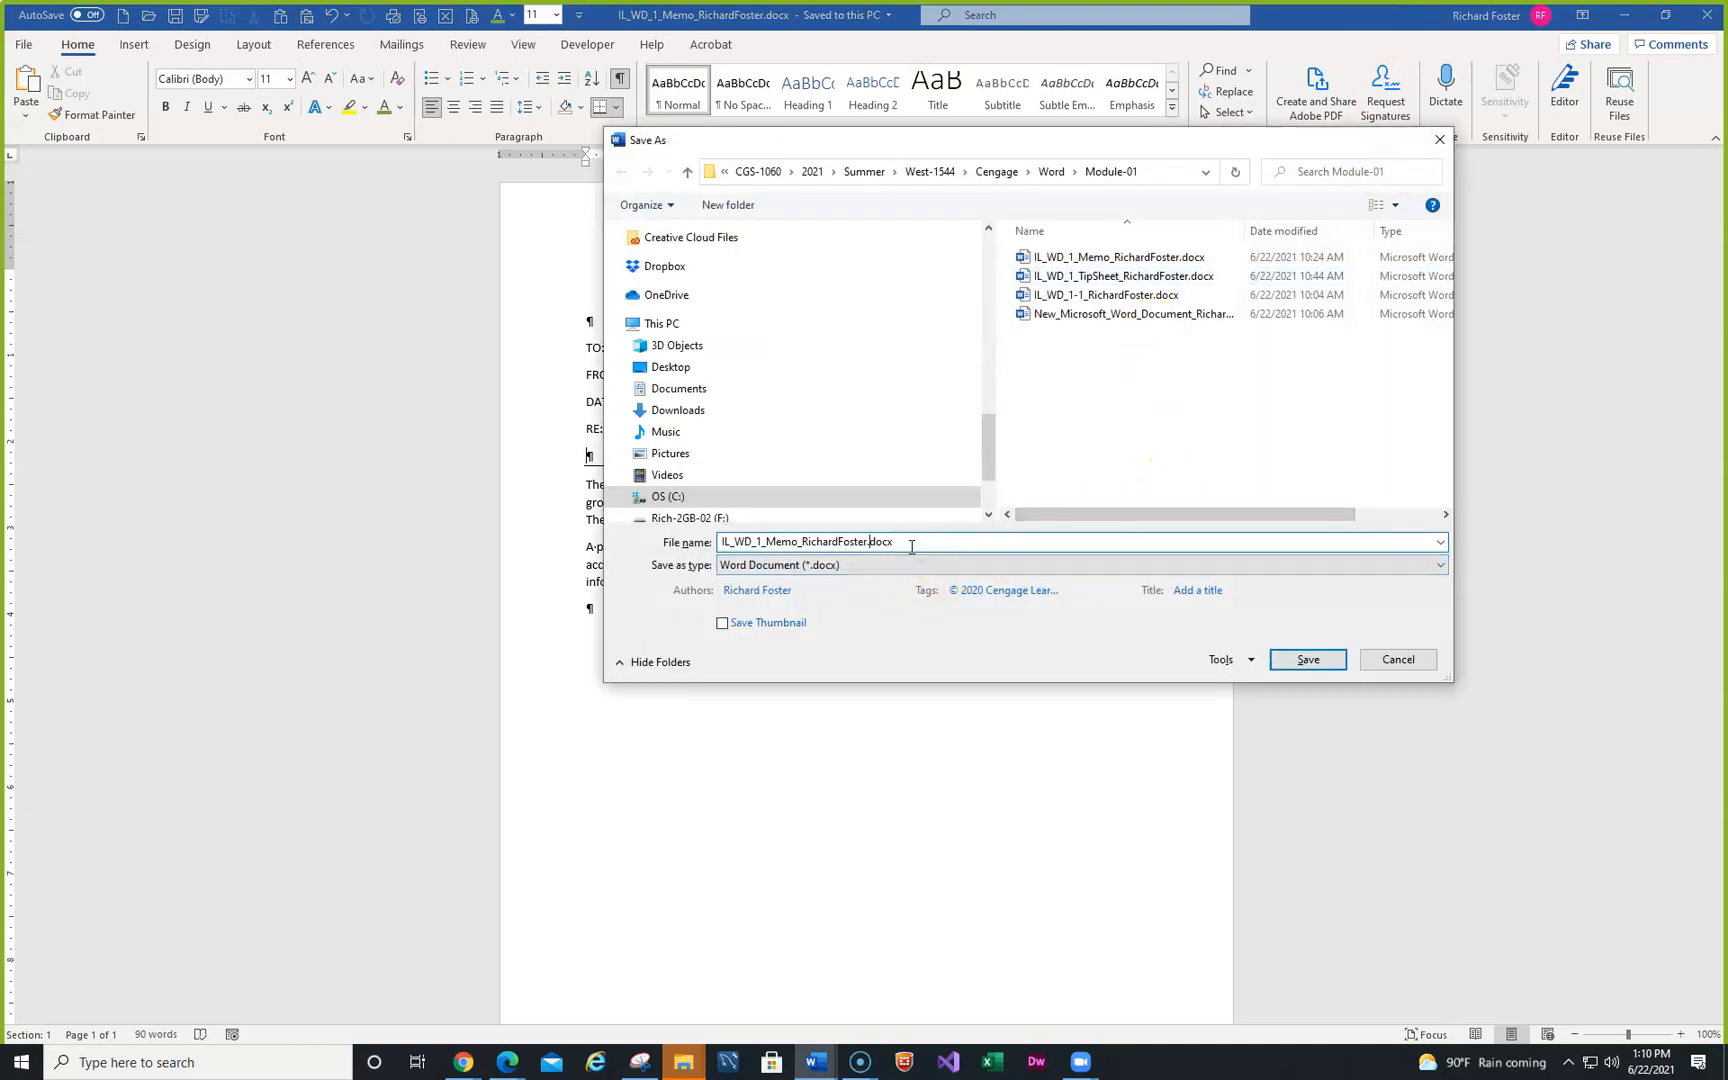
{"action": "type", "text": "-02"}
{"action": "key", "text": "Return"}
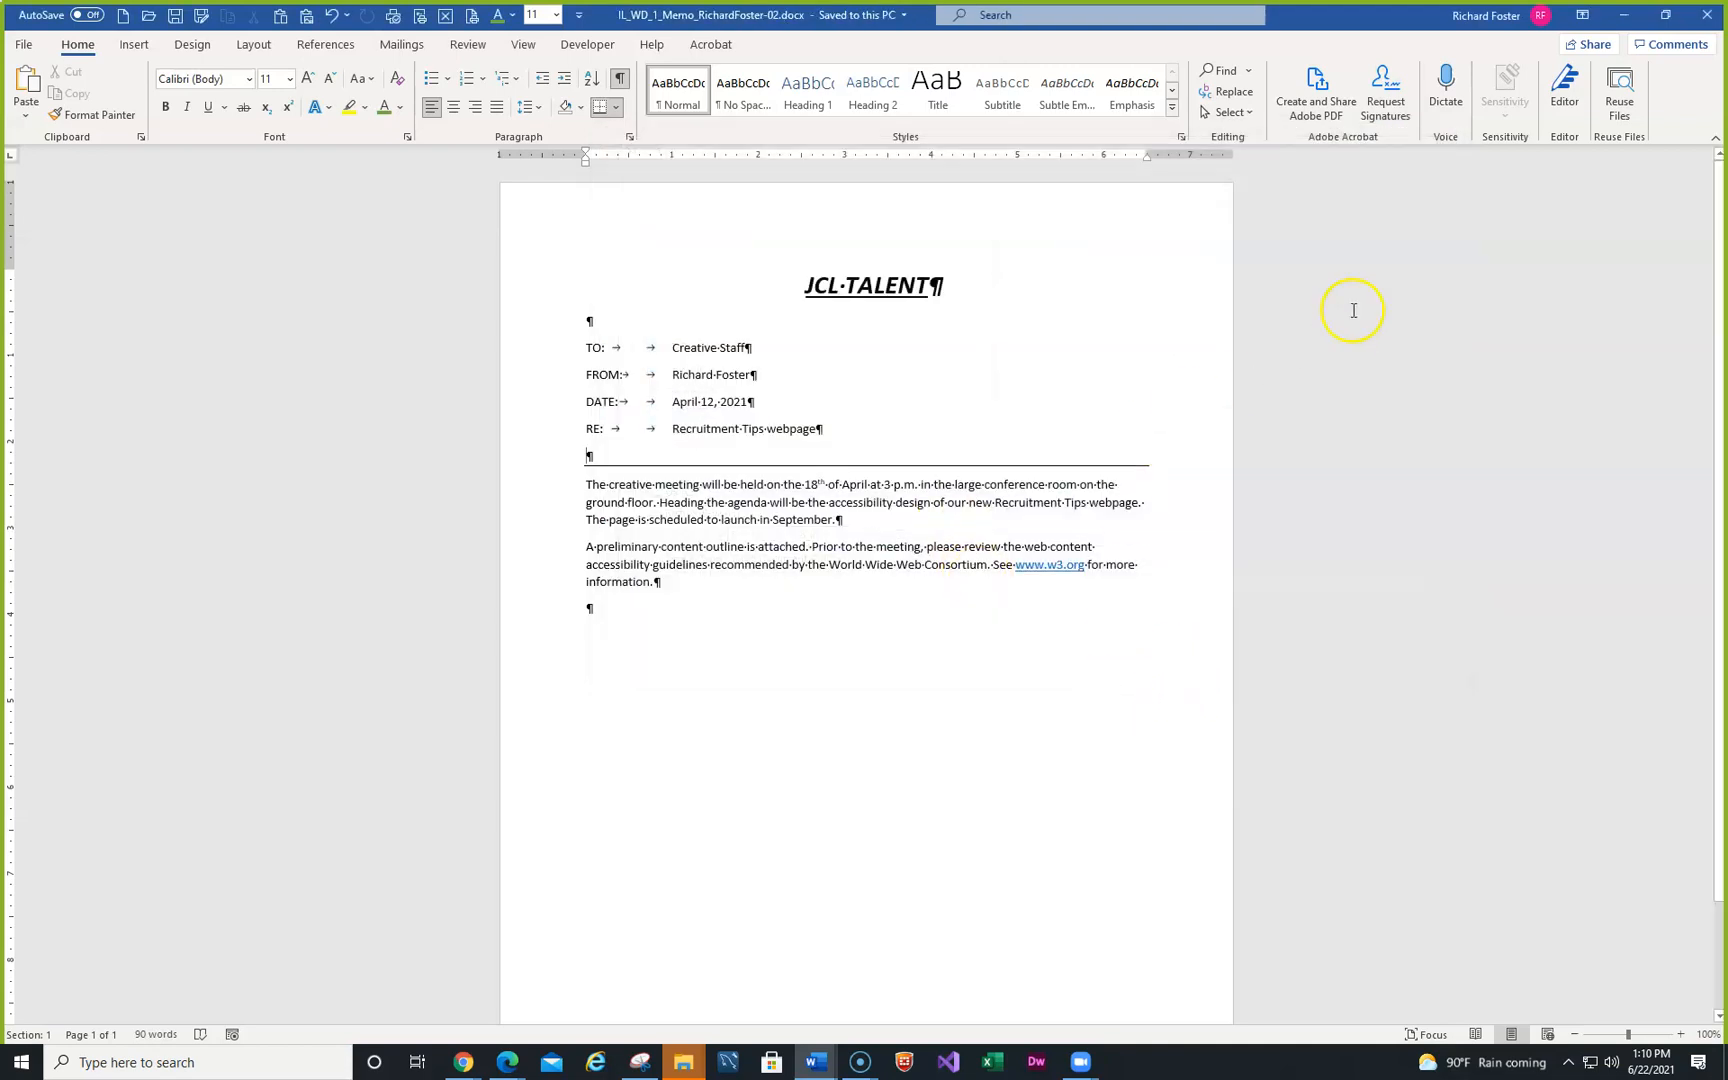
{"action": "left_click", "coordinate": [1706, 16]}
- Save the draft memo under the original memo file name, replacing the existing file
{"action": "left_click", "coordinate": [748, 482]}
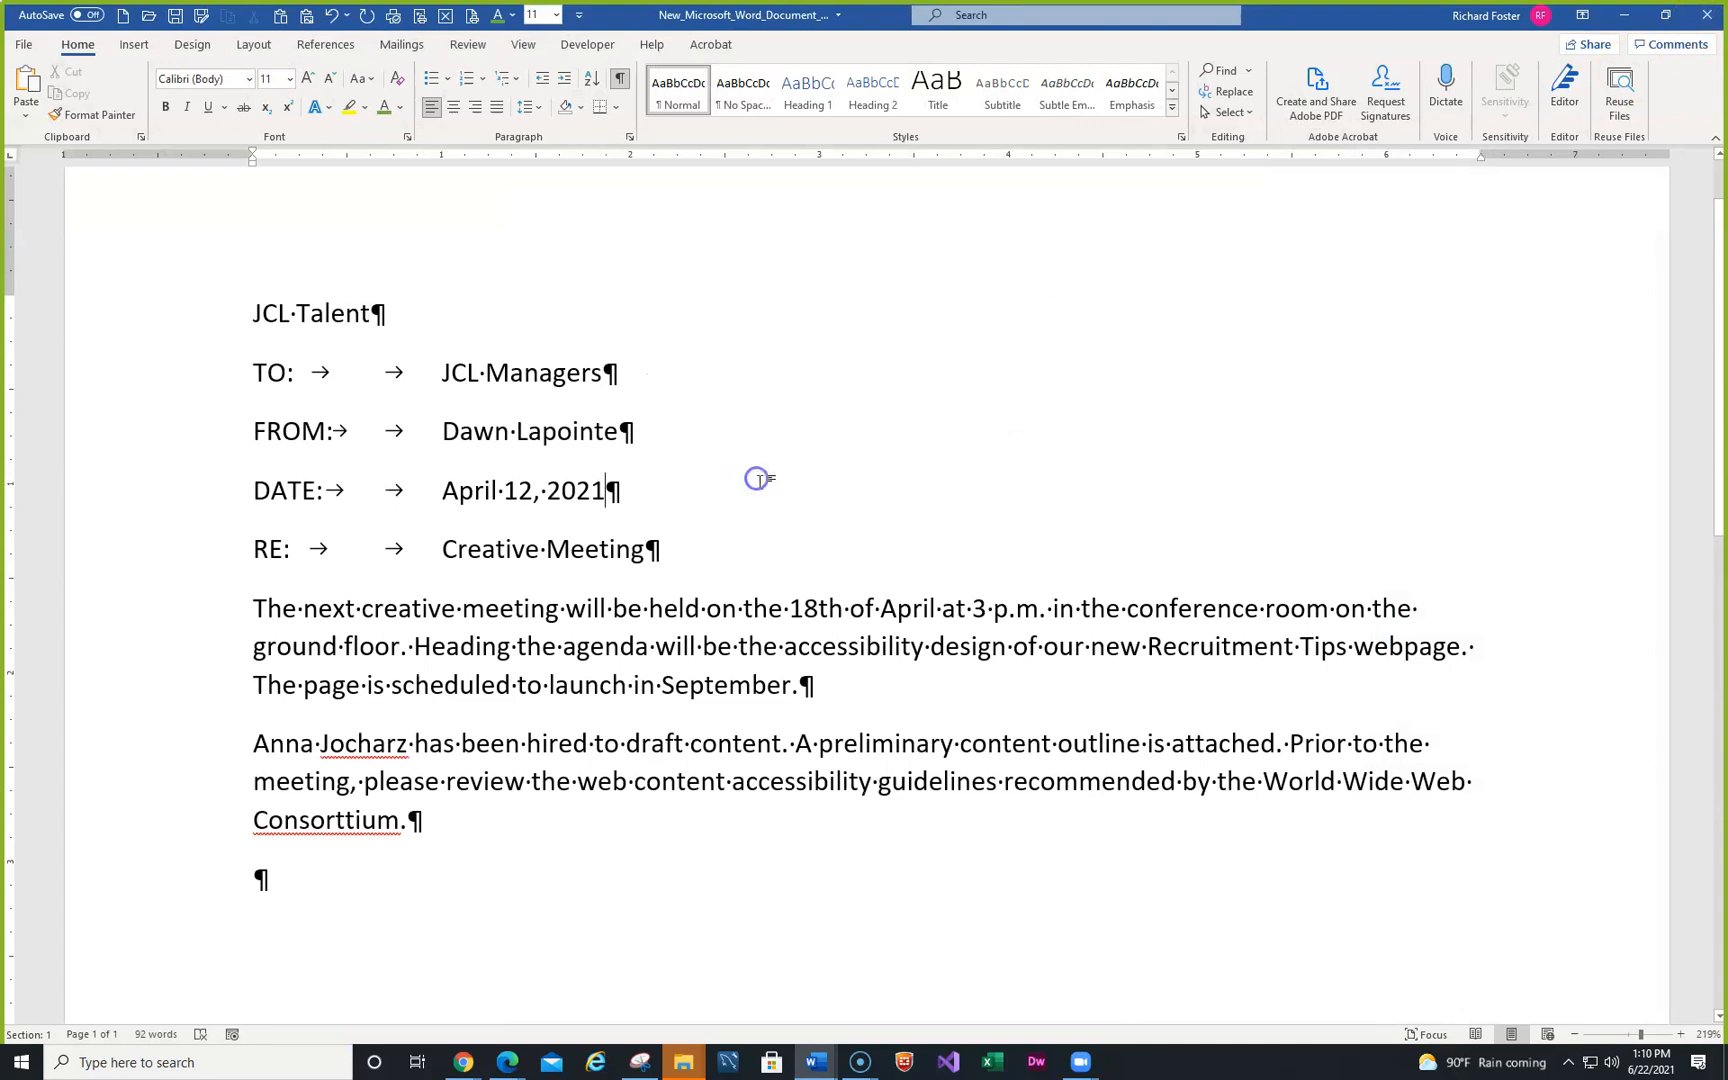
{"action": "key", "text": "F12"}
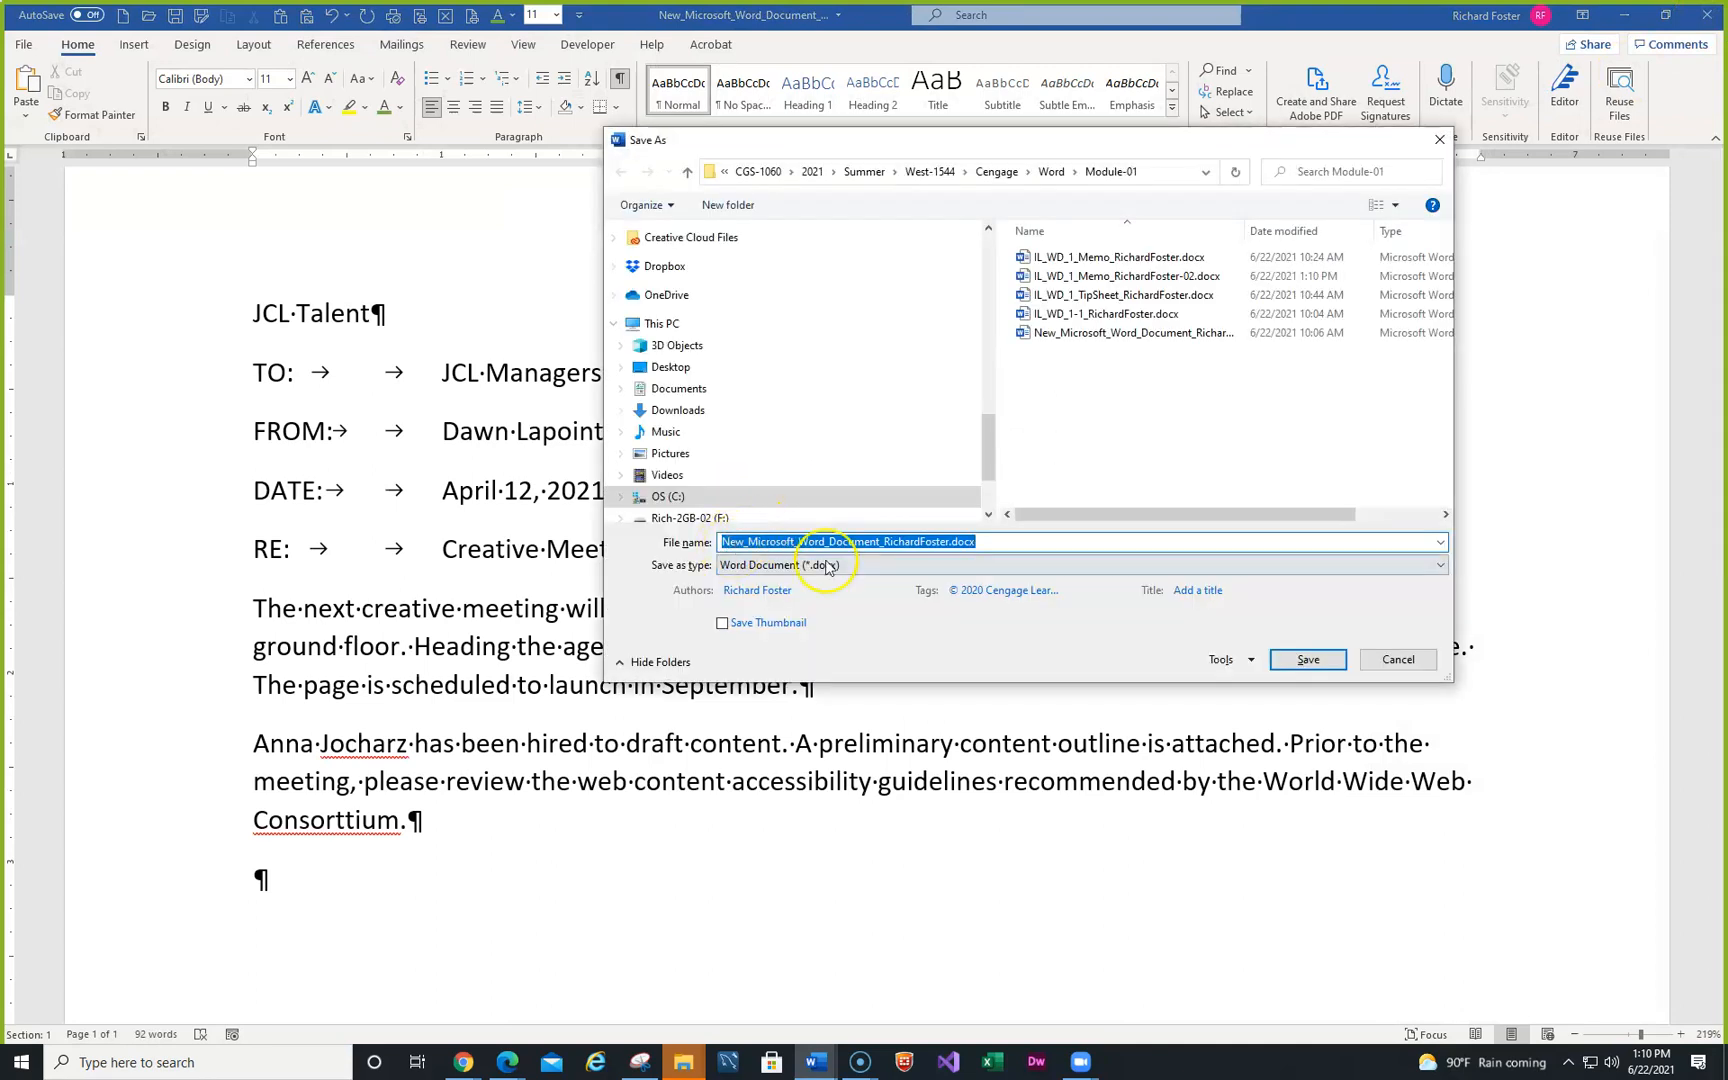
{"action": "left_click", "coordinate": [1013, 545]}
{"action": "key", "text": "ctrl+a"}
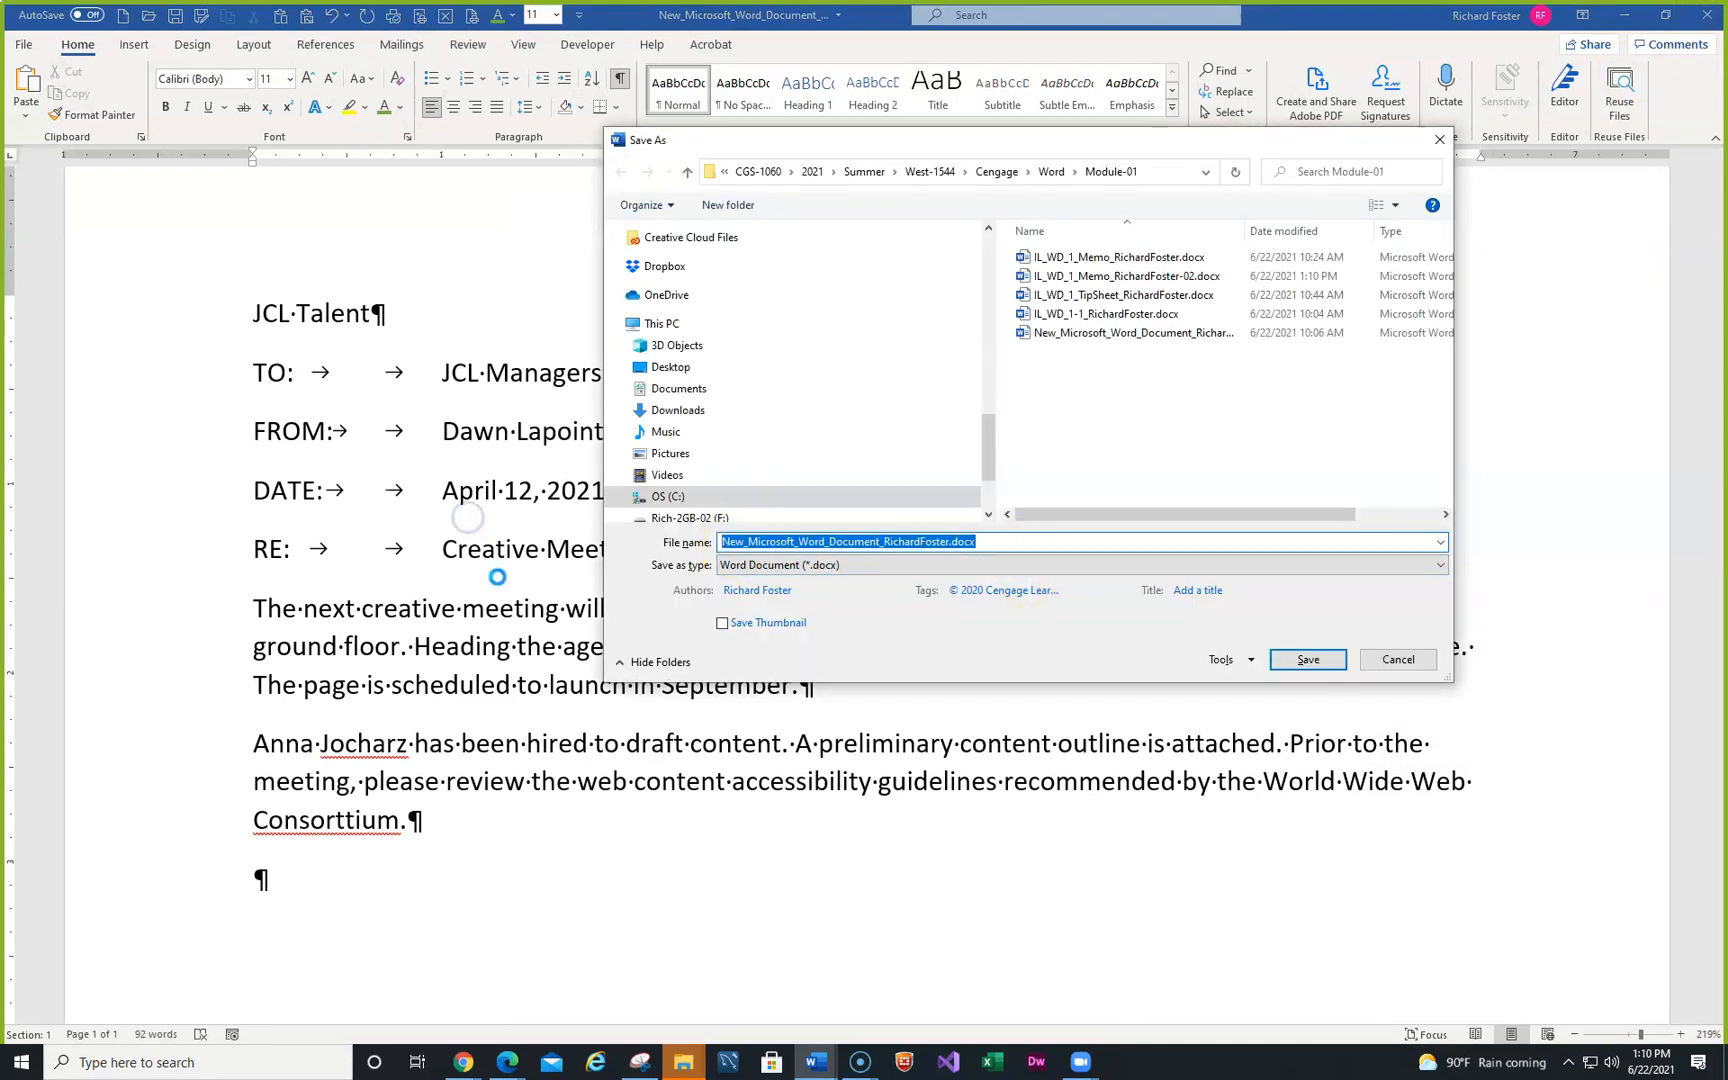
{"action": "key", "text": "ctrl+v"}
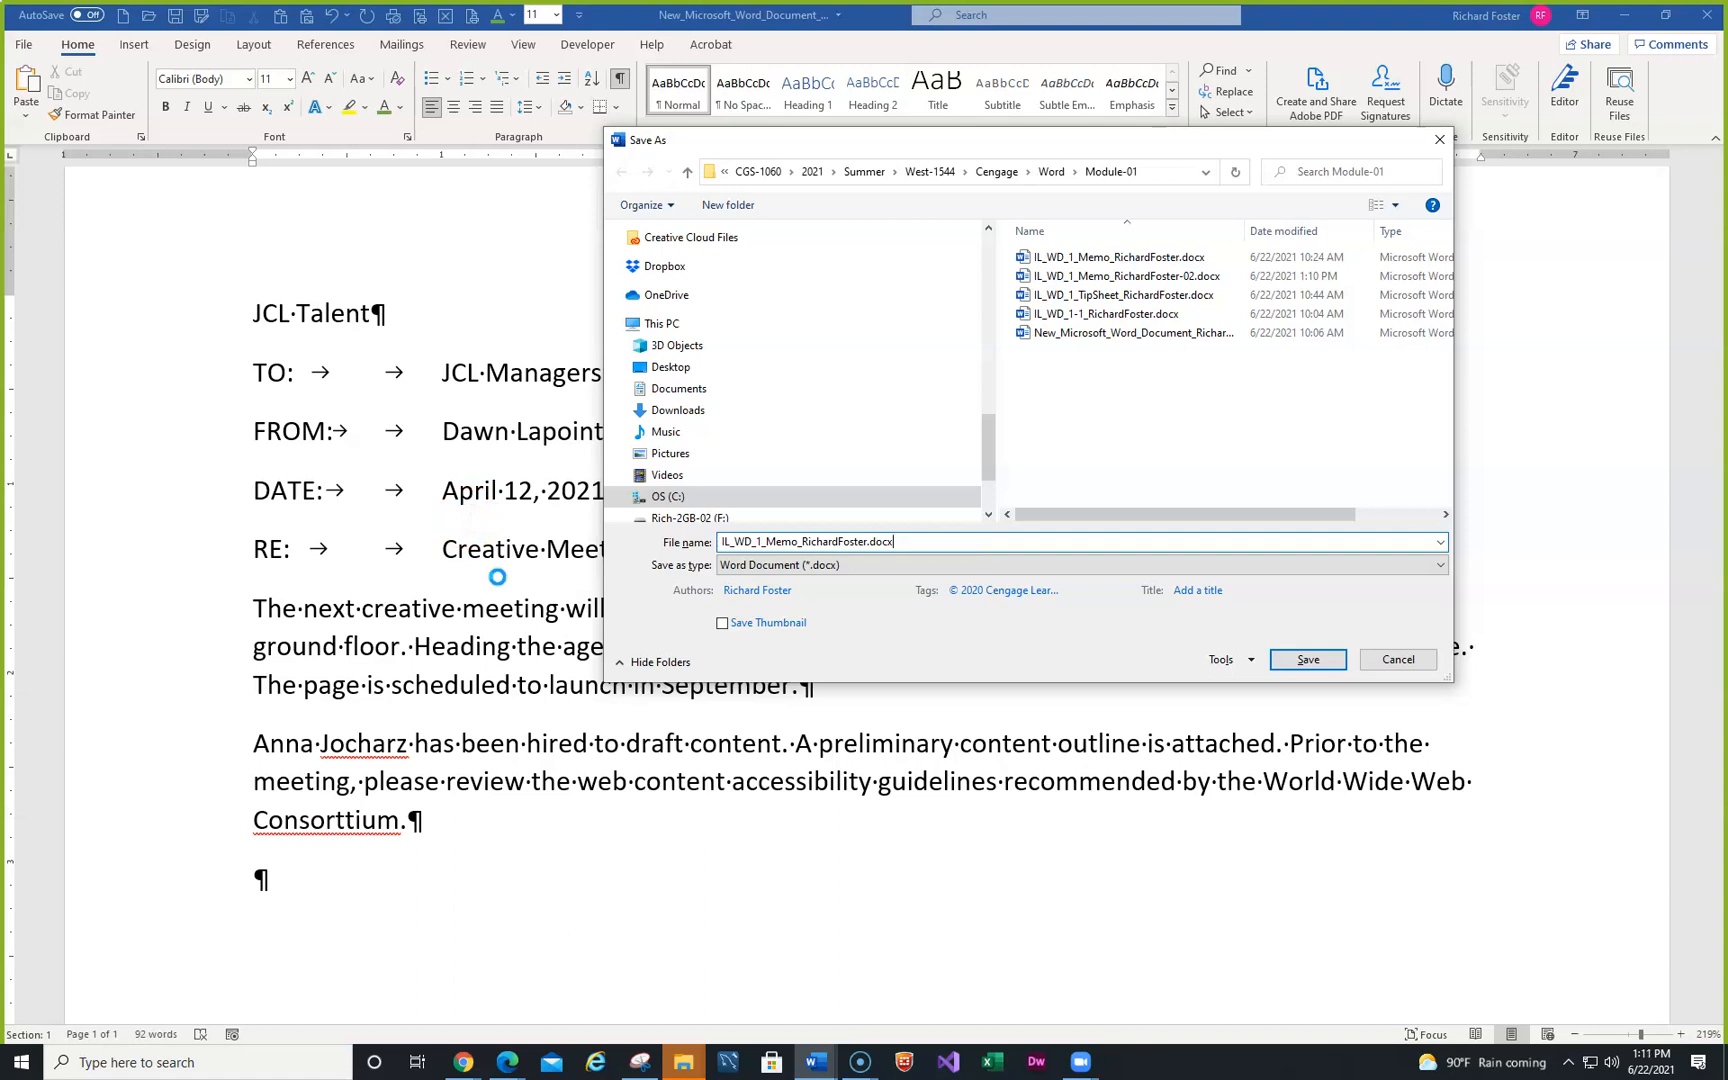
{"action": "left_click", "coordinate": [858, 574]}
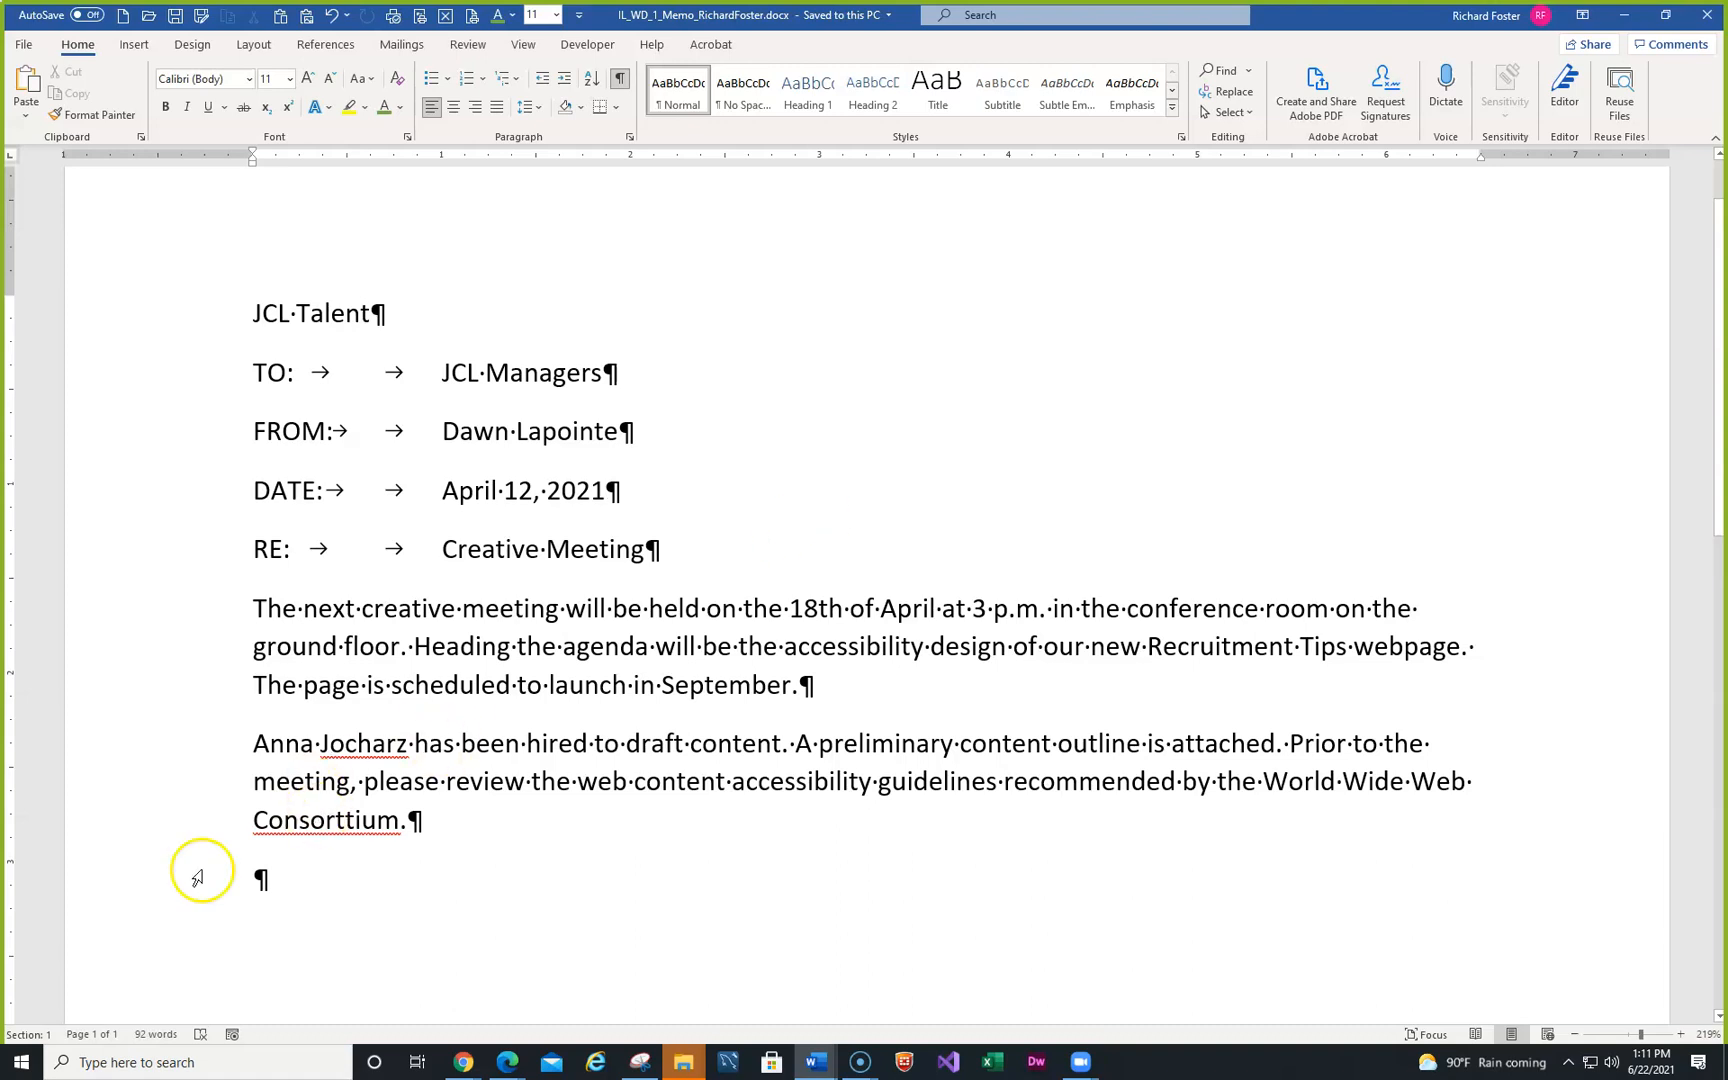
- Correct the misspelling 'Consorttium' to 'Consortium' using the spelling suggestion
{"action": "left_click", "coordinate": [338, 822]}
{"action": "right_click", "coordinate": [336, 822]}
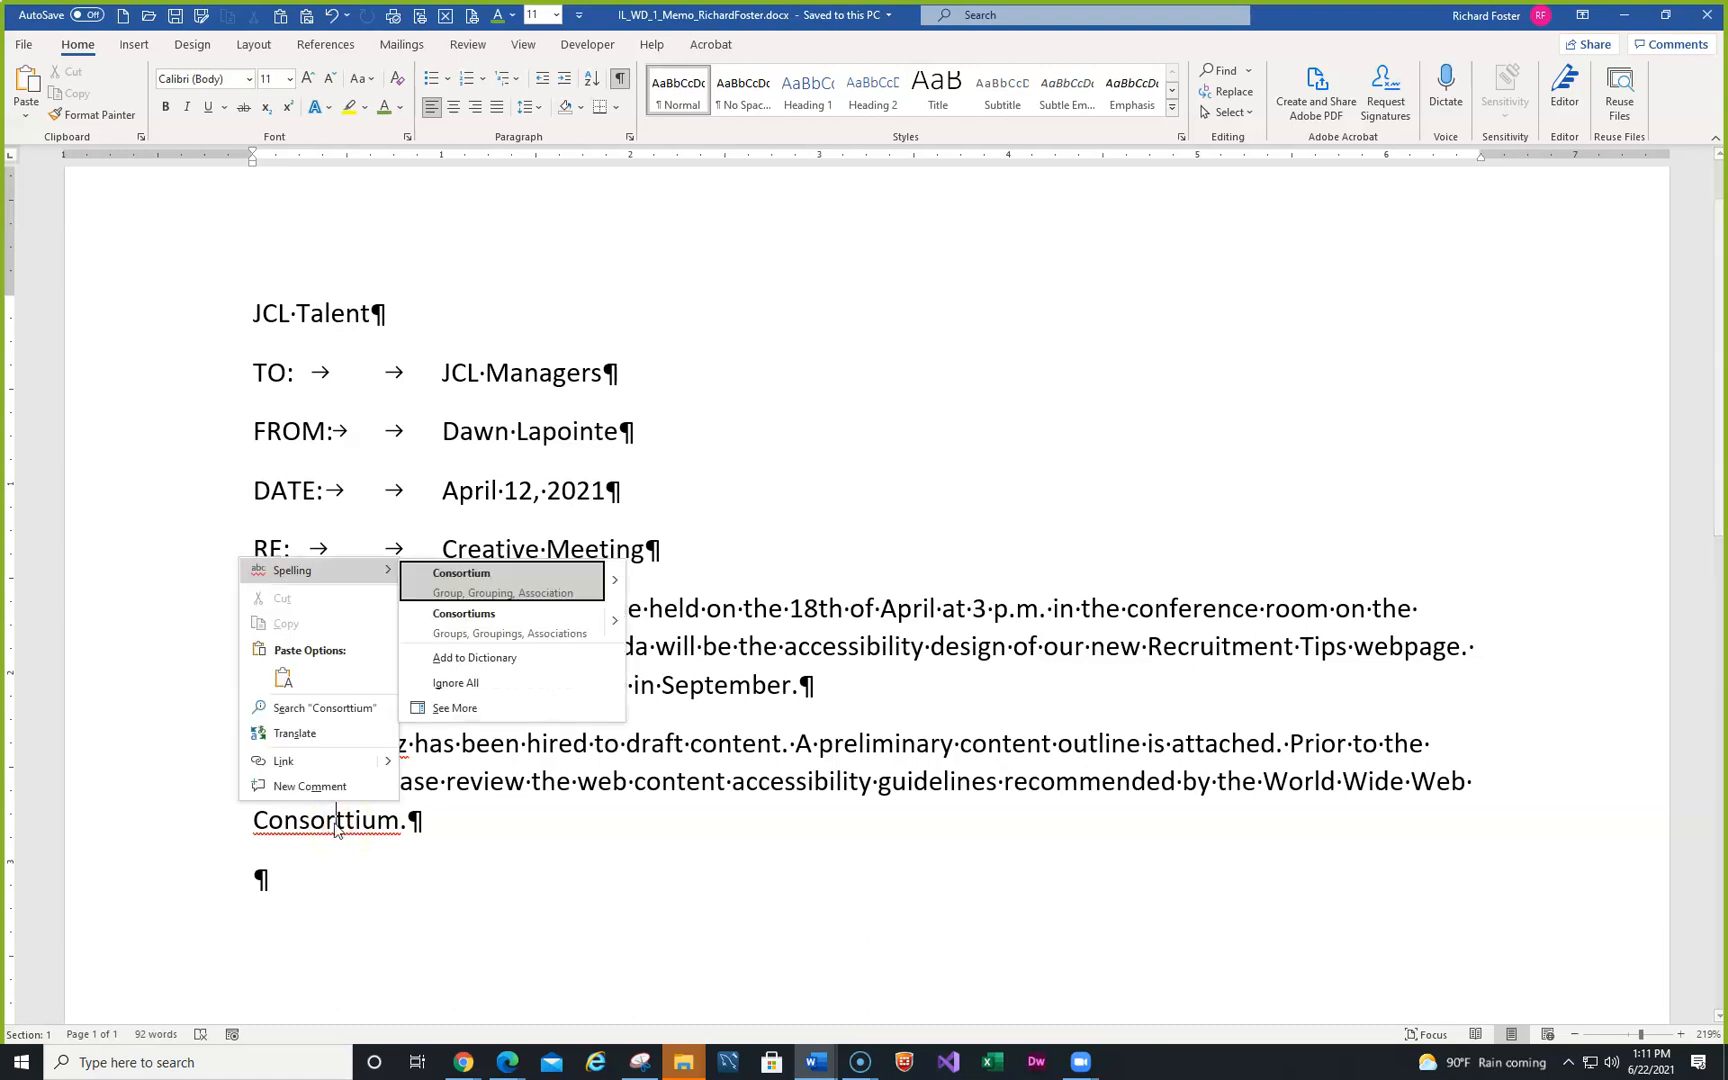
{"action": "left_click", "coordinate": [466, 576]}
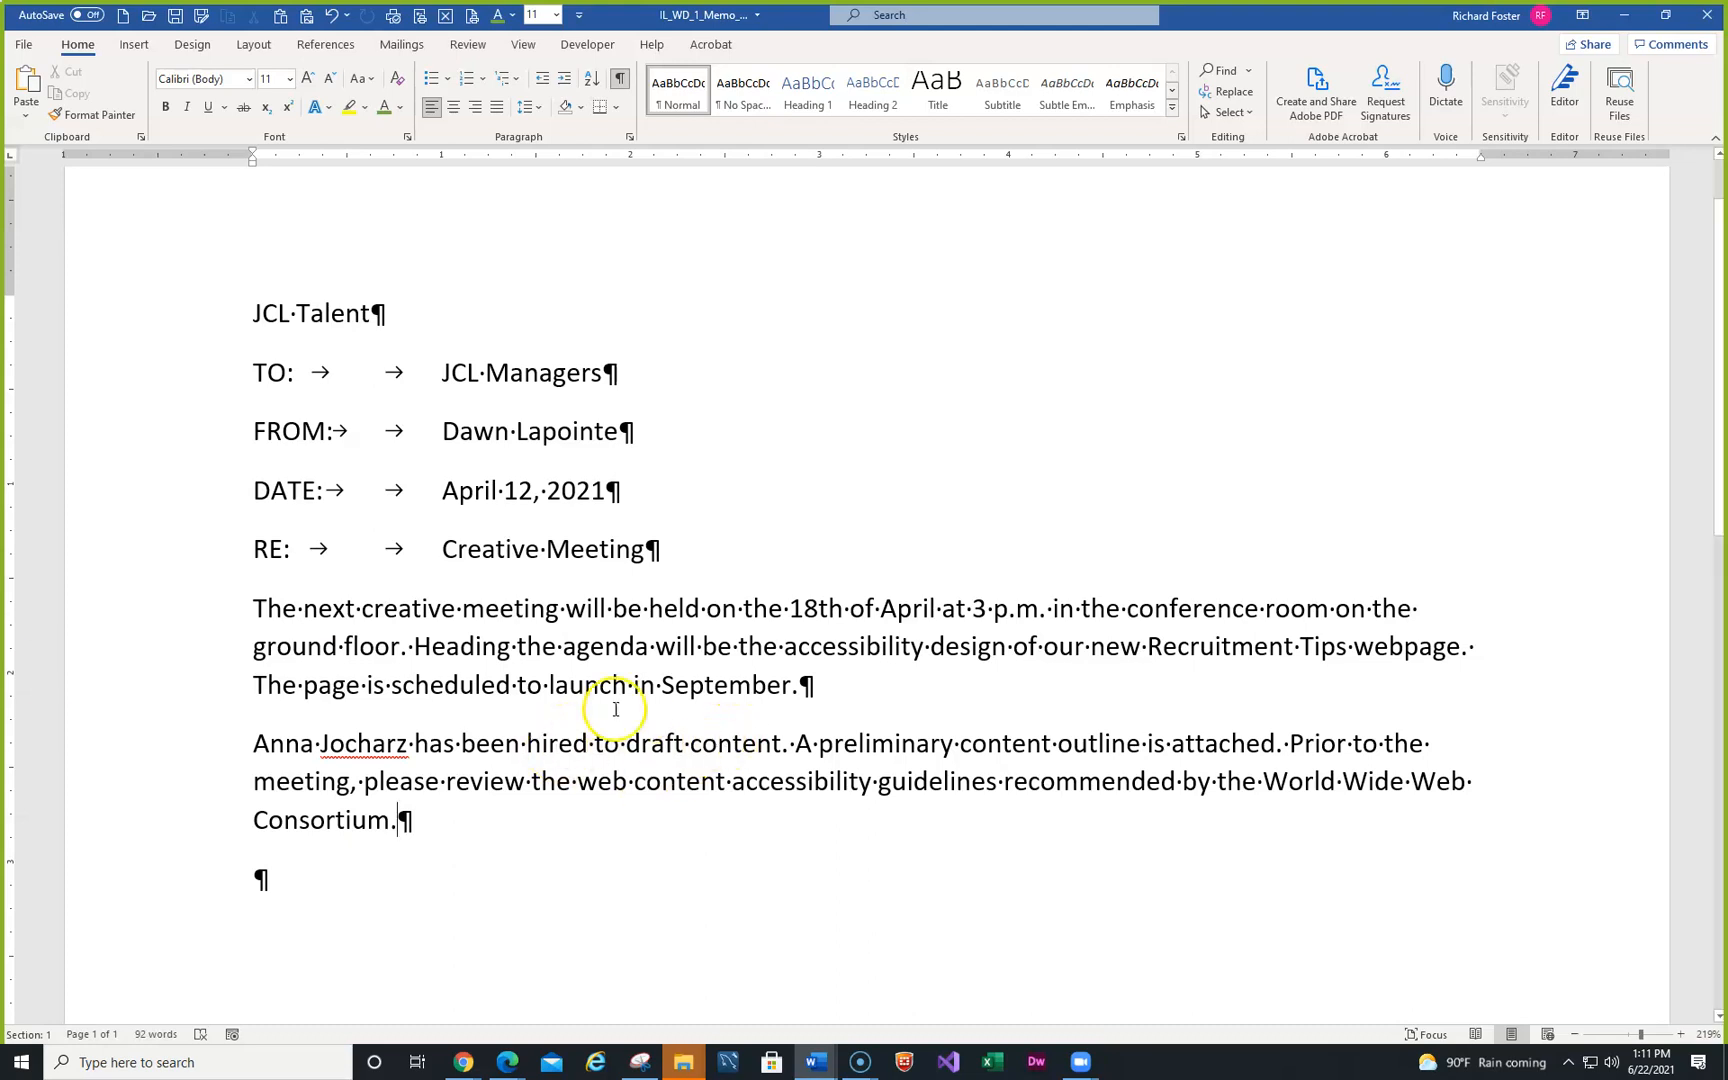
- Insert 'large' before 'conference room', save the memo, and bring up MindTap's text-selection table
{"action": "left_click", "coordinate": [1125, 612]}
{"action": "type", "text": "larg"}
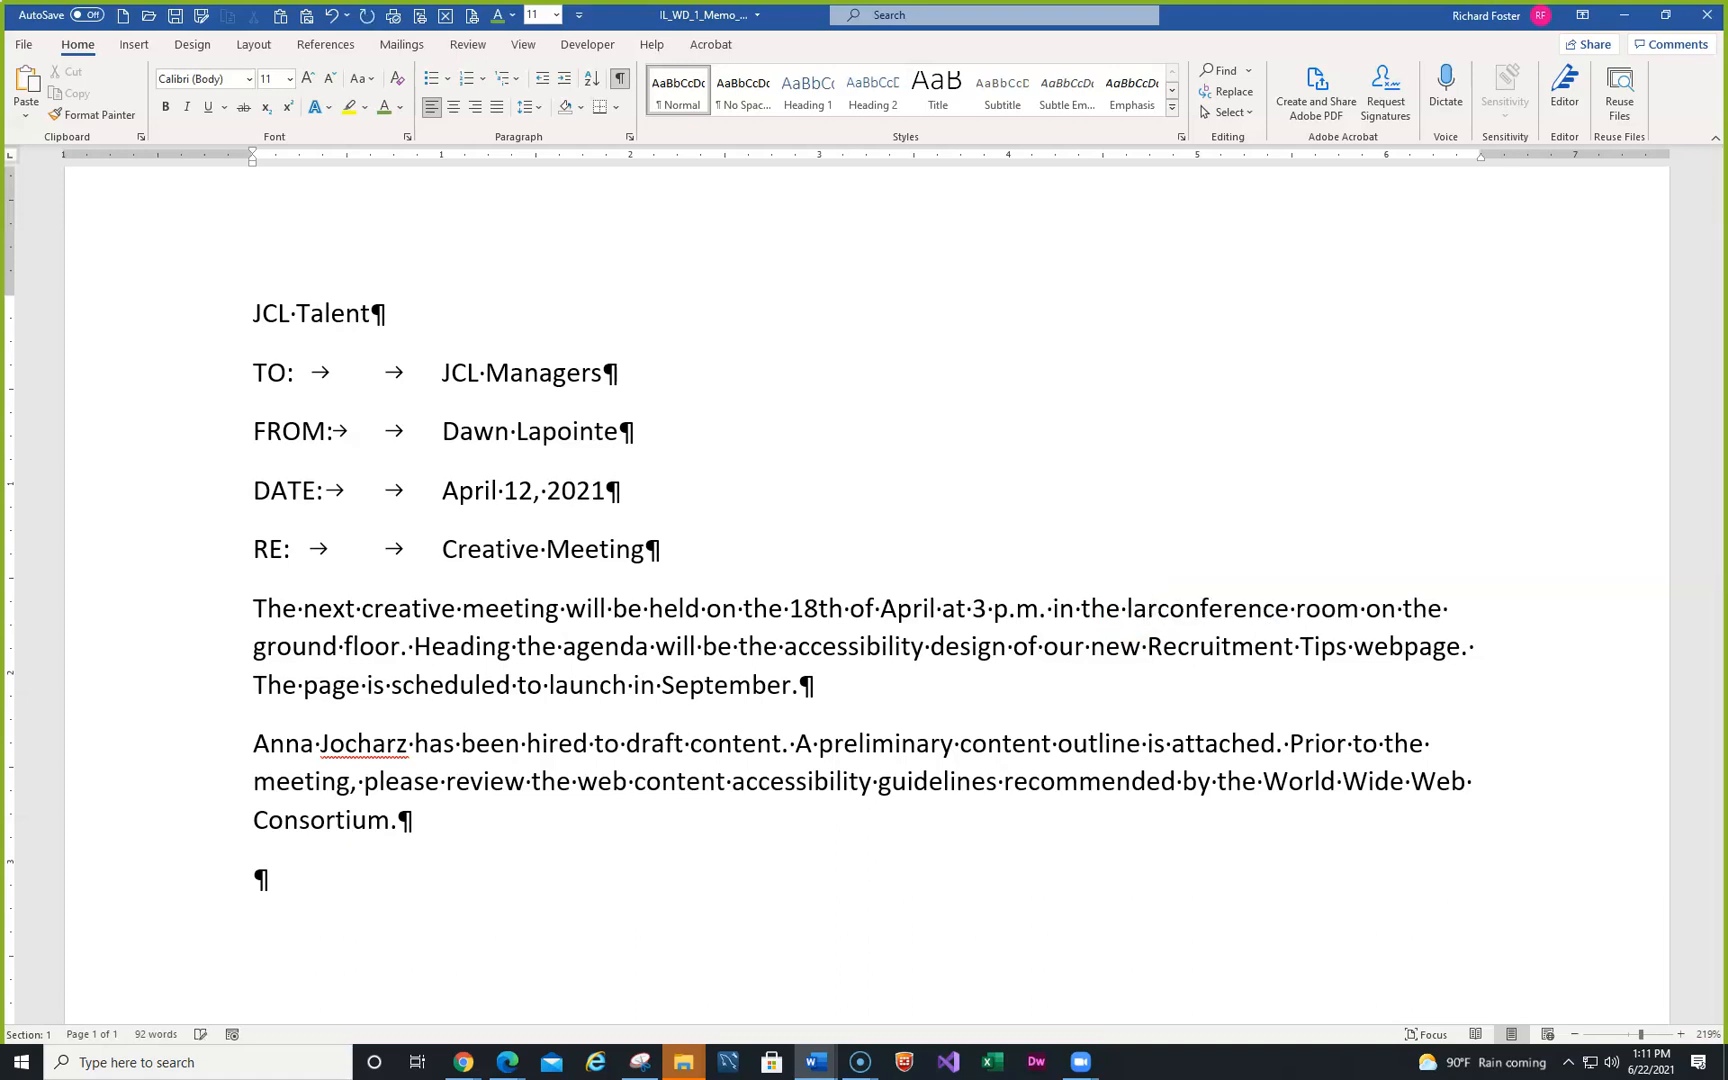
{"action": "type", "text": "e"}
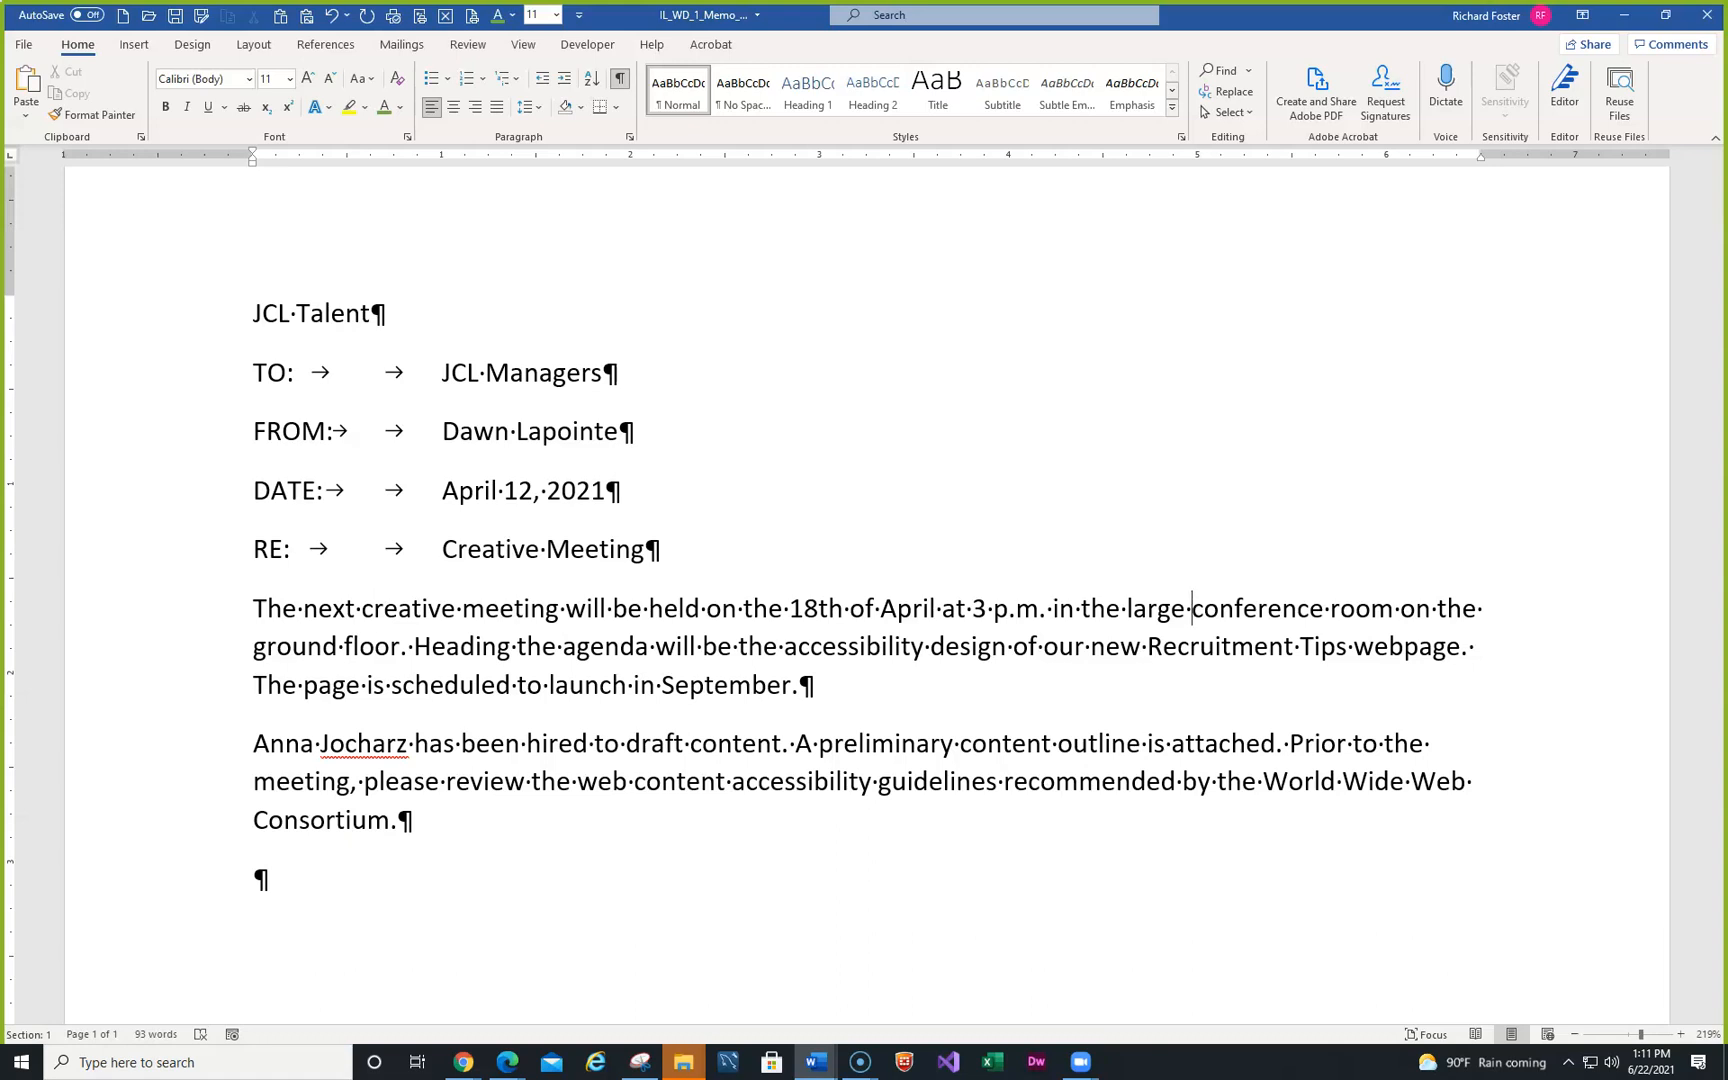
{"action": "type", "text": "l"}
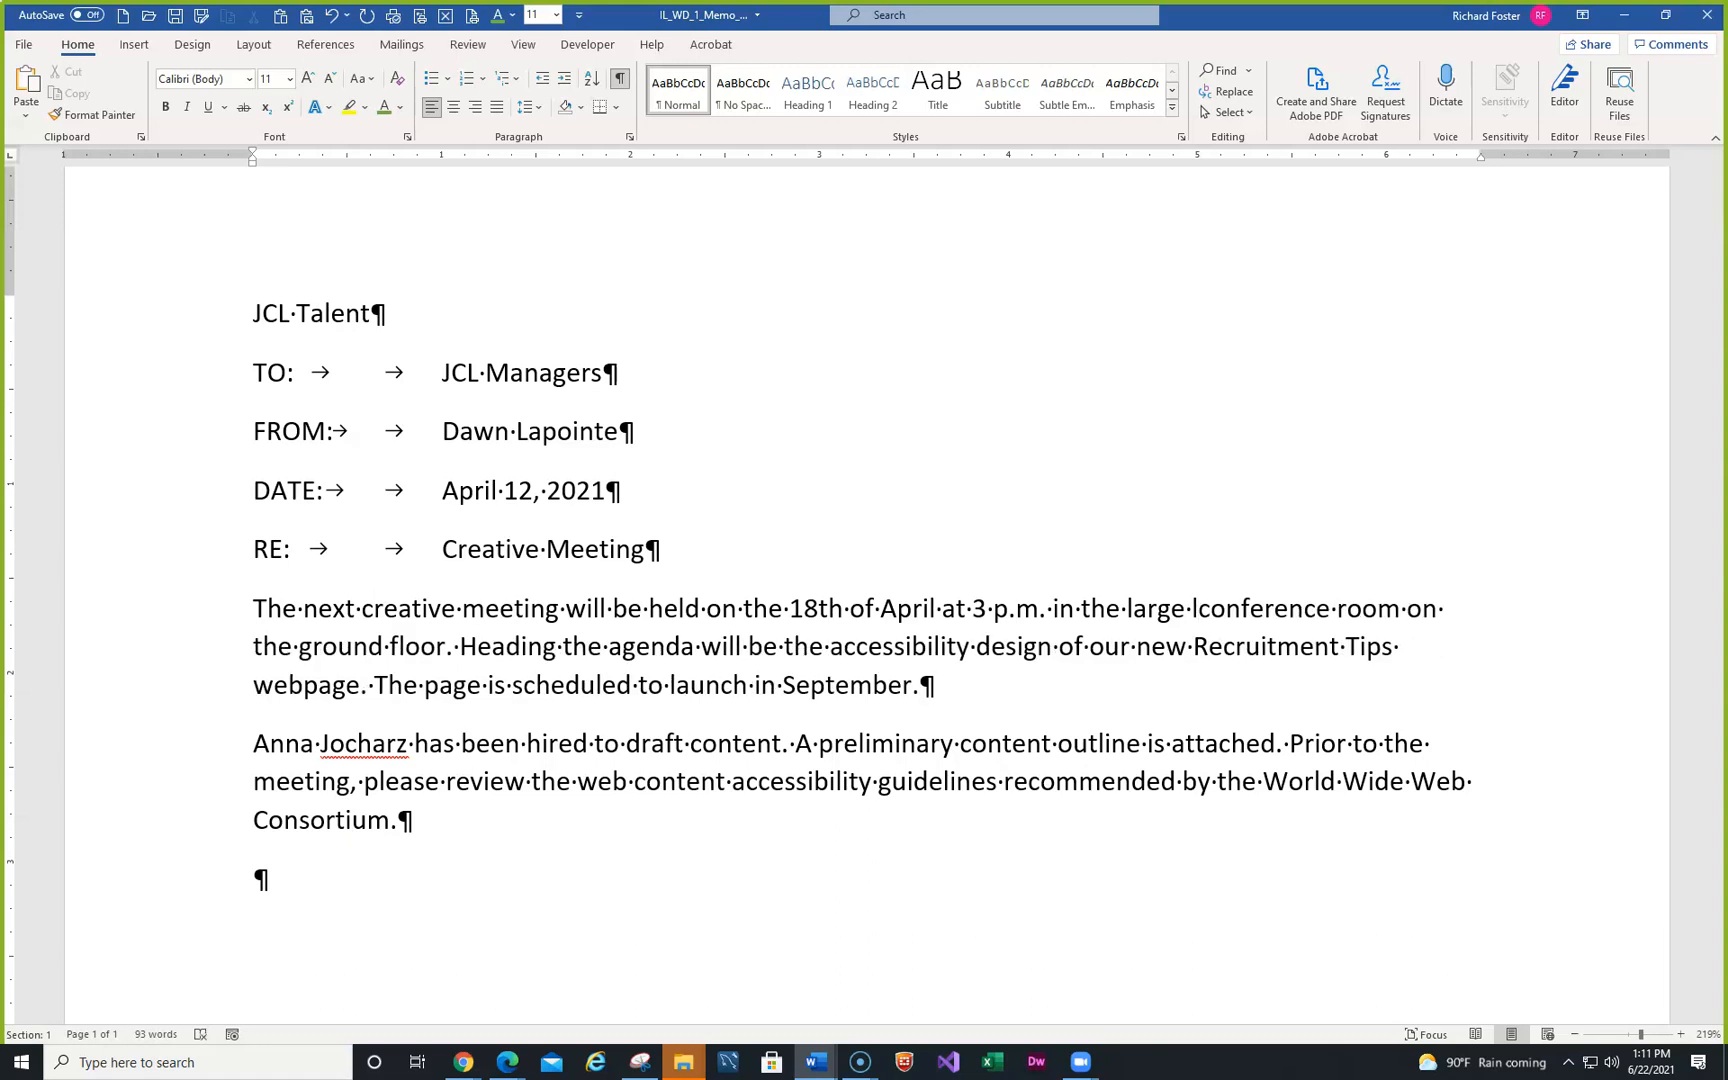
{"action": "key", "text": "BackSpace"}
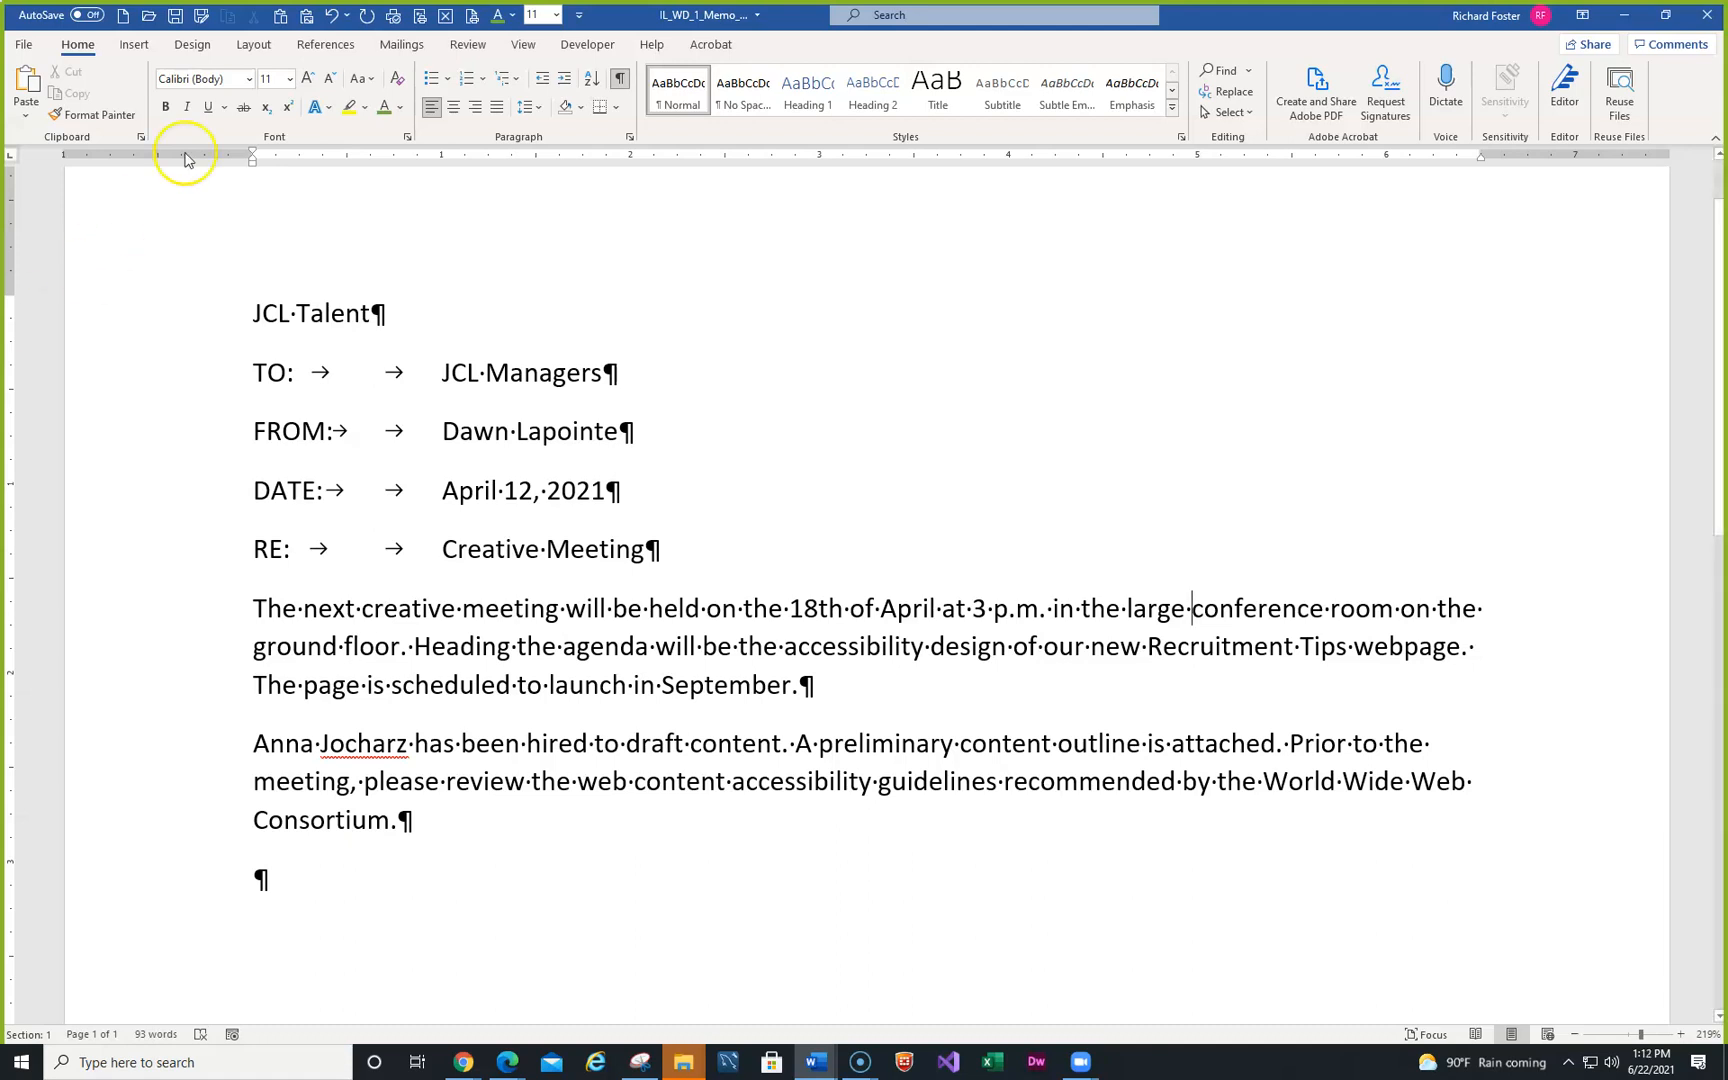
{"action": "left_click", "coordinate": [176, 17]}
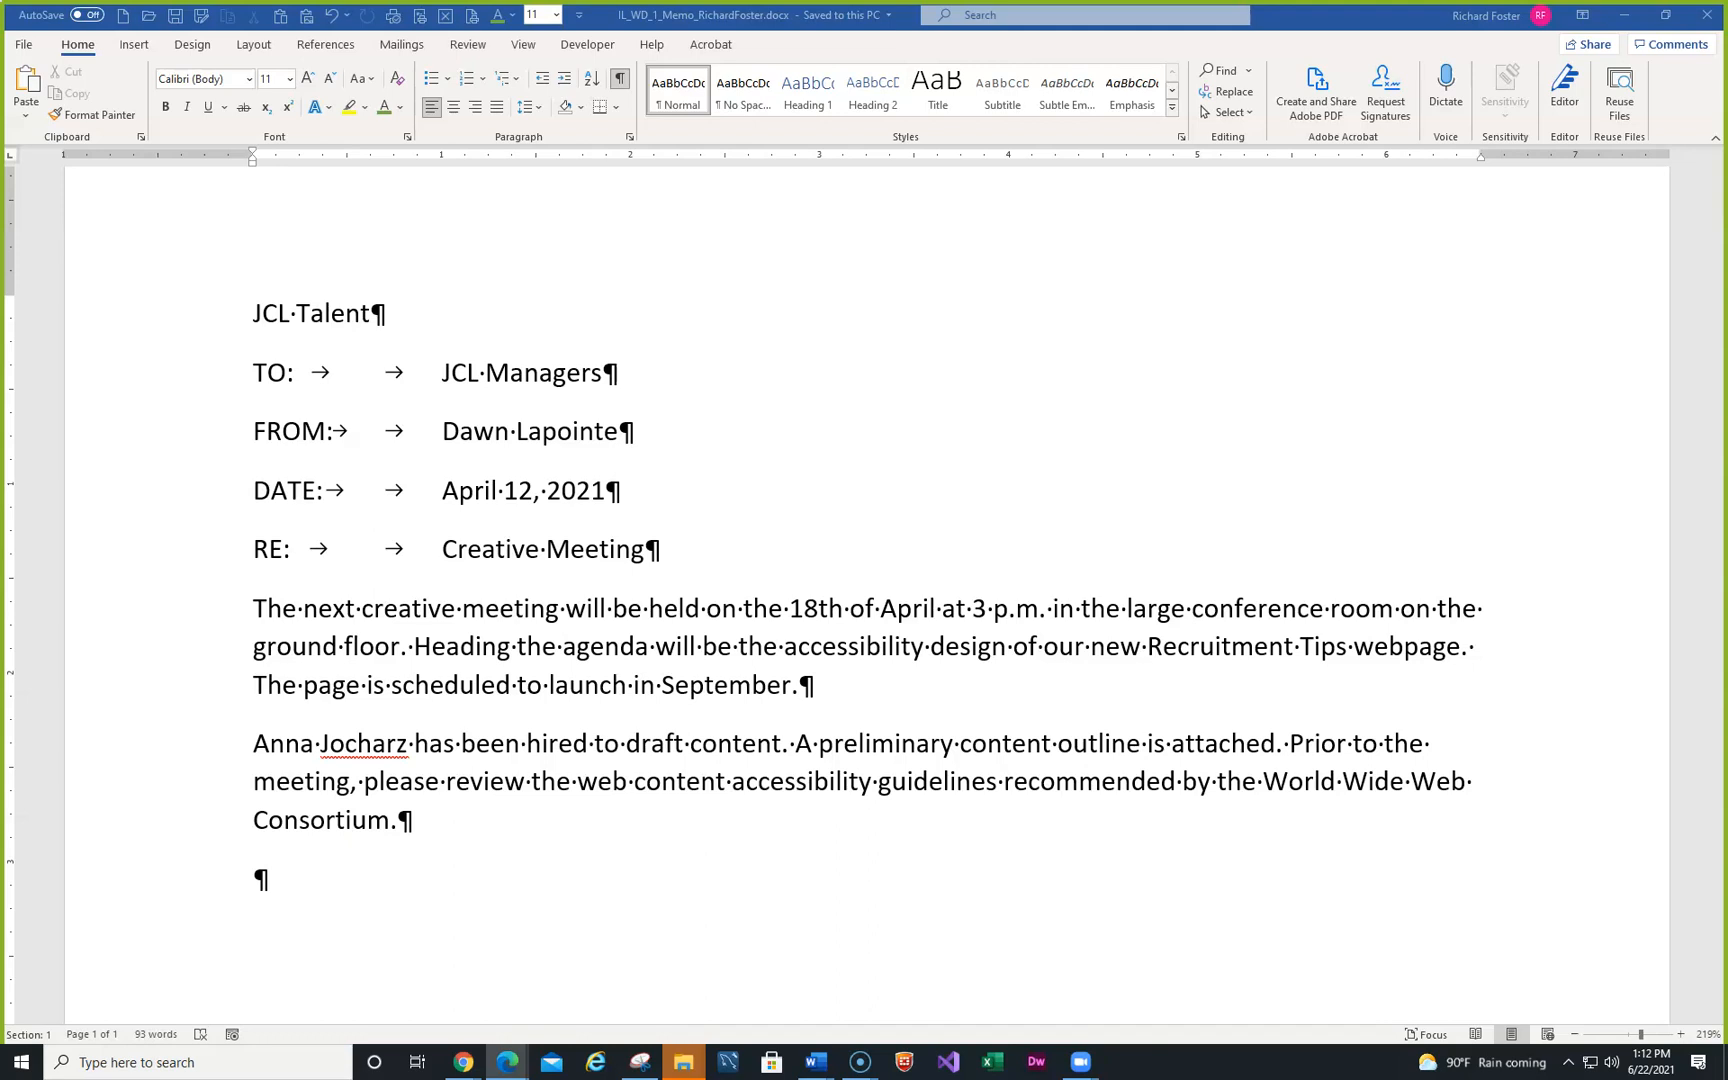
{"action": "left_click", "coordinate": [507, 1062]}
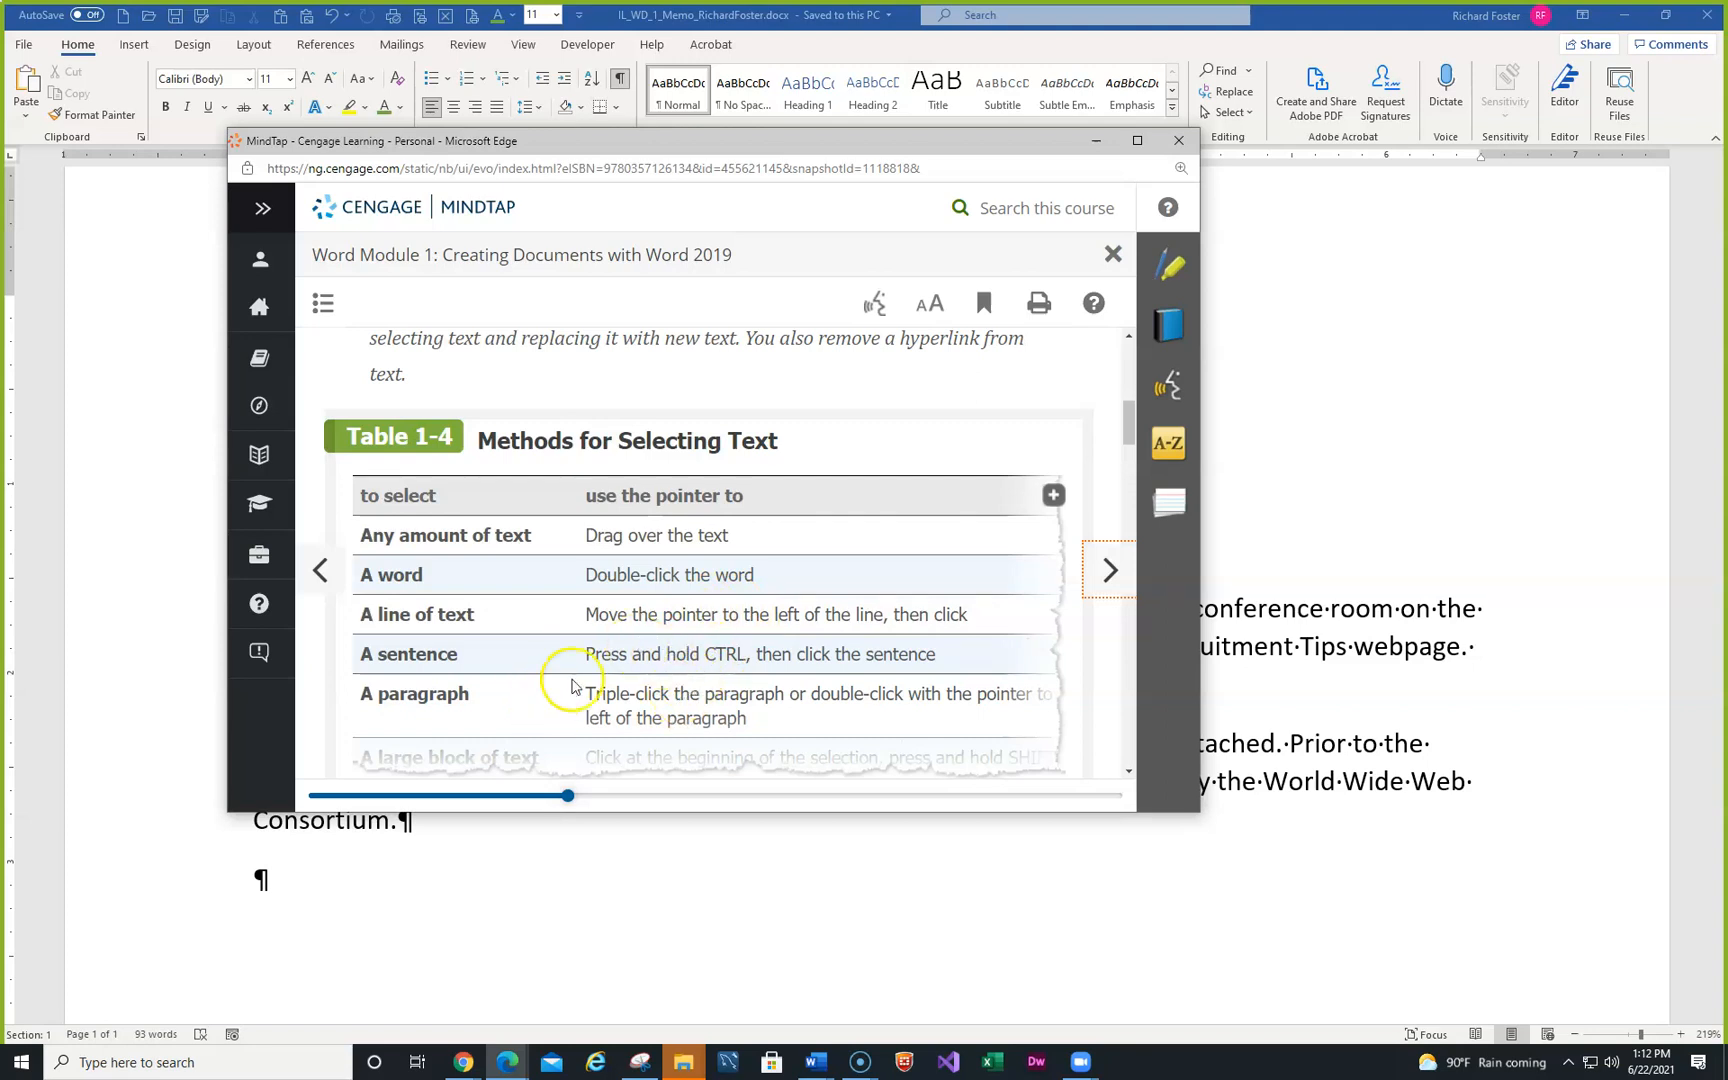
- Minimize MindTap's Table 1-4, Methods for Selecting Text, to return to the Word memo
{"action": "scroll", "coordinate": [576, 677], "scroll_direction": "down", "scroll_amount": 1}
{"action": "scroll", "coordinate": [560, 660], "scroll_direction": "up", "scroll_amount": 1}
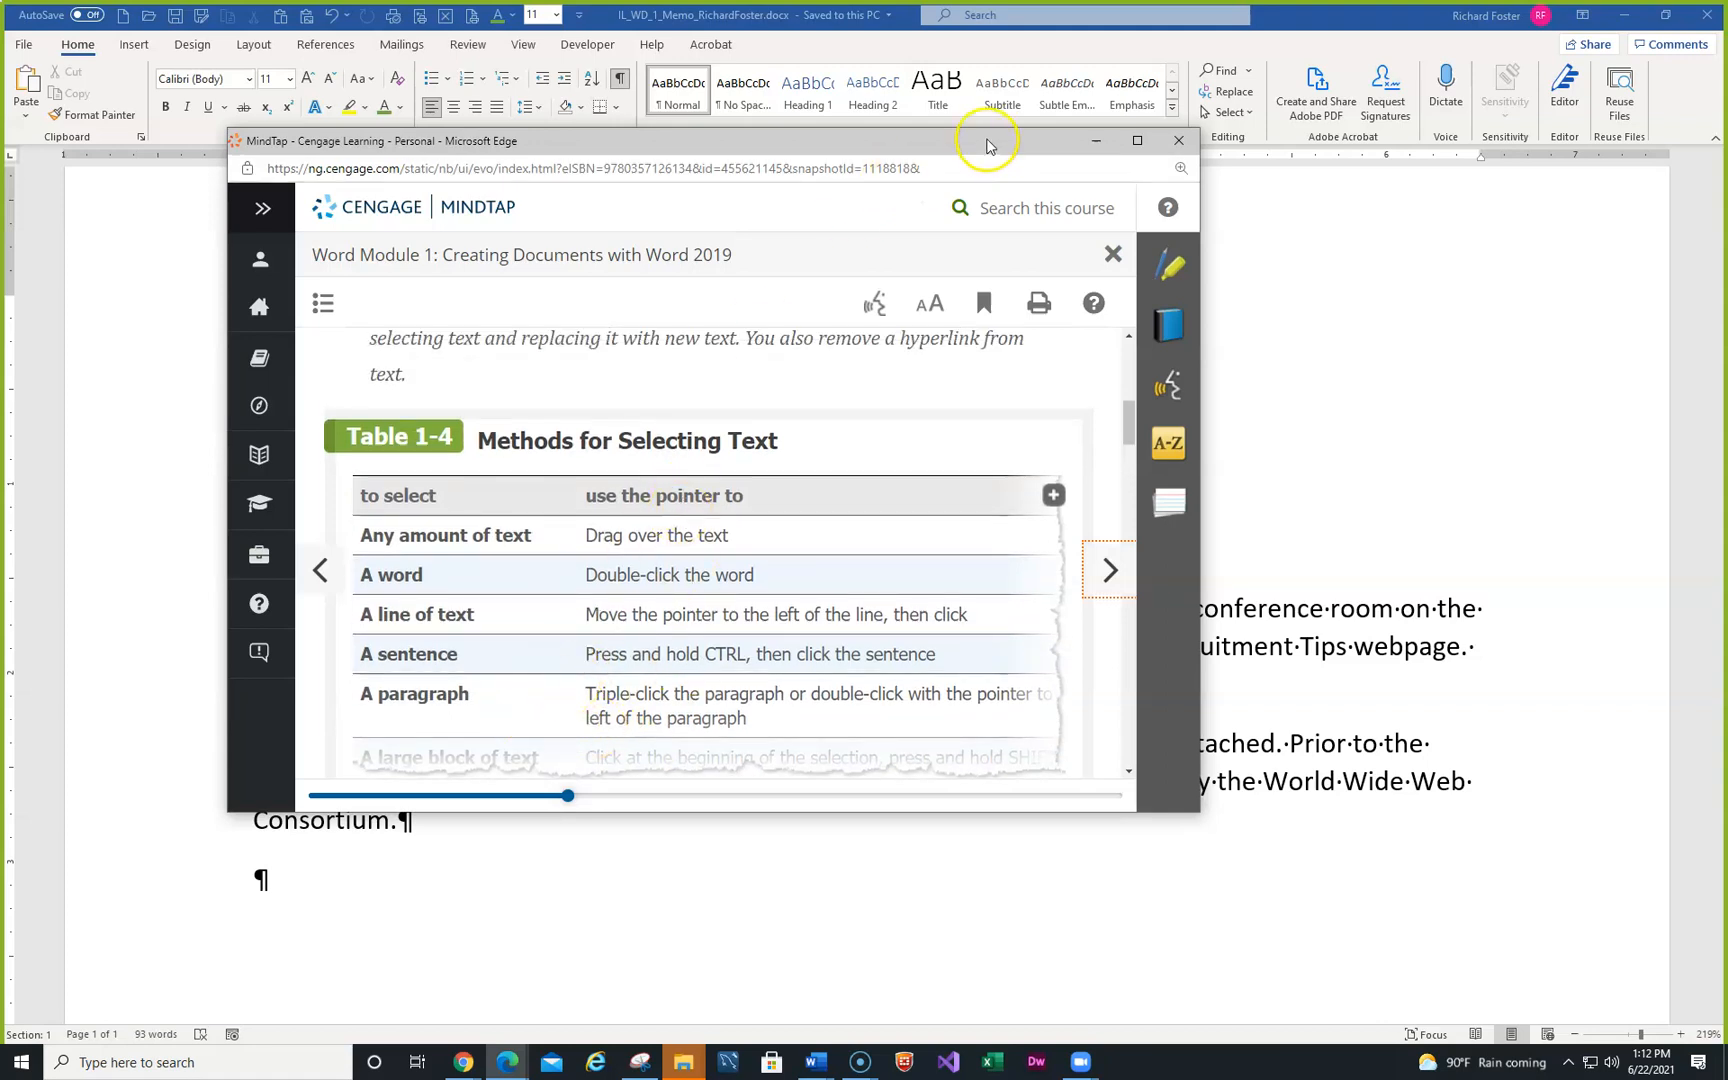
{"action": "left_click", "coordinate": [1096, 140]}
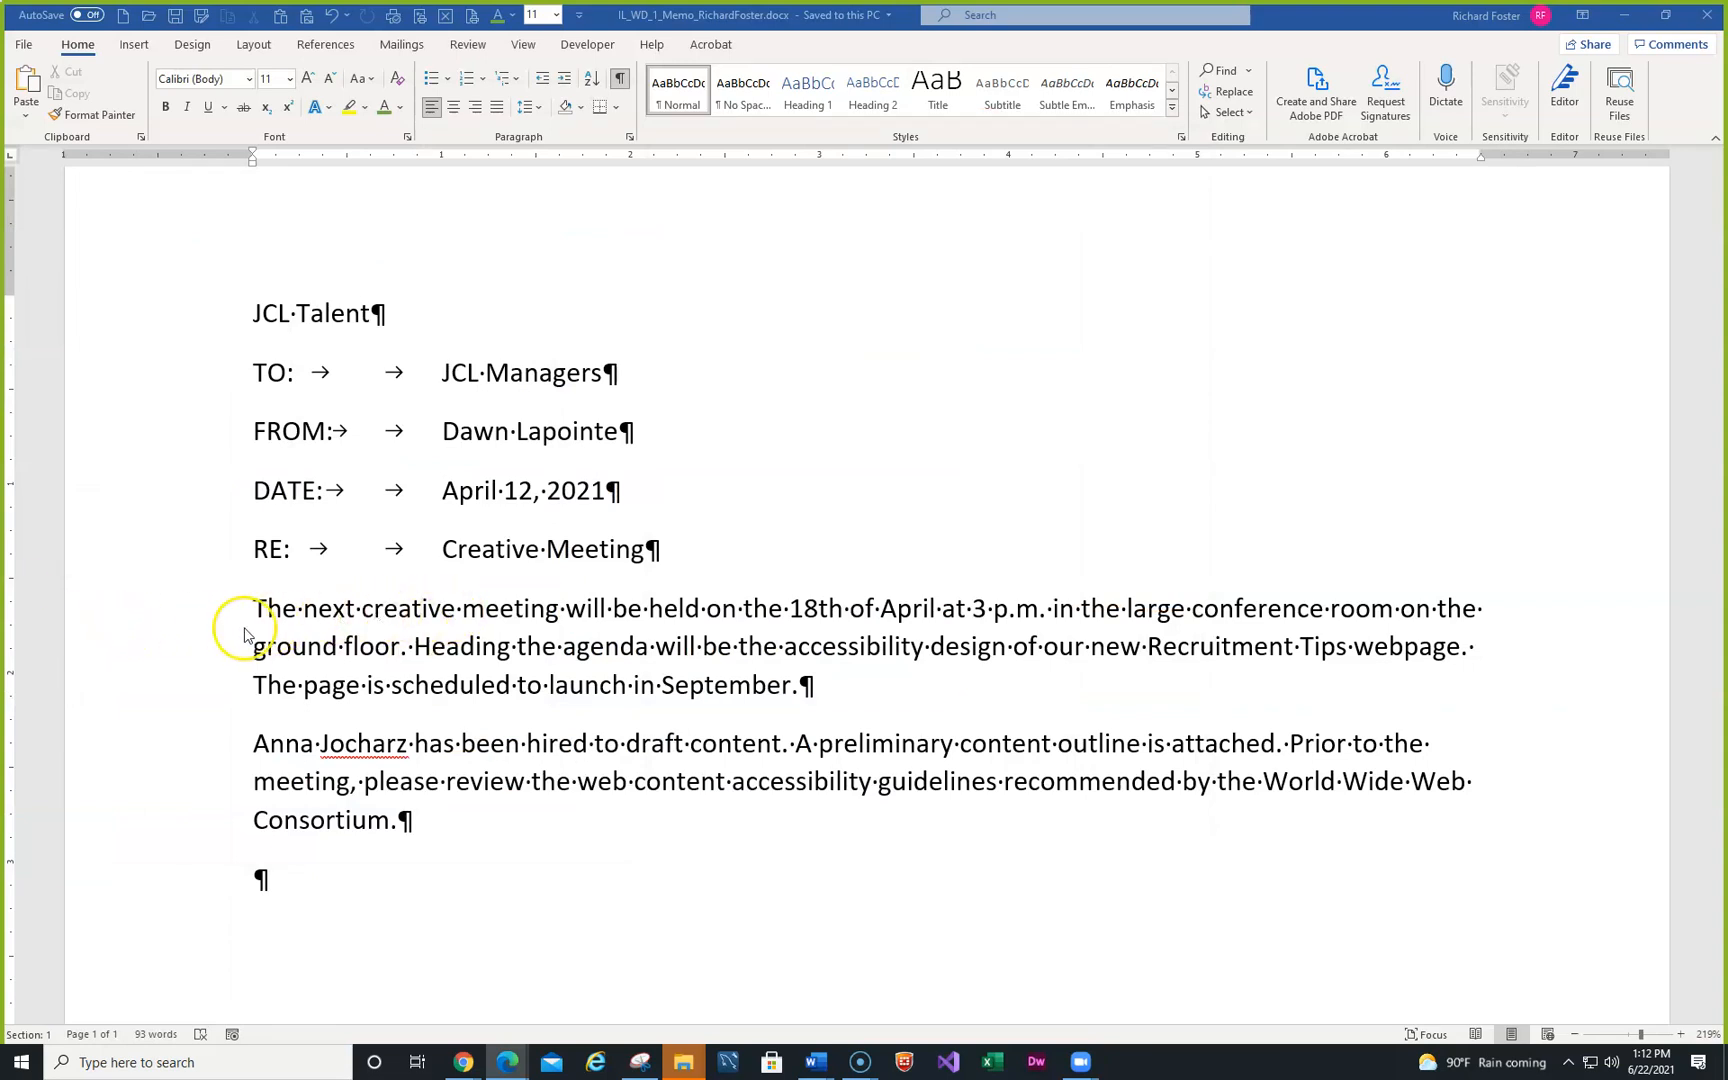
{"action": "left_click", "coordinate": [343, 607]}
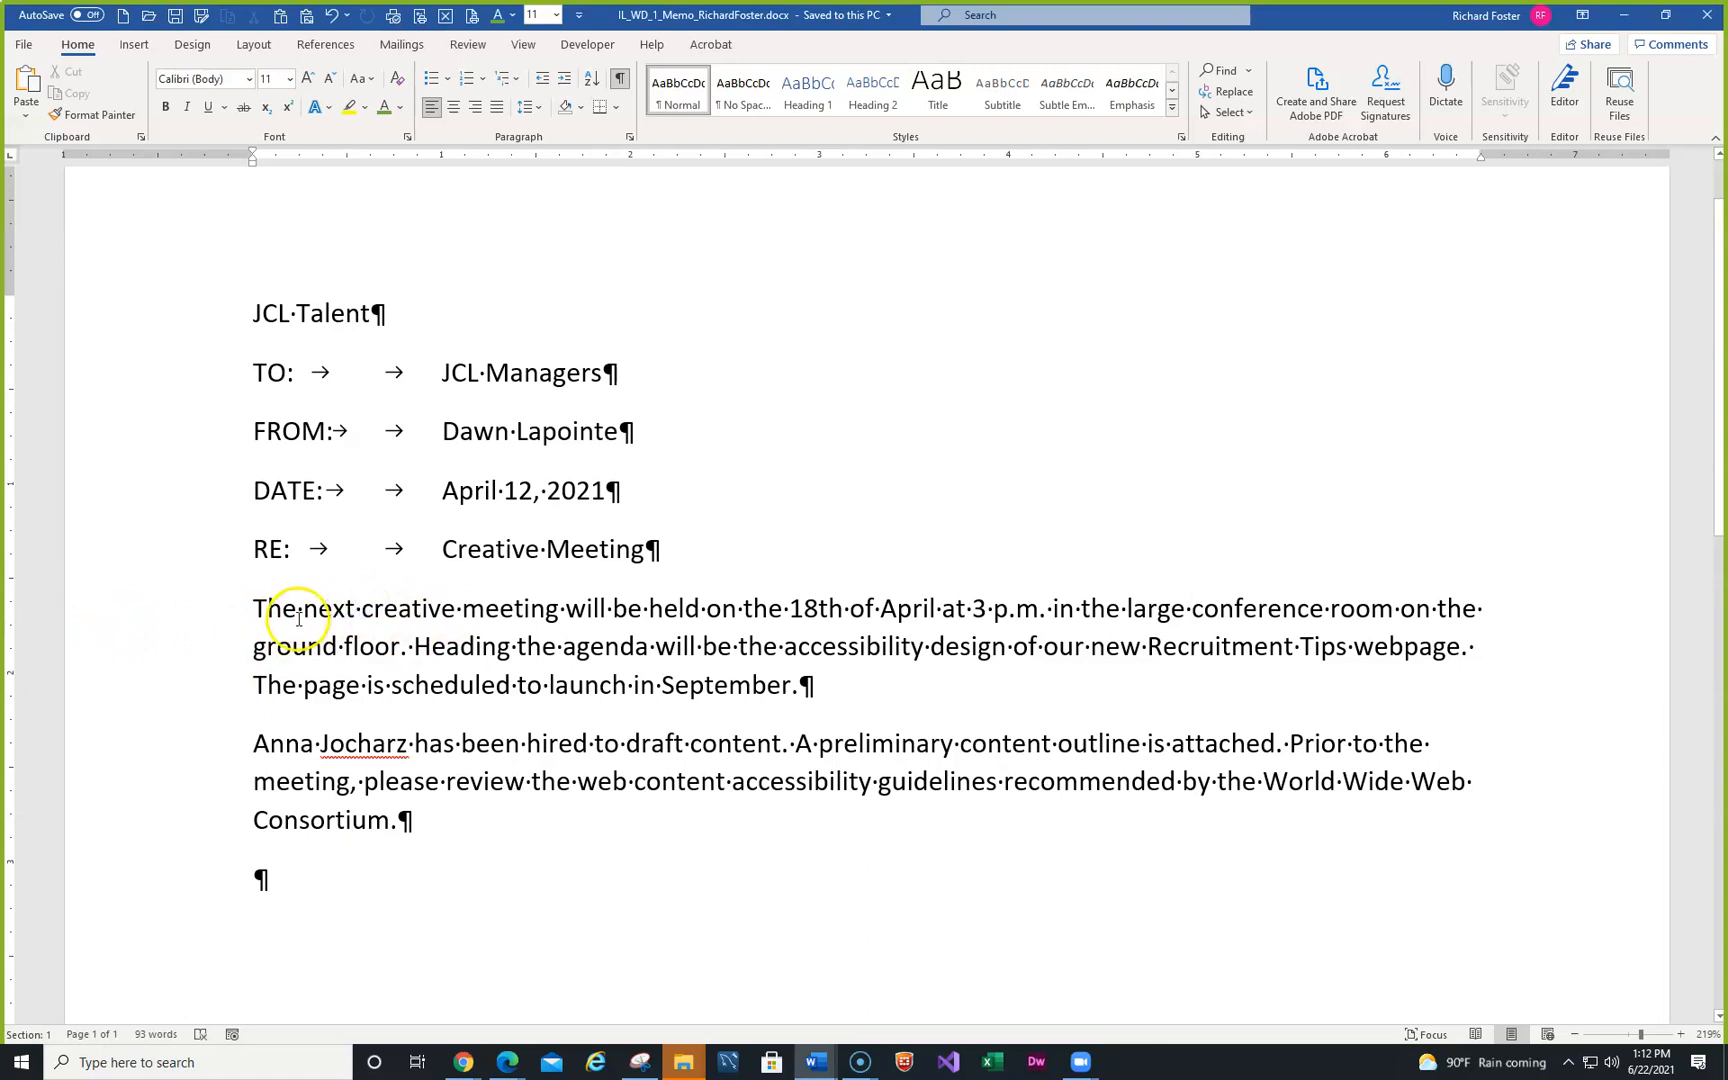
{"action": "left_click", "coordinate": [179, 620]}
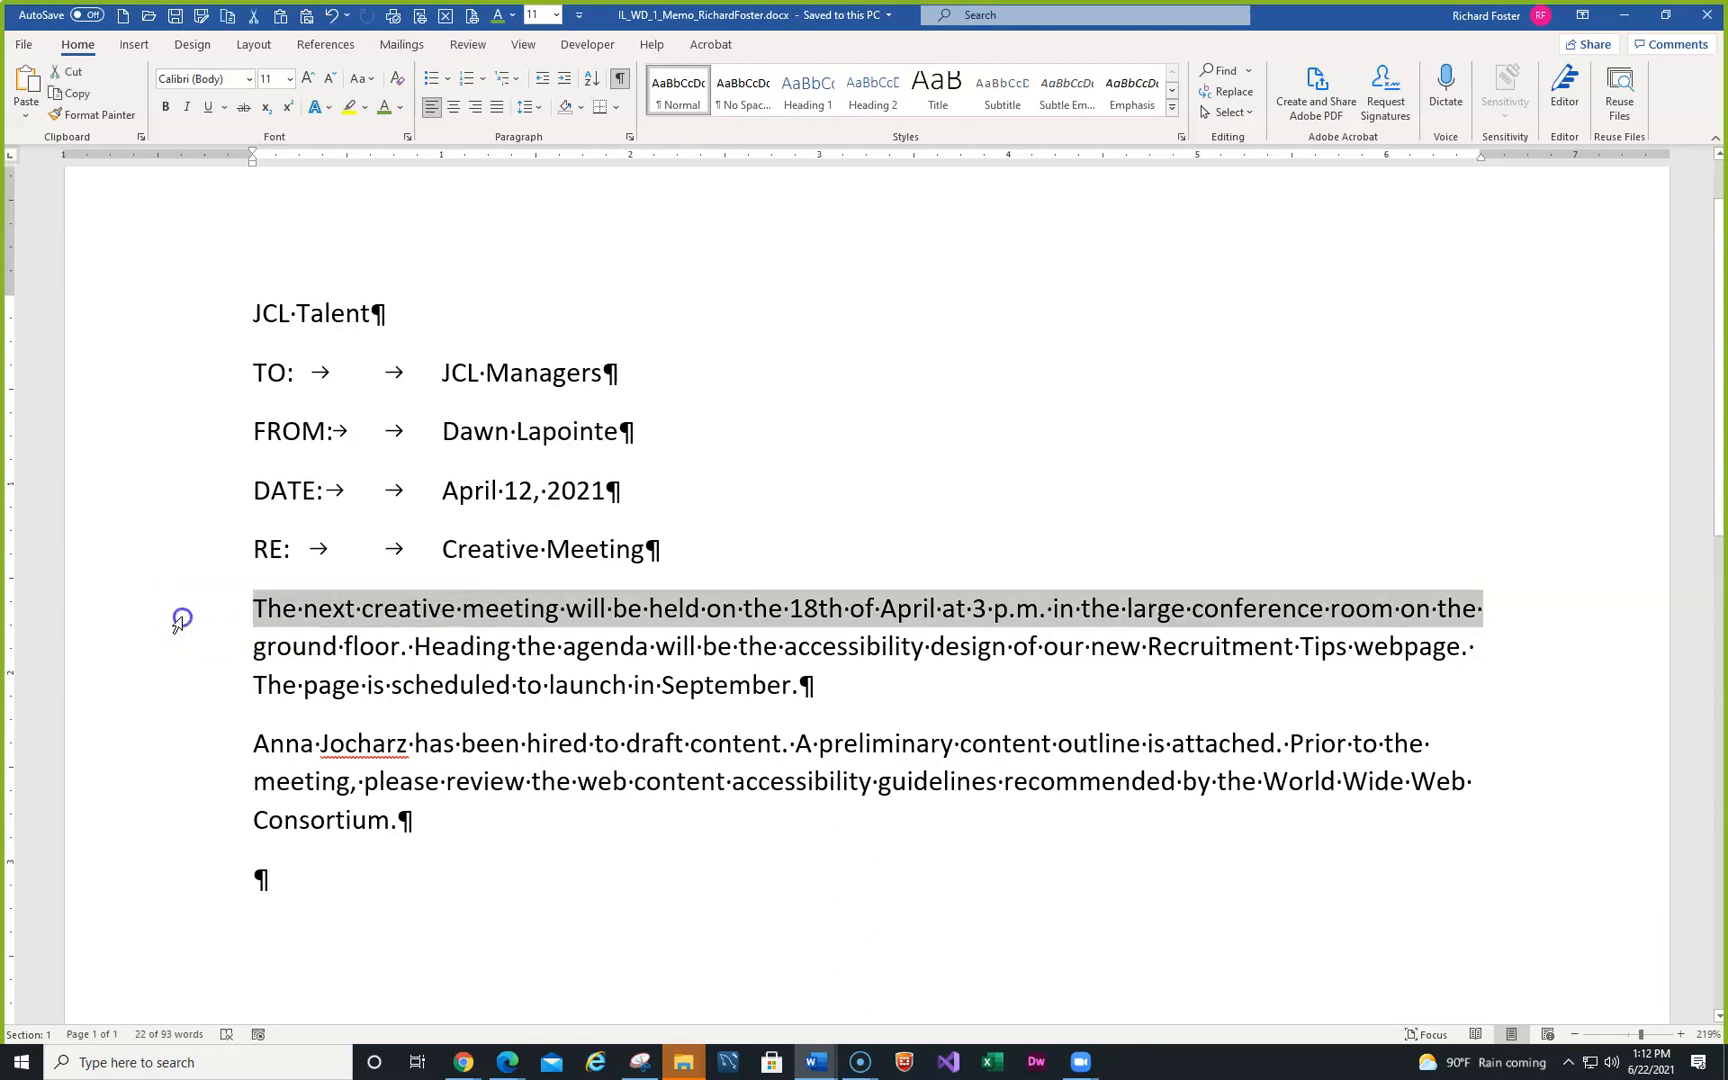
{"action": "double_click", "coordinate": [179, 620]}
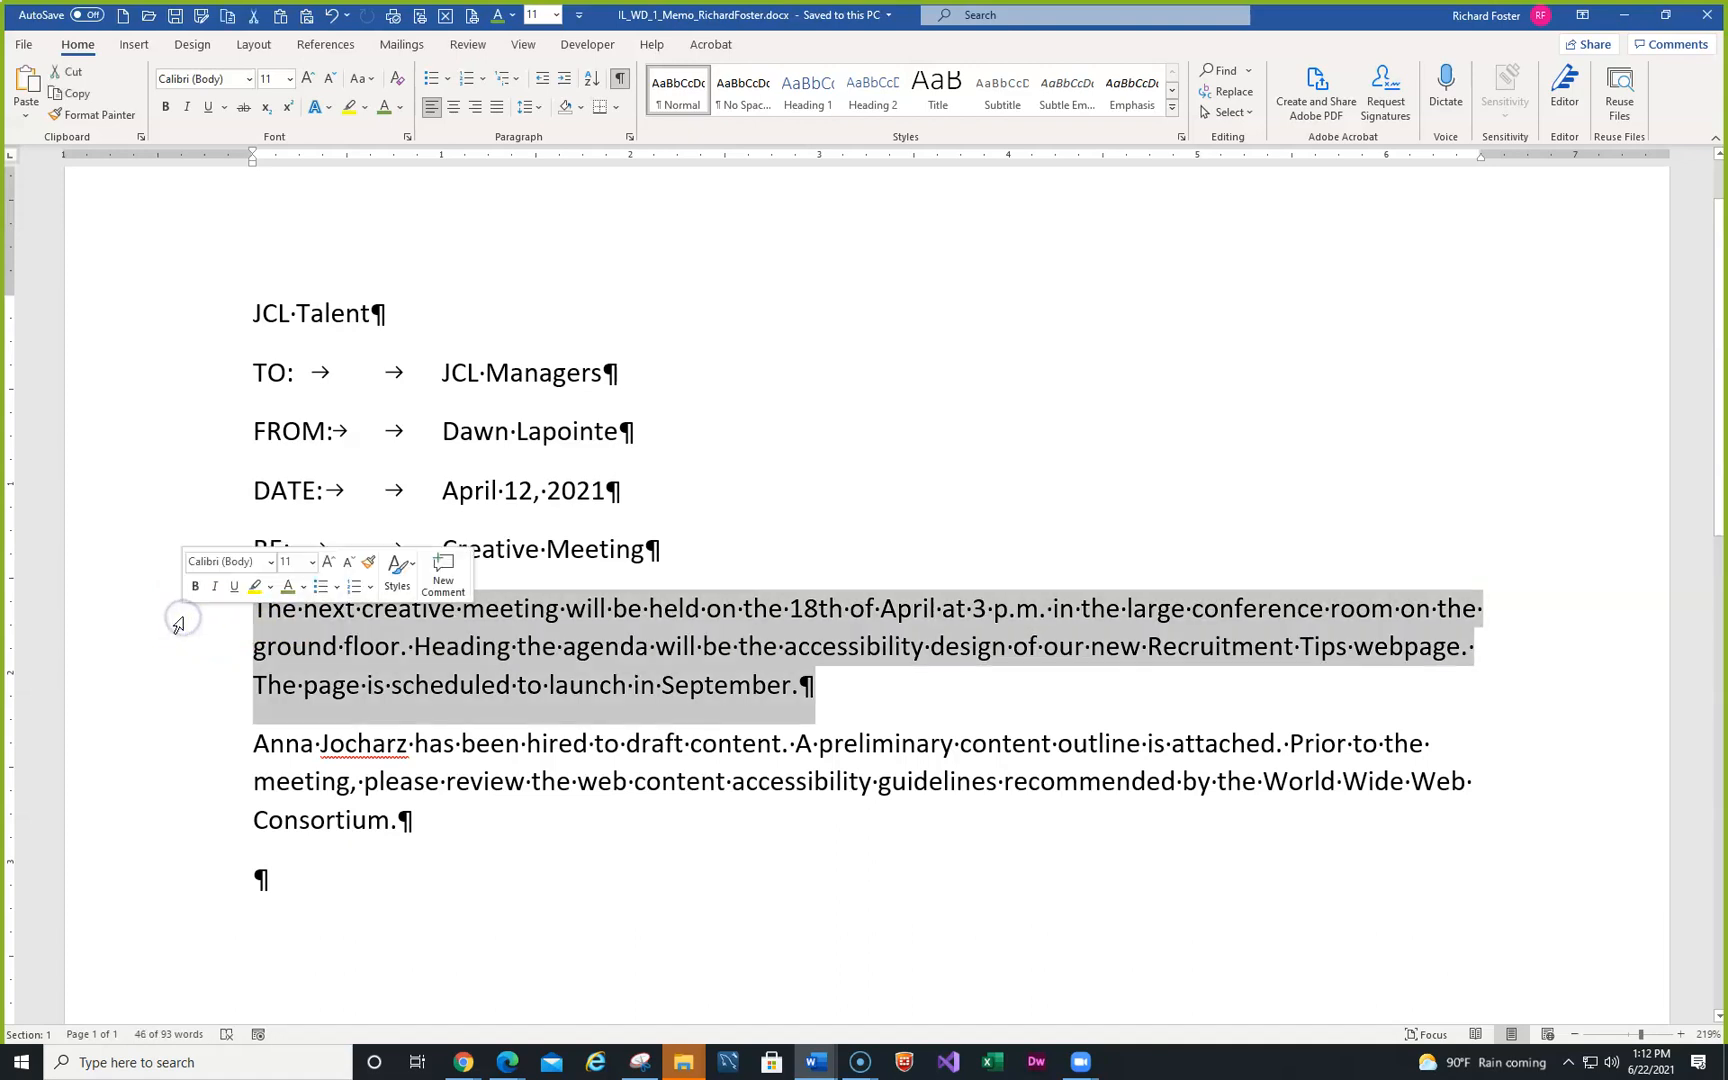
{"action": "left_click", "coordinate": [466, 645]}
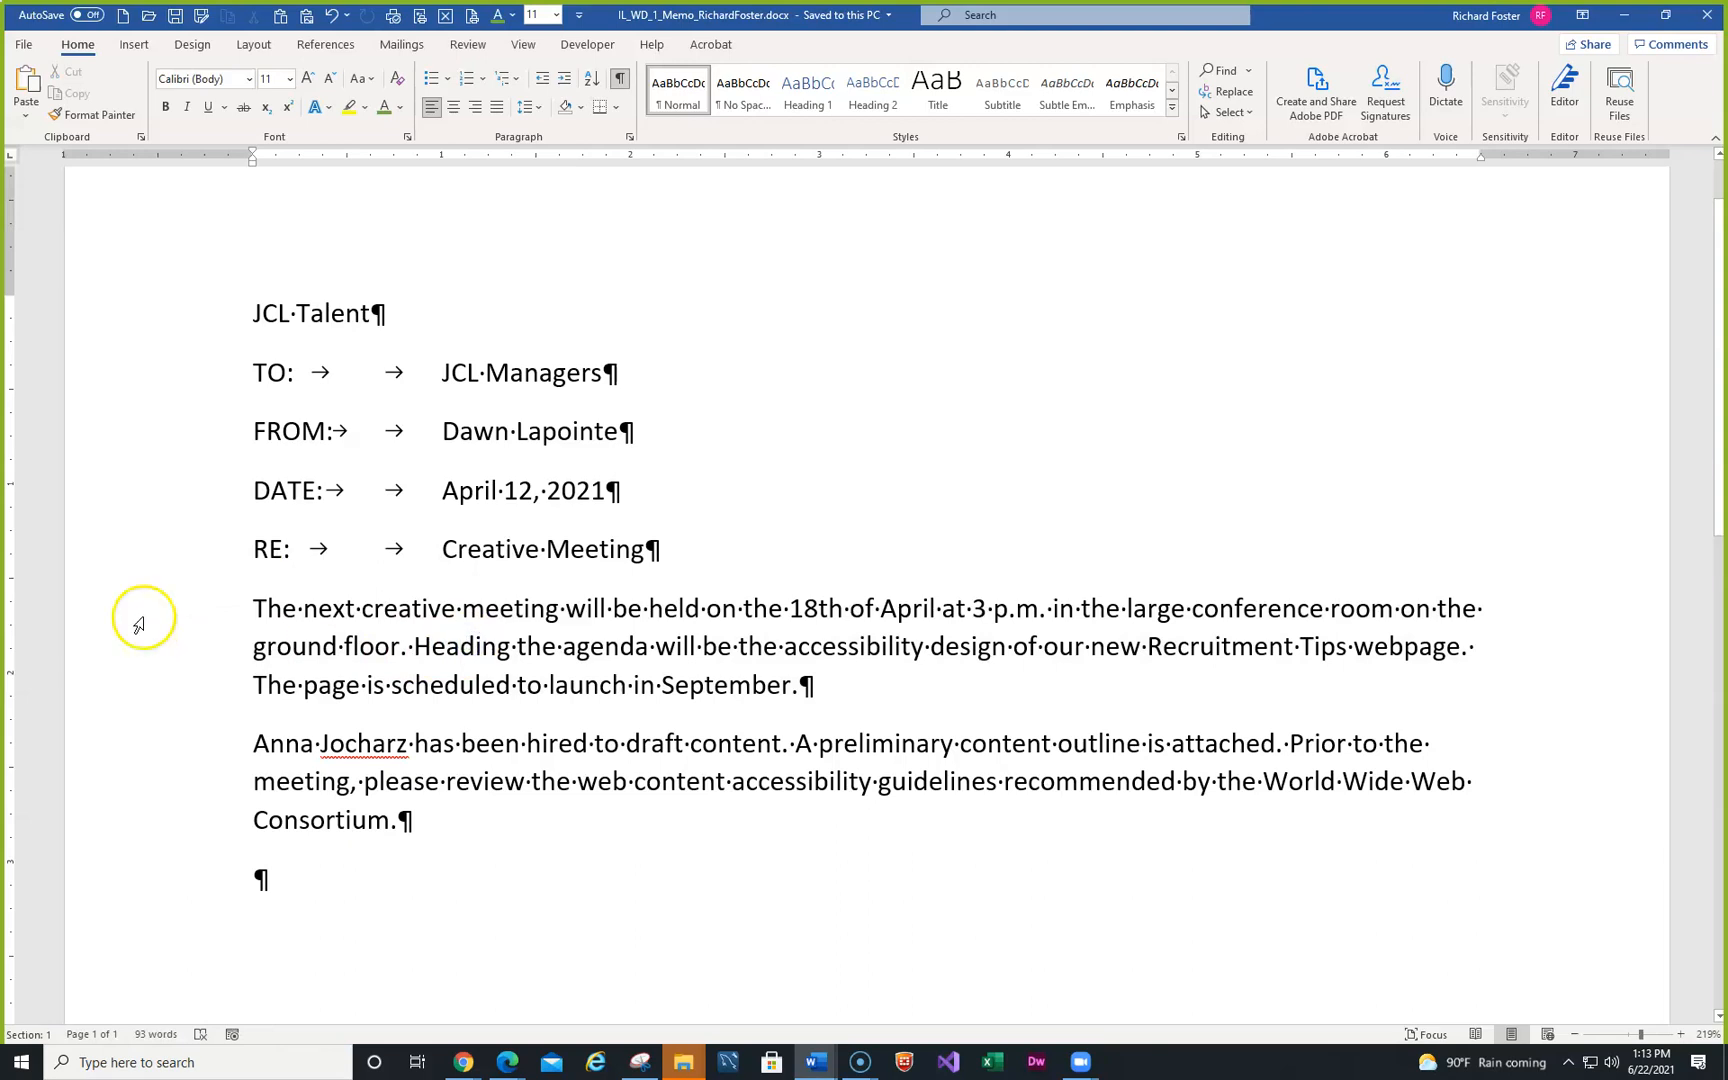
{"action": "left_click", "coordinate": [139, 619]}
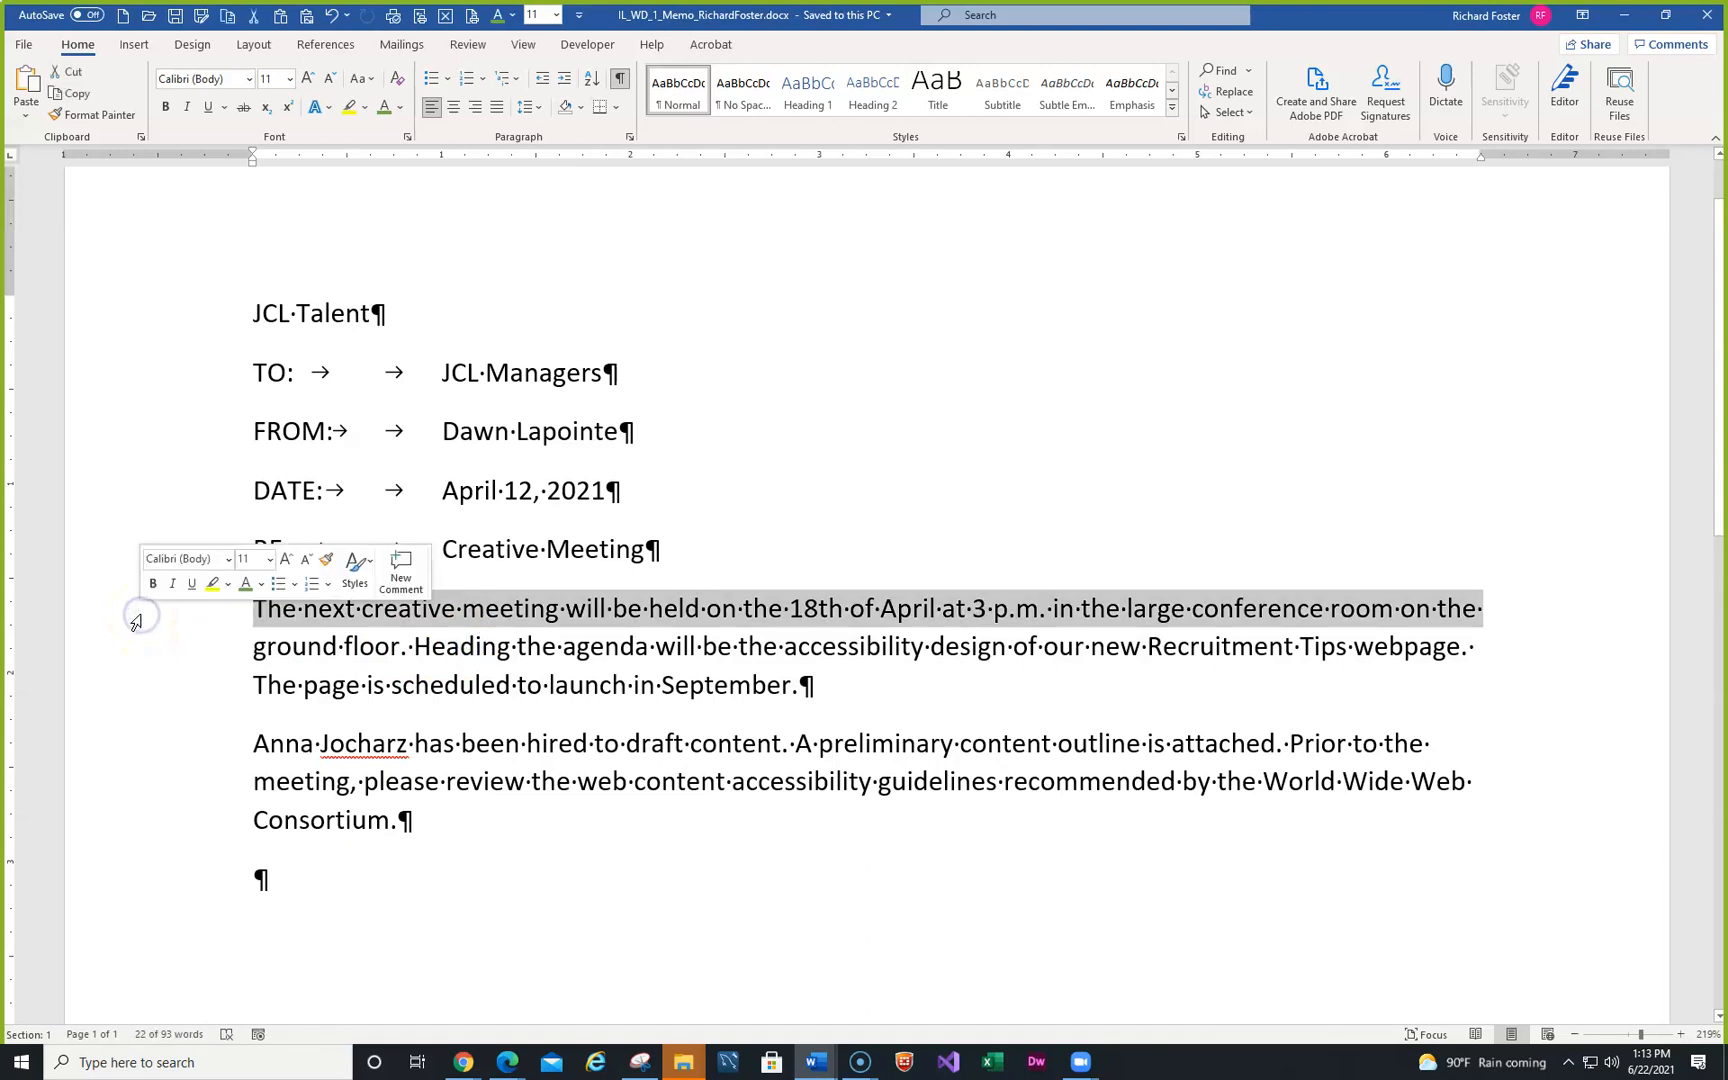
{"action": "left_click", "coordinate": [620, 638]}
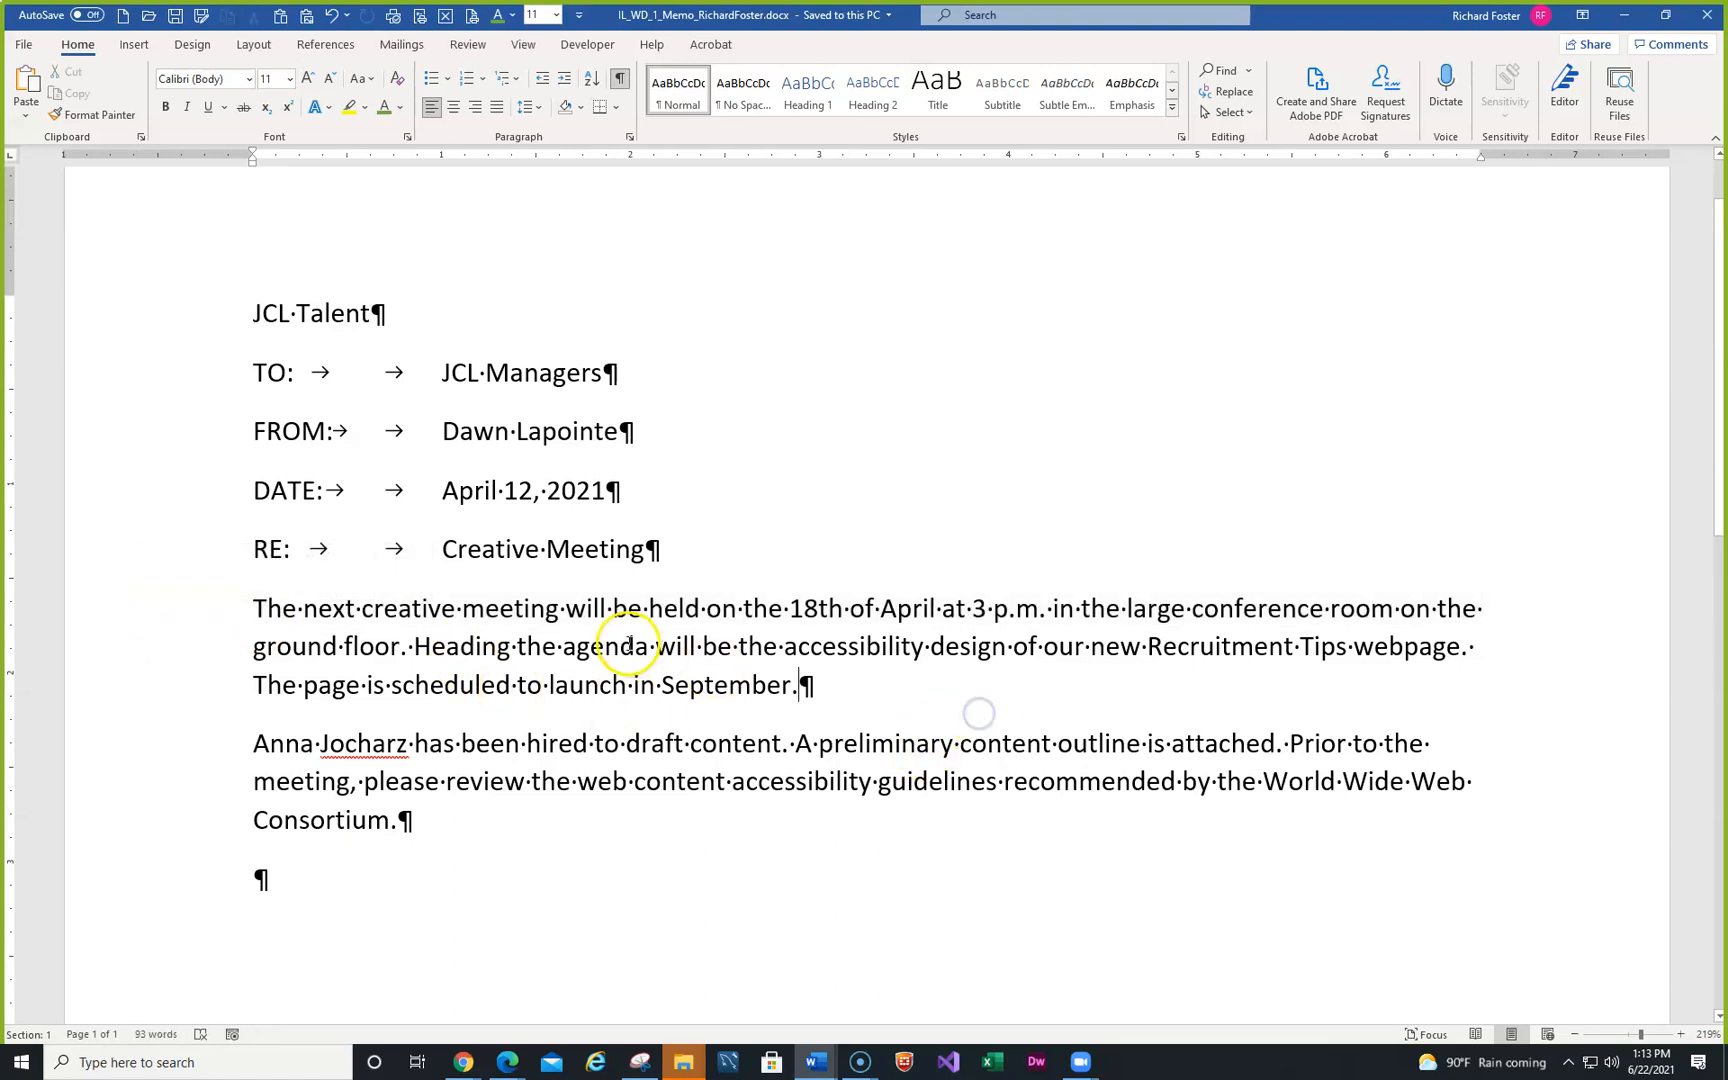
{"action": "left_click", "coordinate": [510, 634]}
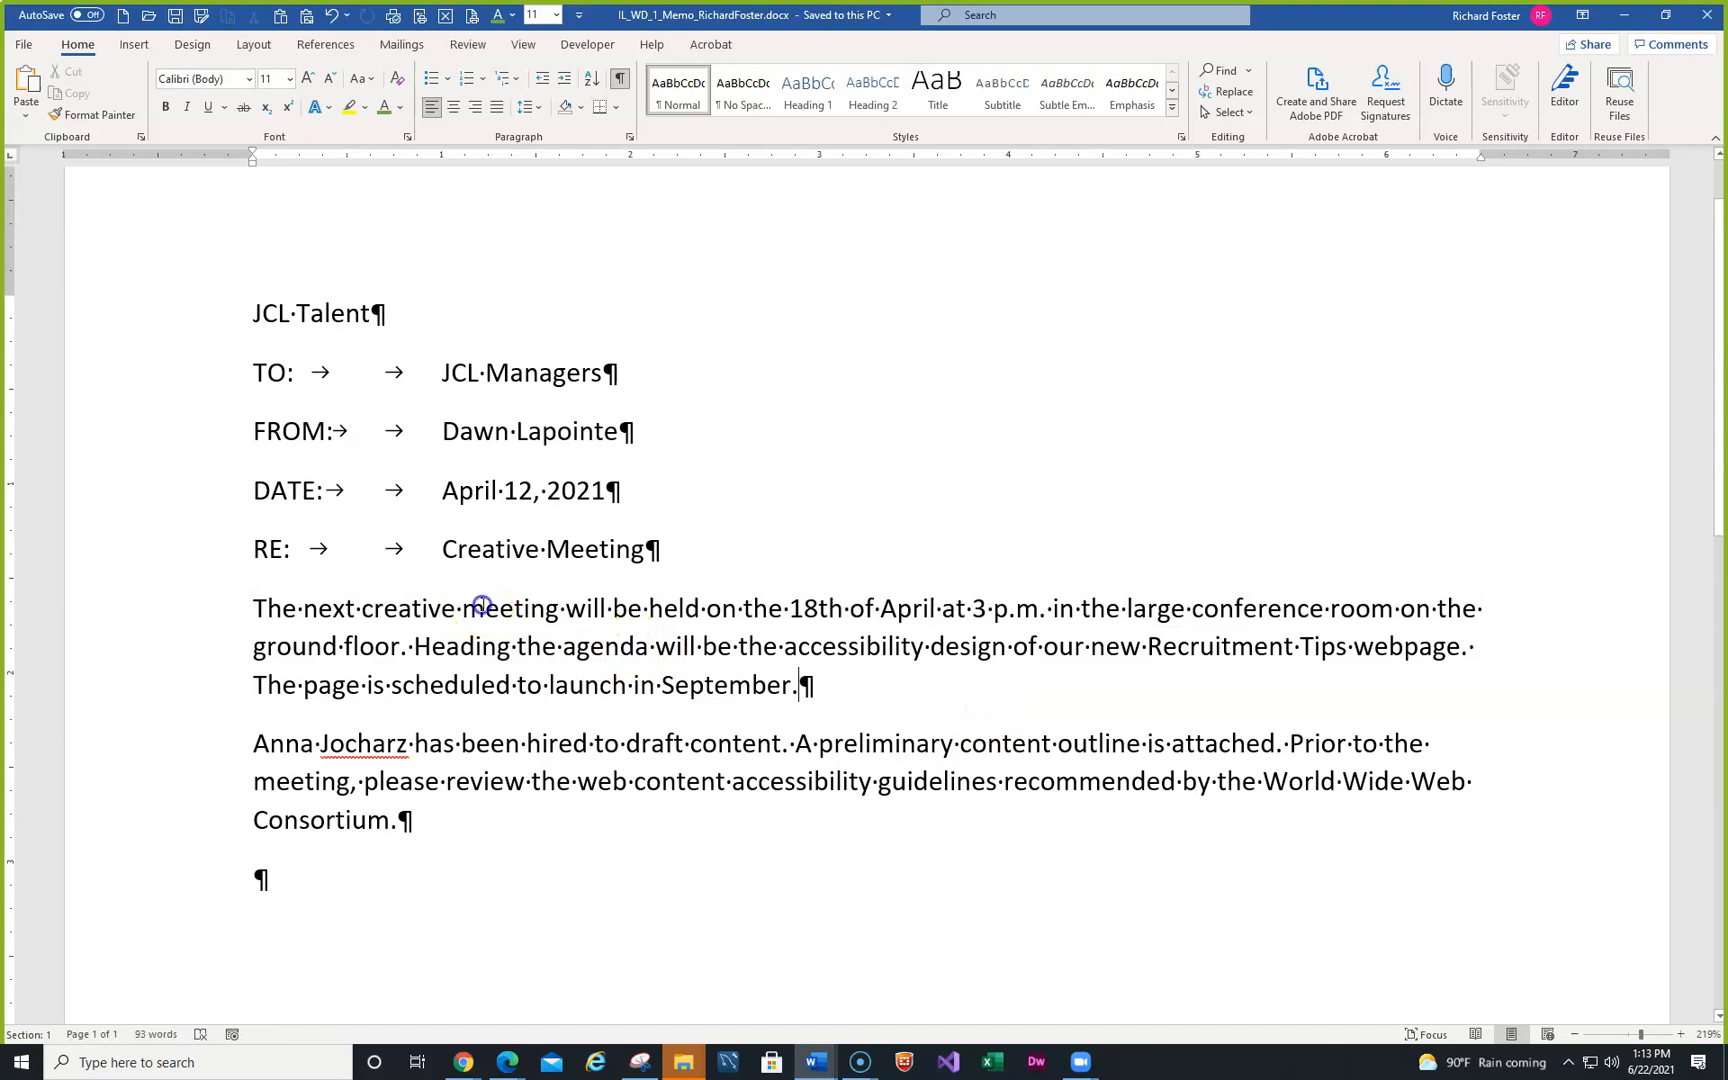
{"action": "left_click", "coordinate": [483, 606], "text": "ctrl"}
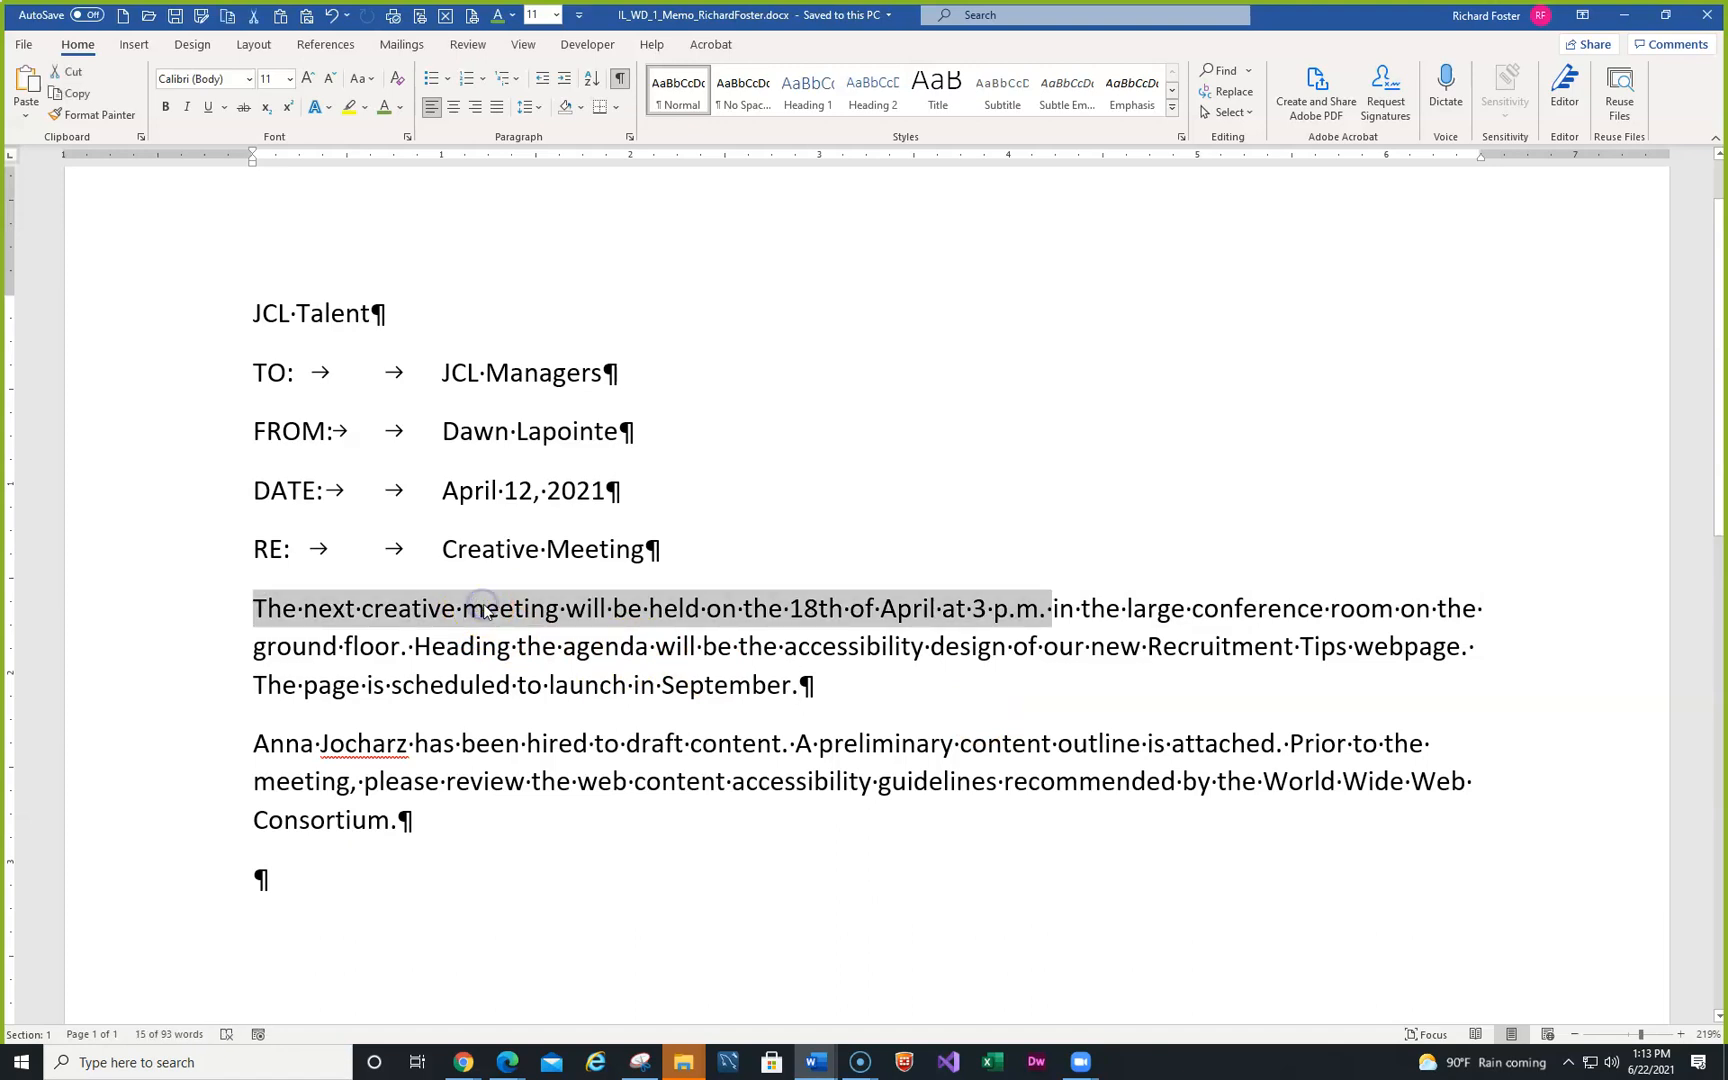
{"action": "left_click", "coordinate": [997, 680]}
{"action": "left_click", "coordinate": [849, 553]}
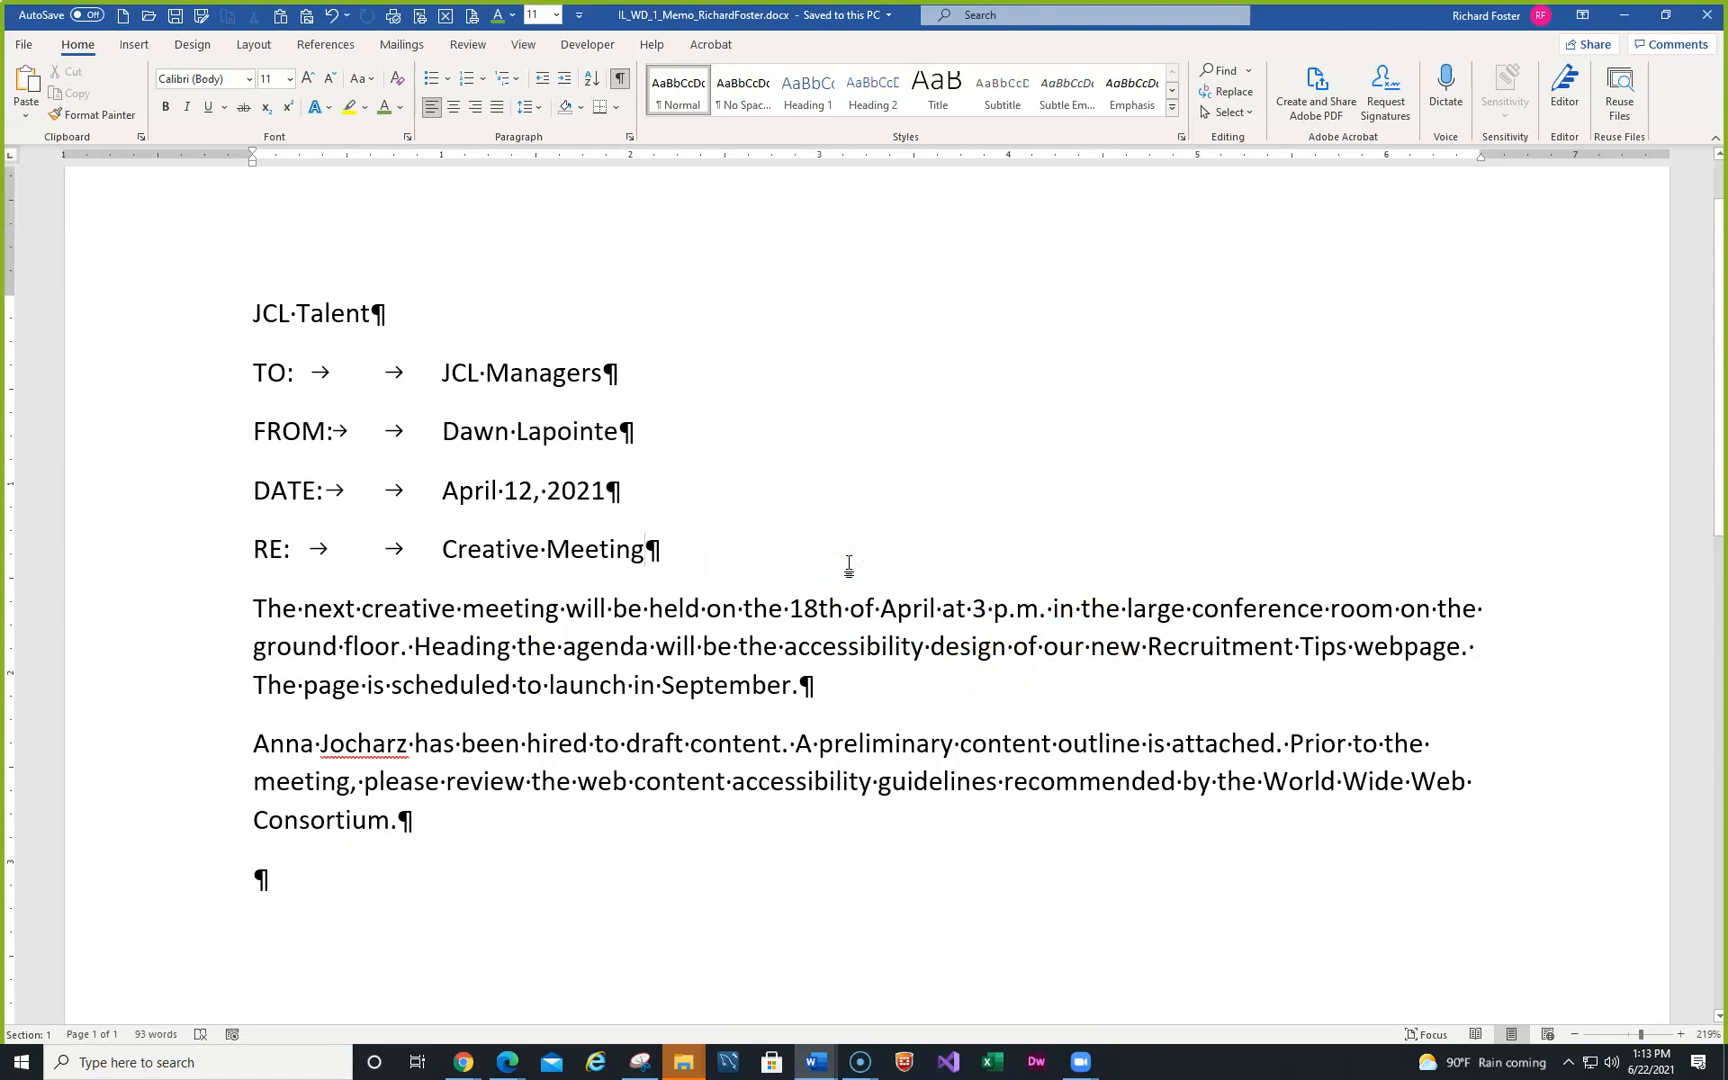
{"action": "key", "text": "ctrl+a"}
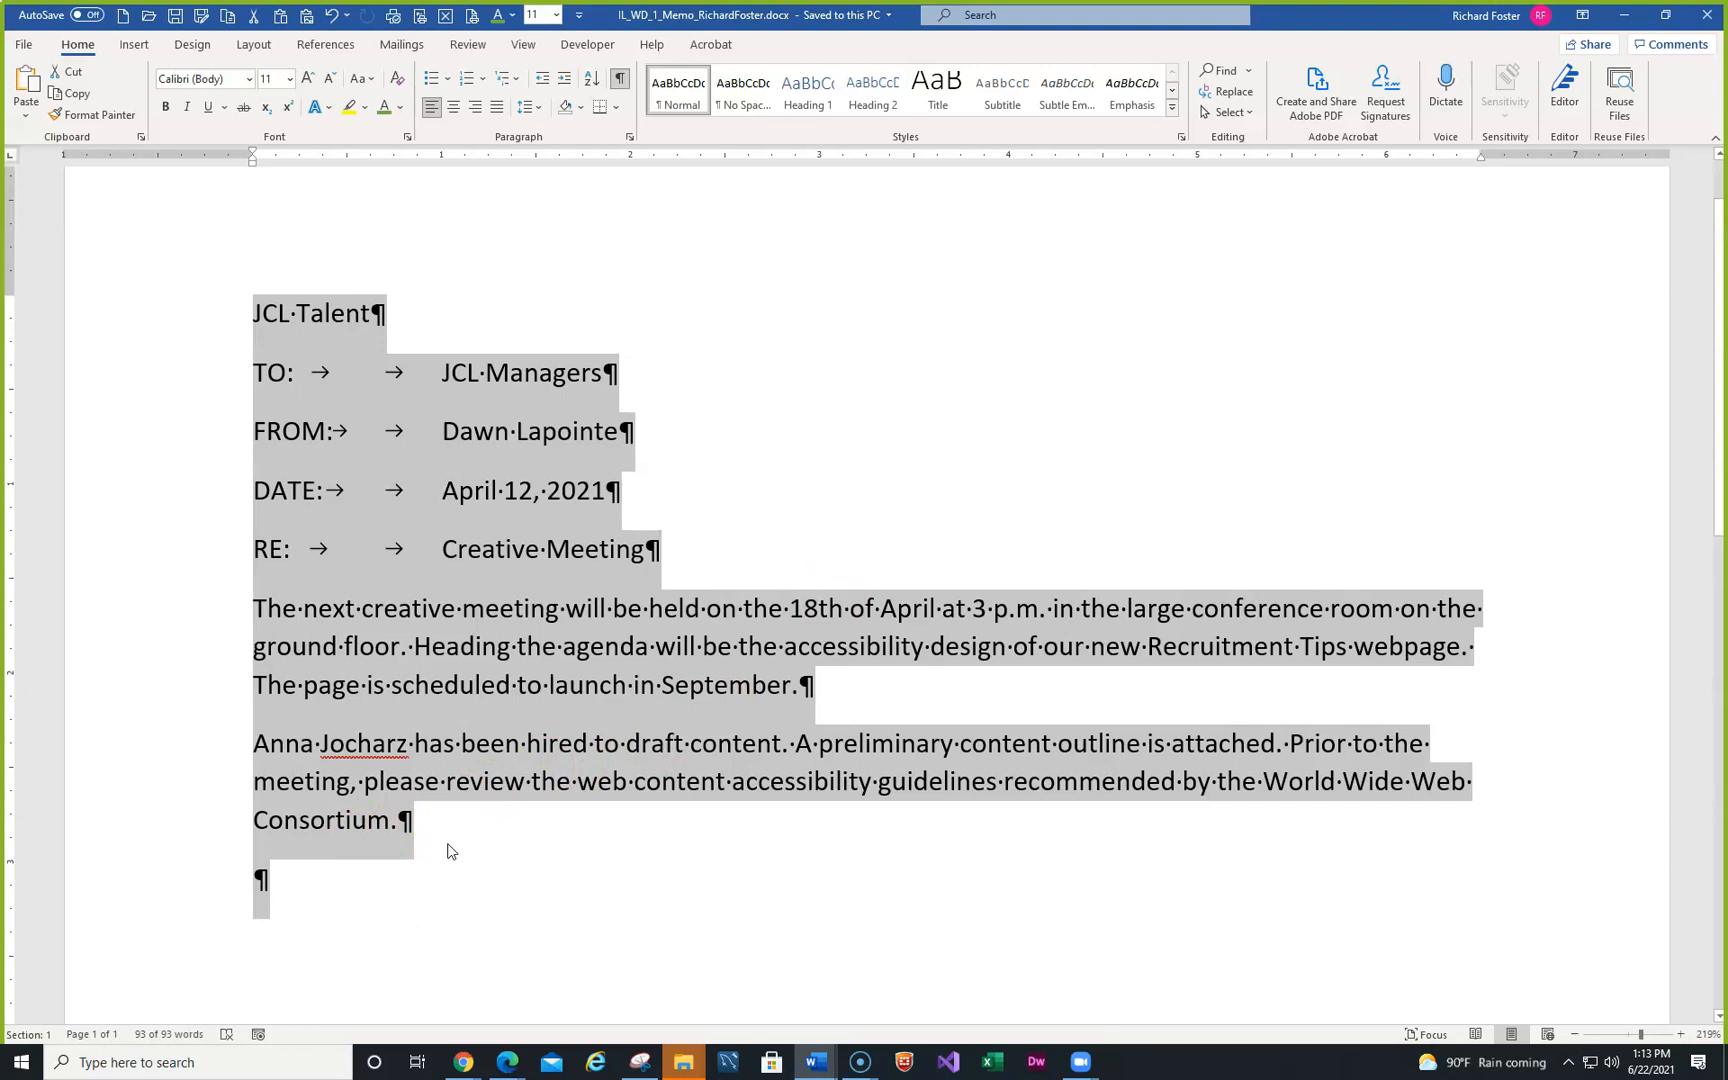
{"action": "type", "text": "a"}
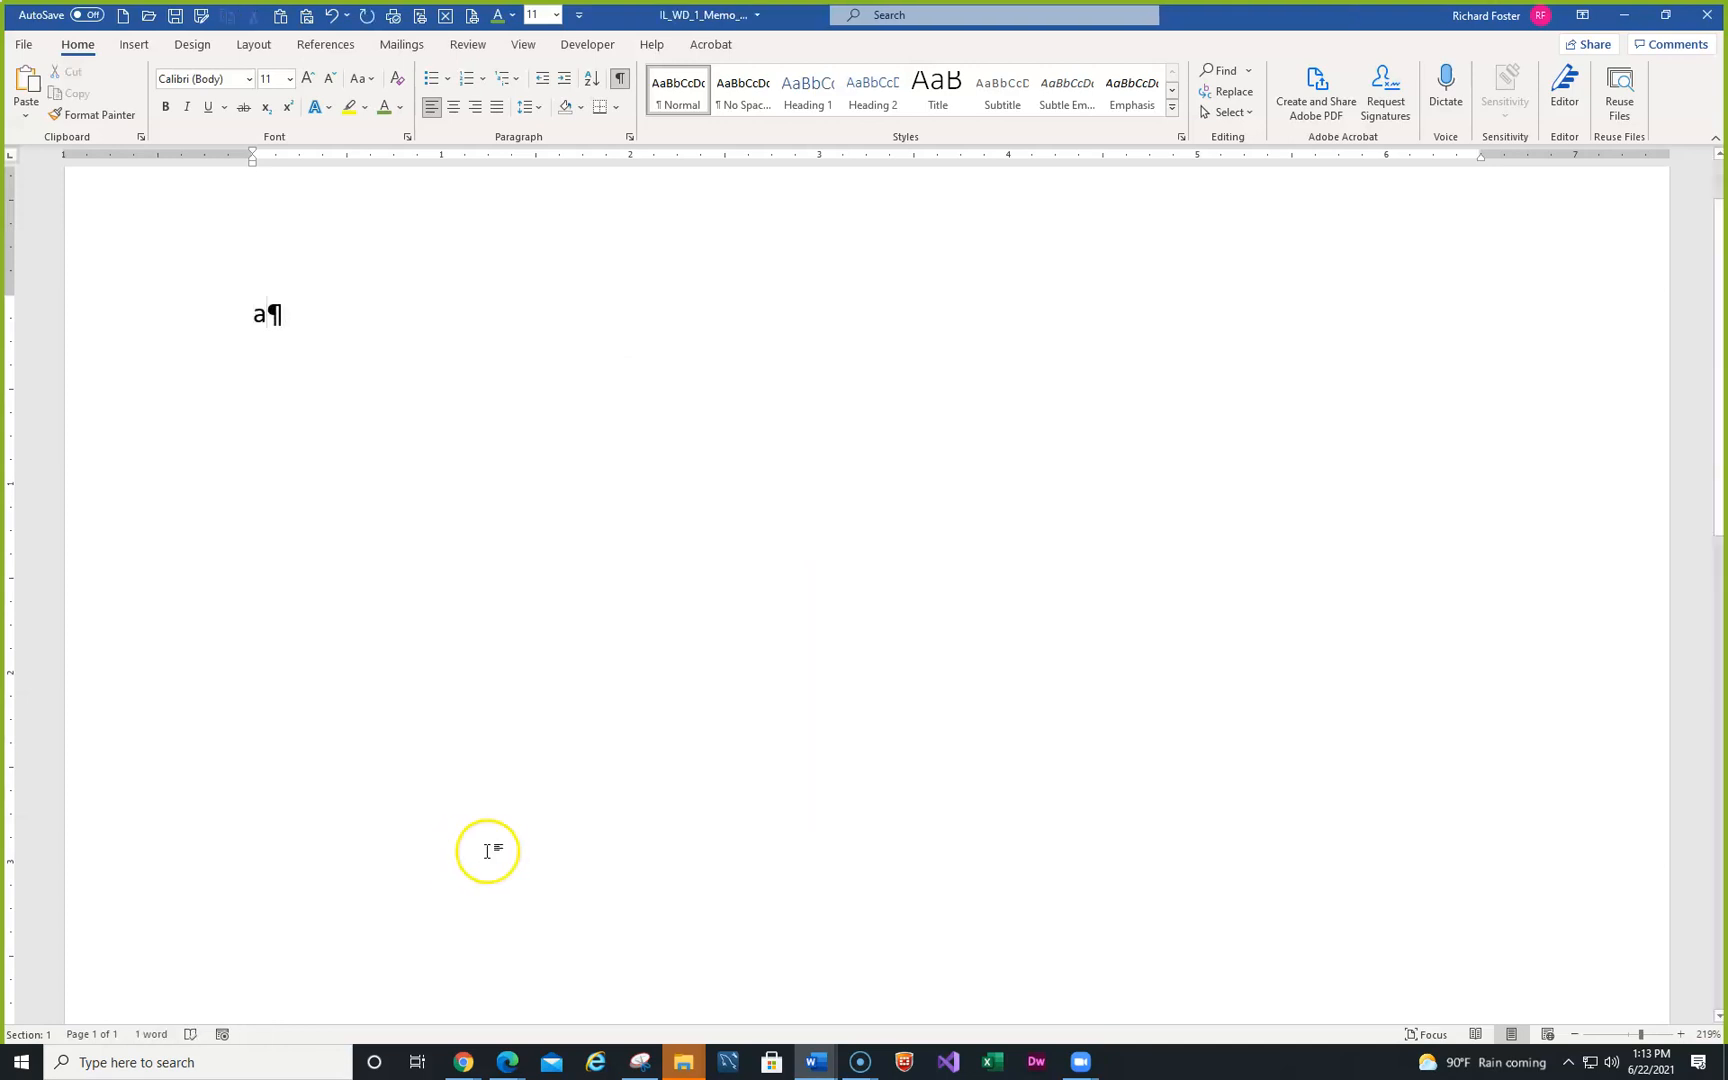
{"action": "left_click", "coordinate": [331, 16]}
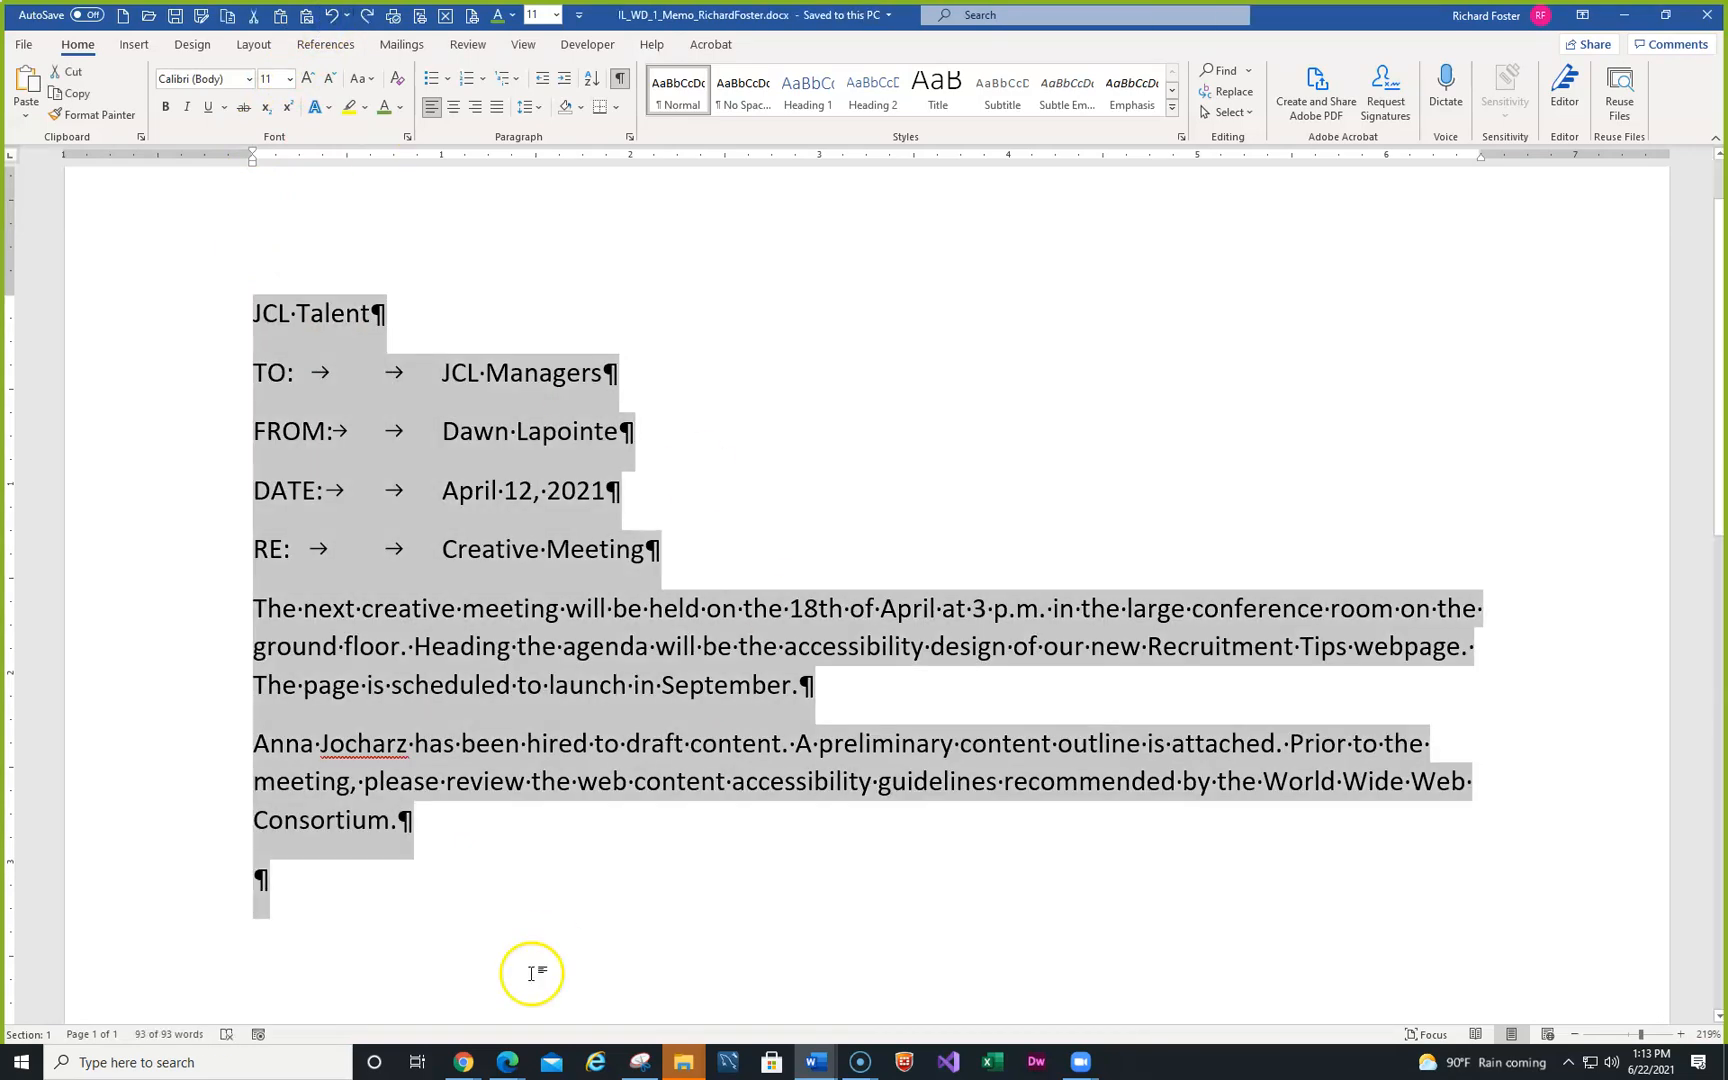
{"action": "left_click", "coordinate": [536, 897]}
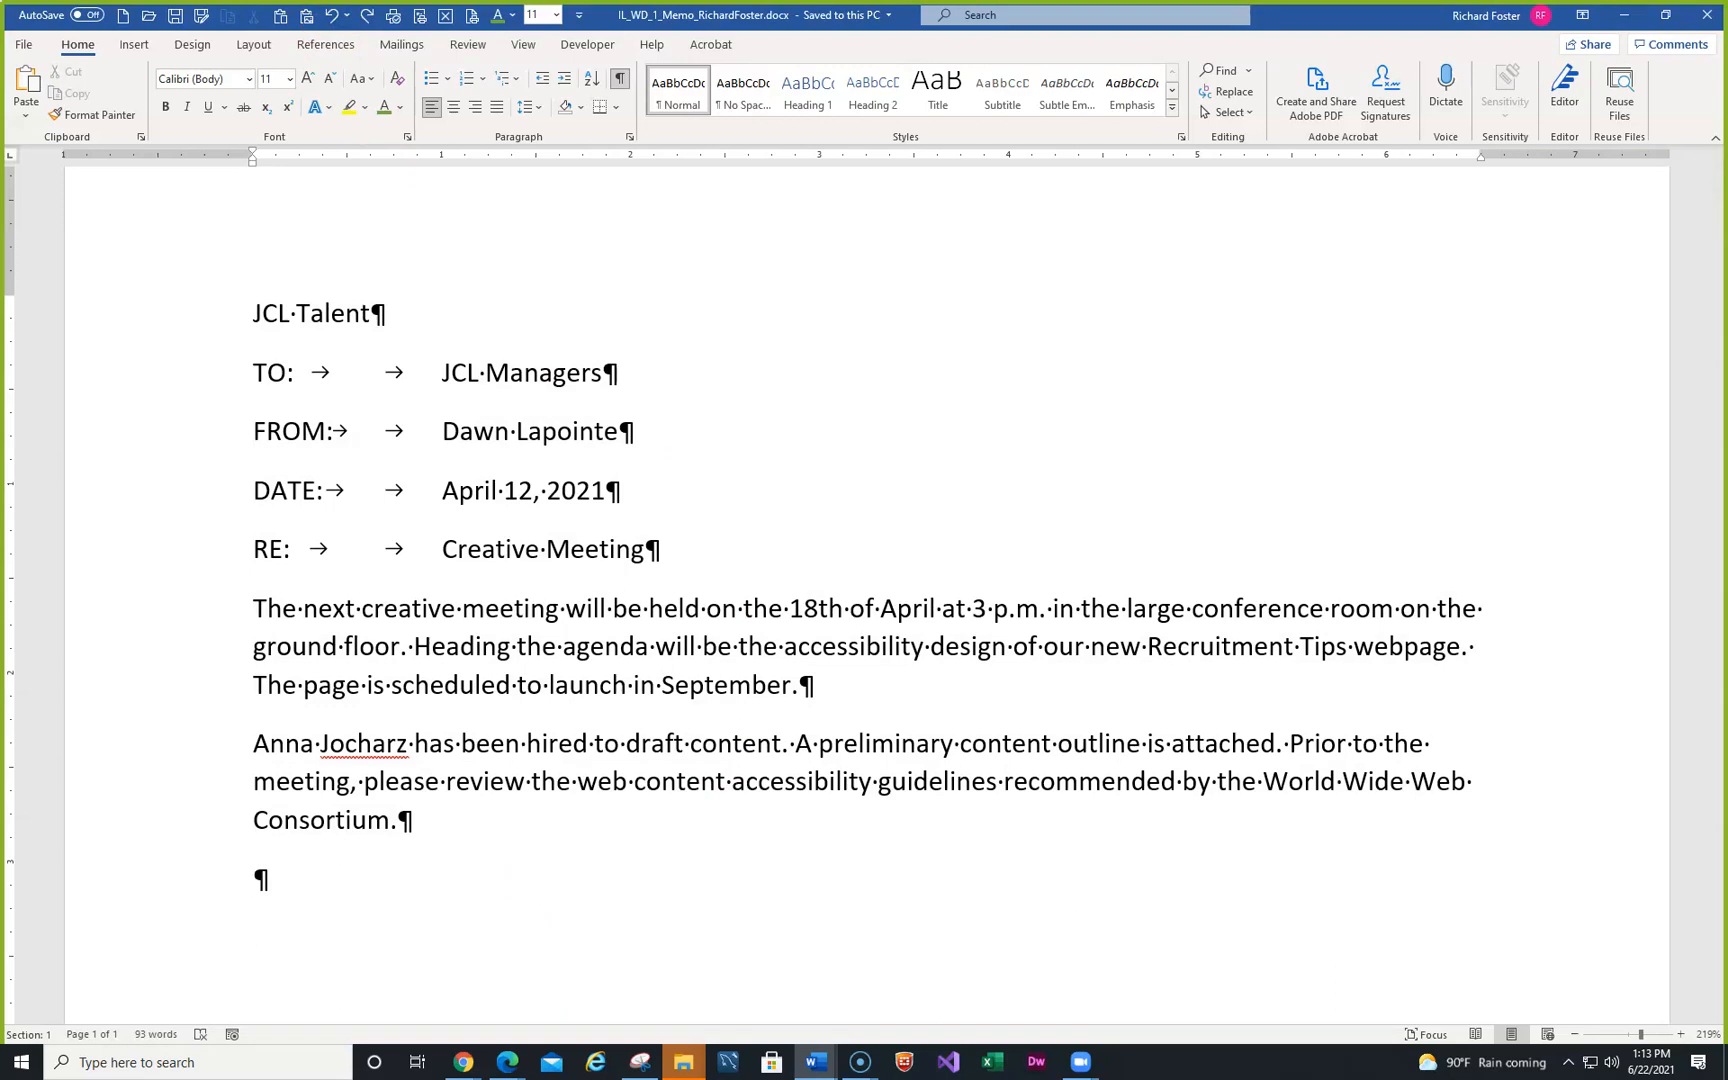
- Replace 'JCL Managers' on the TO line with 'Creative Staff'
{"action": "left_click", "coordinate": [444, 373]}
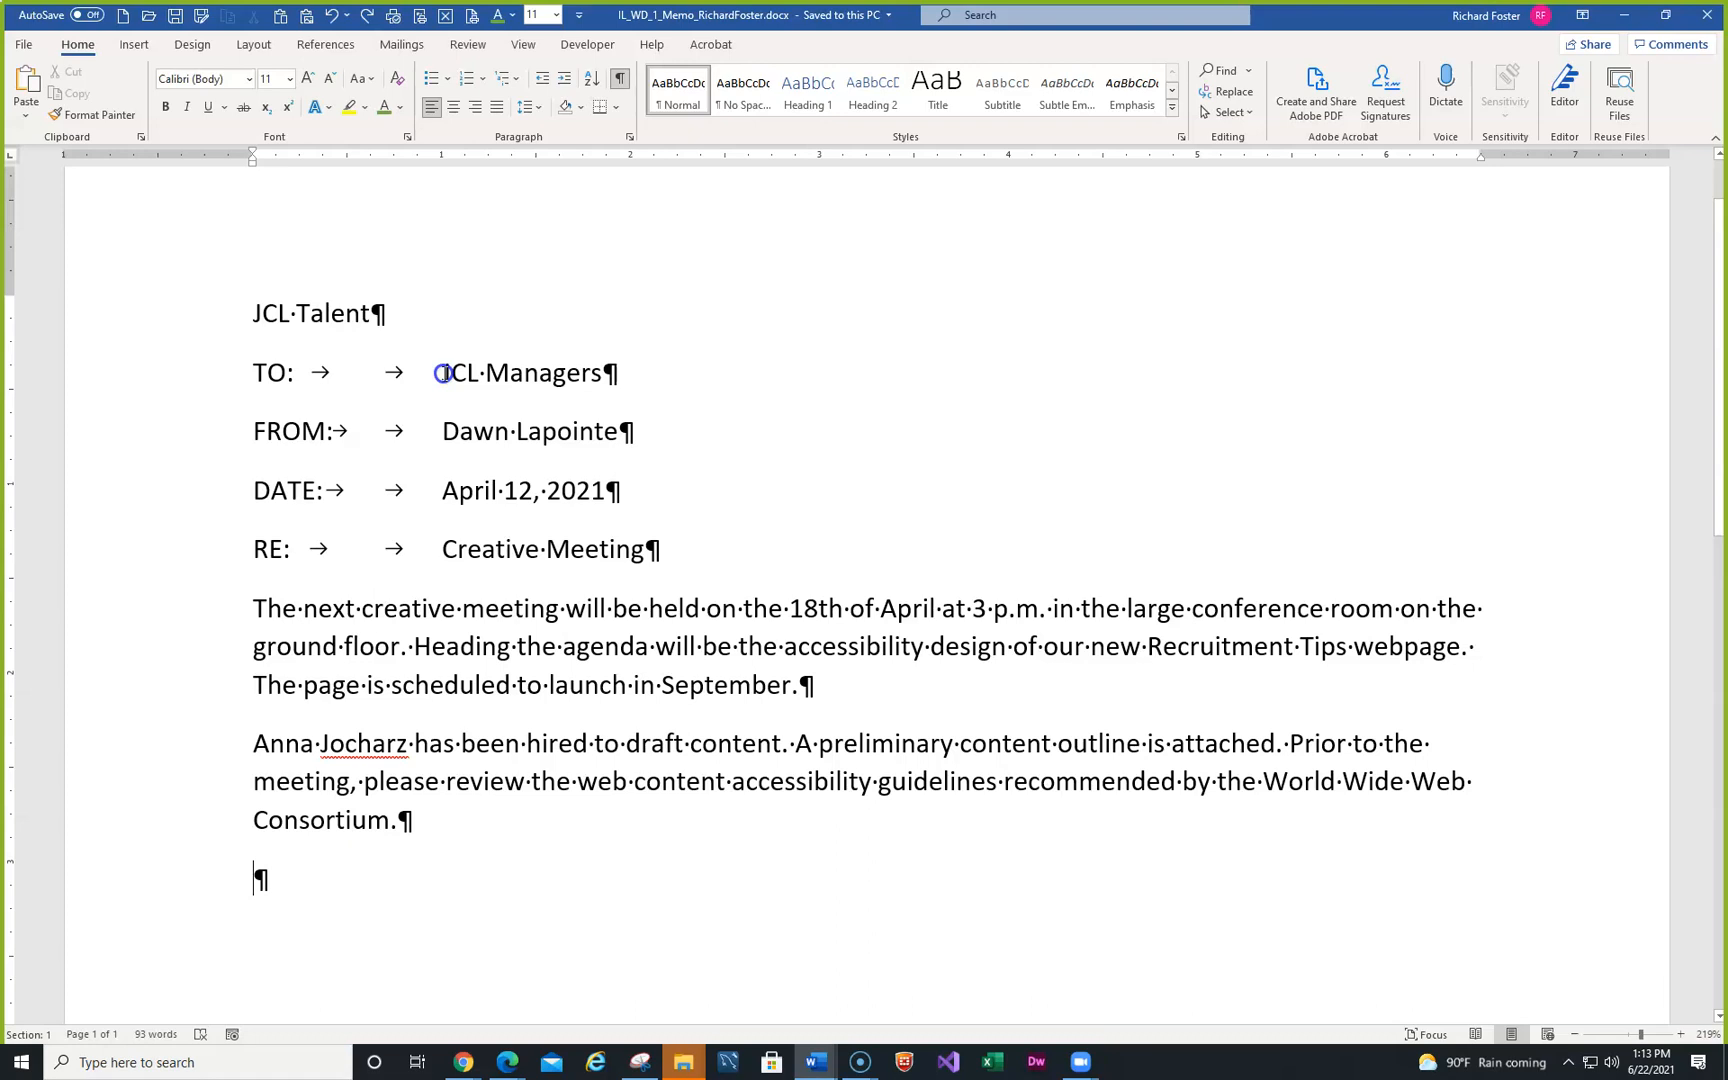
{"action": "left_click_drag", "start_coordinate": [444, 373], "coordinate": [600, 378]}
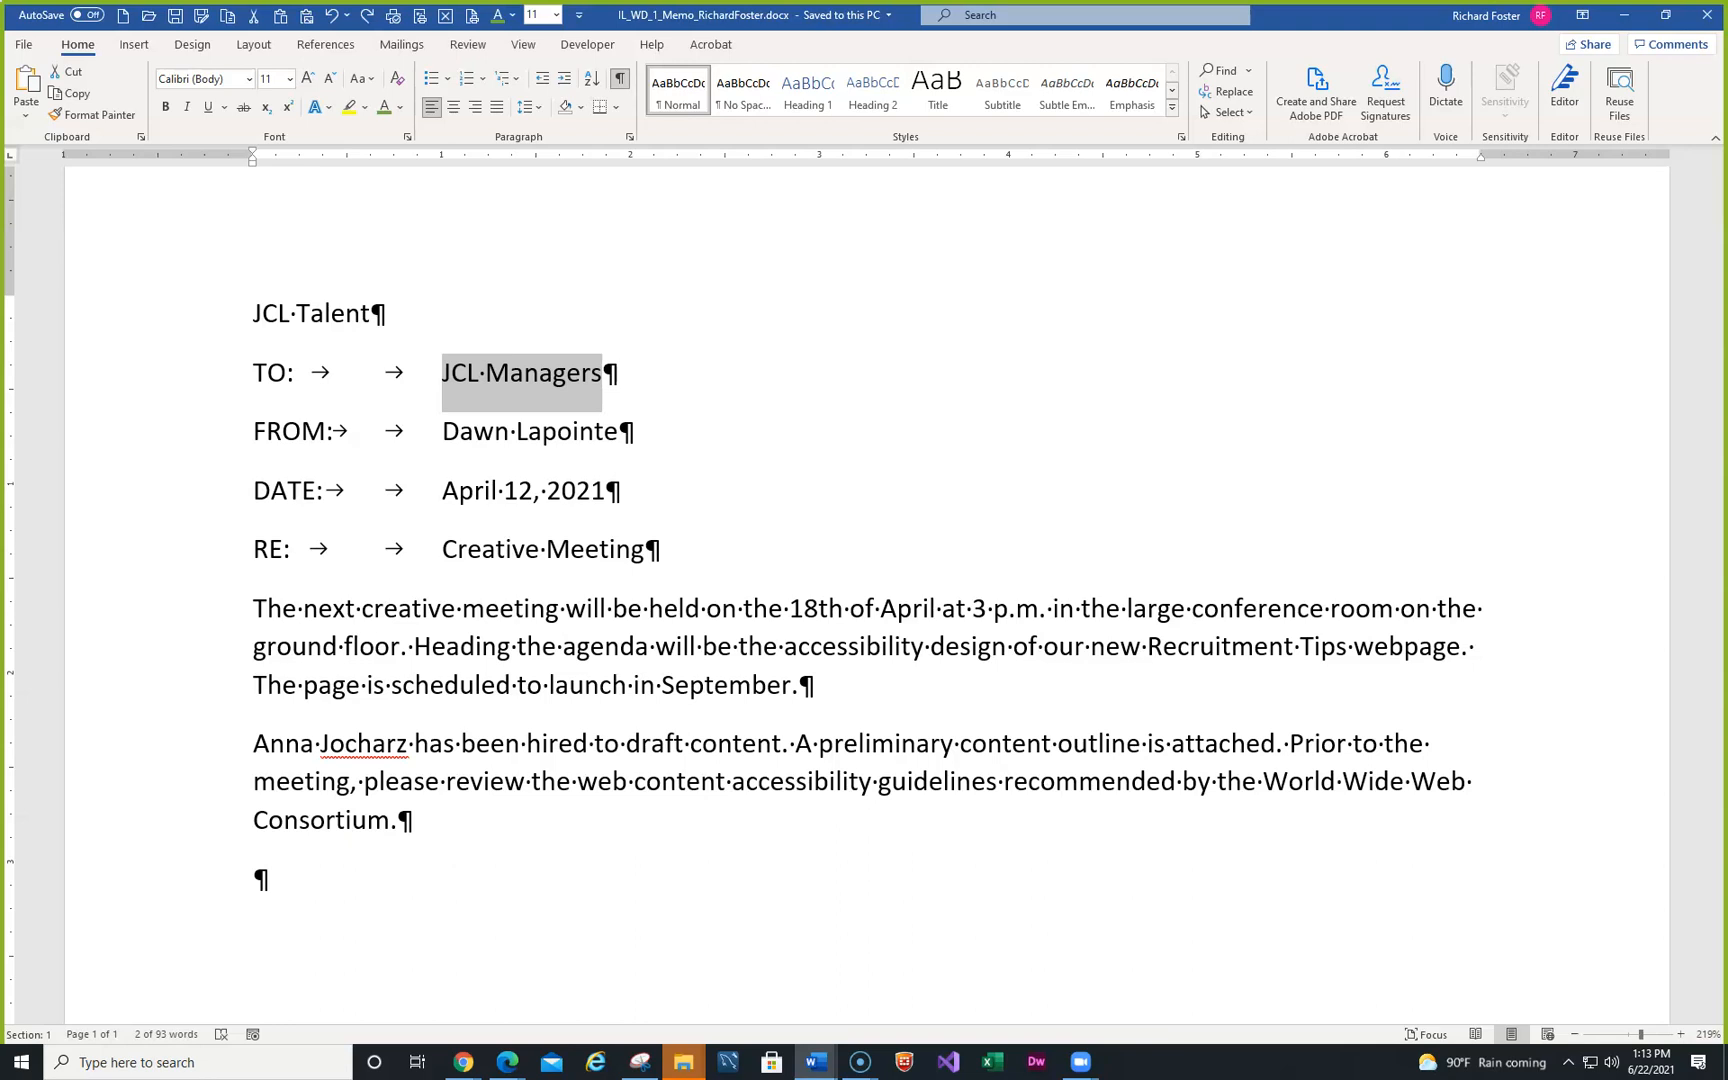
{"action": "type", "text": "C"}
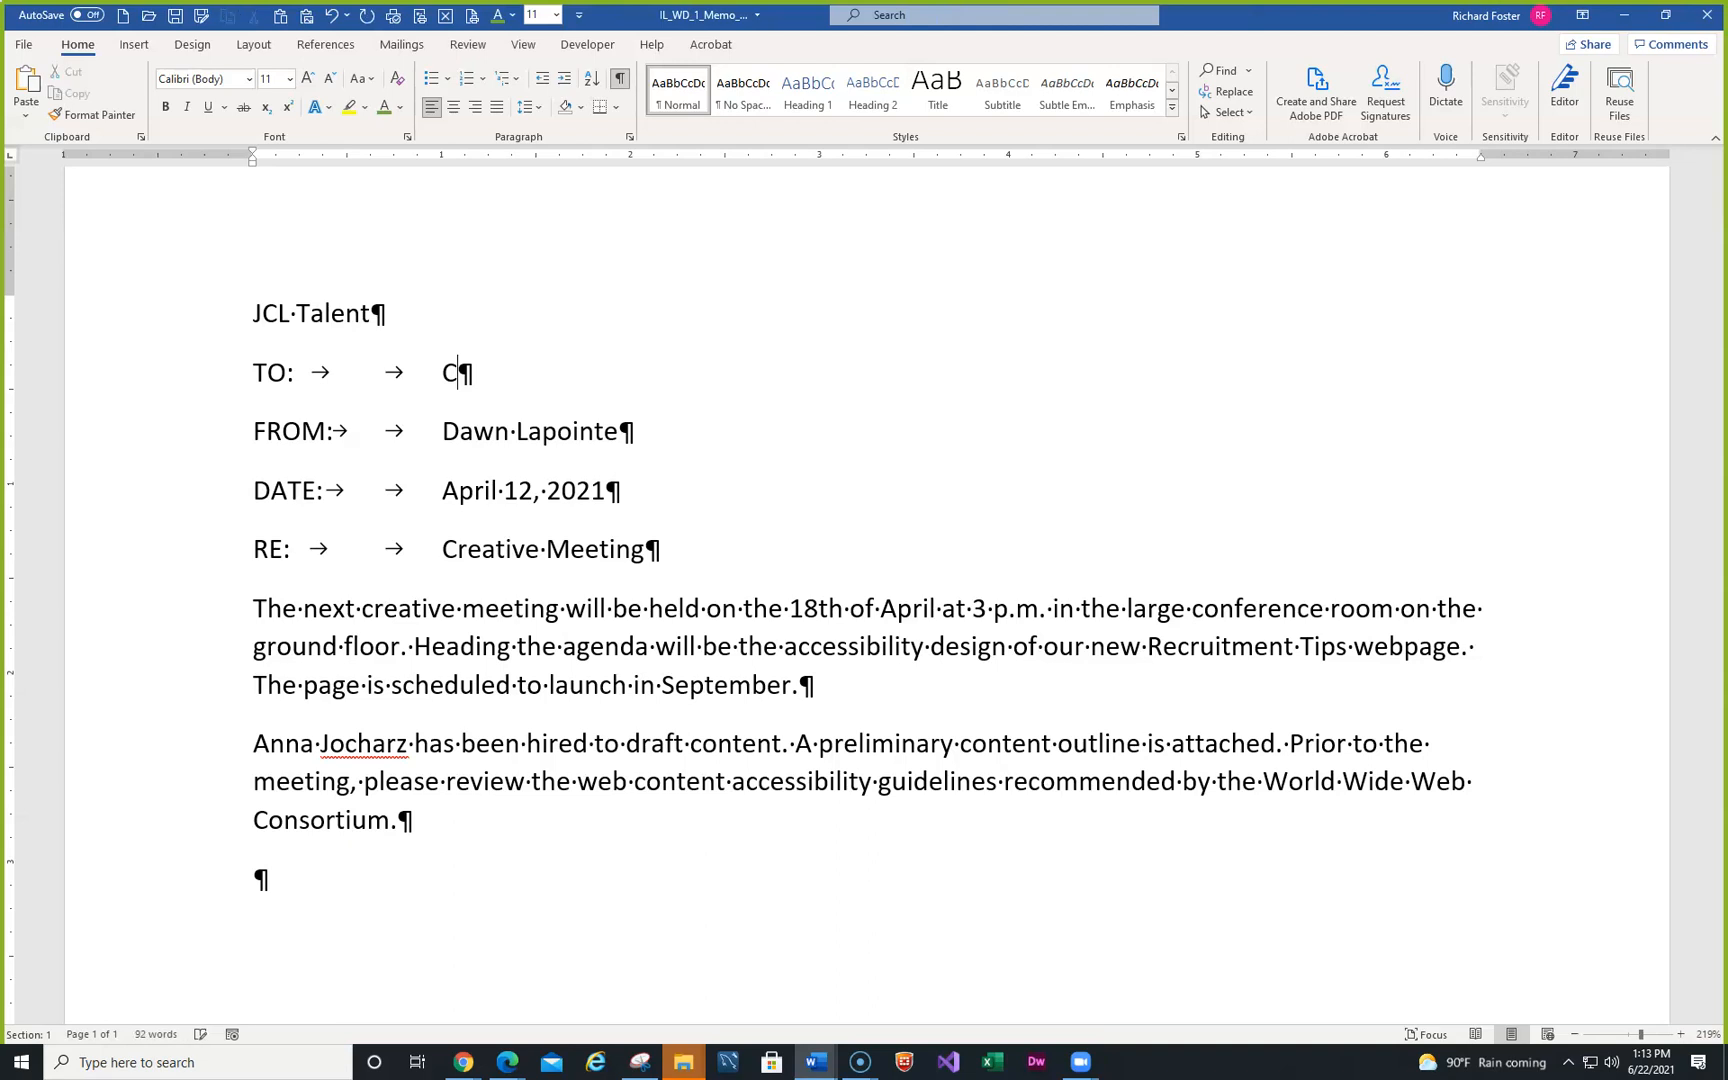
{"action": "type", "text": "reative S"}
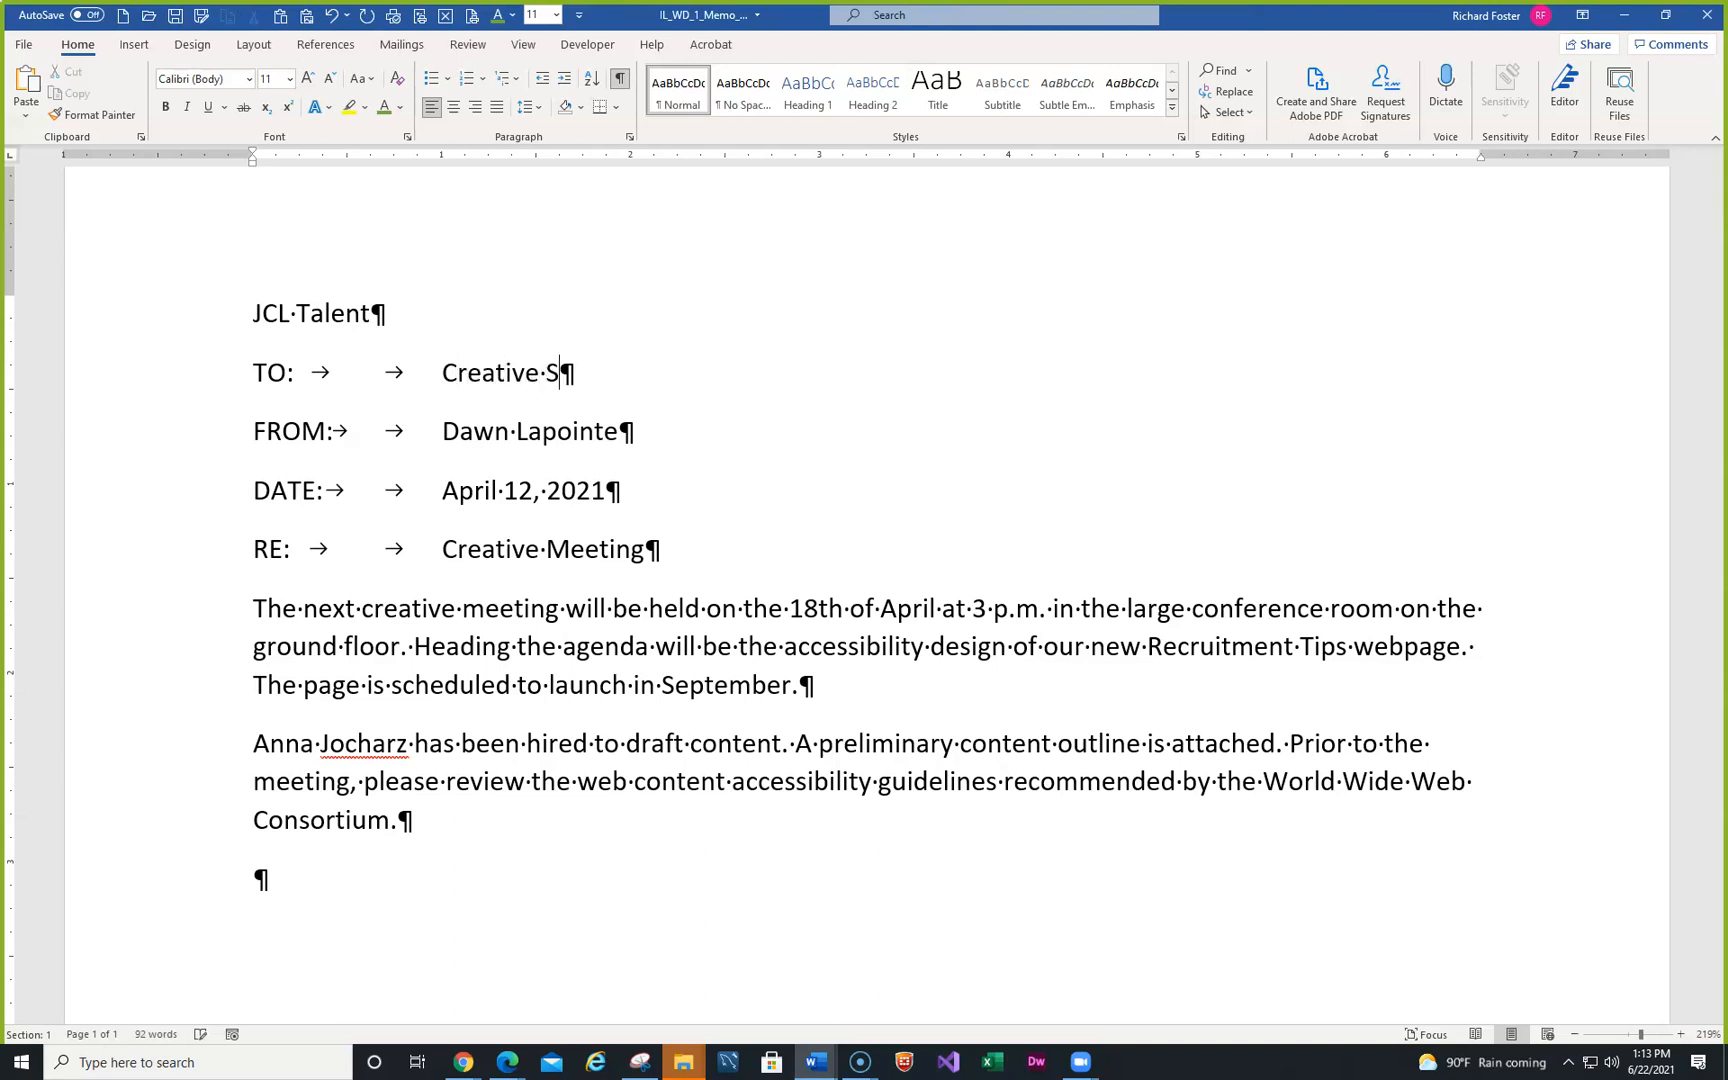
{"action": "type", "text": "taff"}
{"action": "left_click", "coordinate": [862, 1064]}
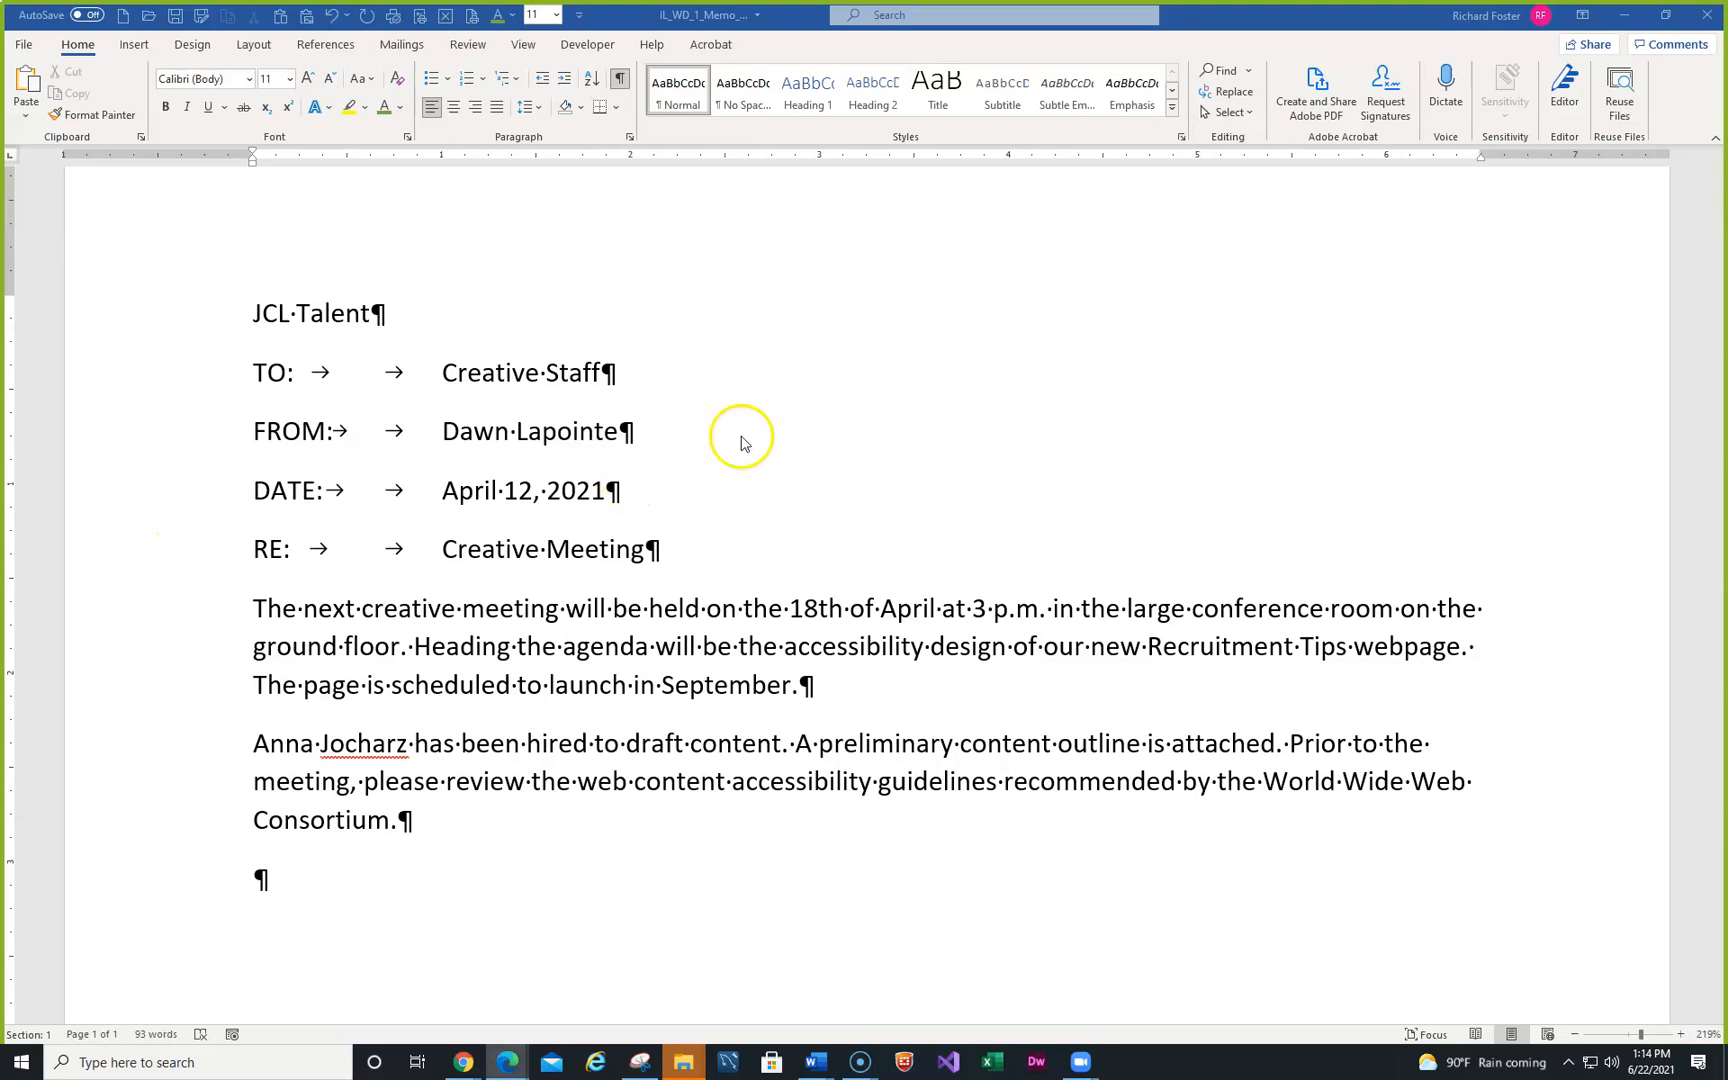
- Replace the sender's first and last name on the FROM line with a new full name
{"action": "double_click", "coordinate": [476, 432]}
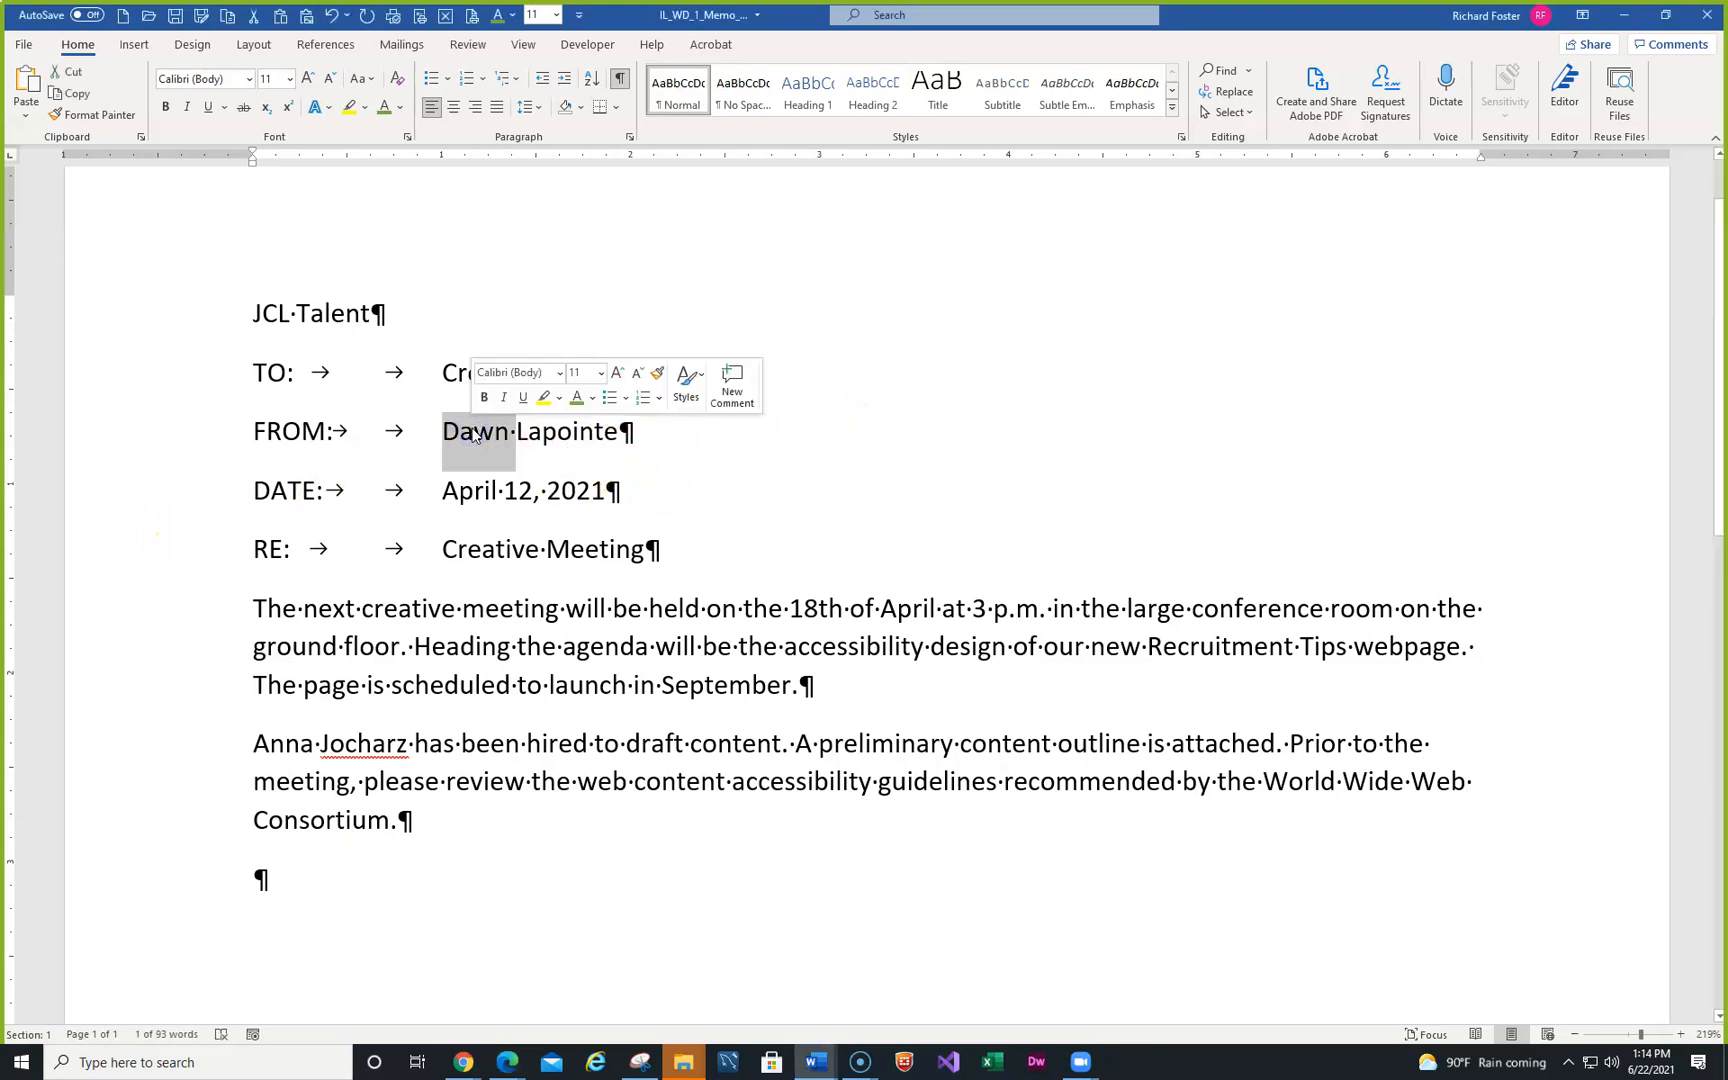
{"action": "type", "text": "Richard"}
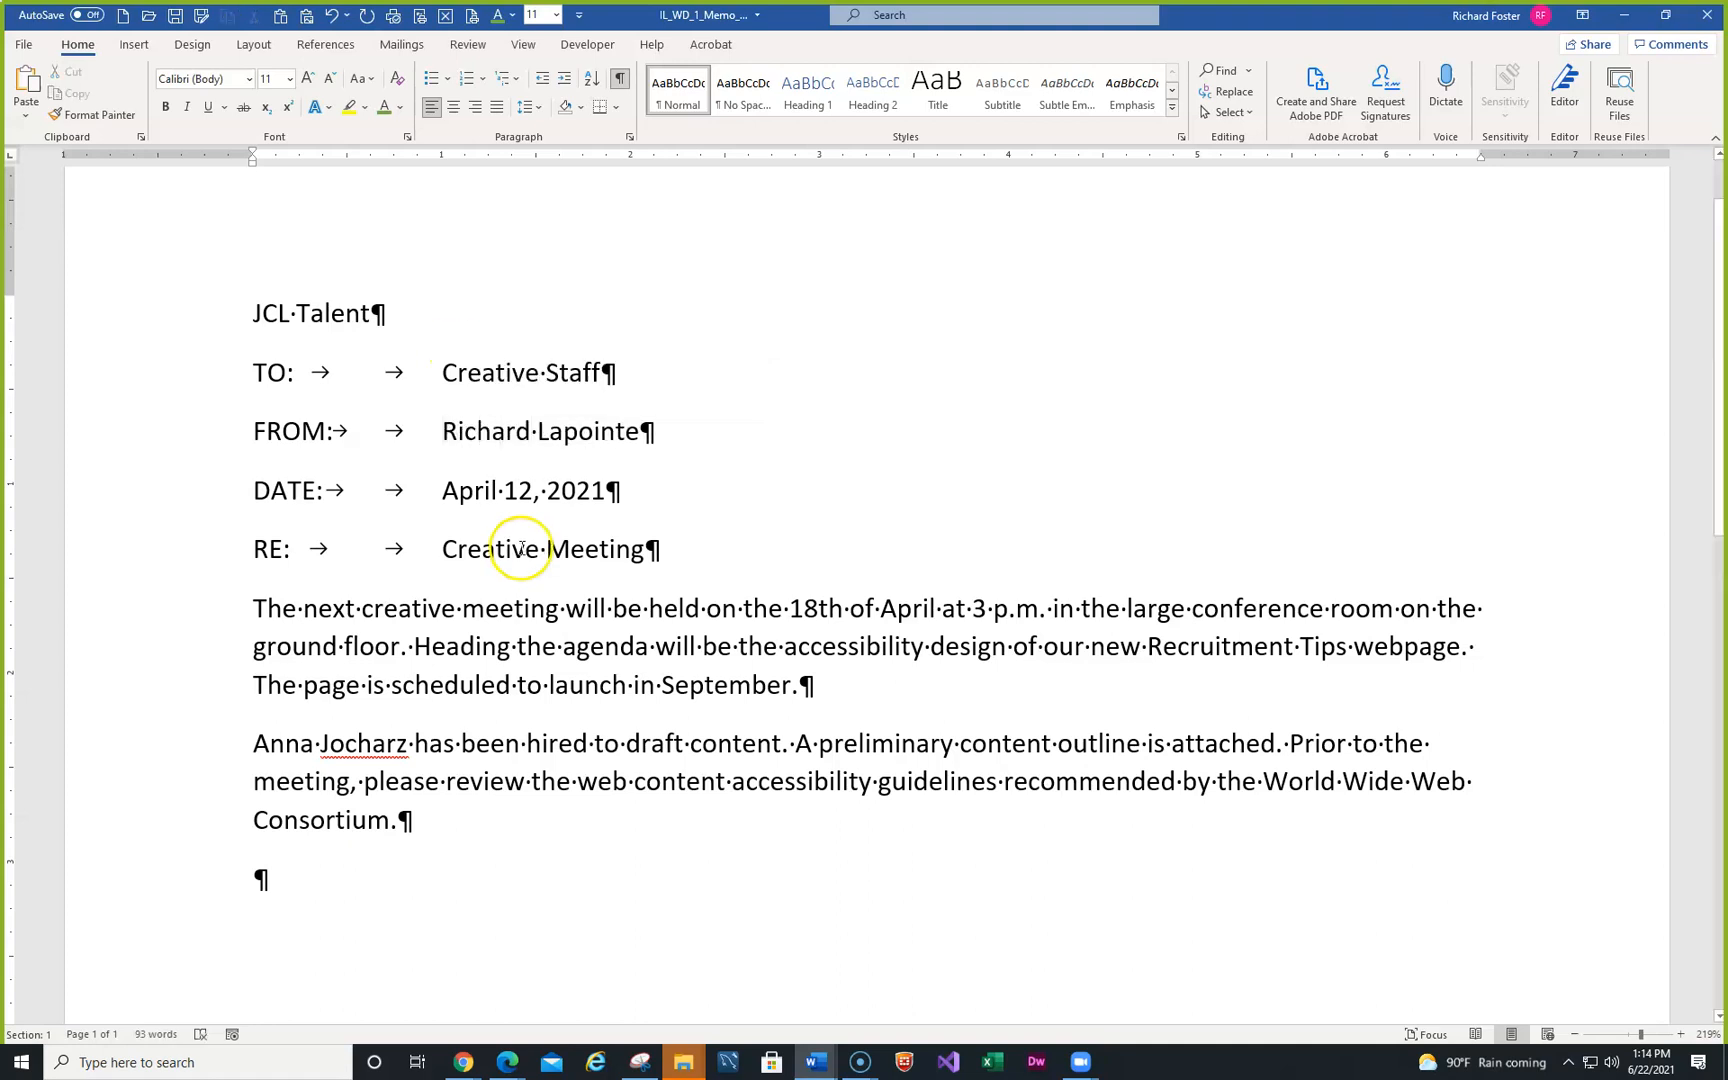
{"action": "double_click", "coordinate": [575, 435]}
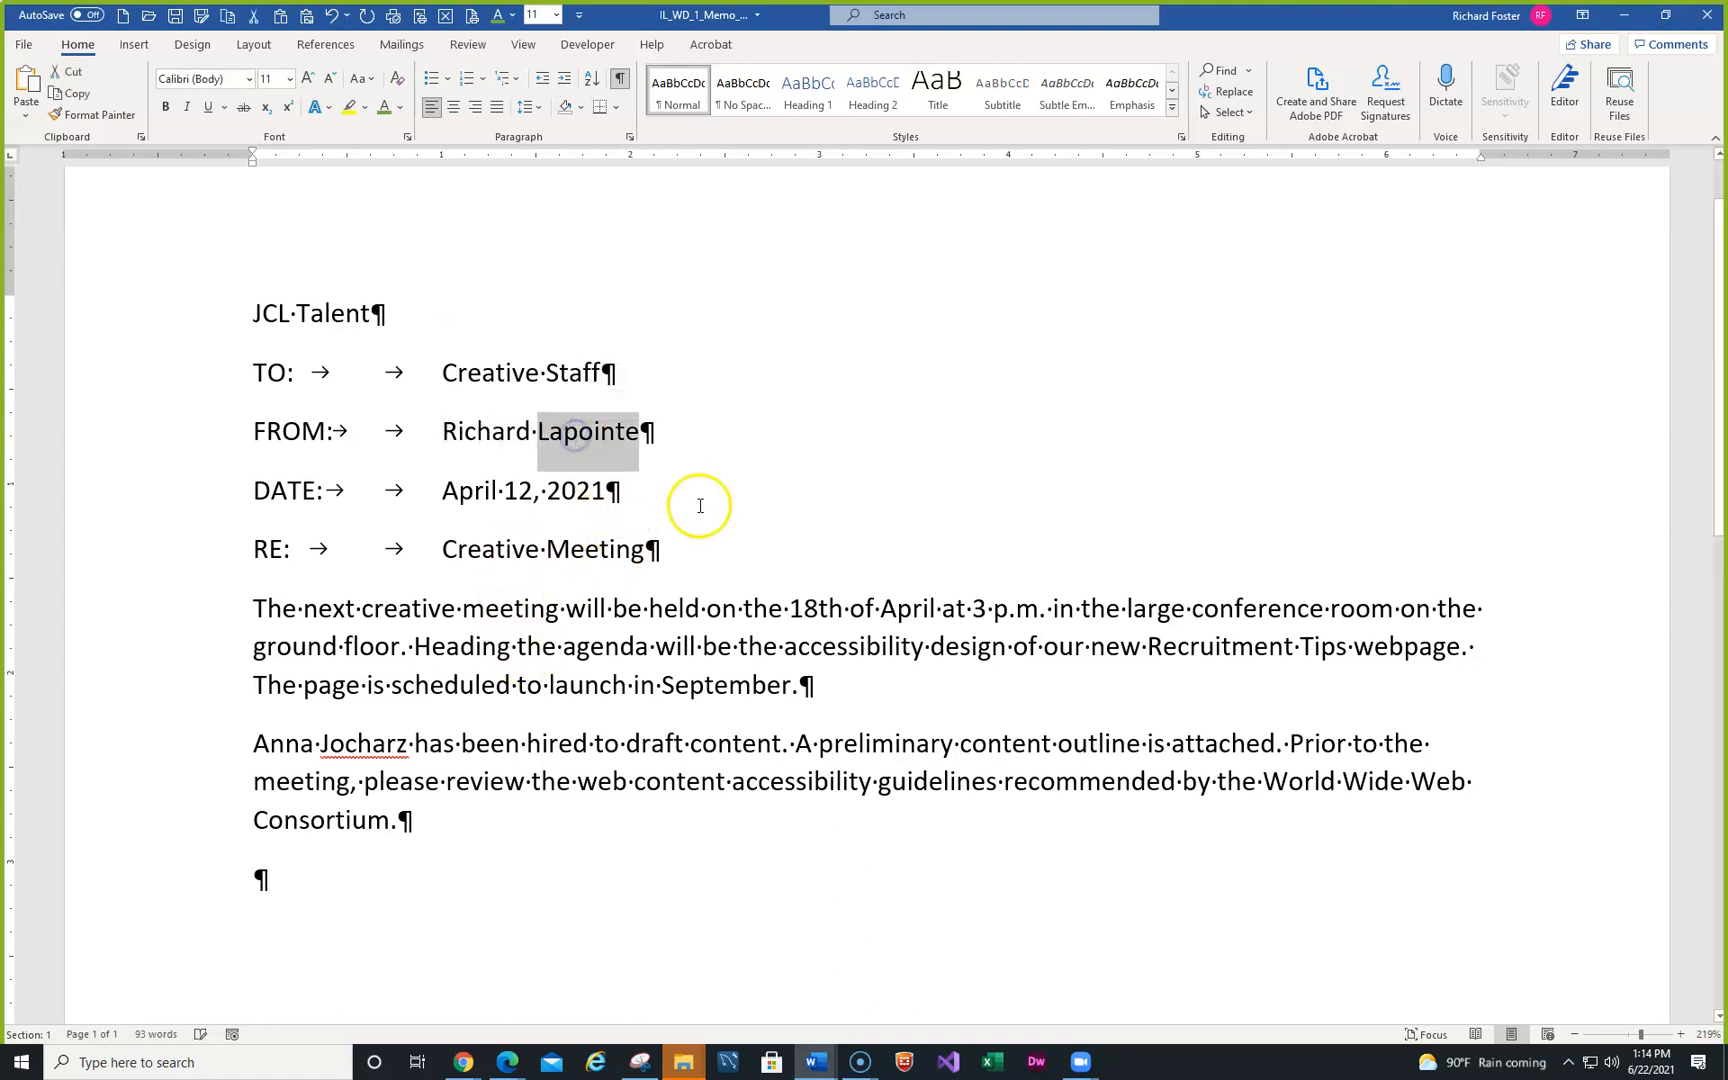
{"action": "type", "text": "Foster"}
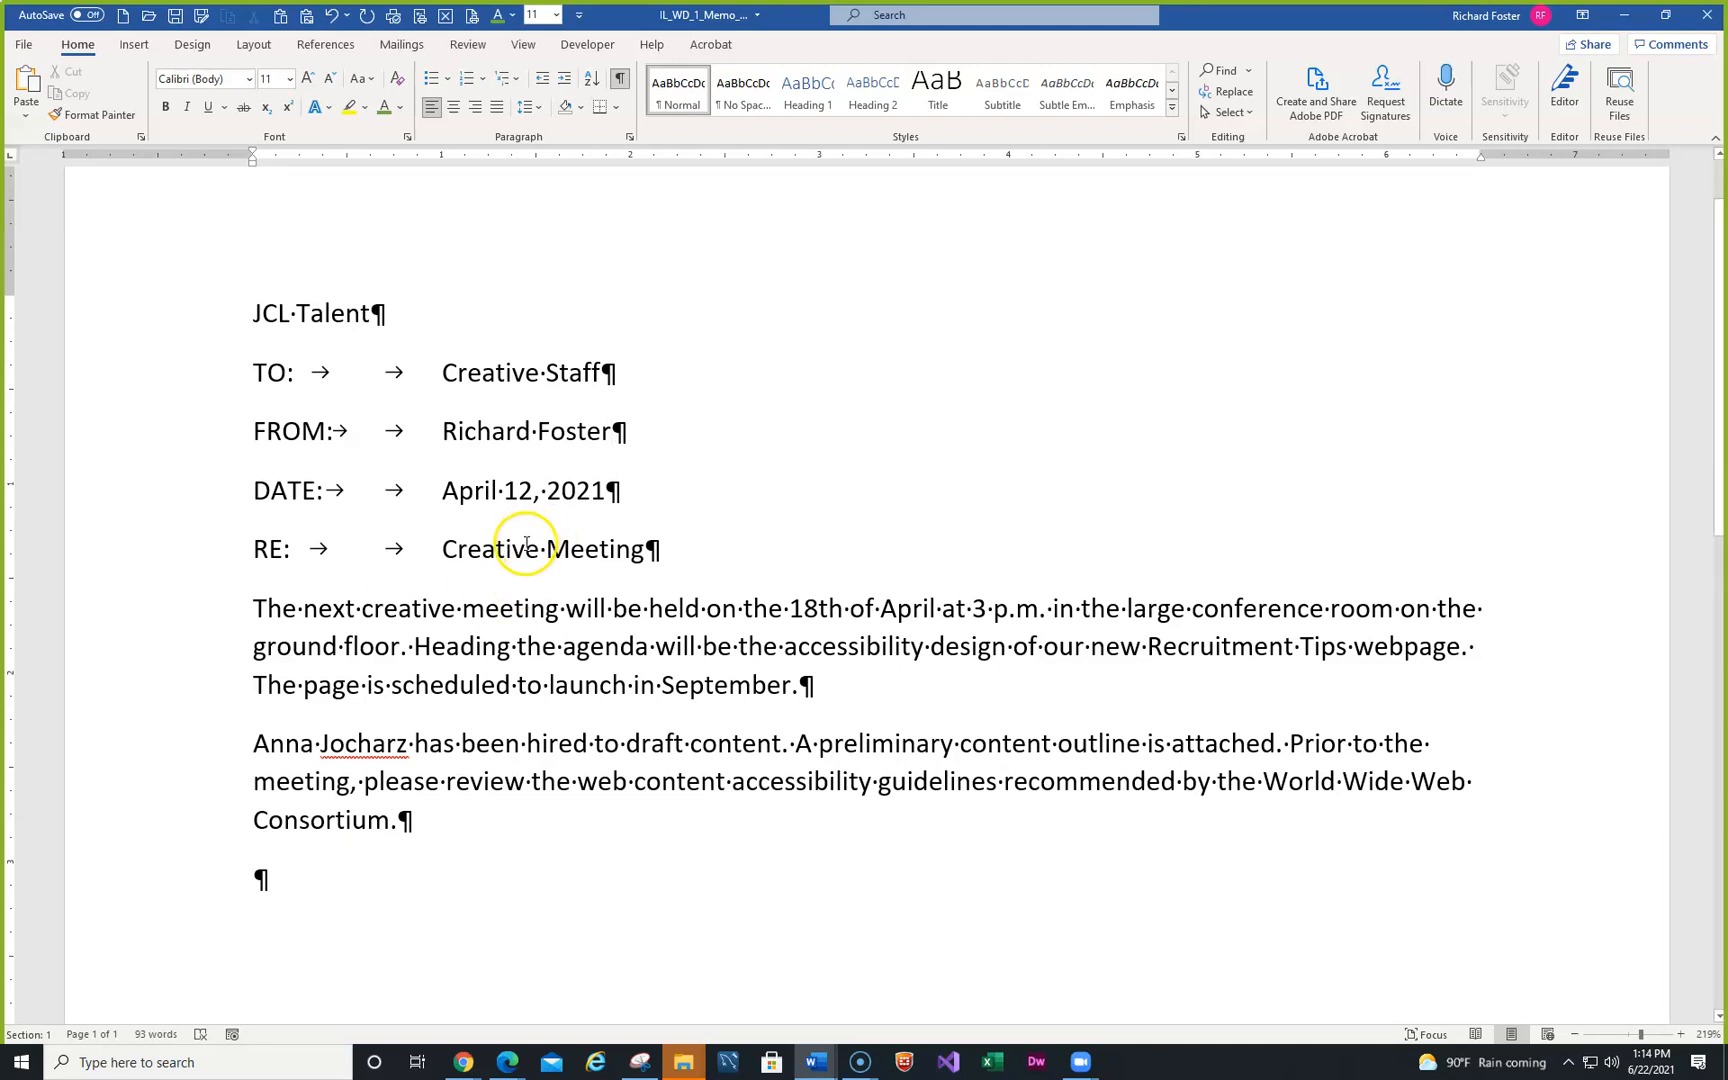
- Rewrite the RE line as 'RE:' tabbed to 'Recruitment Tips Webpage', correcting the Recruitment misspelling
{"action": "left_click", "coordinate": [101, 561]}
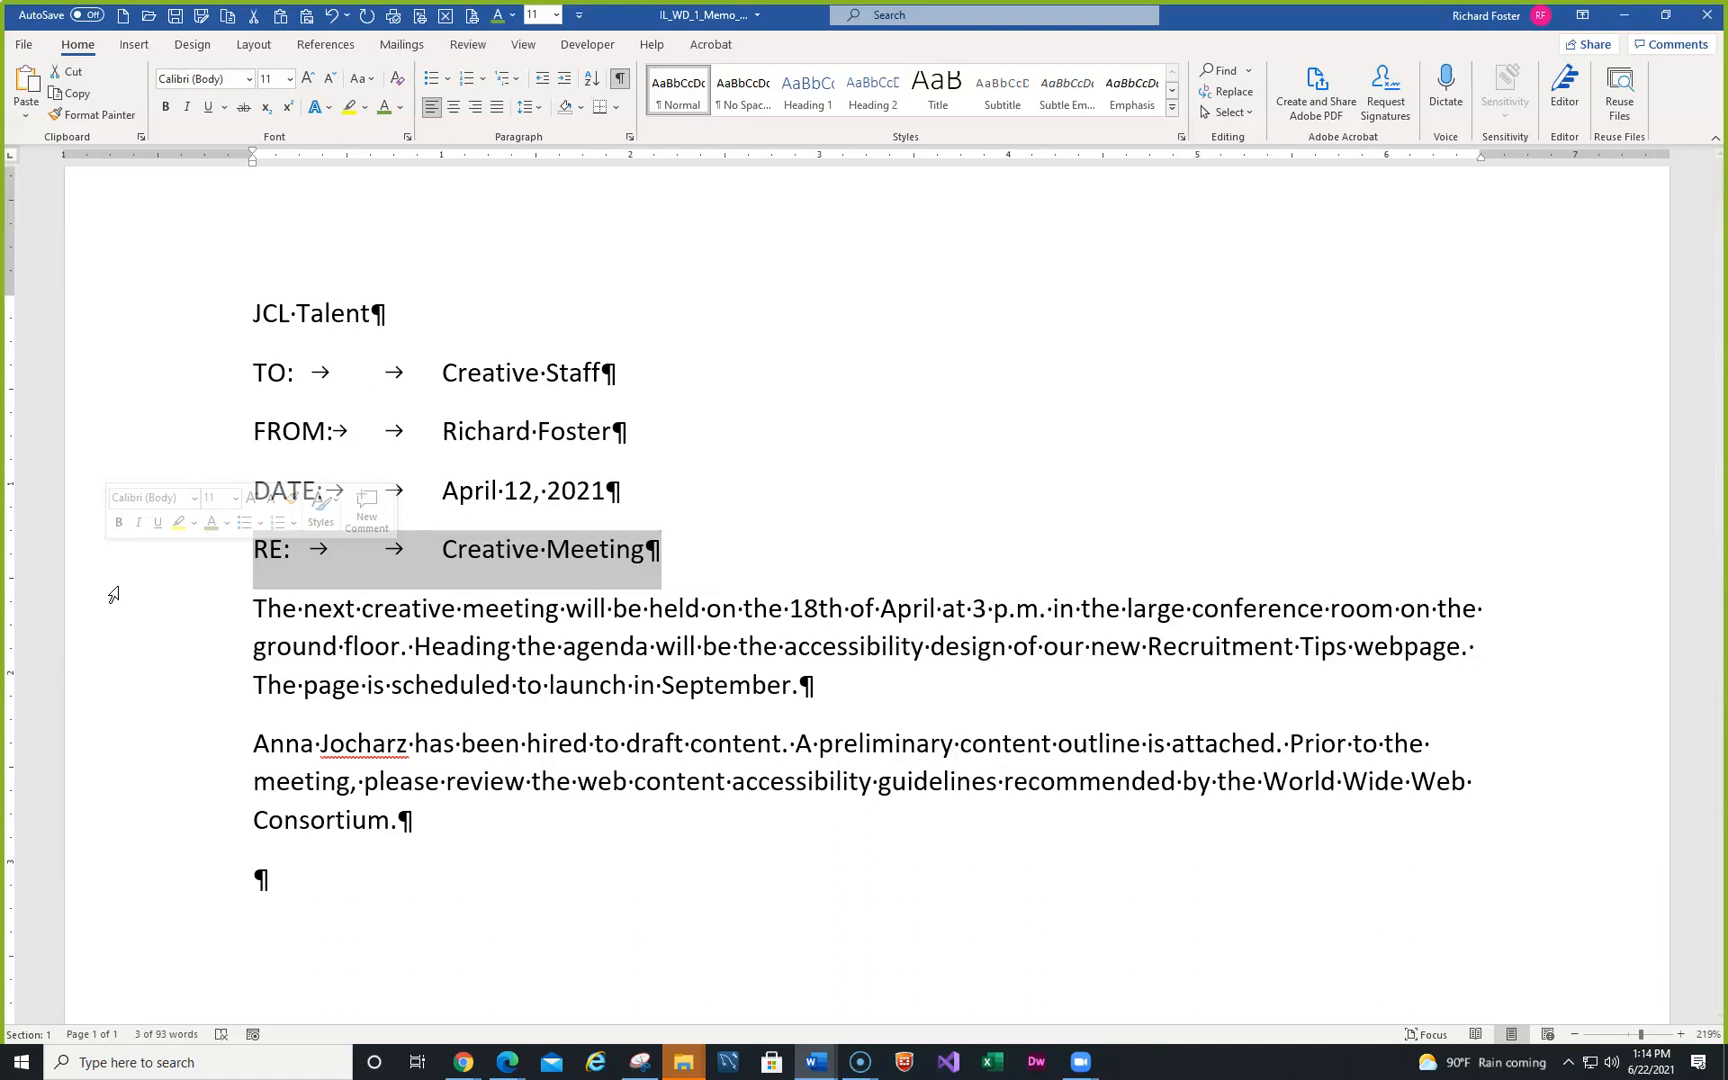
{"action": "type", "text": "RE"}
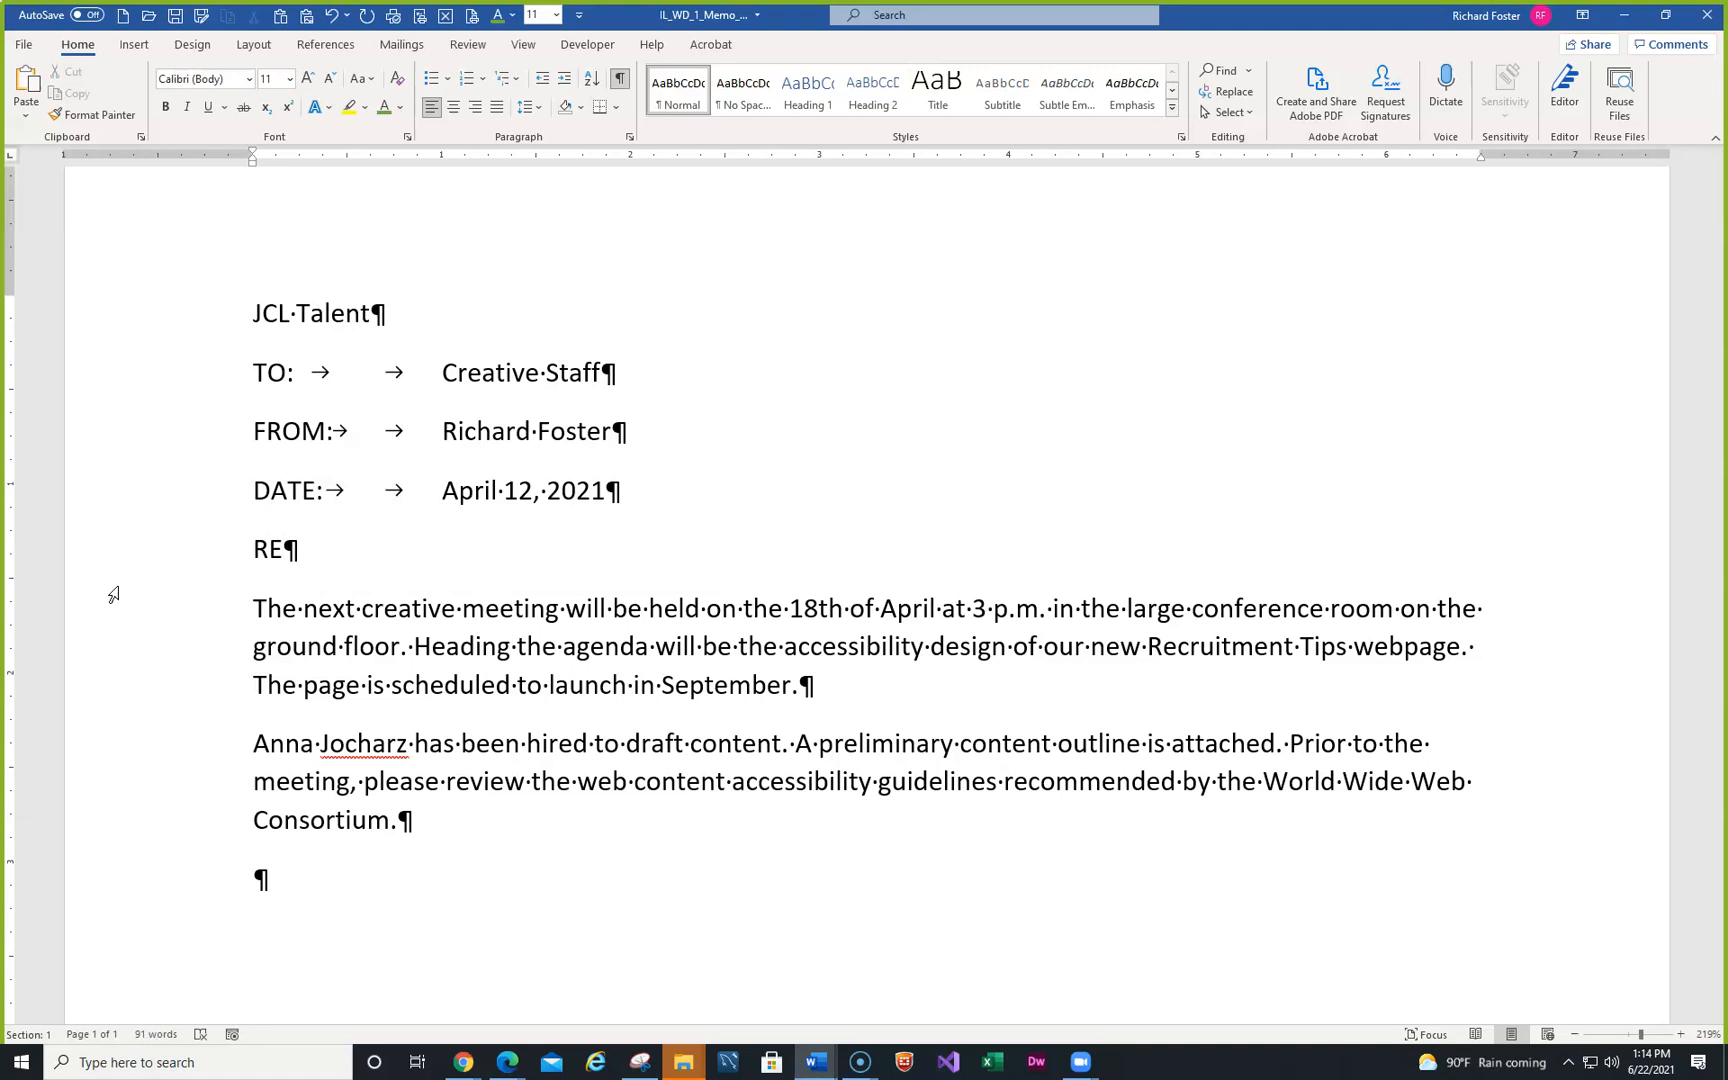
{"action": "type", "text": ":"}
{"action": "key", "text": "Tab"}
{"action": "key", "text": "Tab"}
{"action": "type", "text": "Recr"}
{"action": "type", "text": "uitment Ti"}
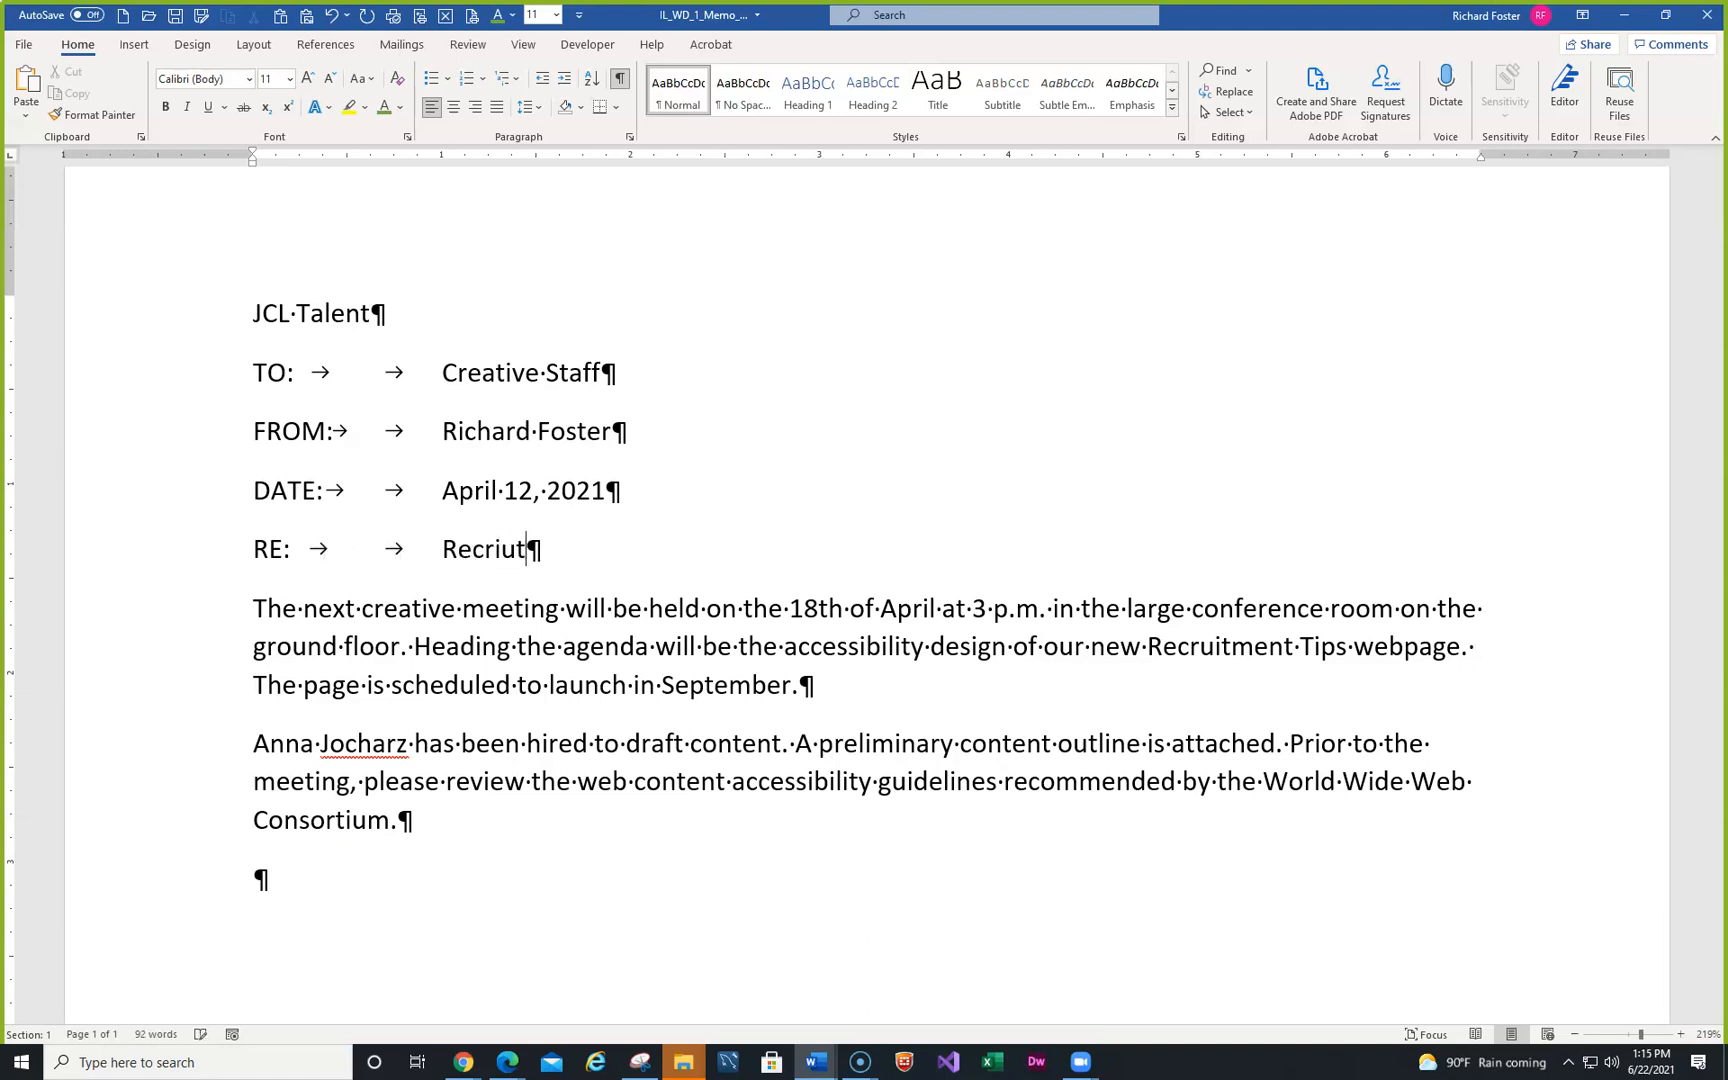
{"action": "type", "text": "ps"}
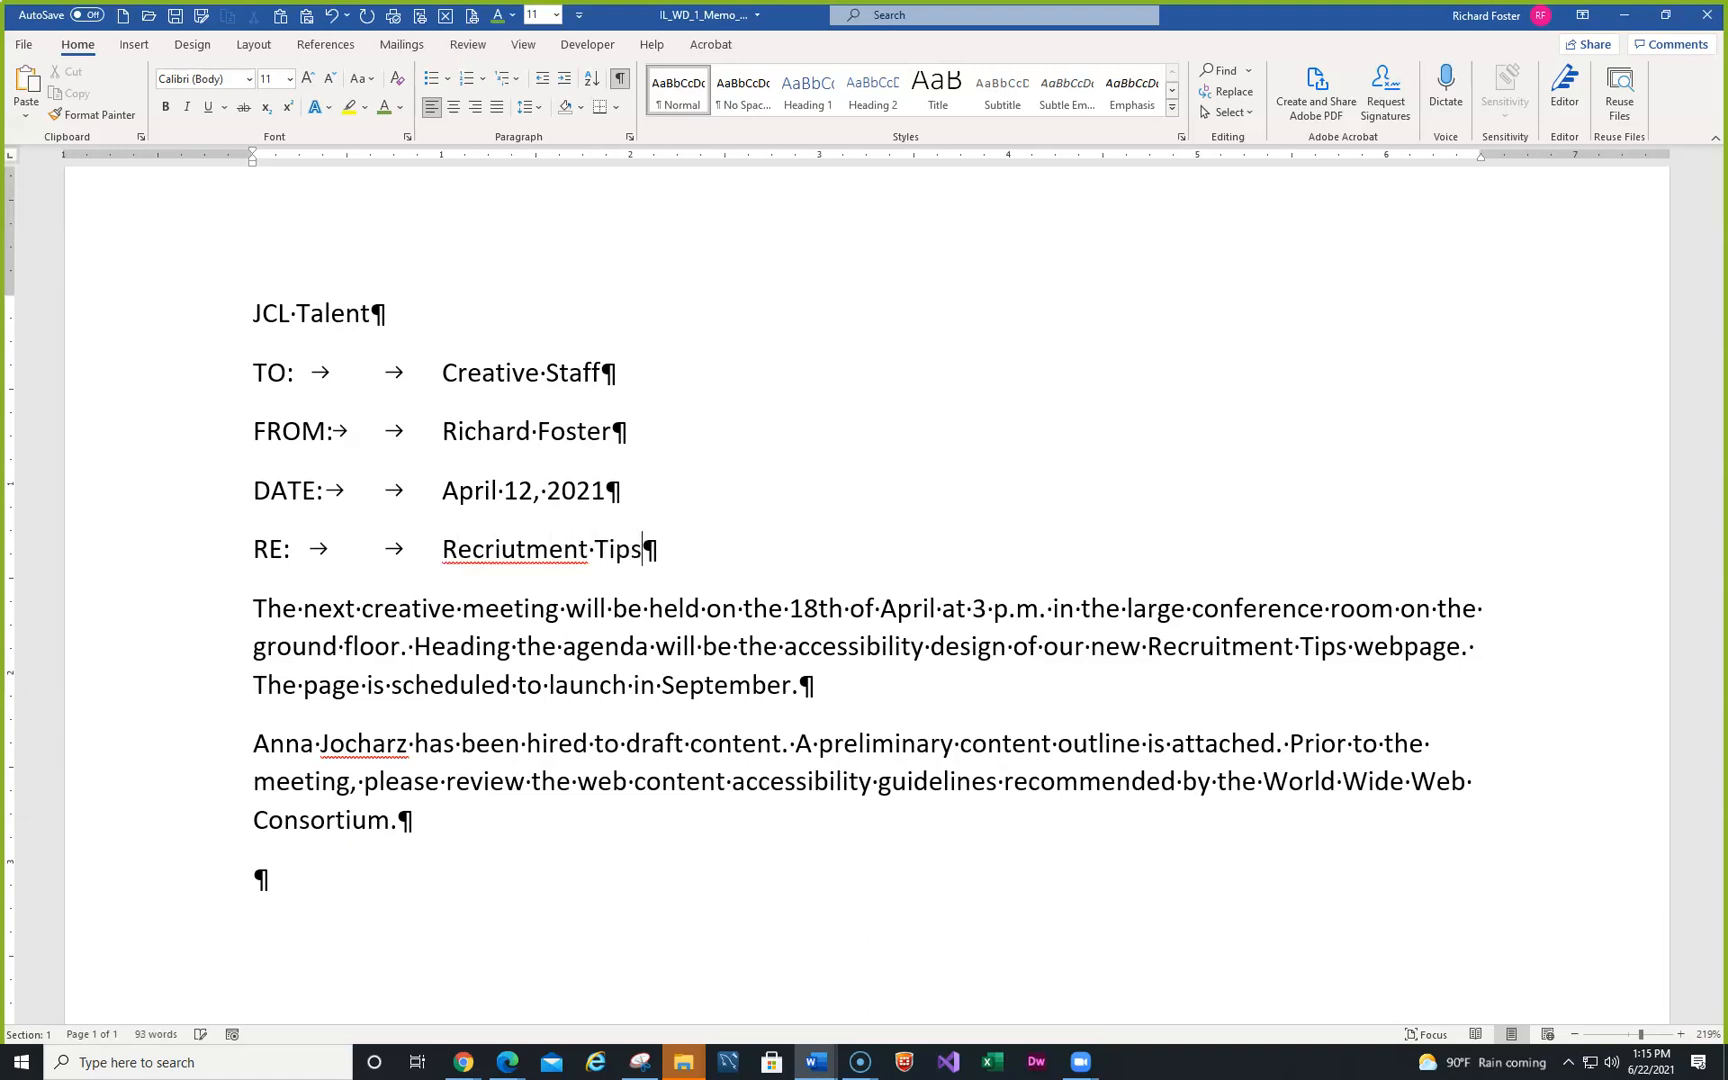
{"action": "type", "text": " Webpage"}
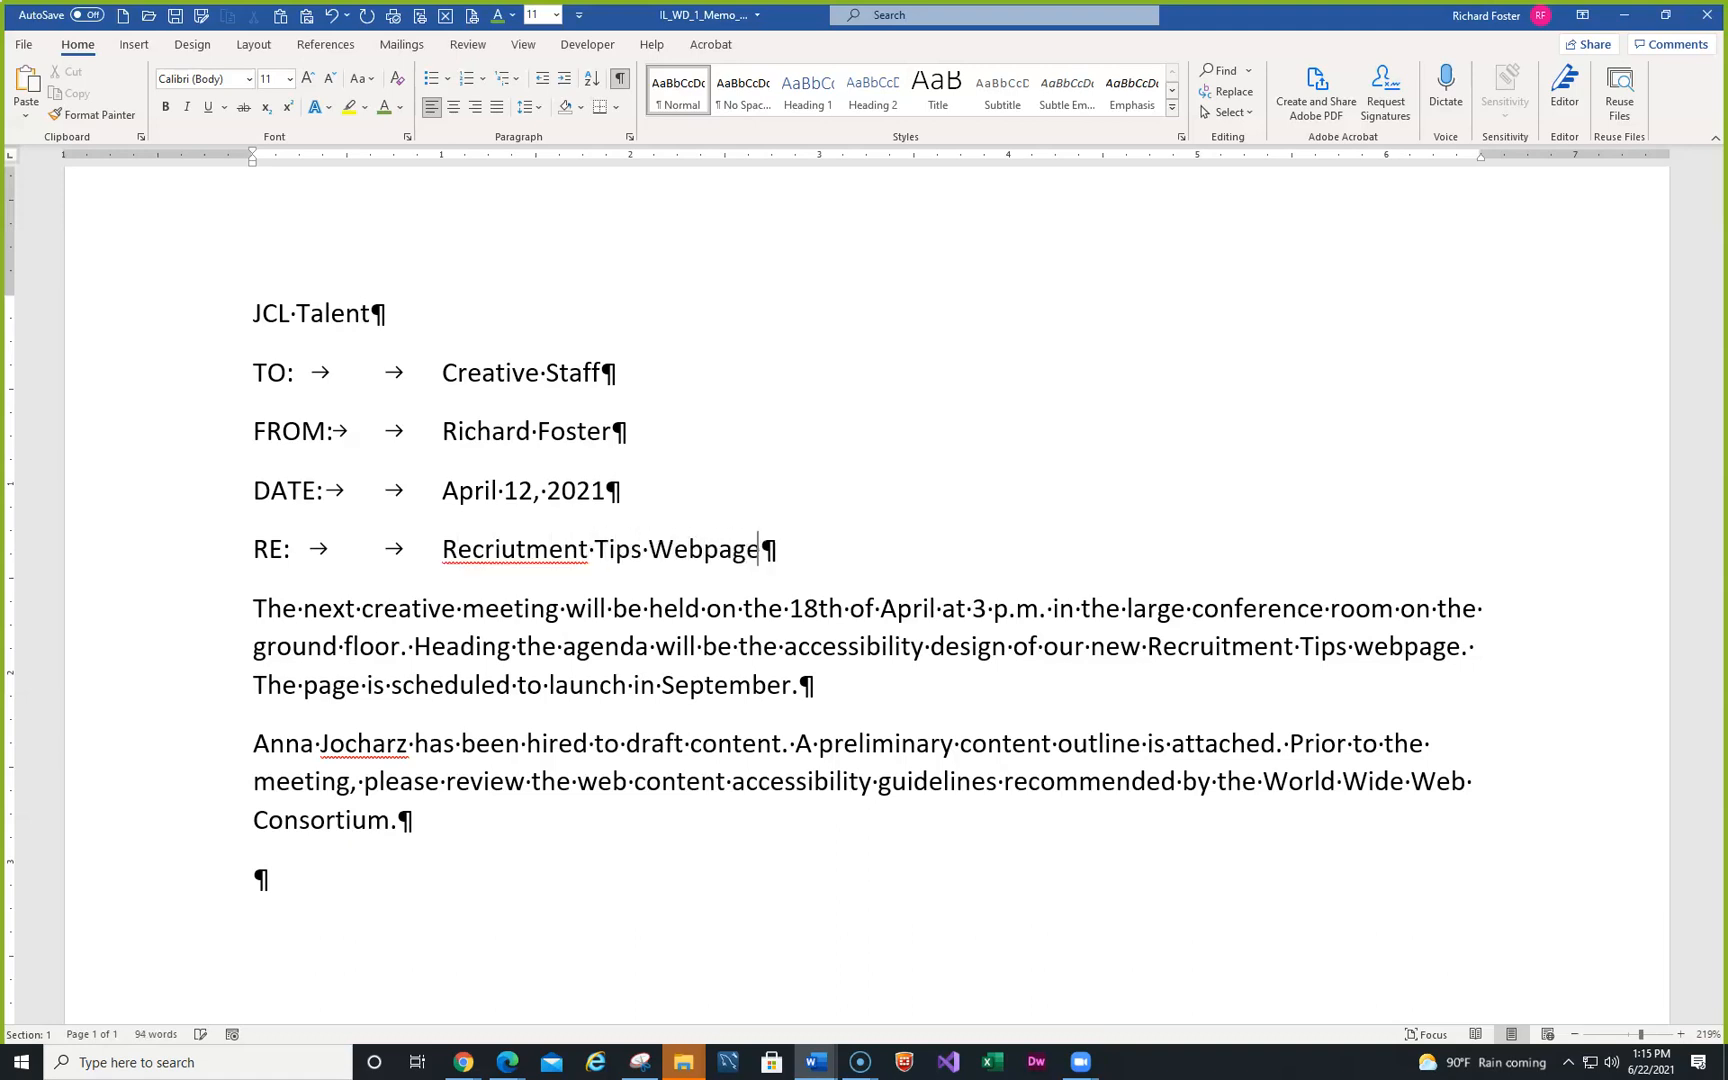
{"action": "right_click", "coordinate": [527, 556]}
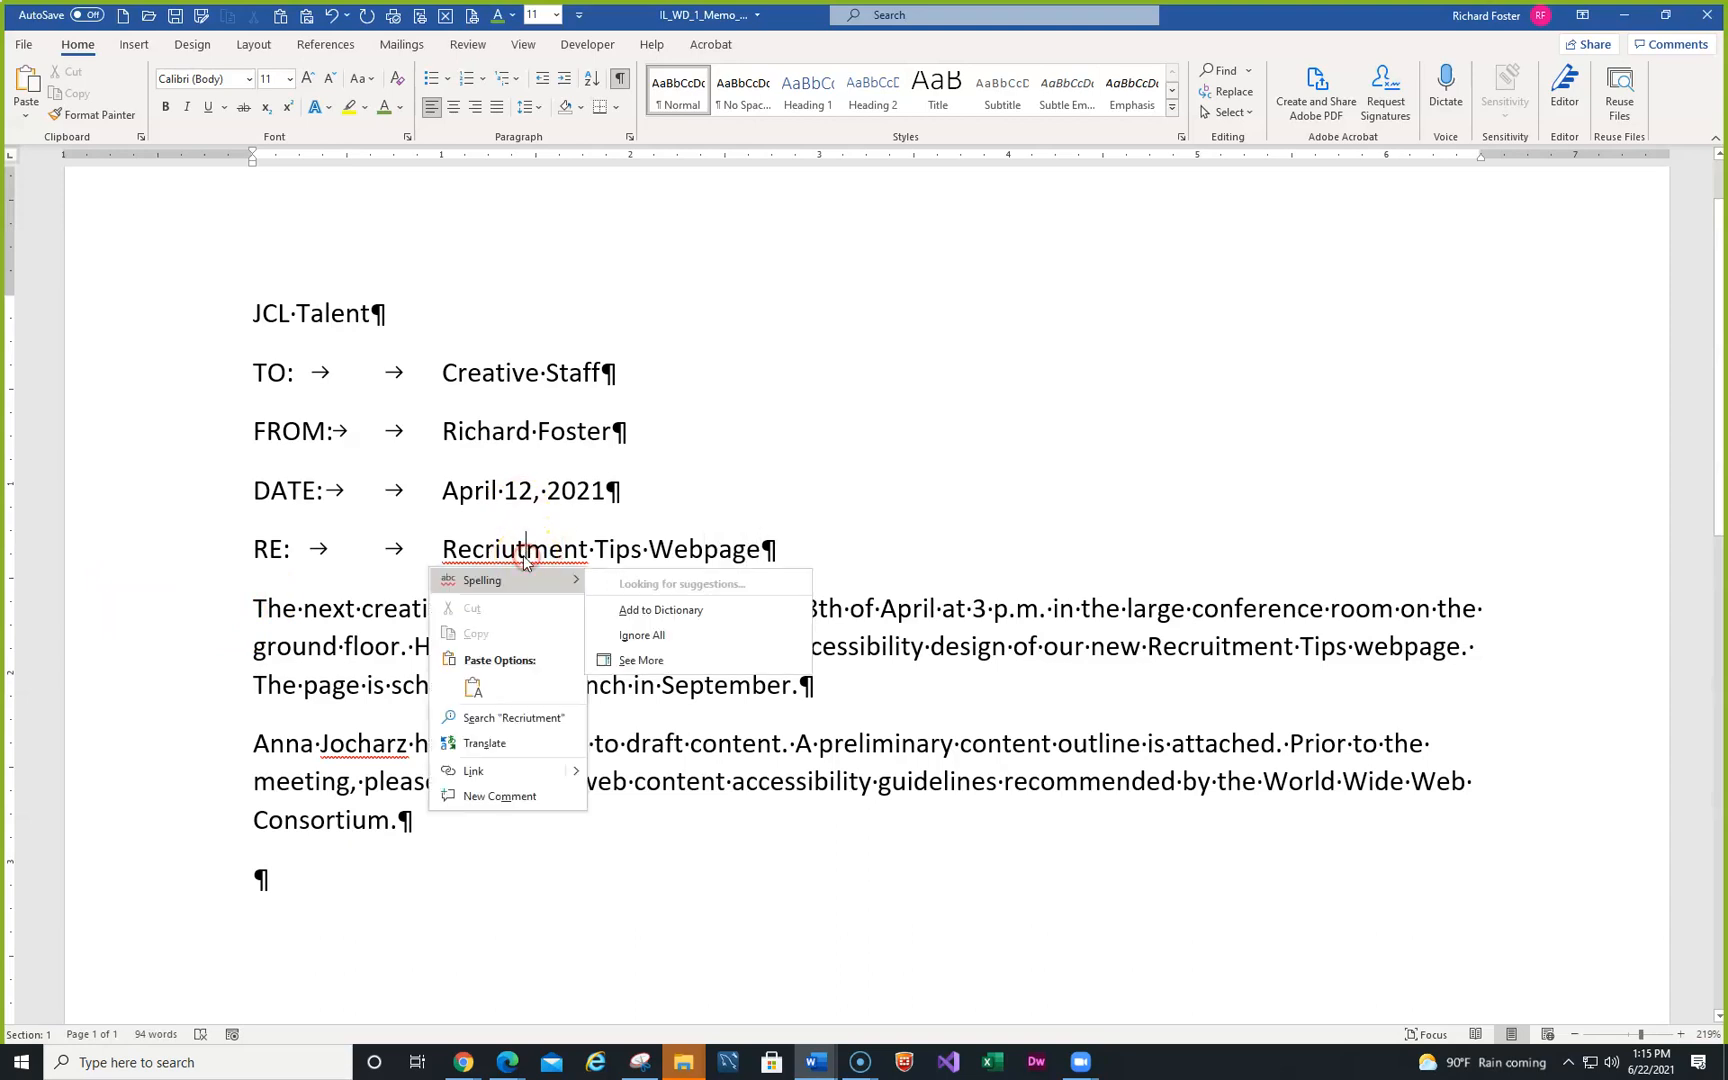
{"action": "left_click", "coordinate": [650, 584]}
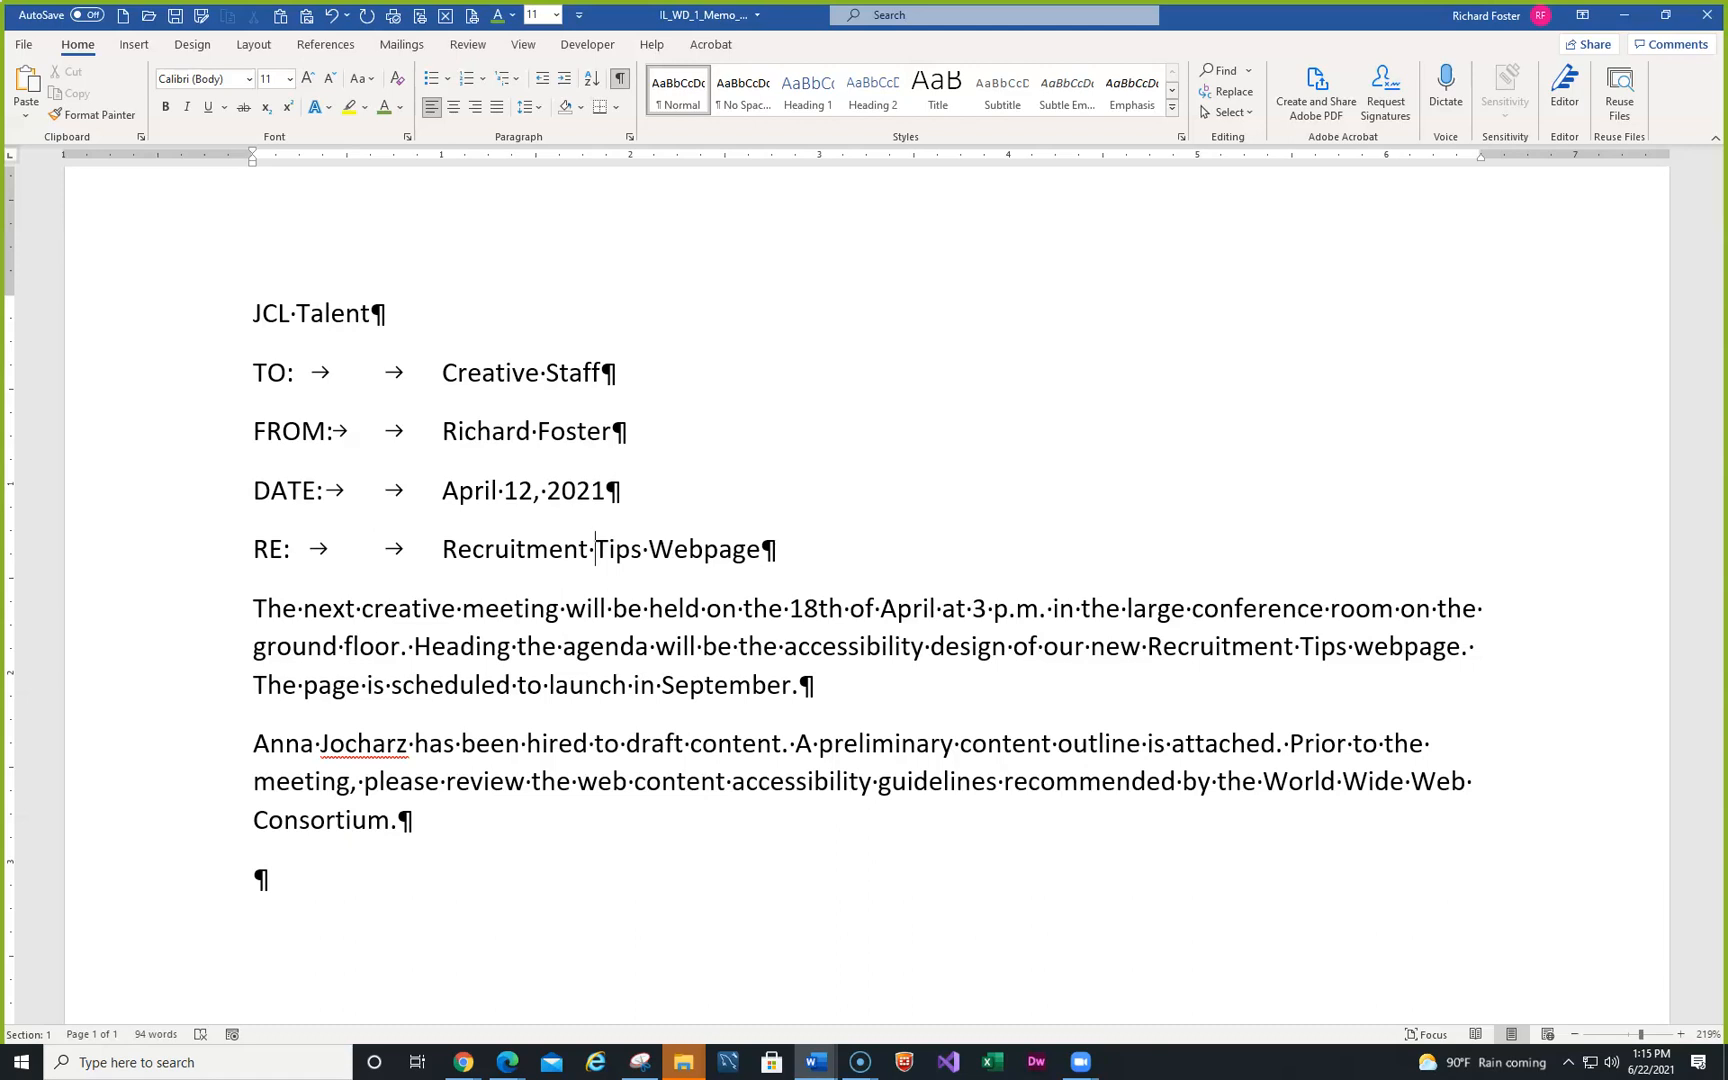
- Delete the content-hire sentence so the paragraph opens 'A preliminary content outline is attached.'
{"action": "left_click", "coordinate": [481, 748], "text": "ctrl"}
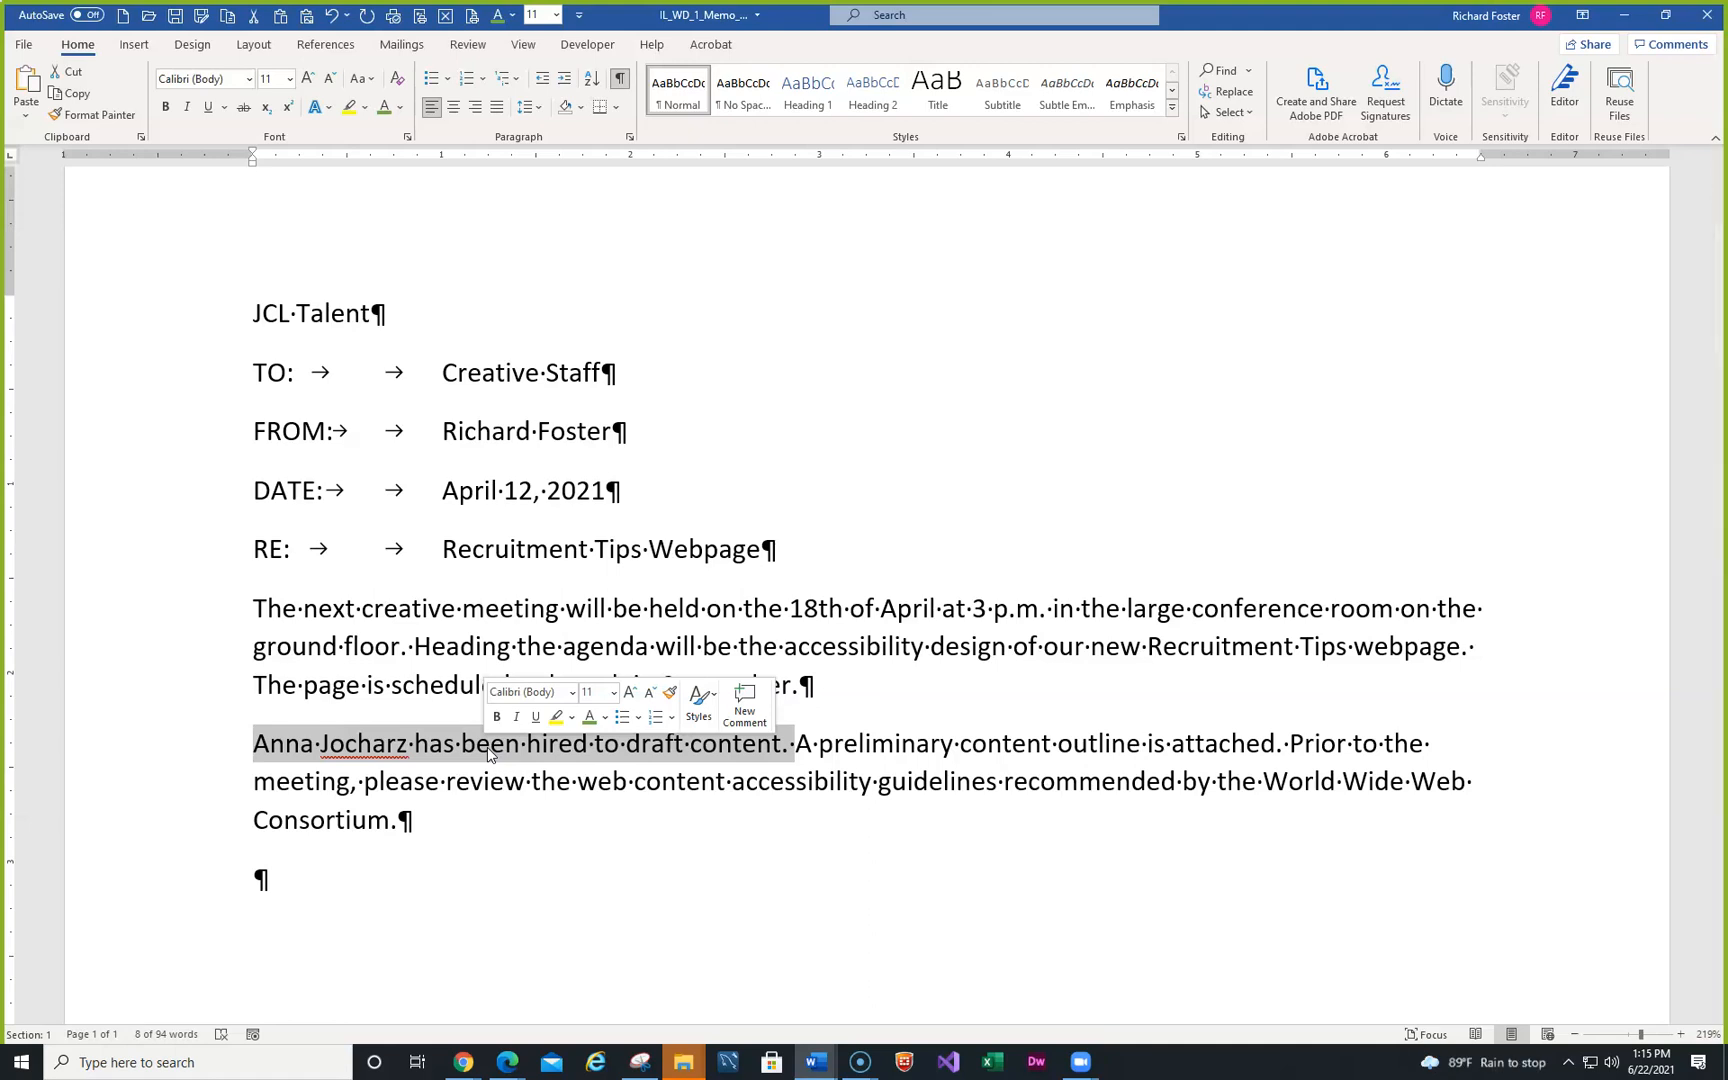
{"action": "key", "text": "Delete"}
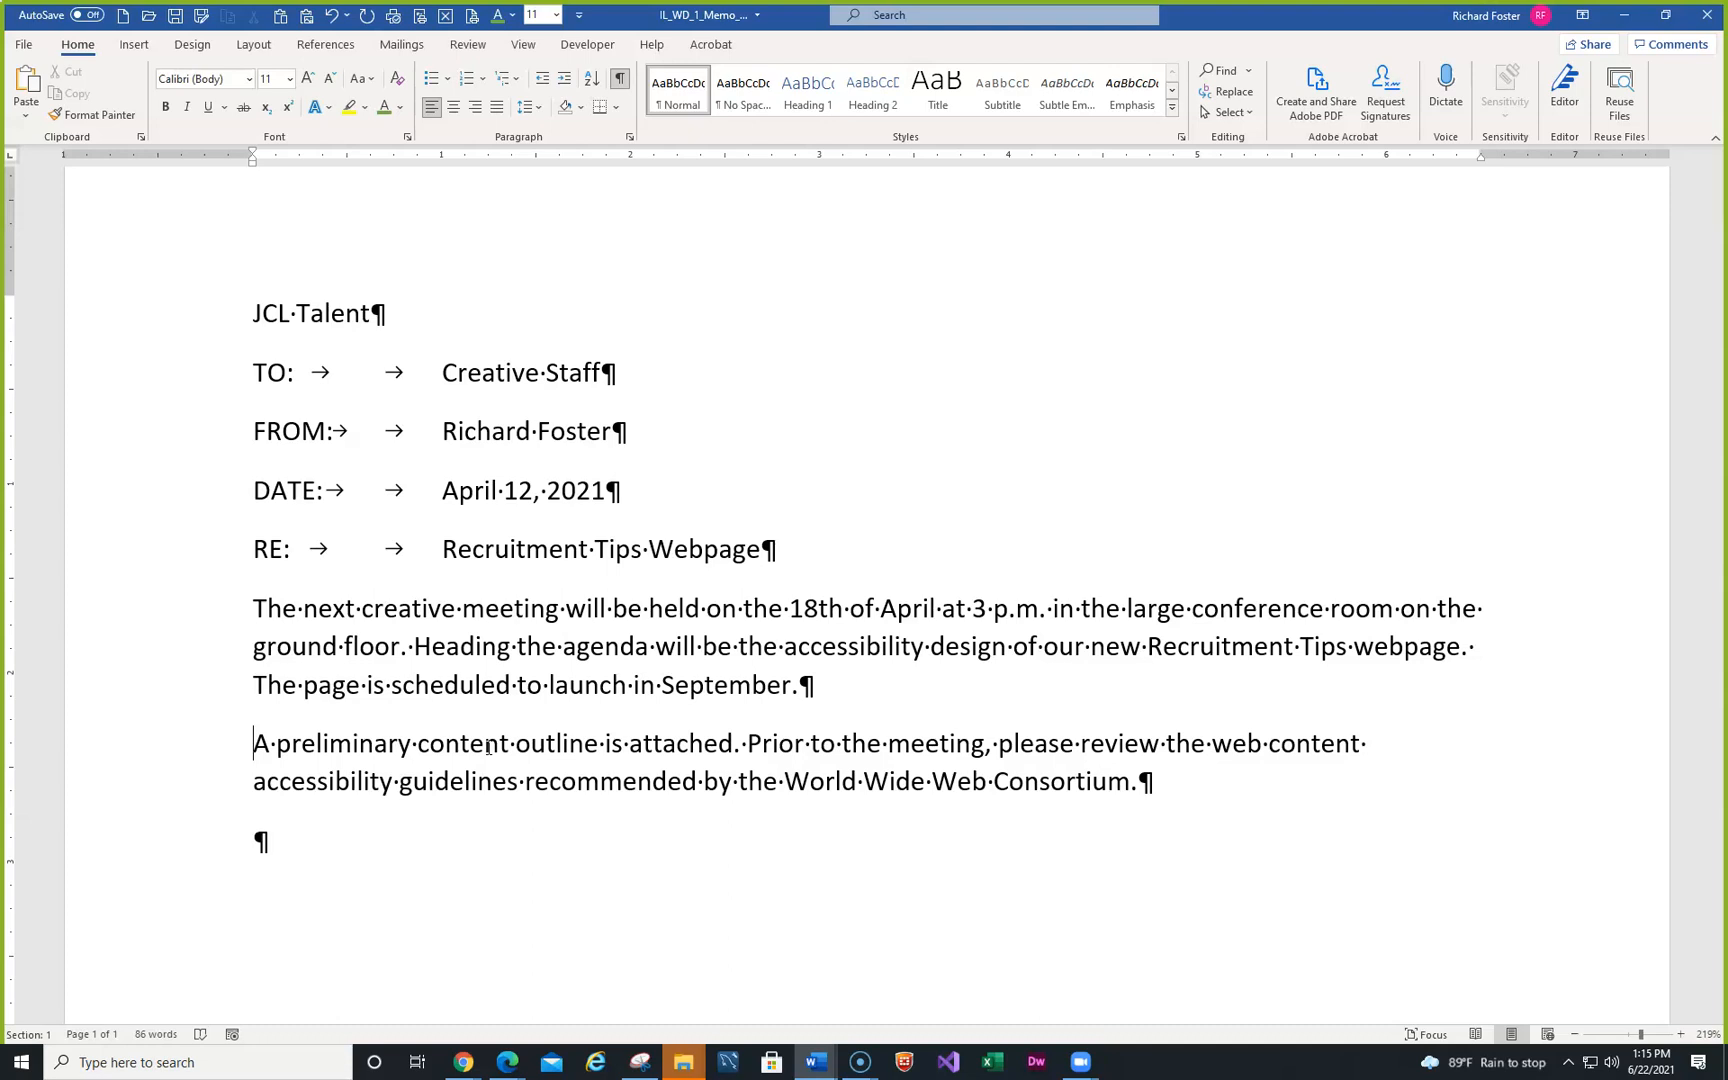
{"action": "left_click", "coordinate": [1181, 785]}
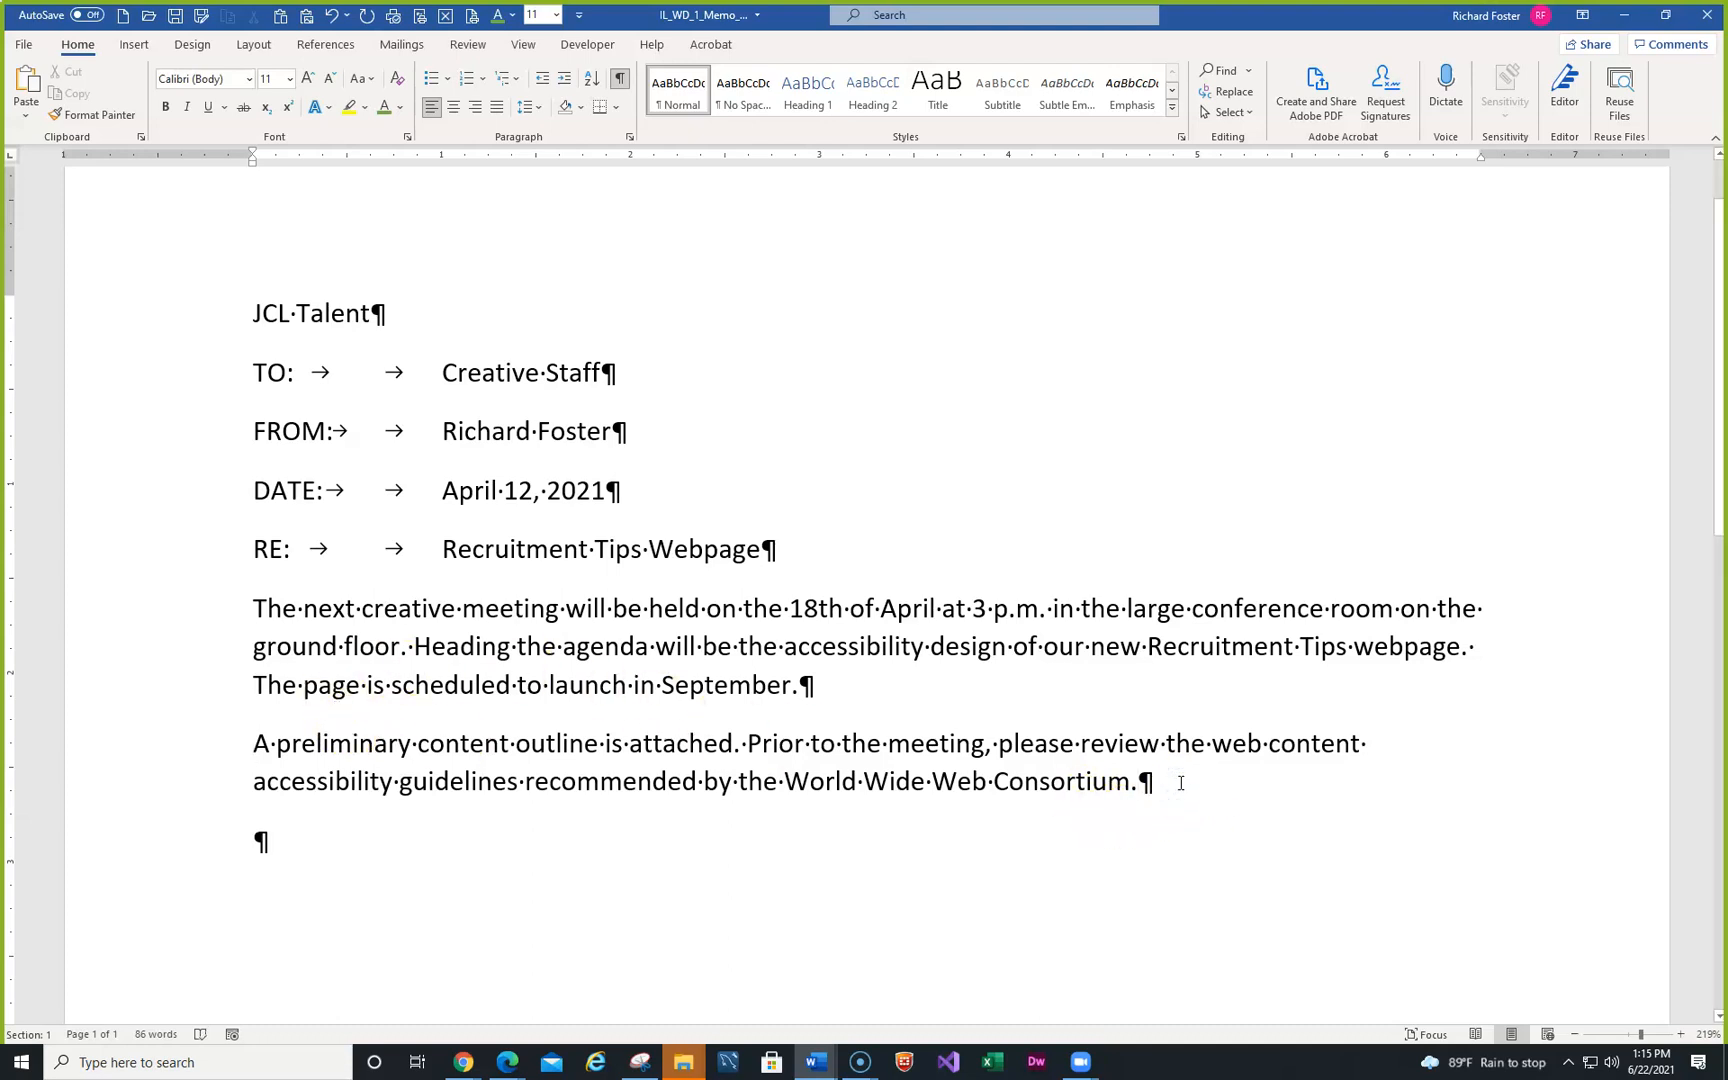
{"action": "type", "text": "S"}
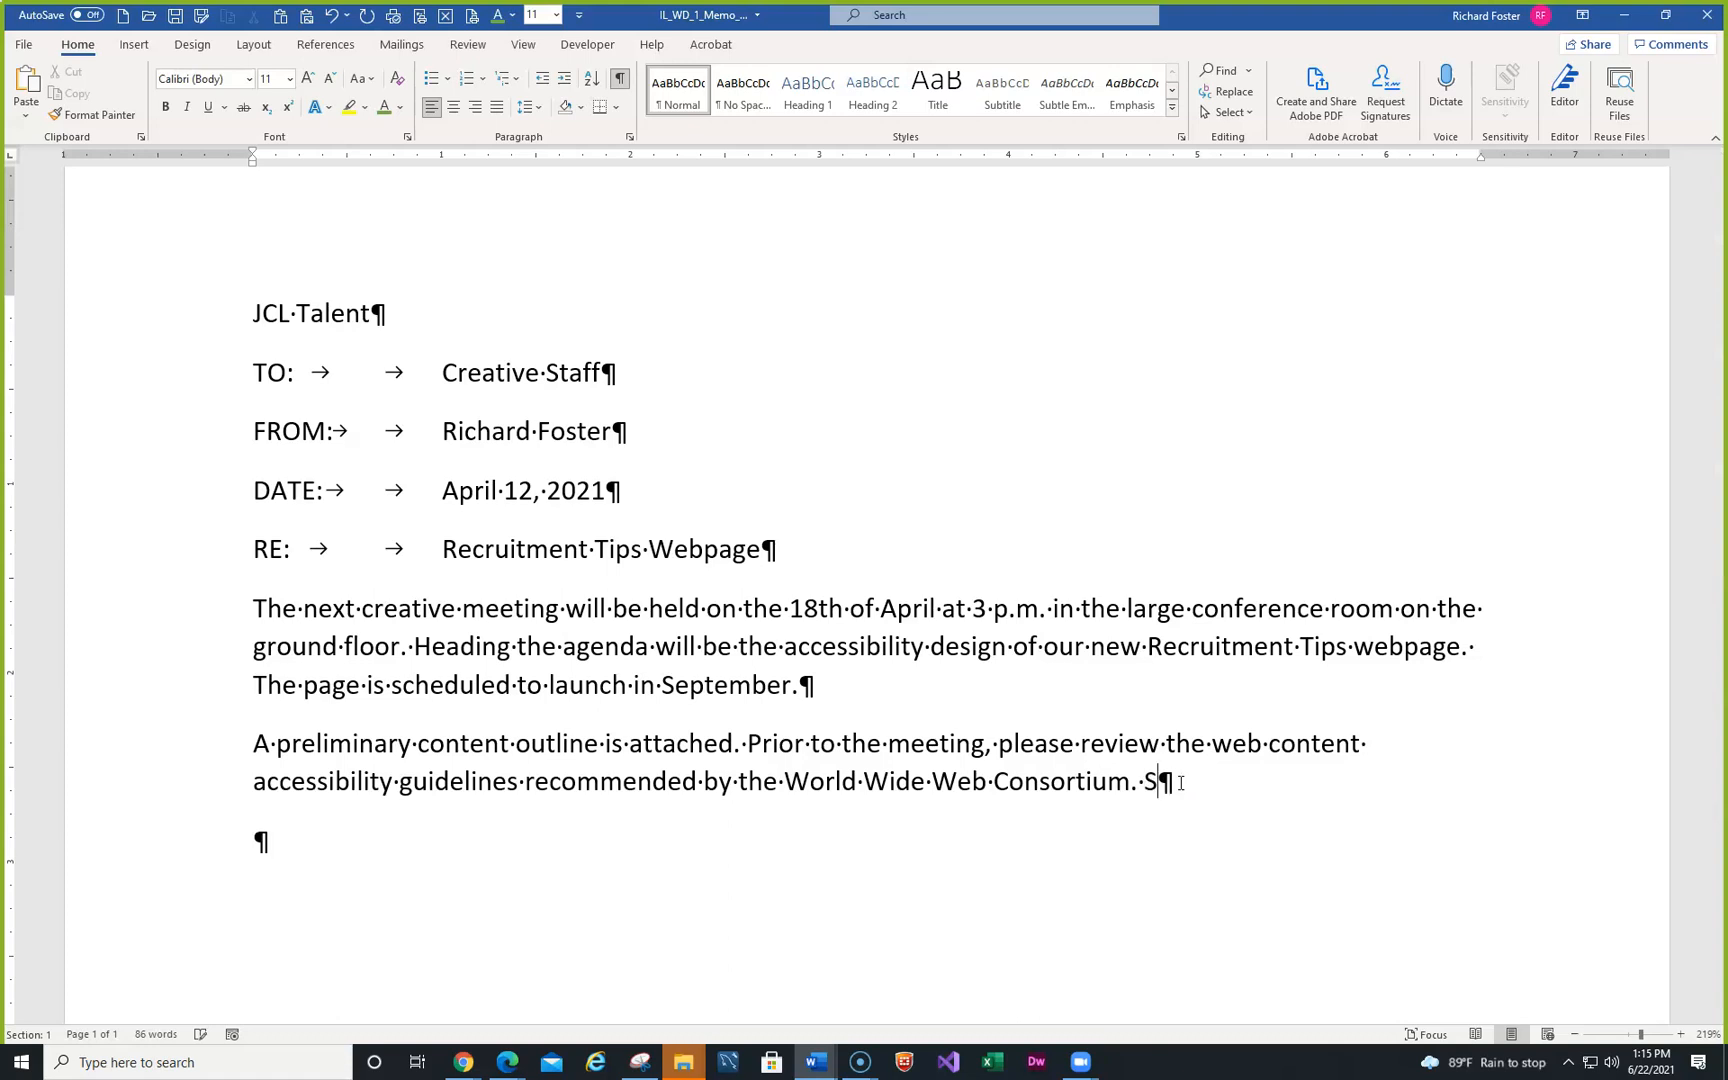
{"action": "type", "text": "ee www."}
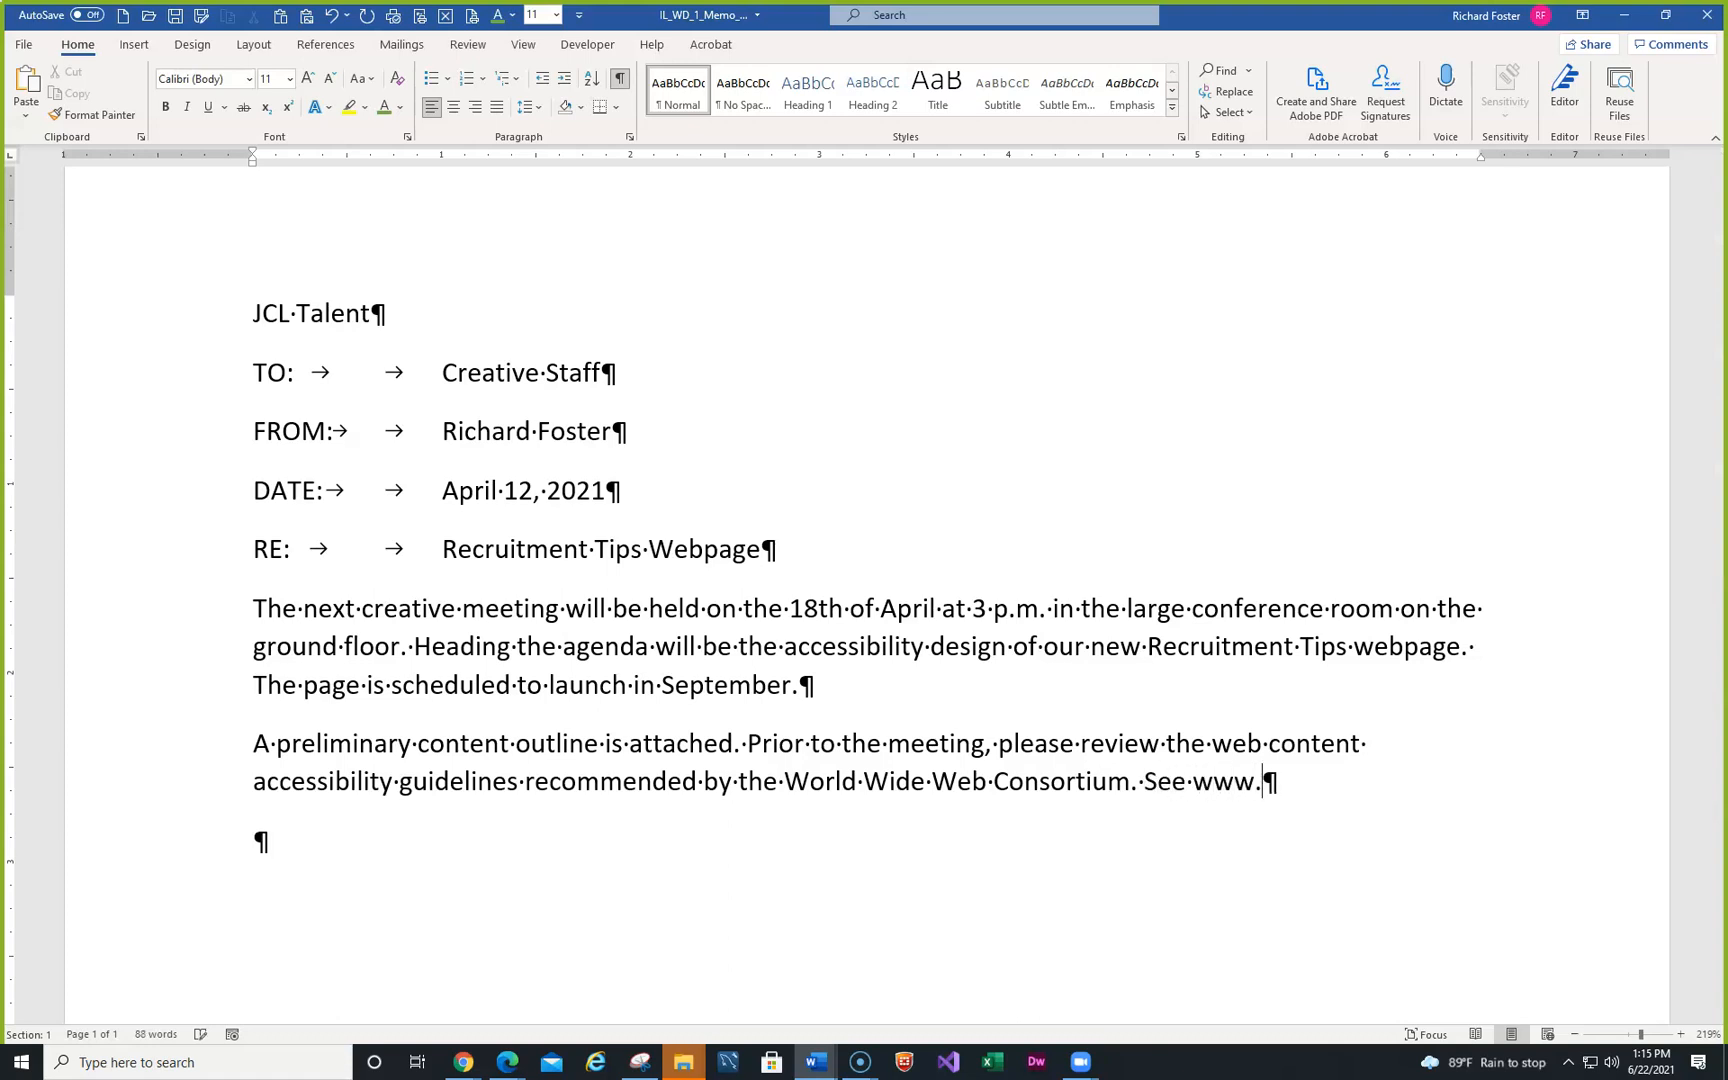
{"action": "type", "text": "w3.0rg for more in"}
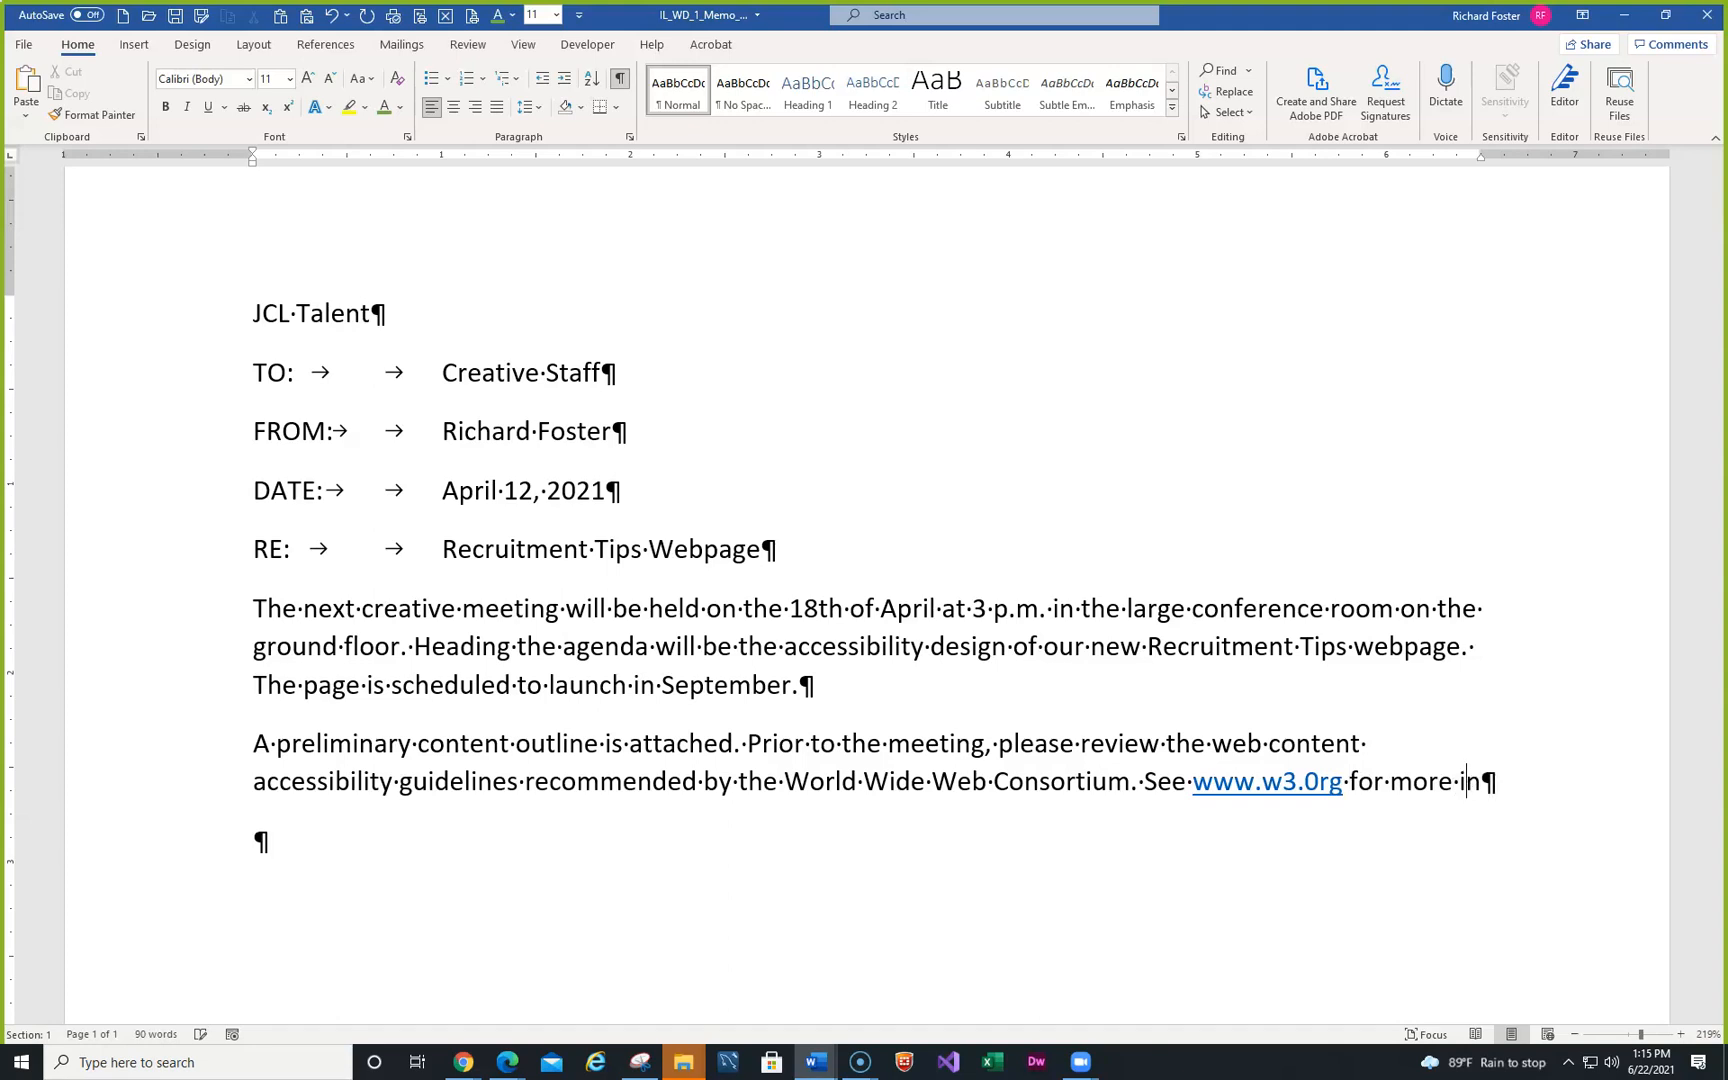
{"action": "type", "text": "formation"}
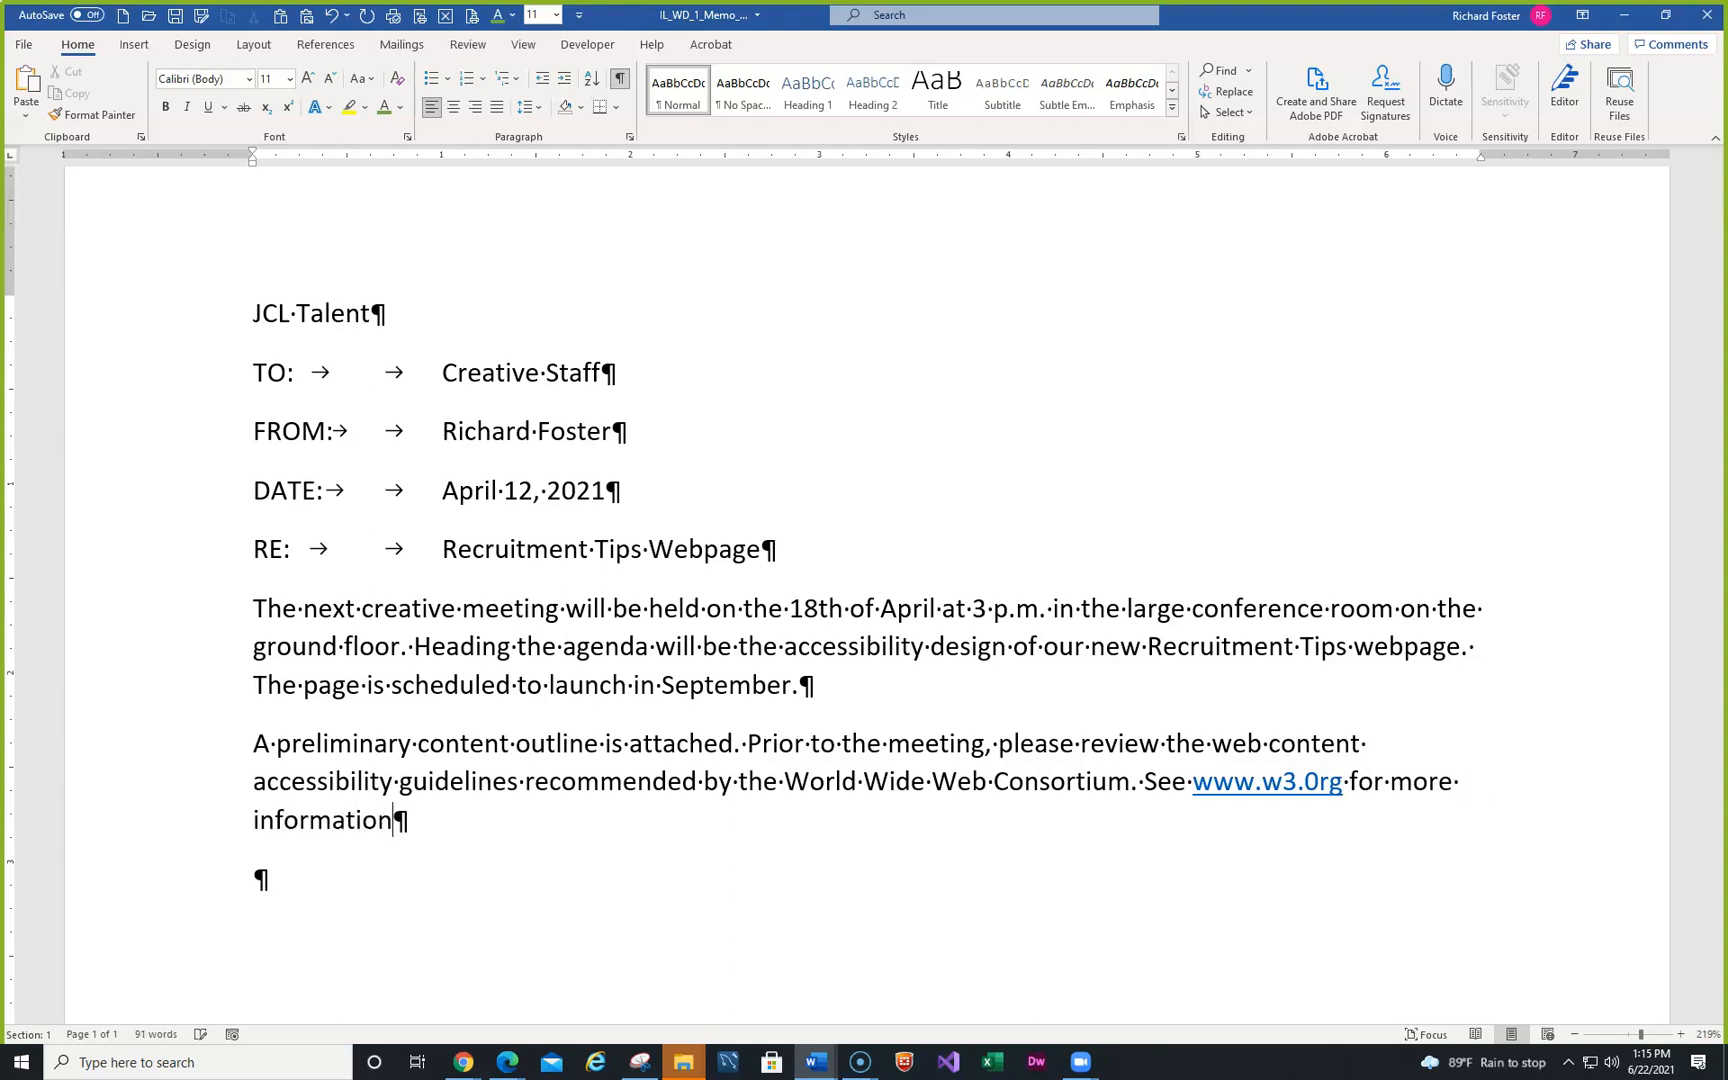
{"action": "type", "text": "."}
{"action": "left_click", "coordinate": [1322, 789]}
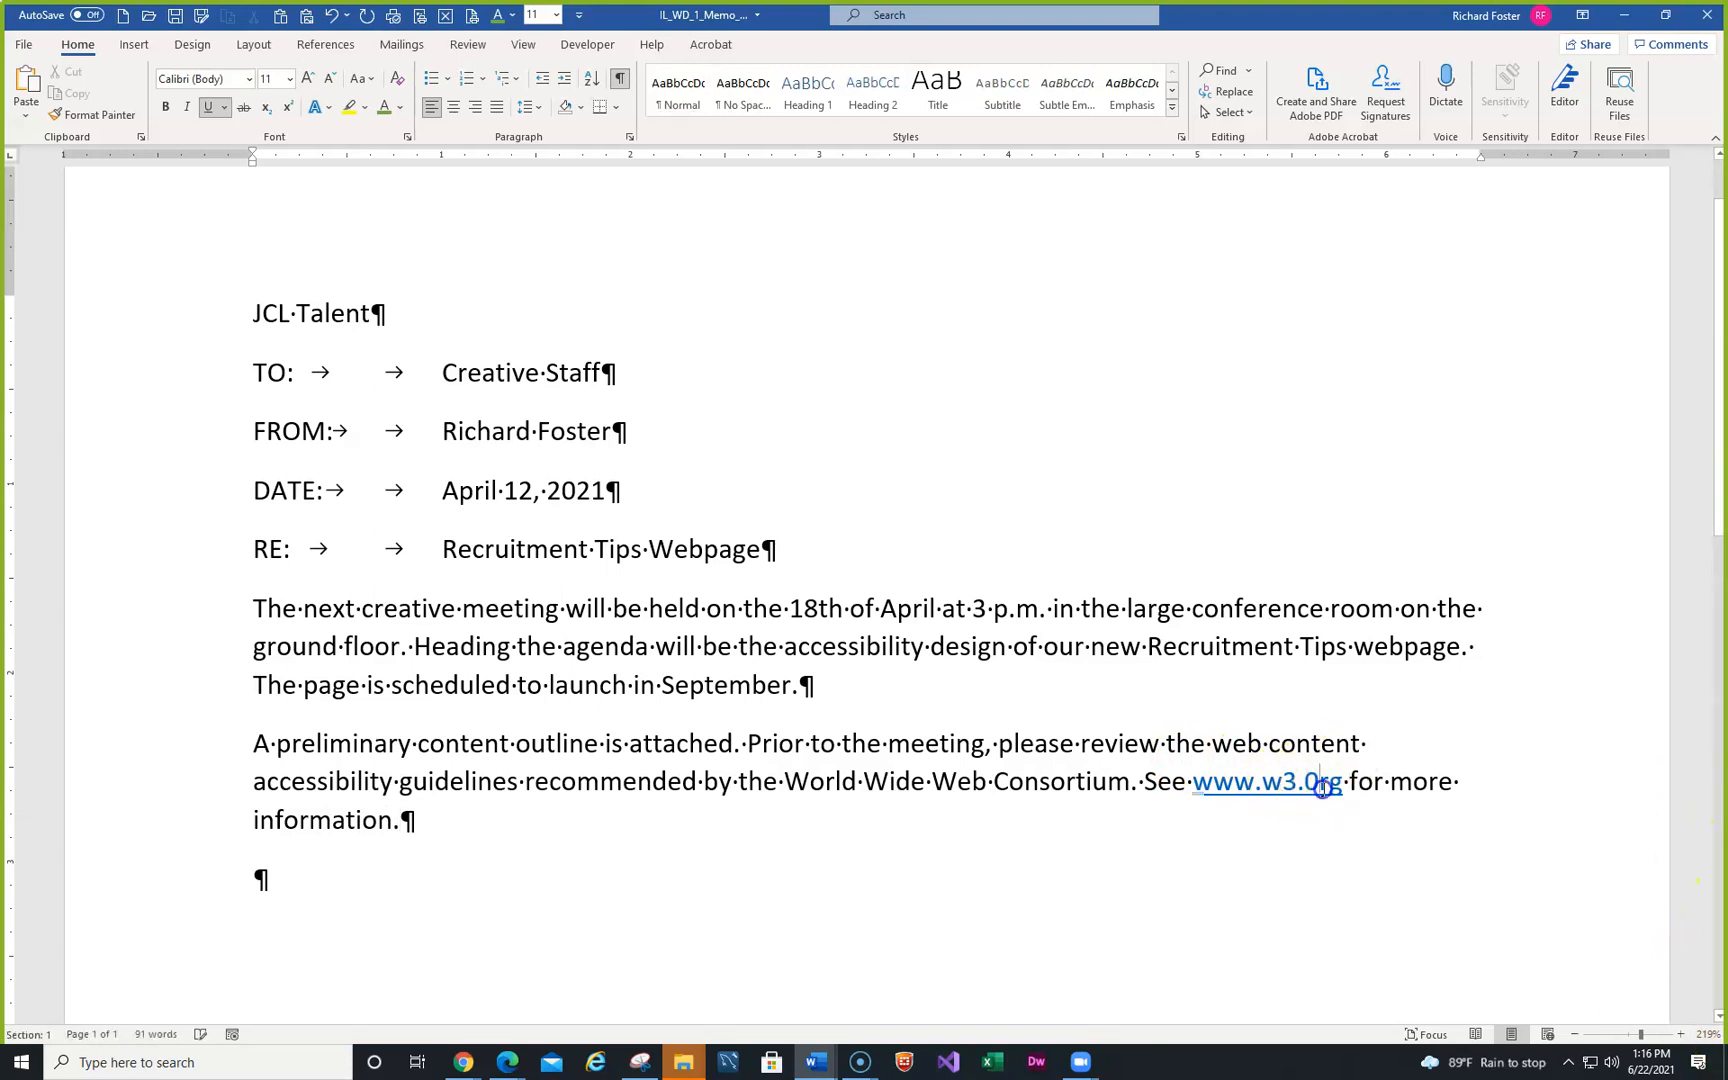
{"action": "key", "text": "BackSpace"}
{"action": "type", "text": "o"}
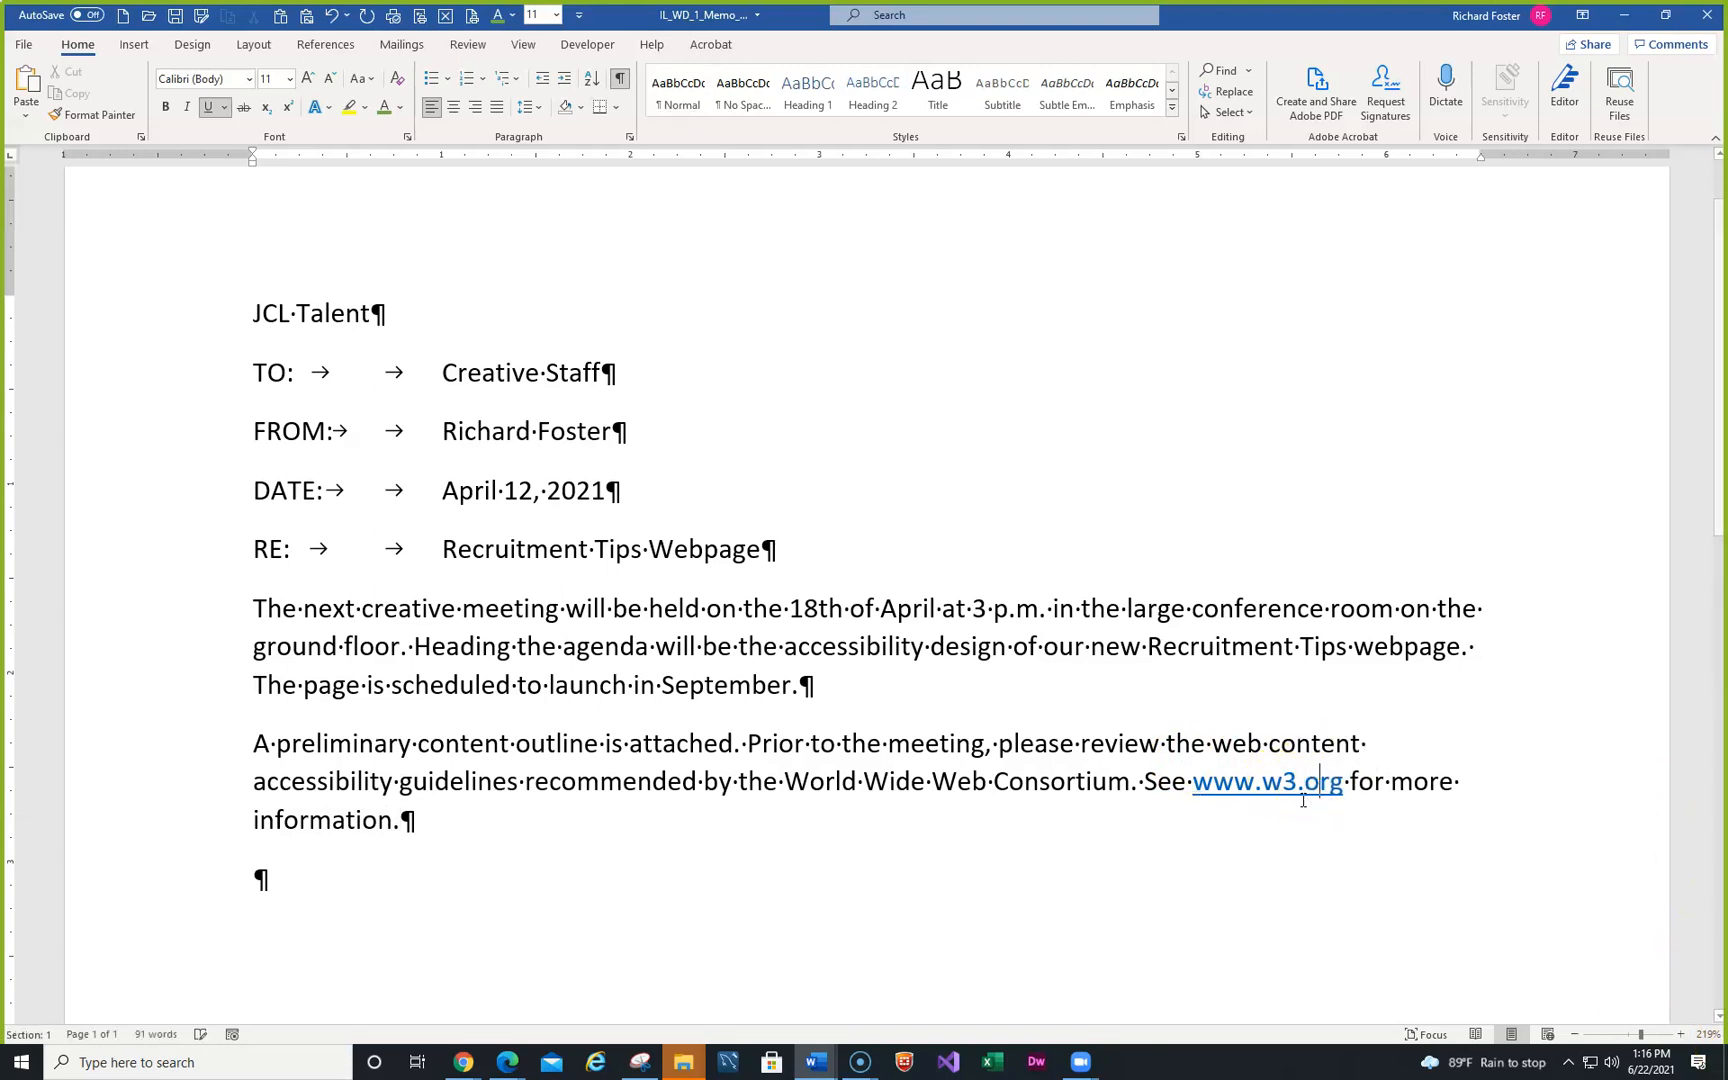
{"action": "right_click", "coordinate": [1238, 788]}
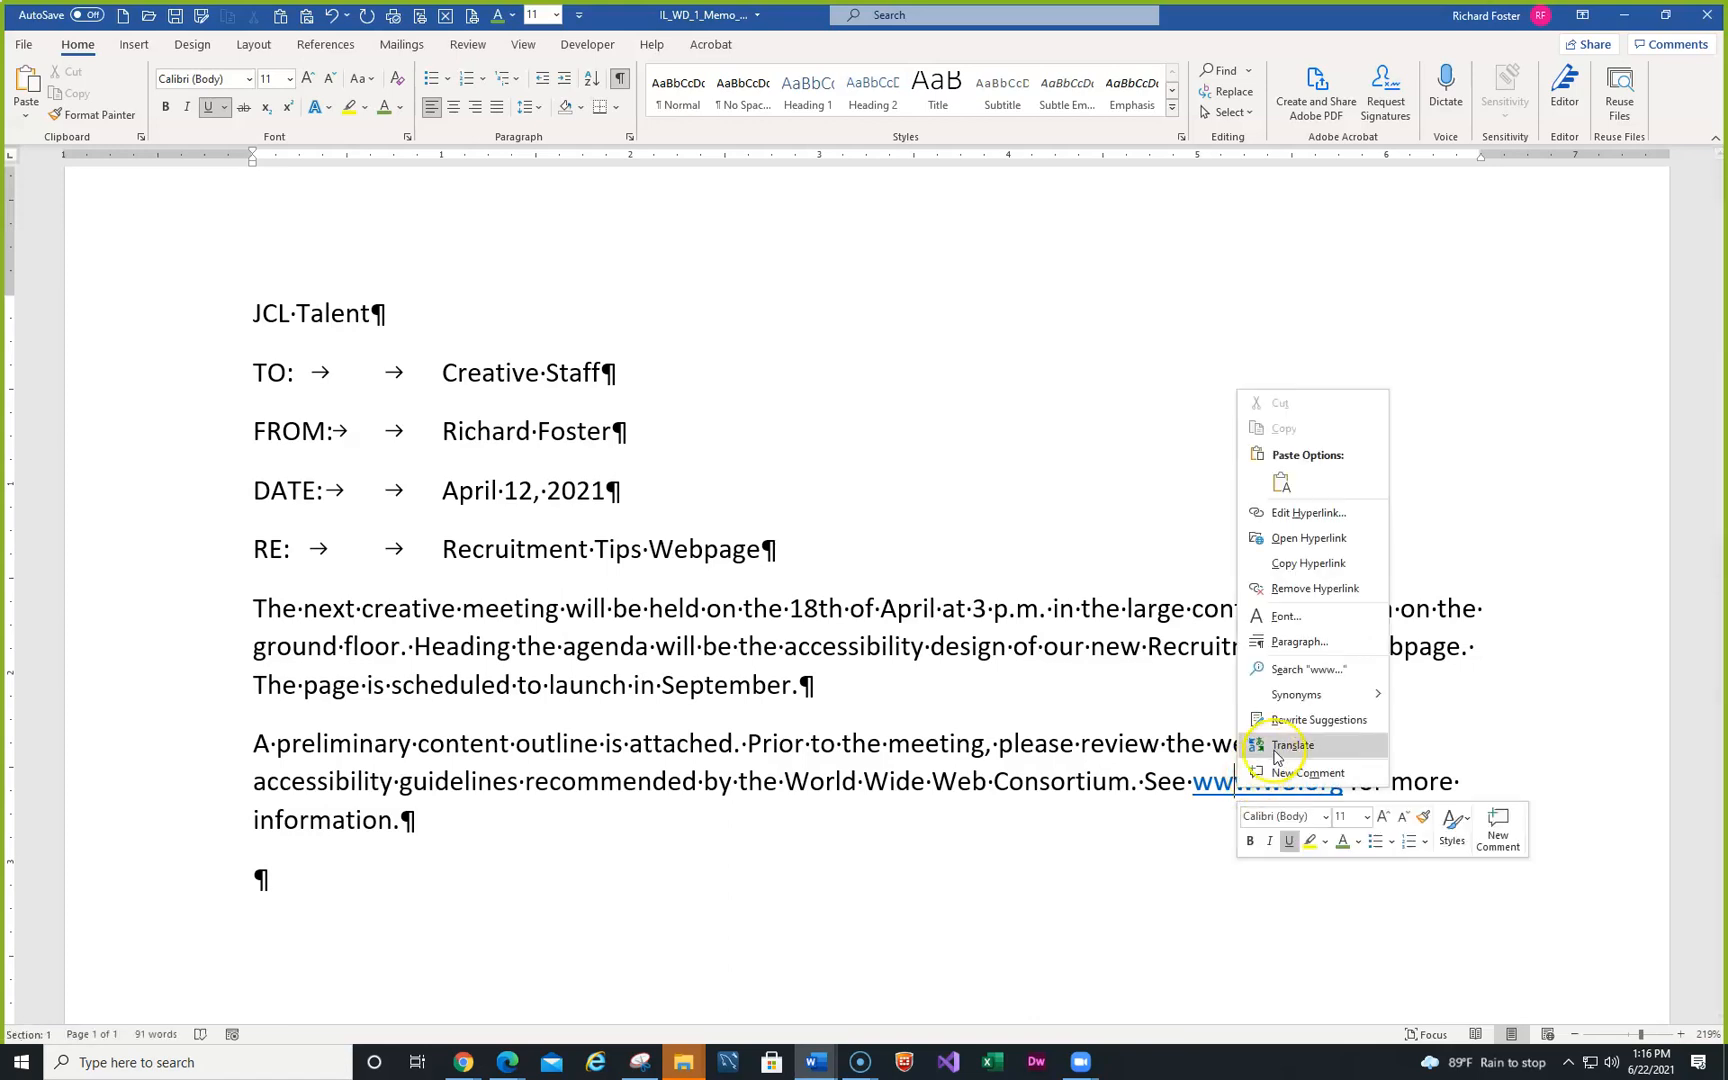
{"action": "left_click", "coordinate": [1296, 513]}
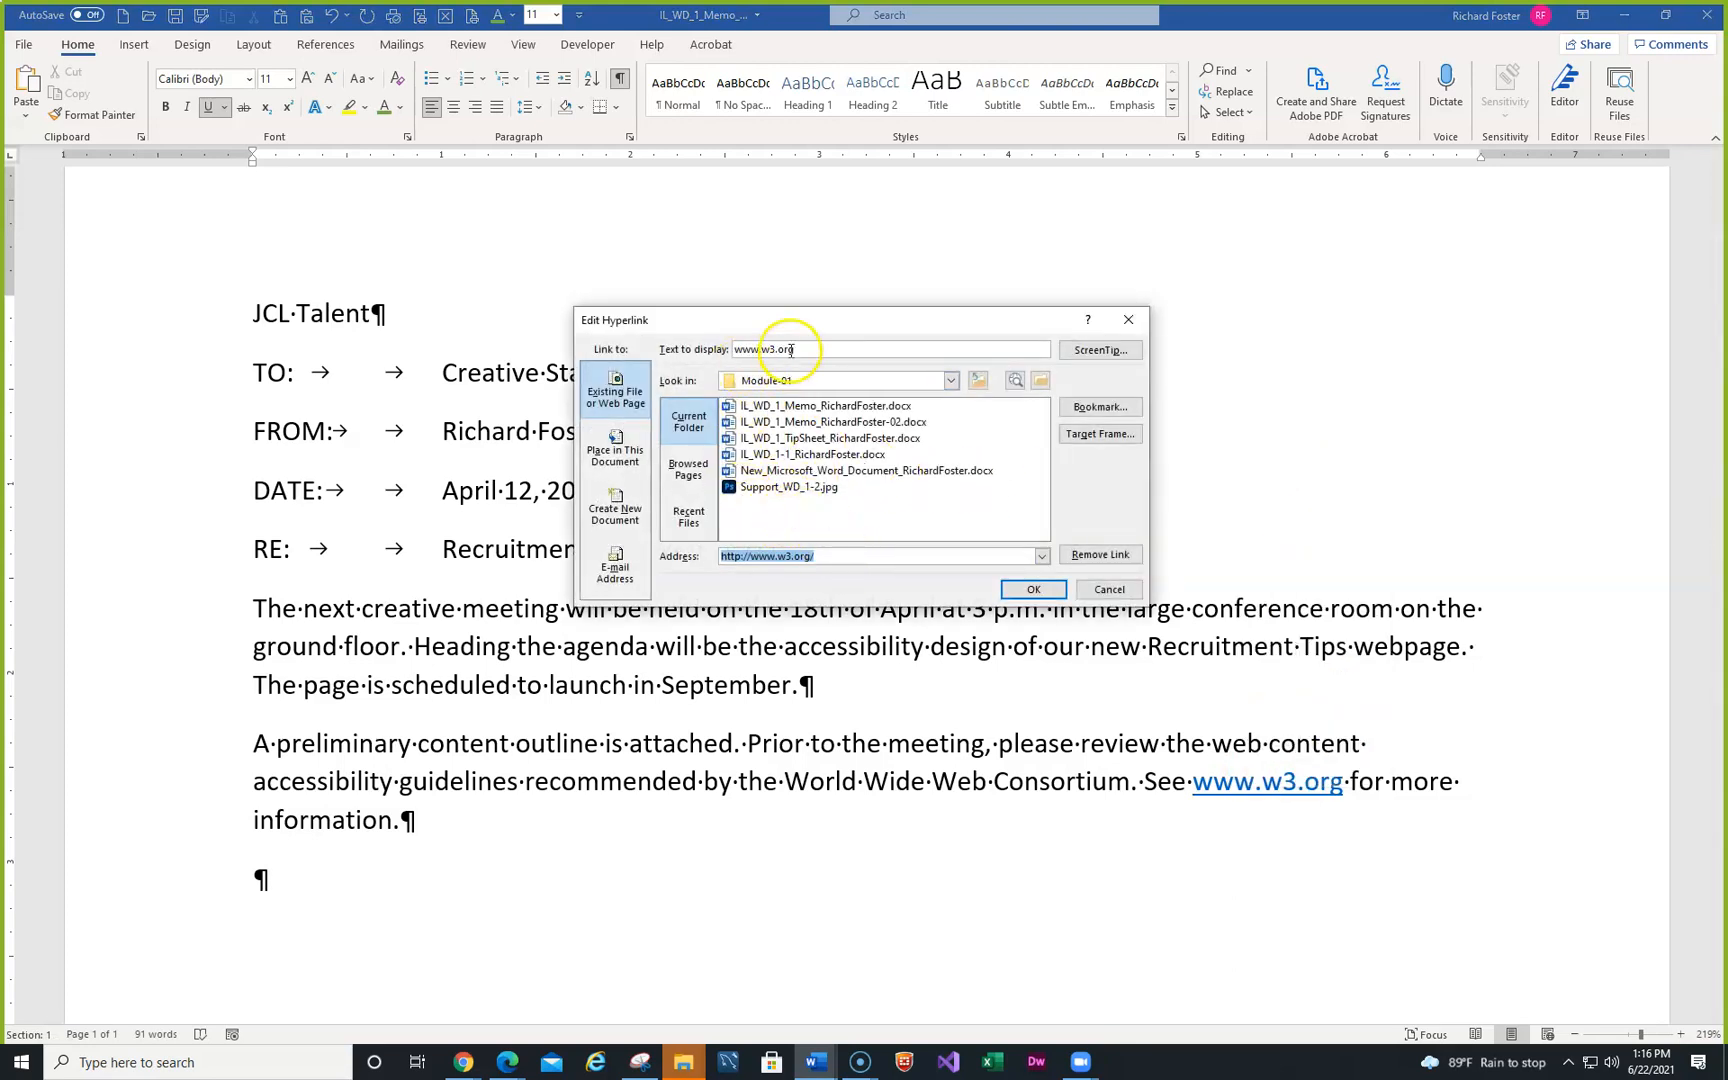
{"action": "left_click", "coordinate": [1109, 589]}
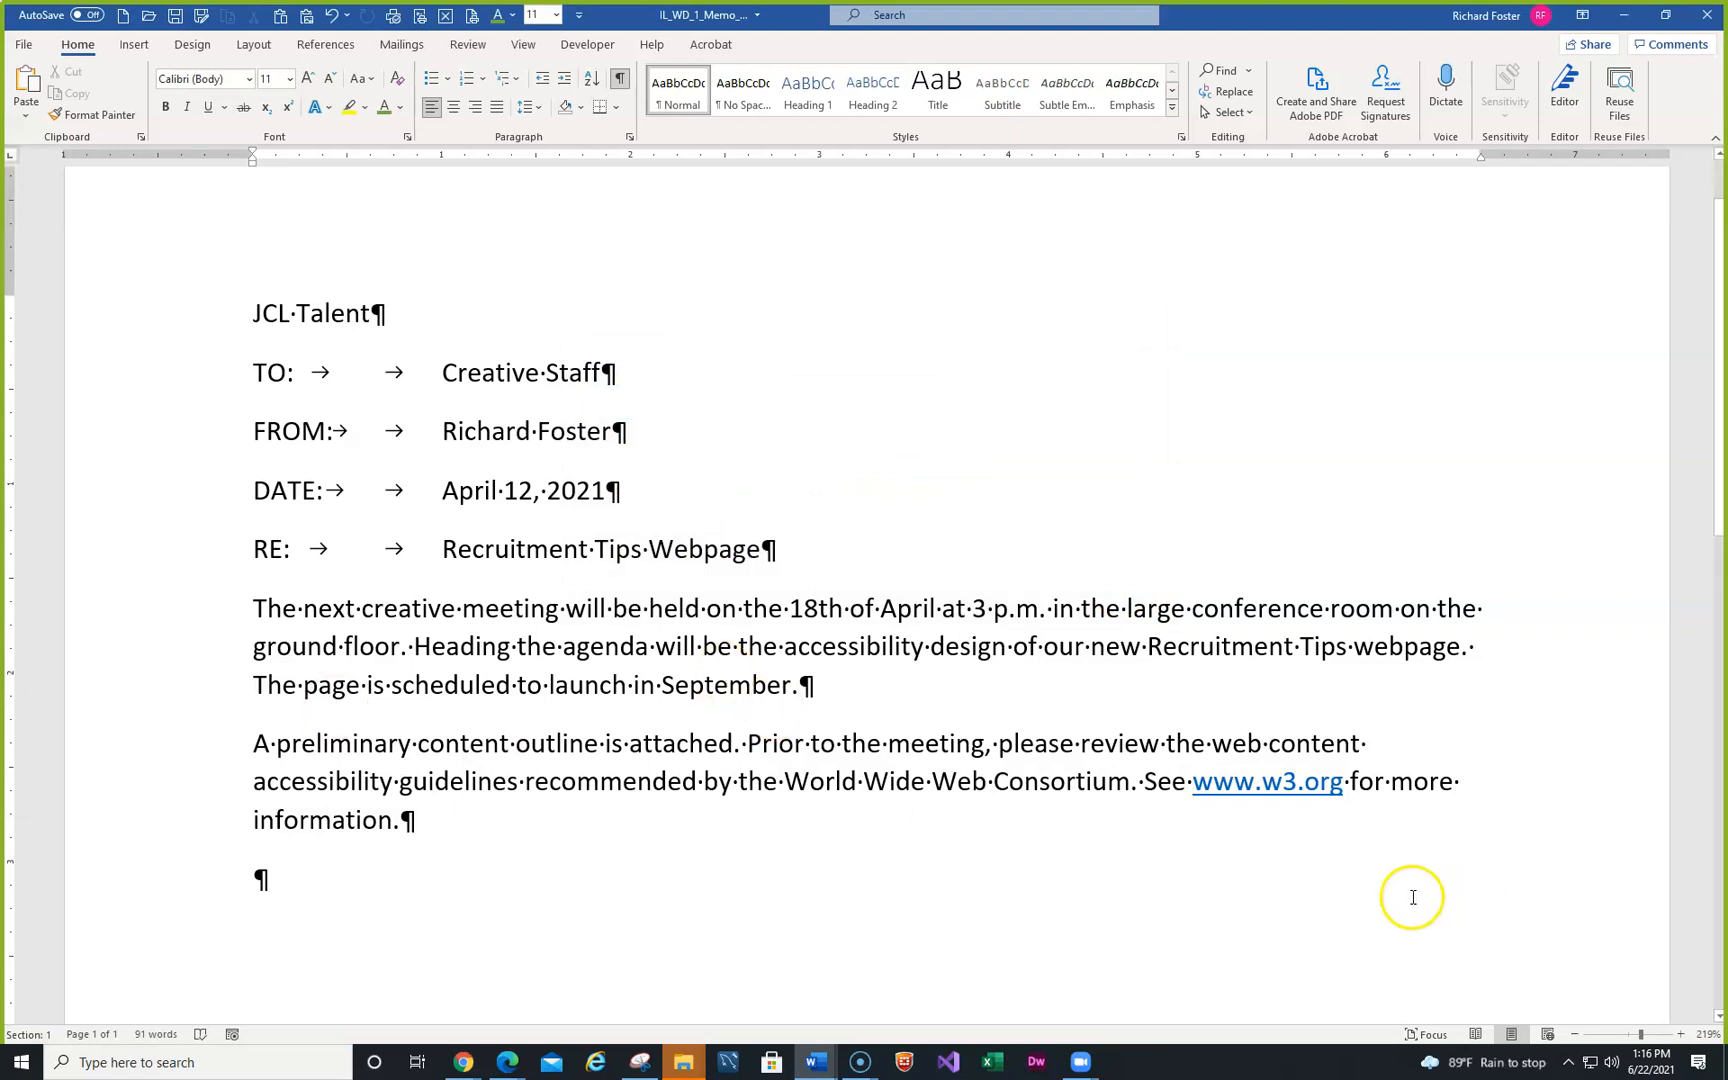
{"action": "right_click", "coordinate": [1226, 784]}
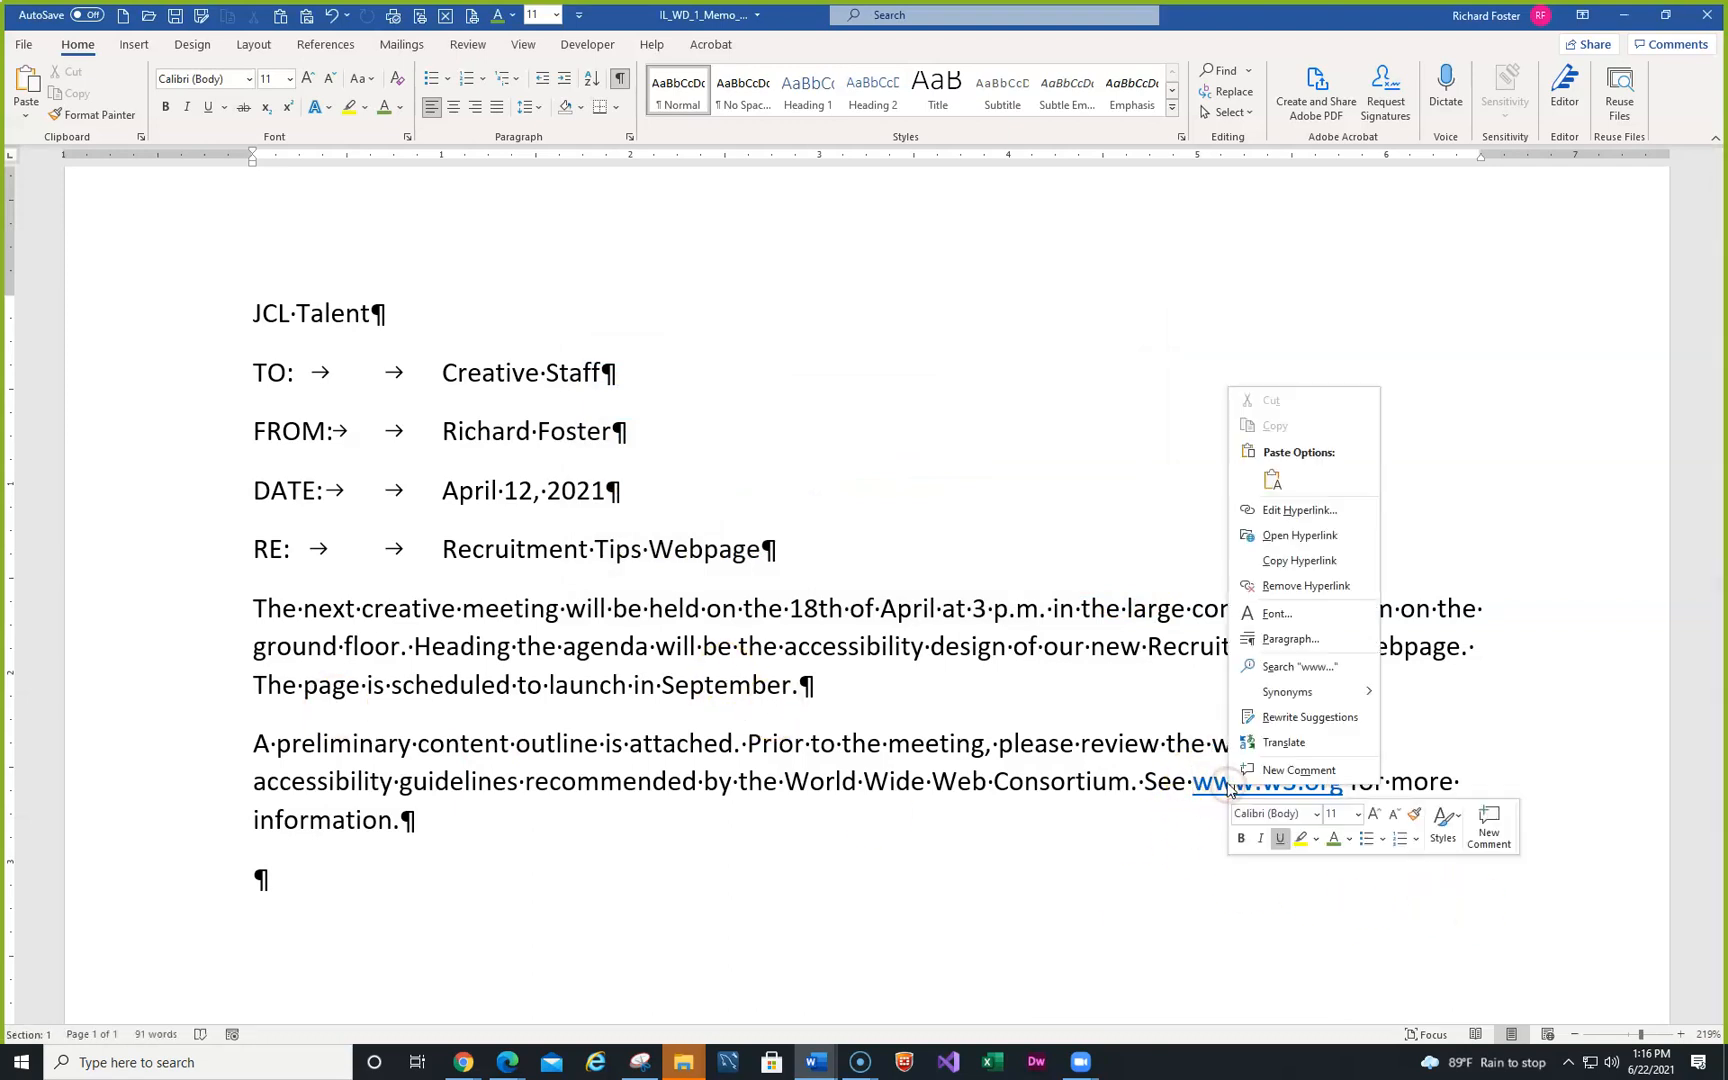
{"action": "left_click", "coordinate": [1302, 586]}
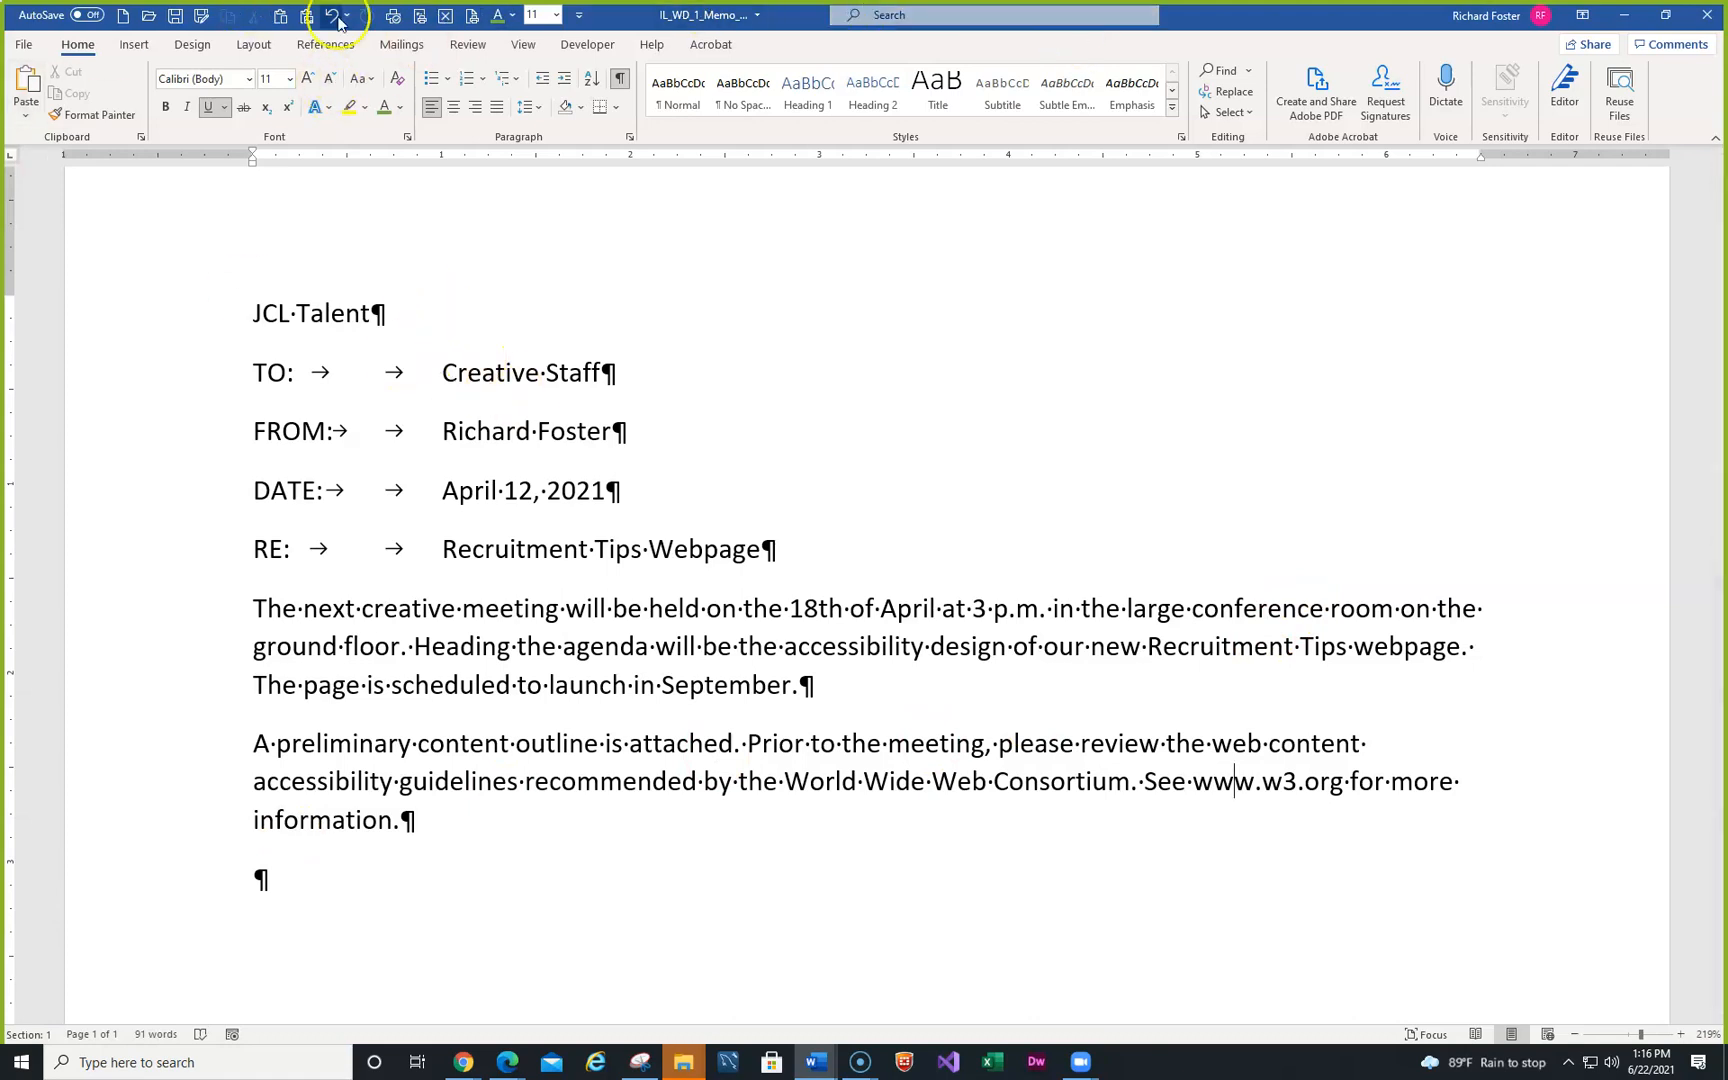
{"action": "left_click", "coordinate": [174, 18]}
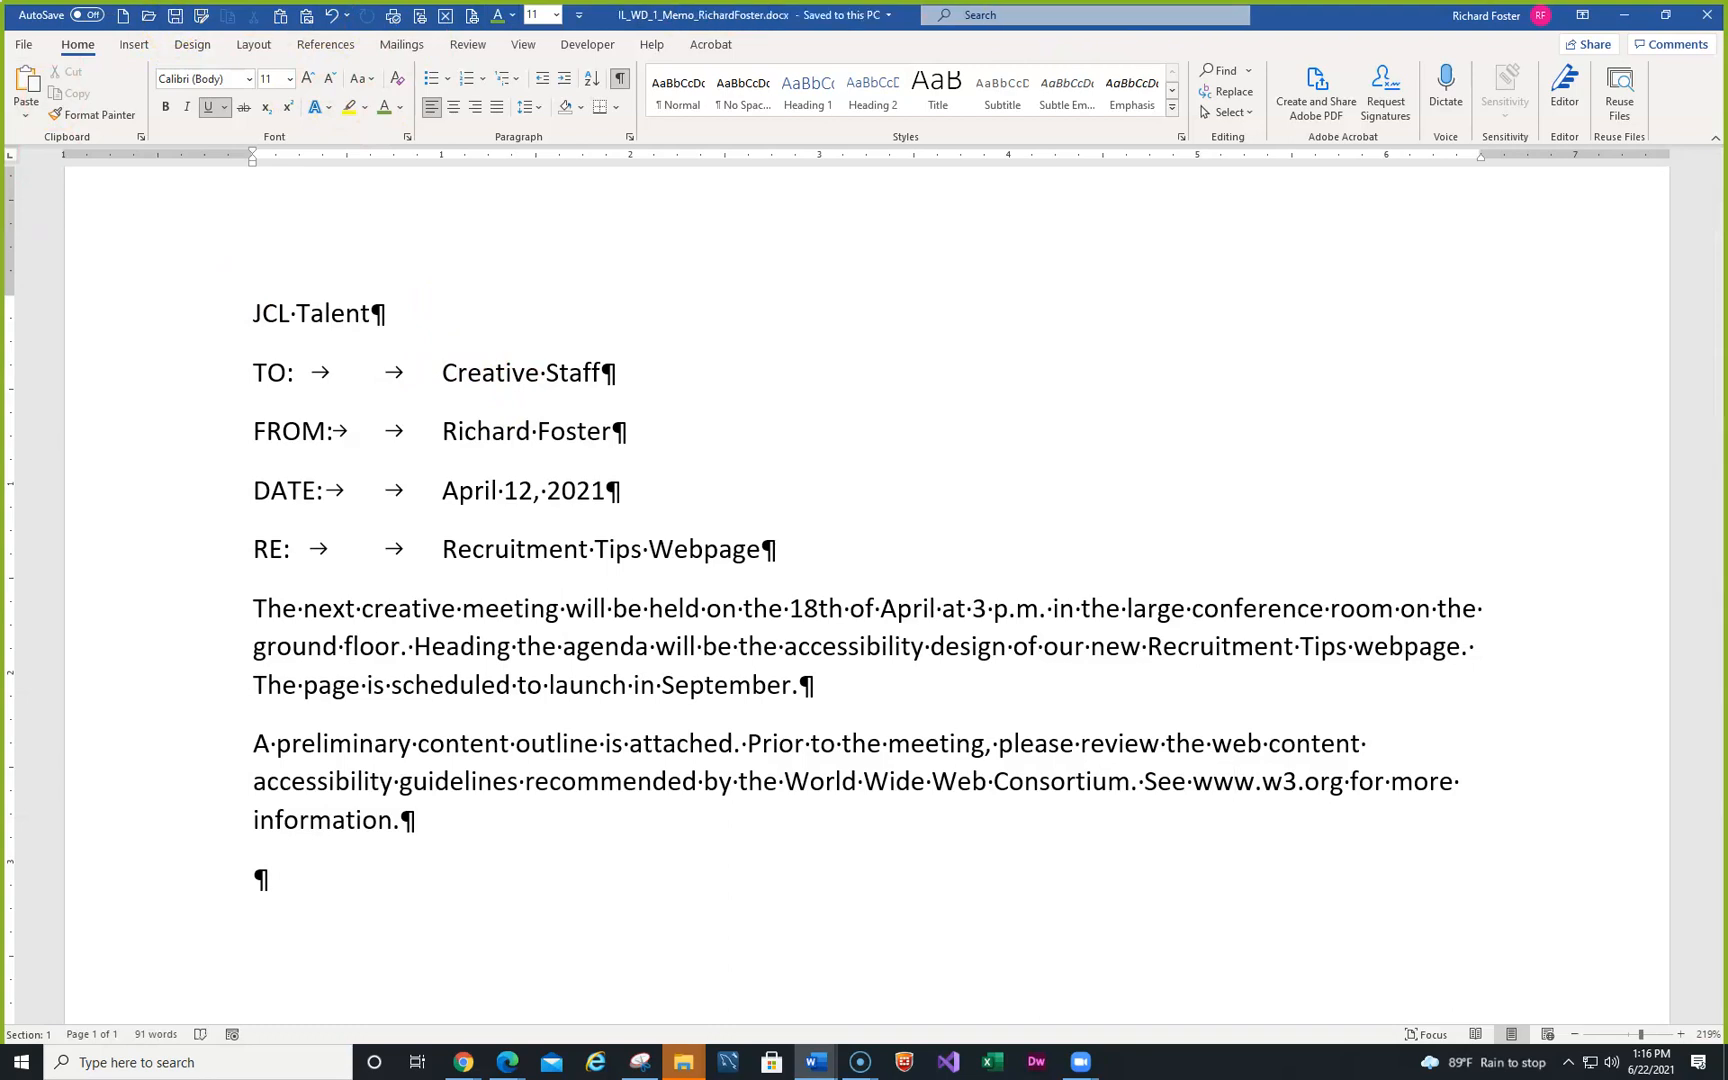
- Check Figure 1-8, Edited Memo with Replacement Text, in MindTap, then return to Word
{"action": "key", "text": "alt+Tab"}
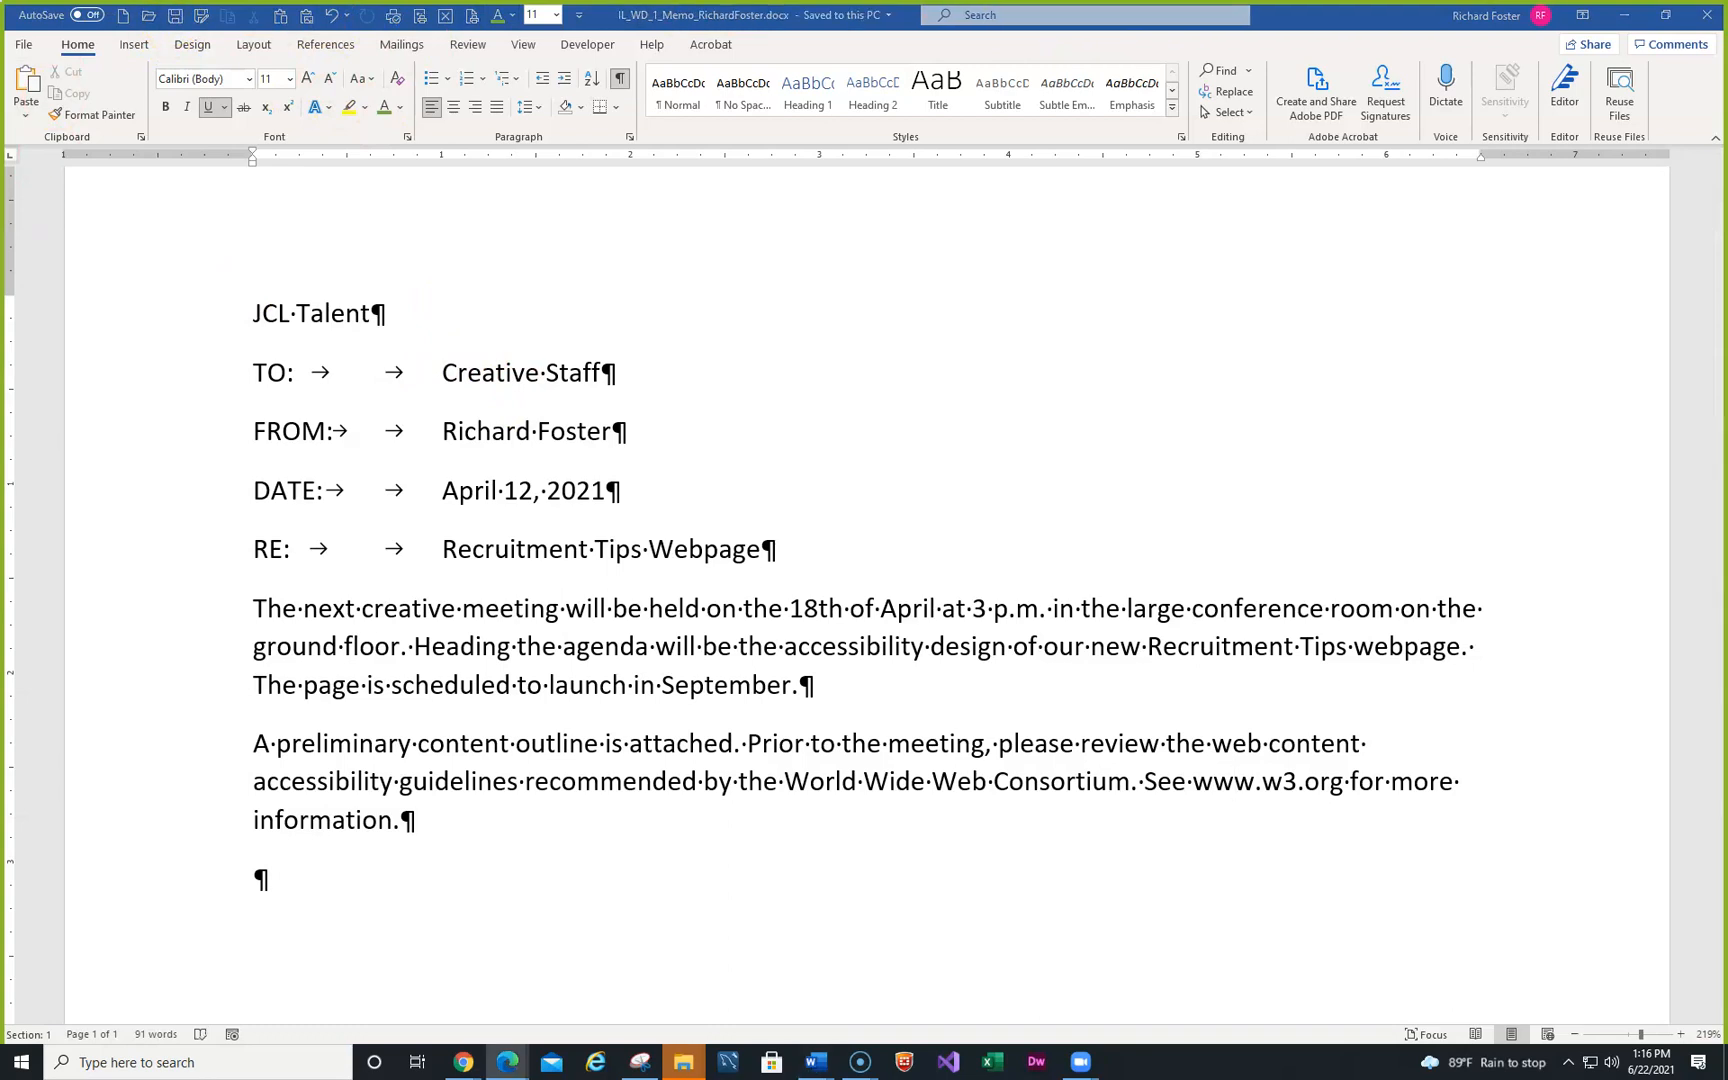
{"action": "scroll", "coordinate": [792, 260], "scroll_direction": "down", "scroll_amount": 3}
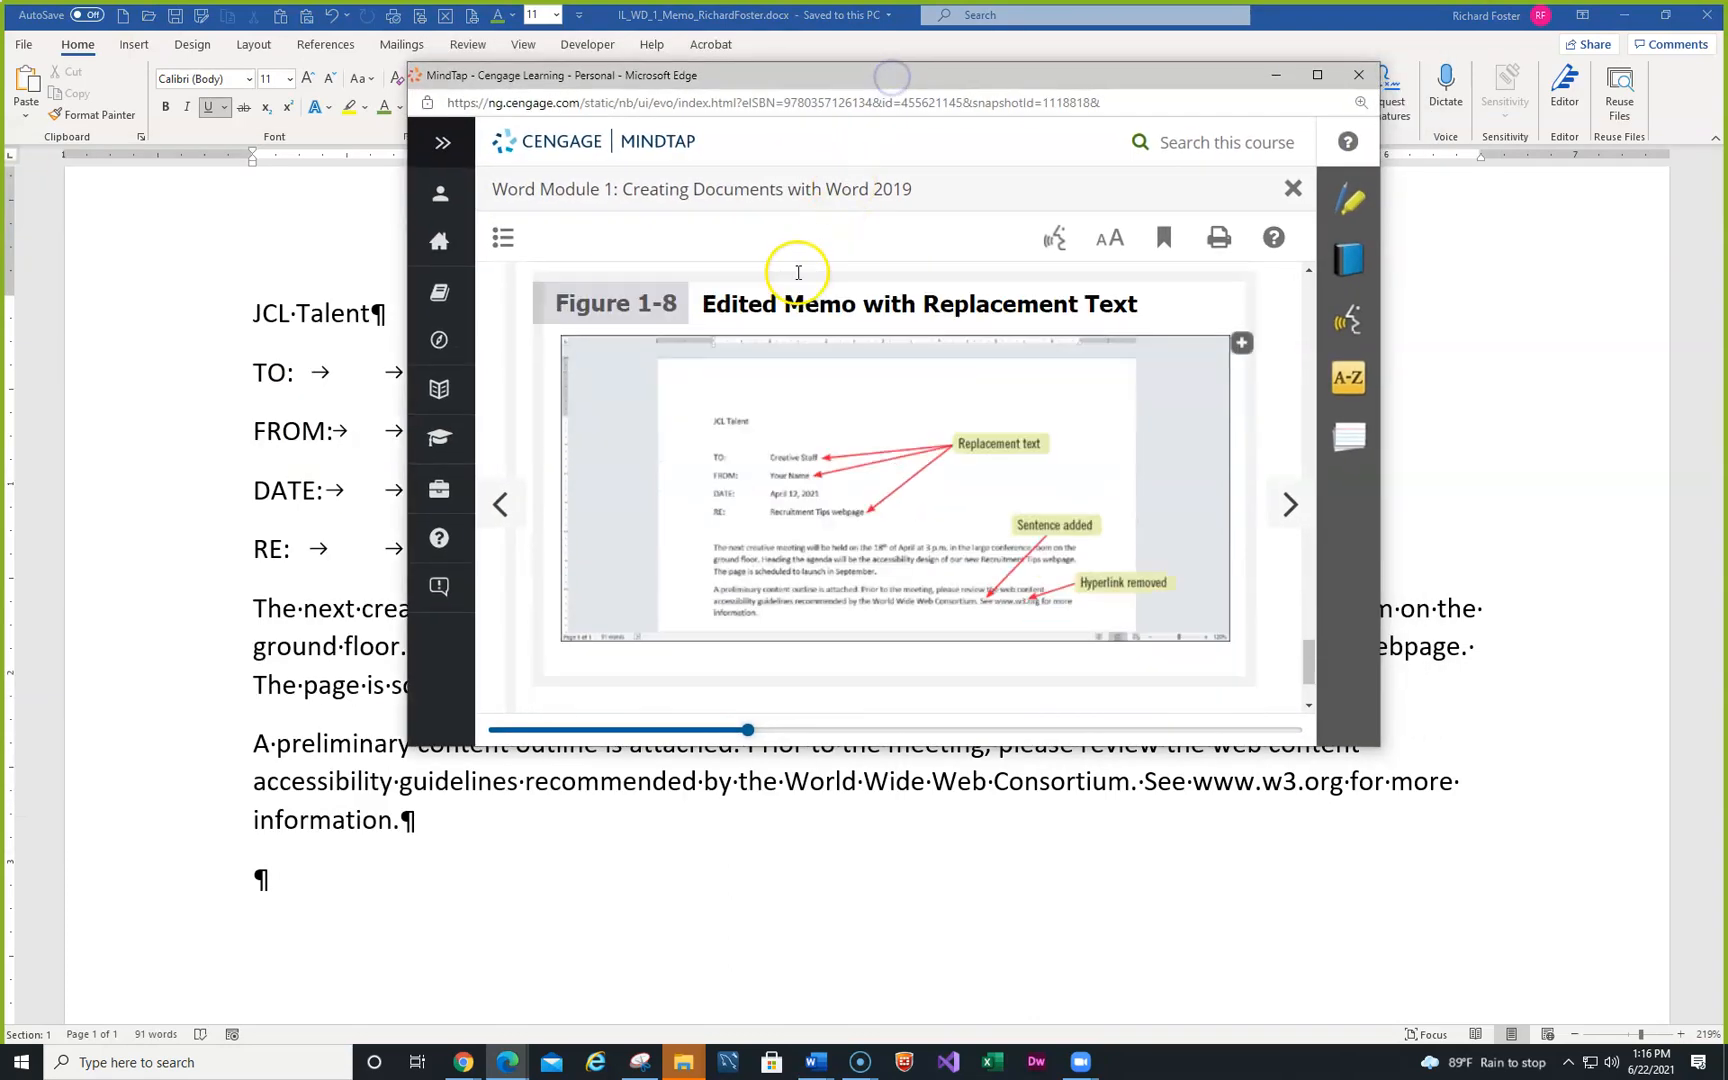
{"action": "scroll", "coordinate": [796, 285], "scroll_direction": "up", "scroll_amount": 3}
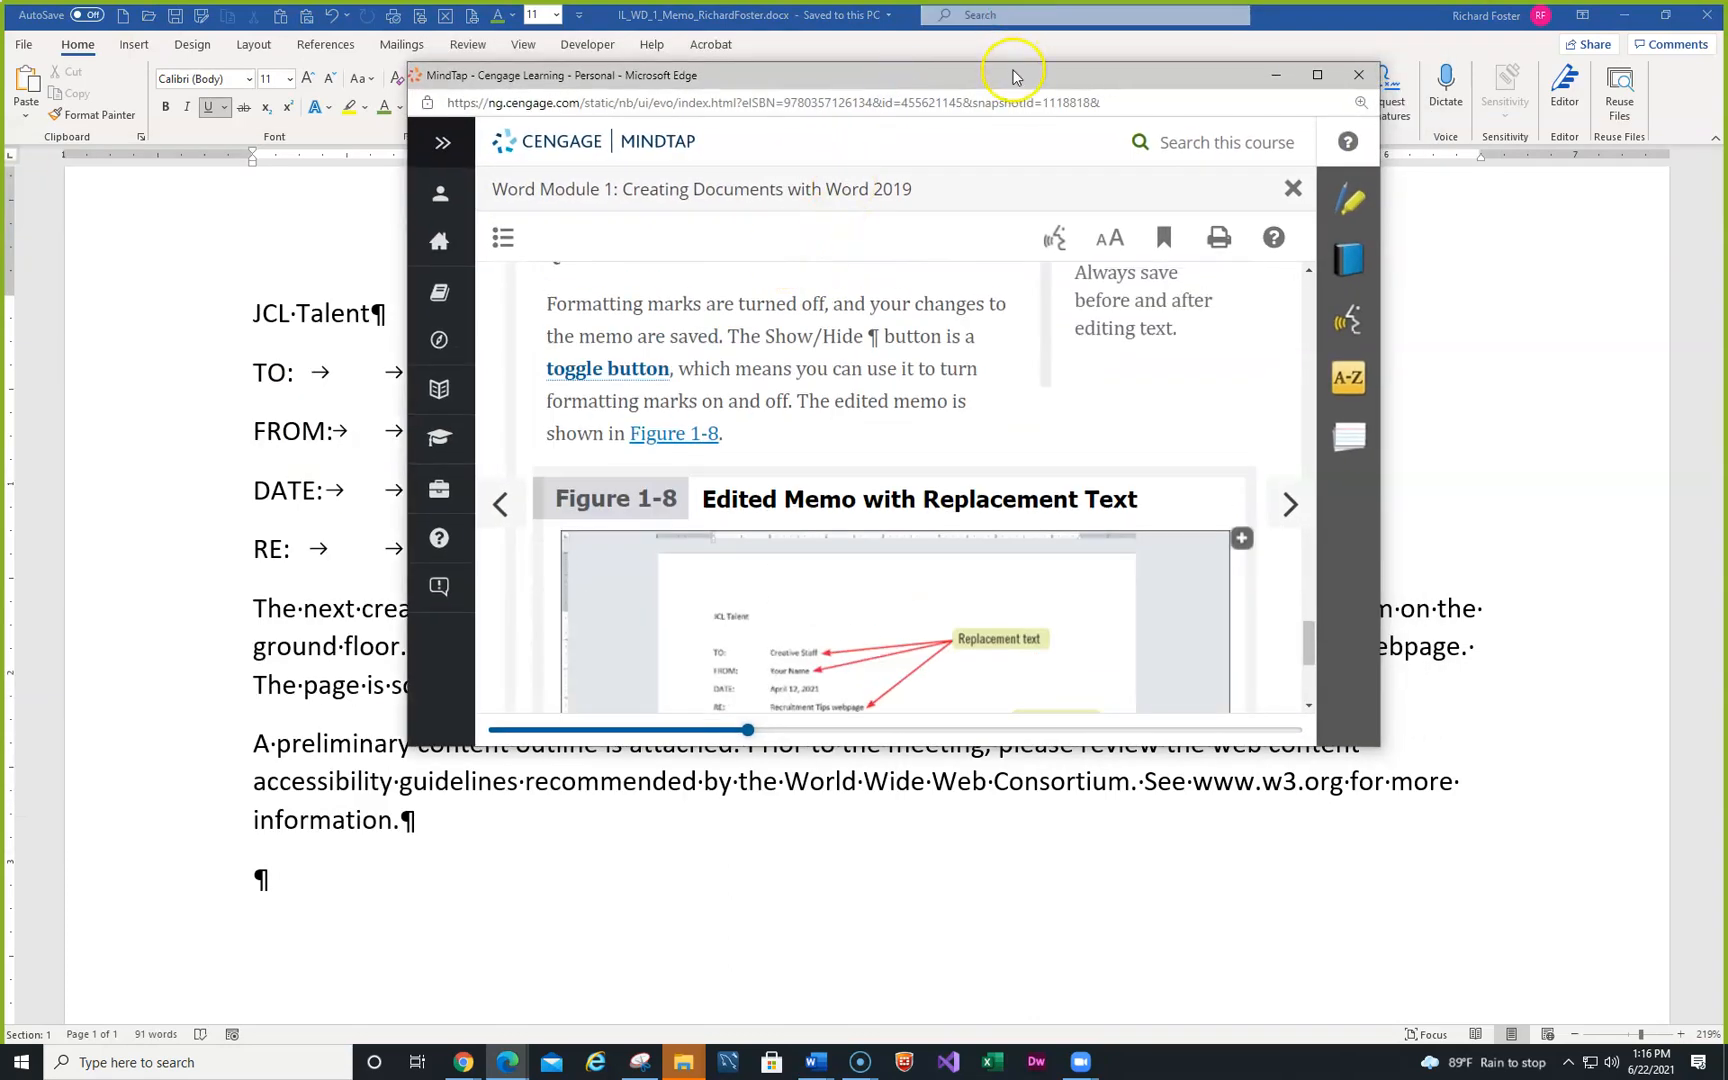
{"action": "key", "text": "alt+Tab"}
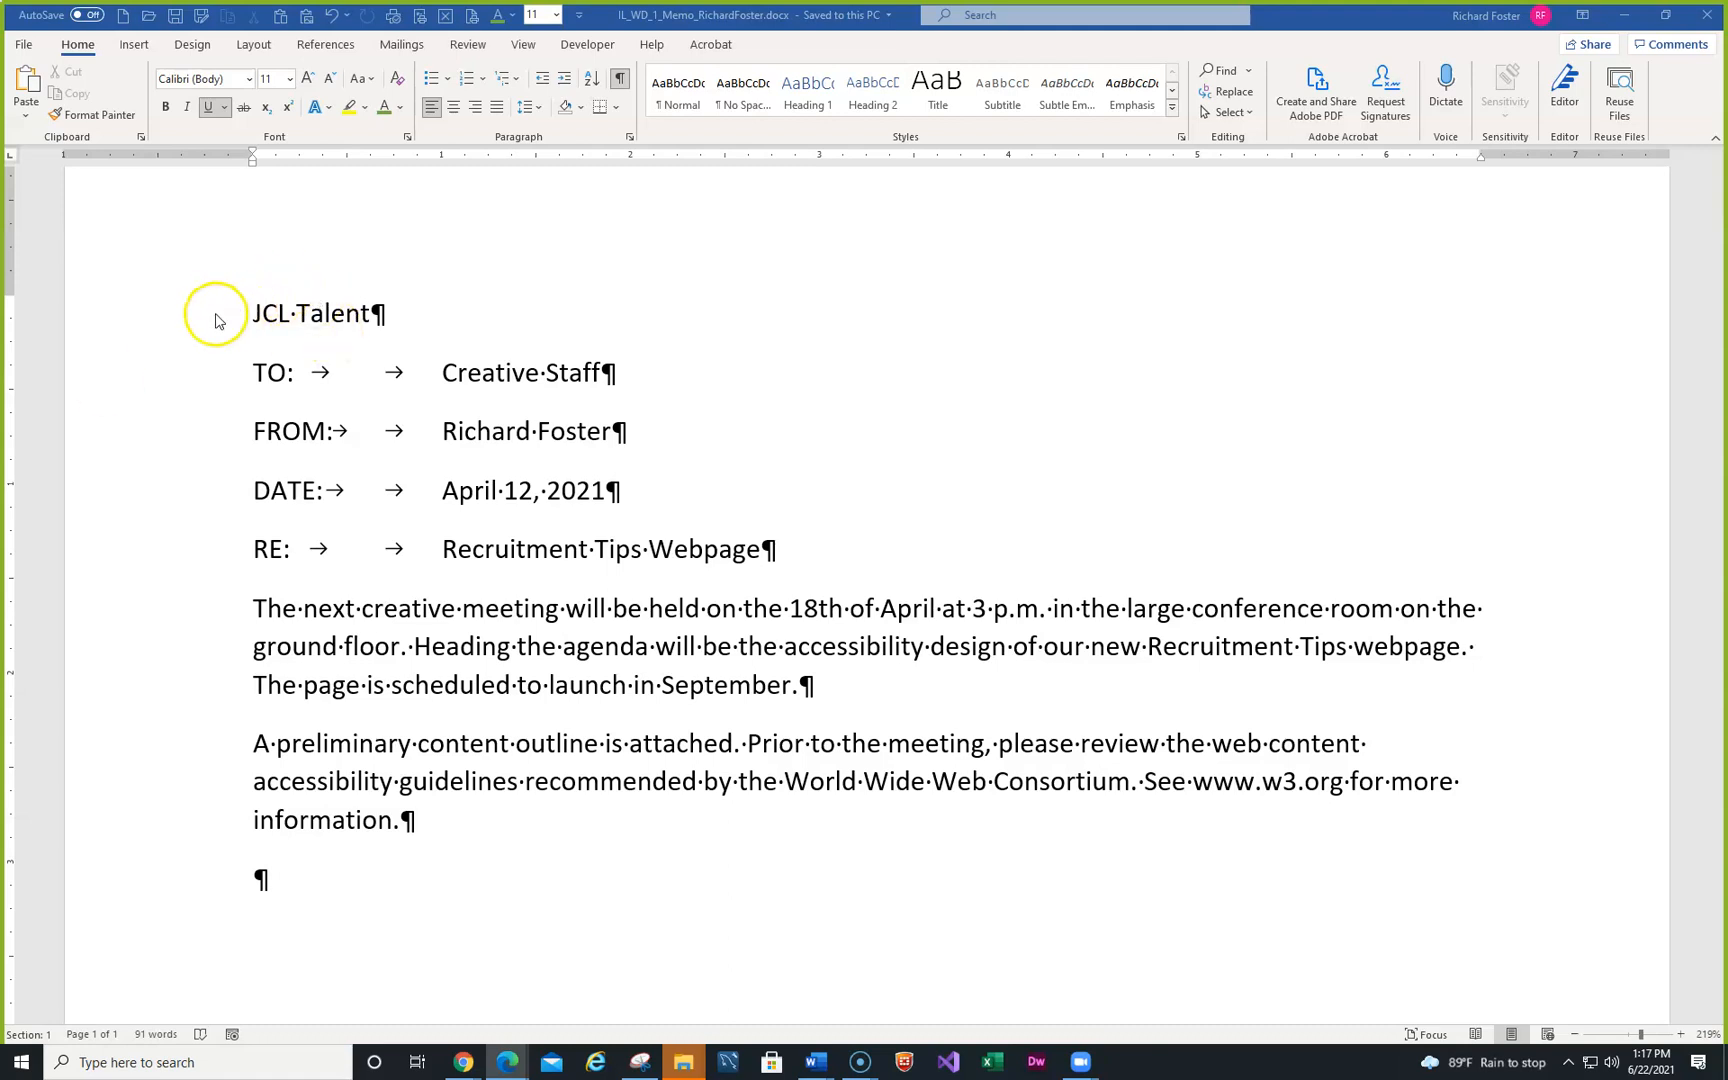
{"action": "left_click", "coordinate": [133, 318]}
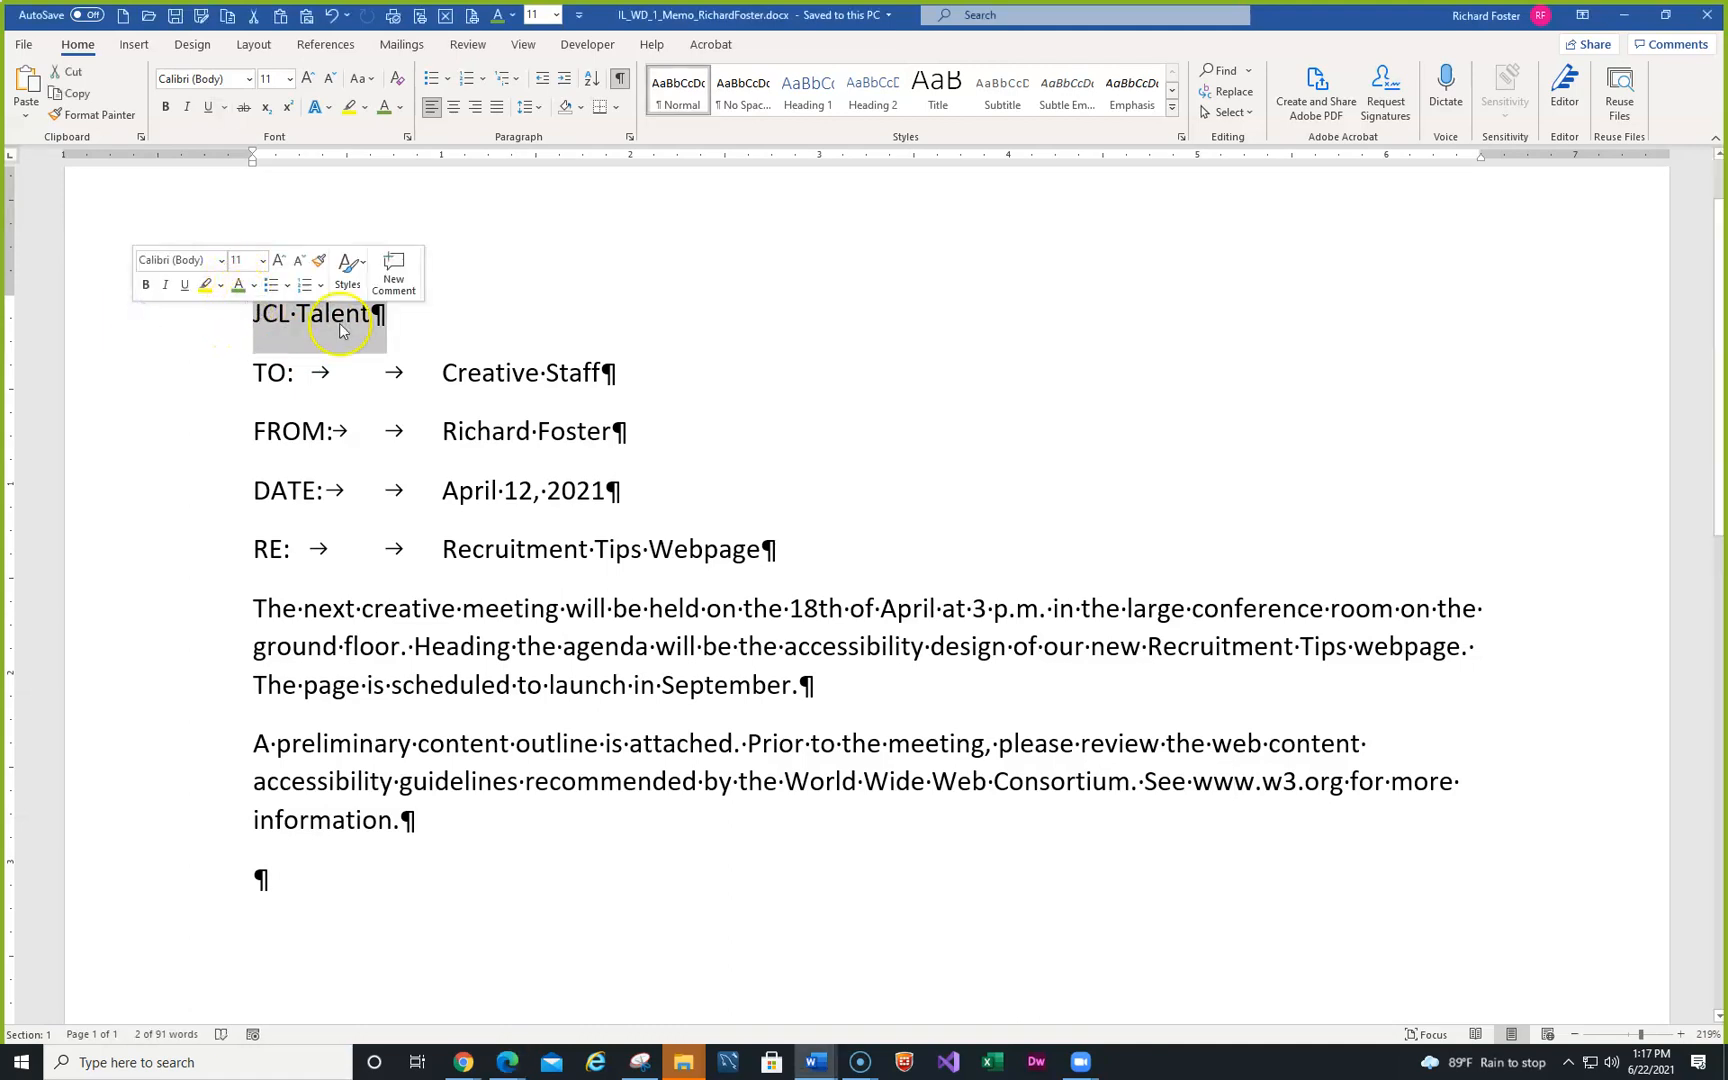
{"action": "left_click", "coordinate": [745, 395]}
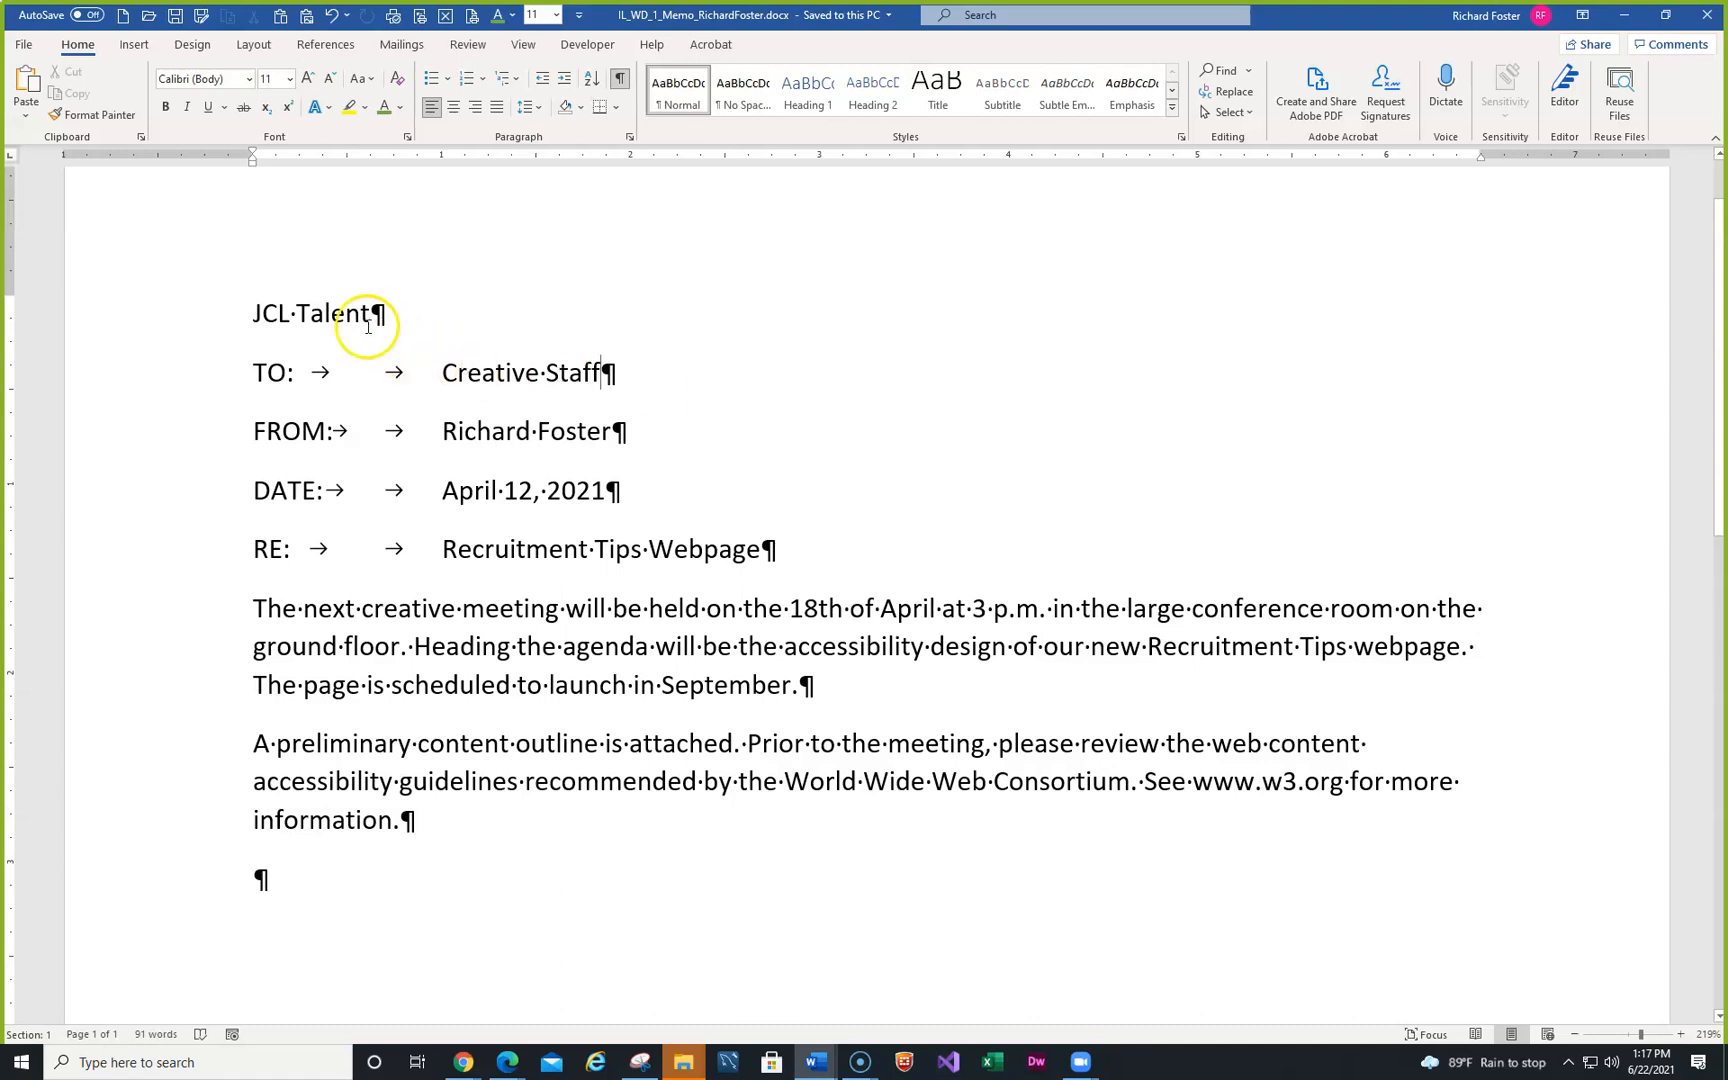
{"action": "left_click_drag", "start_coordinate": [253, 313], "coordinate": [365, 314]}
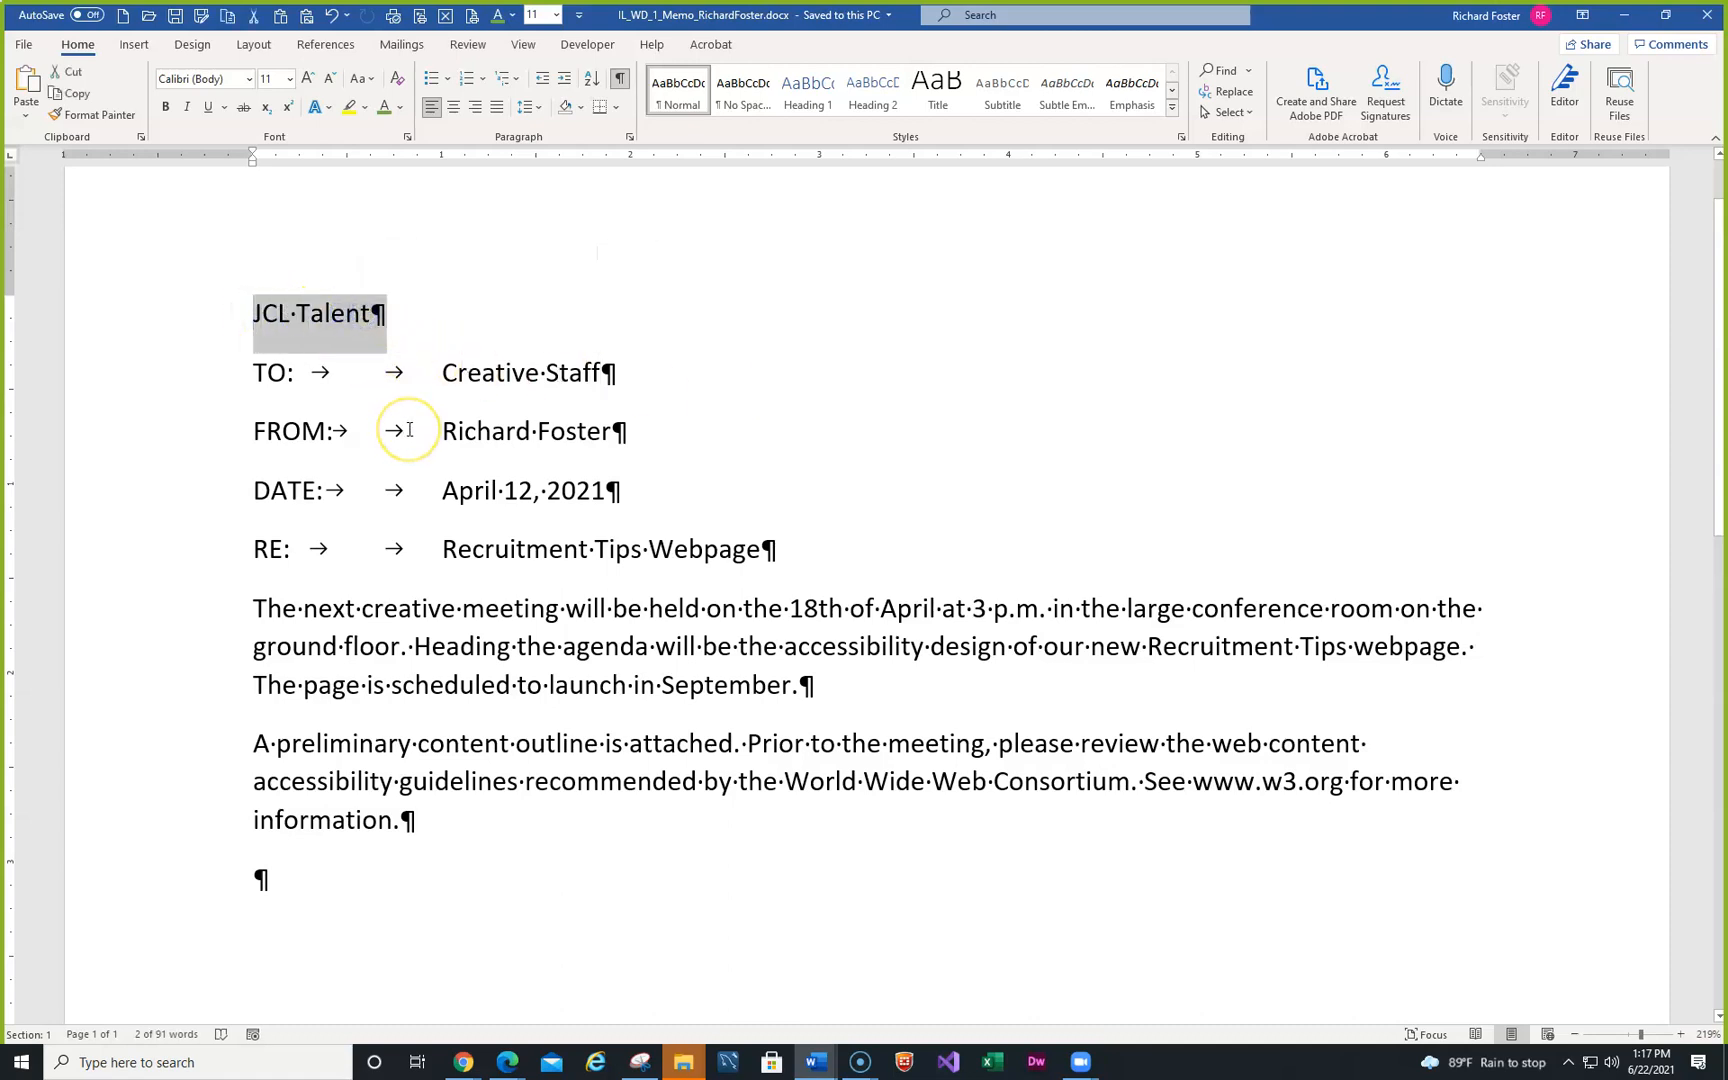
{"action": "right_click", "coordinate": [315, 317]}
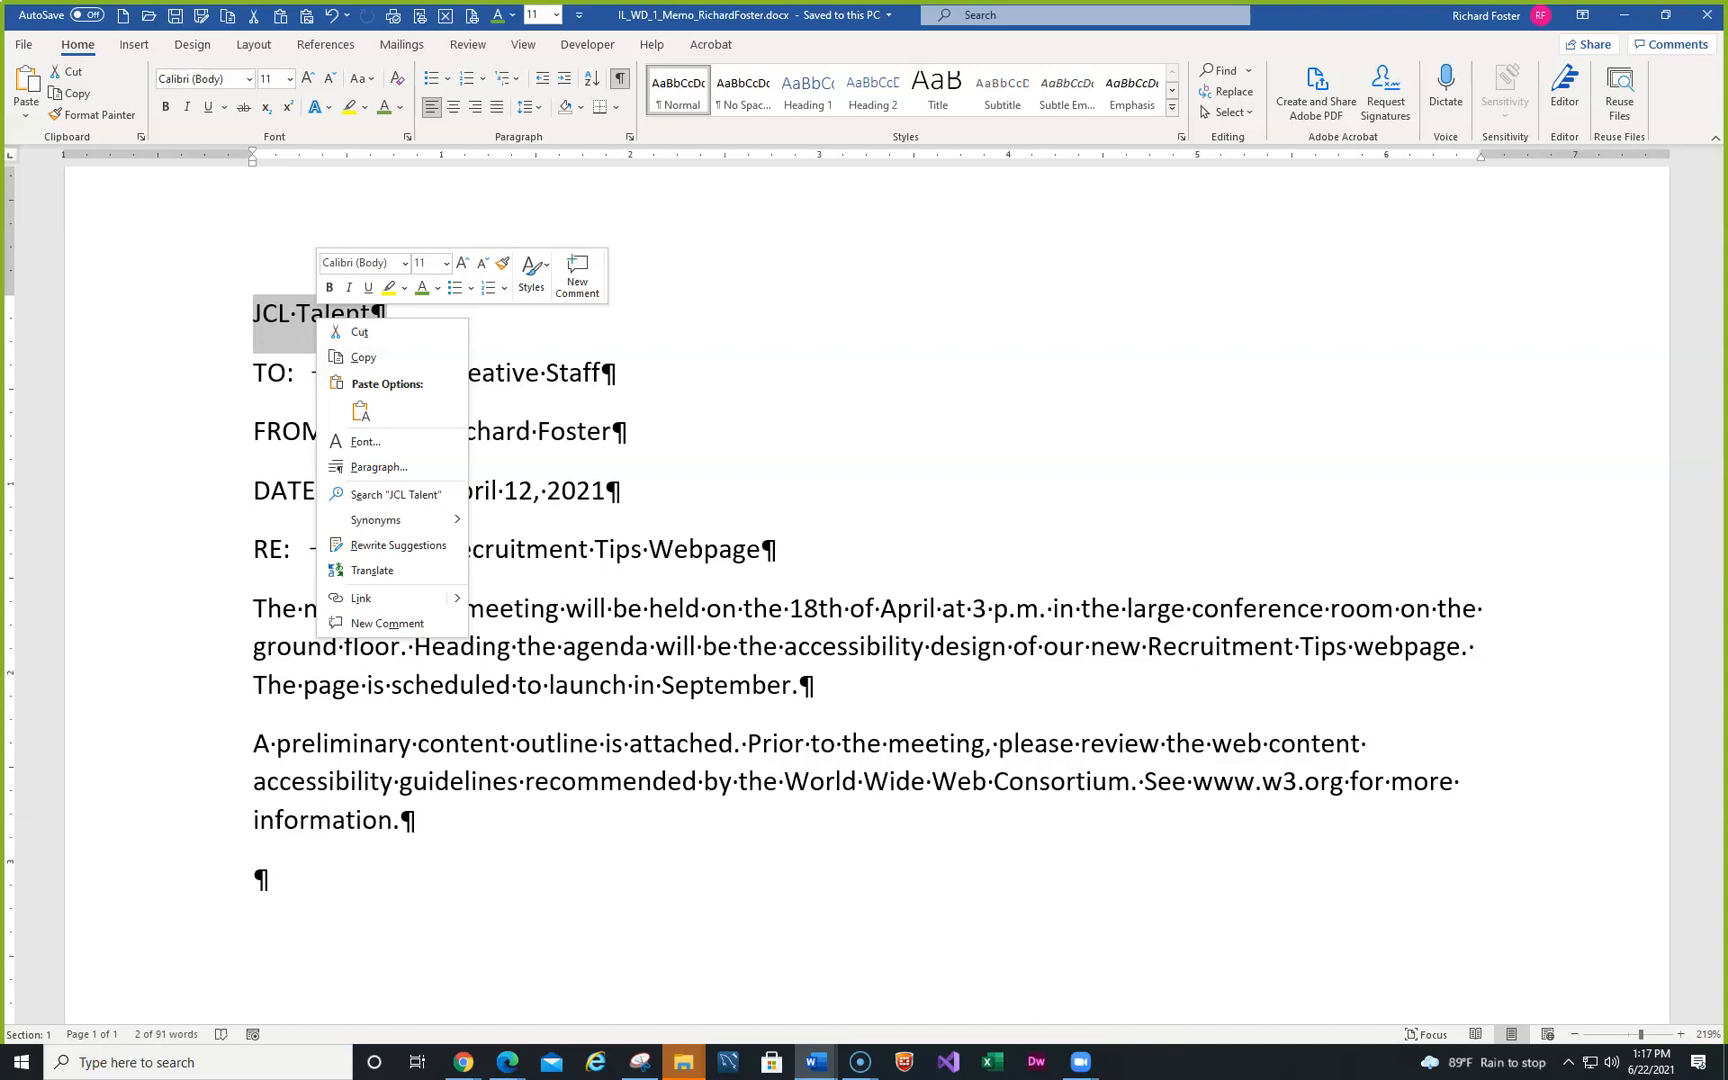
{"action": "key", "text": "alt+Tab"}
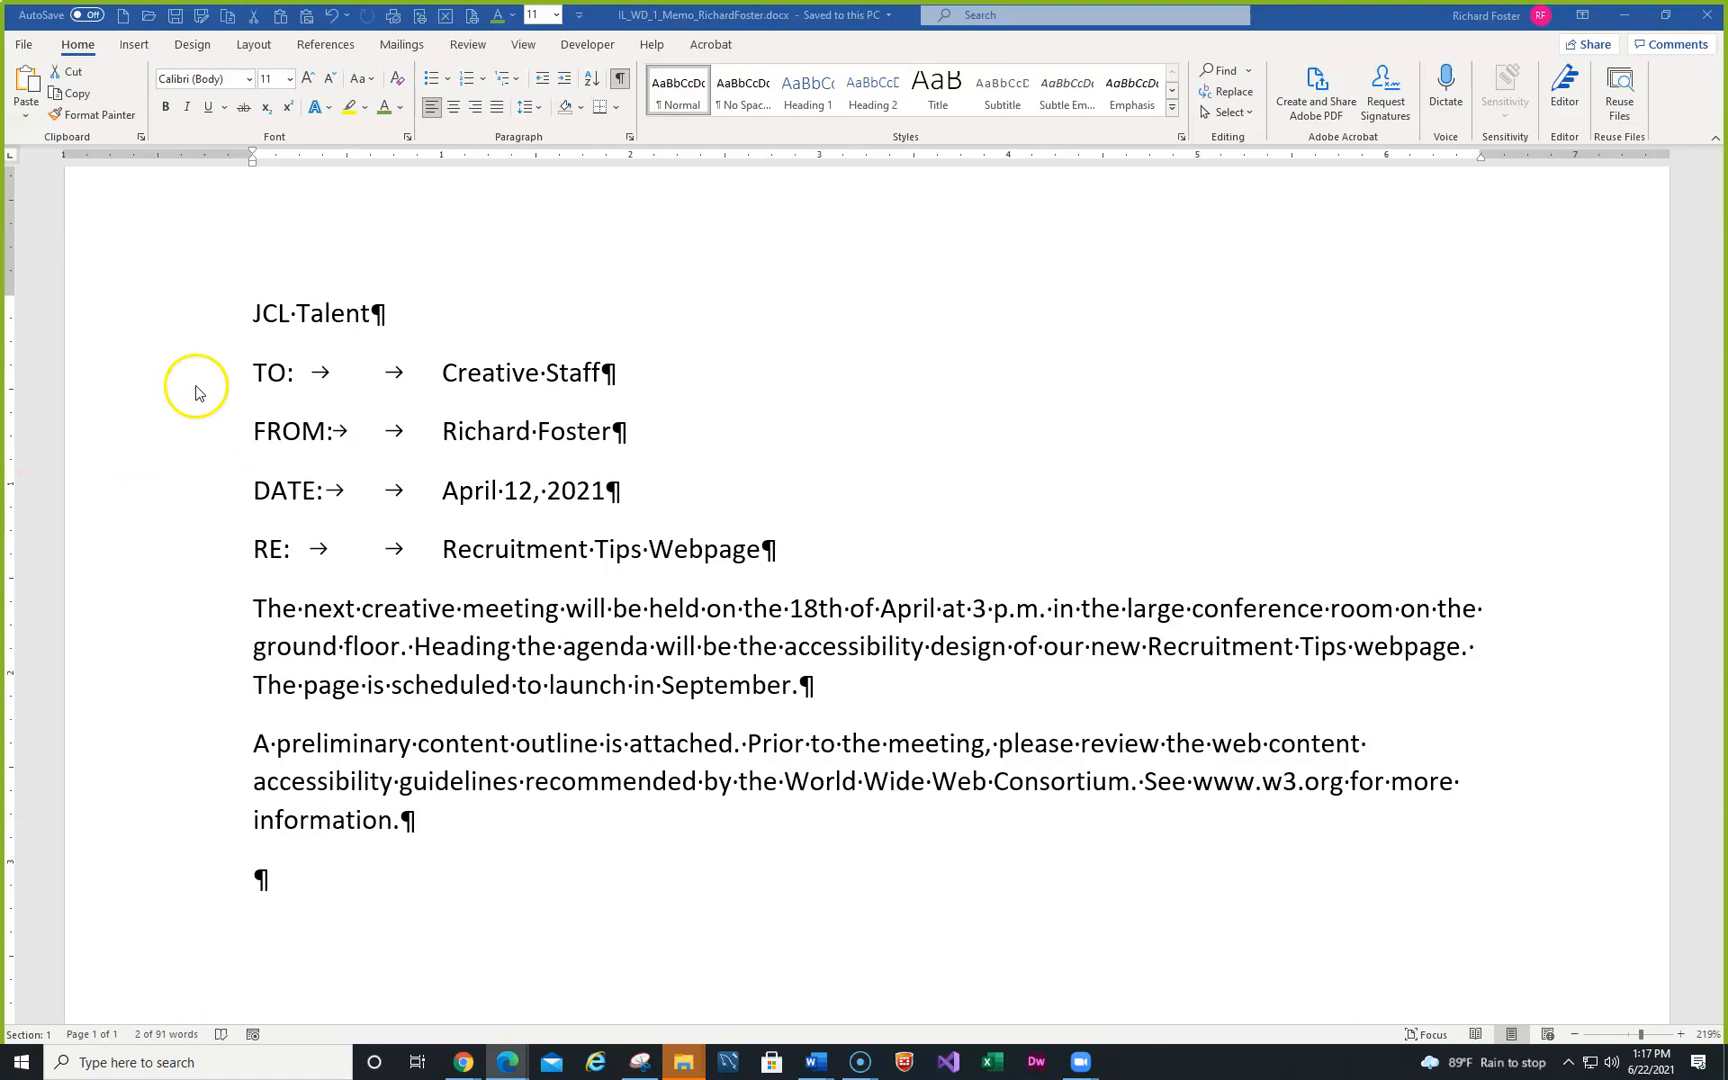
- Make the JCL Talent heading bold, italic, underlined and one font size larger
{"action": "left_click", "coordinate": [128, 322]}
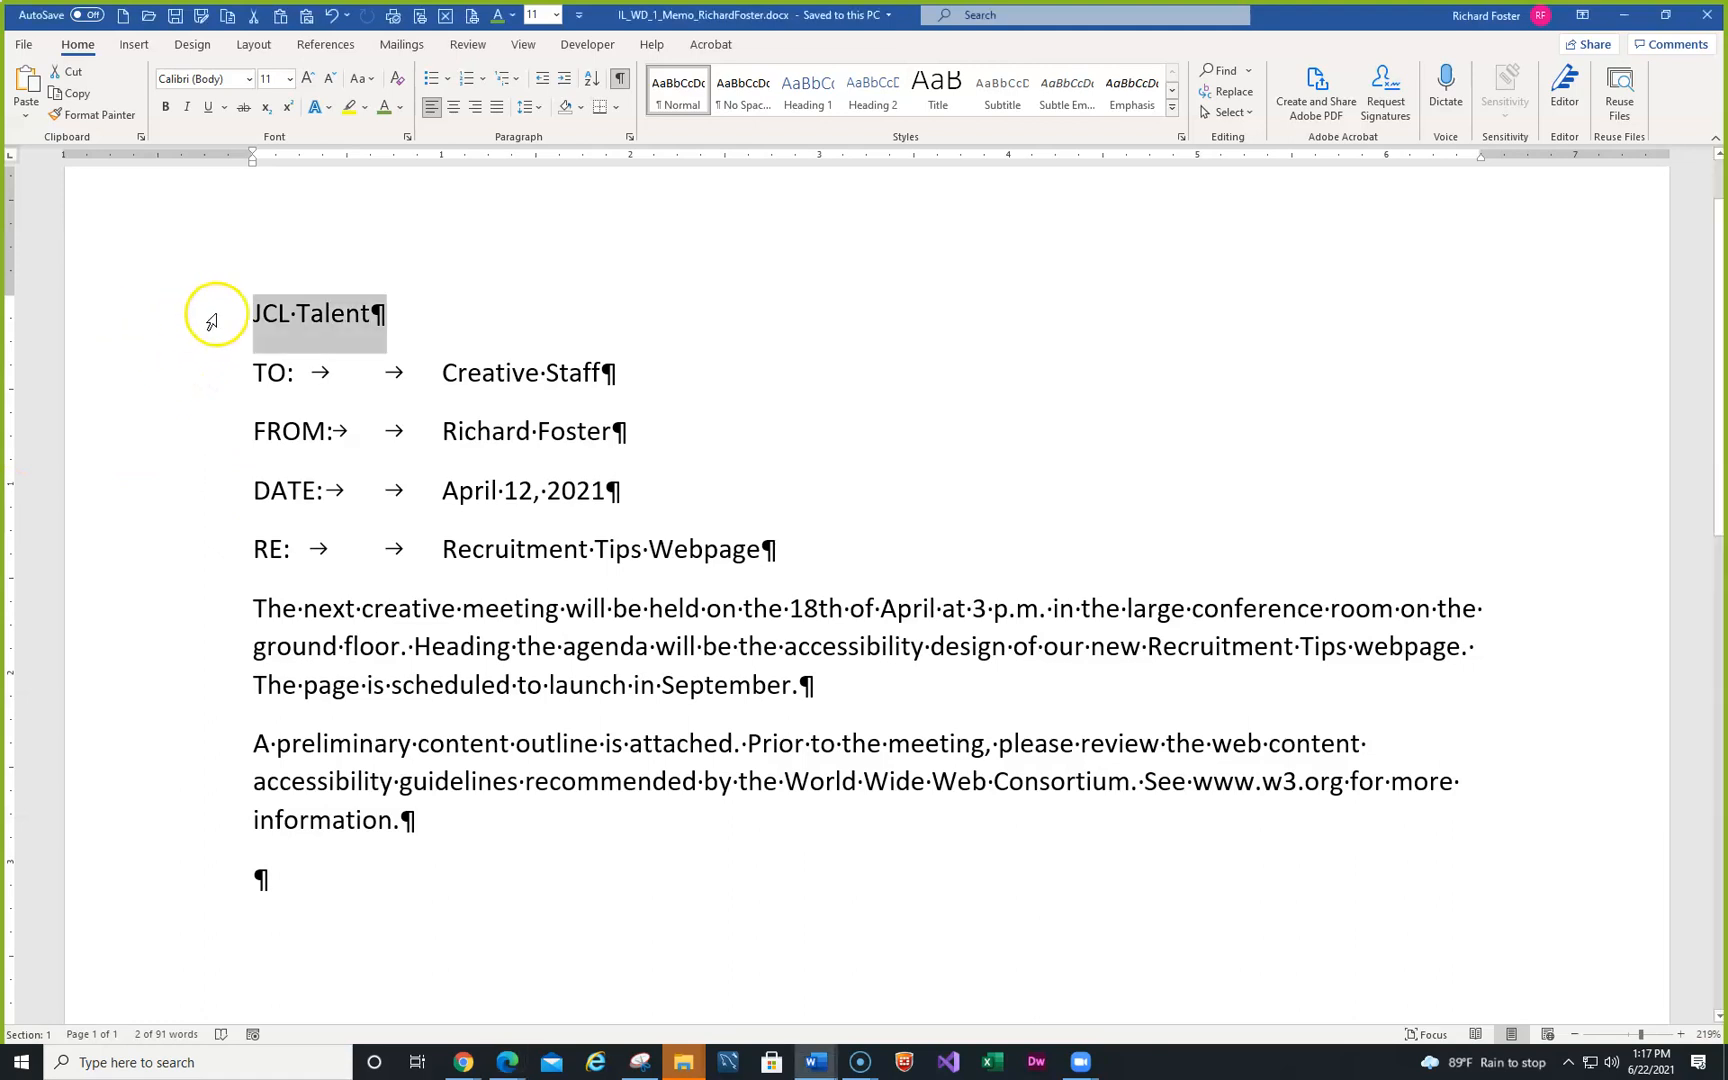
{"action": "right_click", "coordinate": [286, 313]}
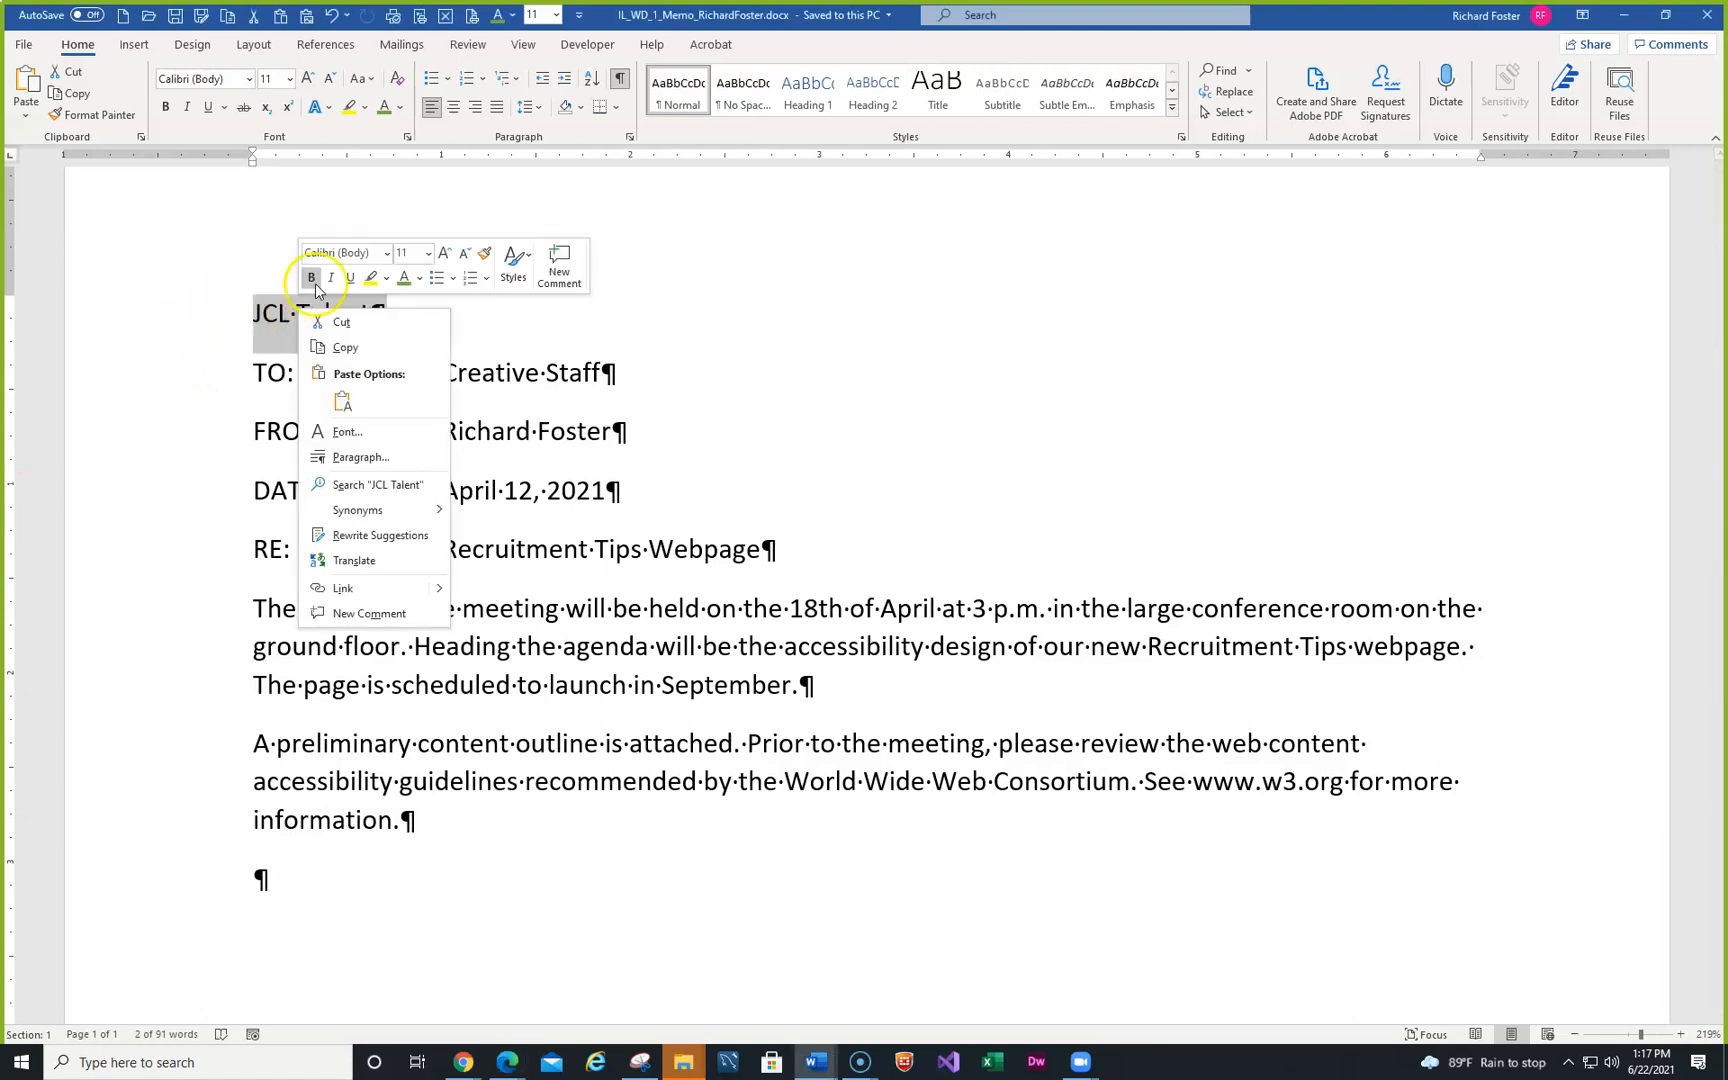
{"action": "left_click", "coordinate": [313, 285]}
{"action": "left_click", "coordinate": [333, 282]}
{"action": "left_click", "coordinate": [351, 279]}
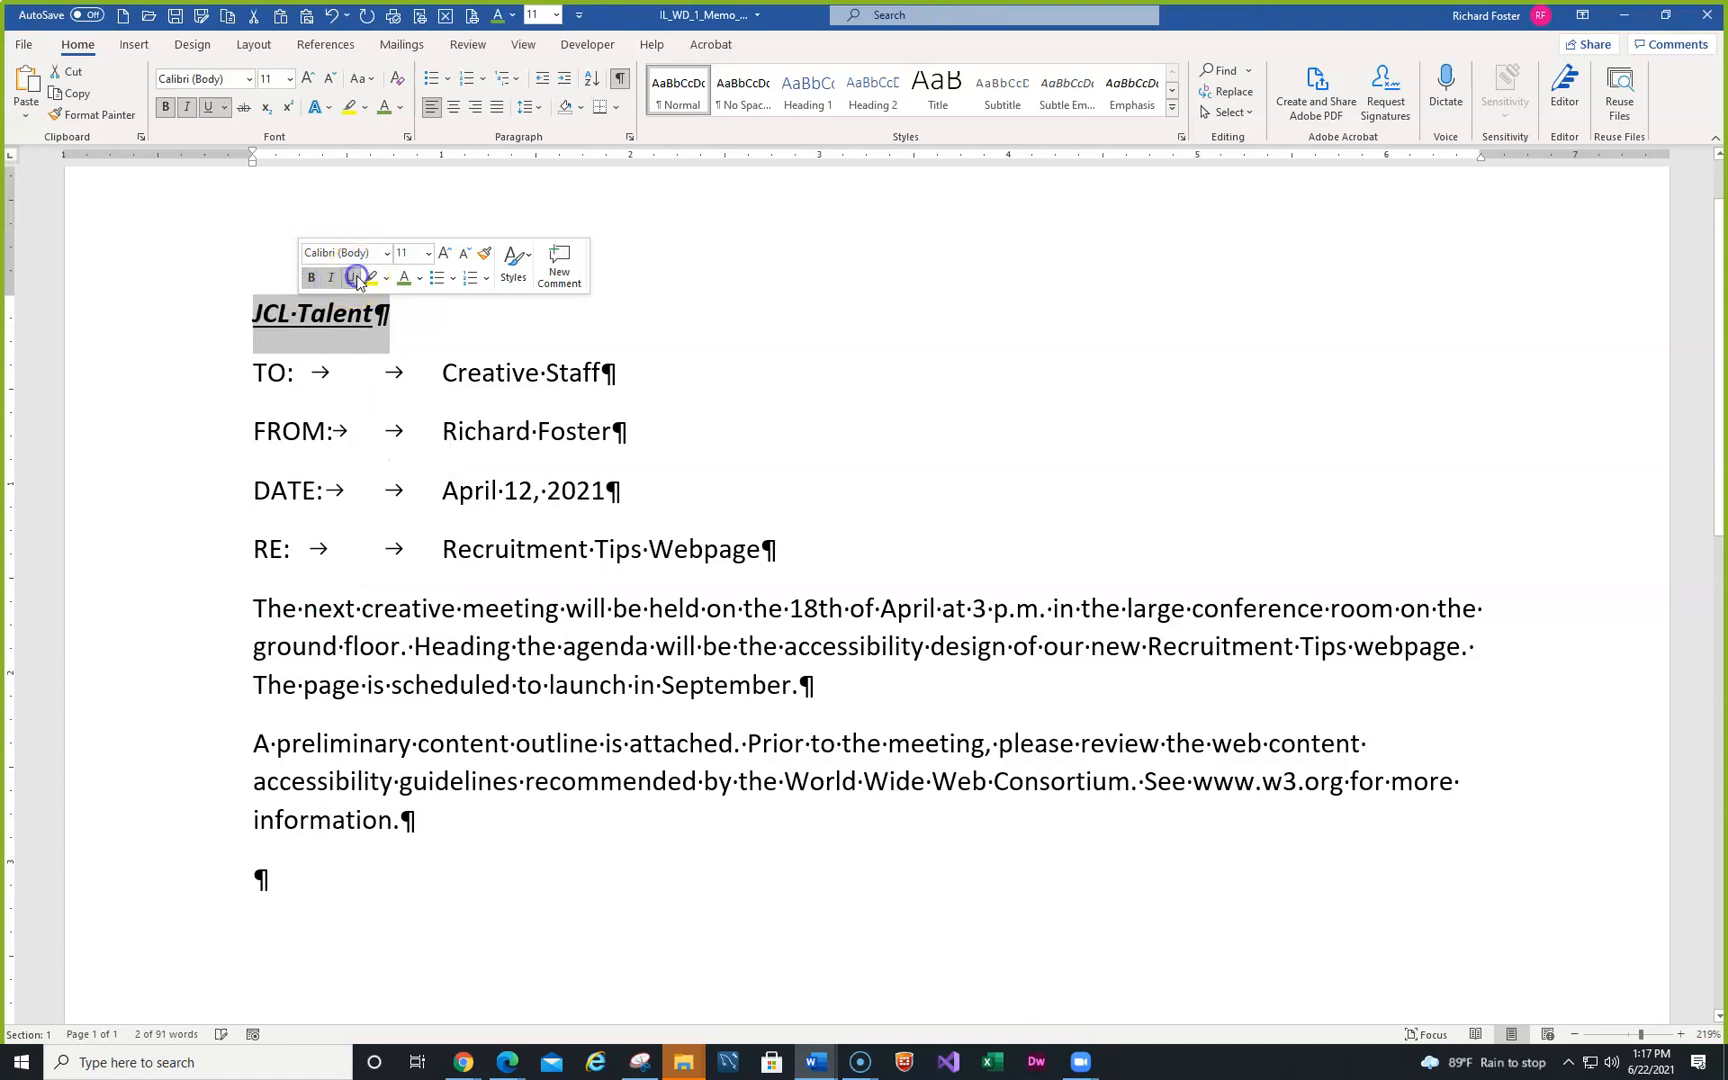
{"action": "left_click", "coordinate": [442, 258]}
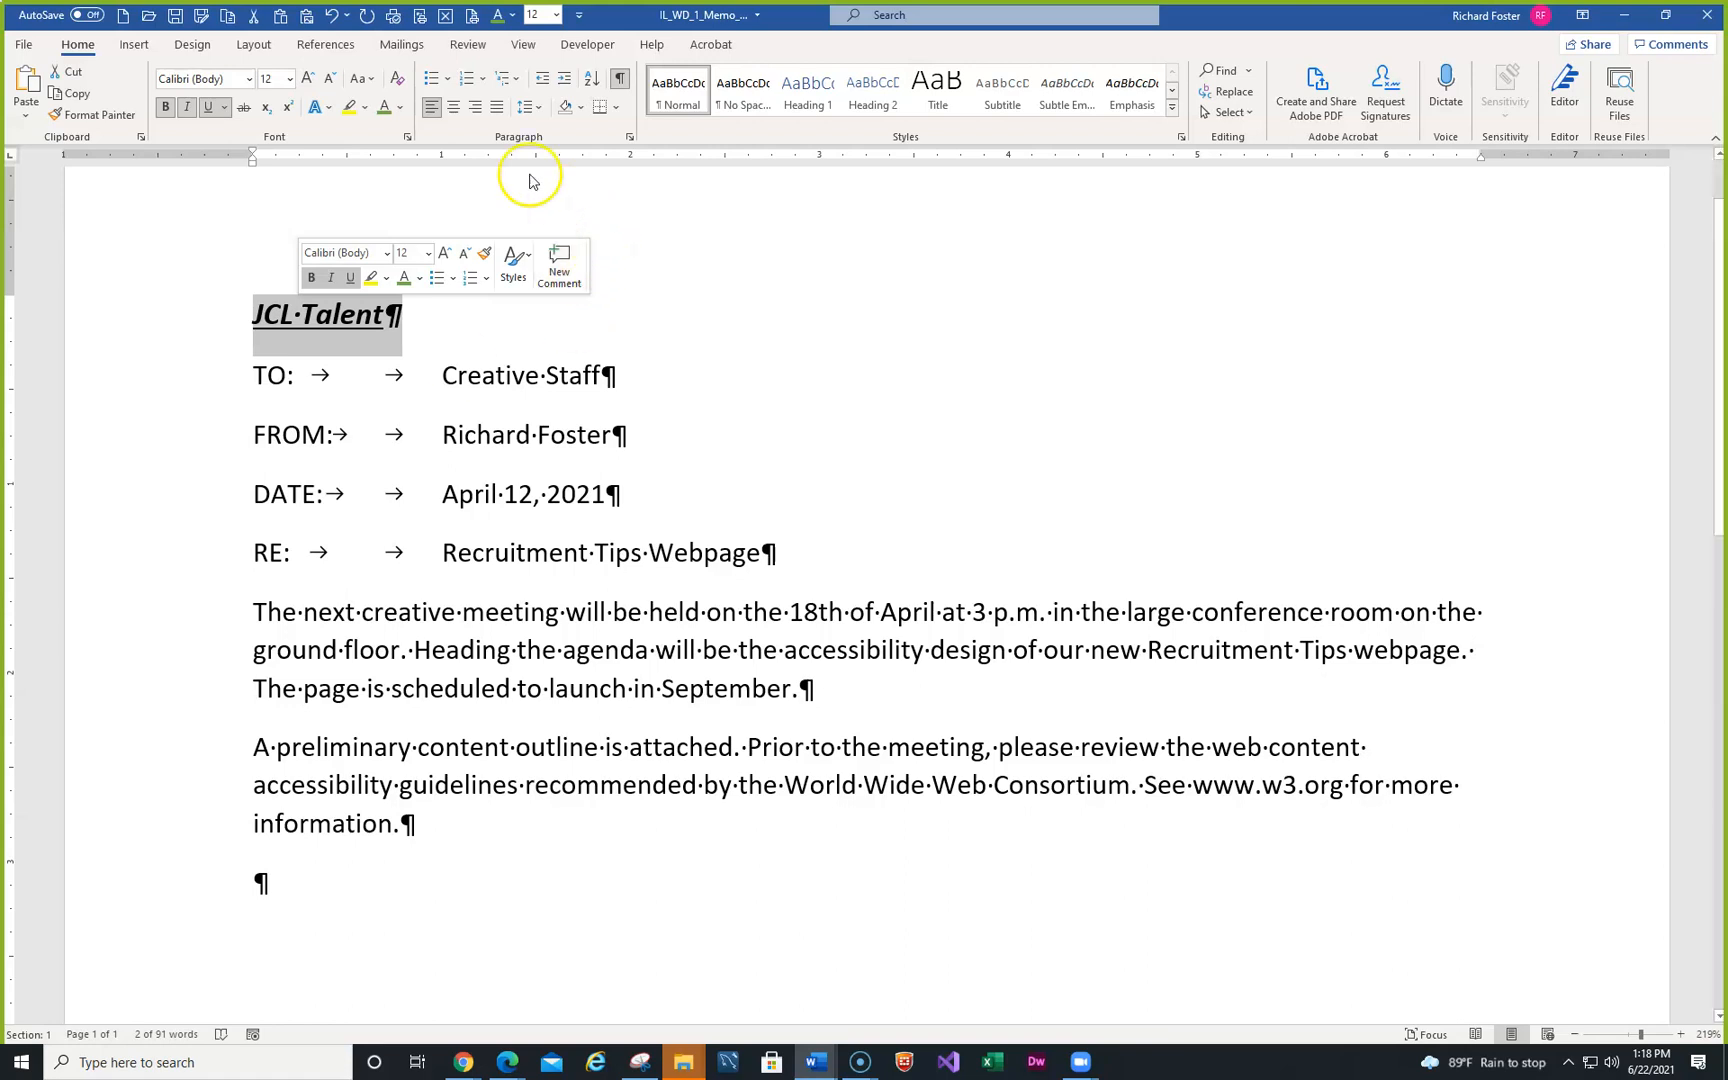
- Center the heading and change it to UPPERCASE, reading JCL TALENT
{"action": "left_click", "coordinate": [455, 117]}
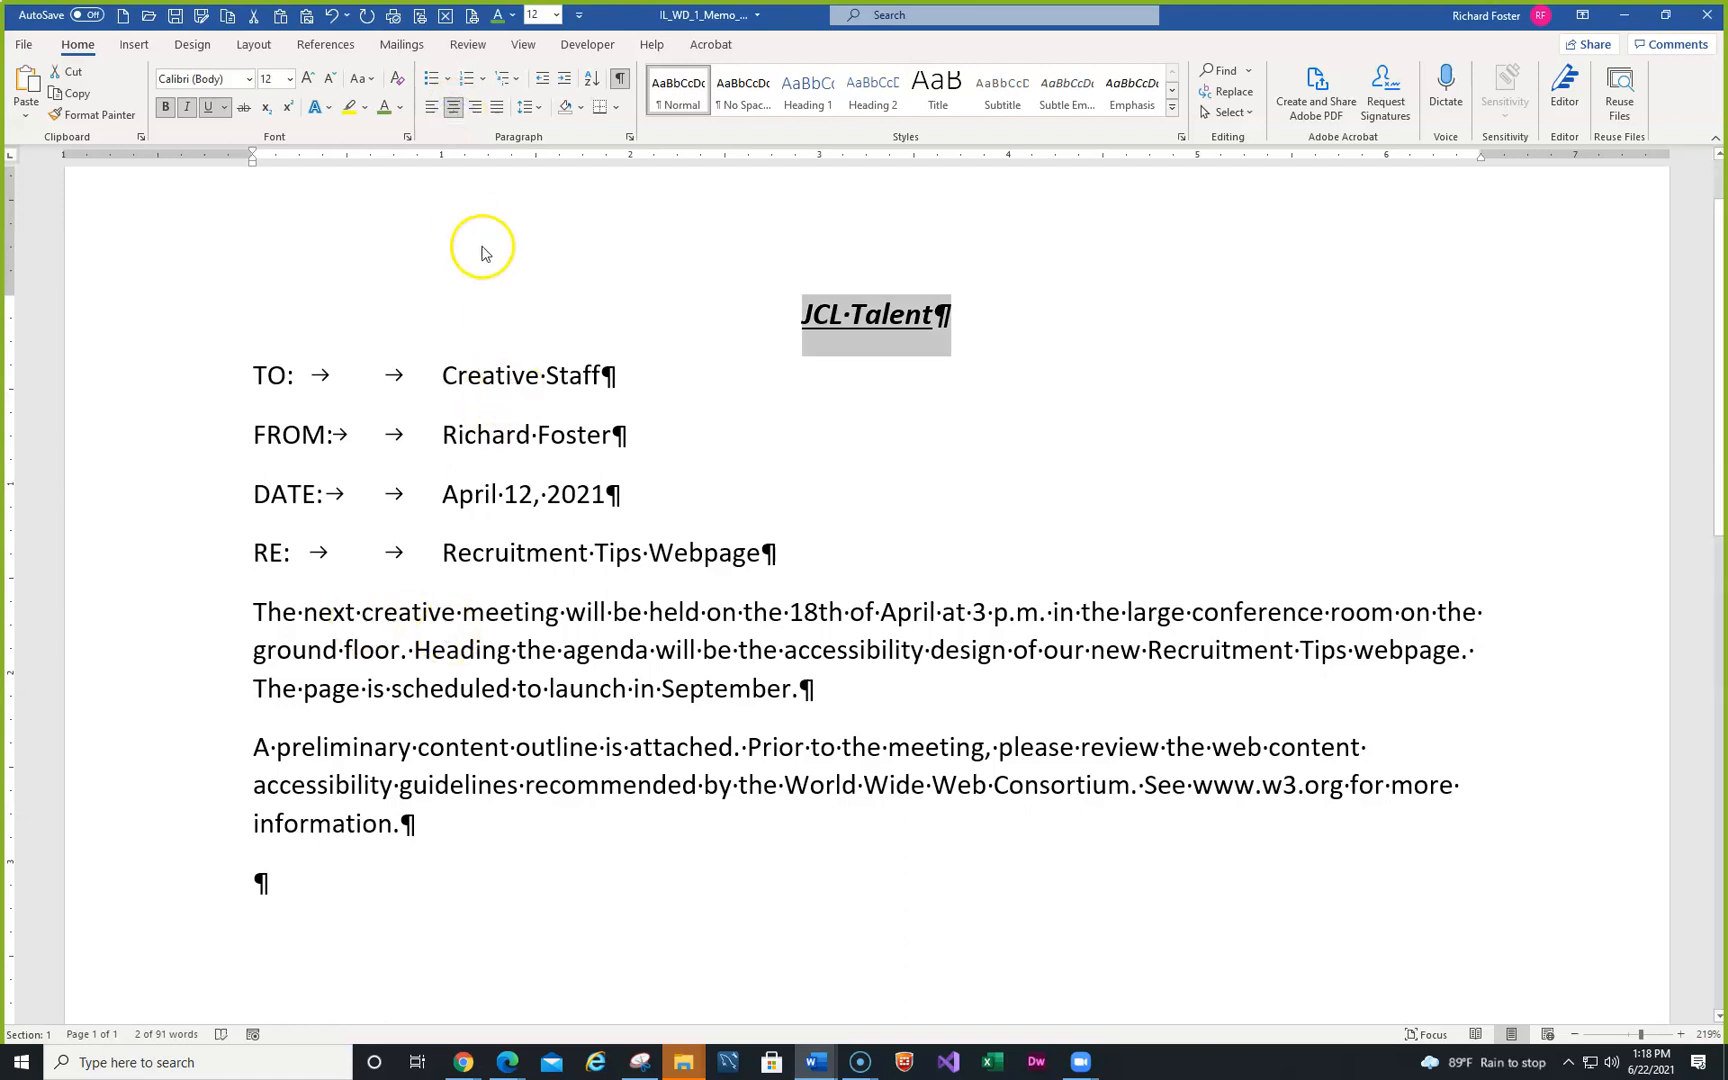
{"action": "left_click", "coordinate": [371, 80]}
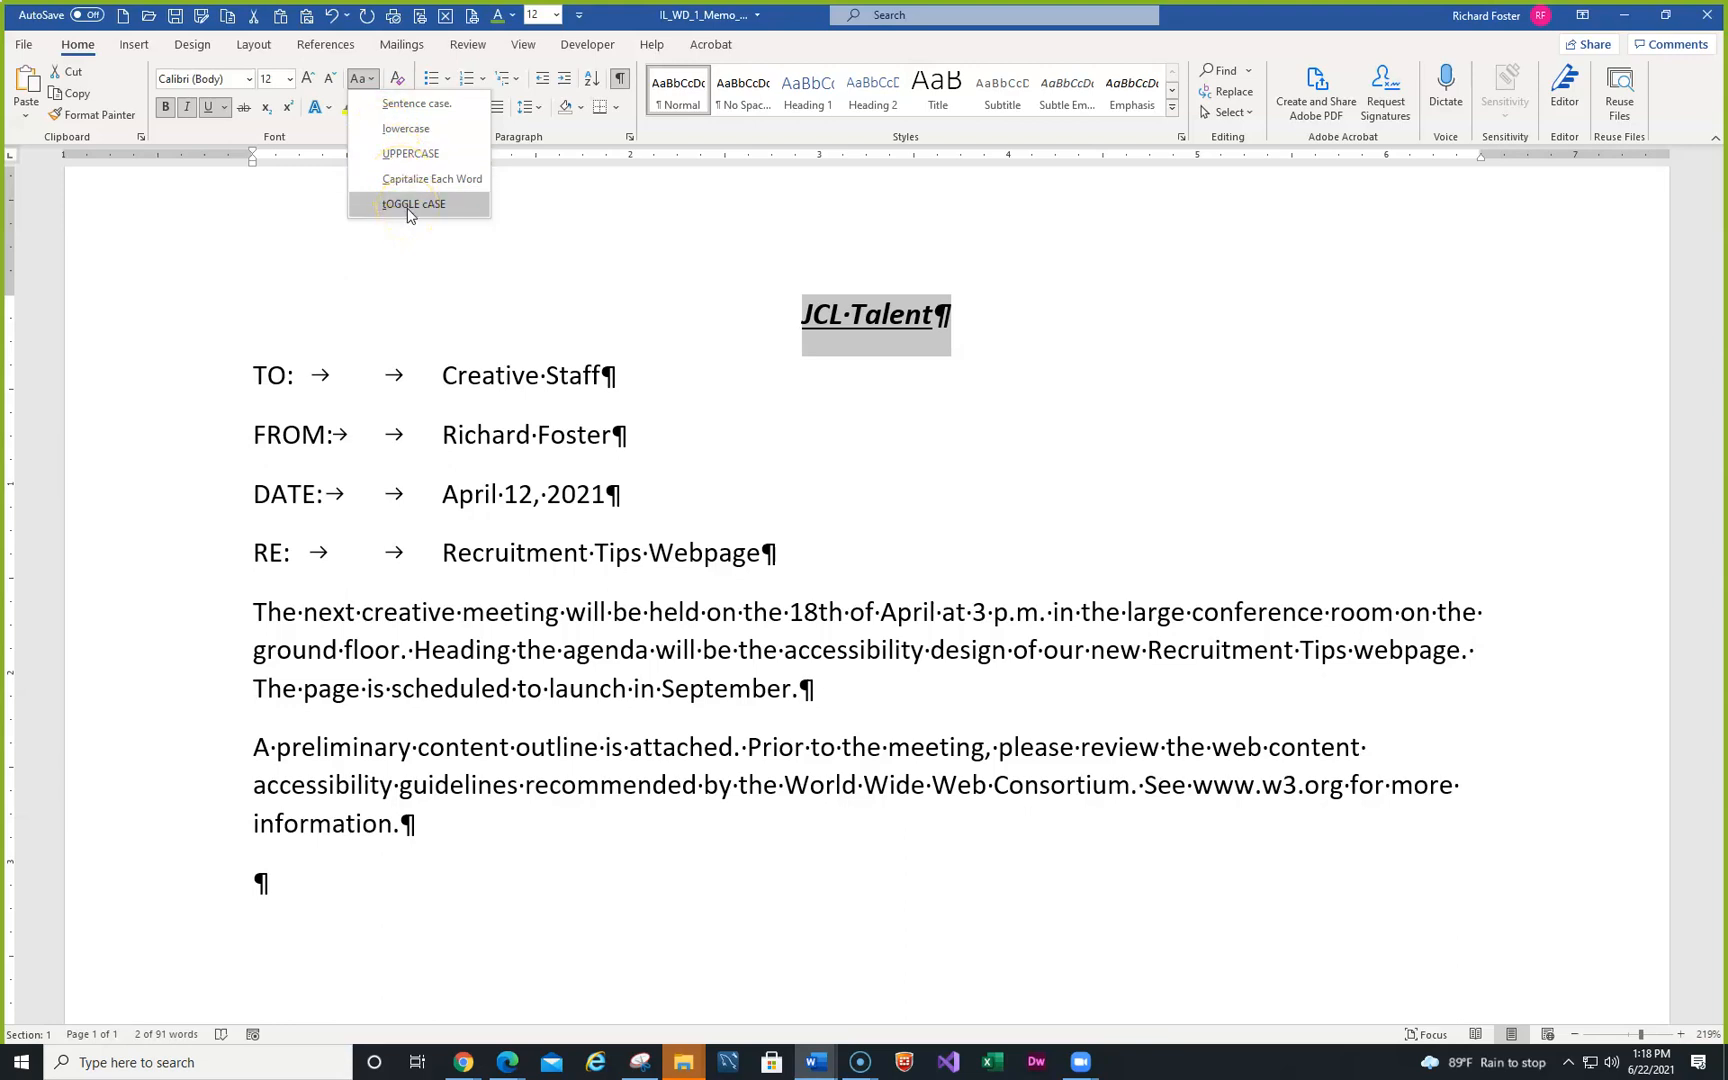
{"action": "left_click", "coordinate": [403, 155]}
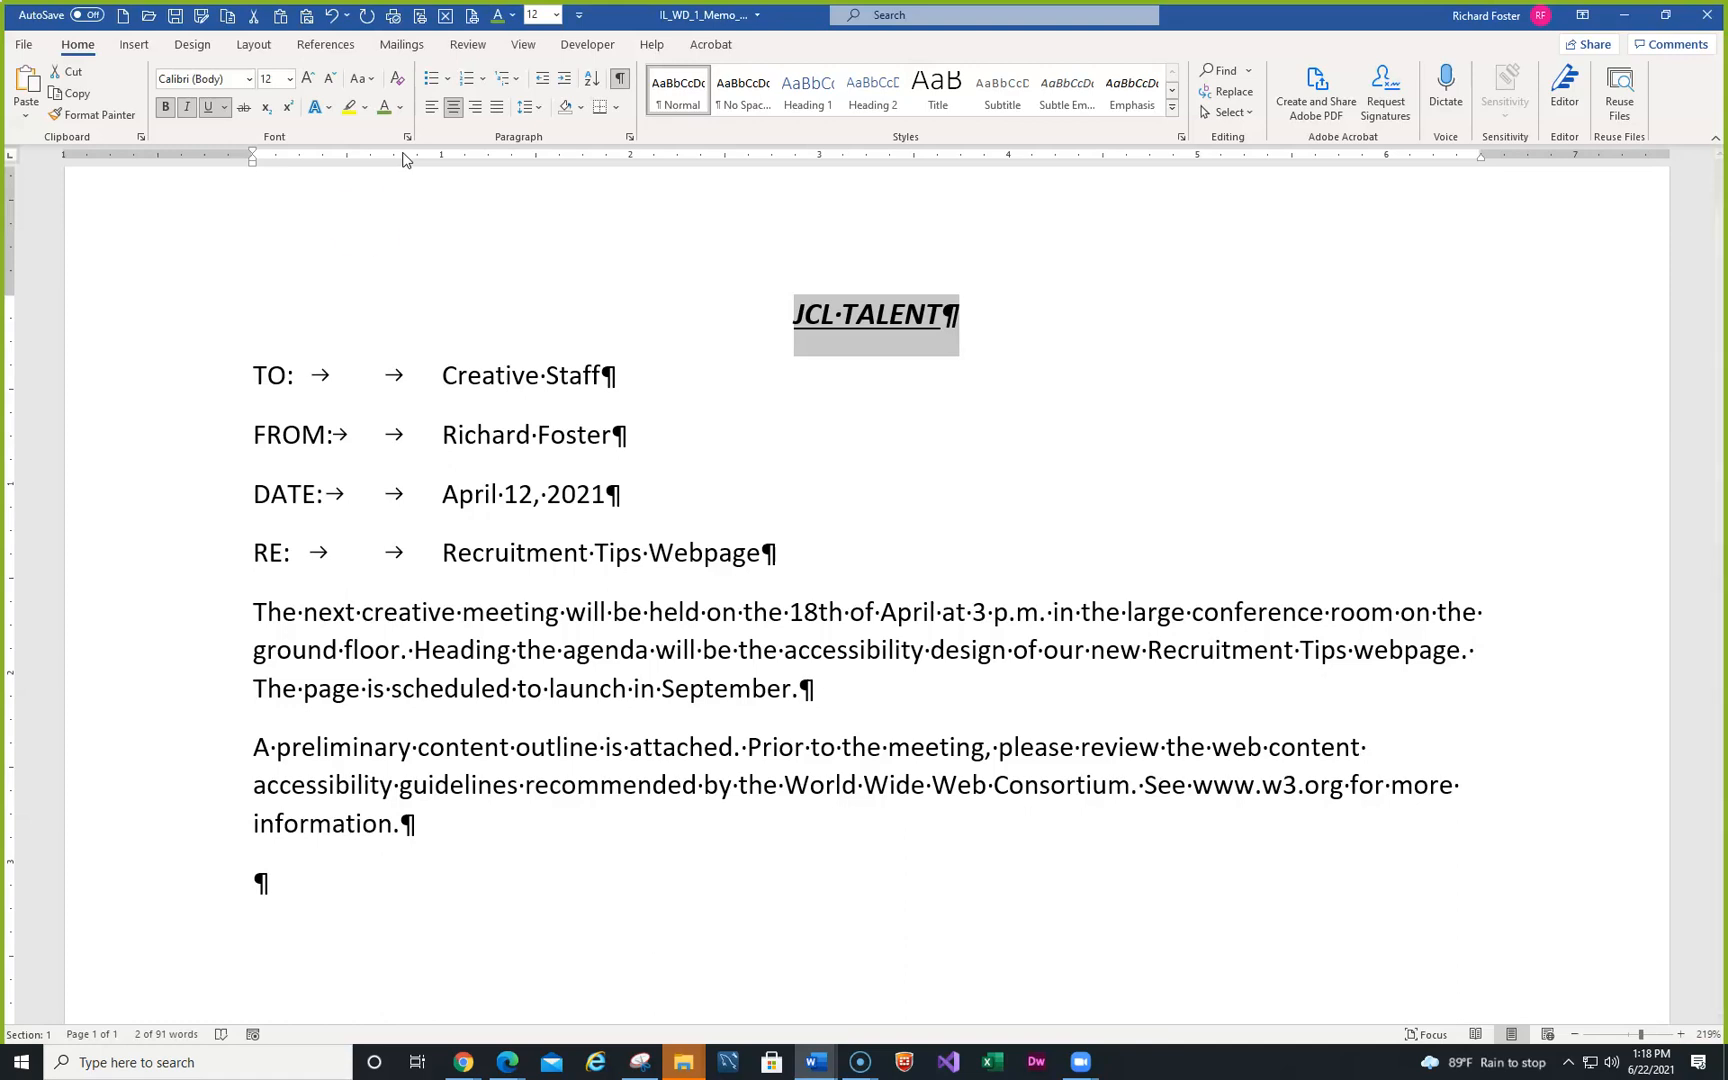
{"action": "left_click", "coordinate": [443, 550]}
- Toggle the RE subject's case twice back to normal, then add an empty paragraph after Webpage
{"action": "left_click_drag", "start_coordinate": [443, 550], "coordinate": [767, 557]}
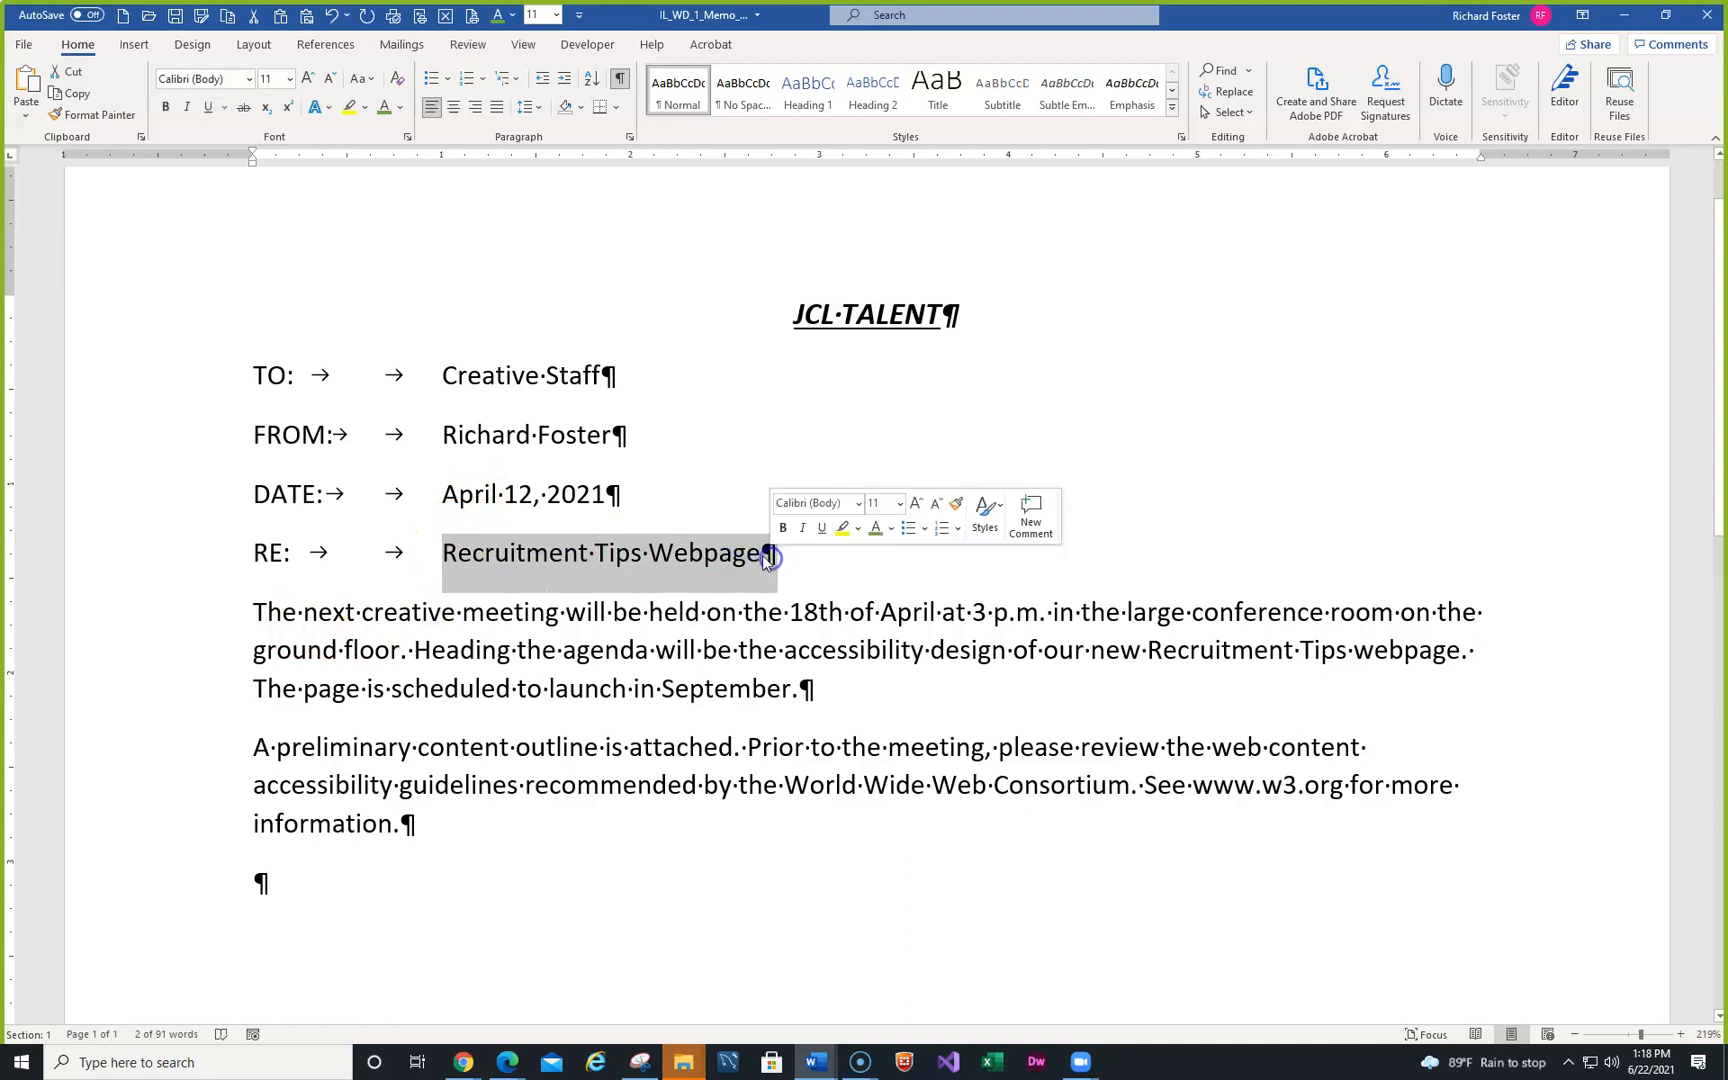
{"action": "left_click", "coordinate": [365, 82]}
{"action": "left_click", "coordinate": [401, 204]}
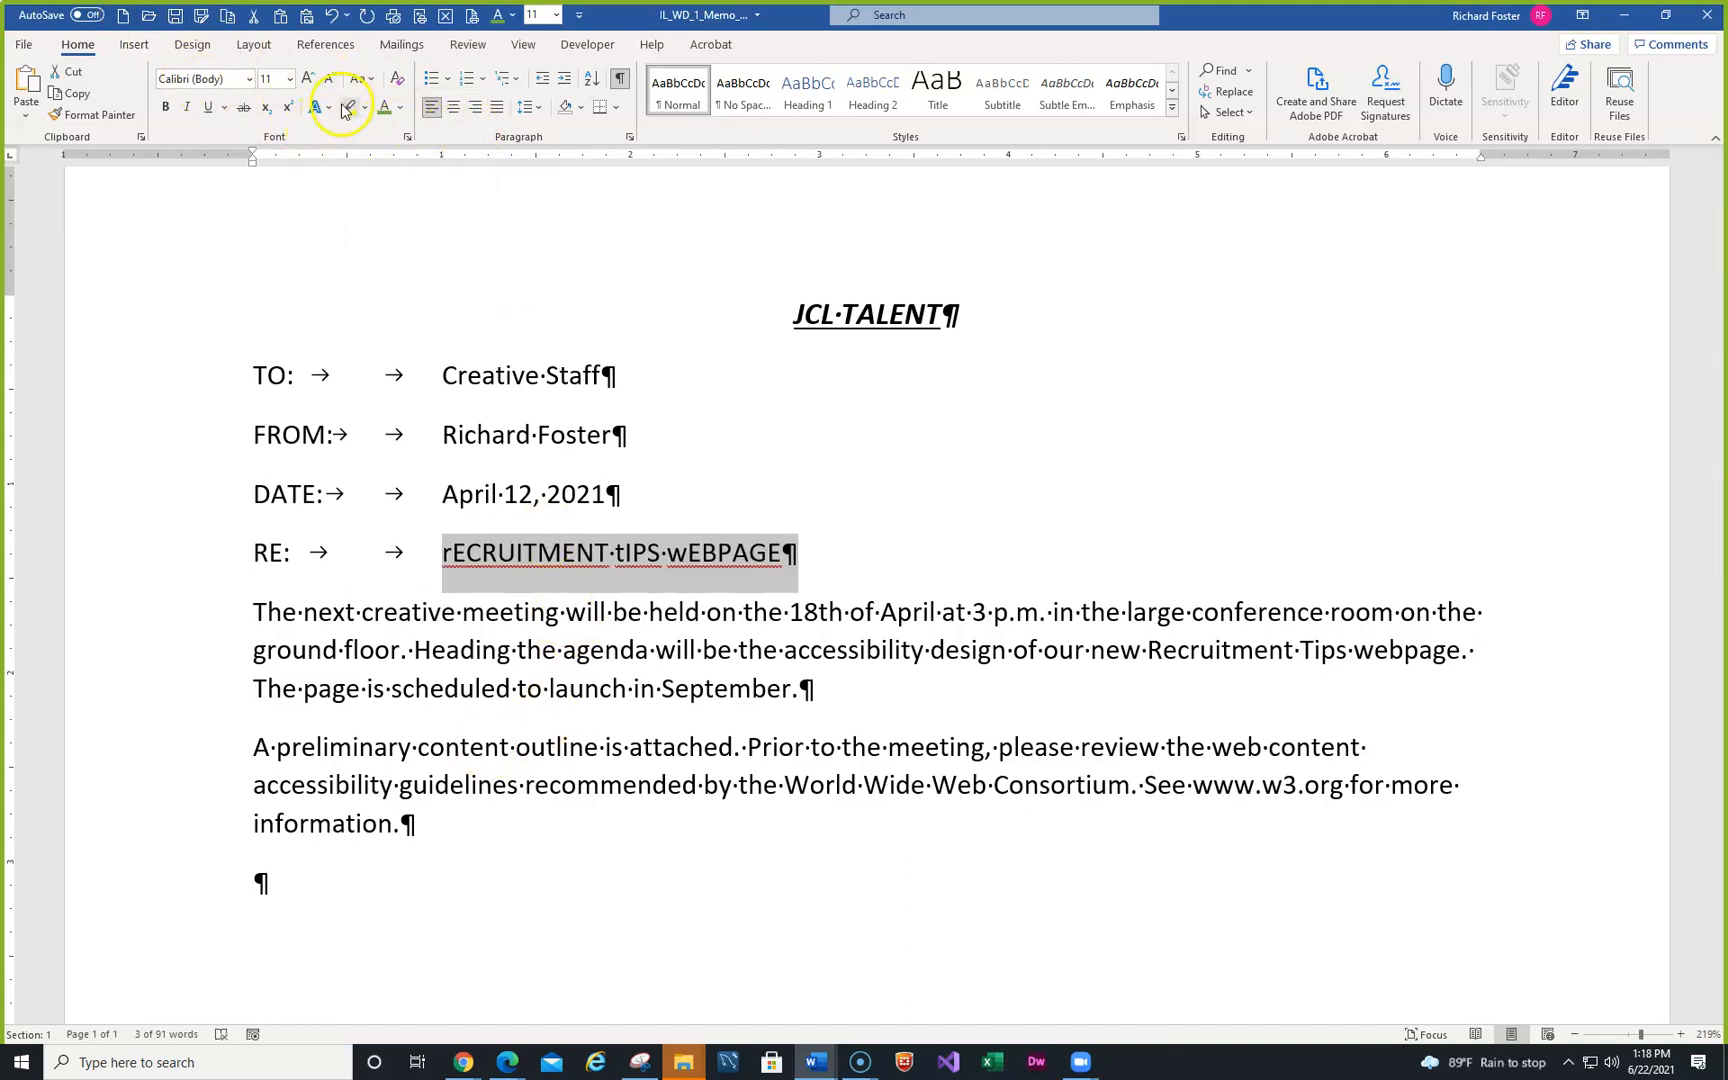
{"action": "left_click", "coordinate": [370, 81]}
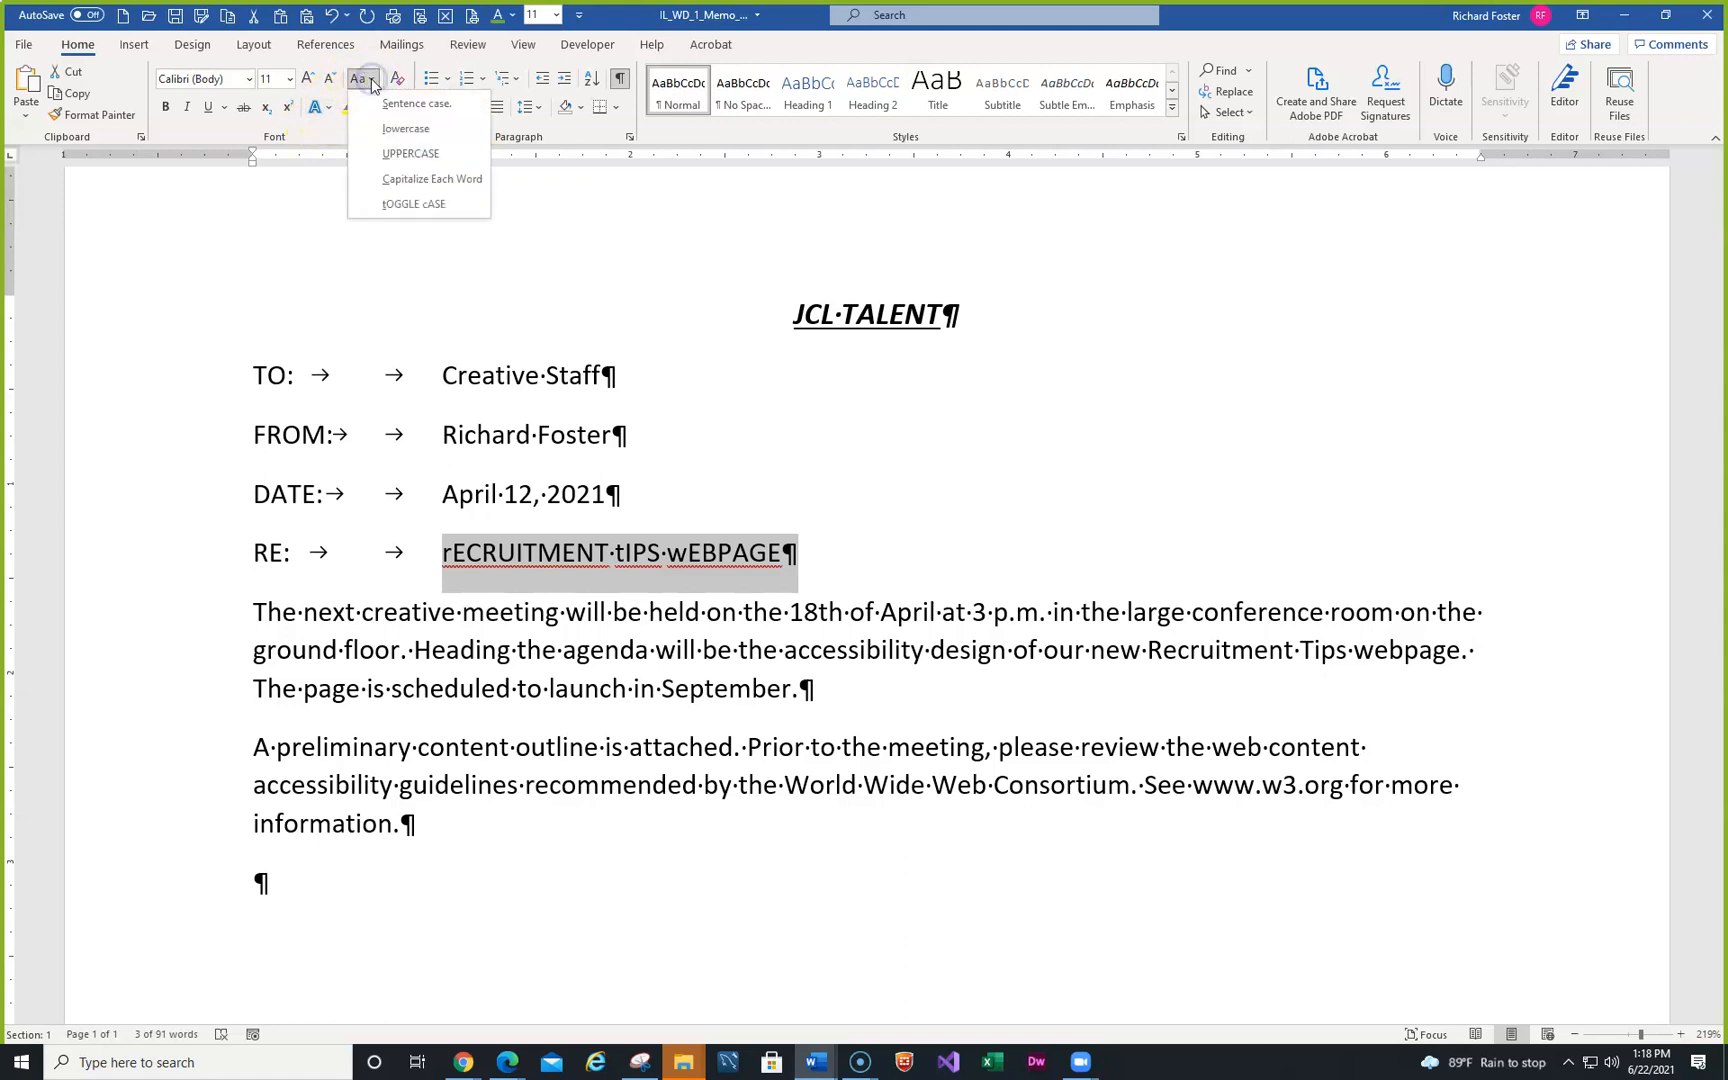
{"action": "left_click", "coordinate": [399, 203]}
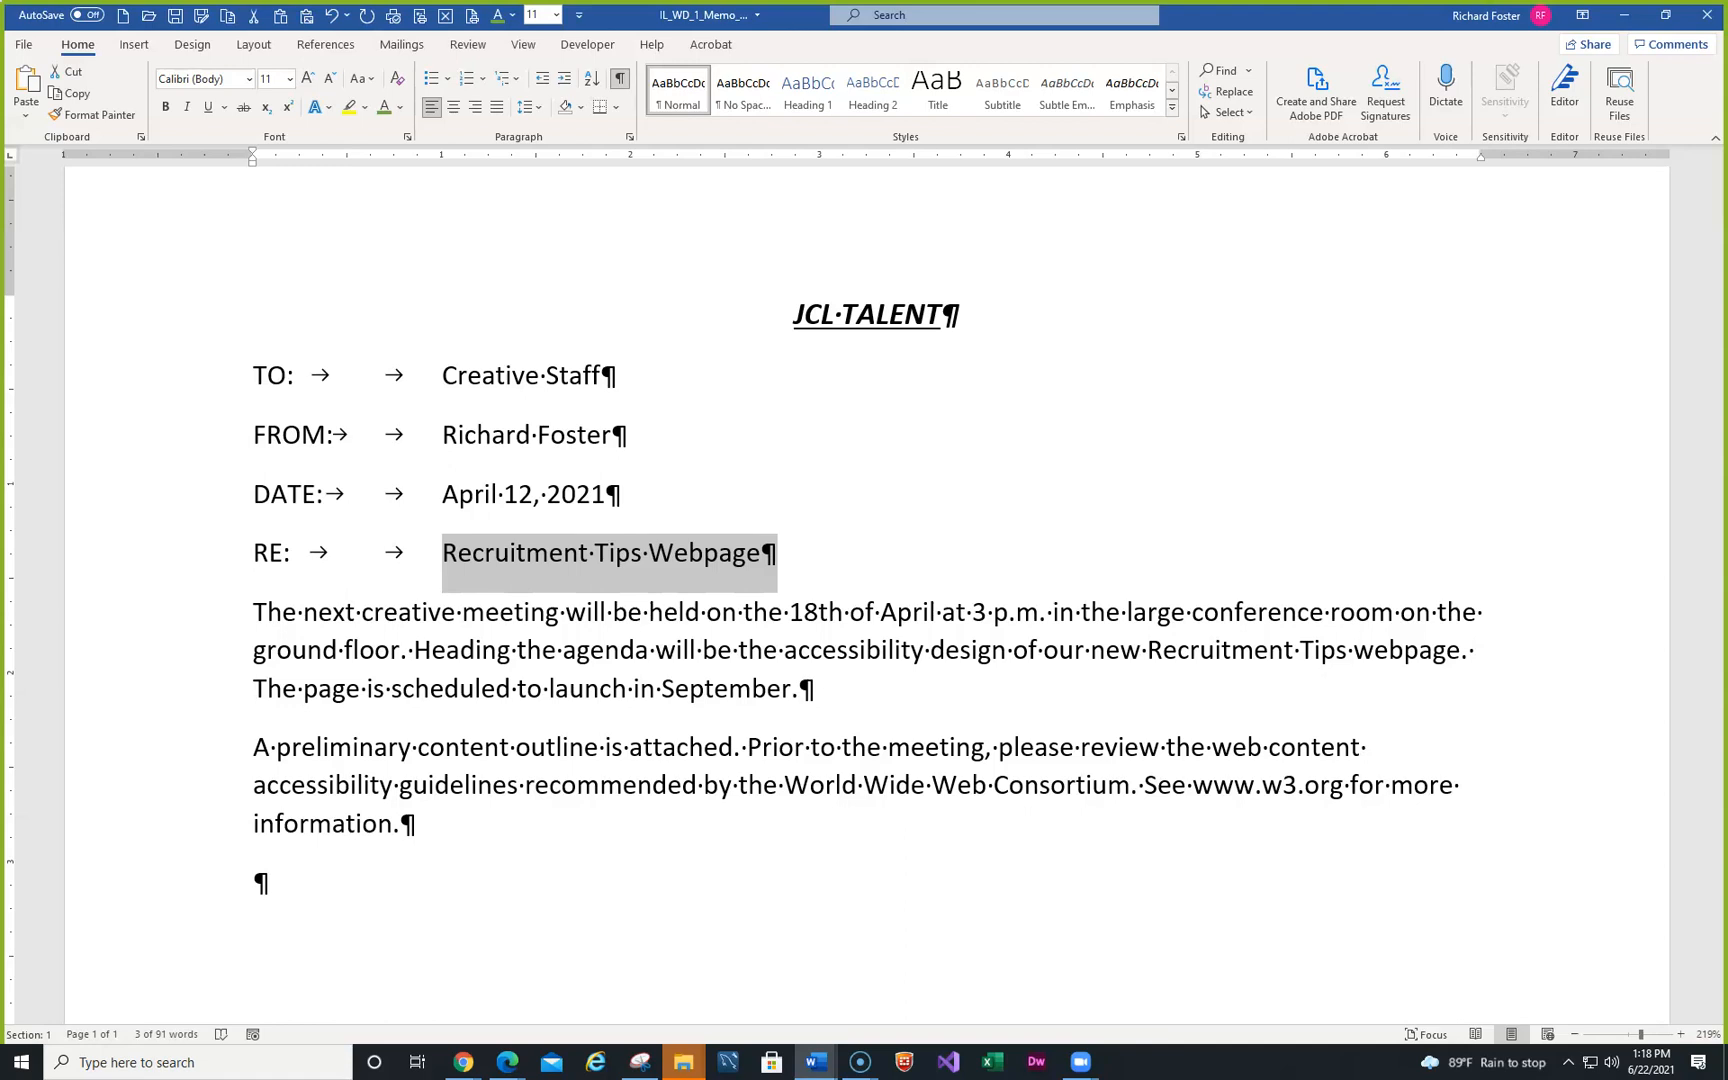
{"action": "left_click", "coordinate": [795, 551]}
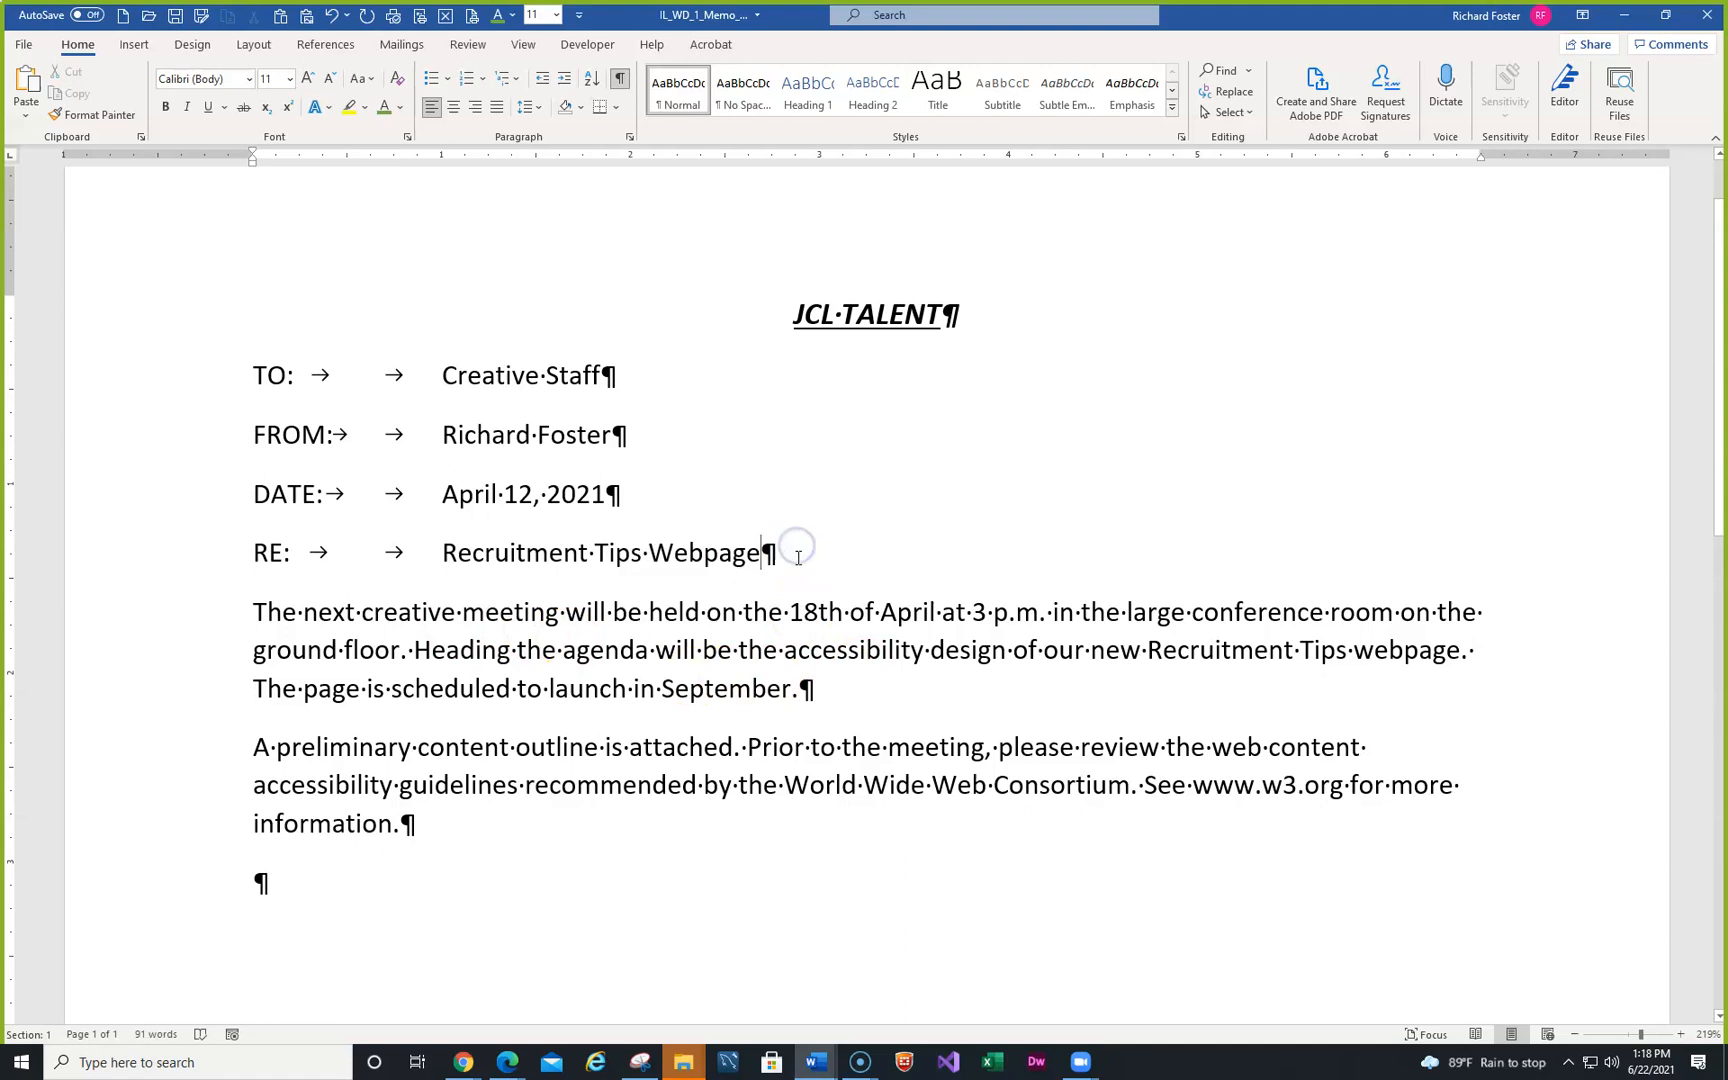
{"action": "key", "text": "Return"}
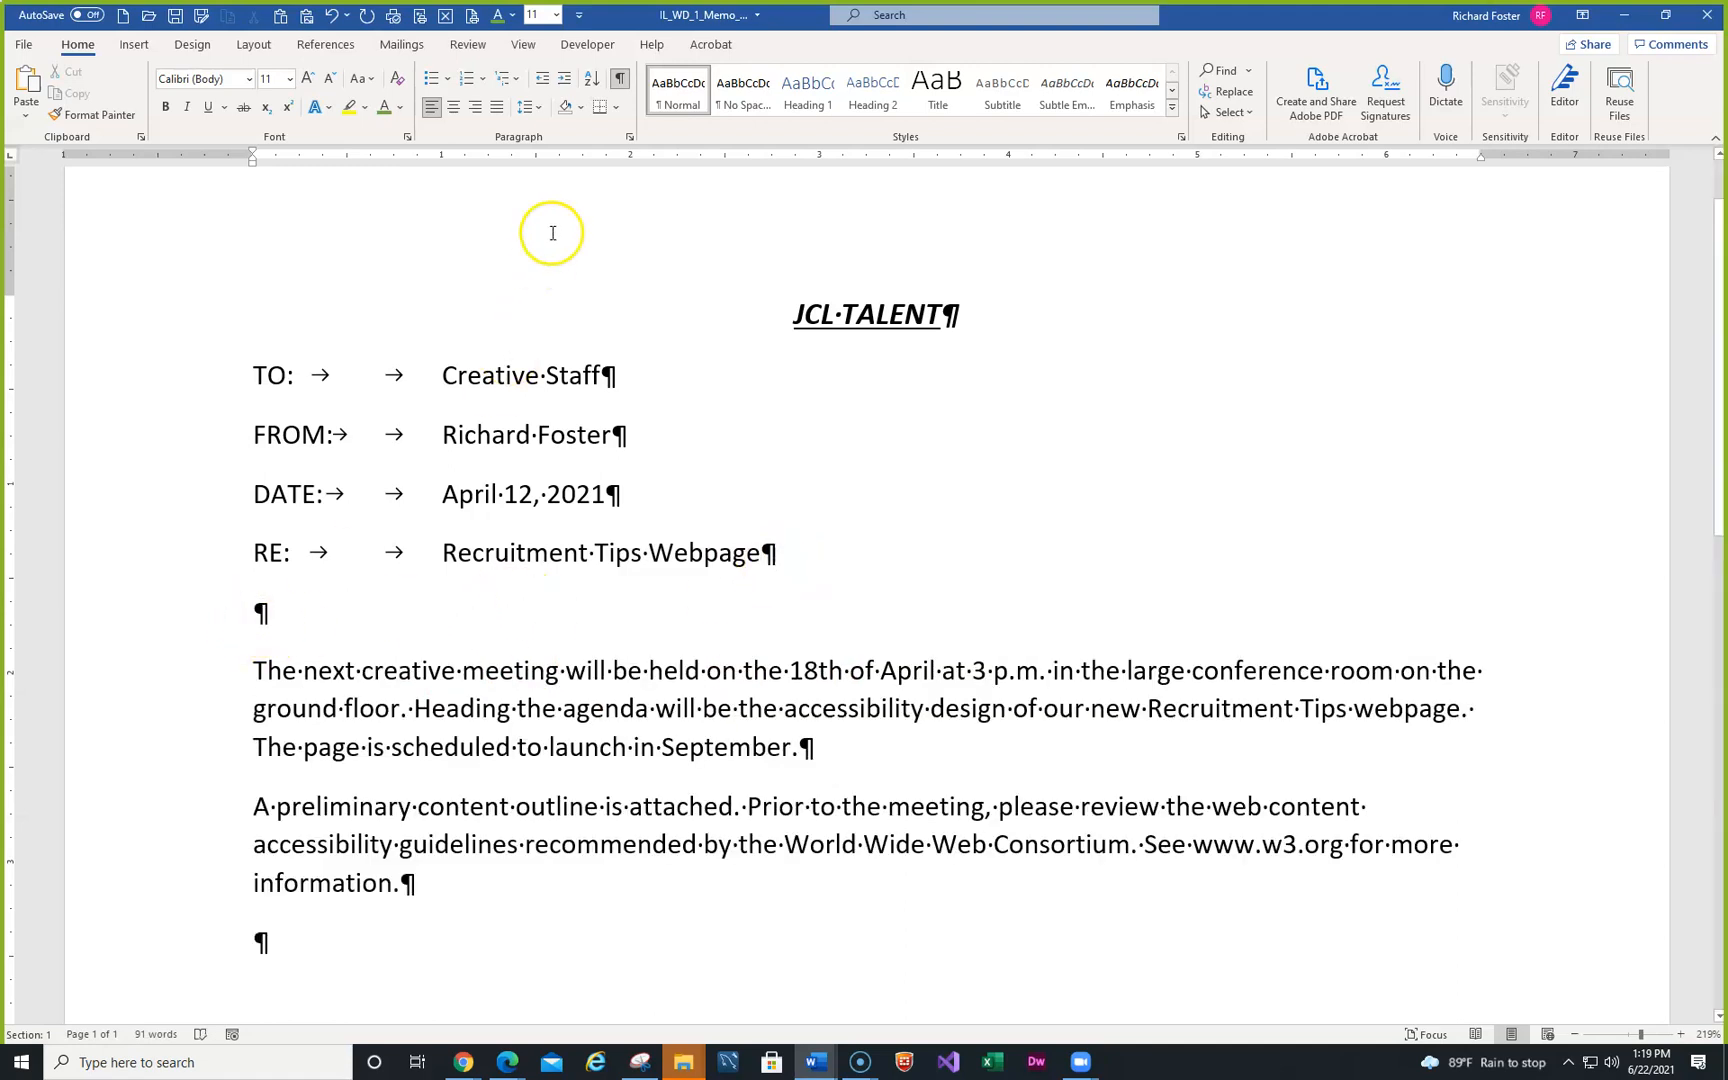
- Apply a Bottom Border to the empty paragraph below the RE line
{"action": "left_click", "coordinate": [614, 110]}
{"action": "left_click", "coordinate": [641, 135]}
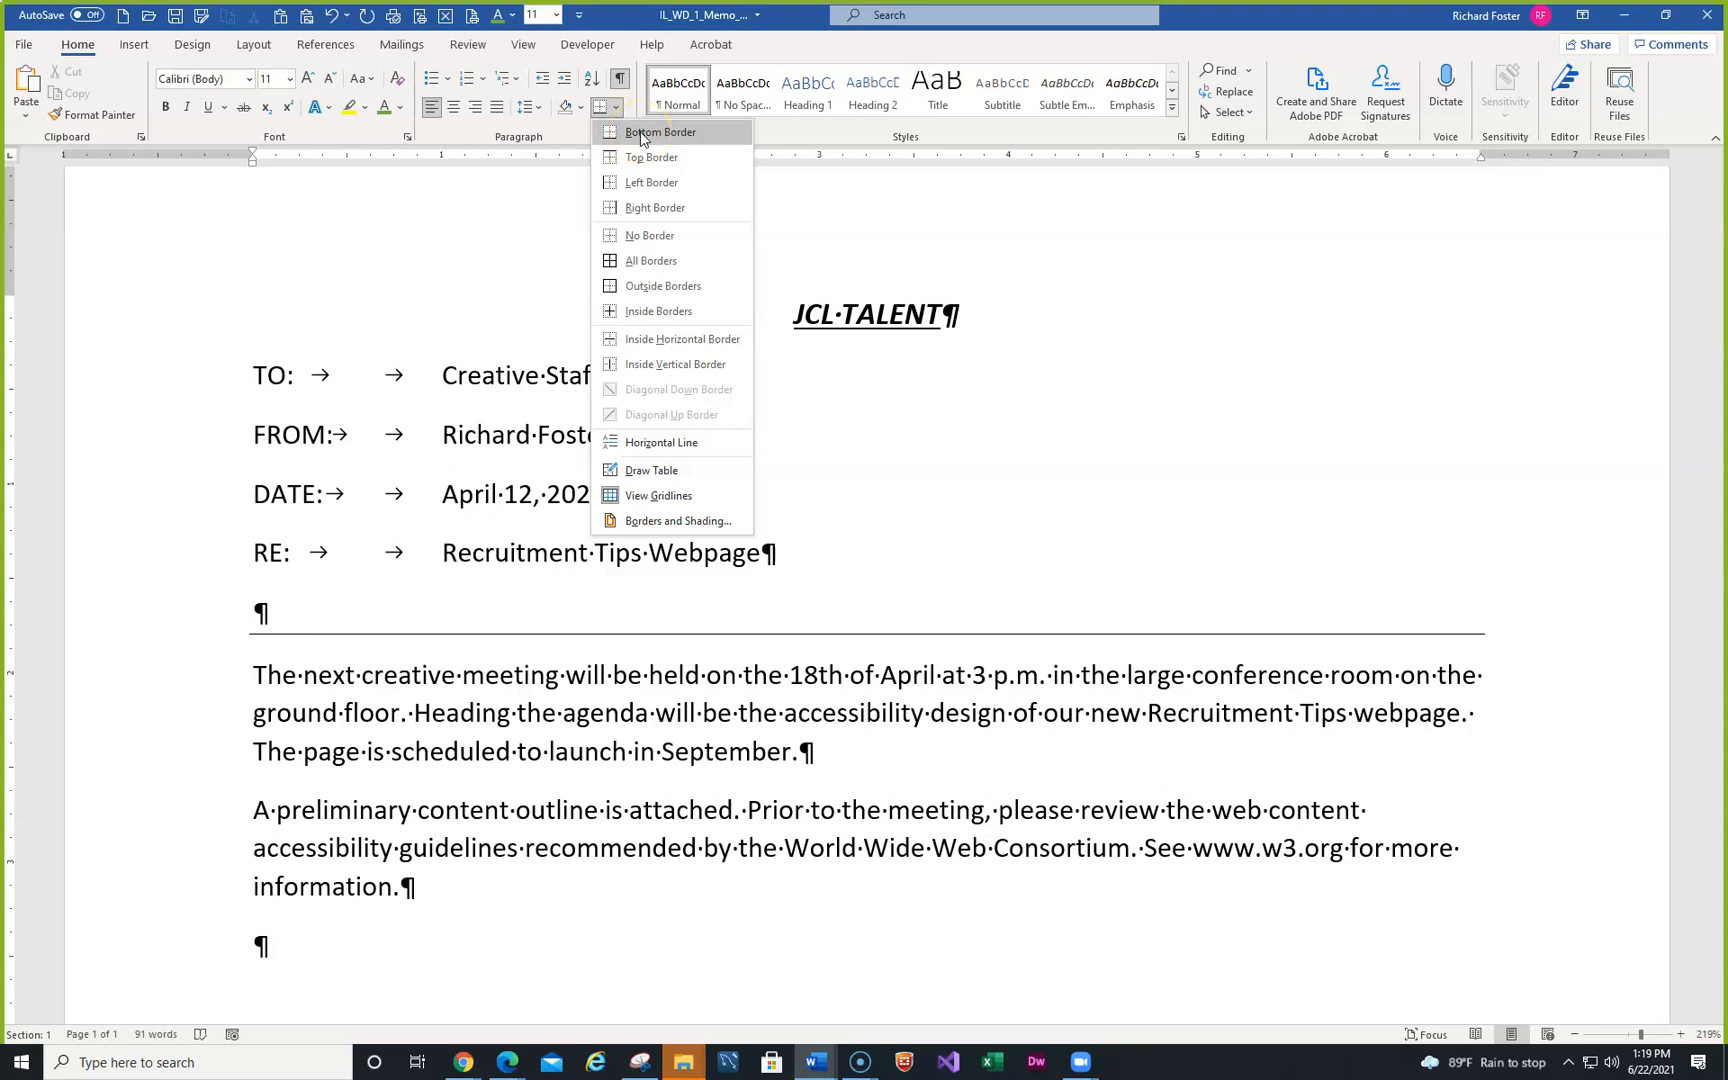
{"action": "left_click", "coordinate": [642, 136]}
{"action": "left_click", "coordinate": [643, 138]}
{"action": "left_click", "coordinate": [645, 138]}
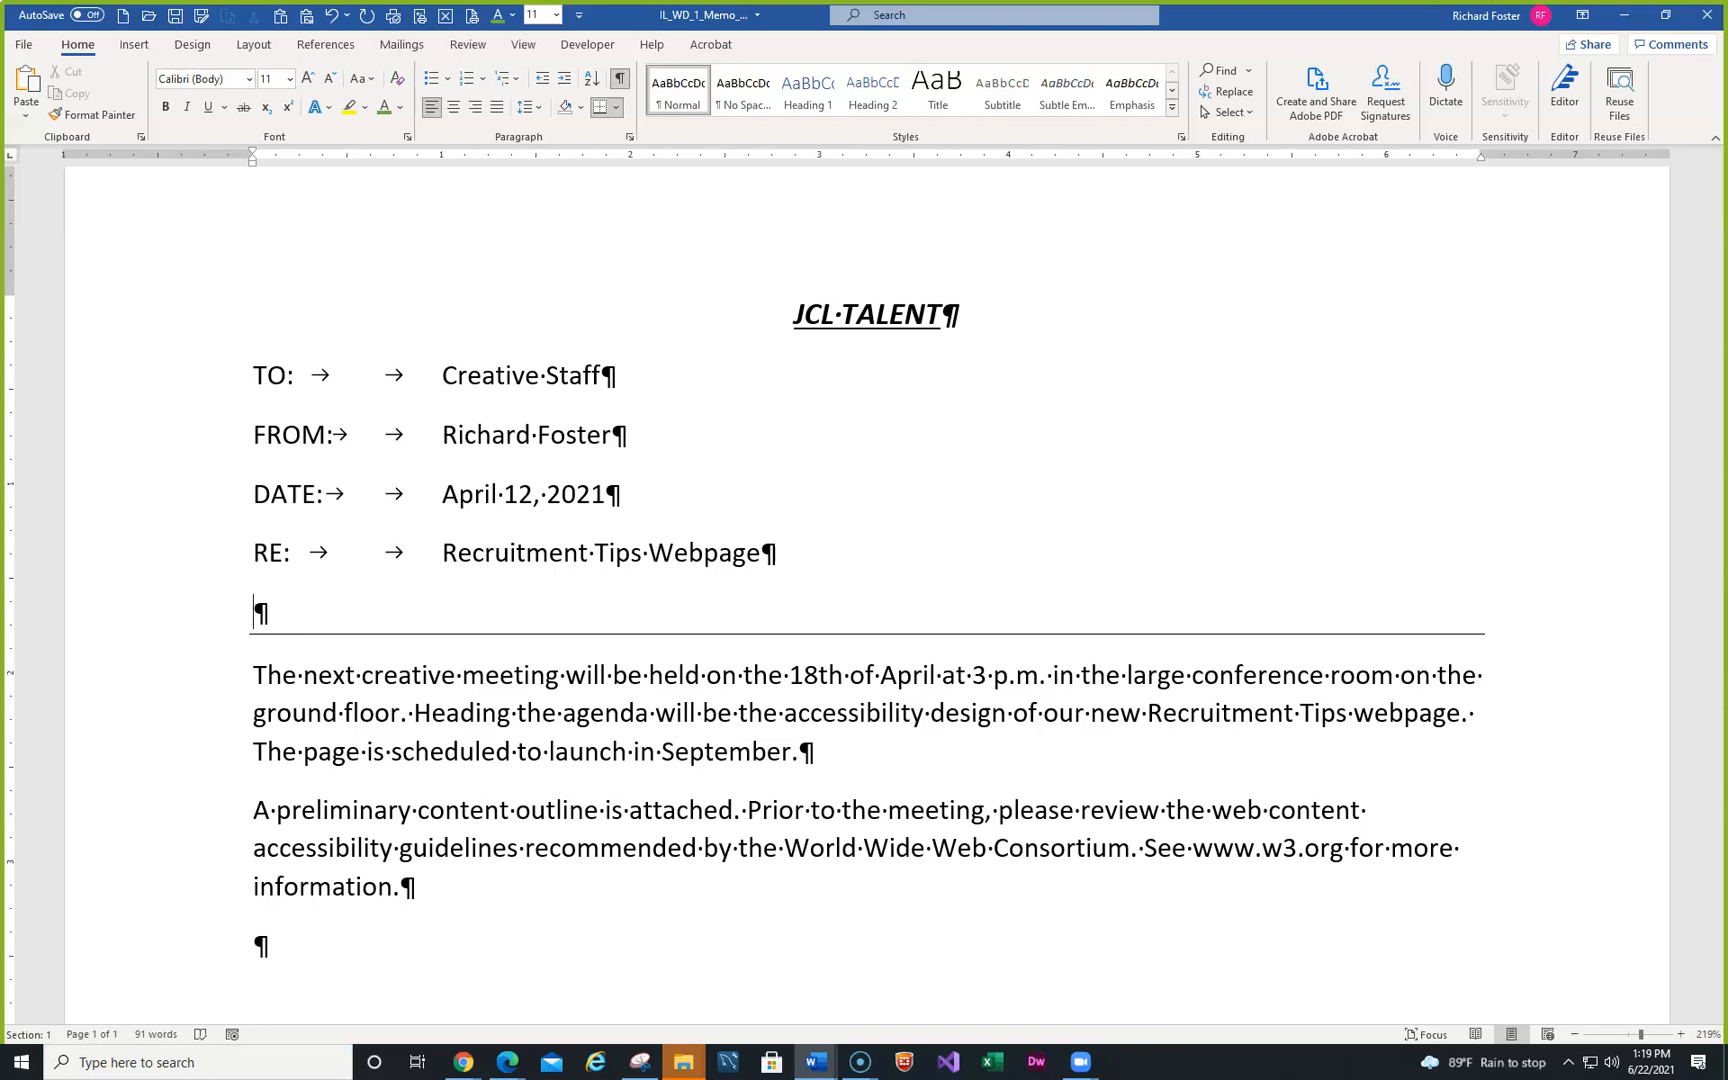
- Switch away from the Word memo to another window on the taskbar
{"action": "key", "text": "alt+Tab"}
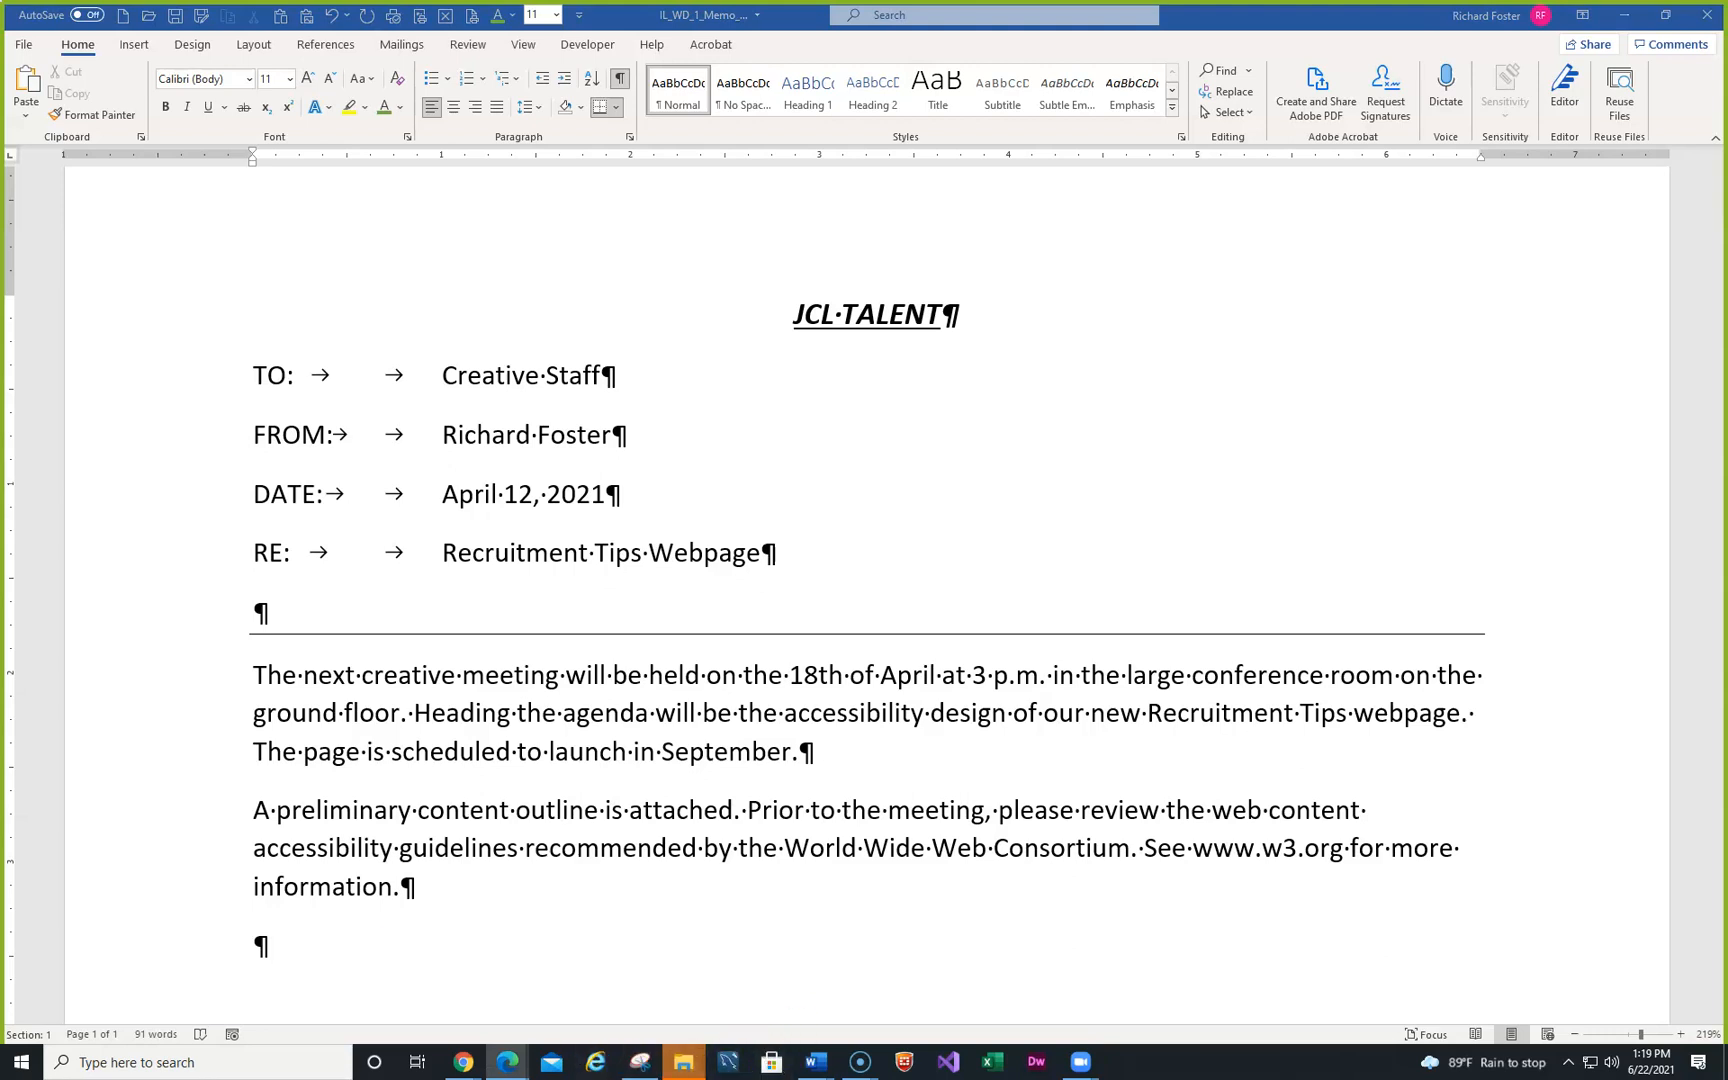
{"action": "mouse_move", "coordinate": [857, 1063]}
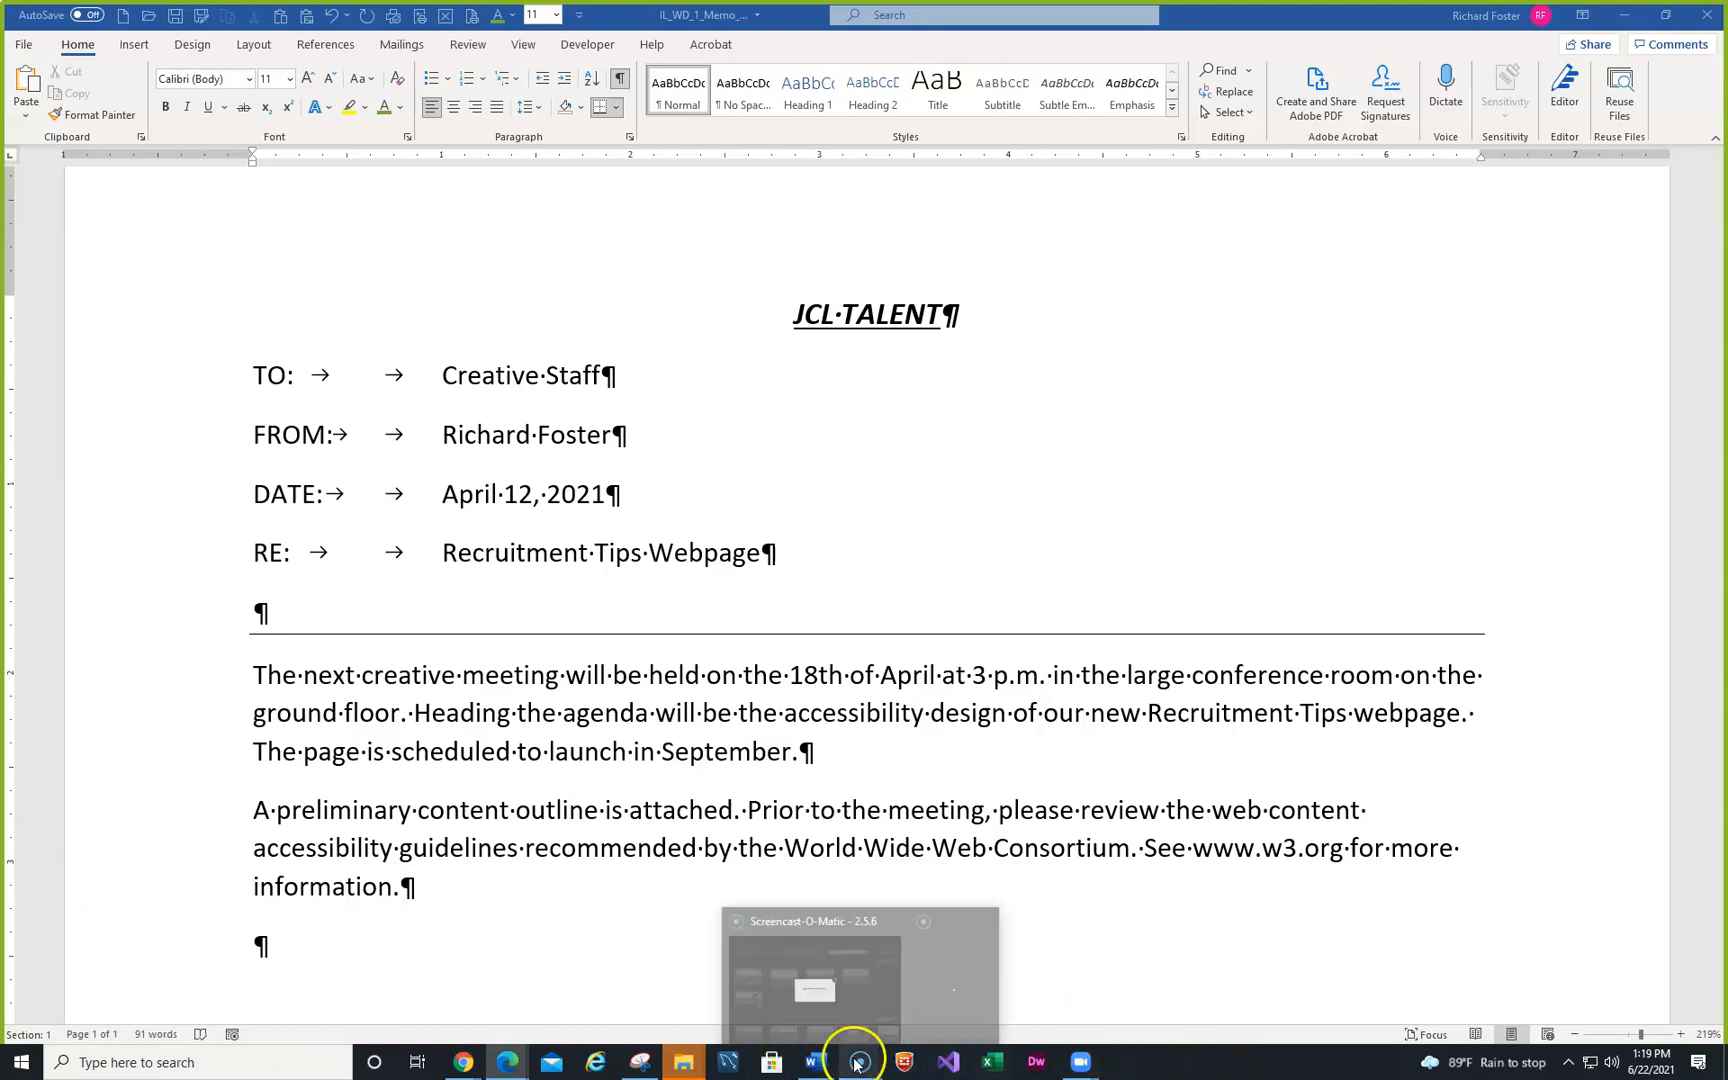
{"action": "left_click", "coordinate": [833, 988]}
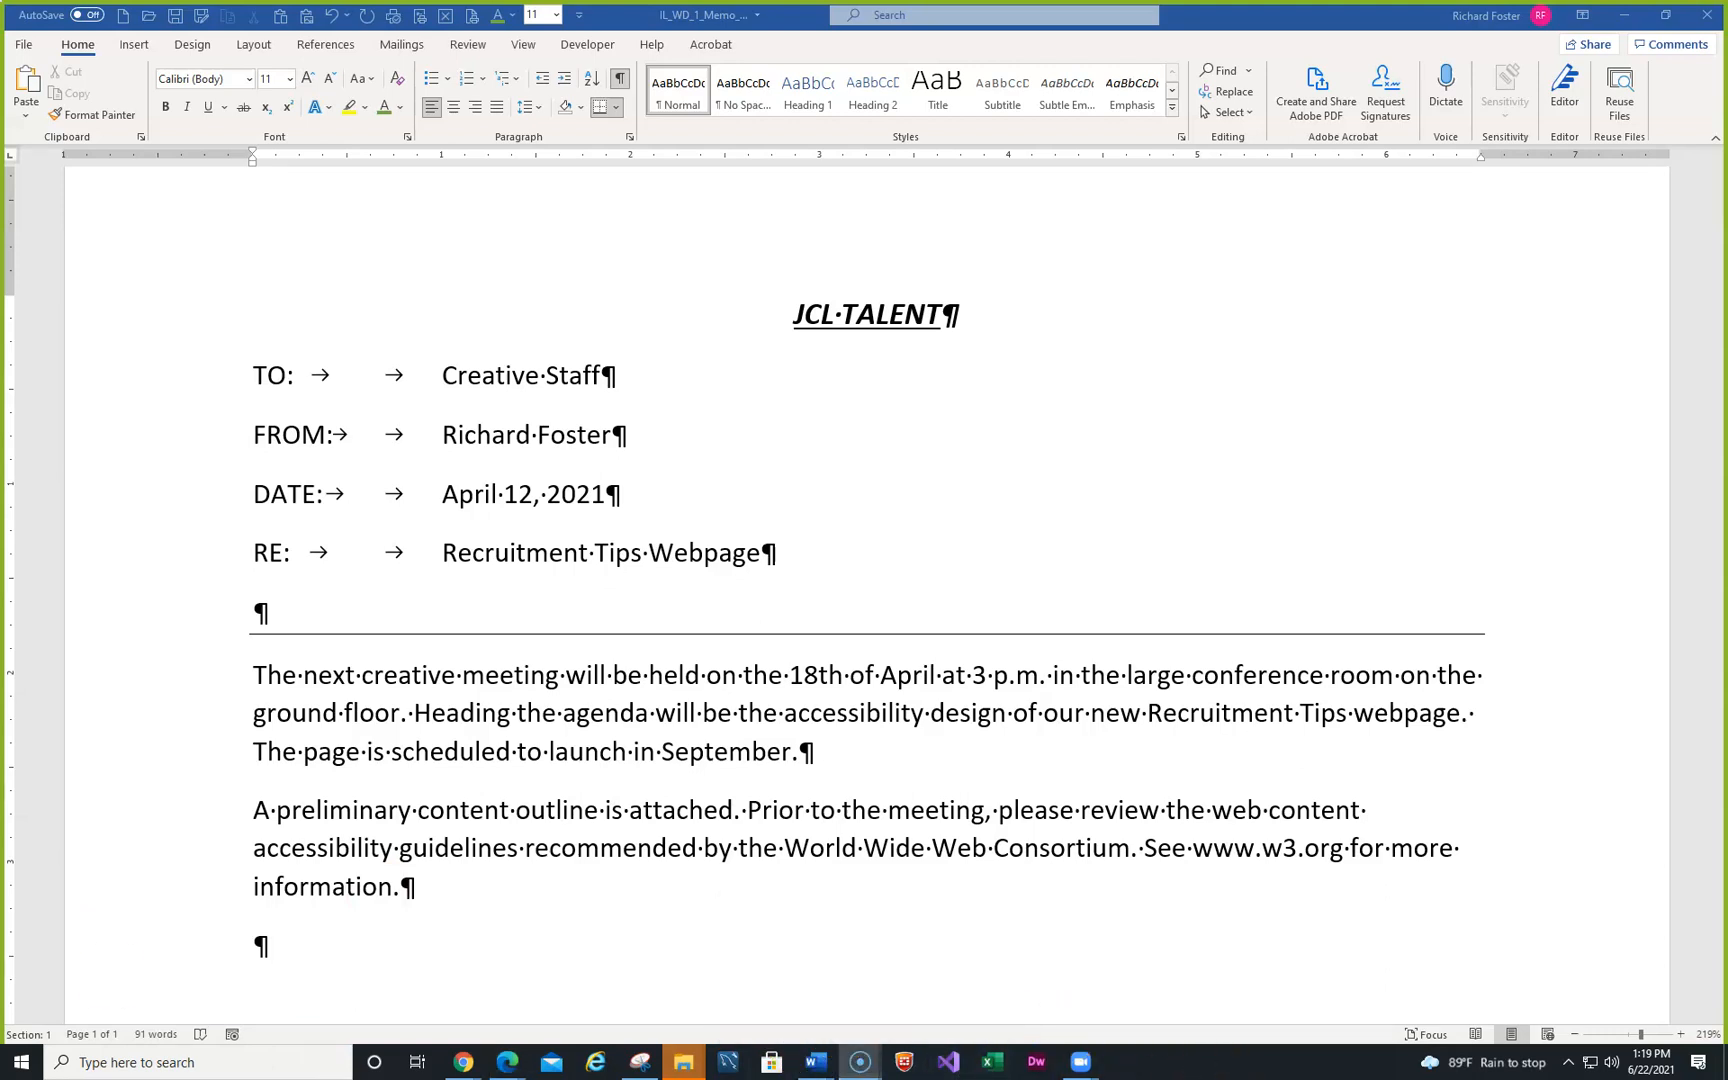